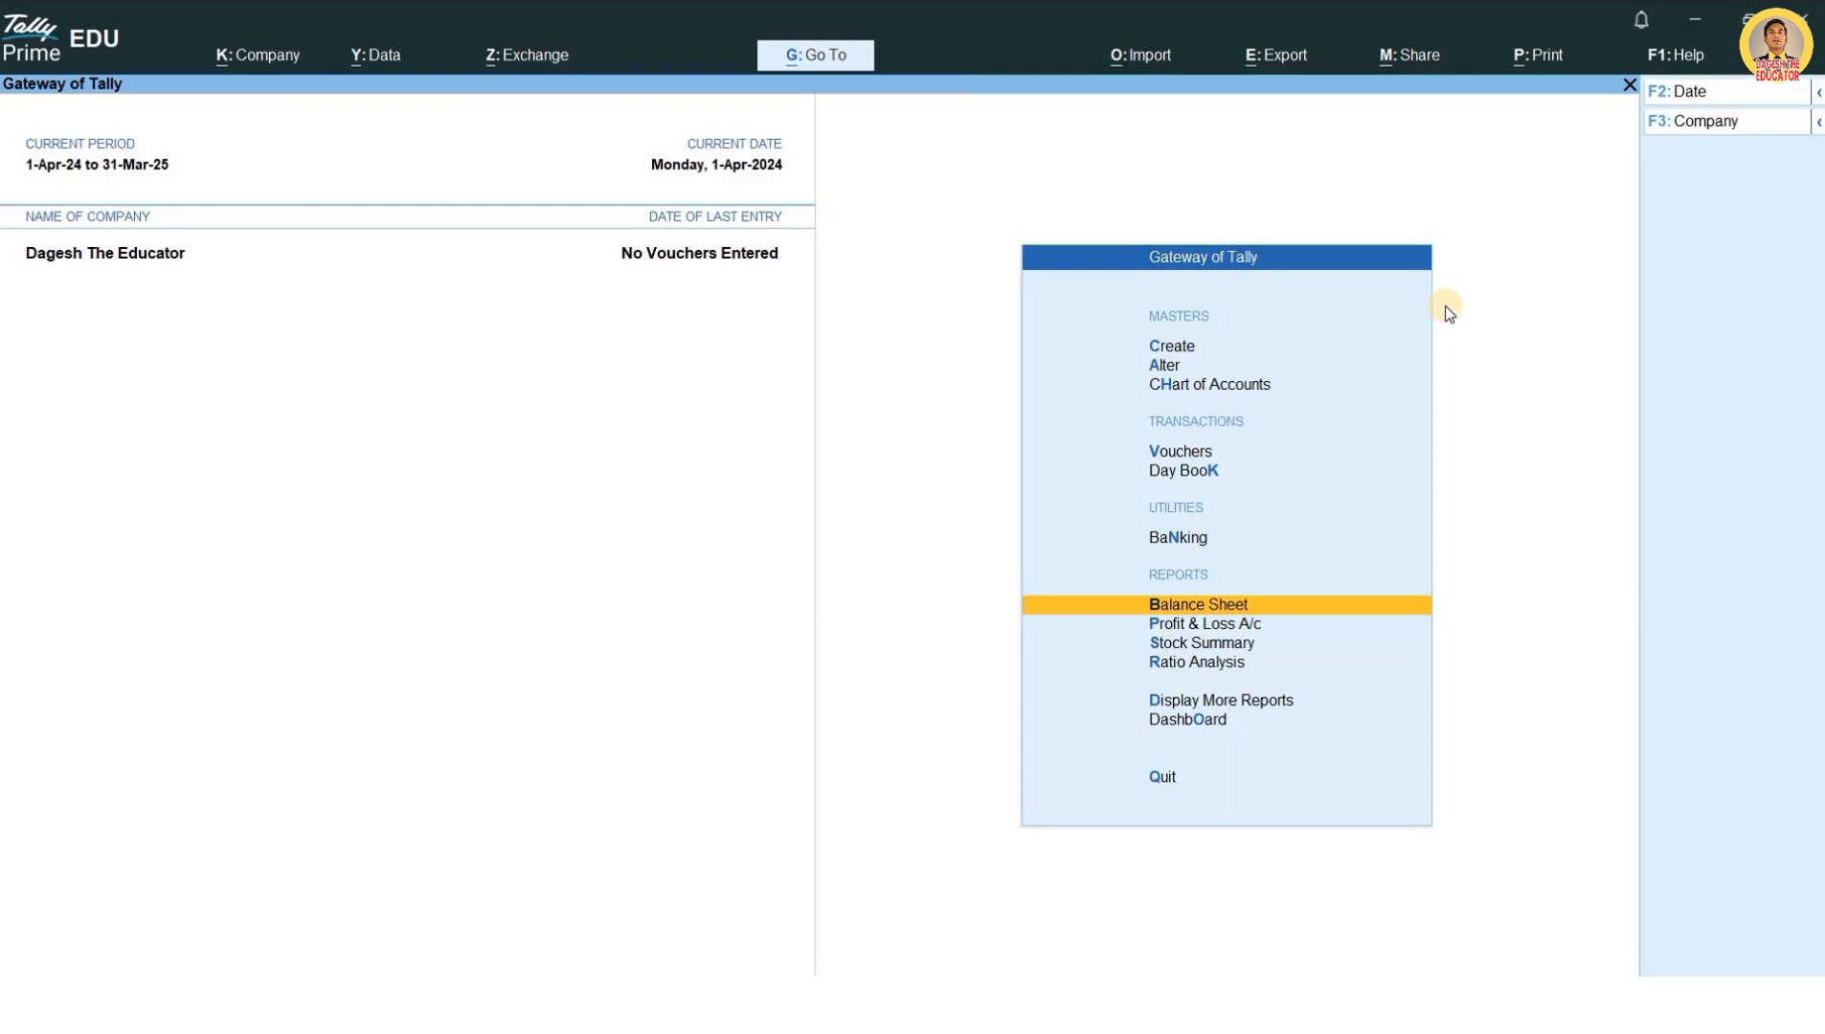
{"action": "key", "text": "ctrl+2"}
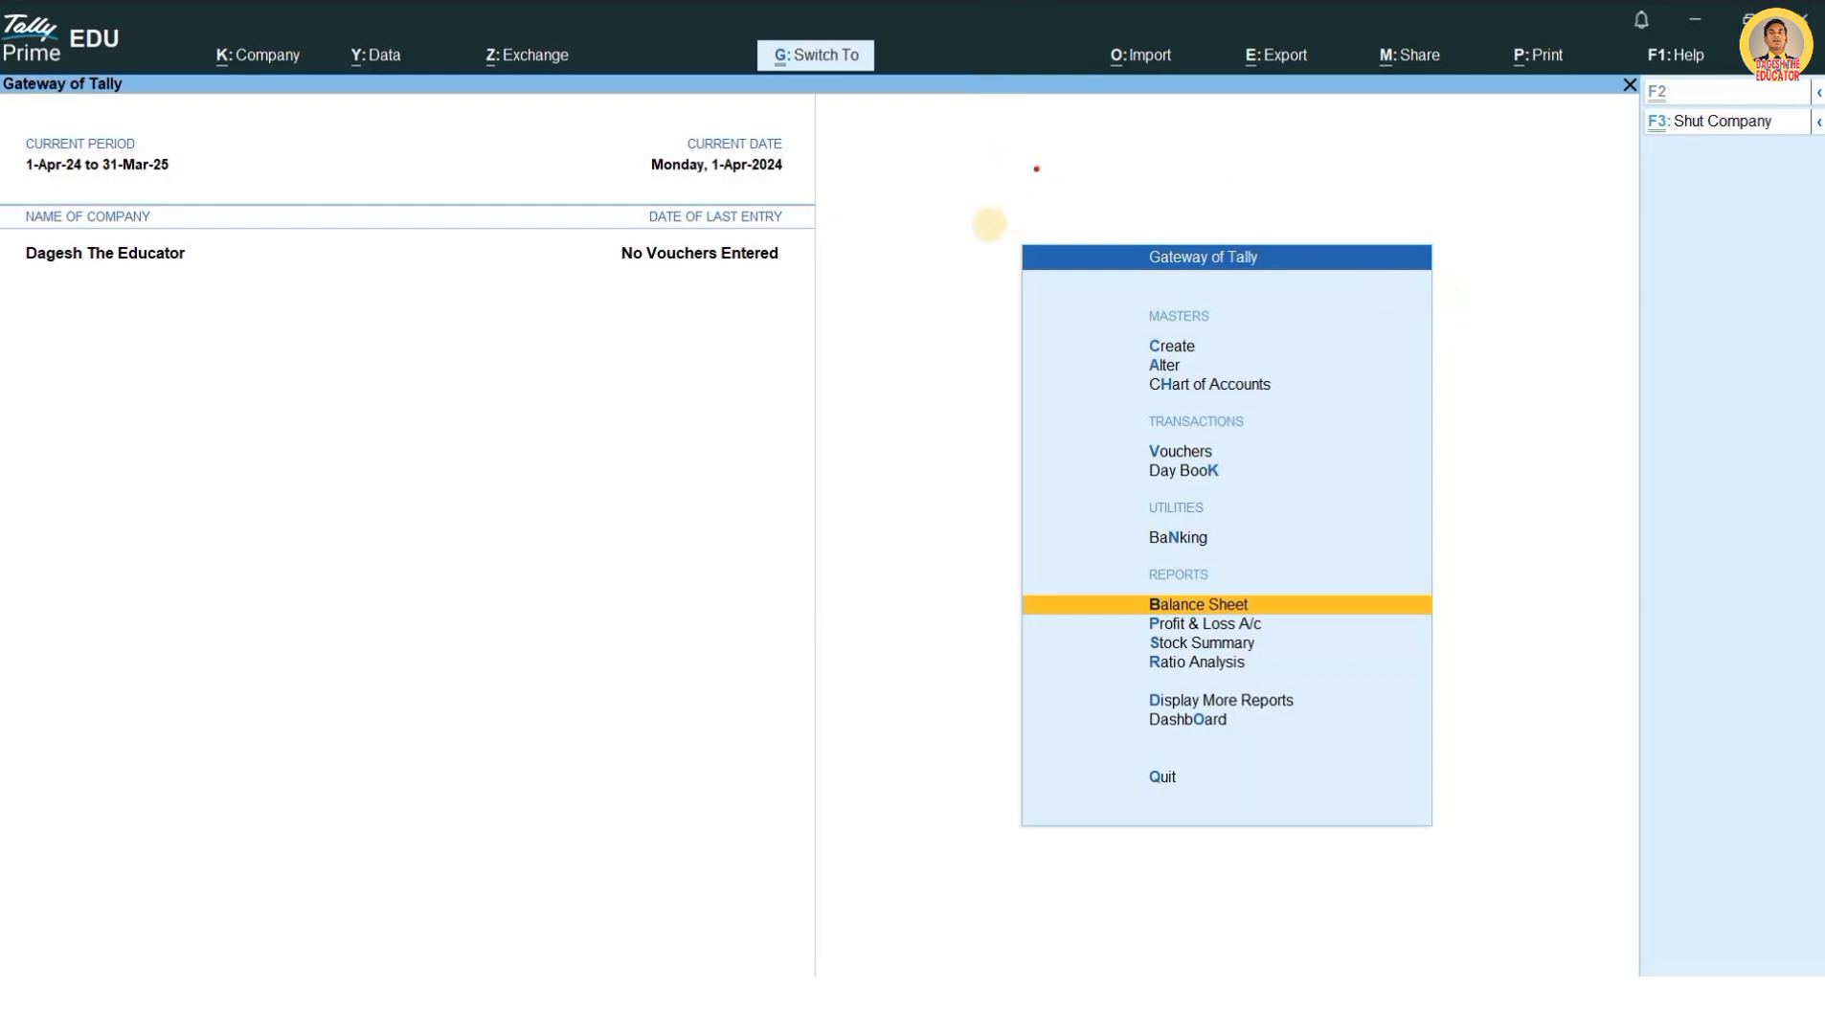
{"action": "mouse_move", "coordinate": [986, 226]}
{"action": "left_mouse_down"}
{"action": "mouse_move", "coordinate": [1340, 639]}
{"action": "mouse_move", "coordinate": [1446, 832]}
{"action": "left_mouse_up"}
{"action": "left_click_drag", "start_coordinate": [1647, 885], "coordinate": [1666, 895]}
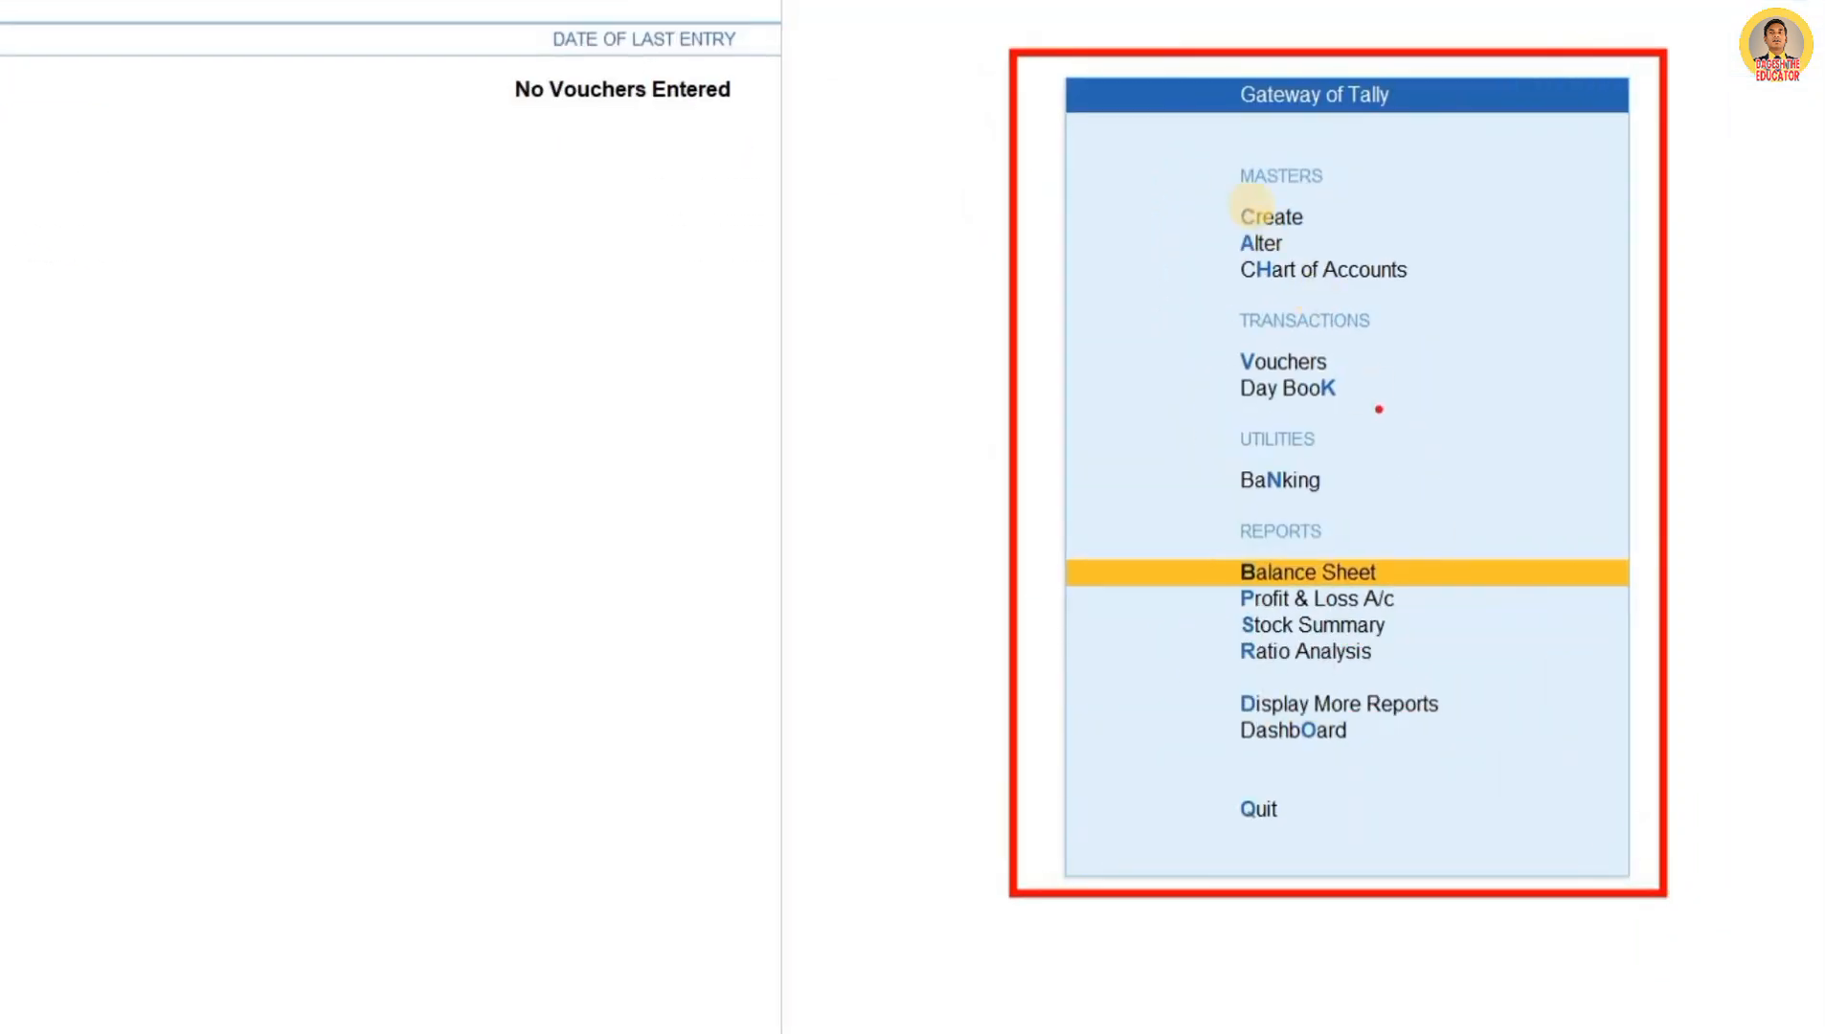
{"action": "mouse_move", "coordinate": [1210, 184]}
{"action": "left_mouse_down"}
{"action": "mouse_move", "coordinate": [1245, 218]}
{"action": "mouse_move", "coordinate": [1333, 230]}
{"action": "left_mouse_up"}
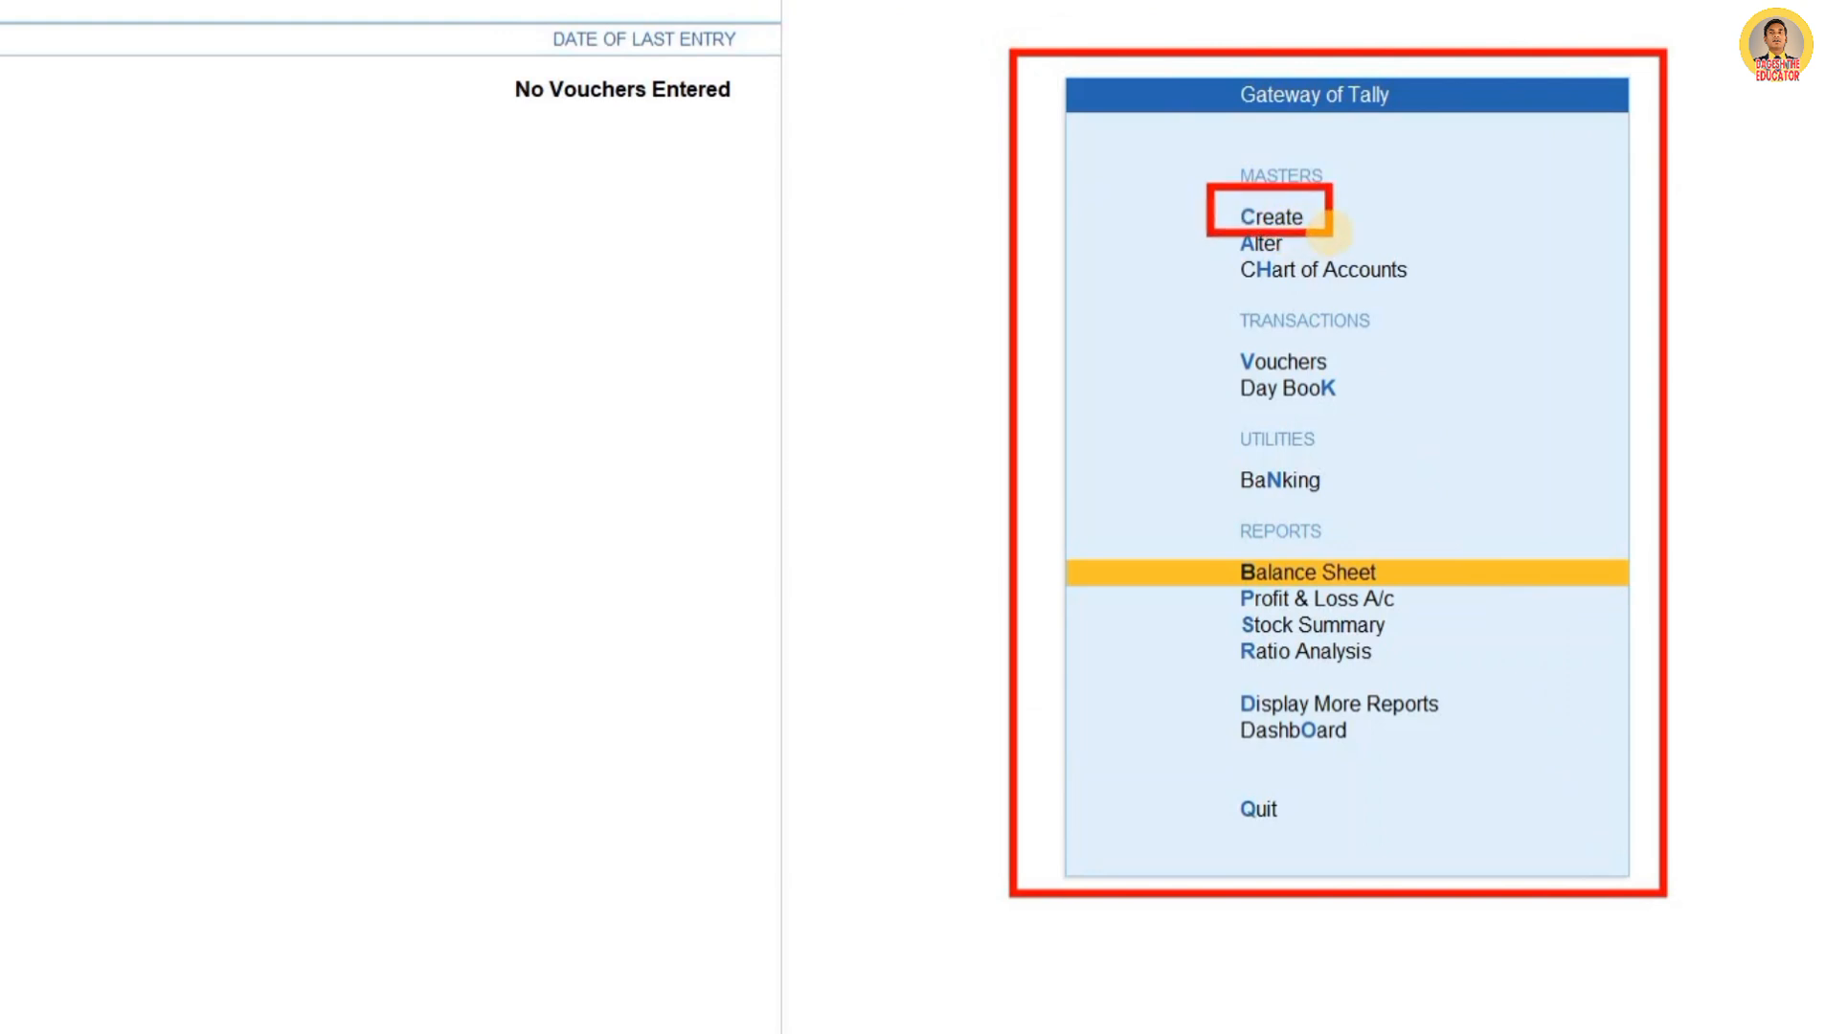
Step: Switch to the Payment Voucher exercise list to read its first transaction, and return to TallyPrime
{"action": "key", "text": "alt+Tab"}
{"action": "key", "text": "alt+Tab"}
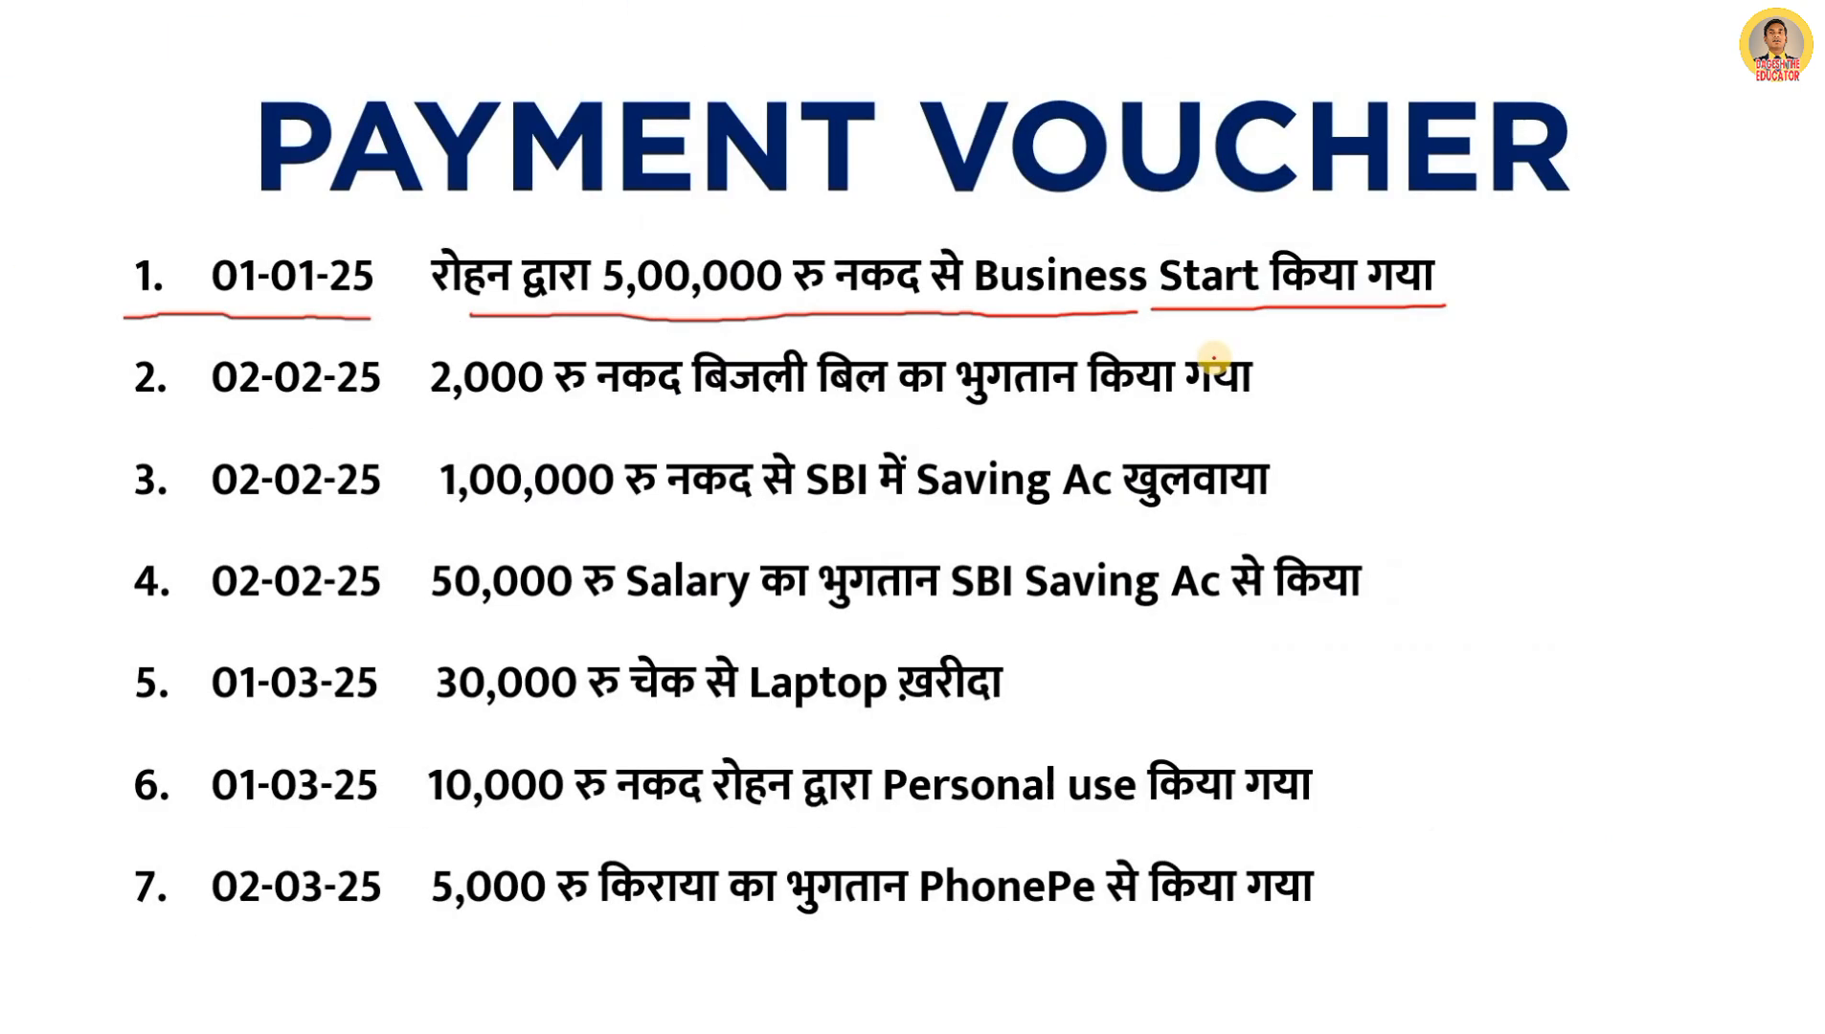
{"action": "key", "text": "alt+Tab"}
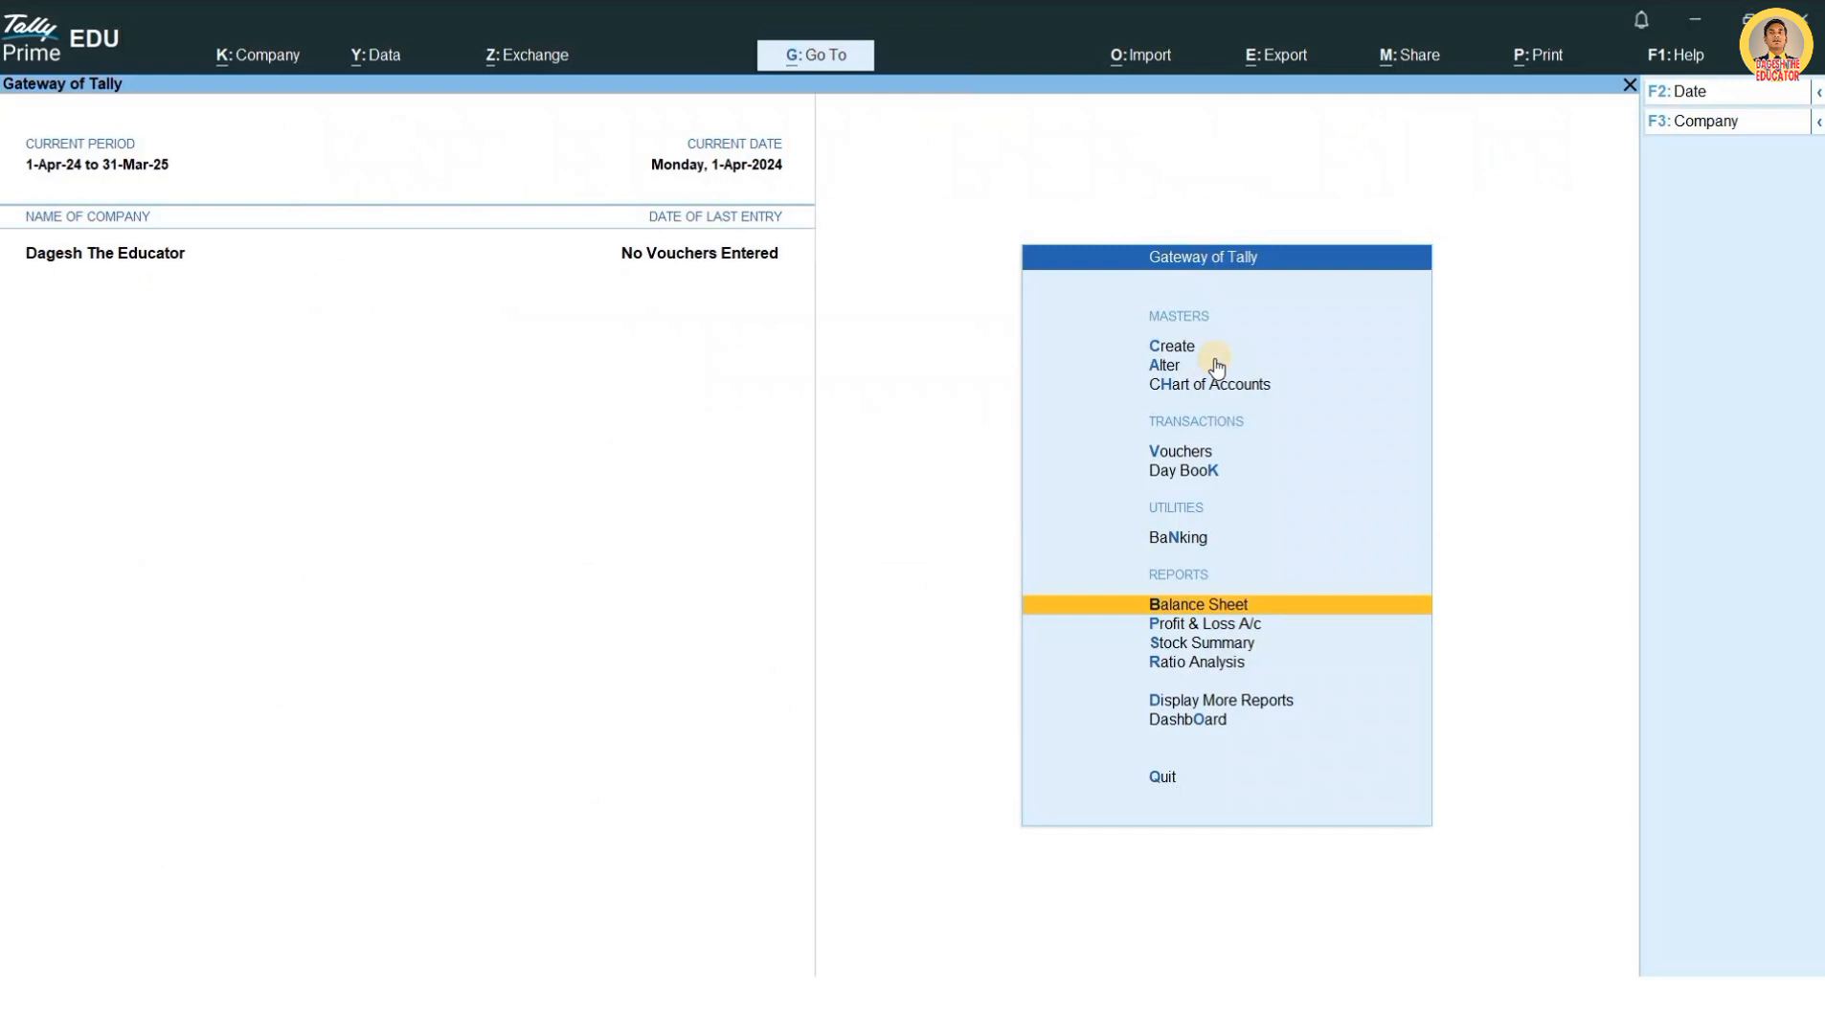
Step: Open master creation from the Gateway of Tally
{"action": "key", "text": "Up"}
{"action": "key", "text": "Up"}
{"action": "key", "text": "Up"}
{"action": "key", "text": "Up"}
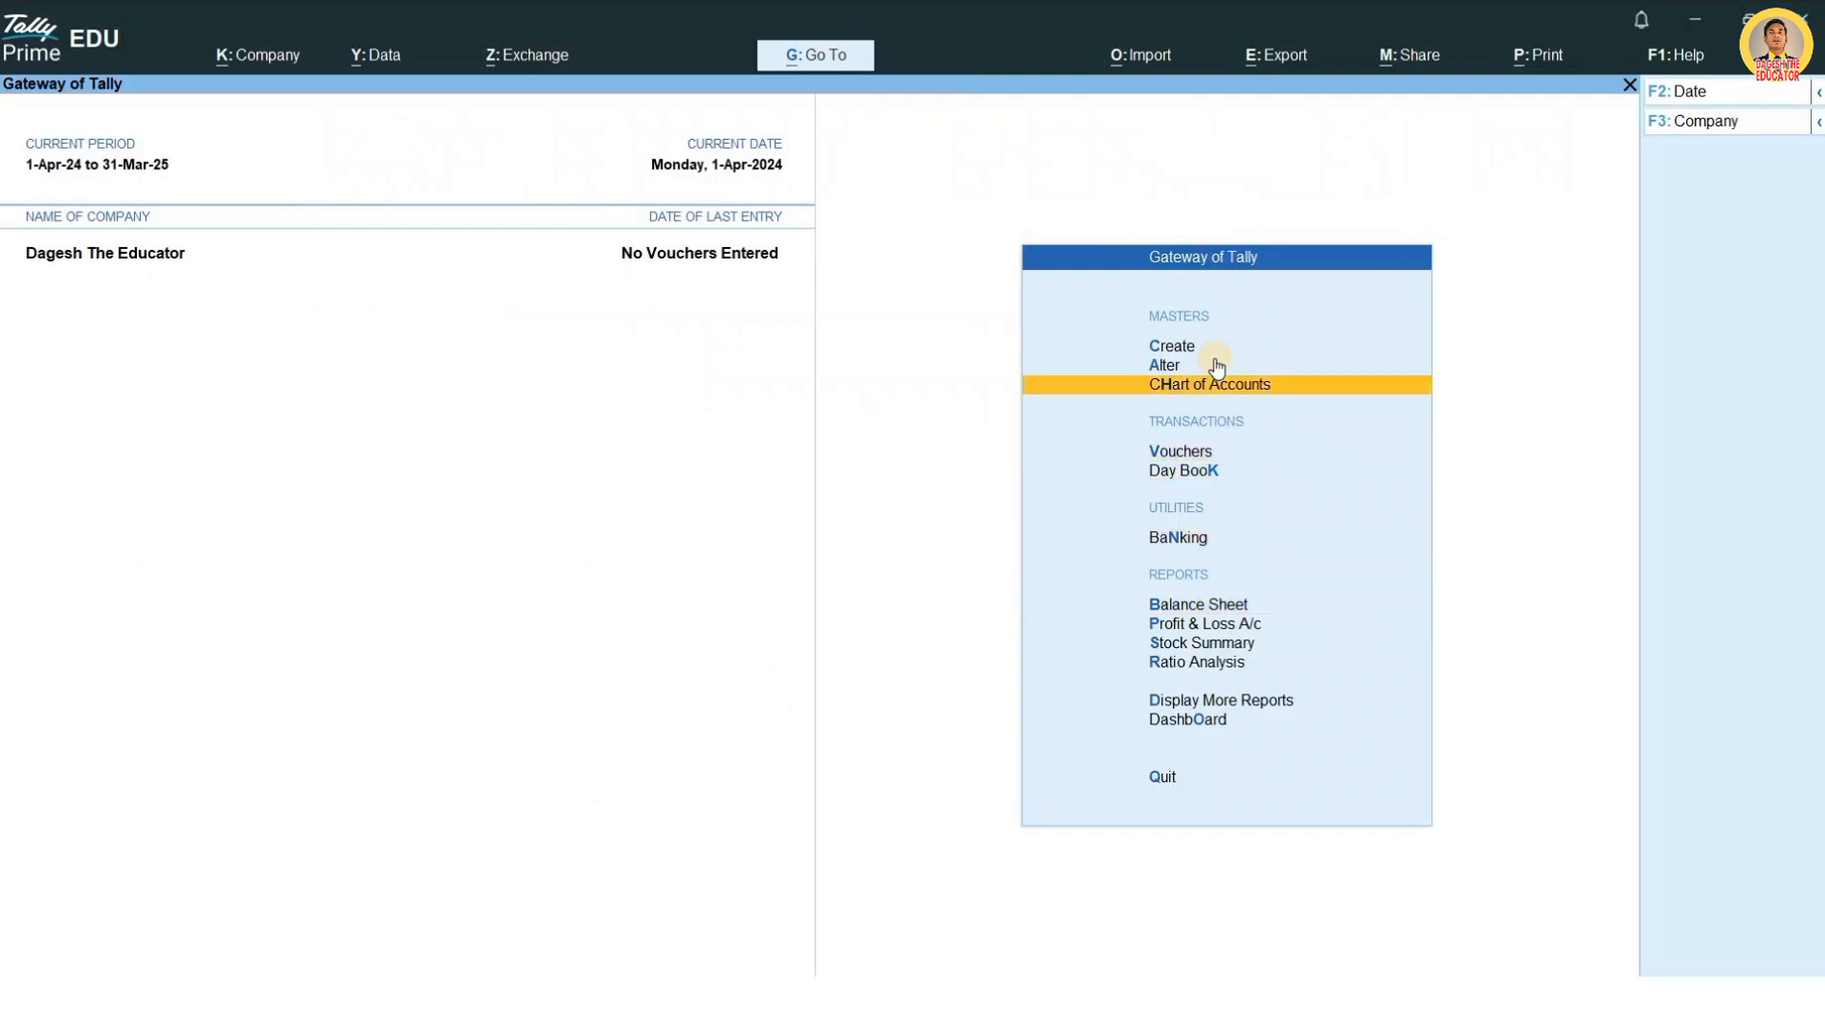
{"action": "key", "text": "Up"}
{"action": "key", "text": "Up"}
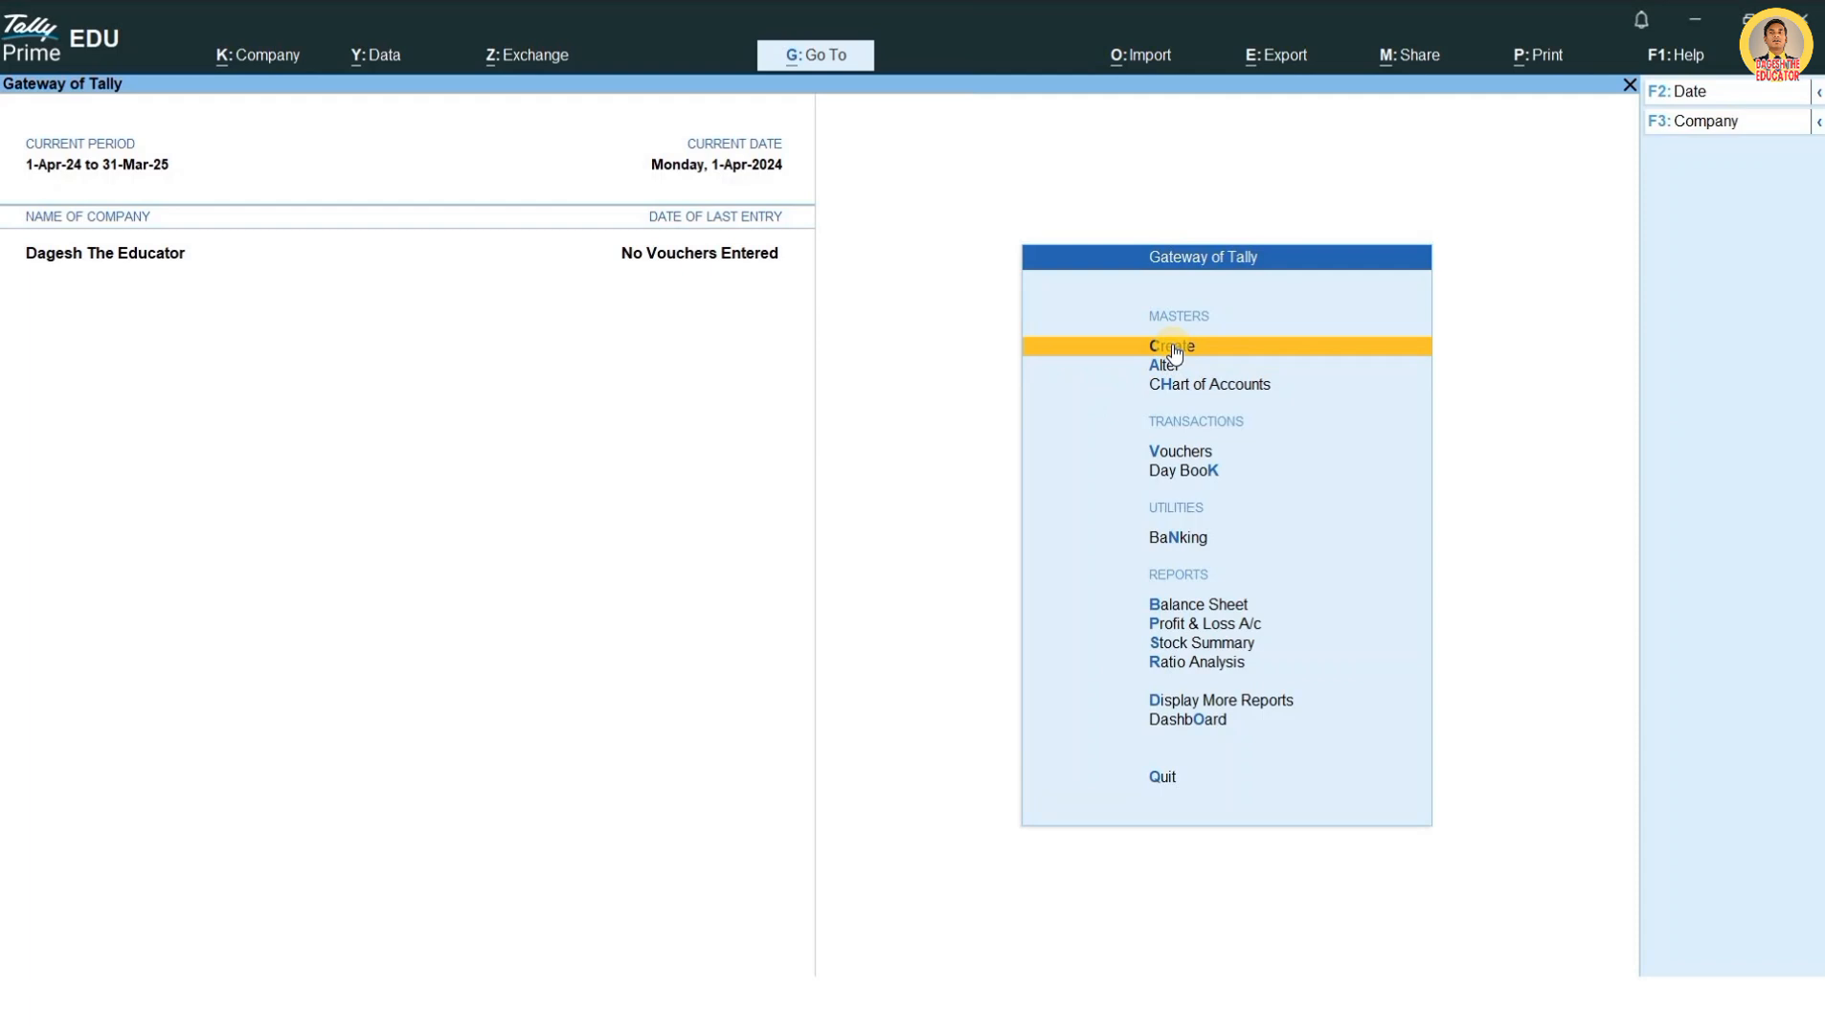
{"action": "left_click", "coordinate": [1172, 346]}
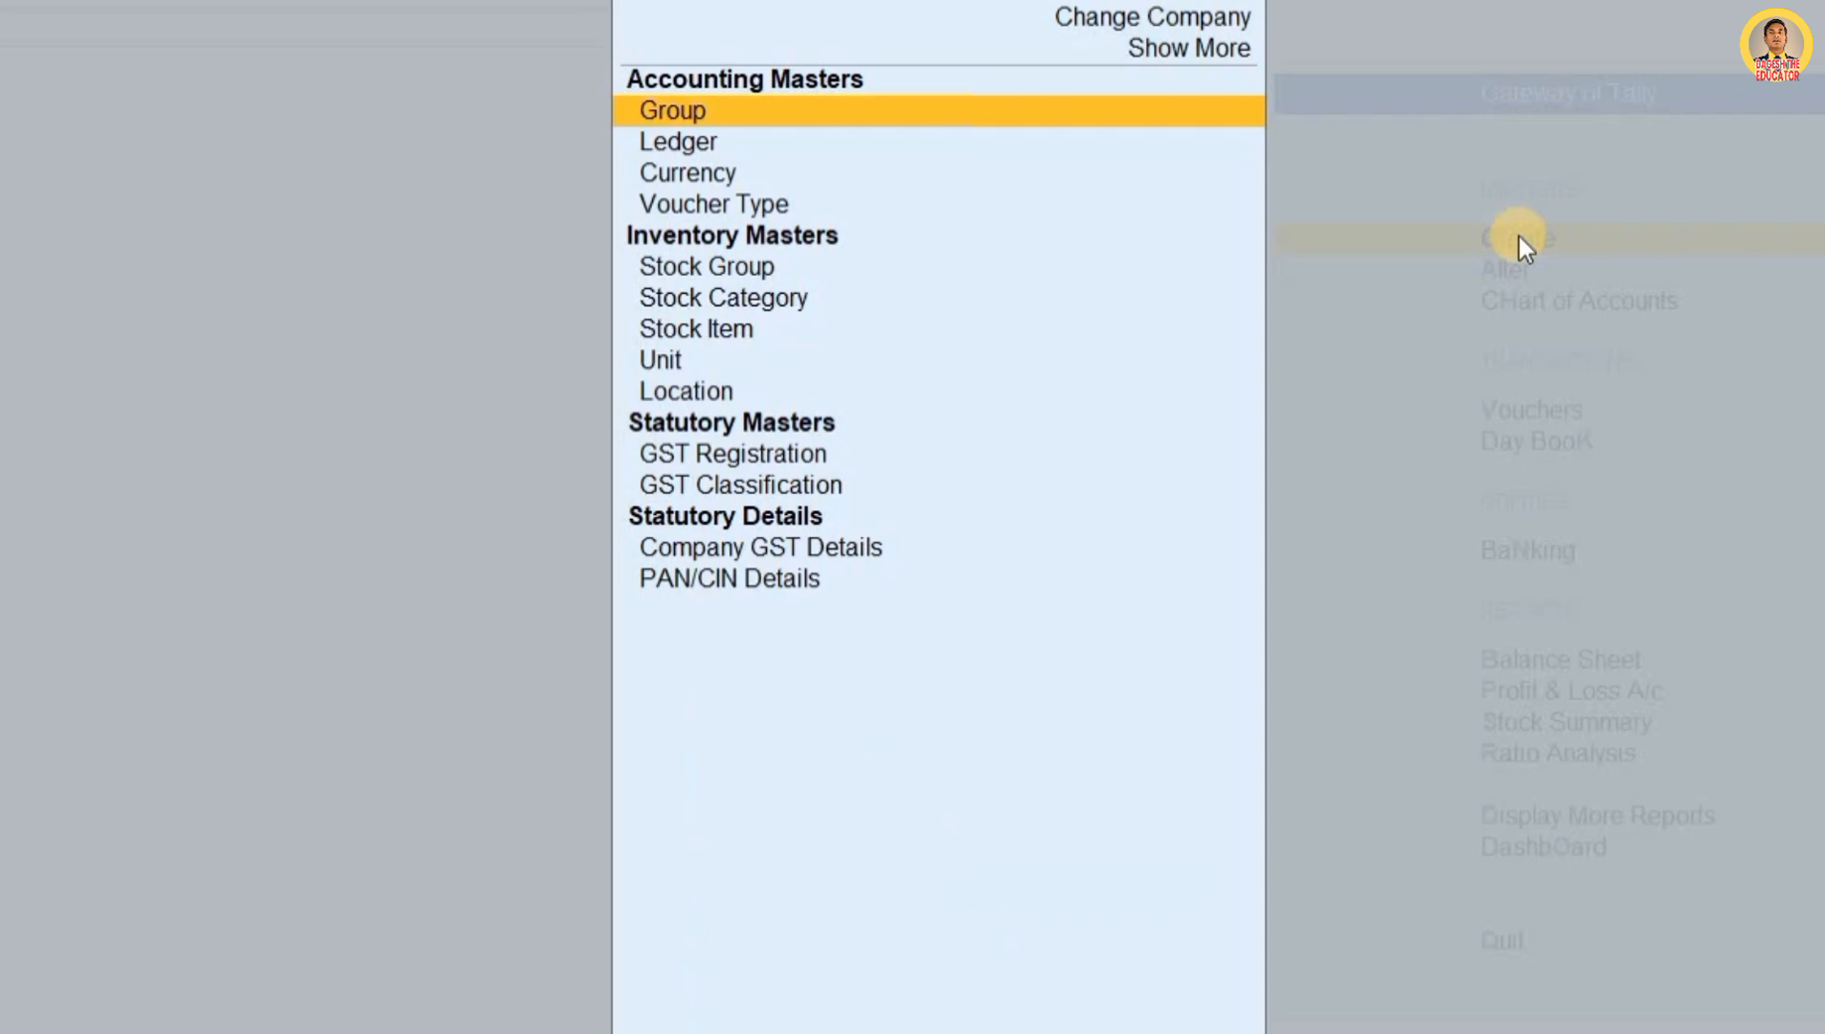
Step: Choose Ledger from the accounting masters to start a new ledger
{"action": "key", "text": "ctrl+2"}
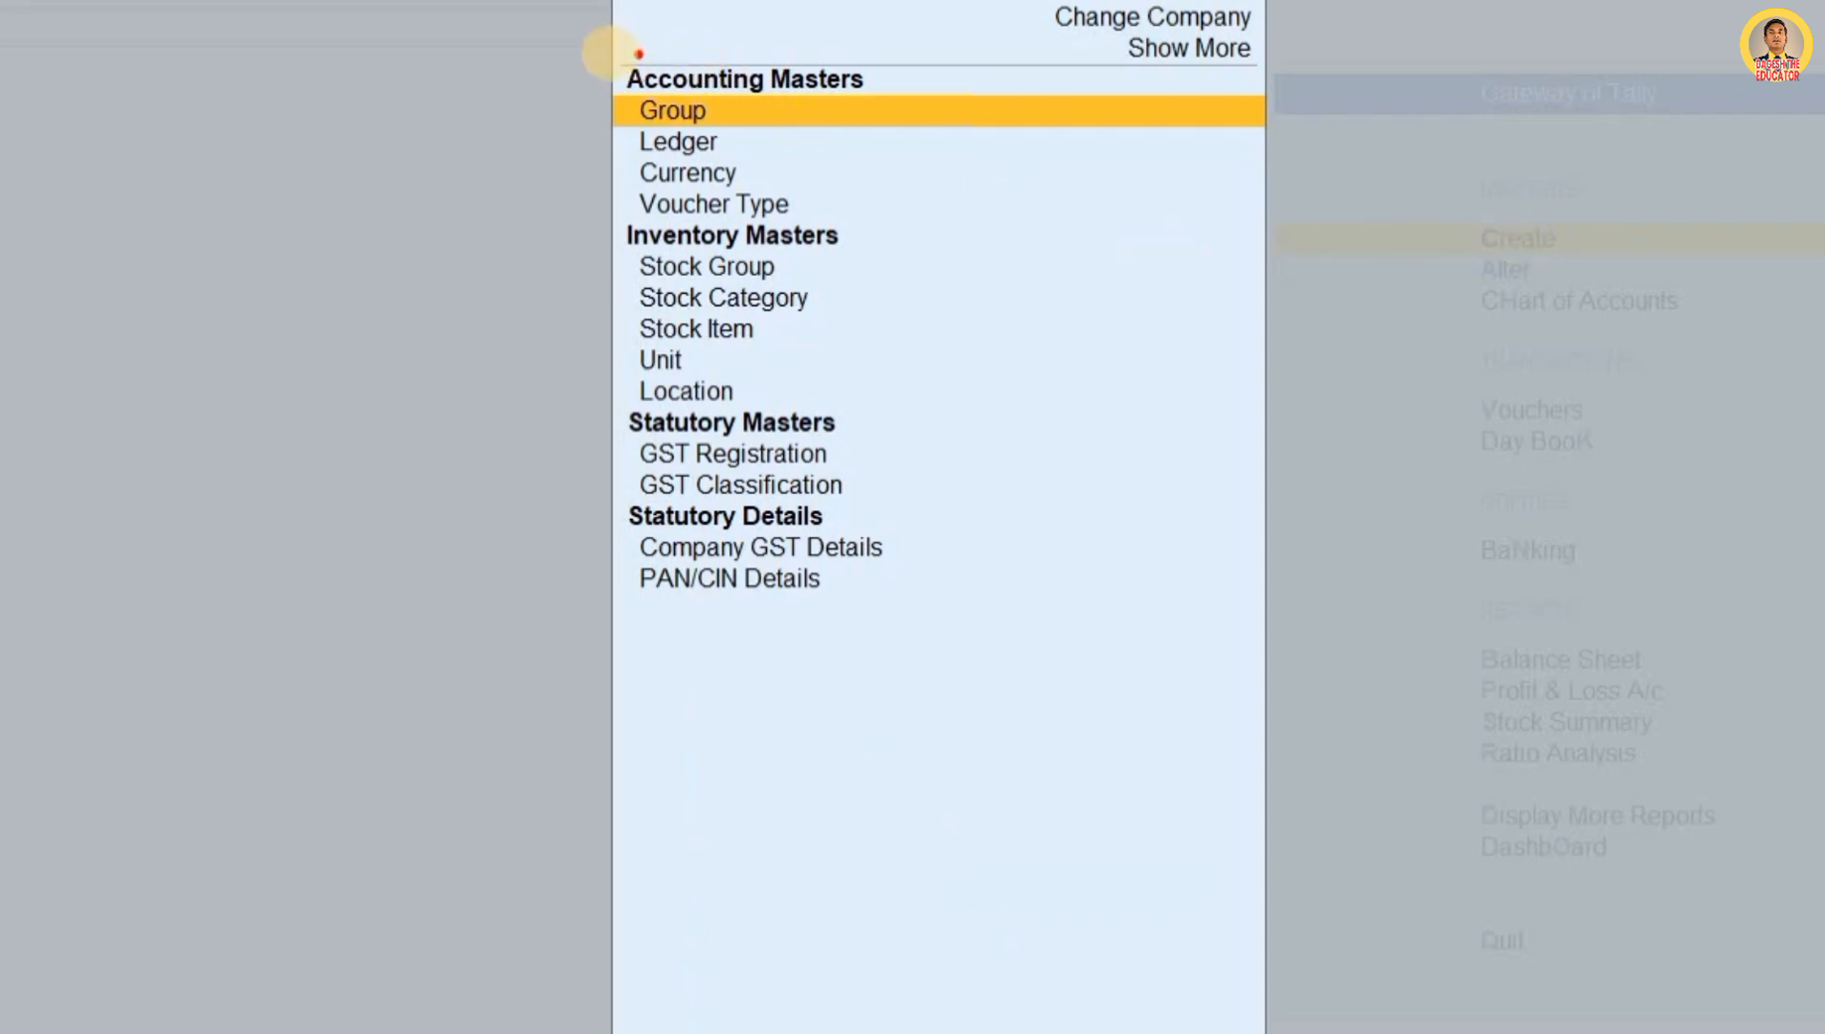
{"action": "left_click_drag", "start_coordinate": [593, 55], "coordinate": [918, 277]}
{"action": "left_click_drag", "start_coordinate": [717, 140], "coordinate": [836, 149]}
{"action": "key", "text": "Escape"}
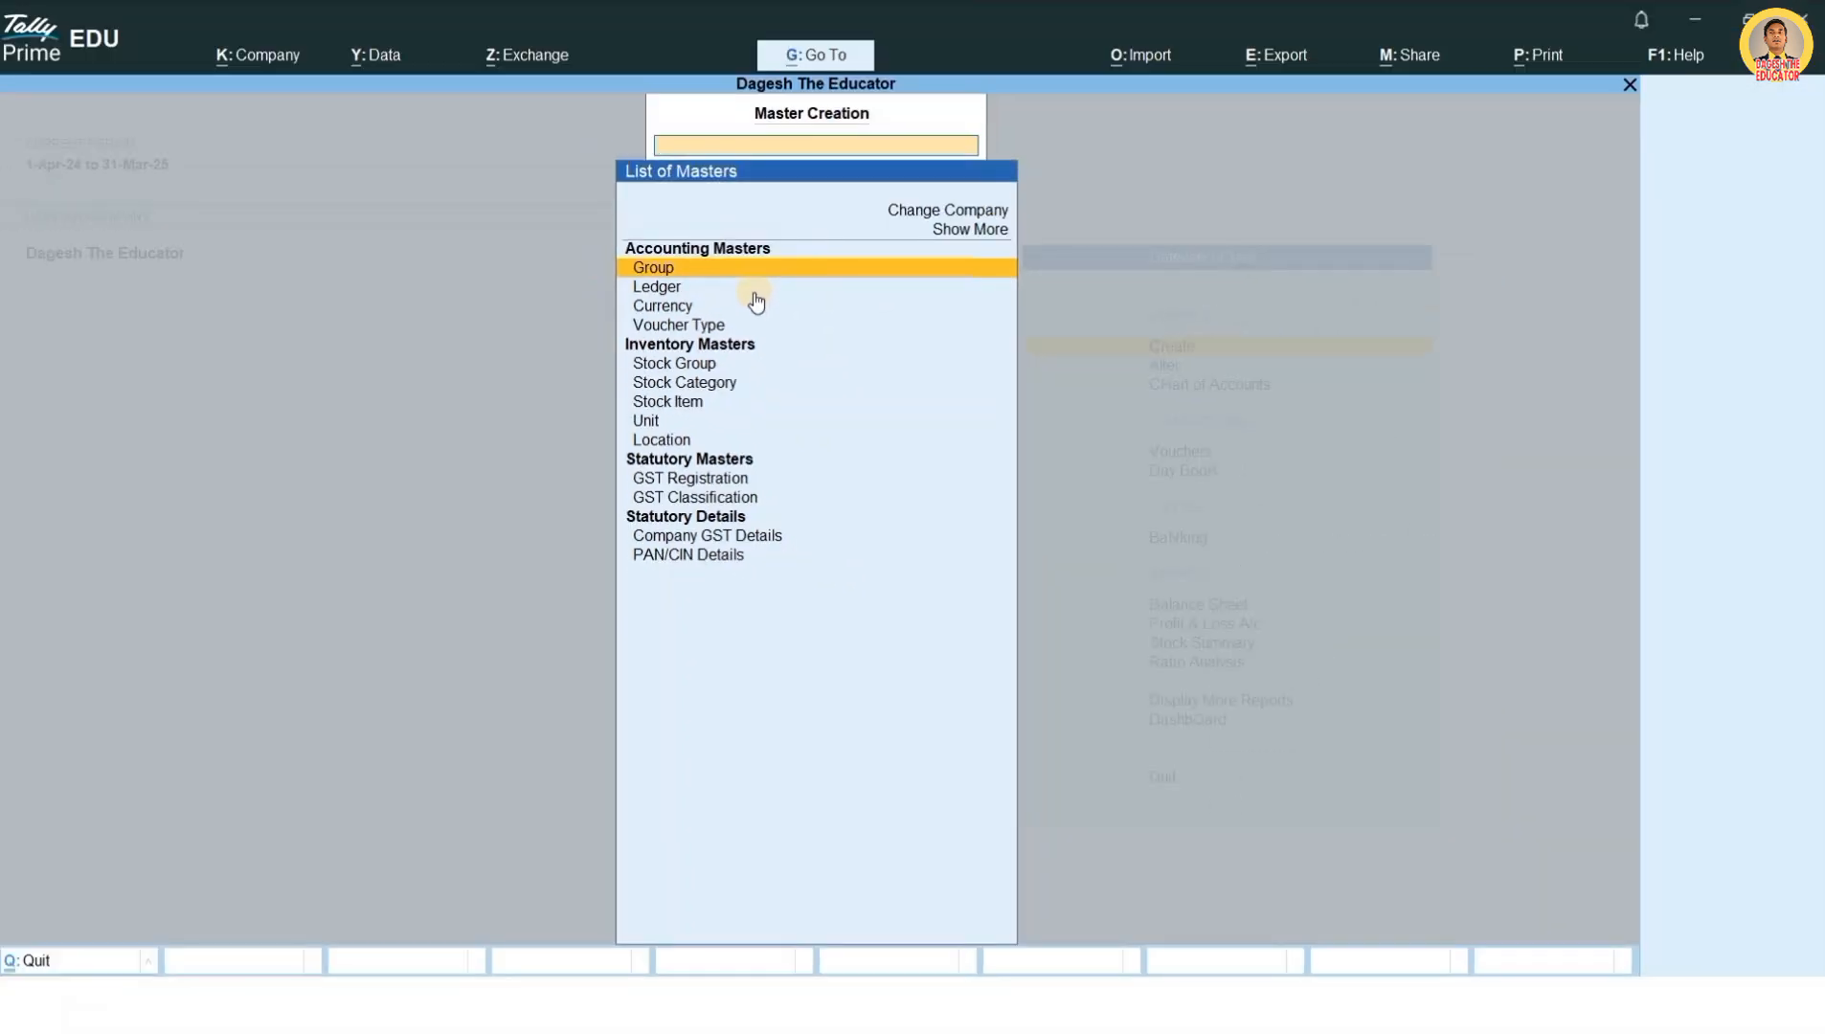
{"action": "left_click", "coordinate": [754, 292]}
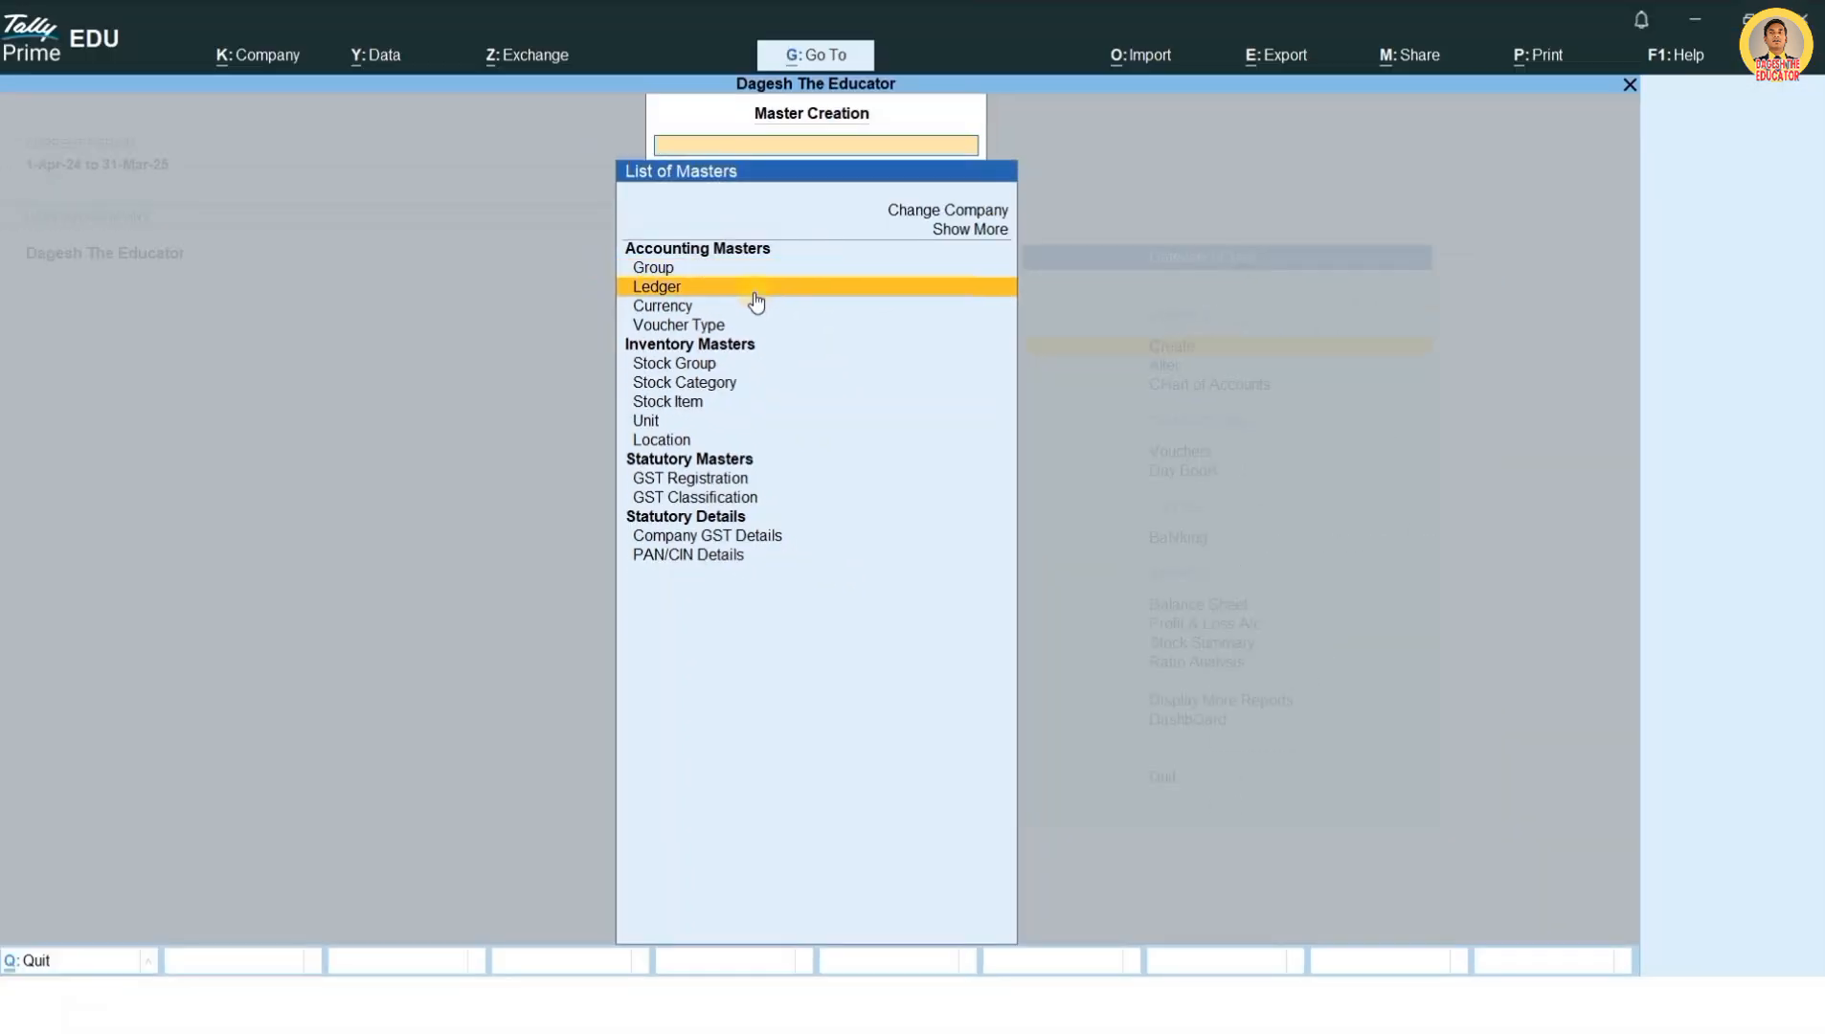
{"action": "left_click", "coordinate": [754, 292]}
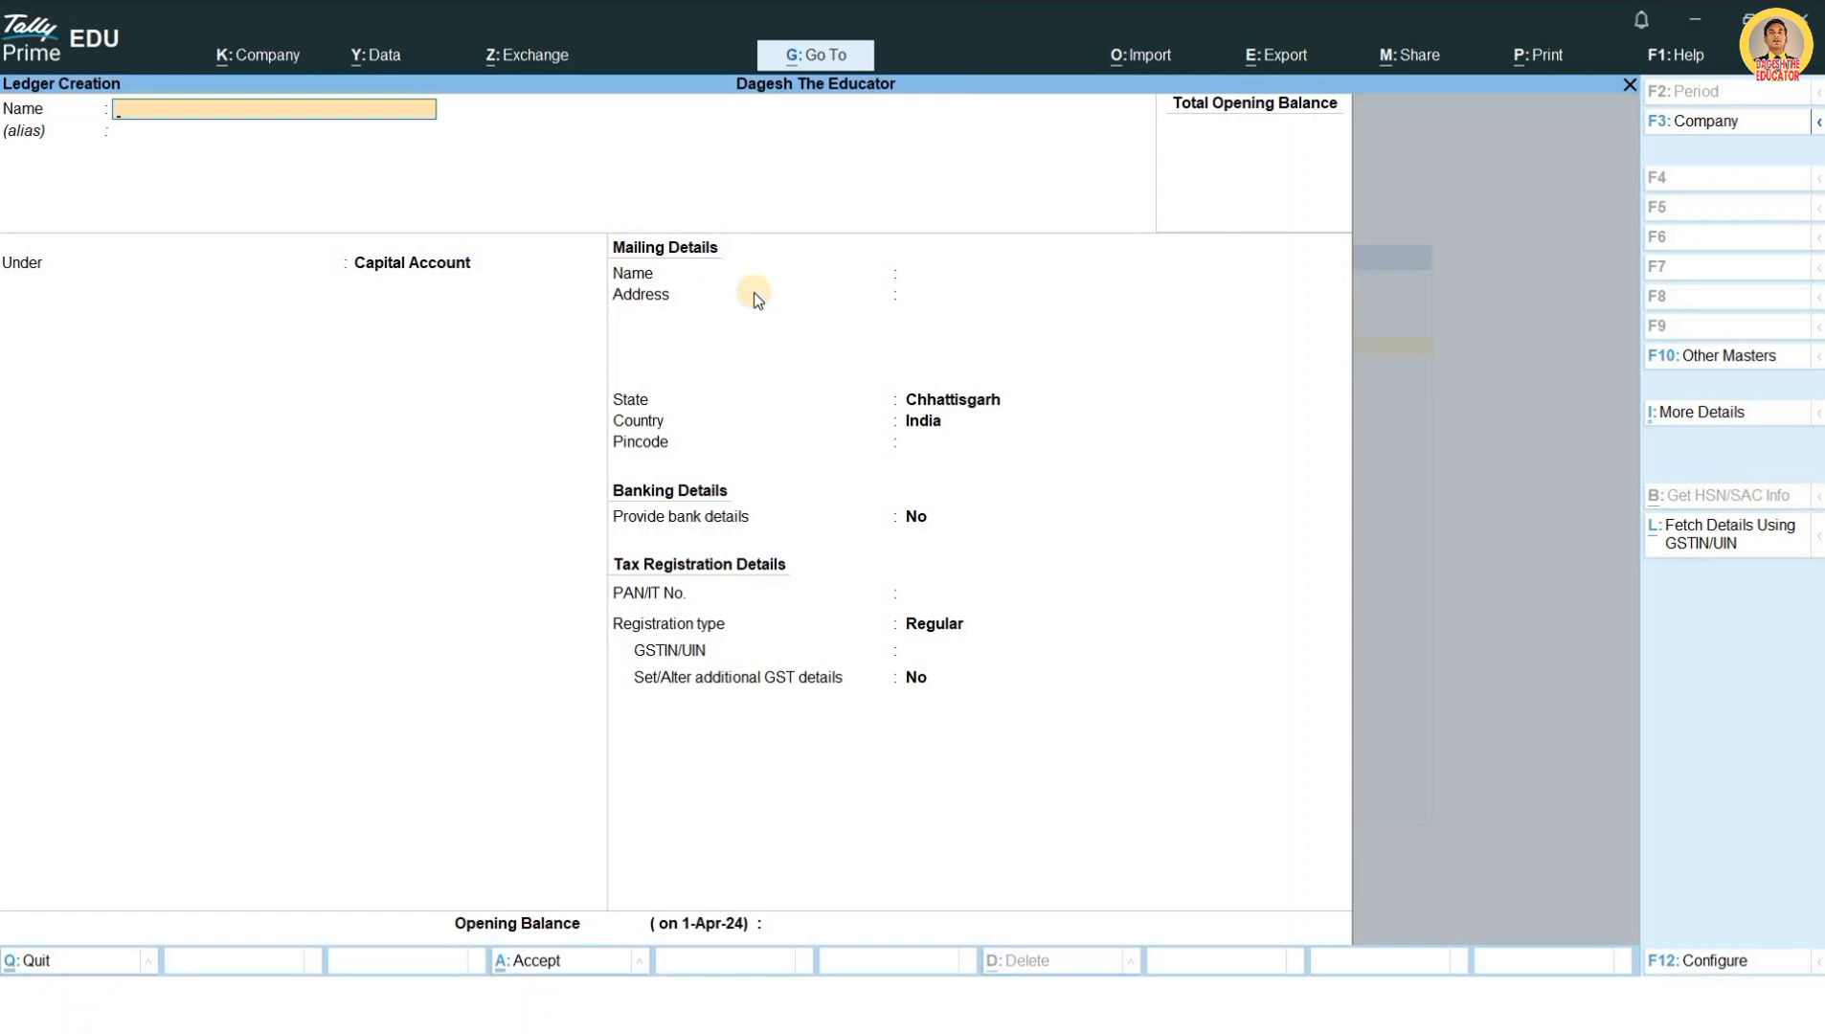
Step: Enter the proprietor's name followed by Prop as the ledger name and place the ledger under Capital Account
{"action": "type", "text": "Roha"}
{"action": "type", "text": "n Pr"}
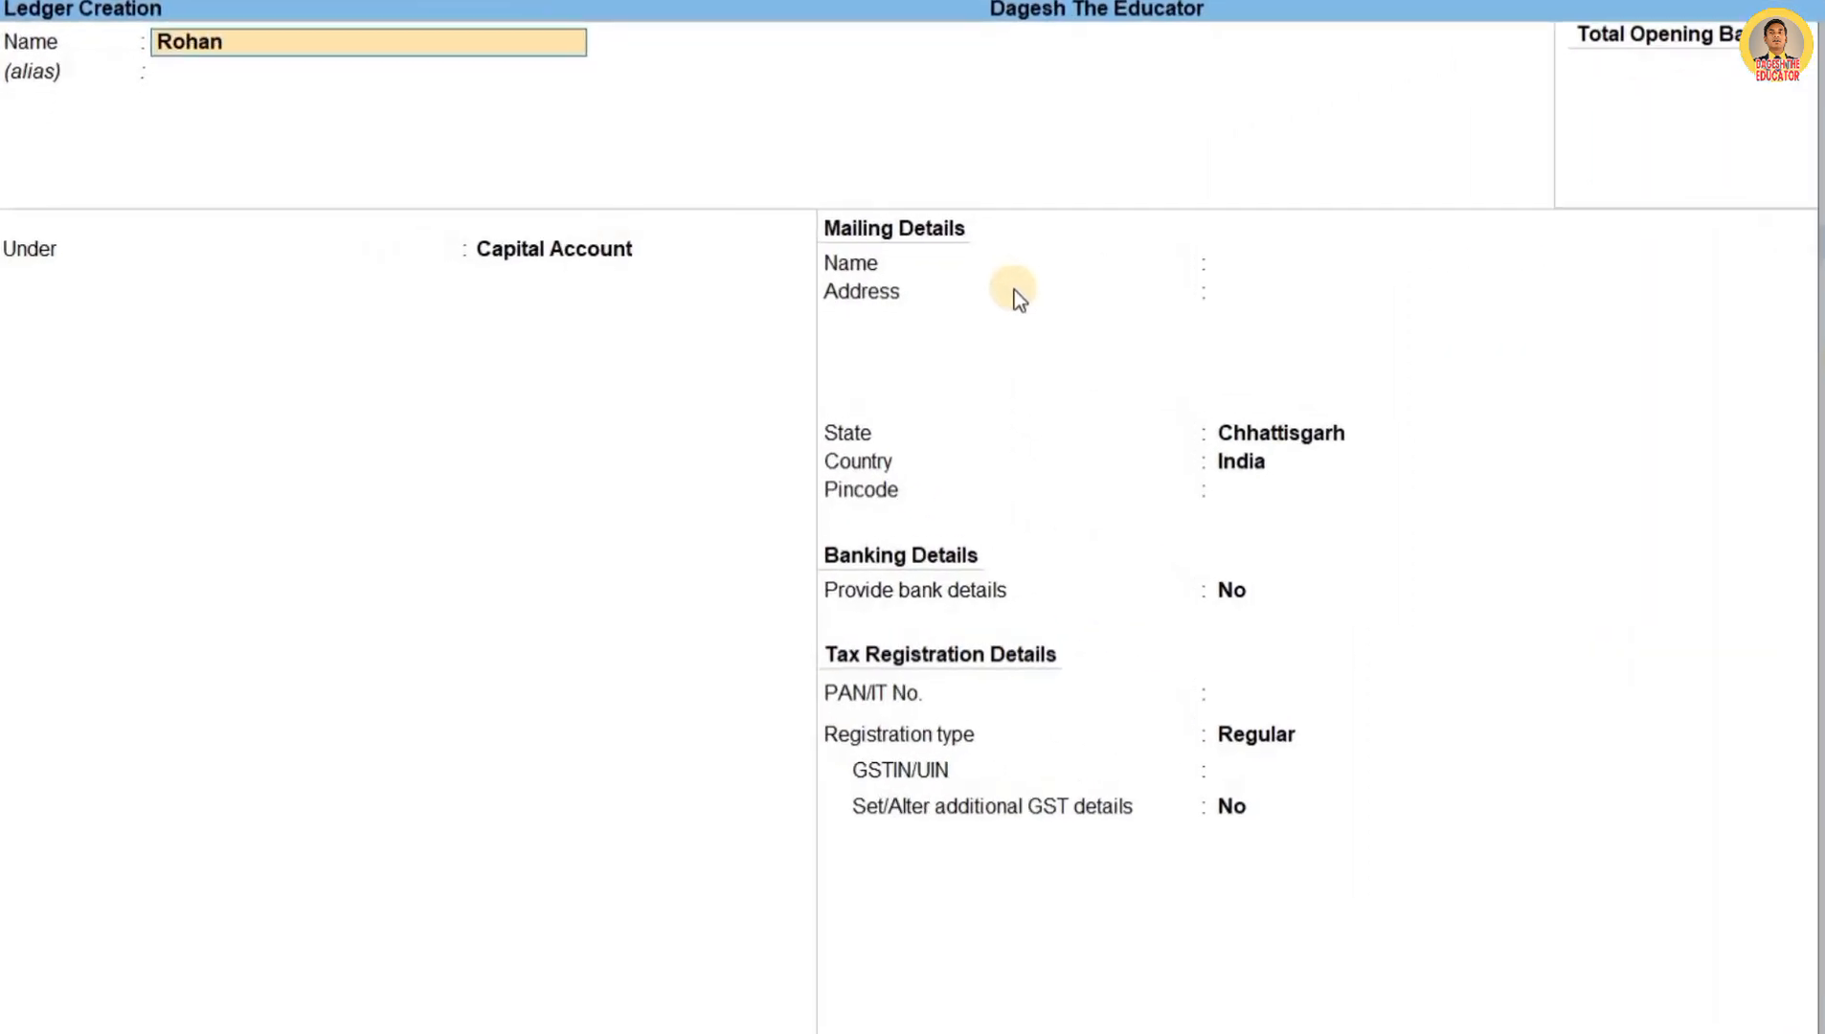
{"action": "type", "text": "op"}
{"action": "key", "text": "Return"}
{"action": "key", "text": "Return"}
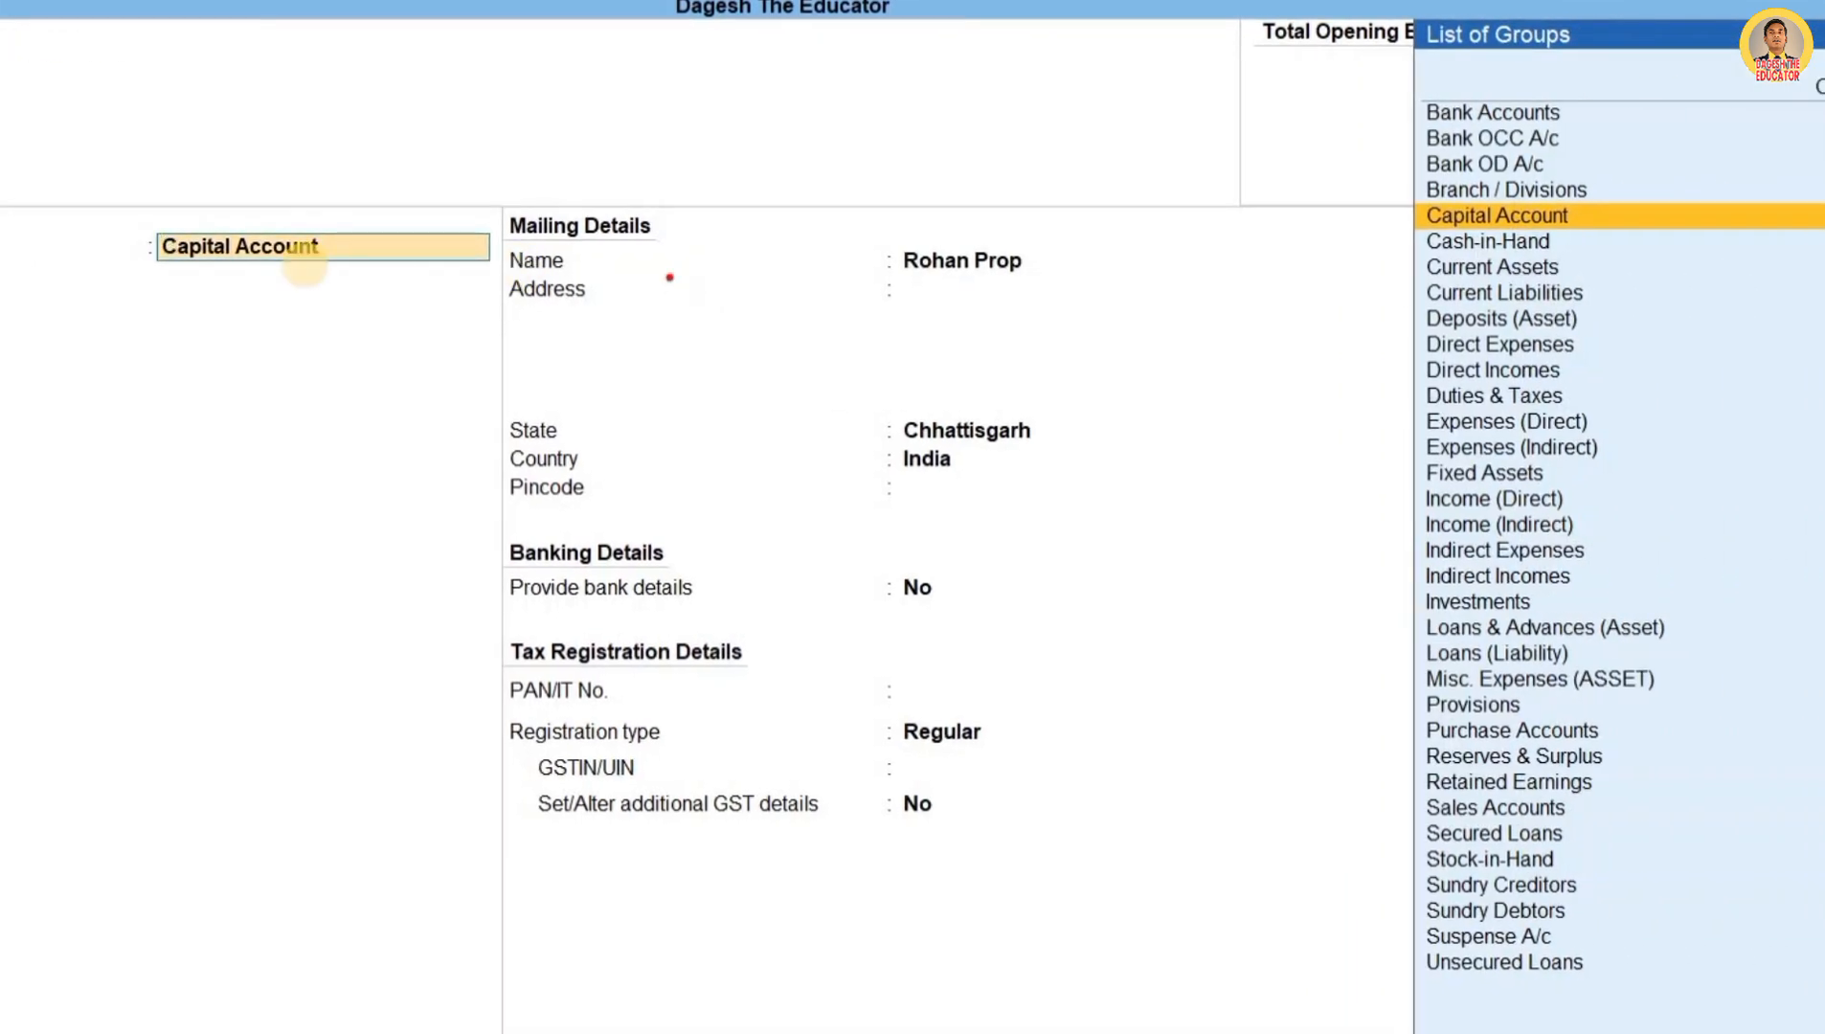
{"action": "mouse_move", "coordinate": [119, 212]}
{"action": "left_mouse_down"}
{"action": "mouse_move", "coordinate": [318, 296]}
{"action": "mouse_move", "coordinate": [479, 279]}
{"action": "left_mouse_up"}
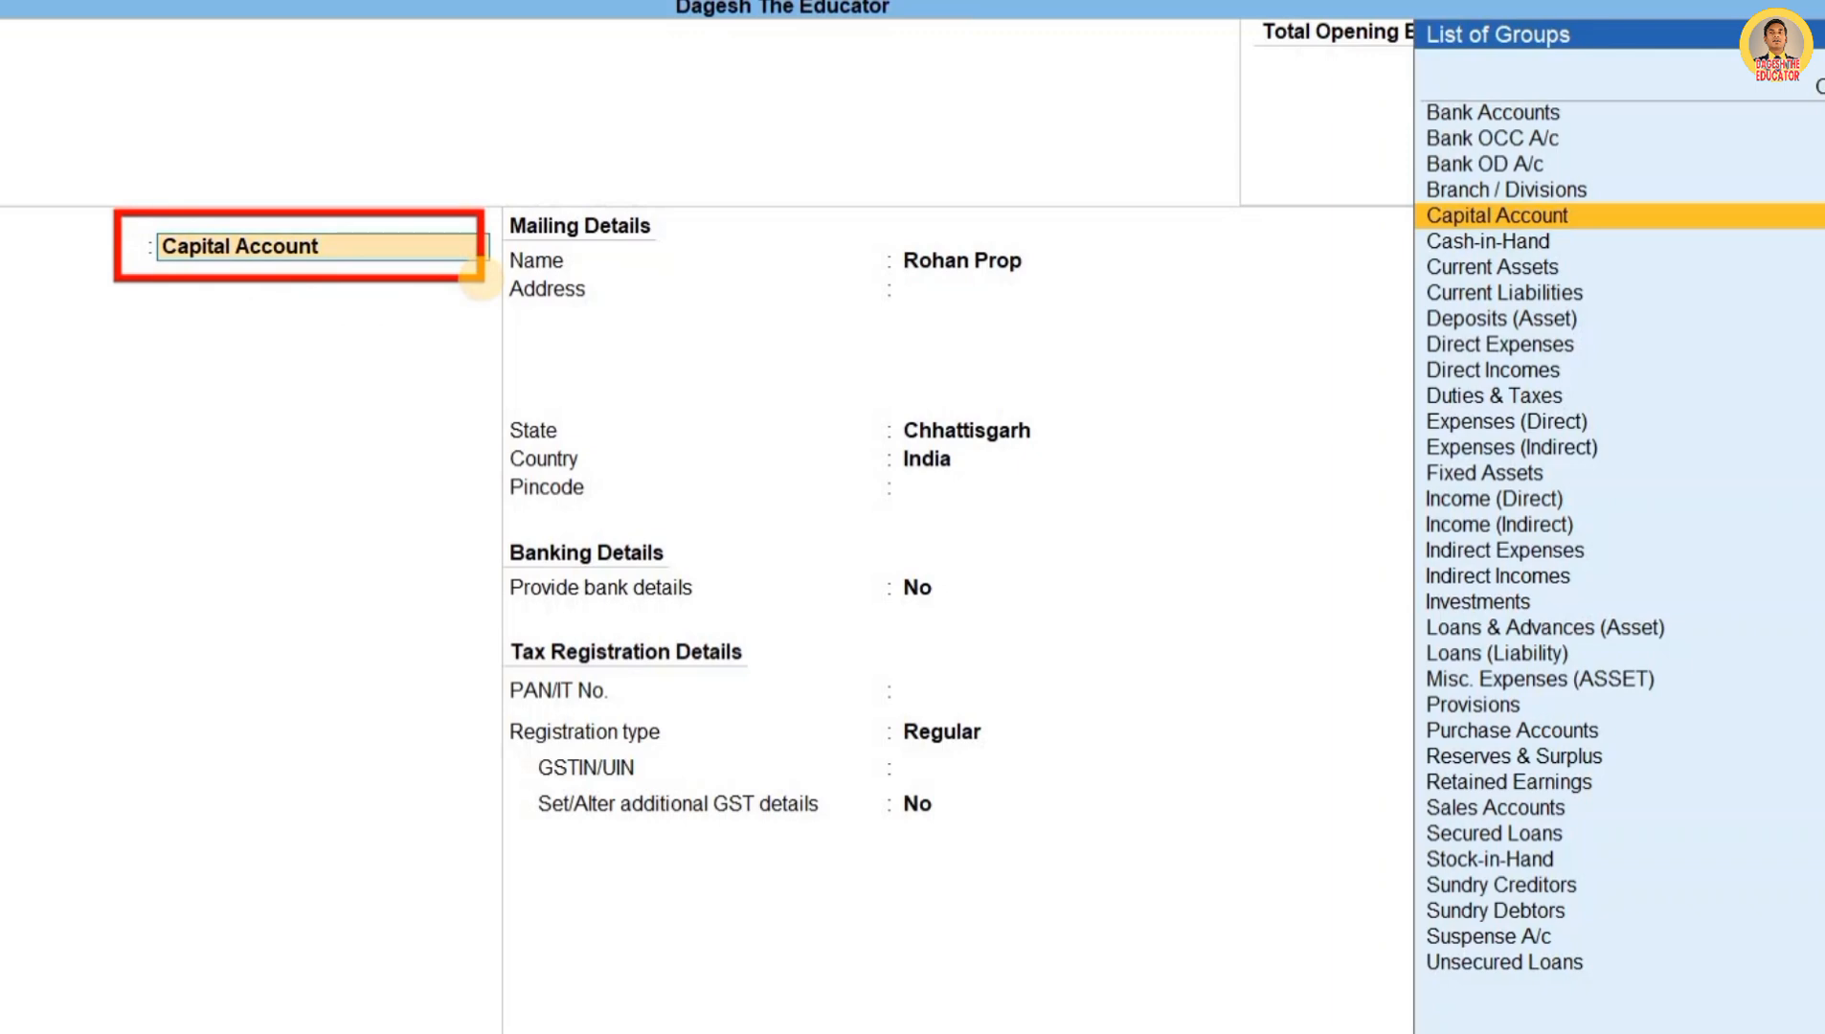
{"action": "key", "text": "Escape"}
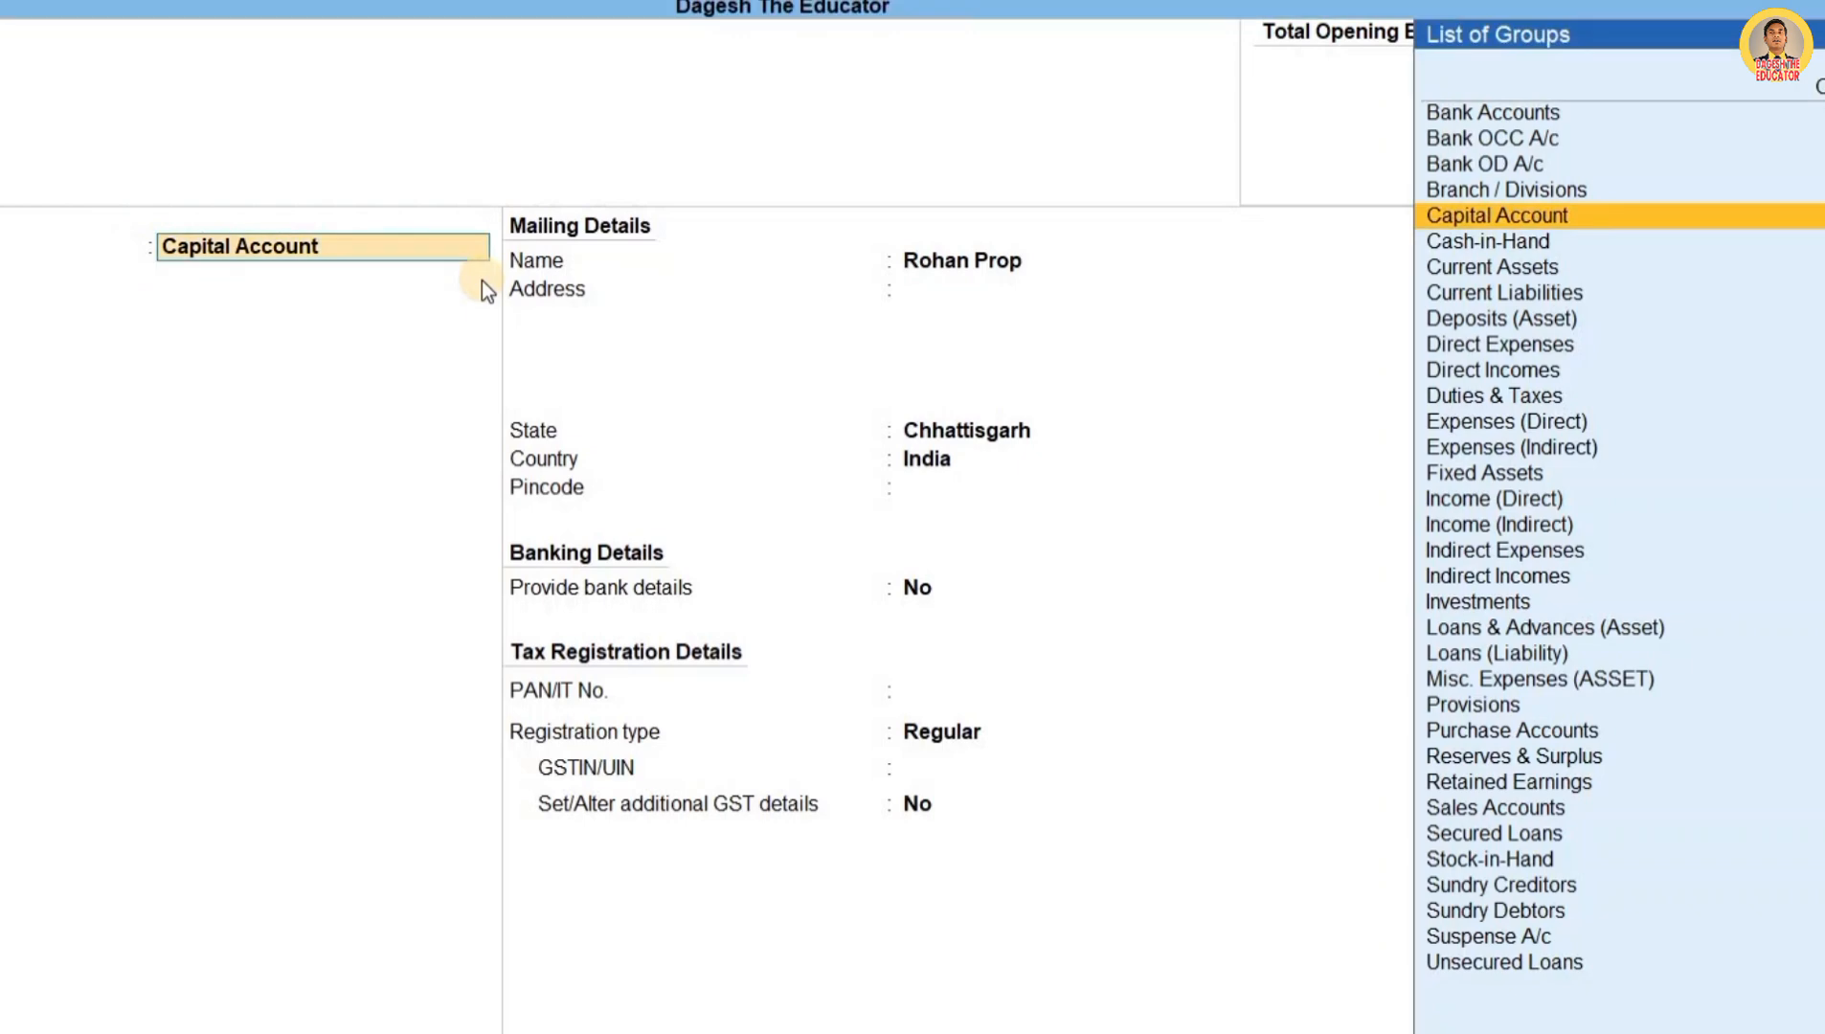
{"action": "key", "text": "Return"}
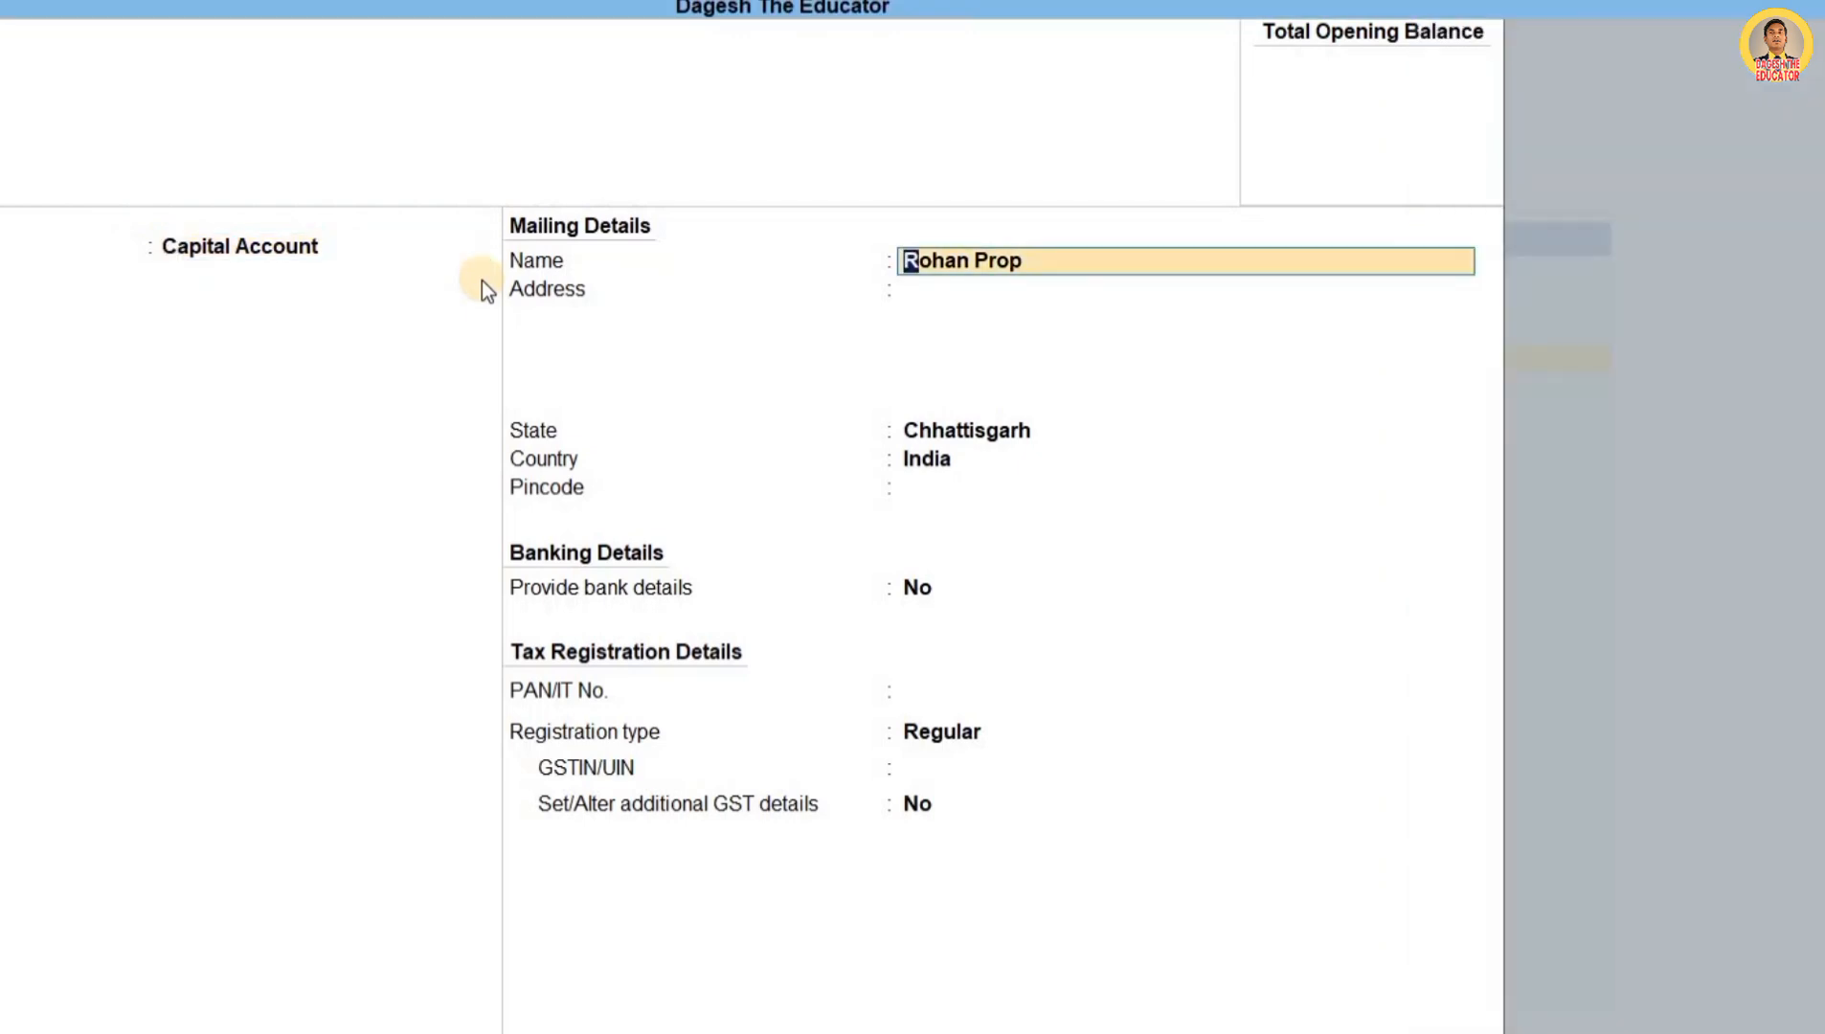
Step: Keep the default mailing details with the address and pincode empty, save the capital ledger and return to the Gateway of Tally
{"action": "key", "text": "Return"}
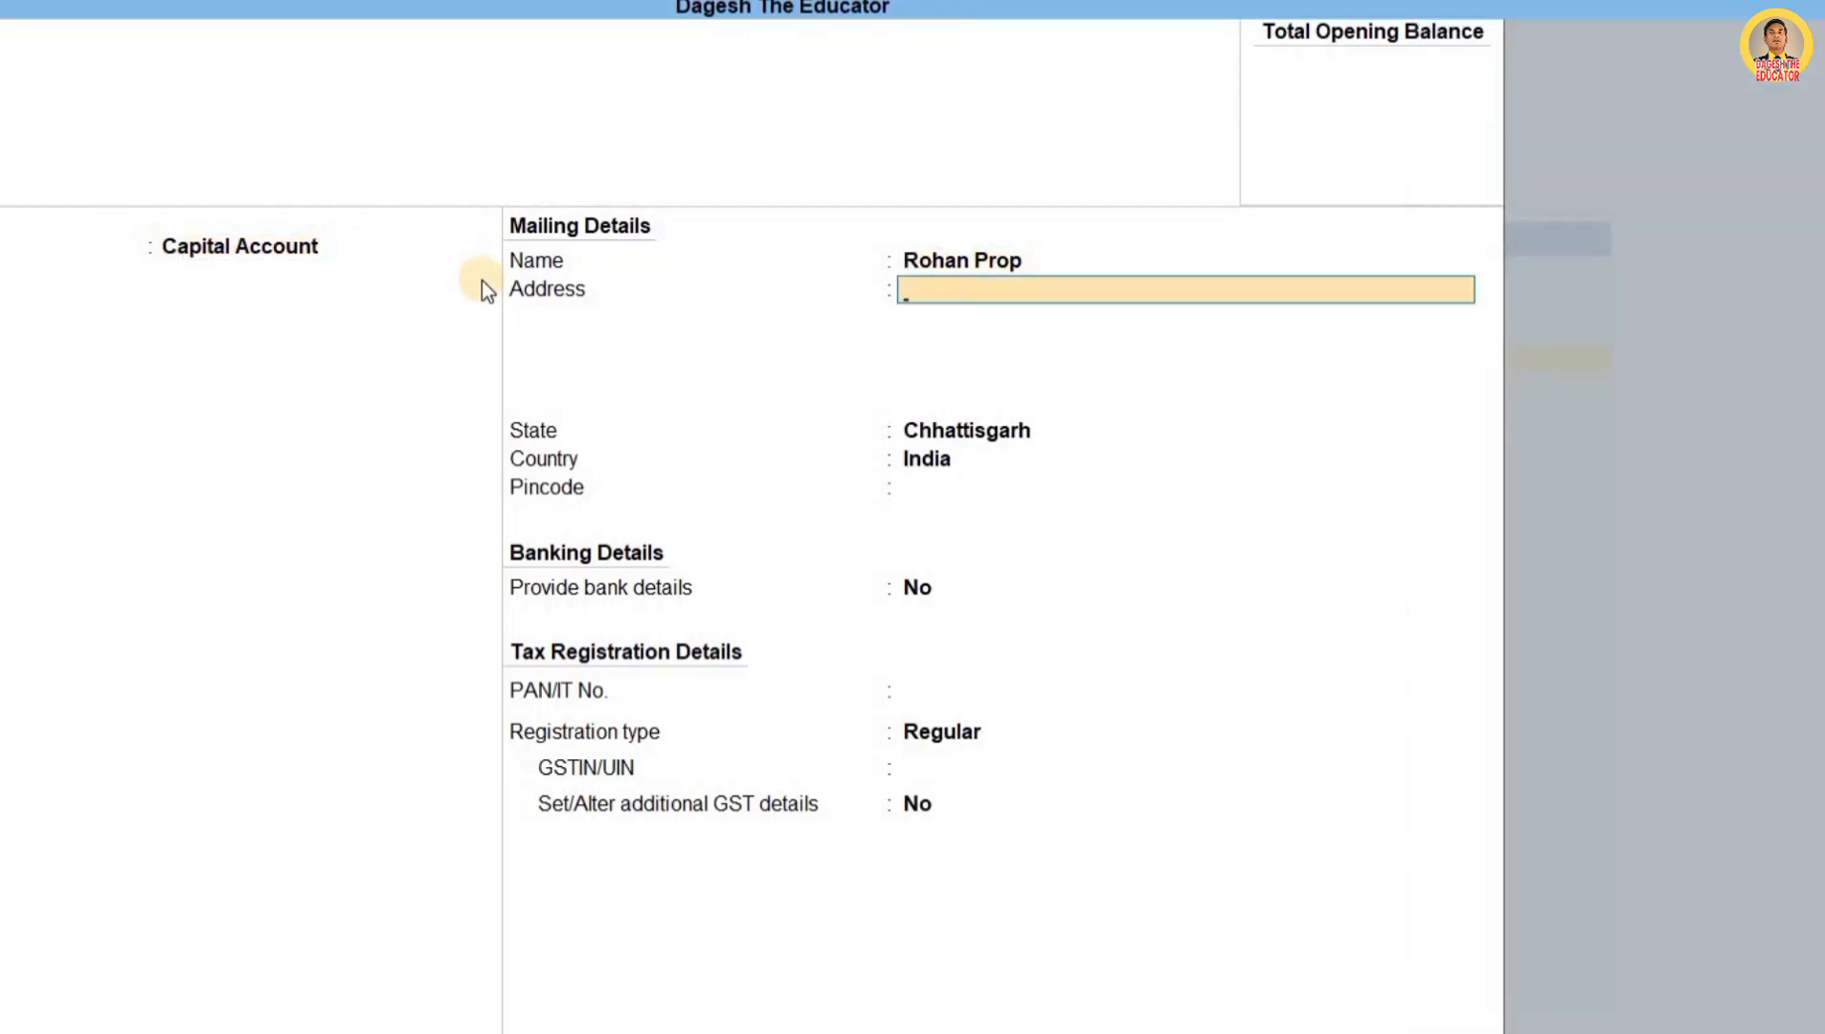
{"action": "key", "text": "Return"}
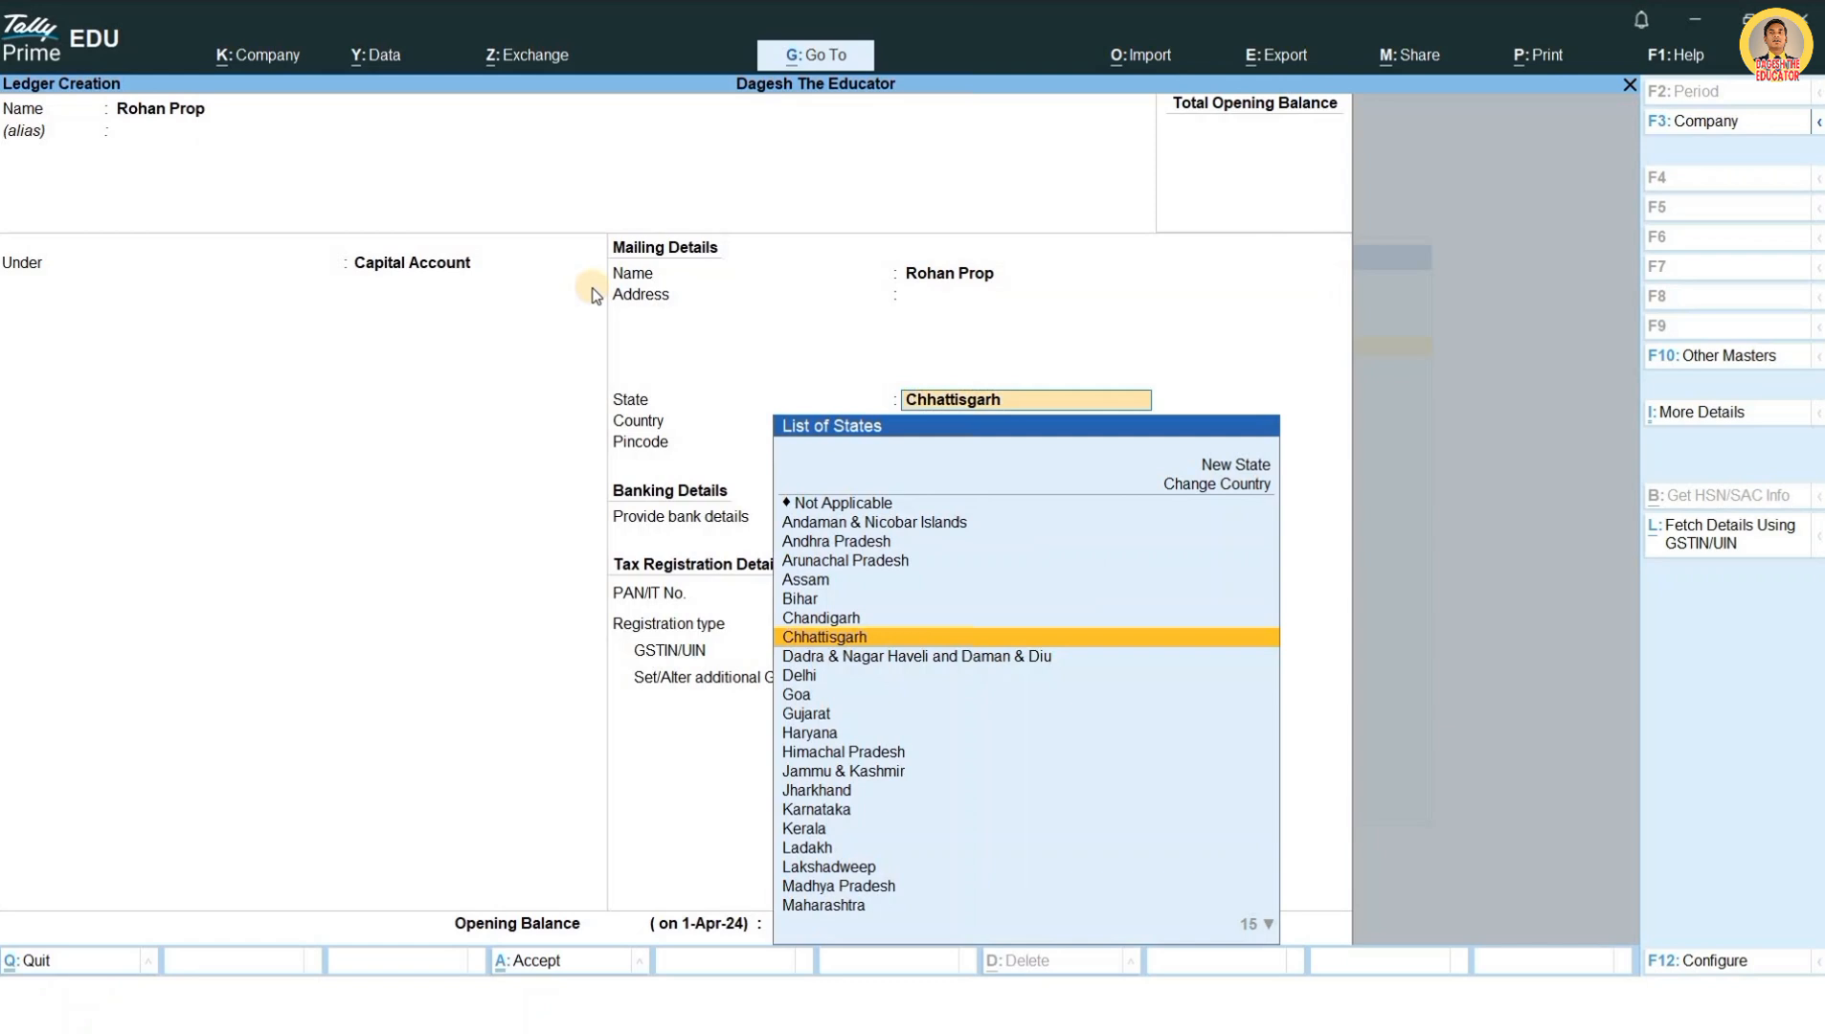
{"action": "key", "text": "Return"}
{"action": "key", "text": "ctrl"}
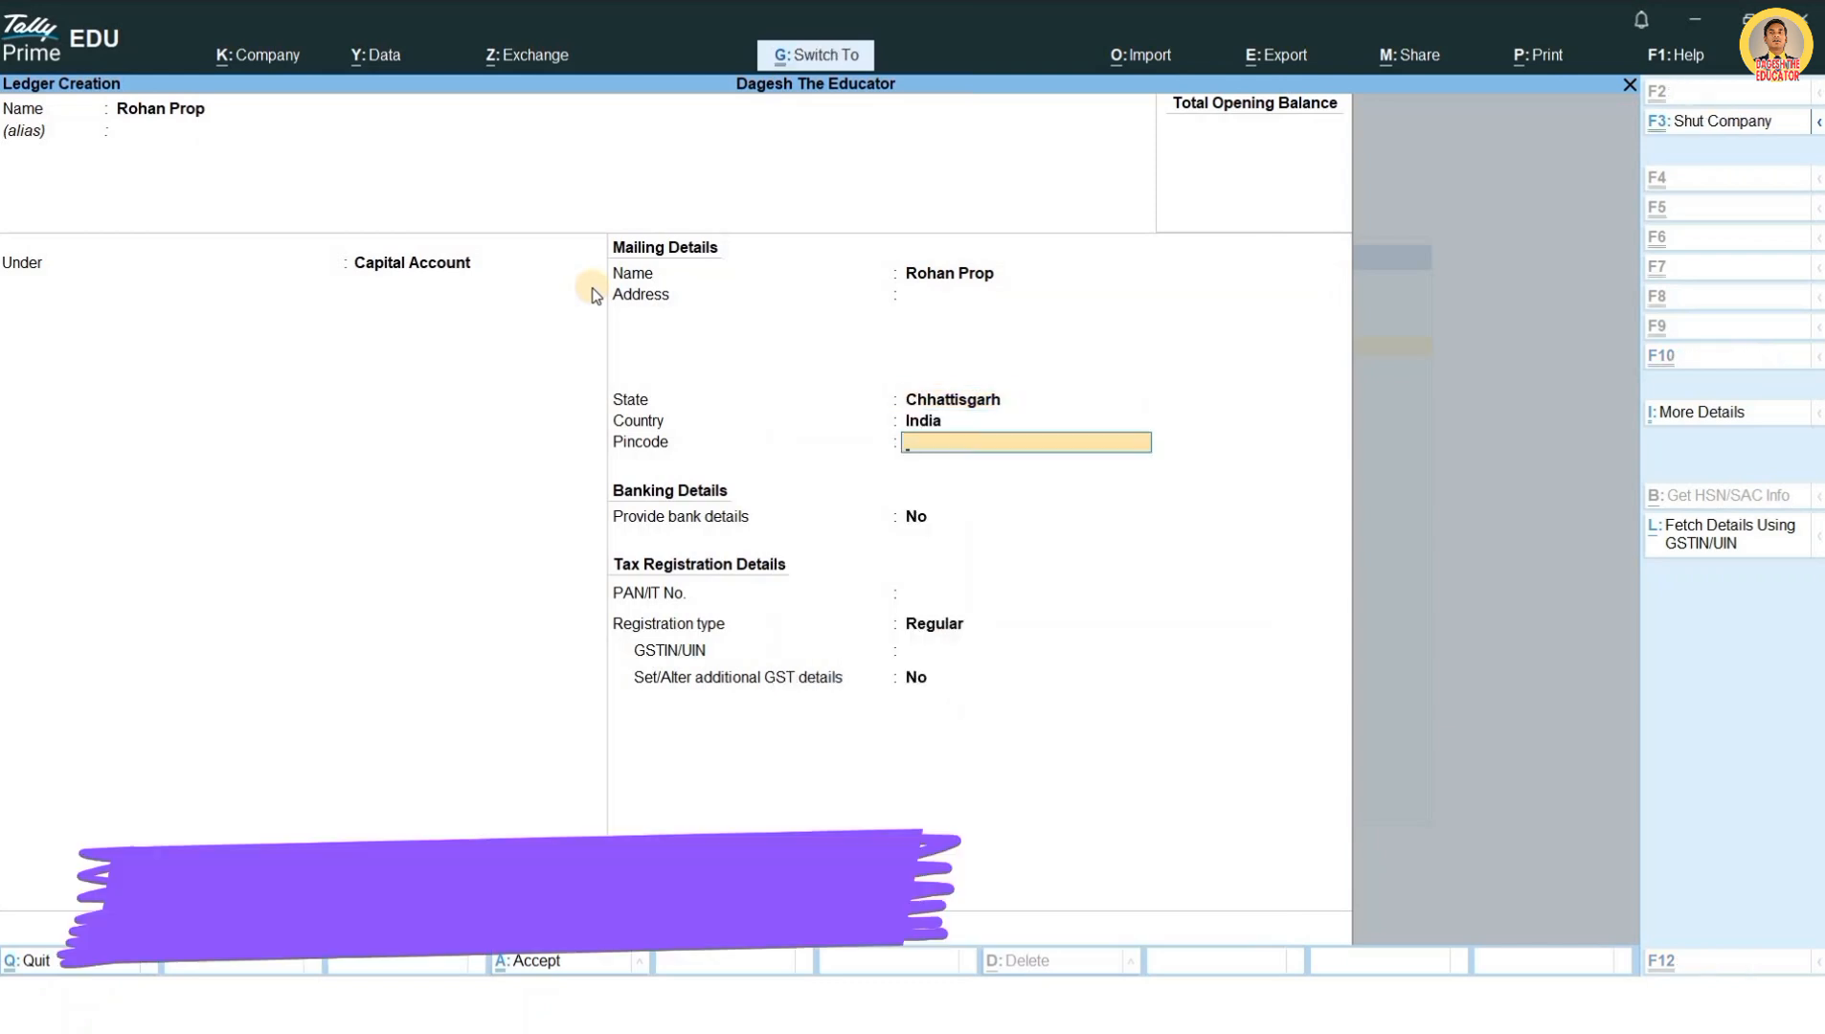
{"action": "key", "text": "ctrl+a"}
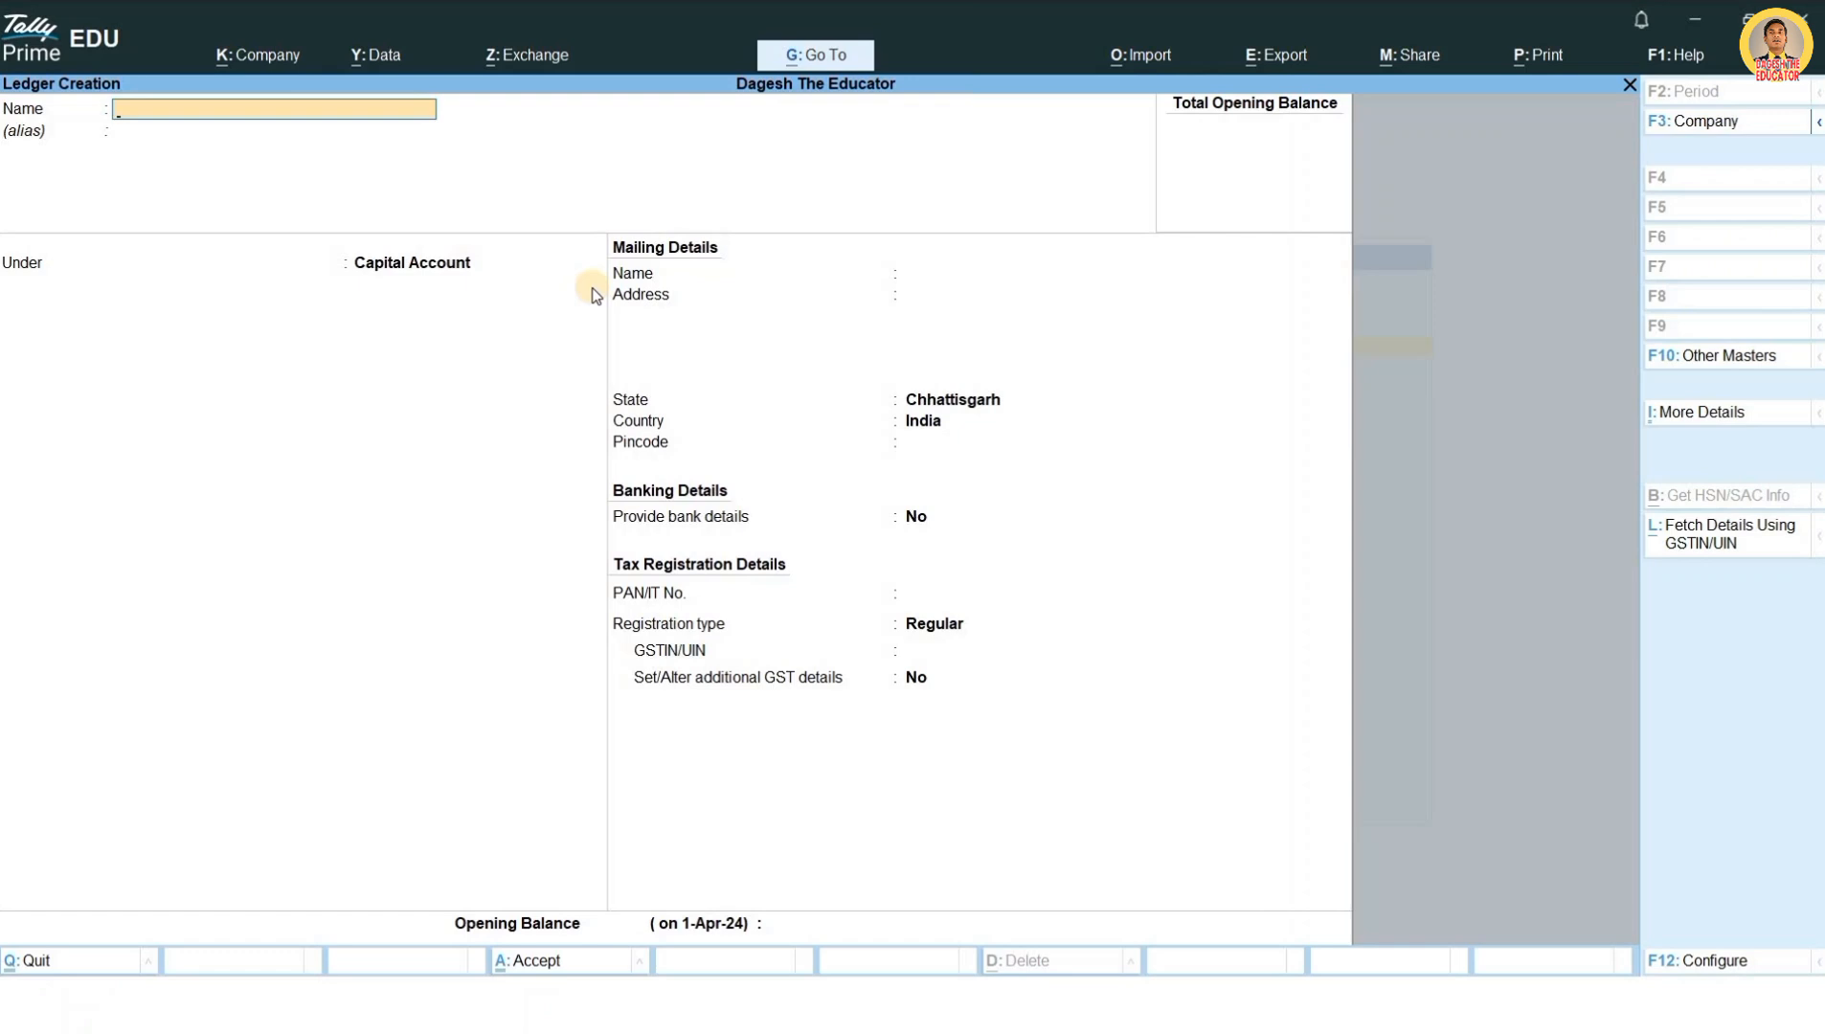
{"action": "key", "text": "Escape"}
{"action": "key", "text": "y"}
{"action": "key", "text": "Escape"}
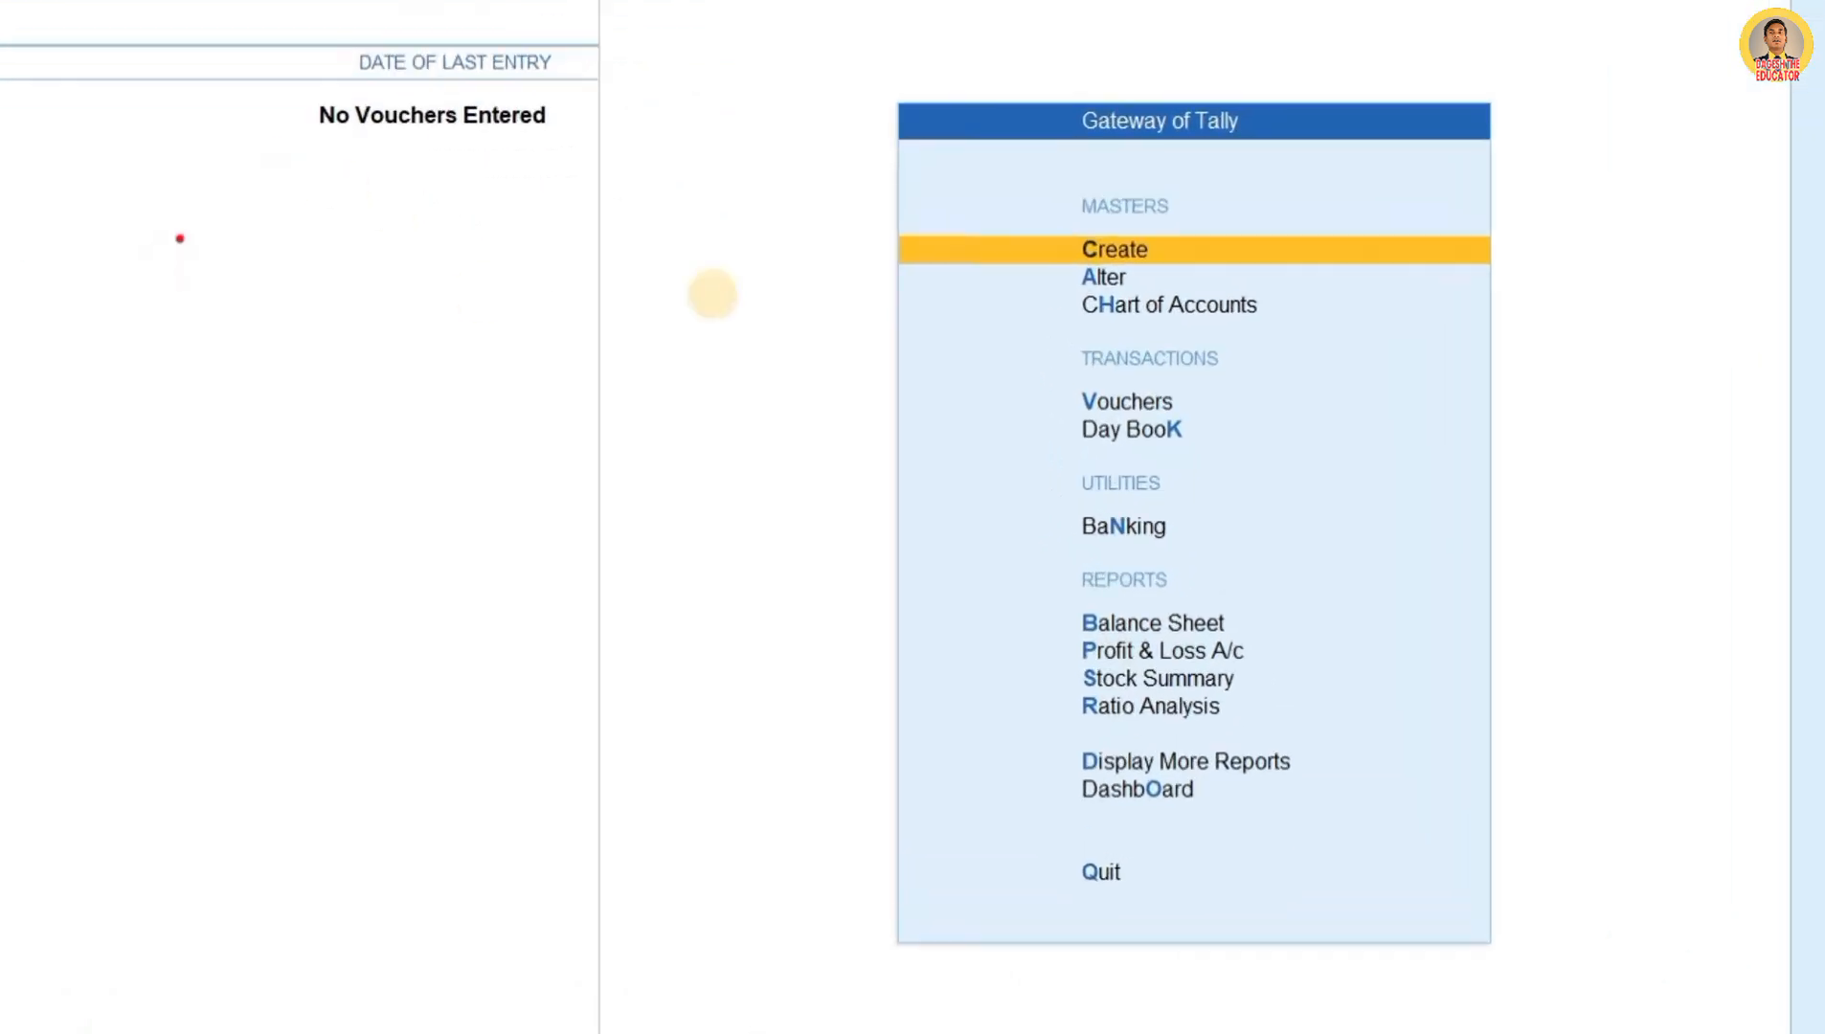
Step: Open voucher entry and switch the voucher type to Receipt
{"action": "left_click_drag", "start_coordinate": [1045, 382], "coordinate": [1204, 421]}
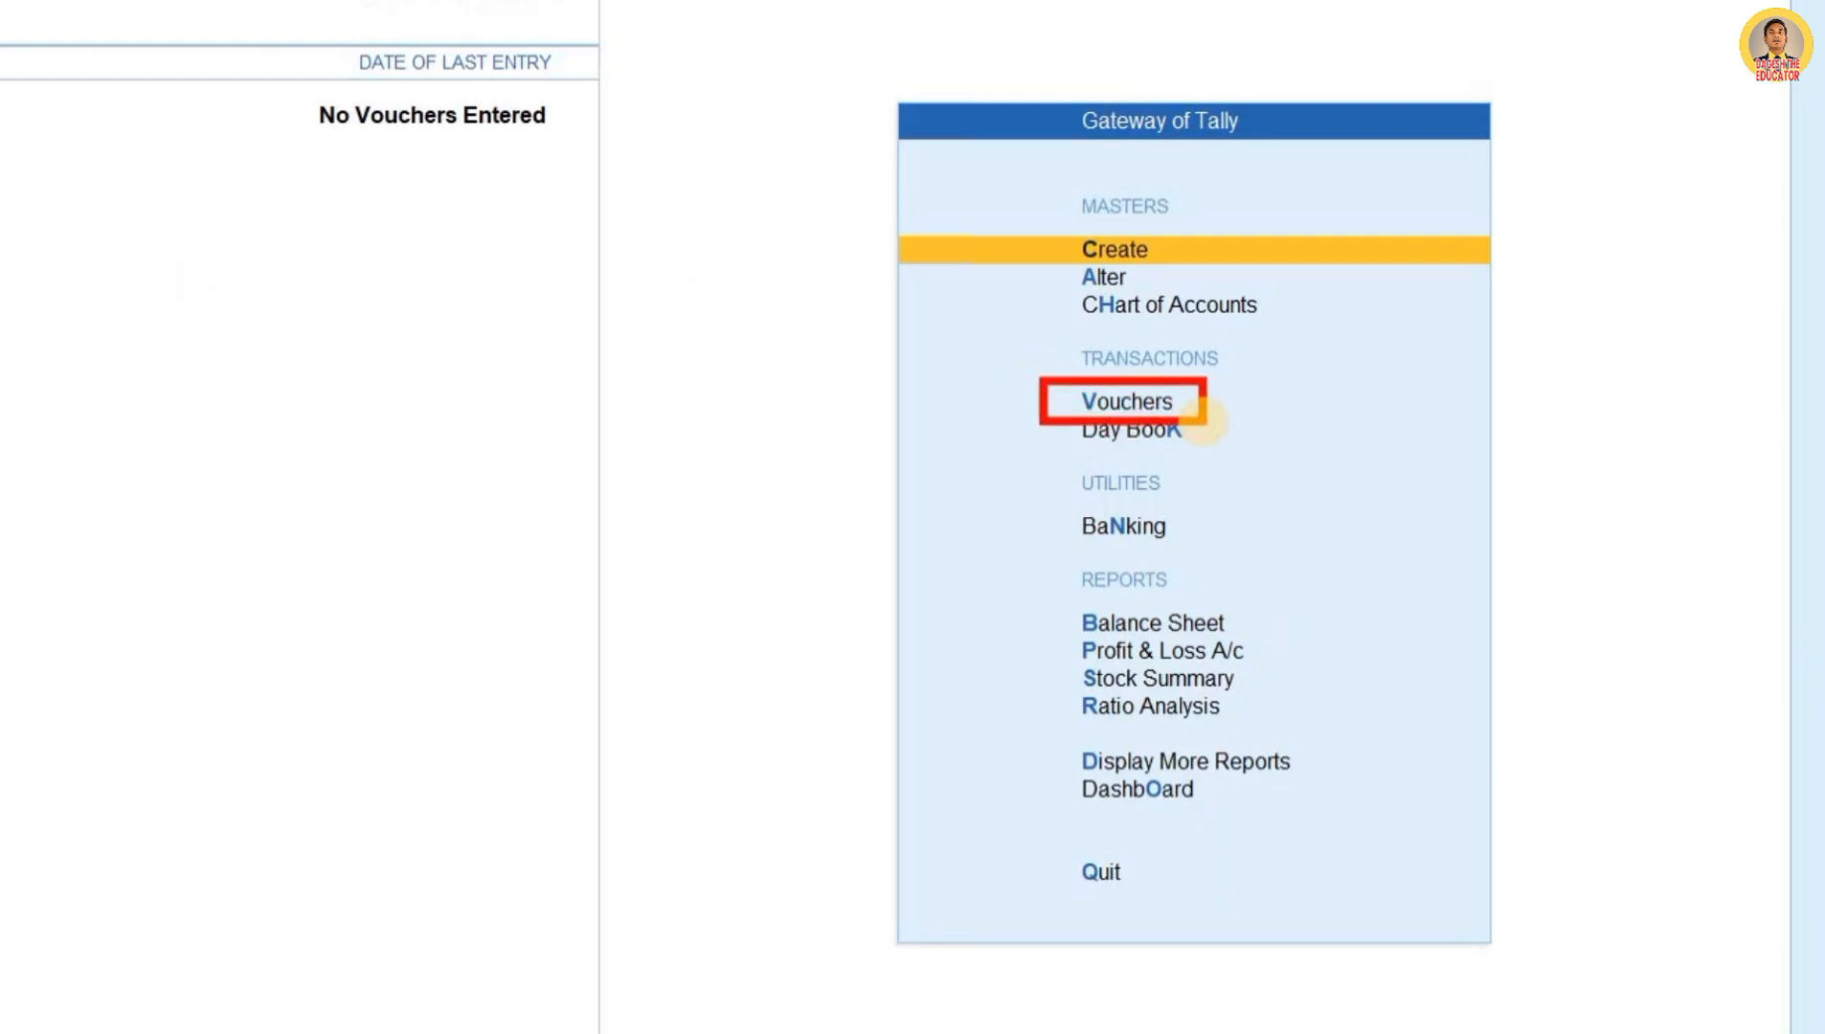
{"action": "key", "text": "Down"}
{"action": "key", "text": "Down"}
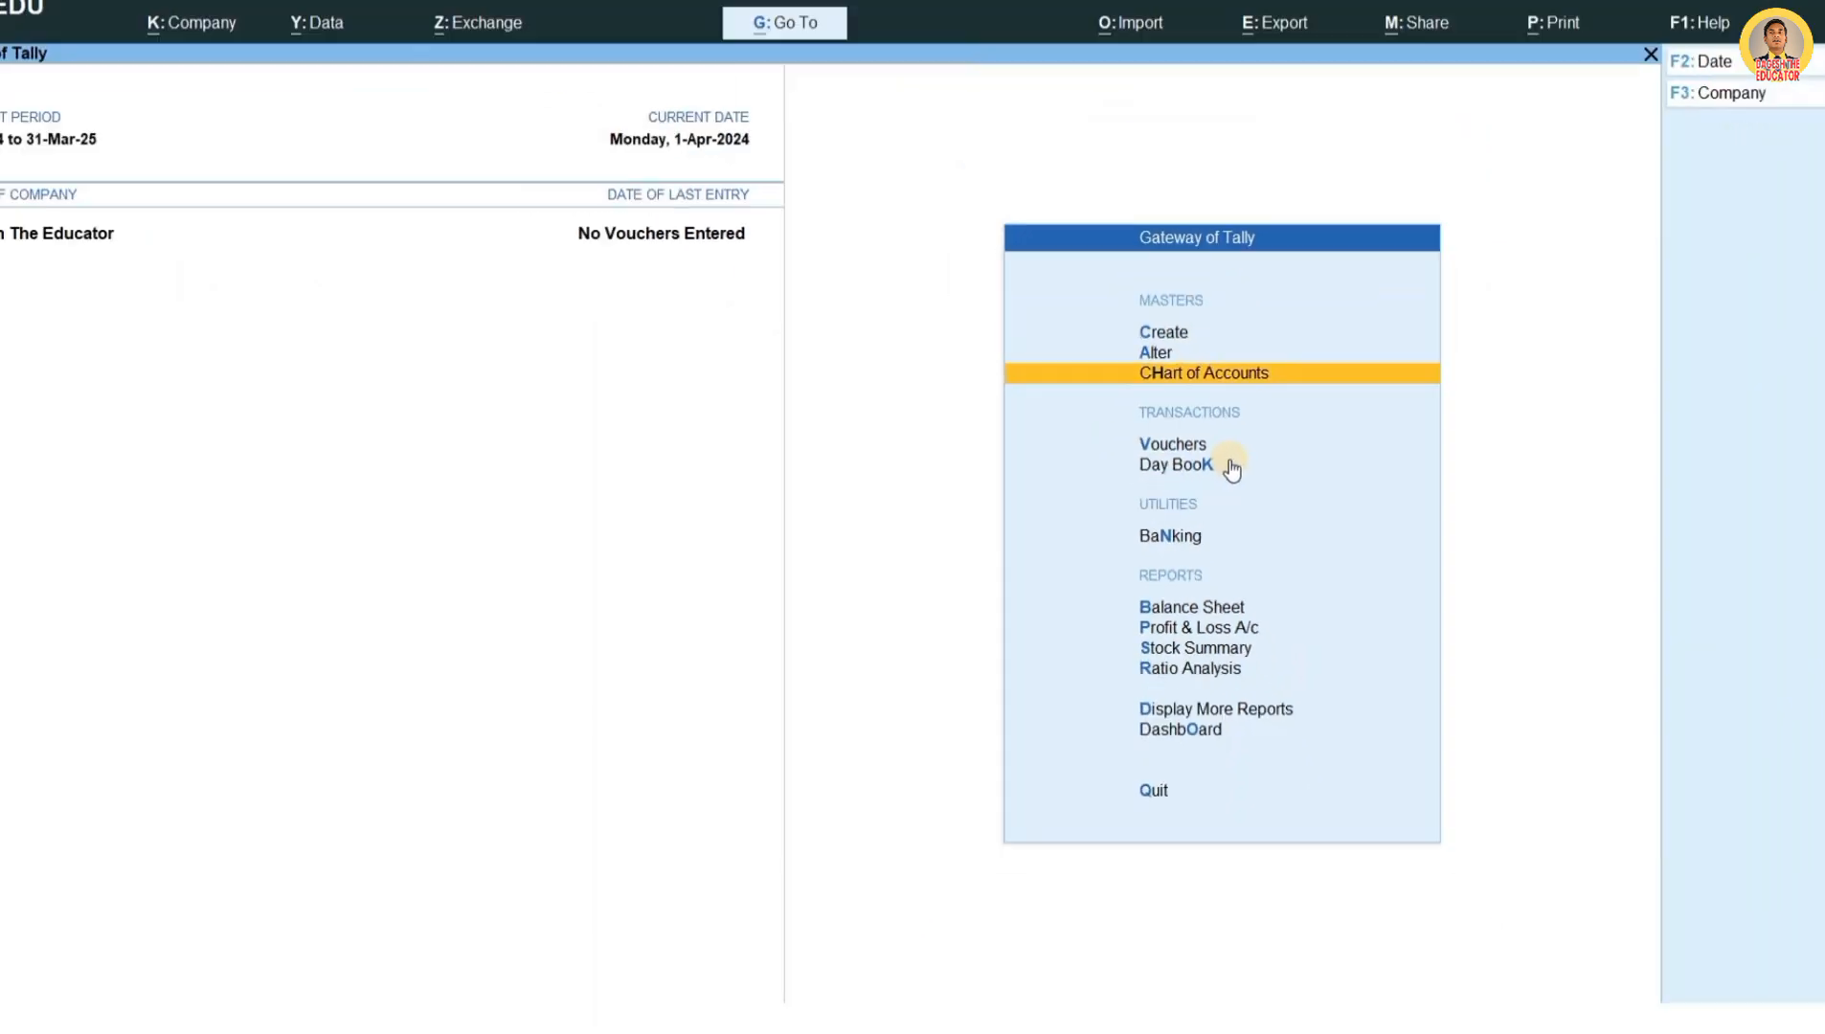
{"action": "key", "text": "Down"}
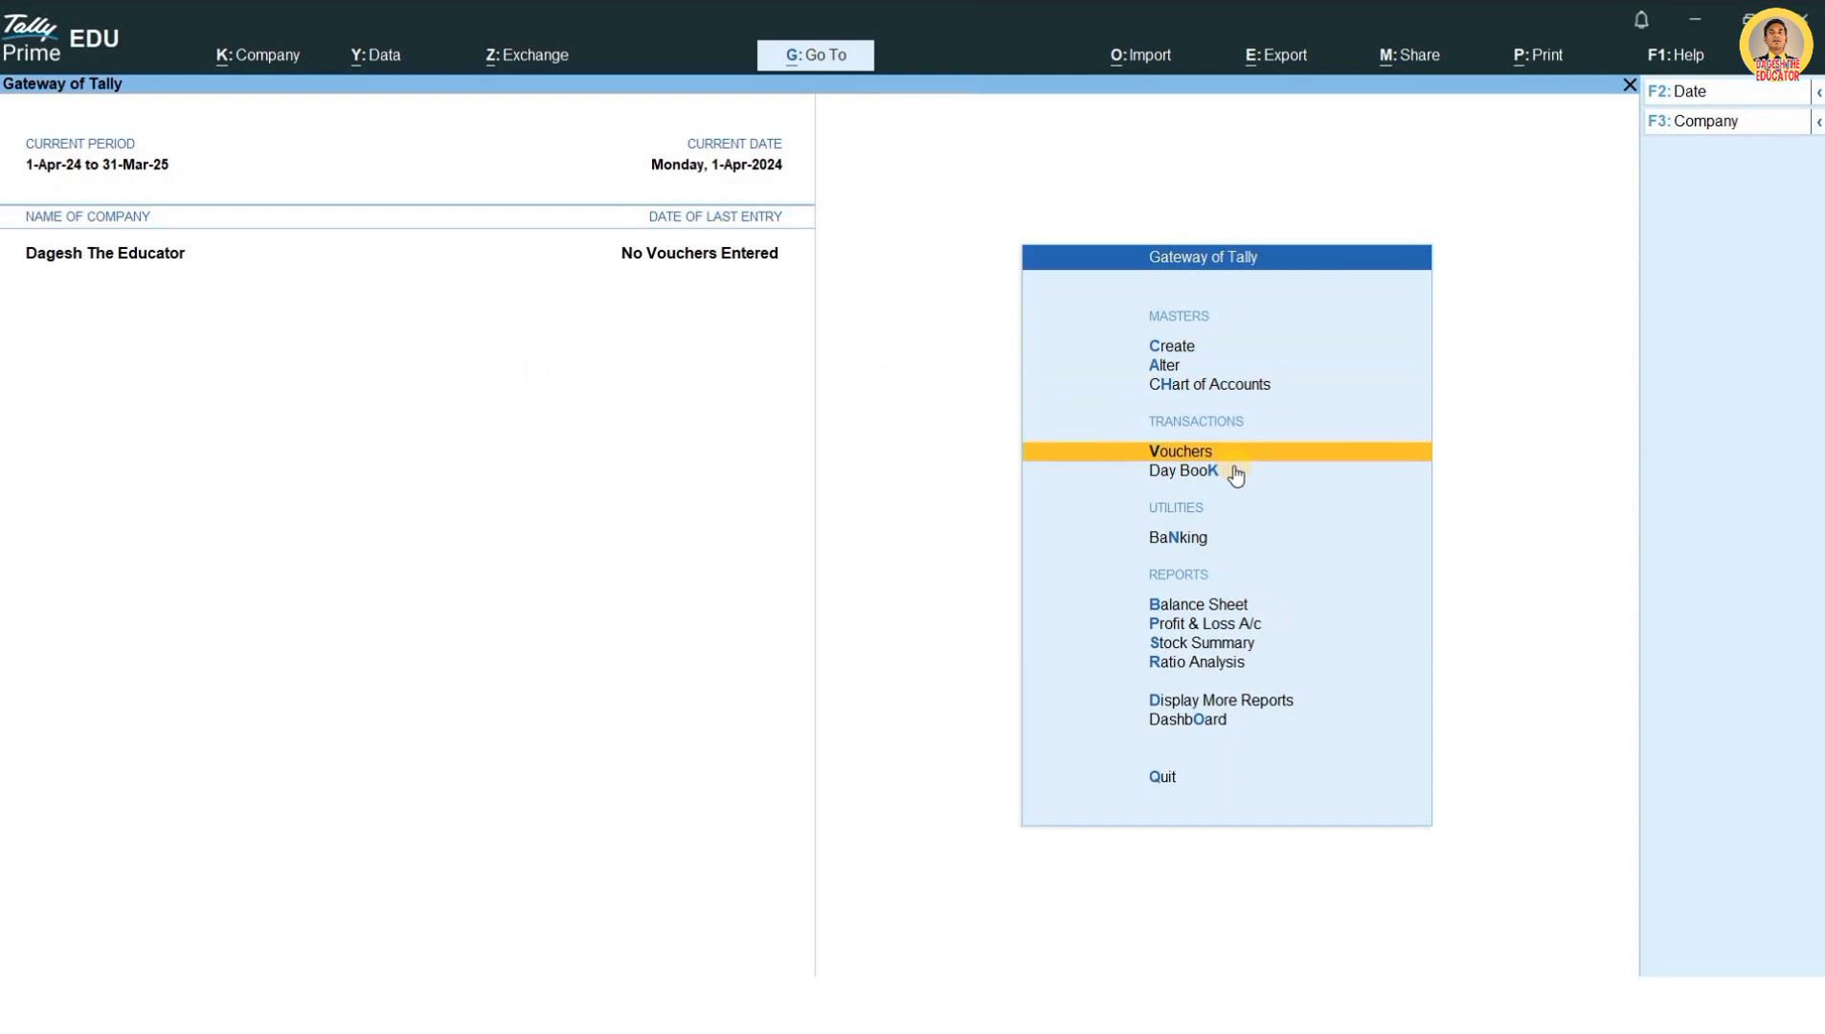
{"action": "key", "text": "Return"}
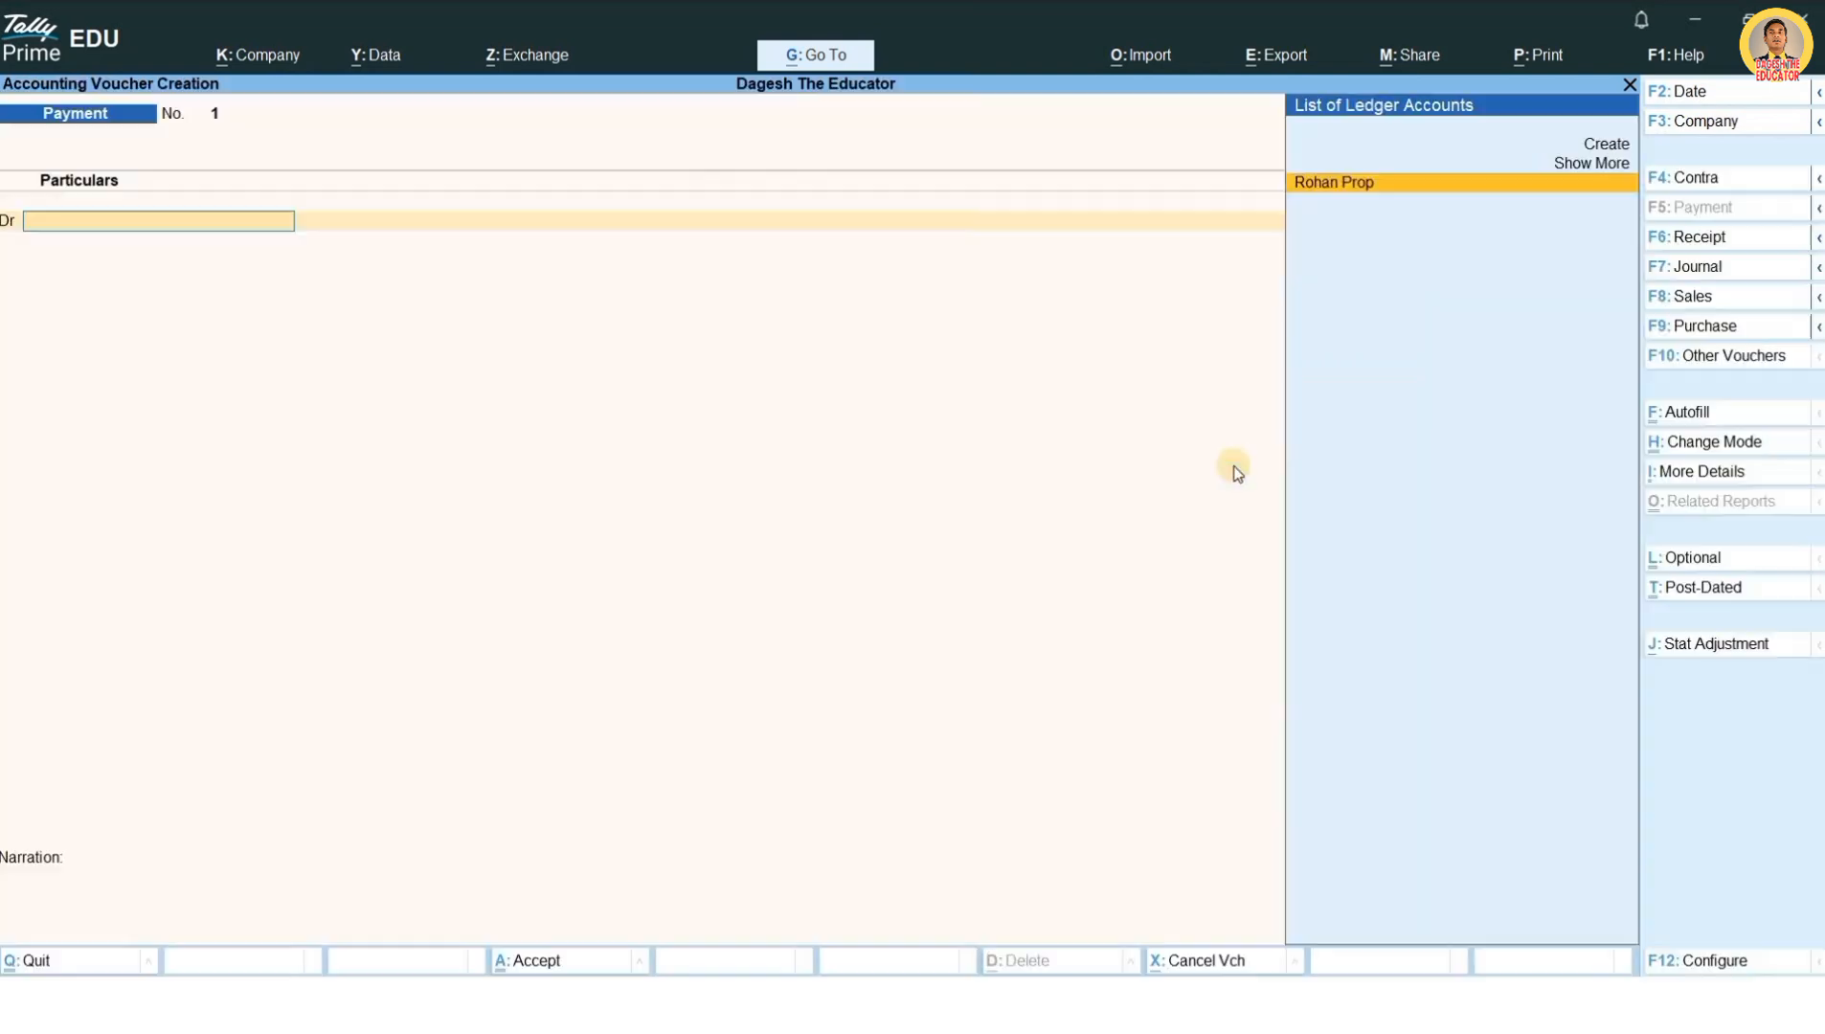
{"action": "key", "text": "ctrl"}
{"action": "key", "text": "F6"}
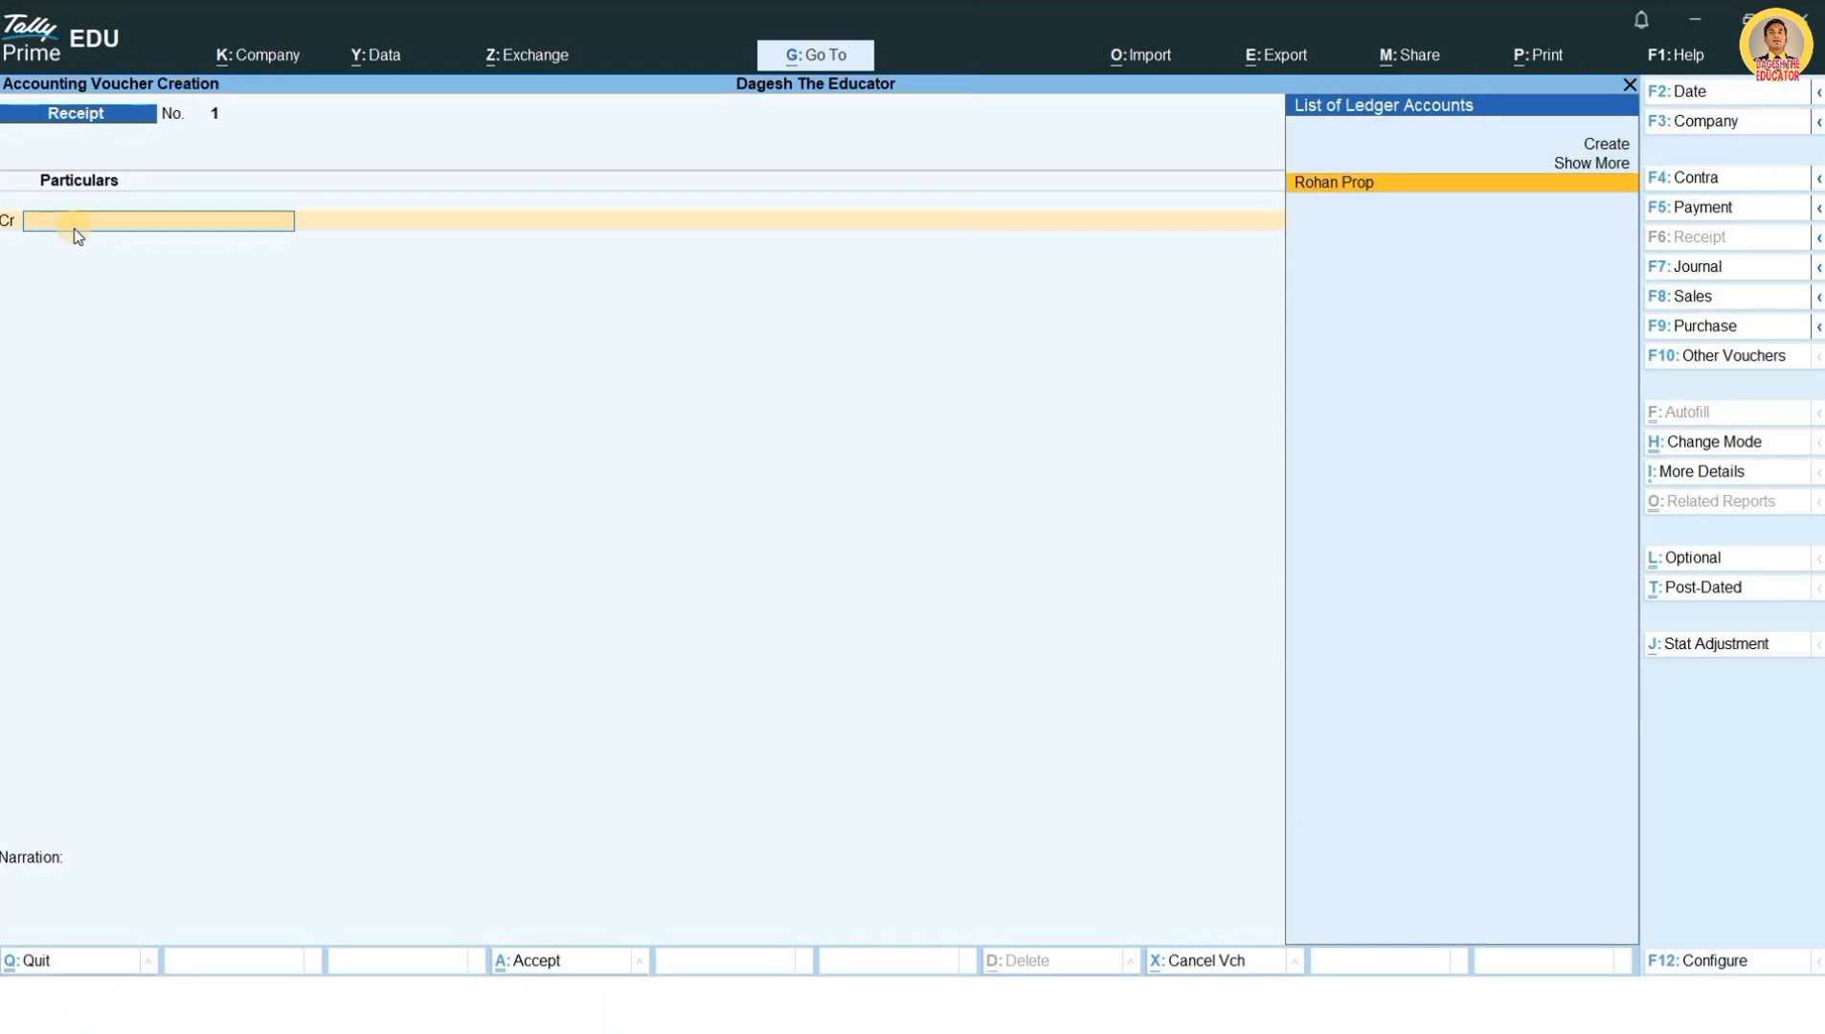
Step: Credit the proprietor's capital ledger with 500000 and debit Cash with 5,00,000.00 in the receipt voucher
{"action": "key", "text": "Return"}
{"action": "type", "text": "500000"}
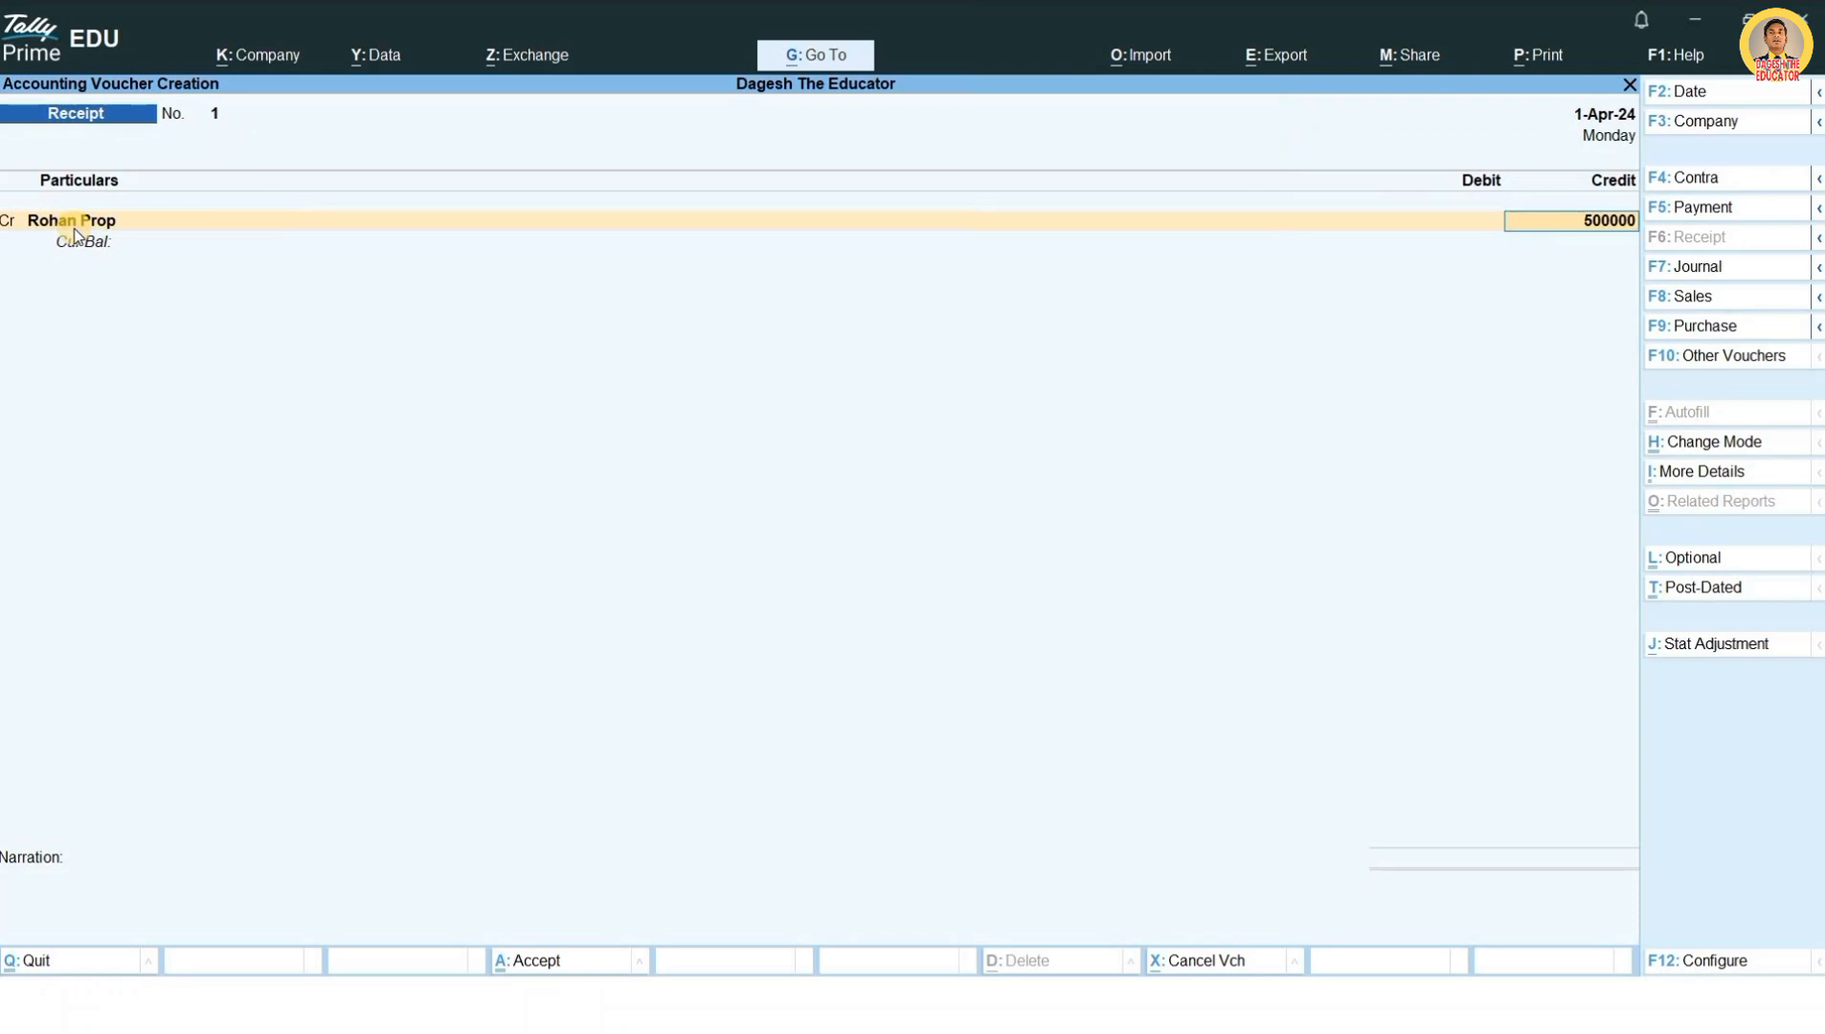
{"action": "key", "text": "Return"}
{"action": "type", "text": "Cash"}
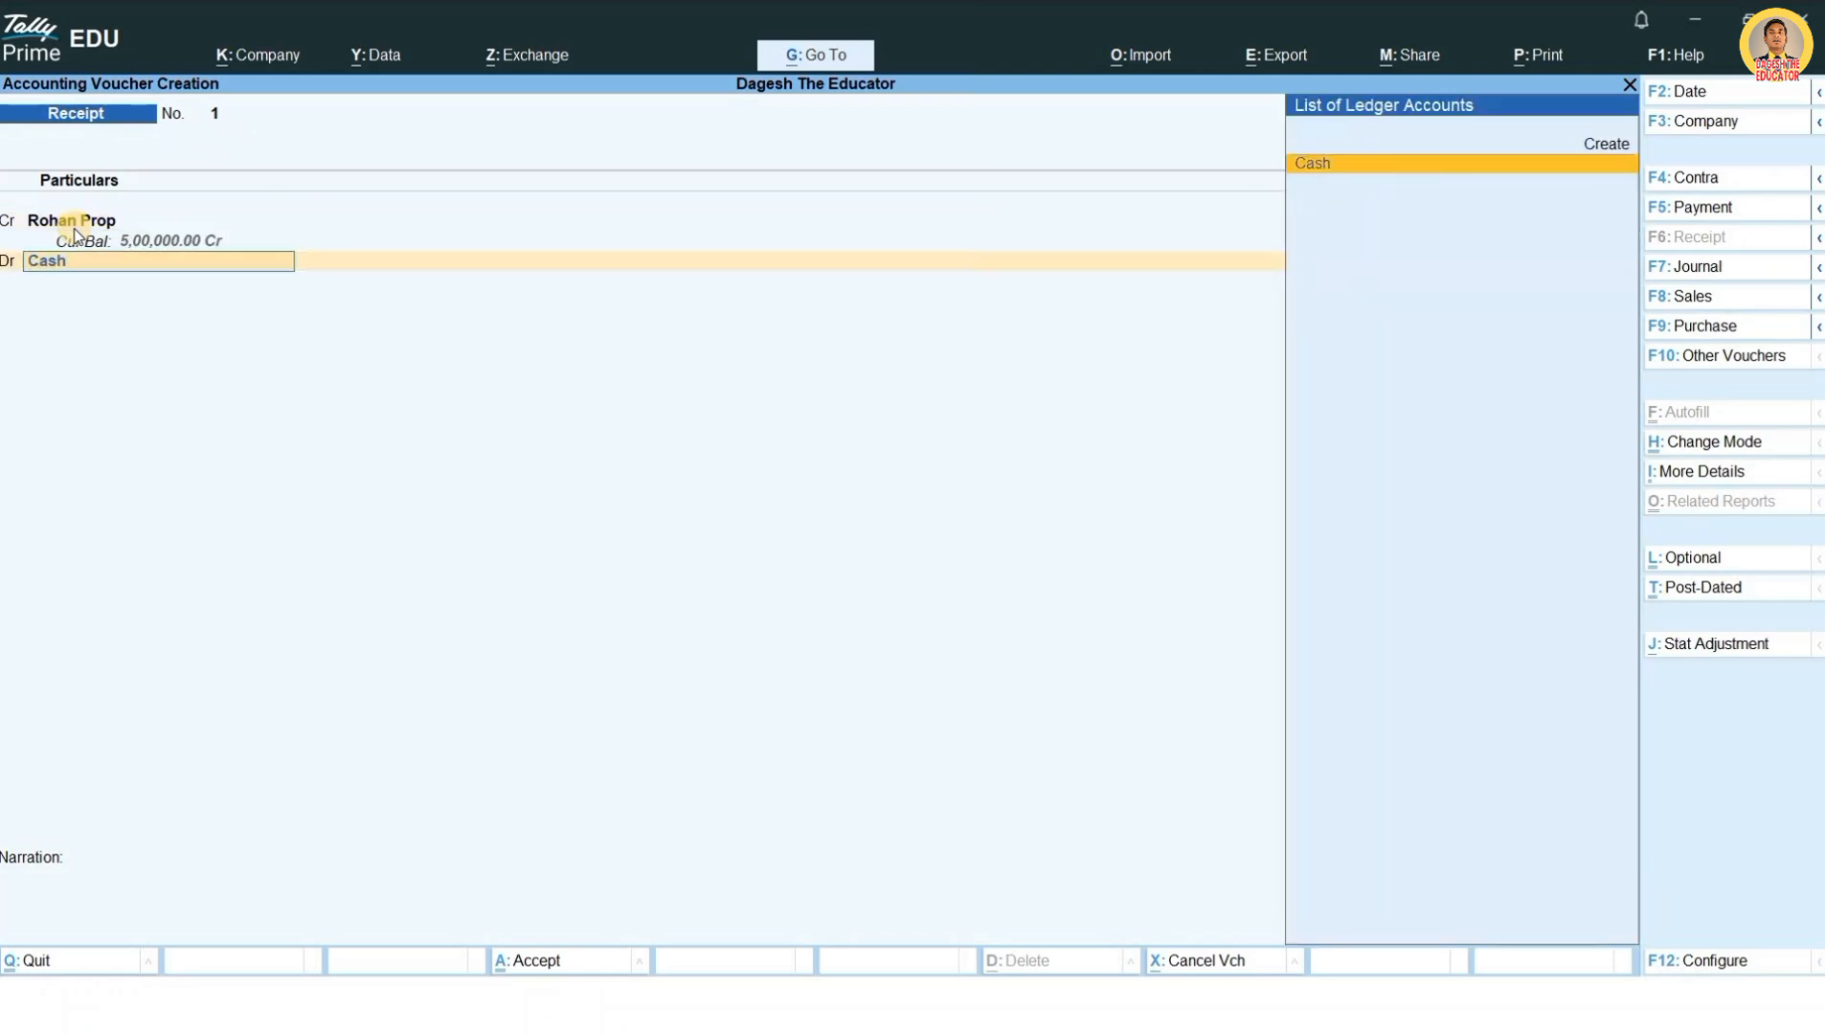
{"action": "key", "text": "Return"}
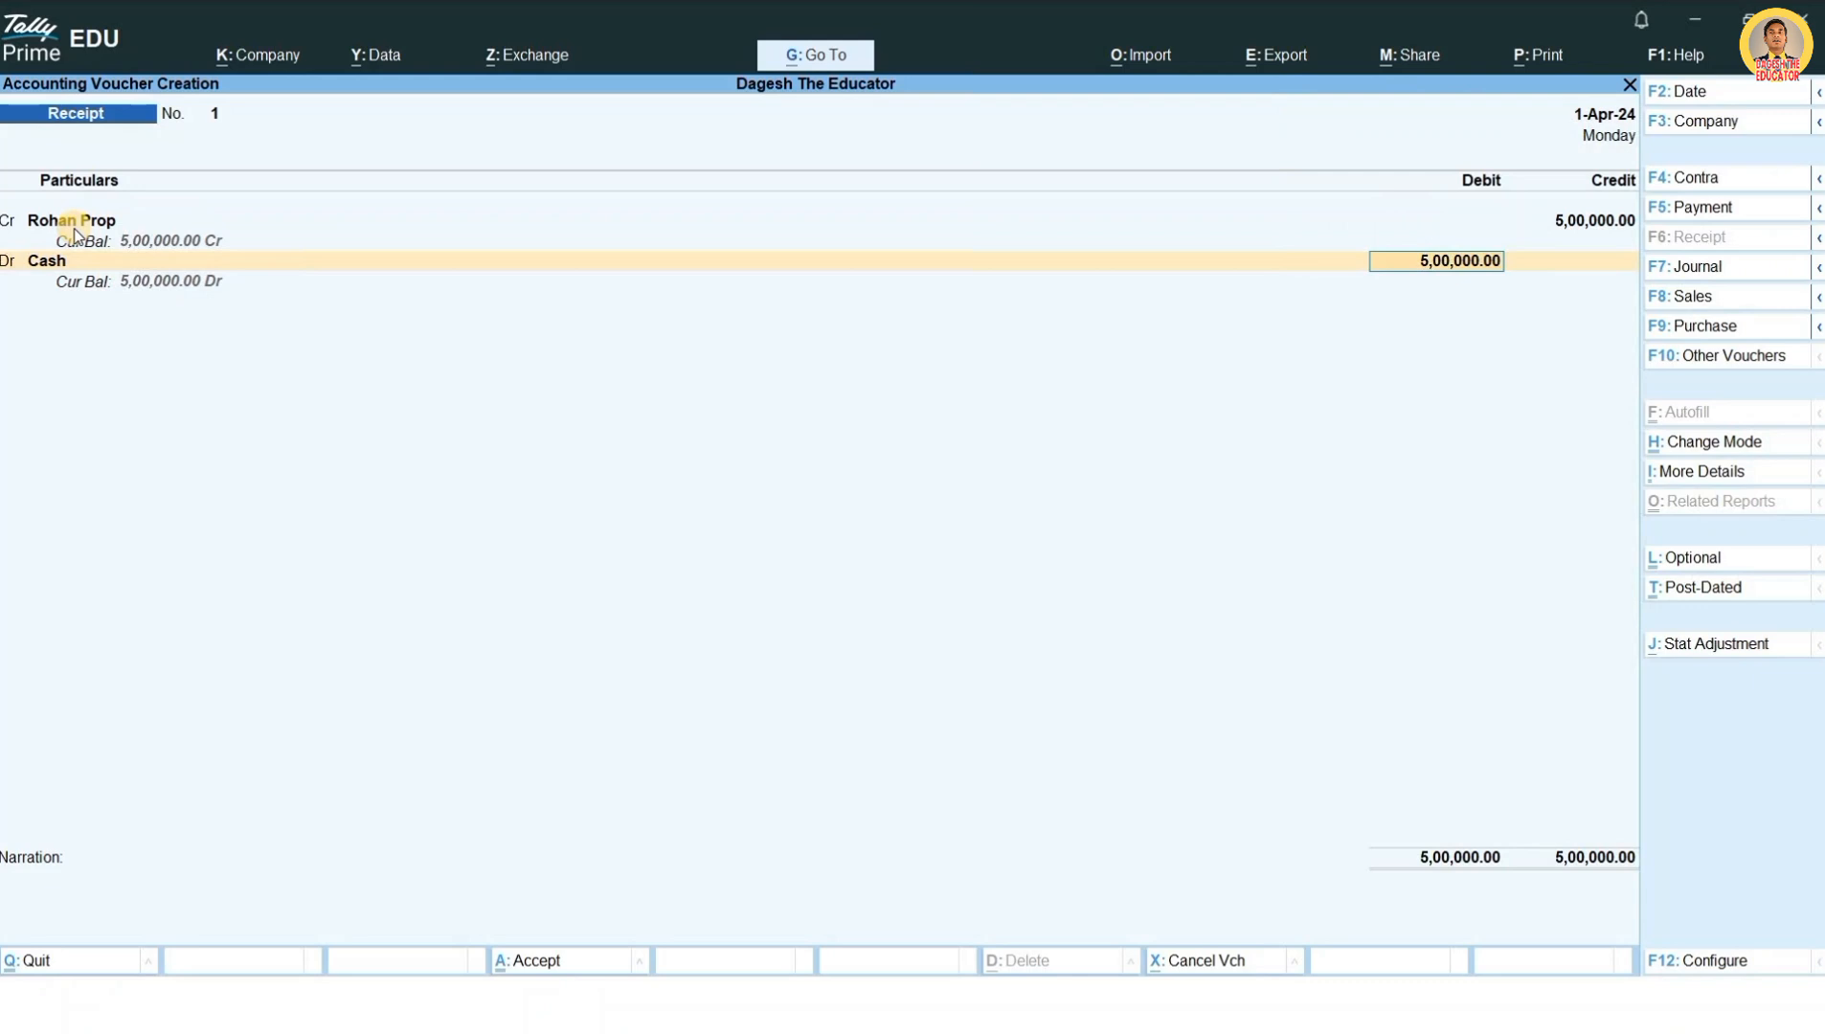
{"action": "key", "text": "Return"}
Step: Leave the narration empty, accept the receipt voucher and return to the Gateway of Tally
{"action": "key", "text": "Return"}
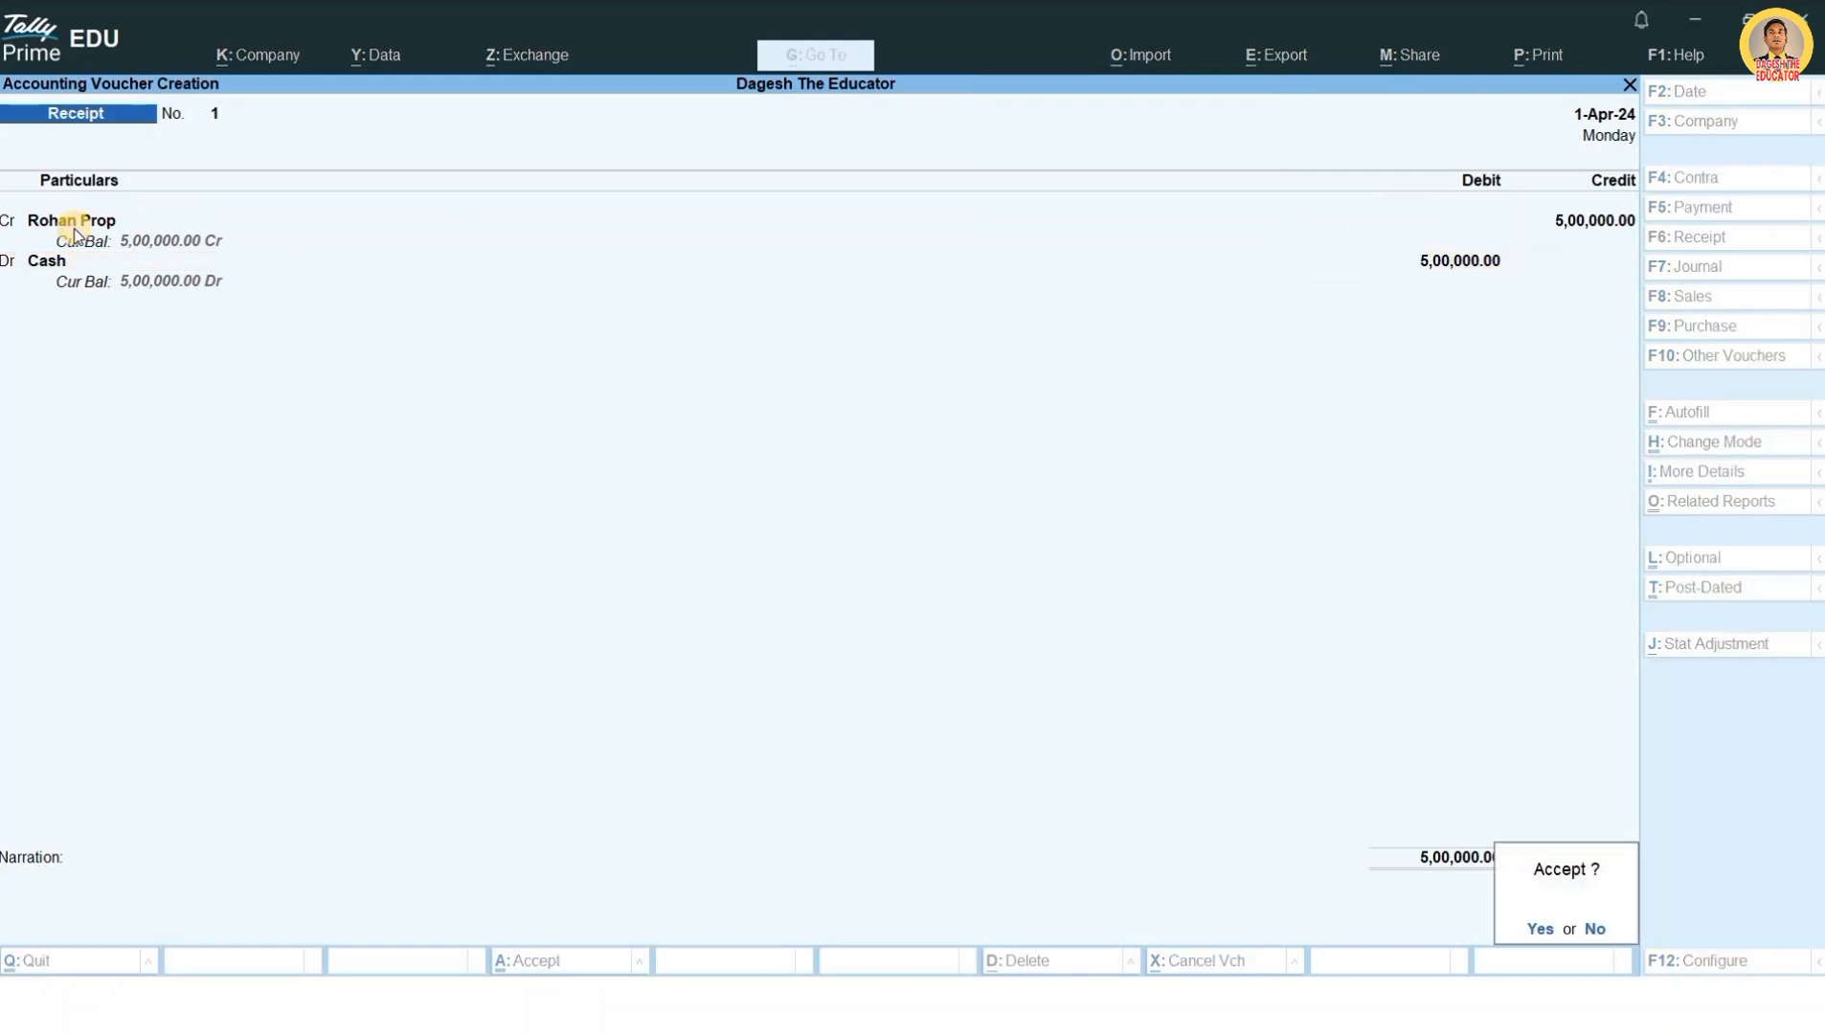
{"action": "key", "text": "Return"}
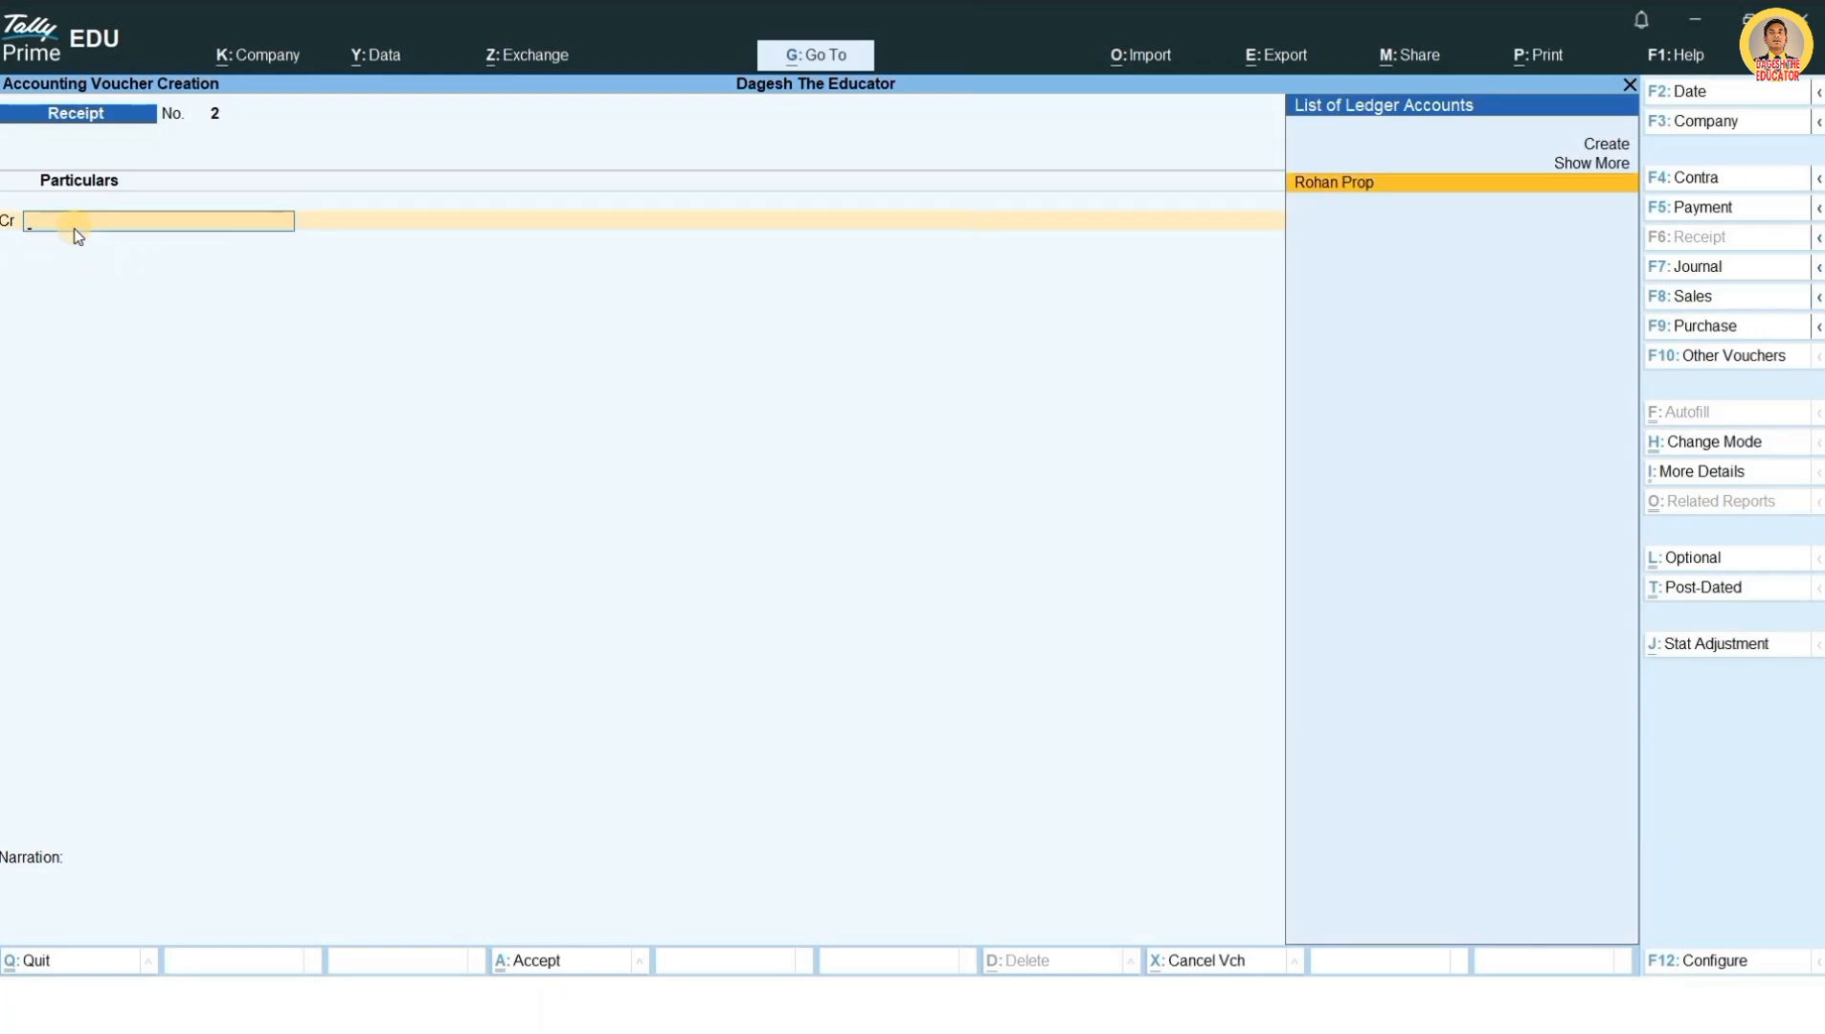
{"action": "key", "text": "Escape"}
{"action": "key", "text": "Return"}
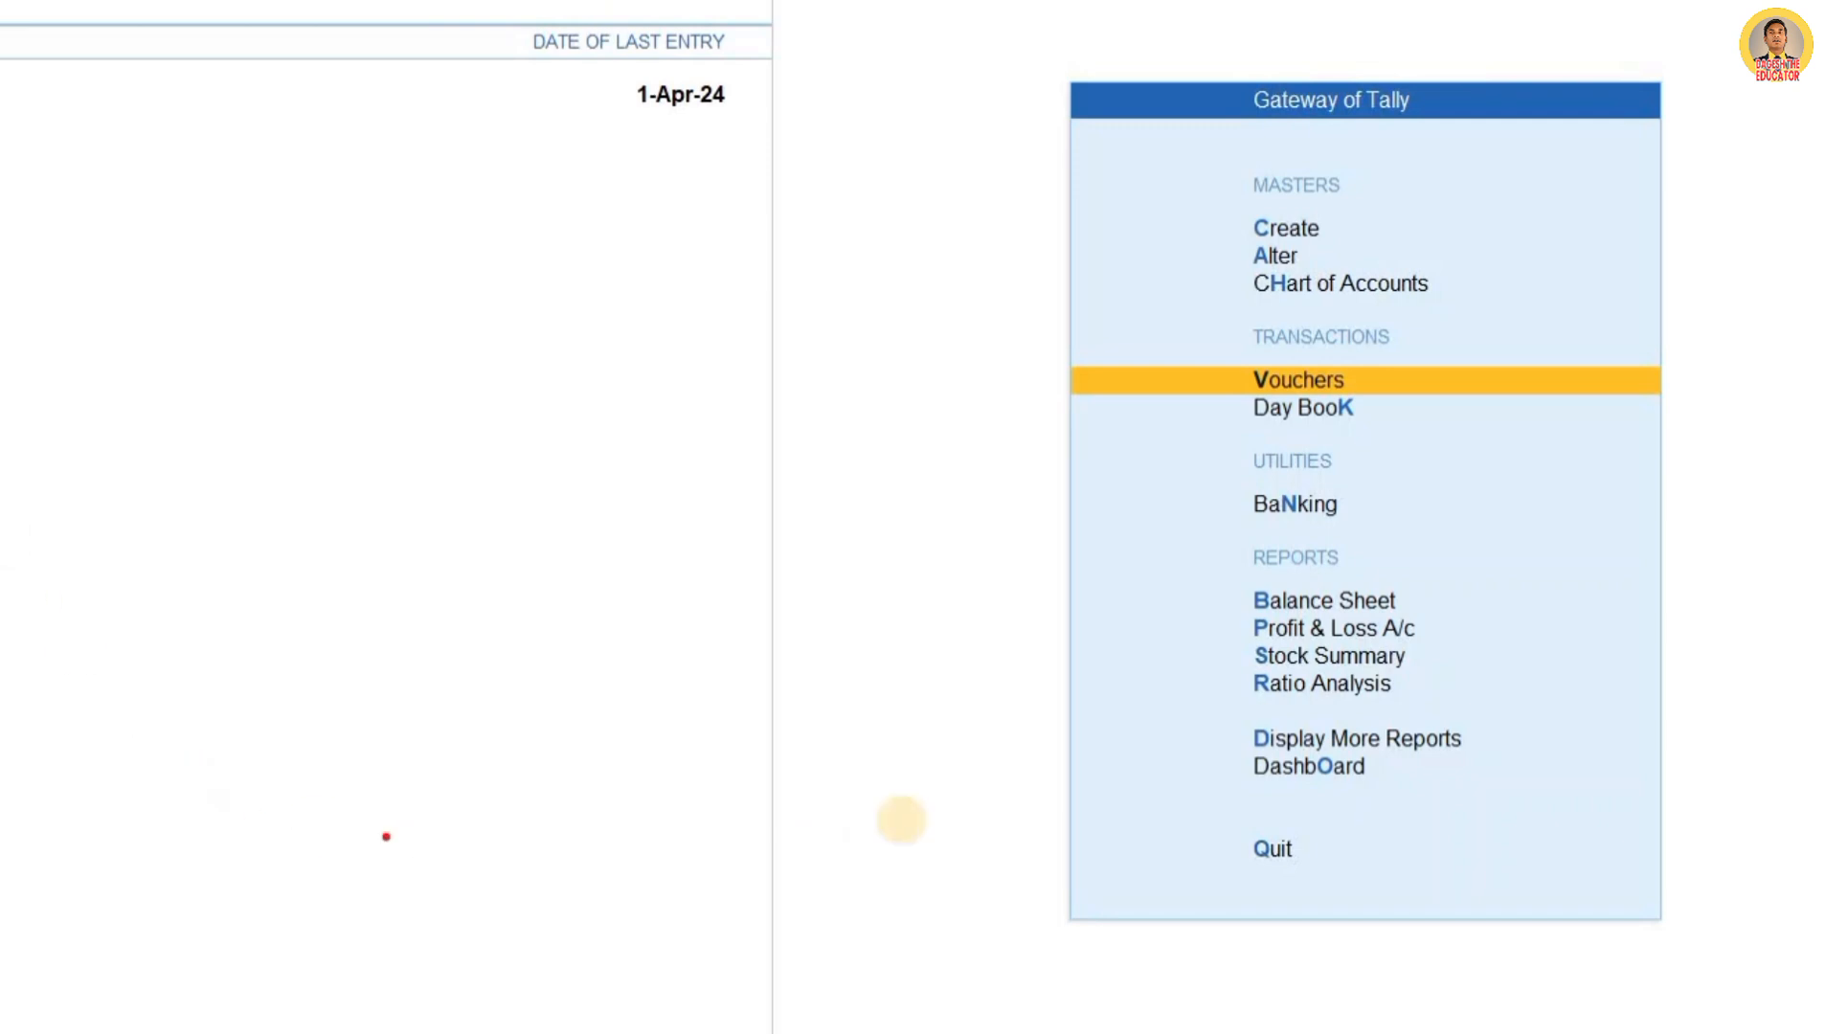
{"action": "left_click_drag", "start_coordinate": [1179, 539], "coordinate": [1597, 924]}
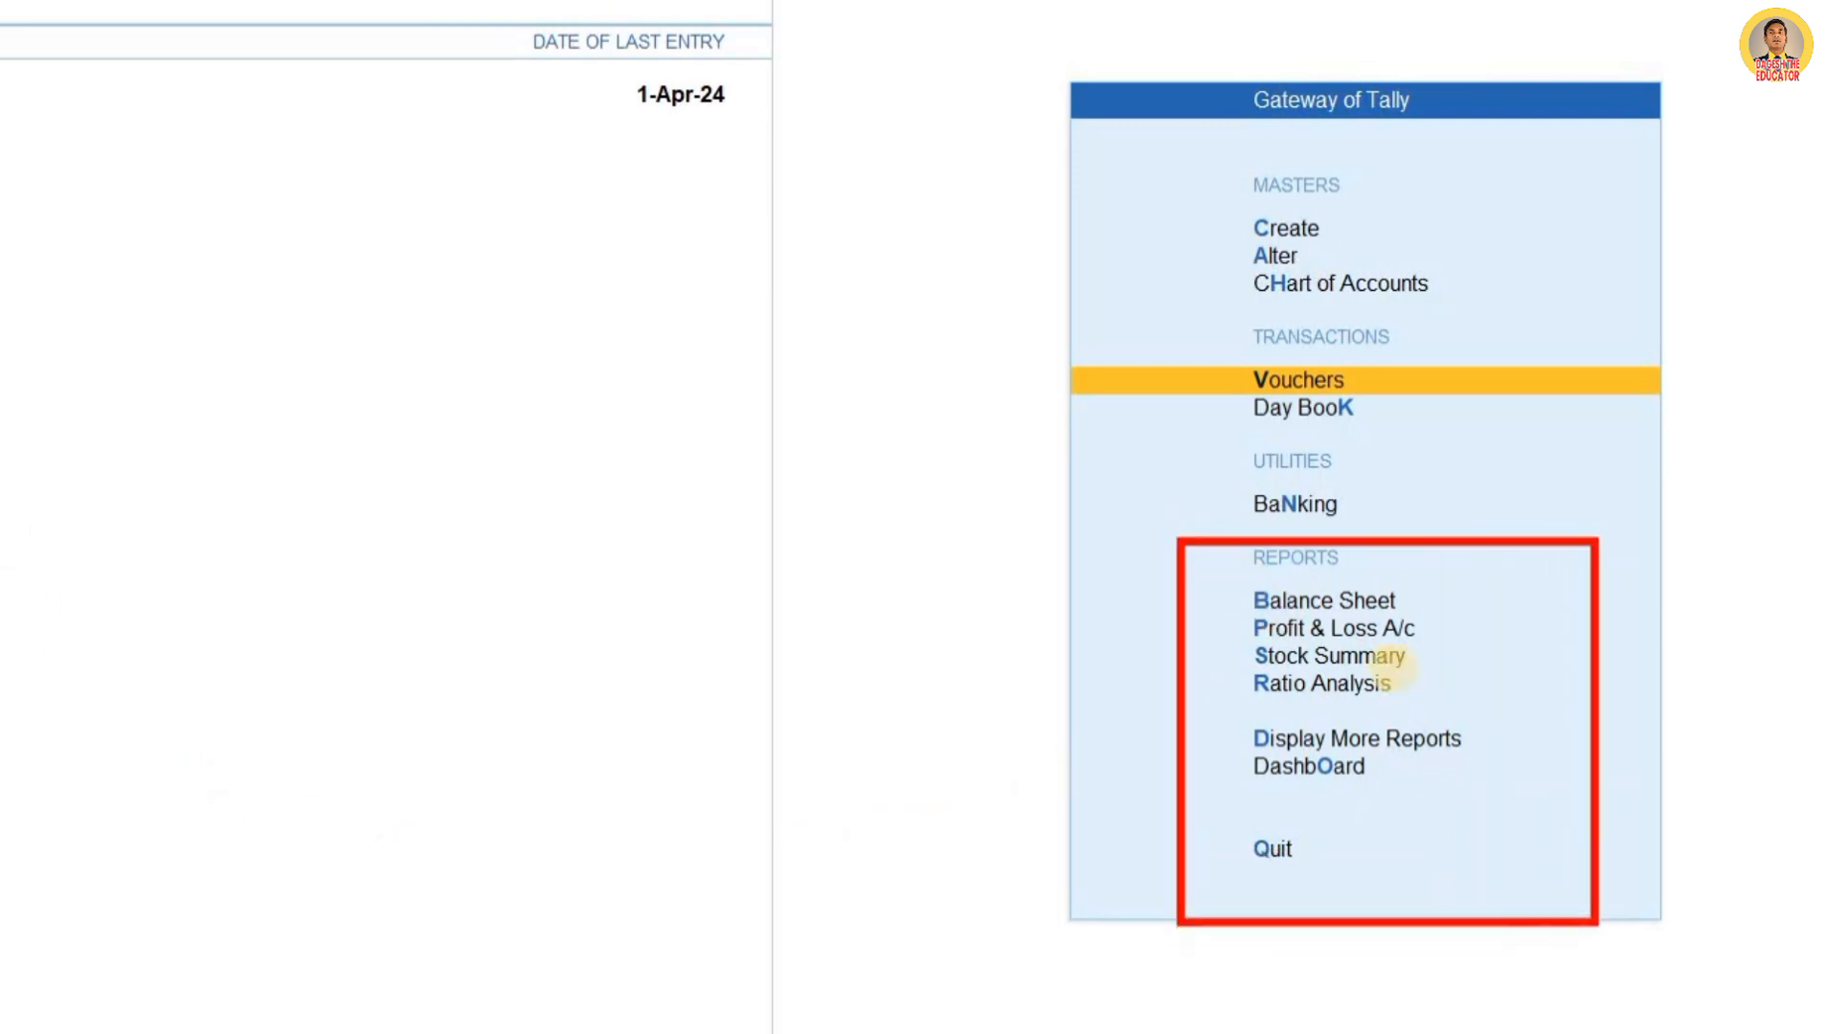
{"action": "left_click", "coordinate": [1226, 582]}
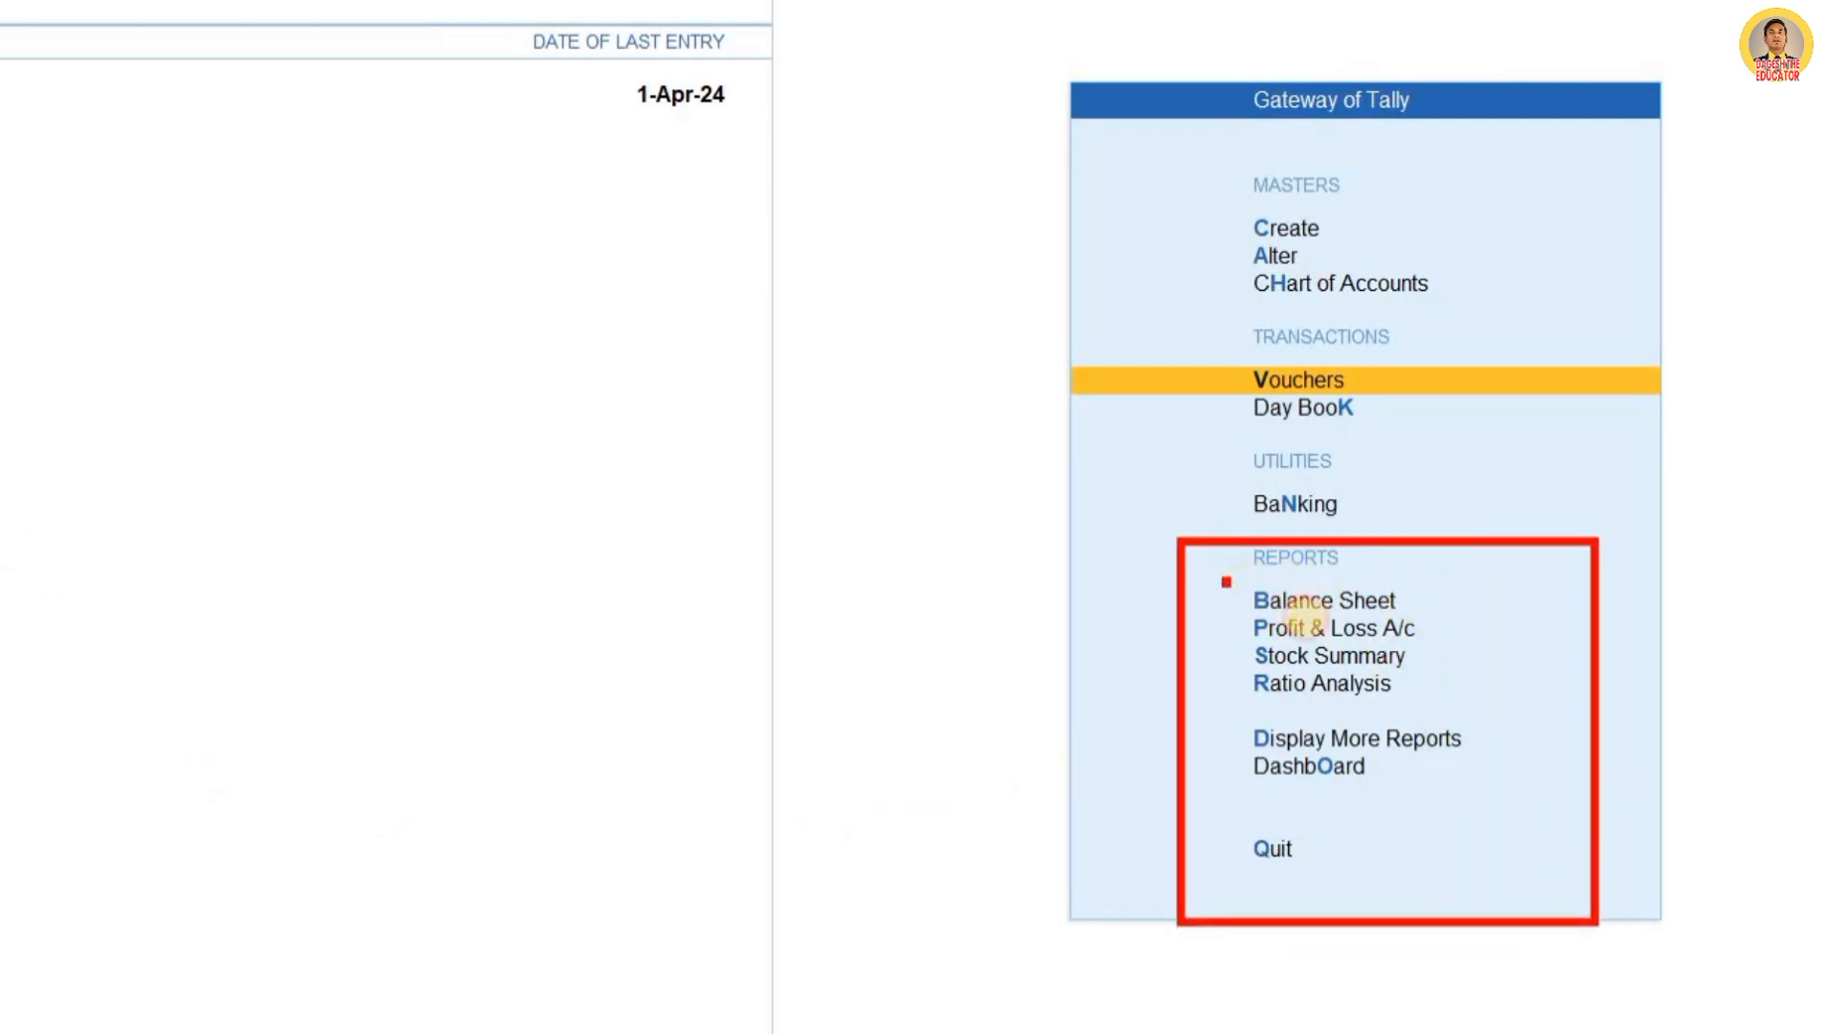
Step: Open the Balance Sheet, examine it in detailed view and switch to the exercise's transaction list
{"action": "left_click_drag", "start_coordinate": [1304, 613], "coordinate": [1425, 622]}
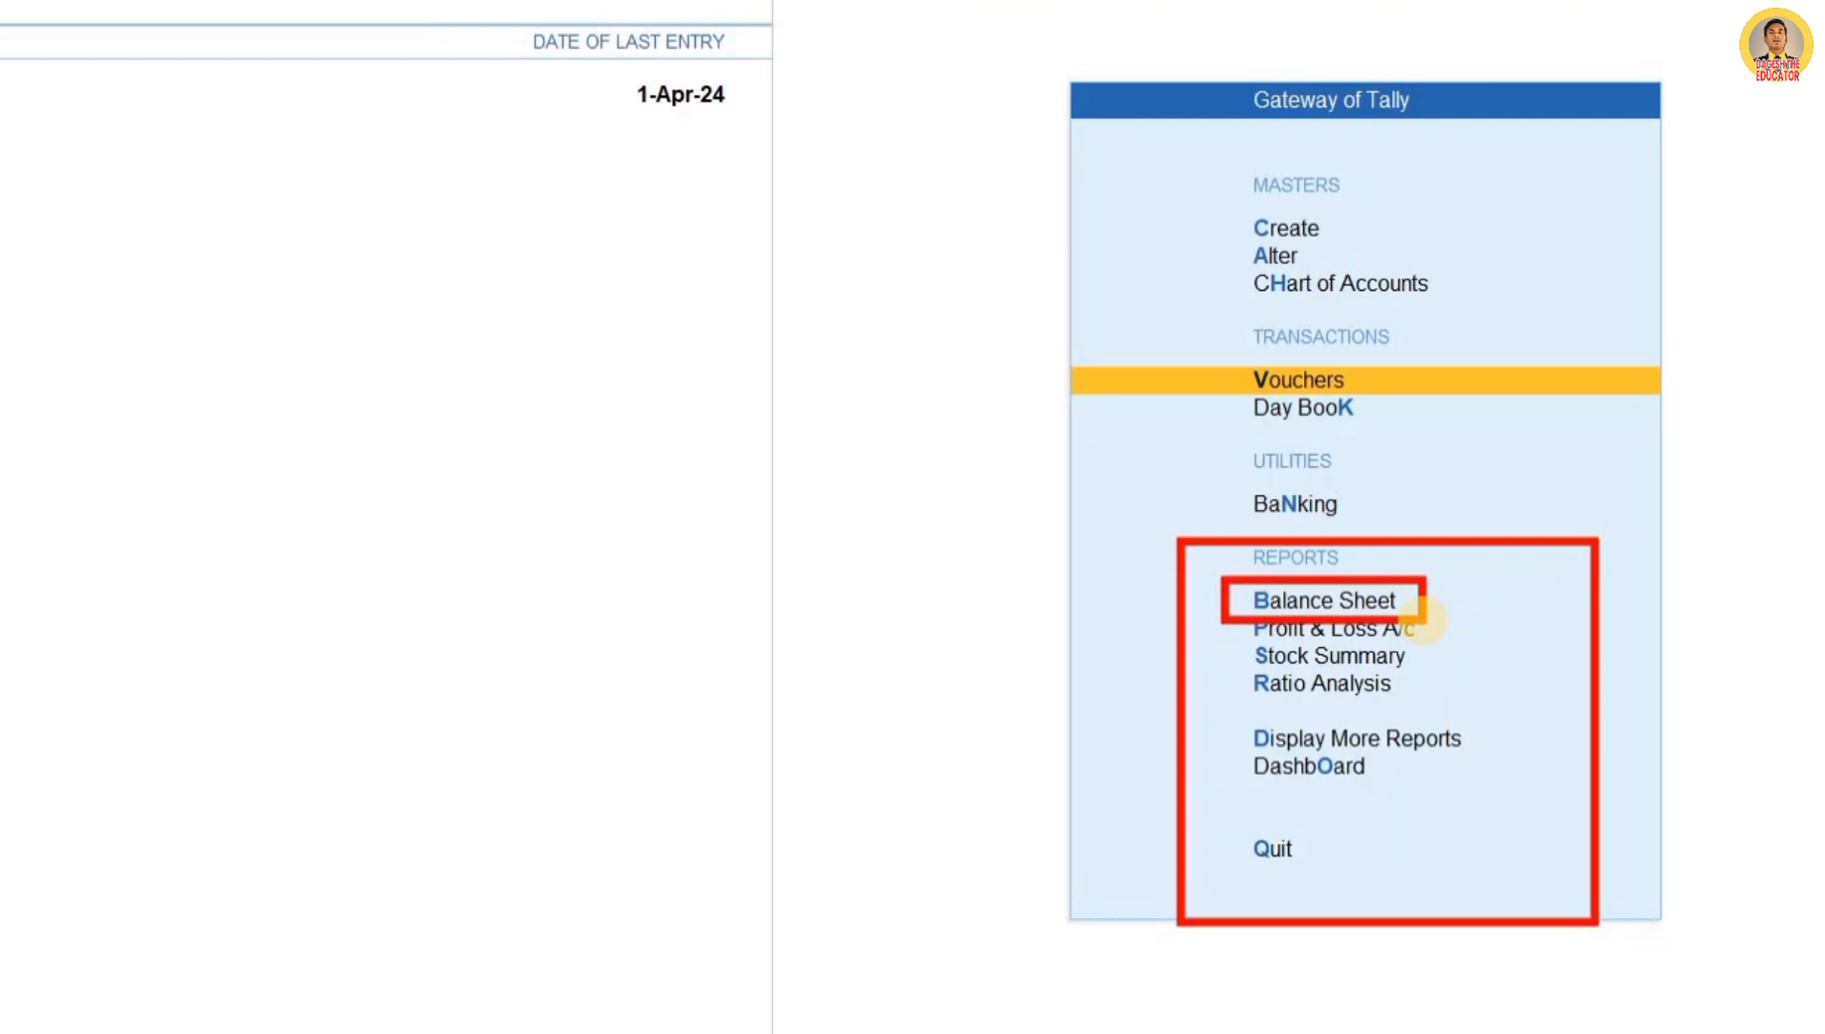
{"action": "key", "text": "Escape"}
{"action": "key", "text": "Down"}
{"action": "key", "text": "Down"}
{"action": "key", "text": "Down"}
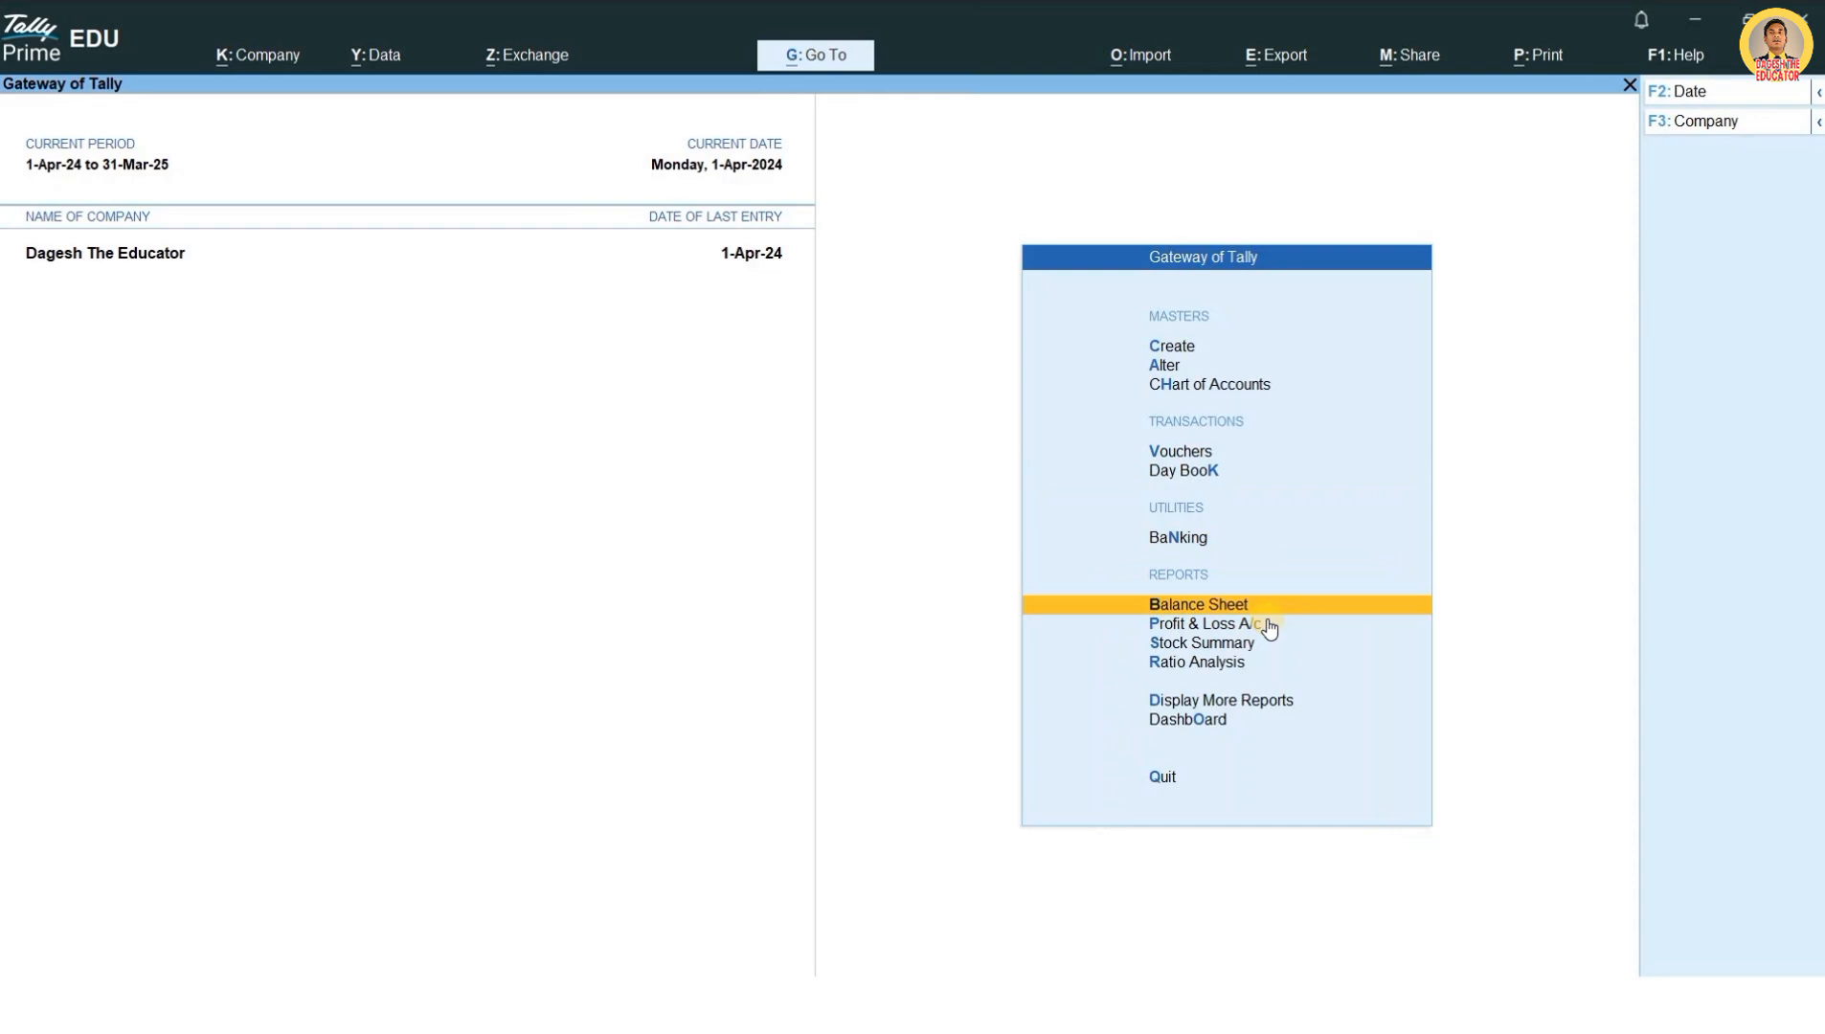
{"action": "key", "text": "Return"}
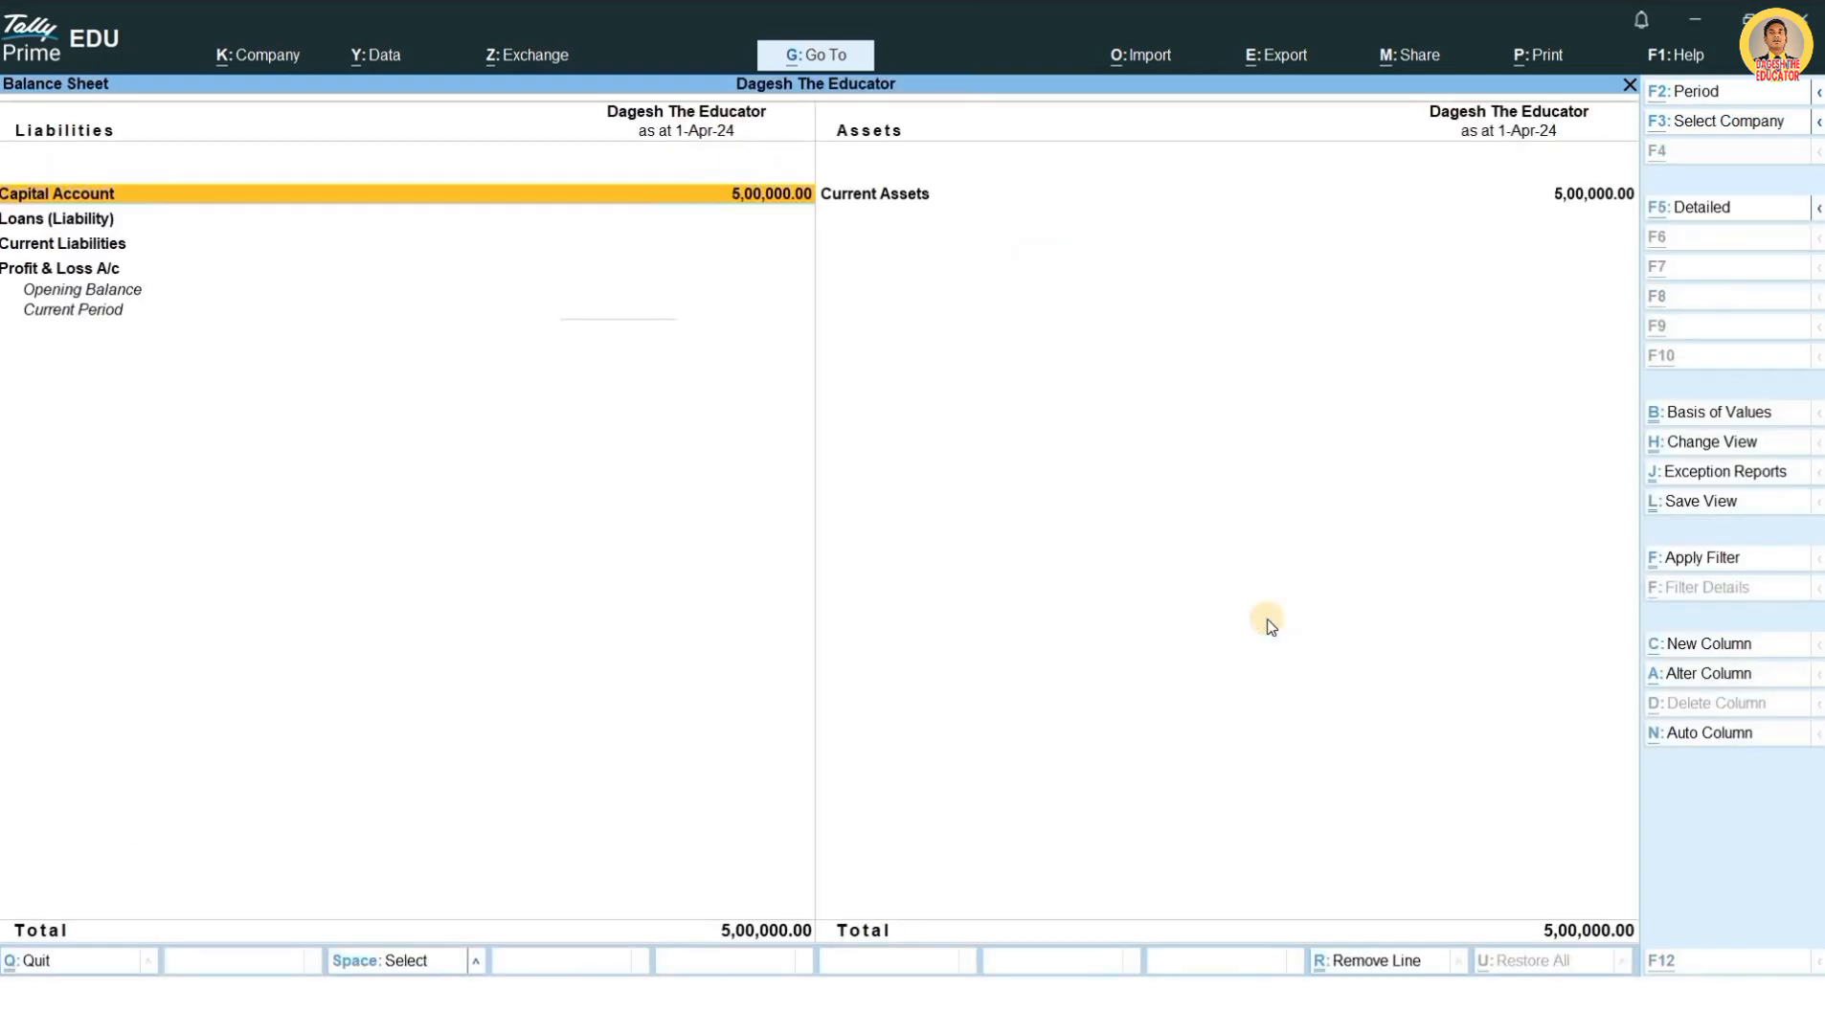
{"action": "key", "text": "alt+F1"}
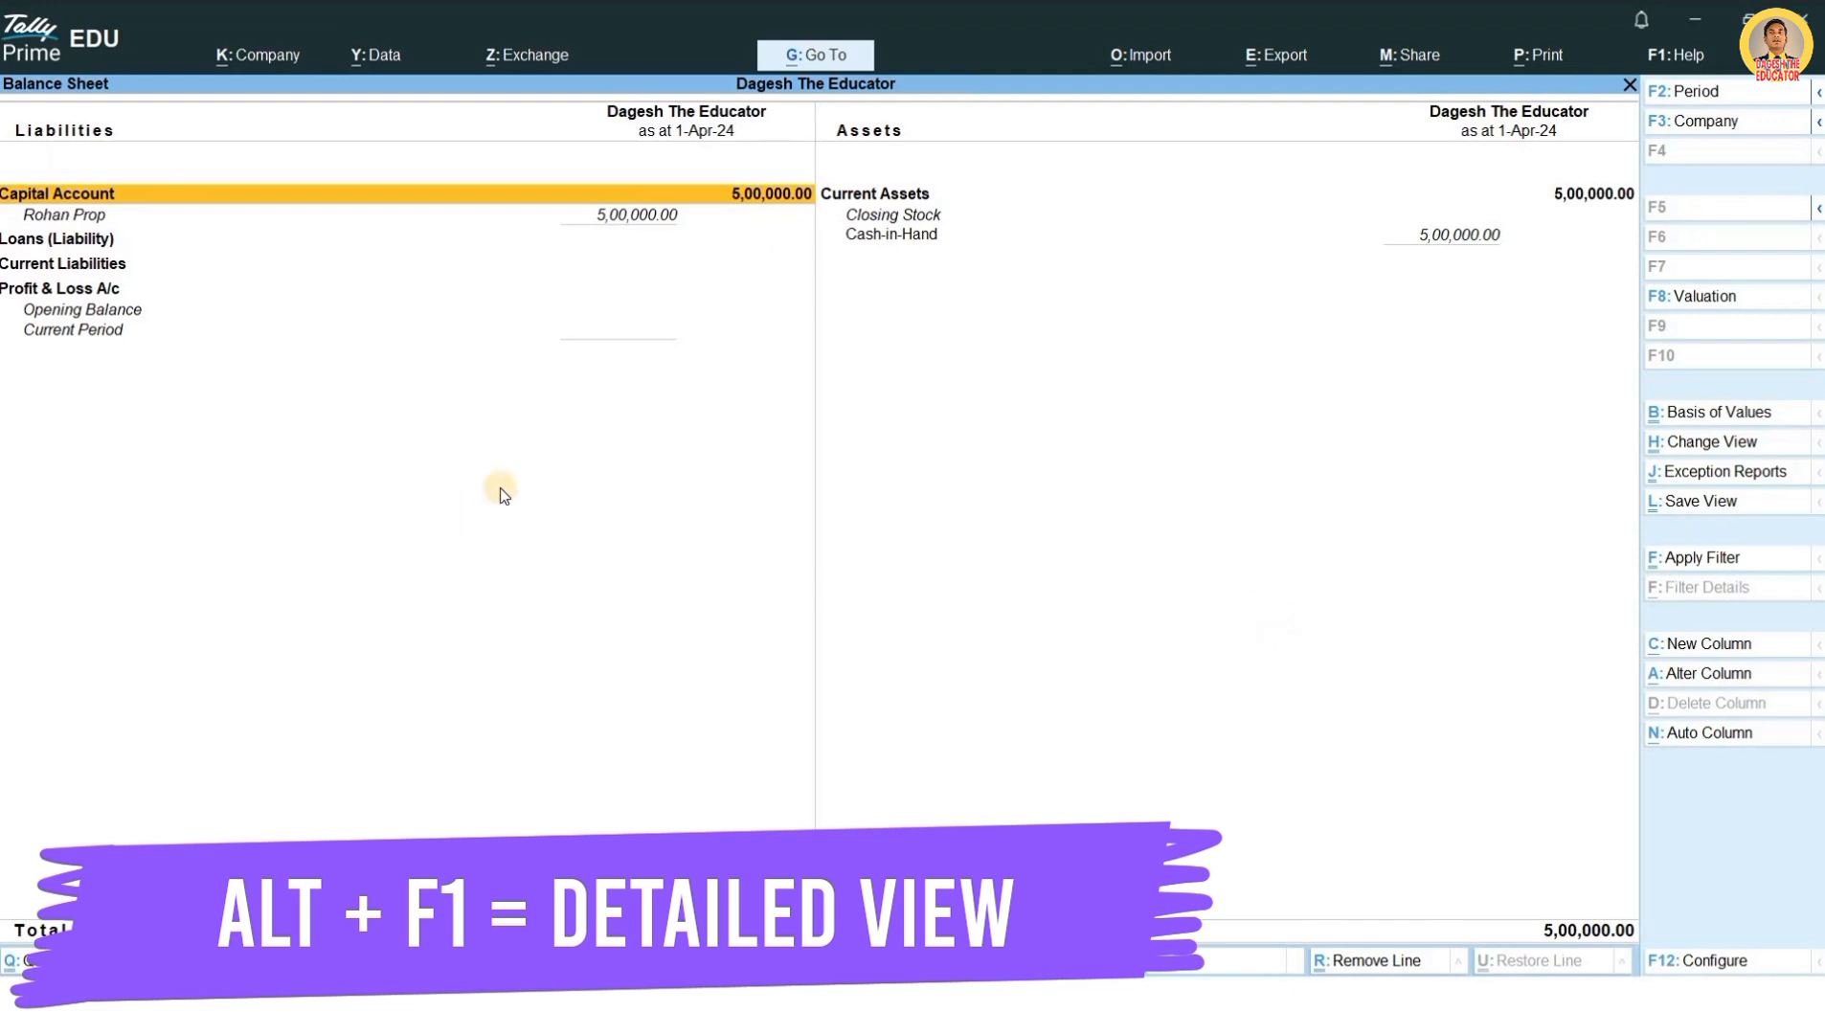
{"action": "key", "text": "ctrl"}
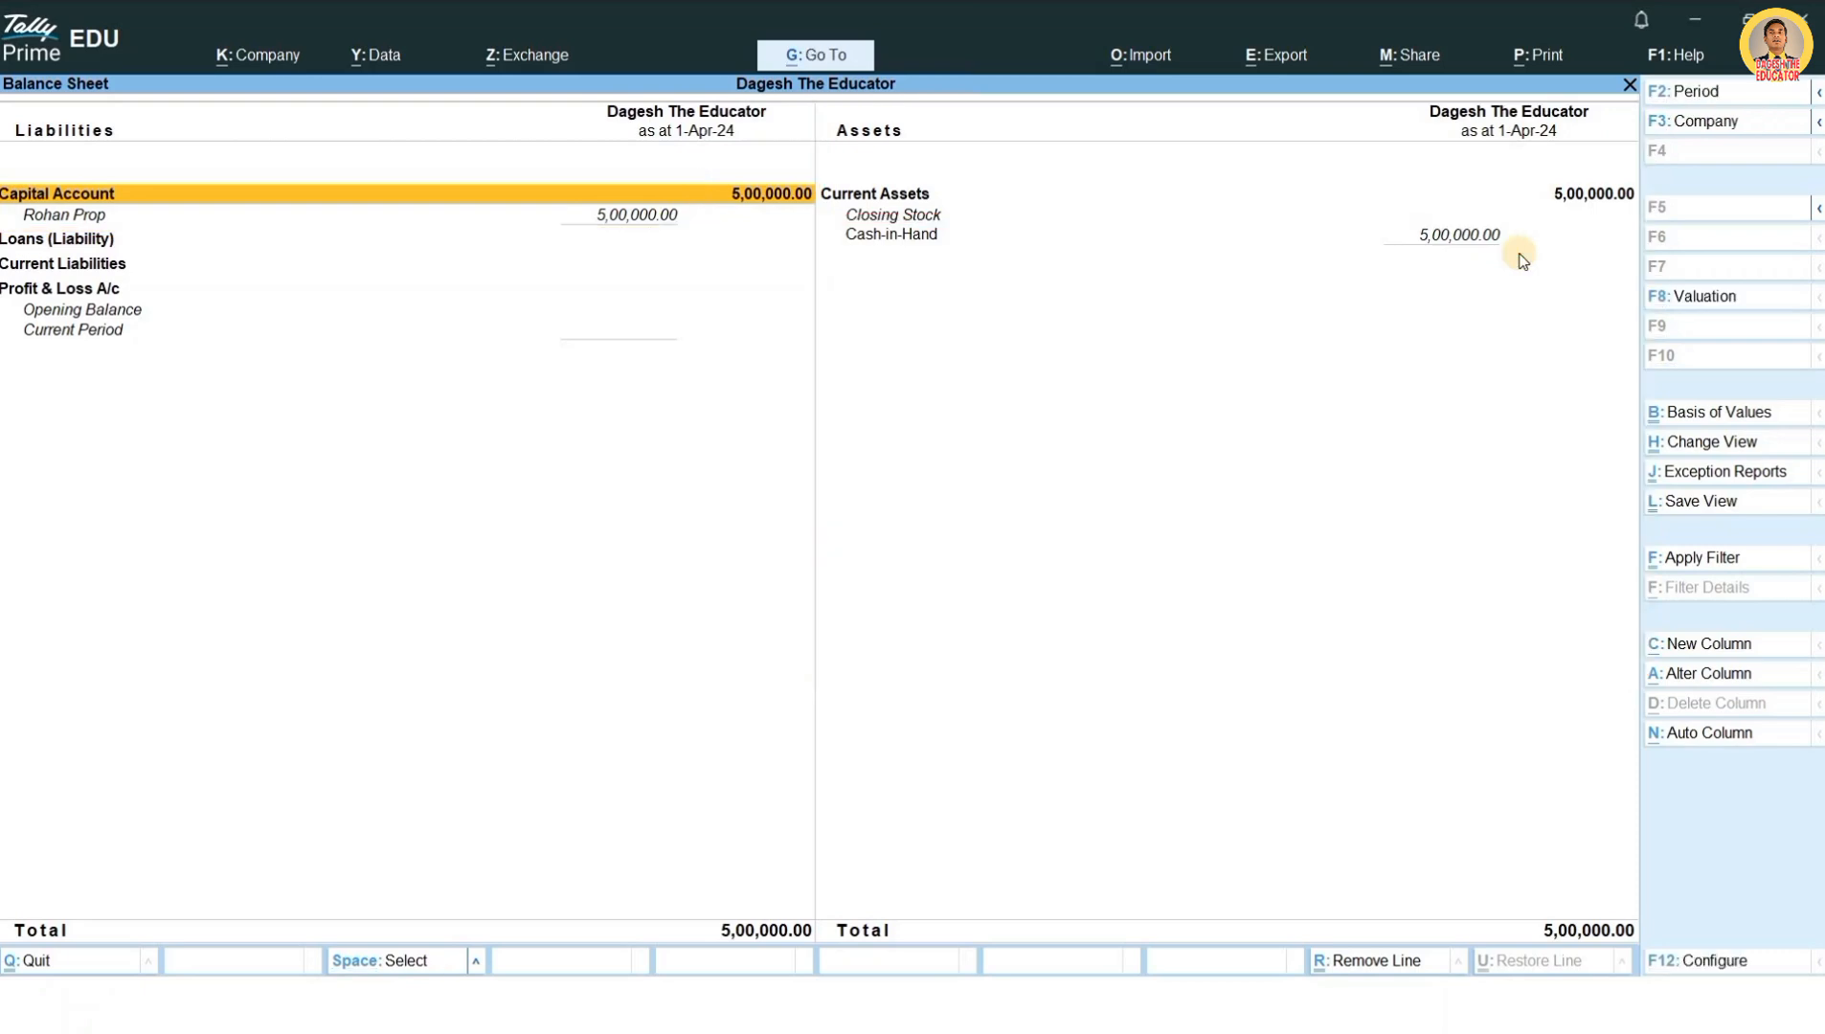
{"action": "key", "text": "alt+Tab"}
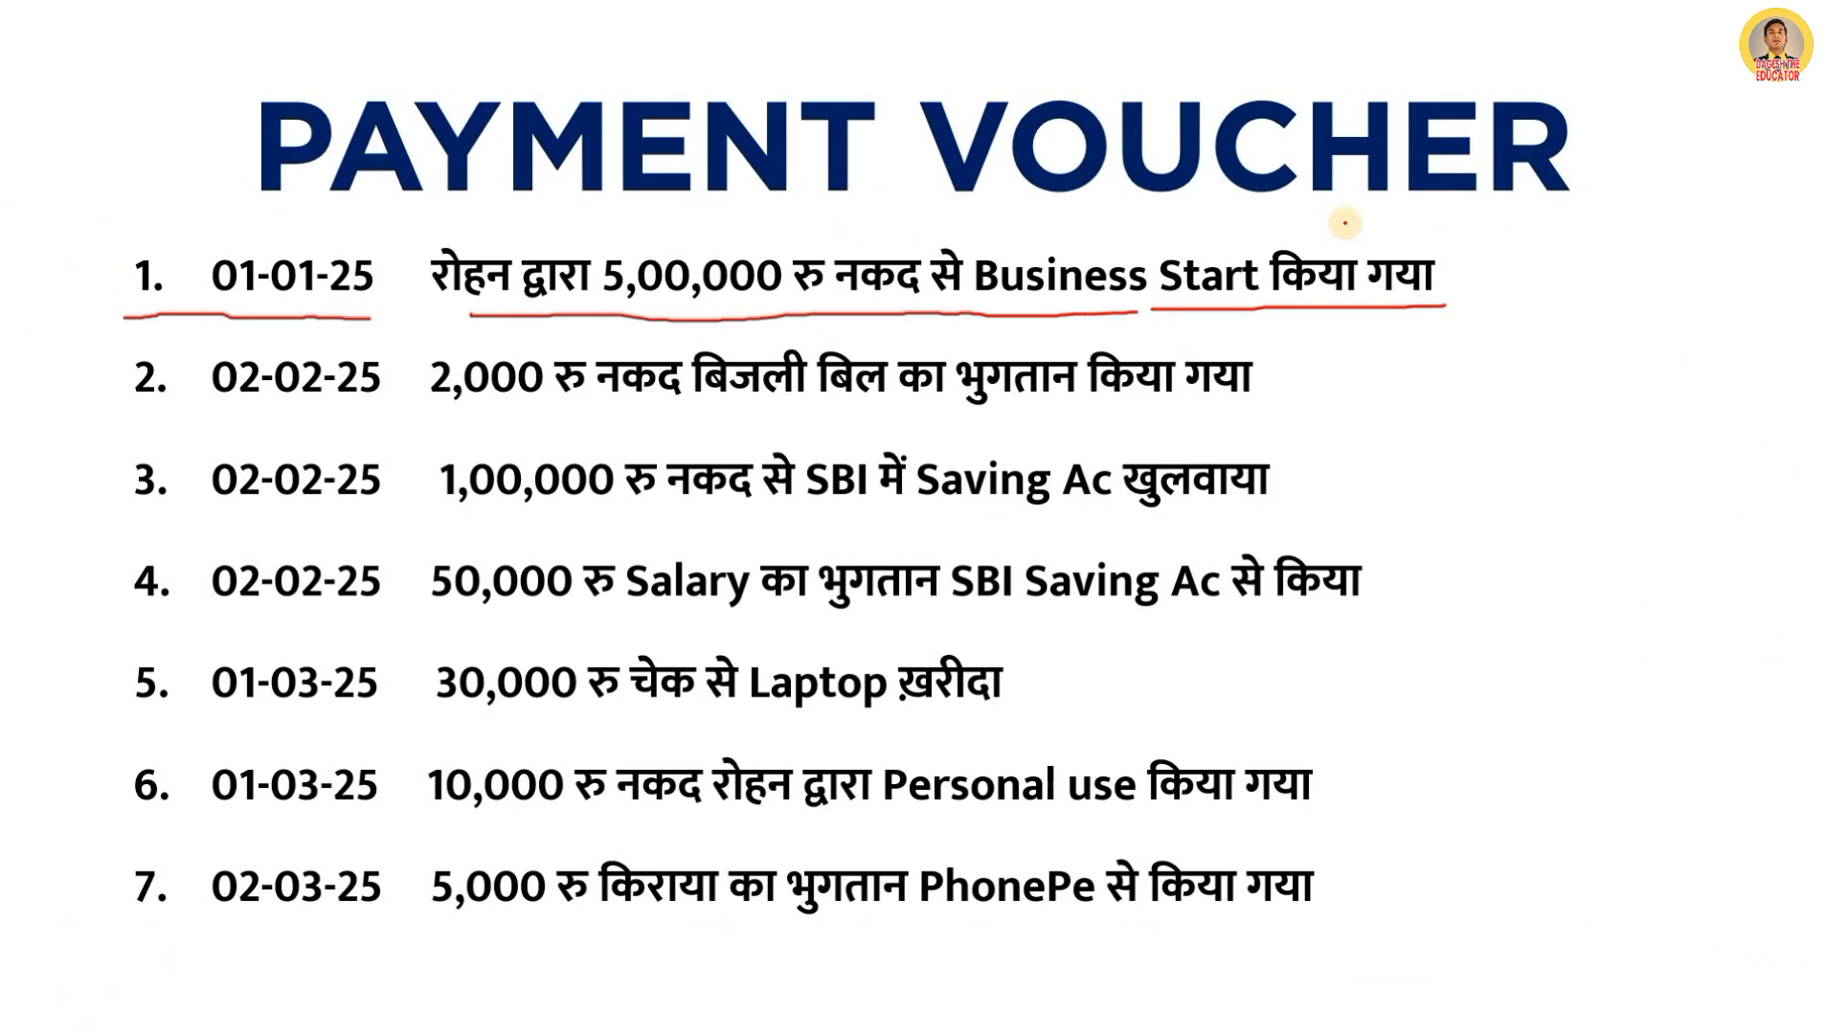
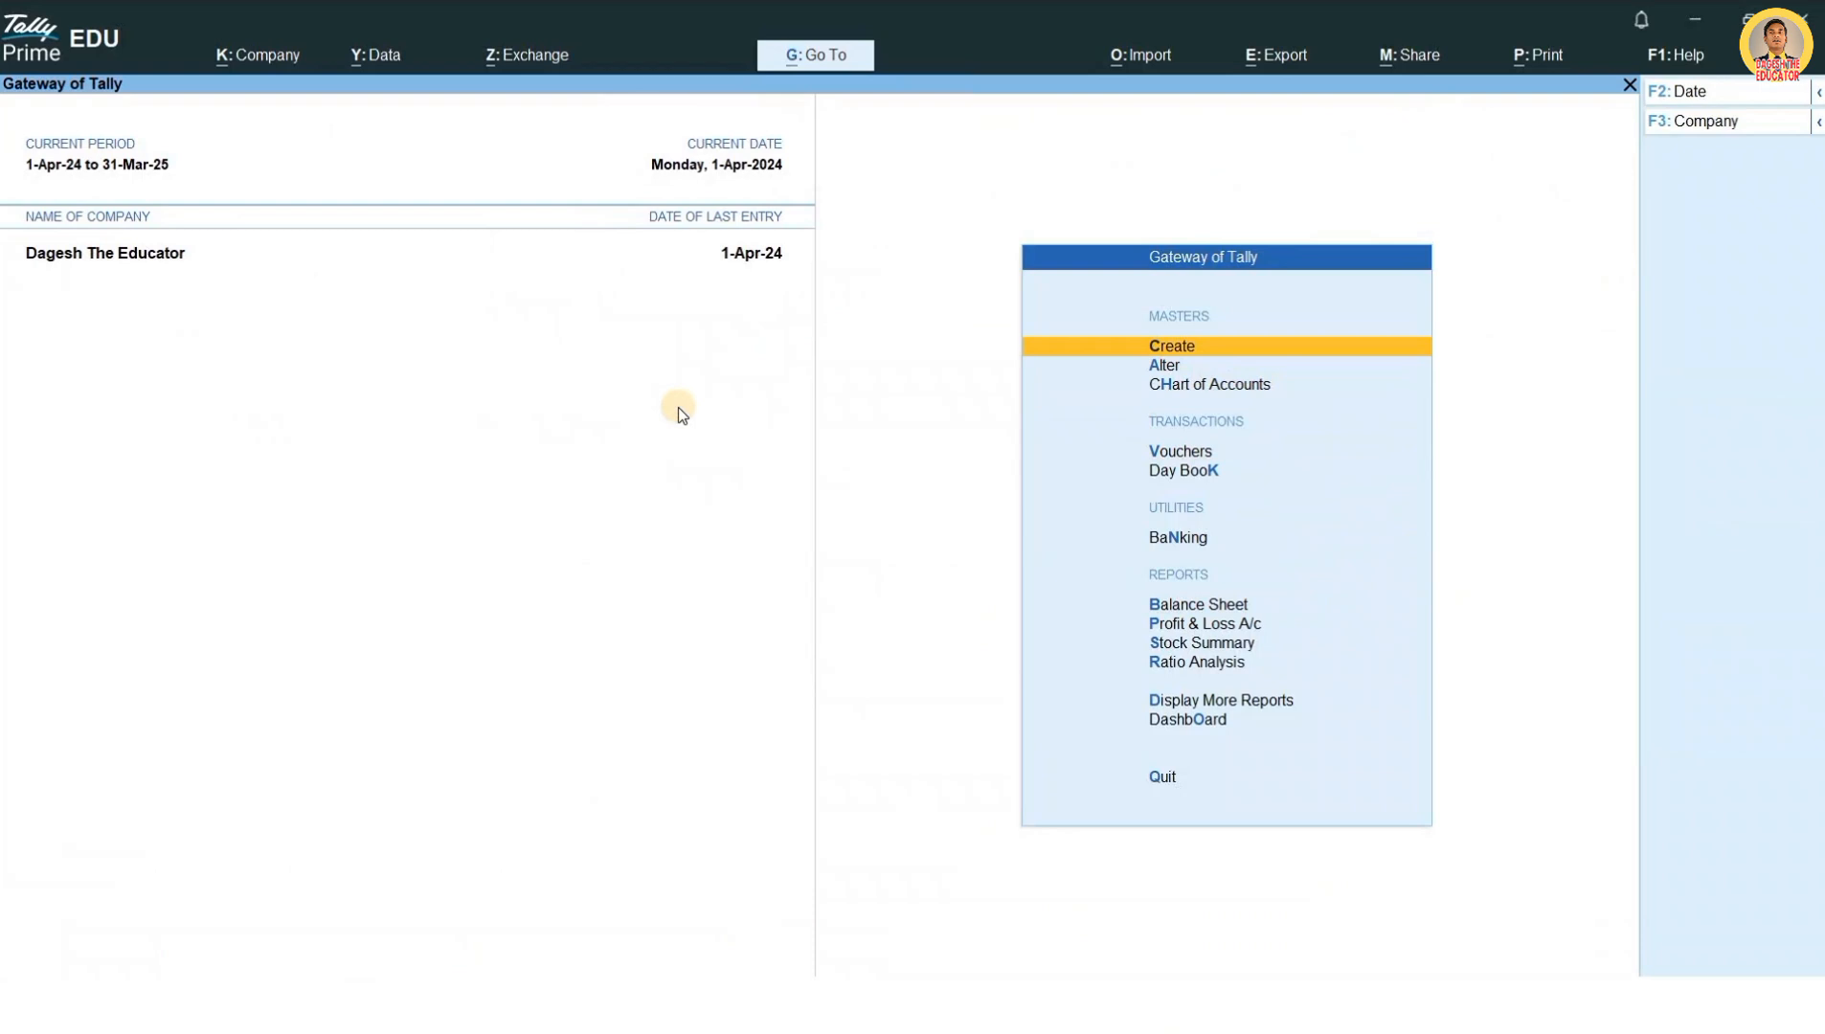
Step: Start creating a ledger master and name it Electricity Expenses
{"action": "key", "text": "Return"}
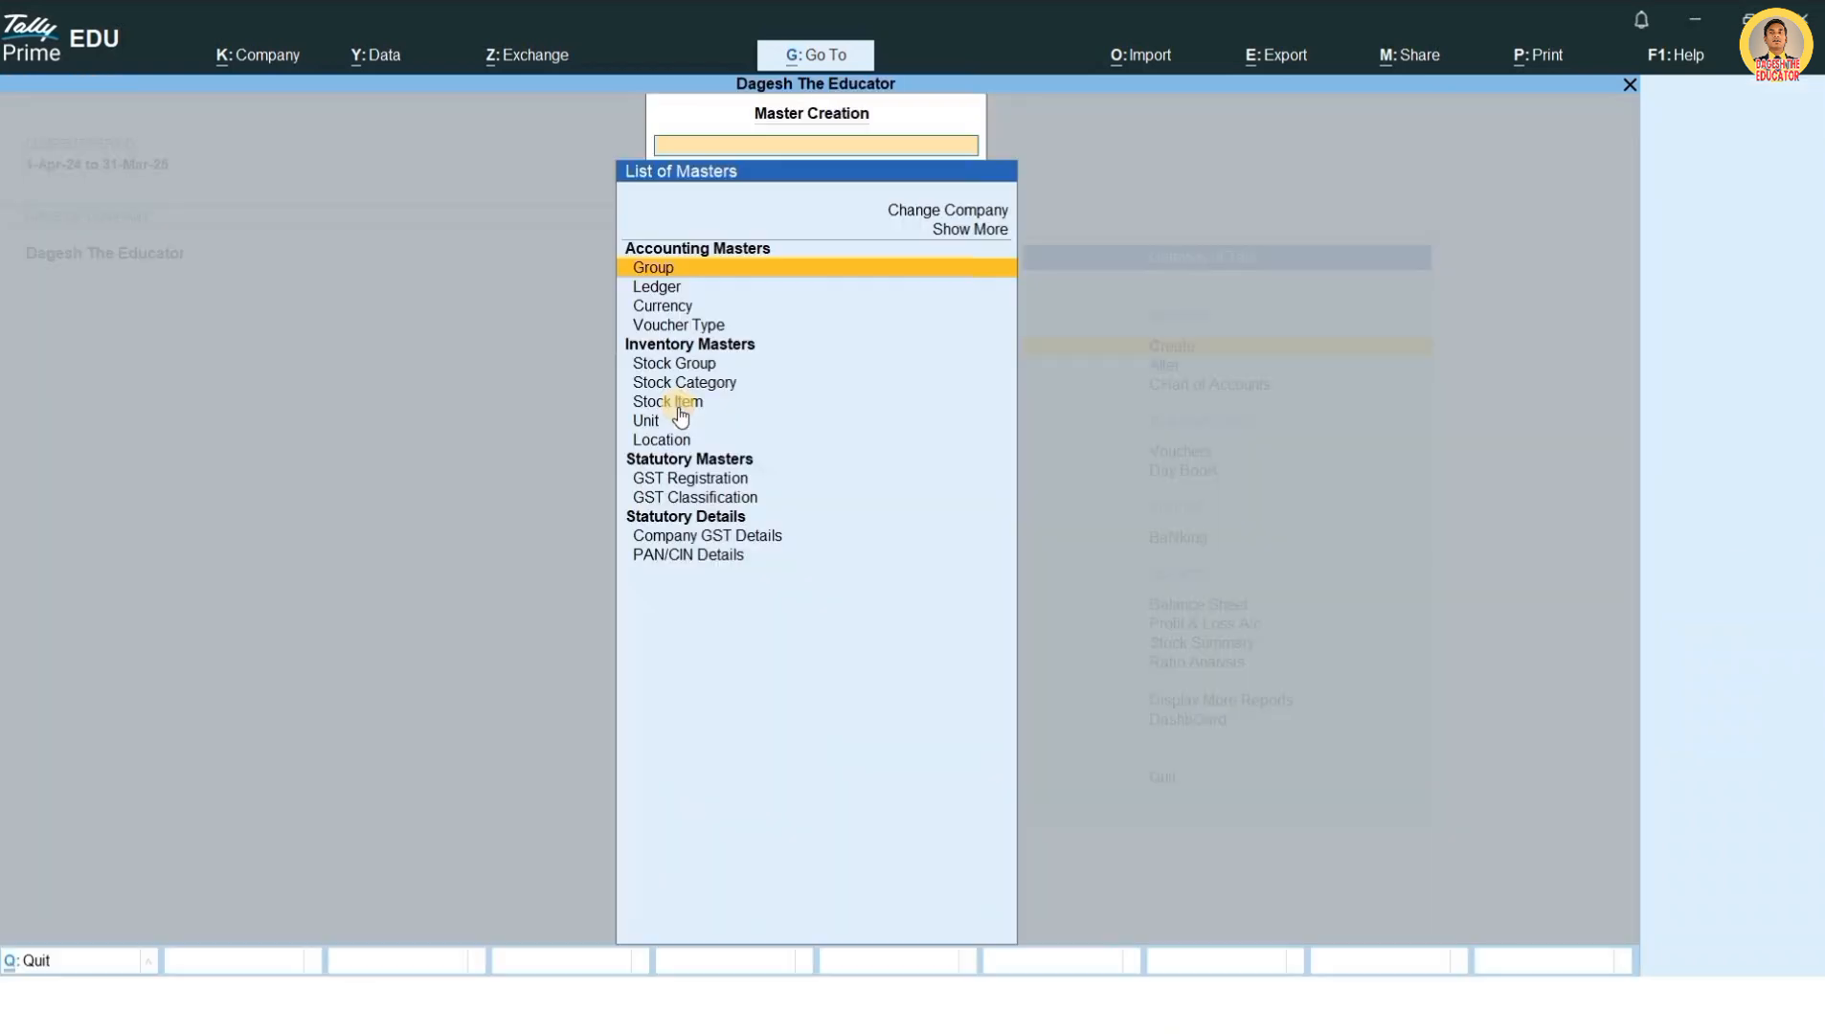
{"action": "key", "text": "Down"}
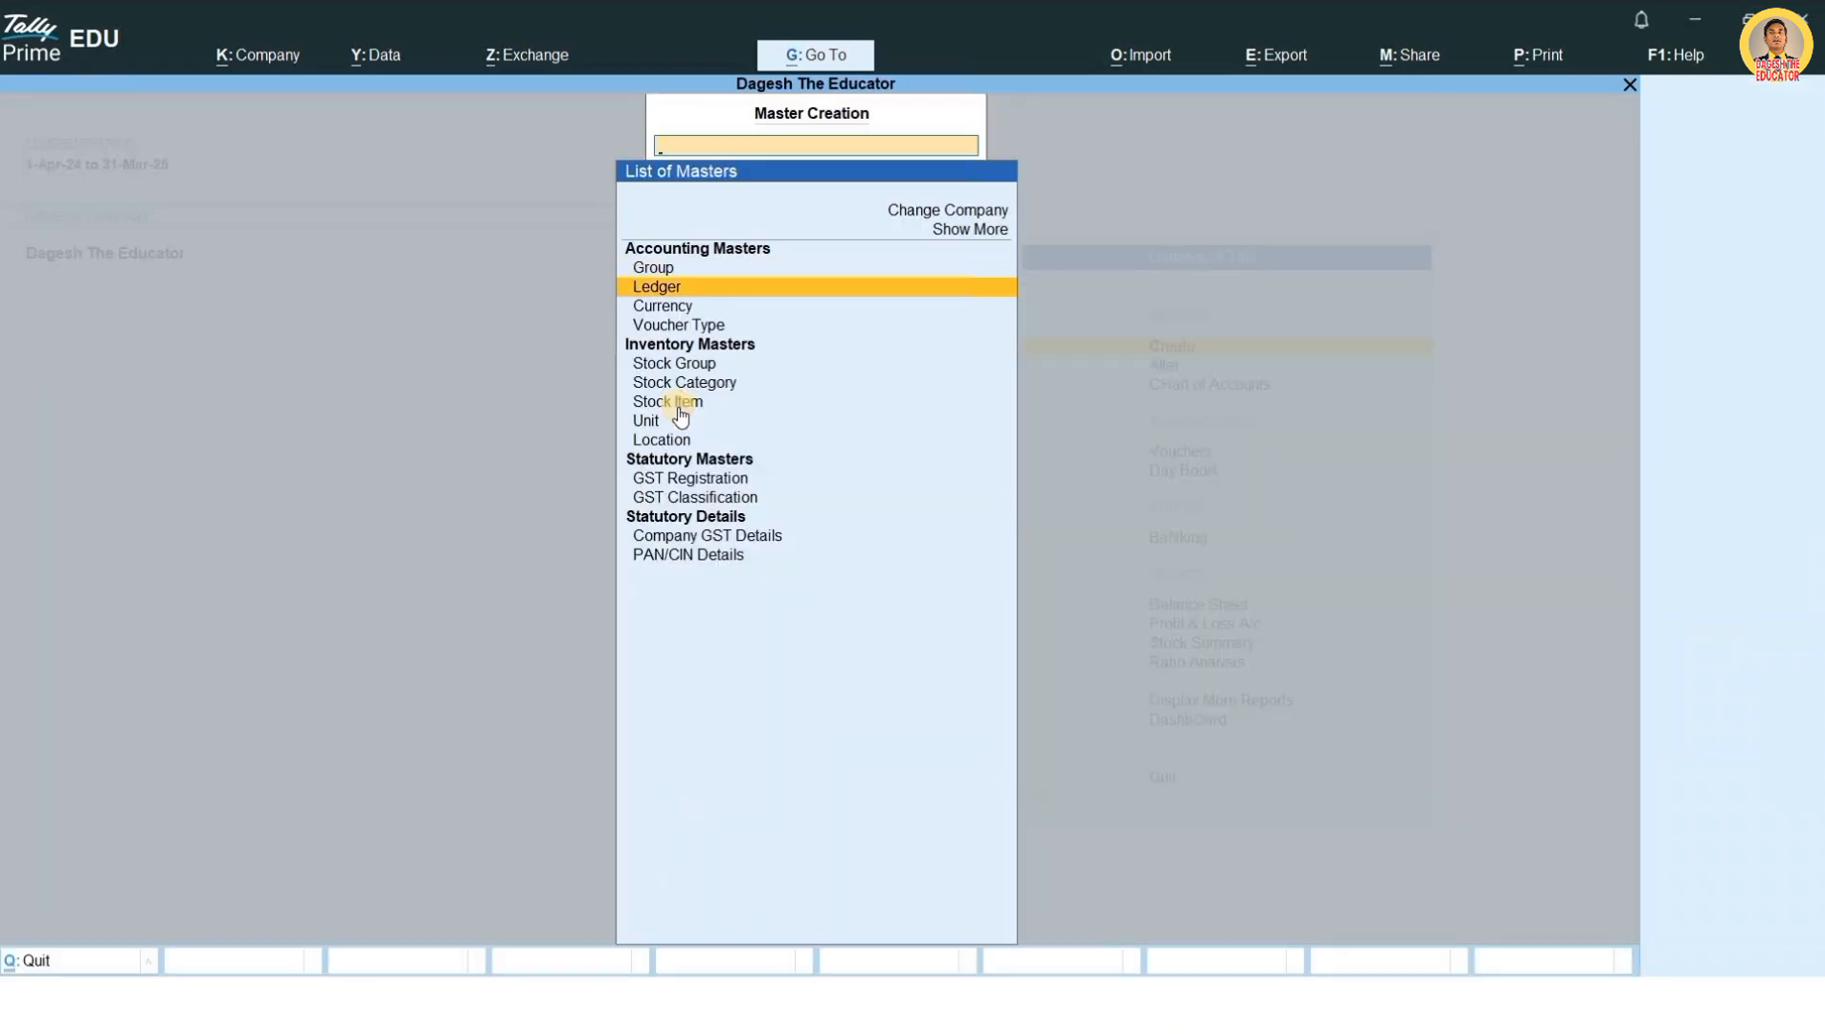
{"action": "key", "text": "Return"}
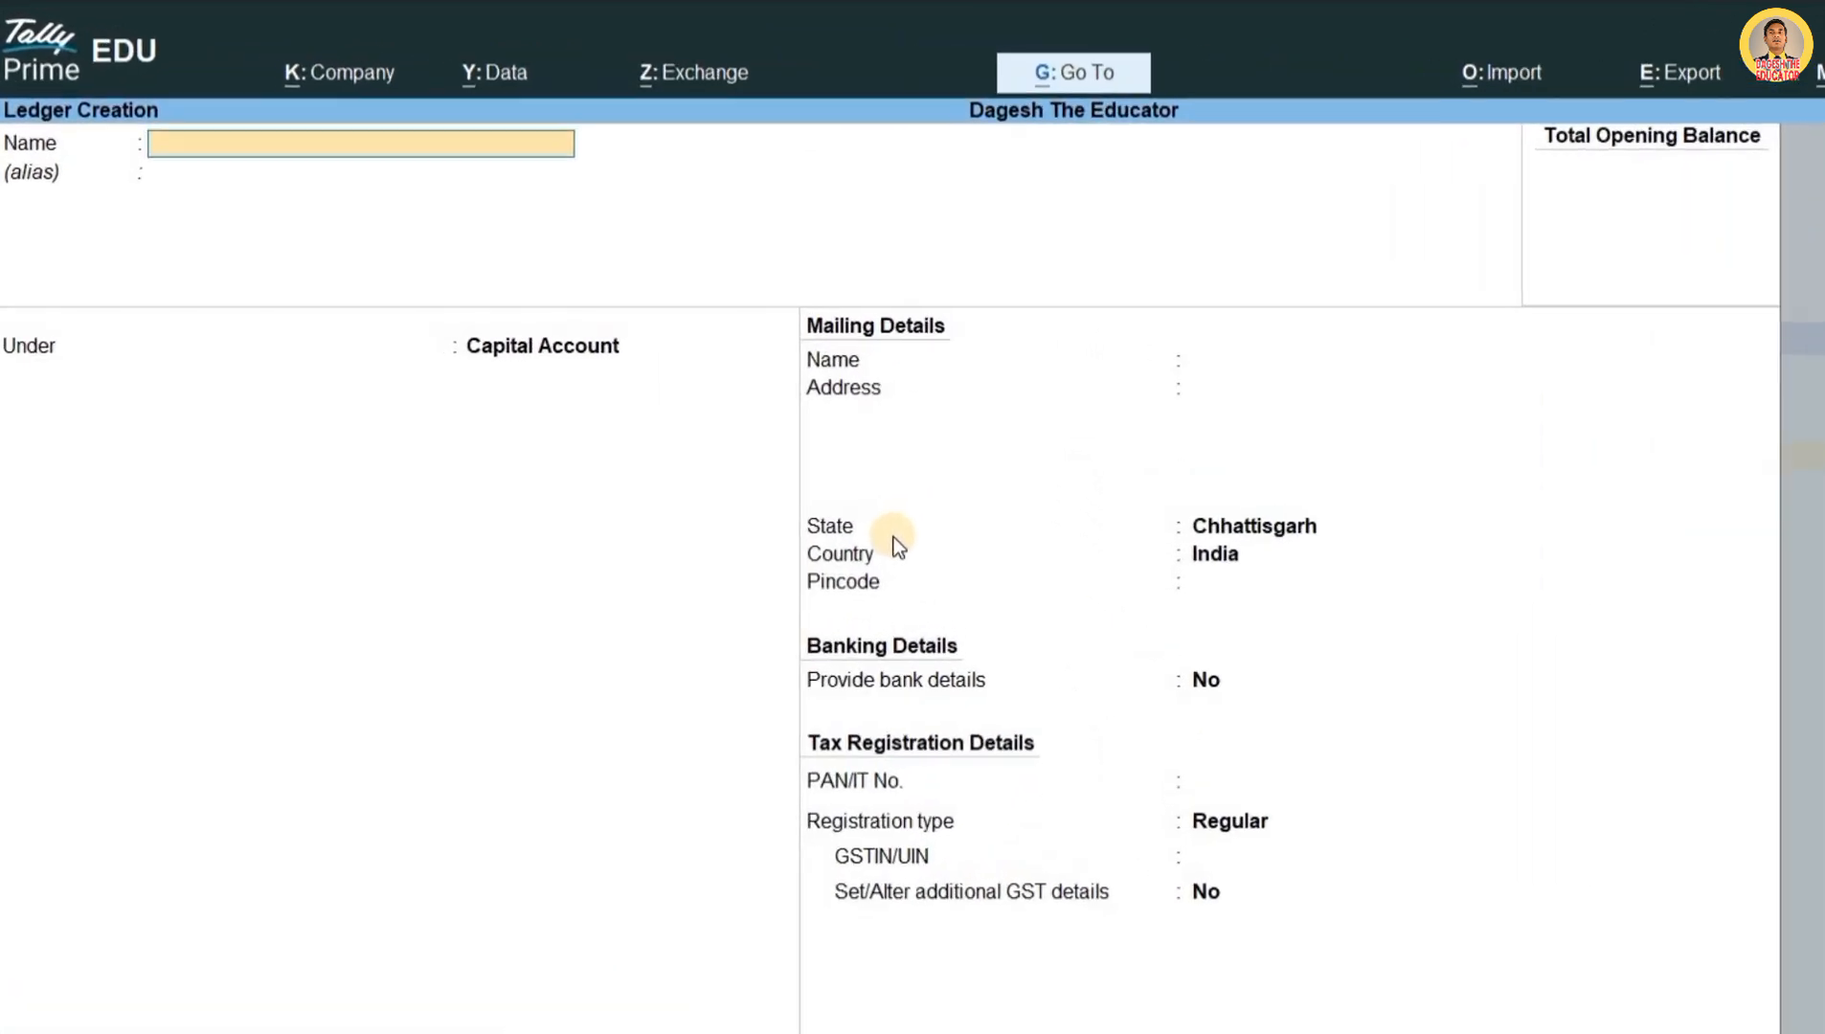
{"action": "type", "text": "Electricity Expen"}
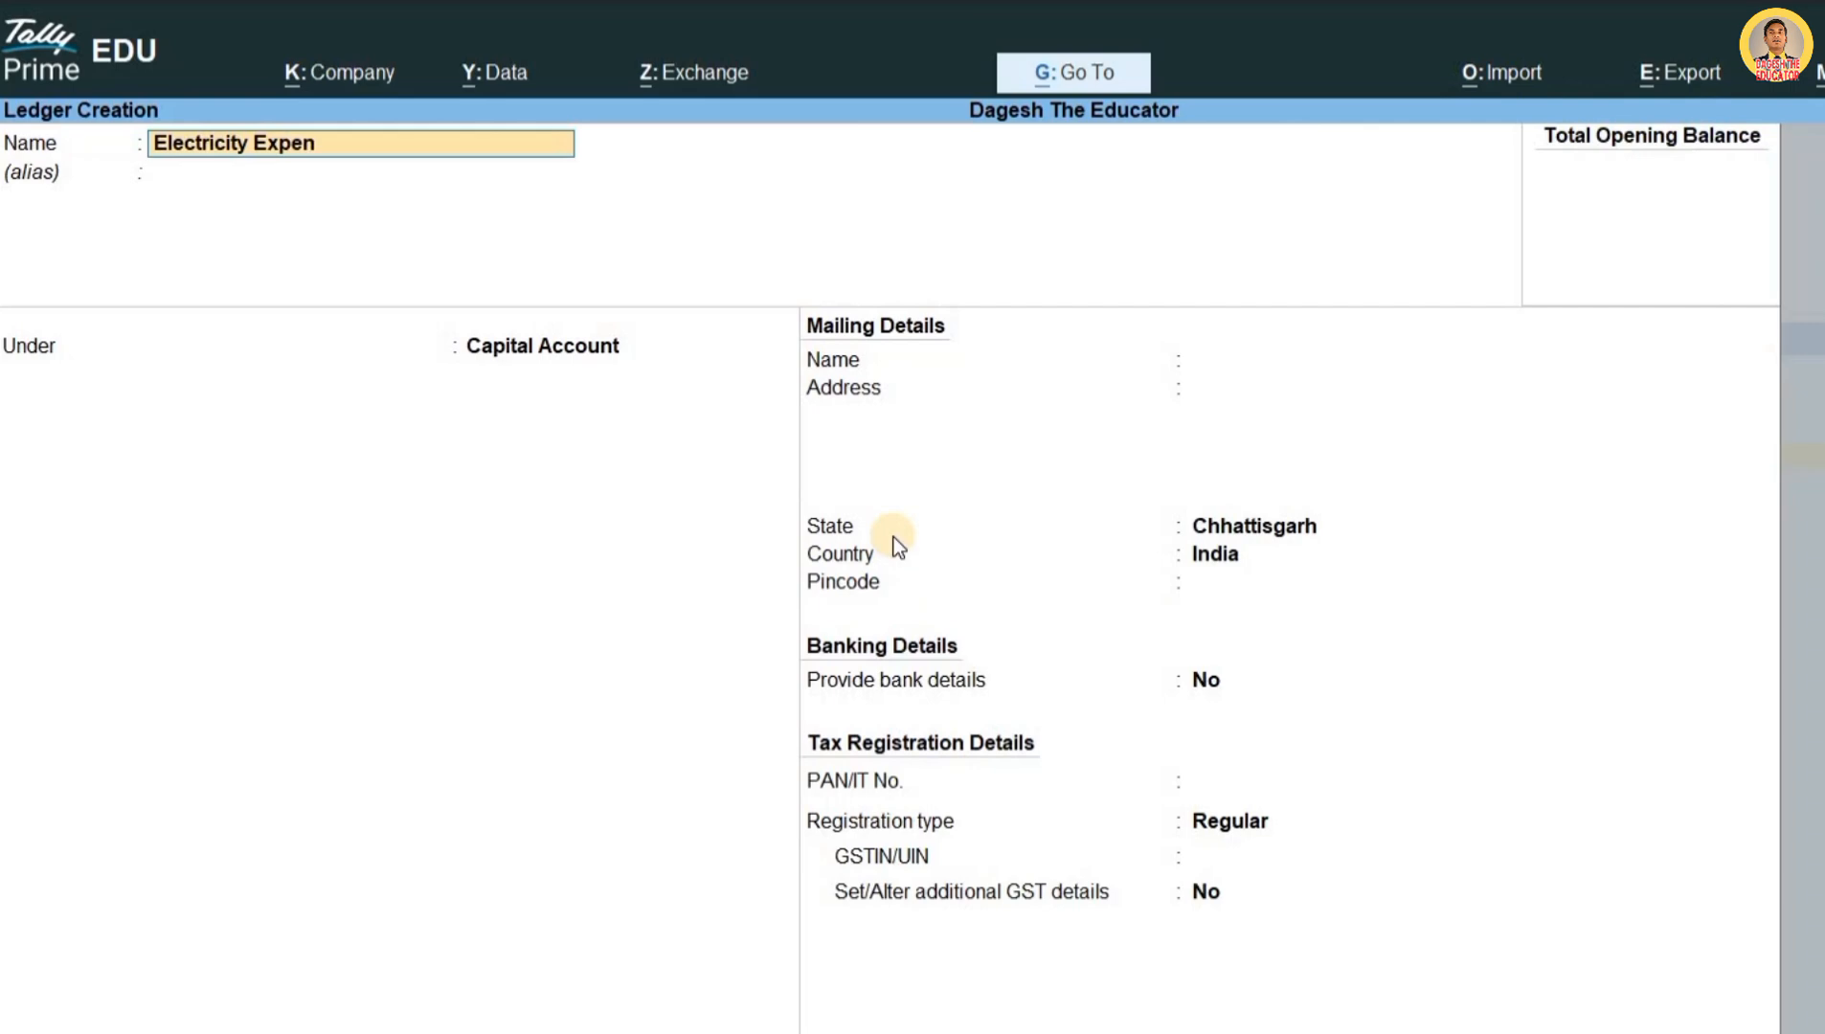
{"action": "type", "text": "ses"}
{"action": "key", "text": "Return"}
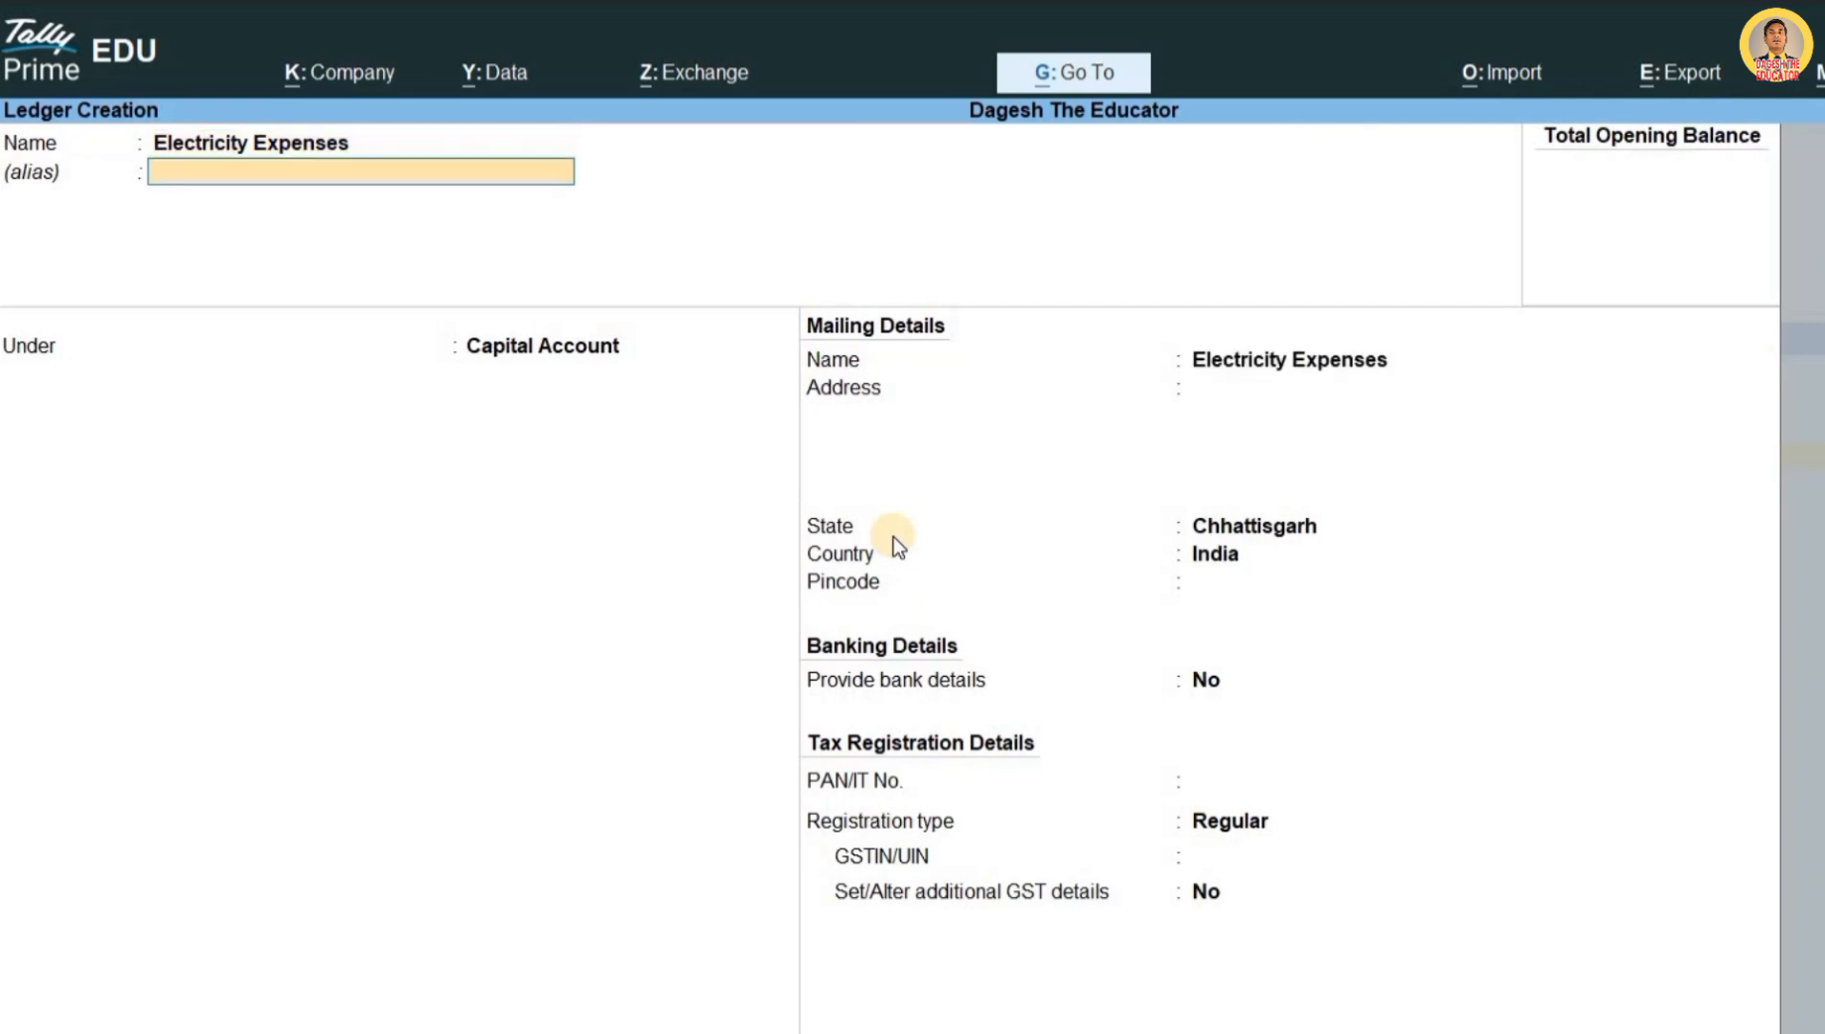
Step: Leave the alias empty and place the Electricity Expenses ledger under the Indirect Expenses group
{"action": "key", "text": "Return"}
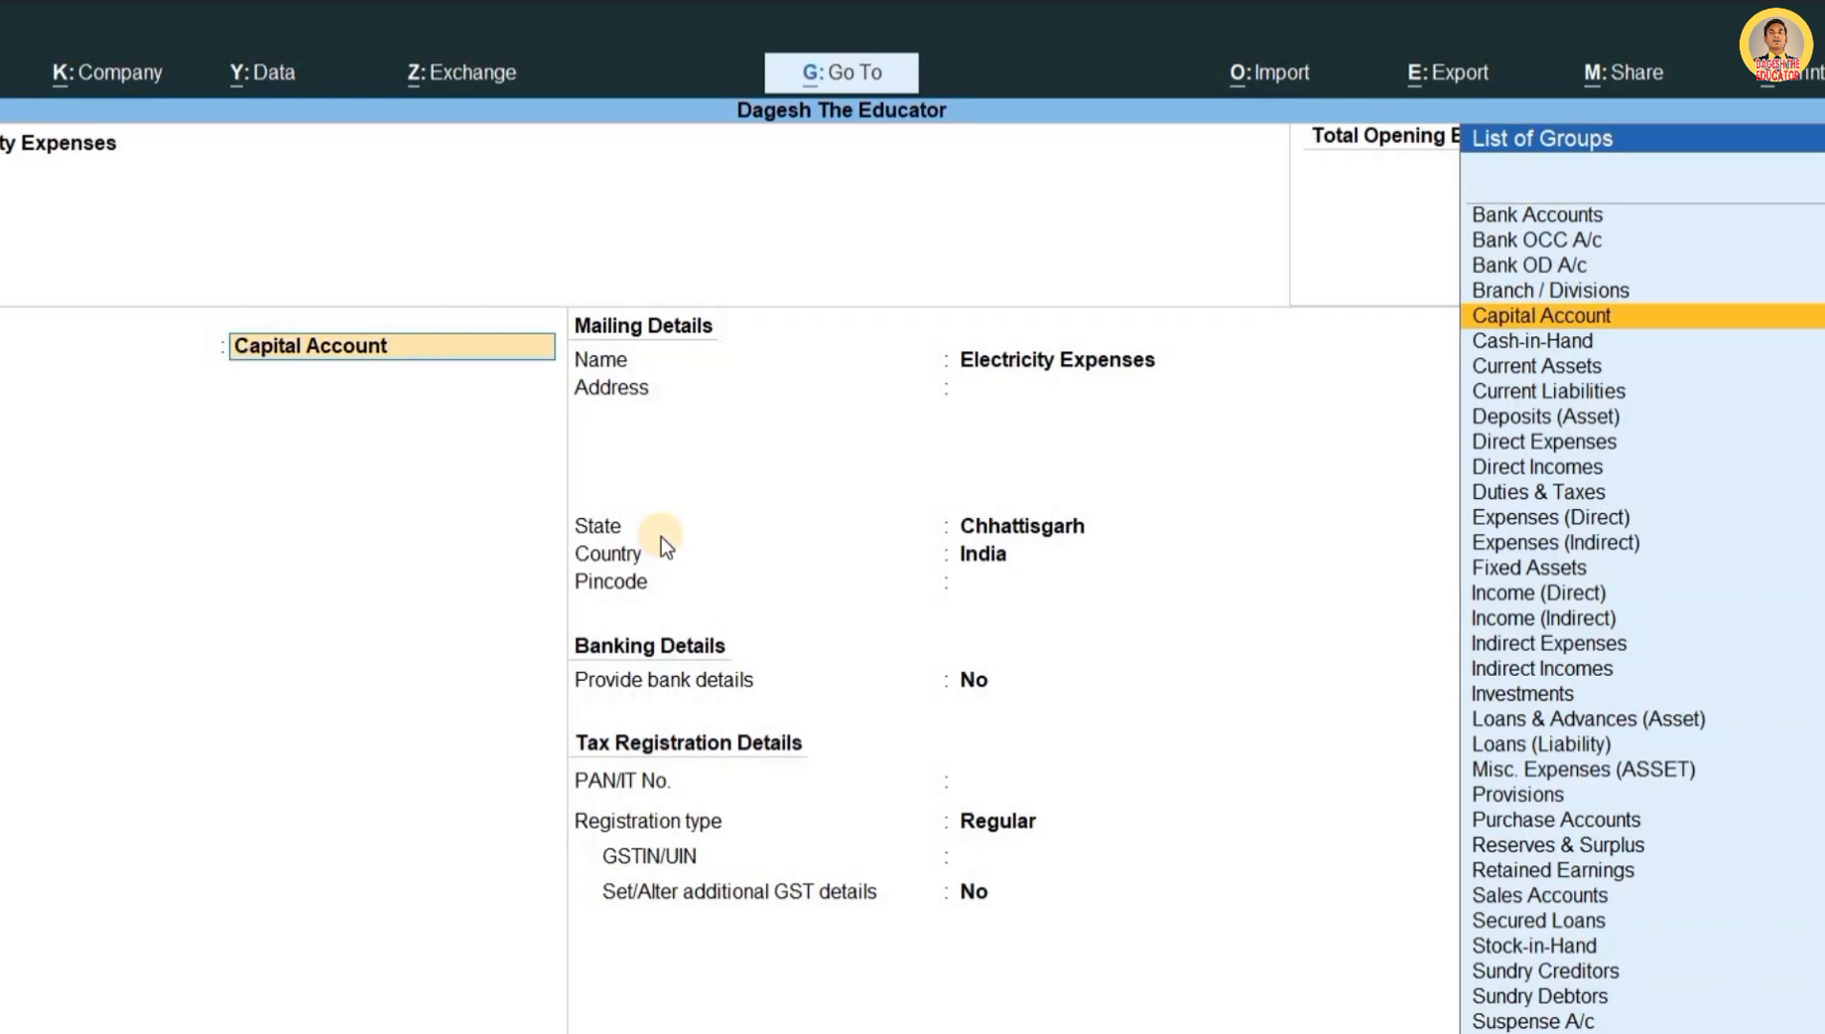
{"action": "type", "text": "Ind"}
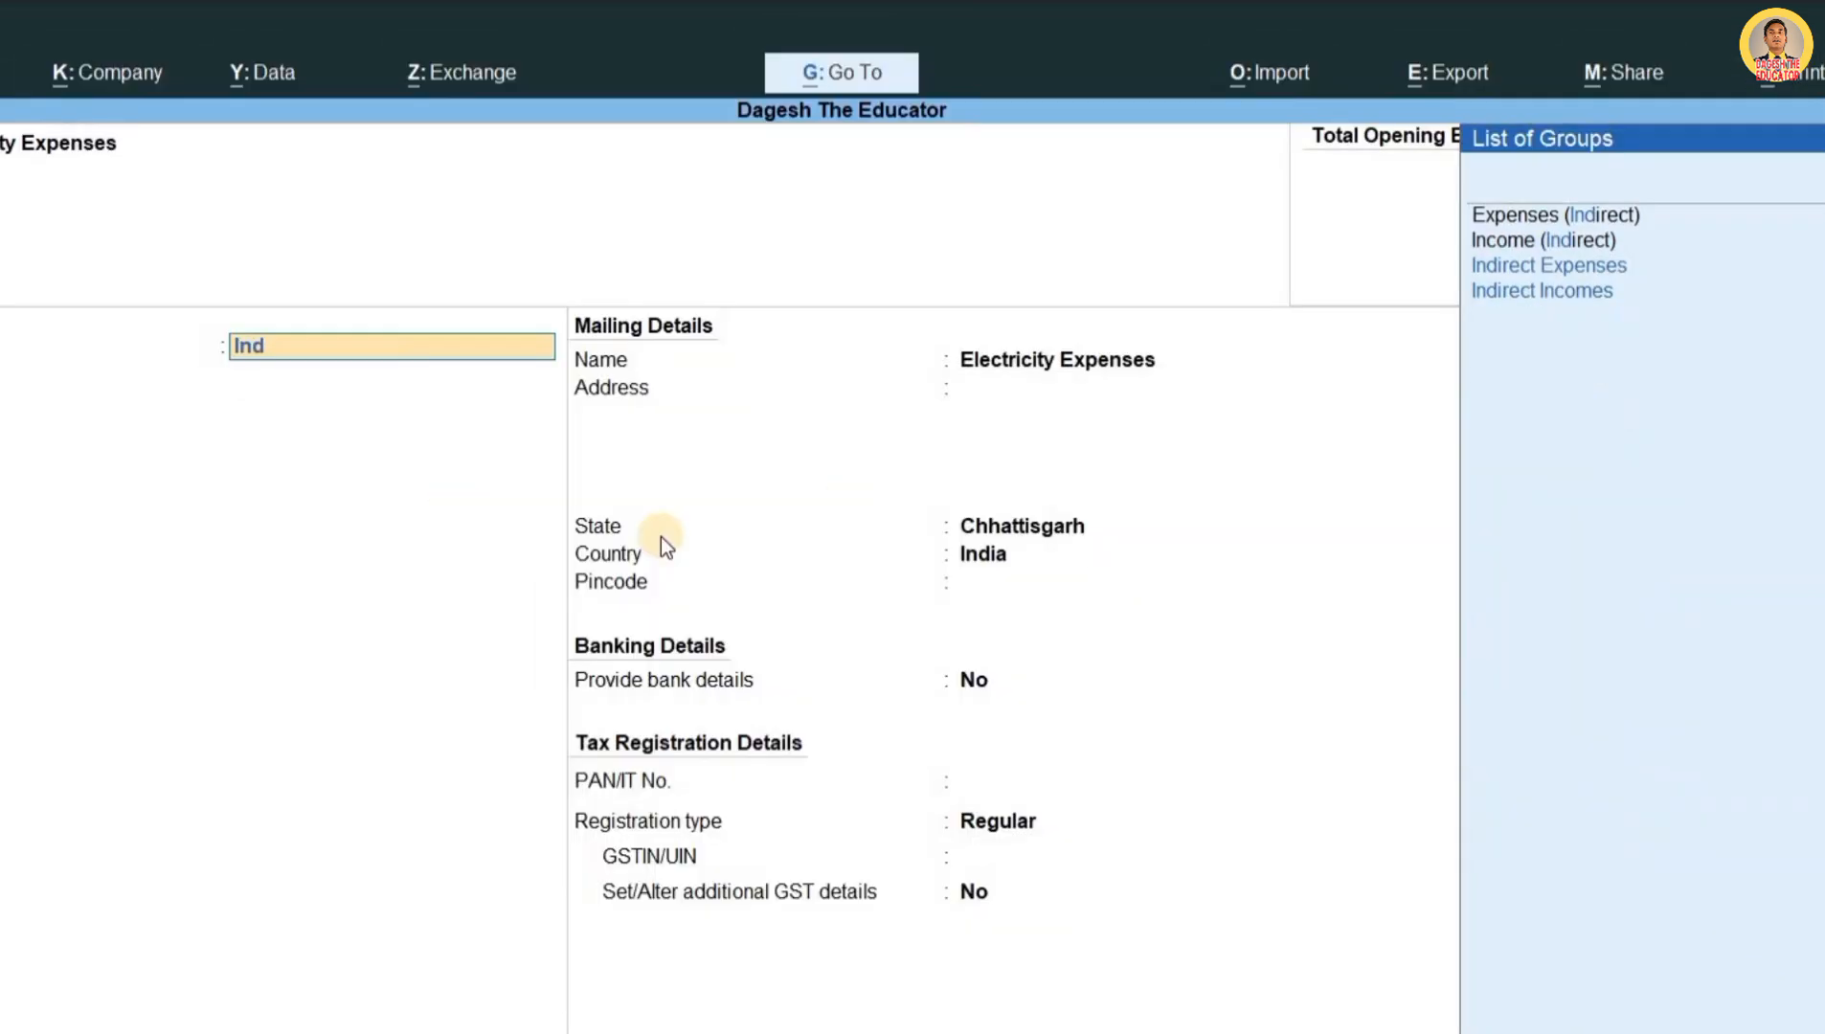
{"action": "type", "text": "irect e"}
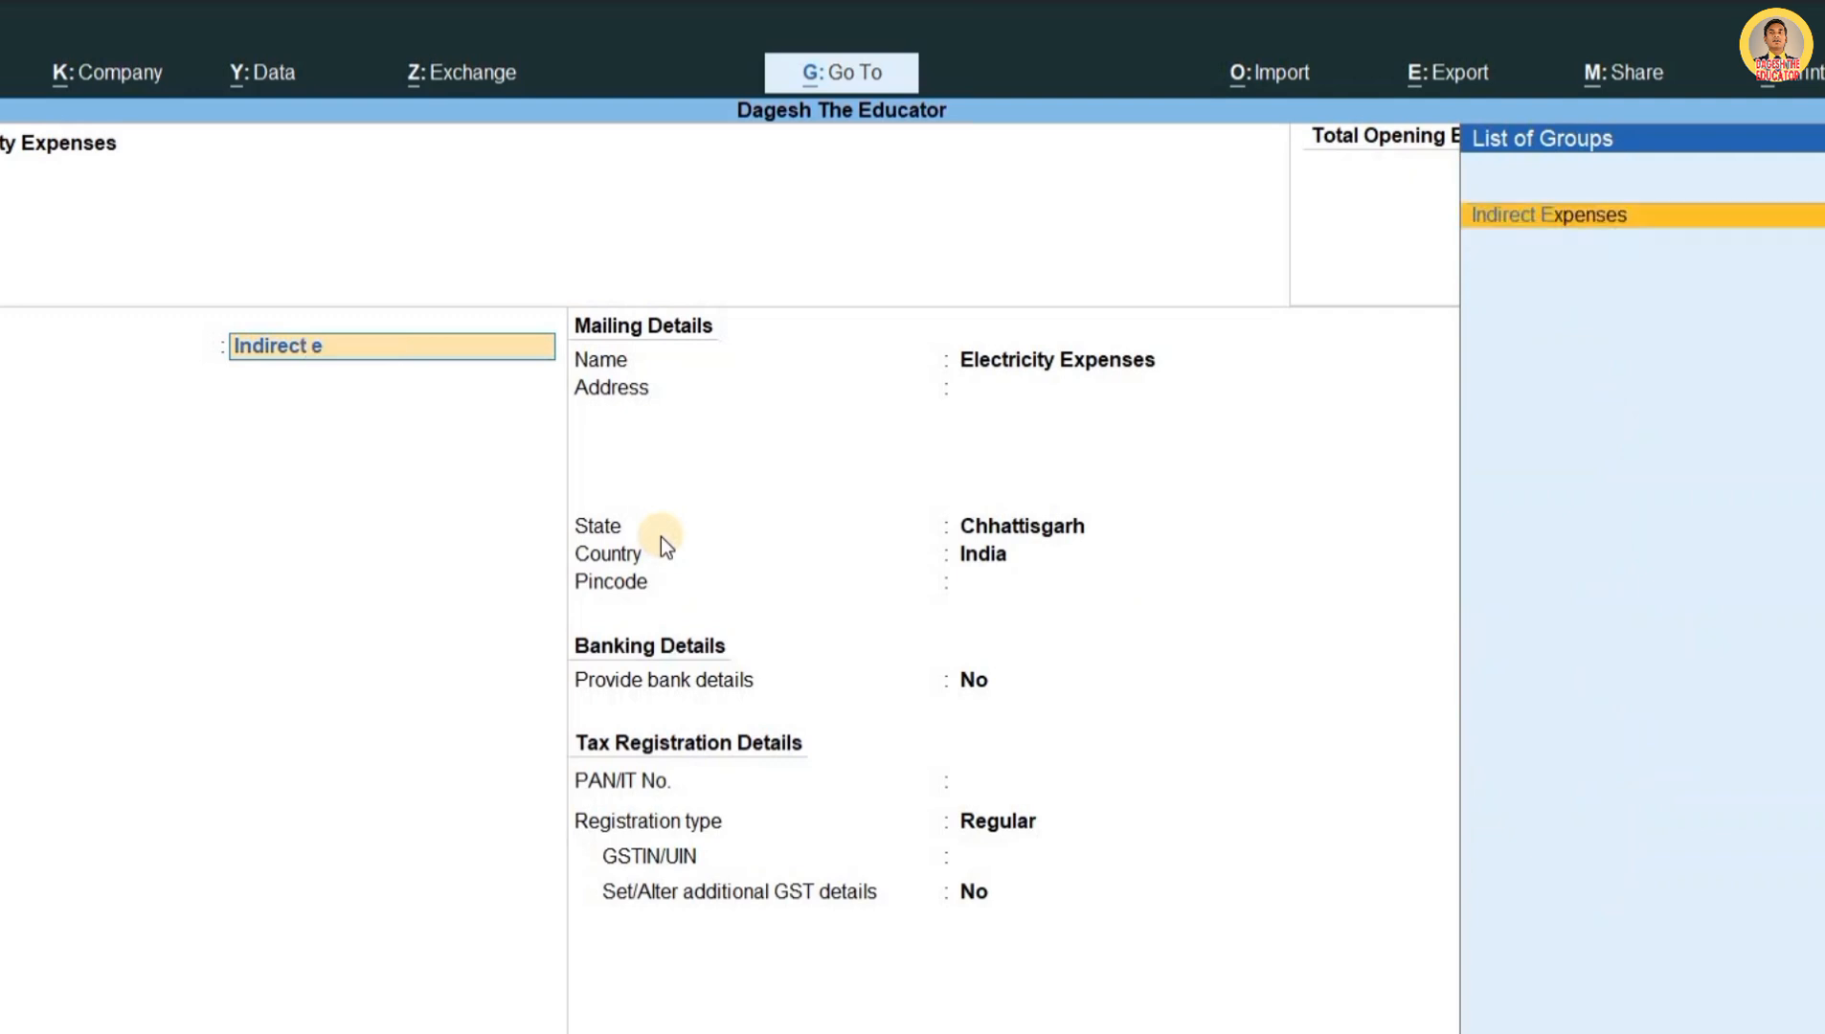
{"action": "type", "text": "x"}
{"action": "key", "text": "Return"}
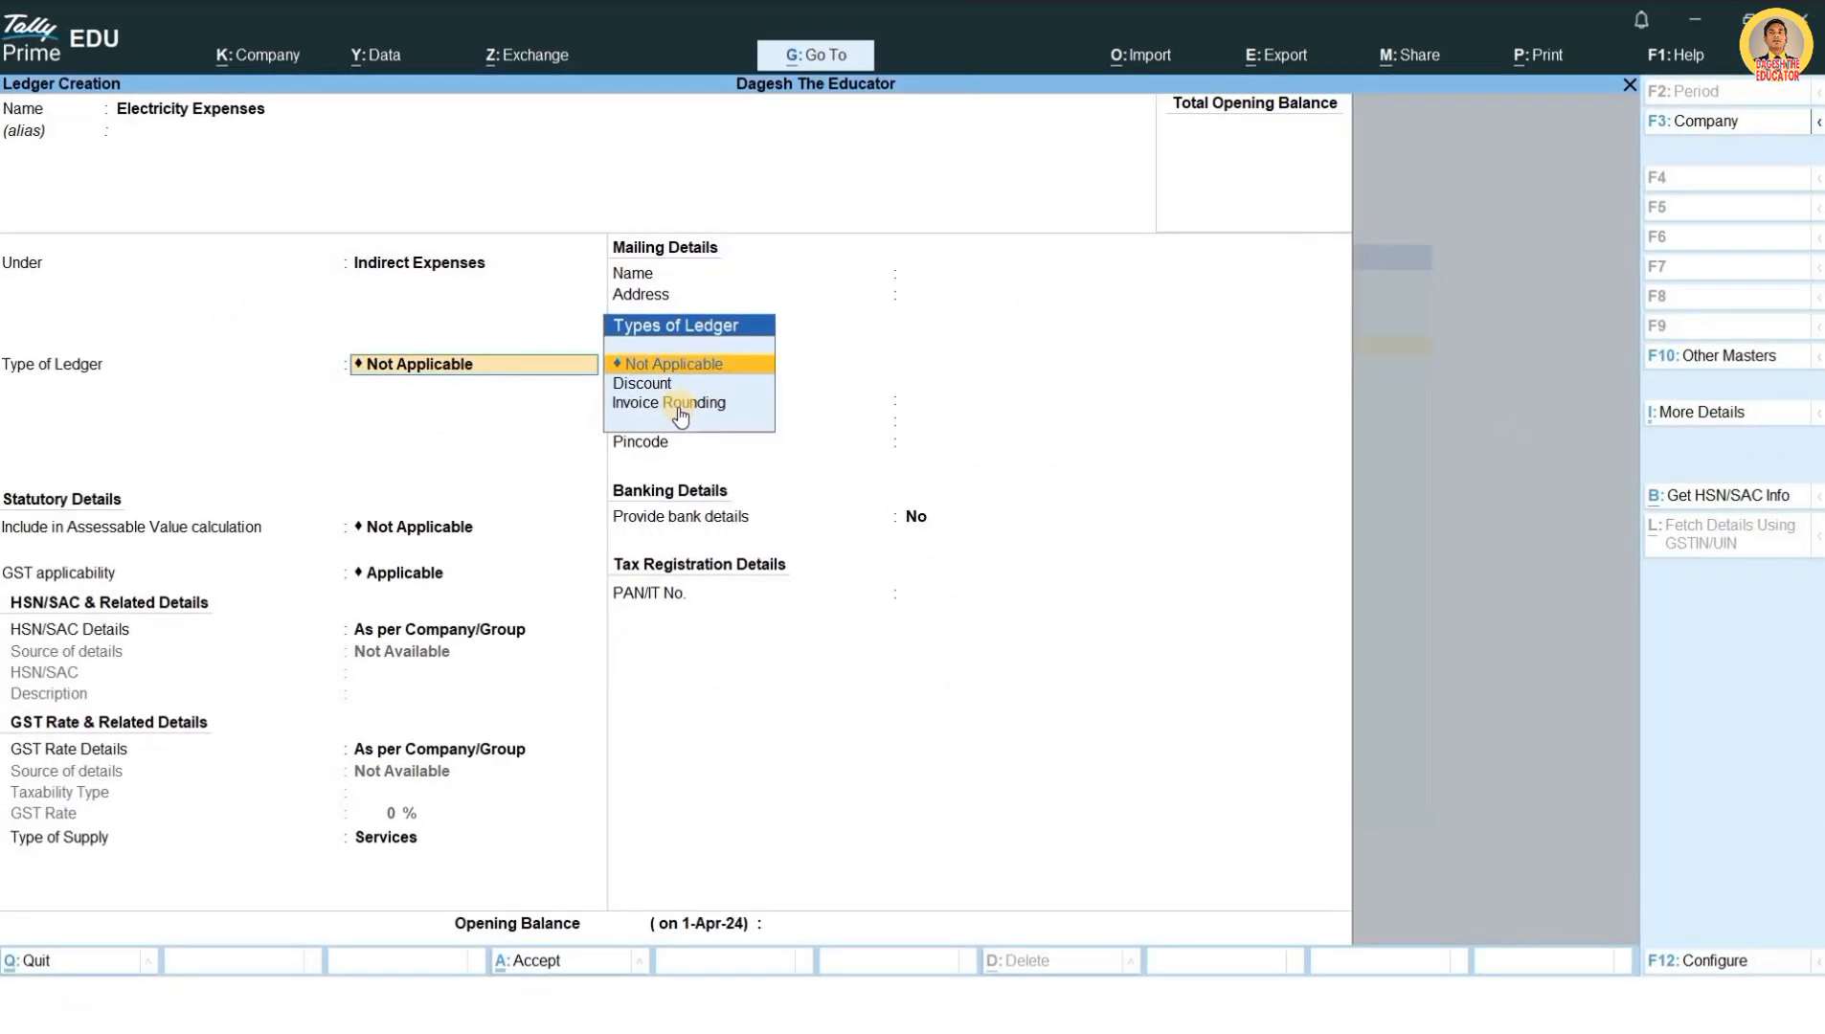
Step: Save the Electricity Expenses ledger with the remaining default settings and return to the Gateway of Tally
{"action": "key", "text": "ctrl"}
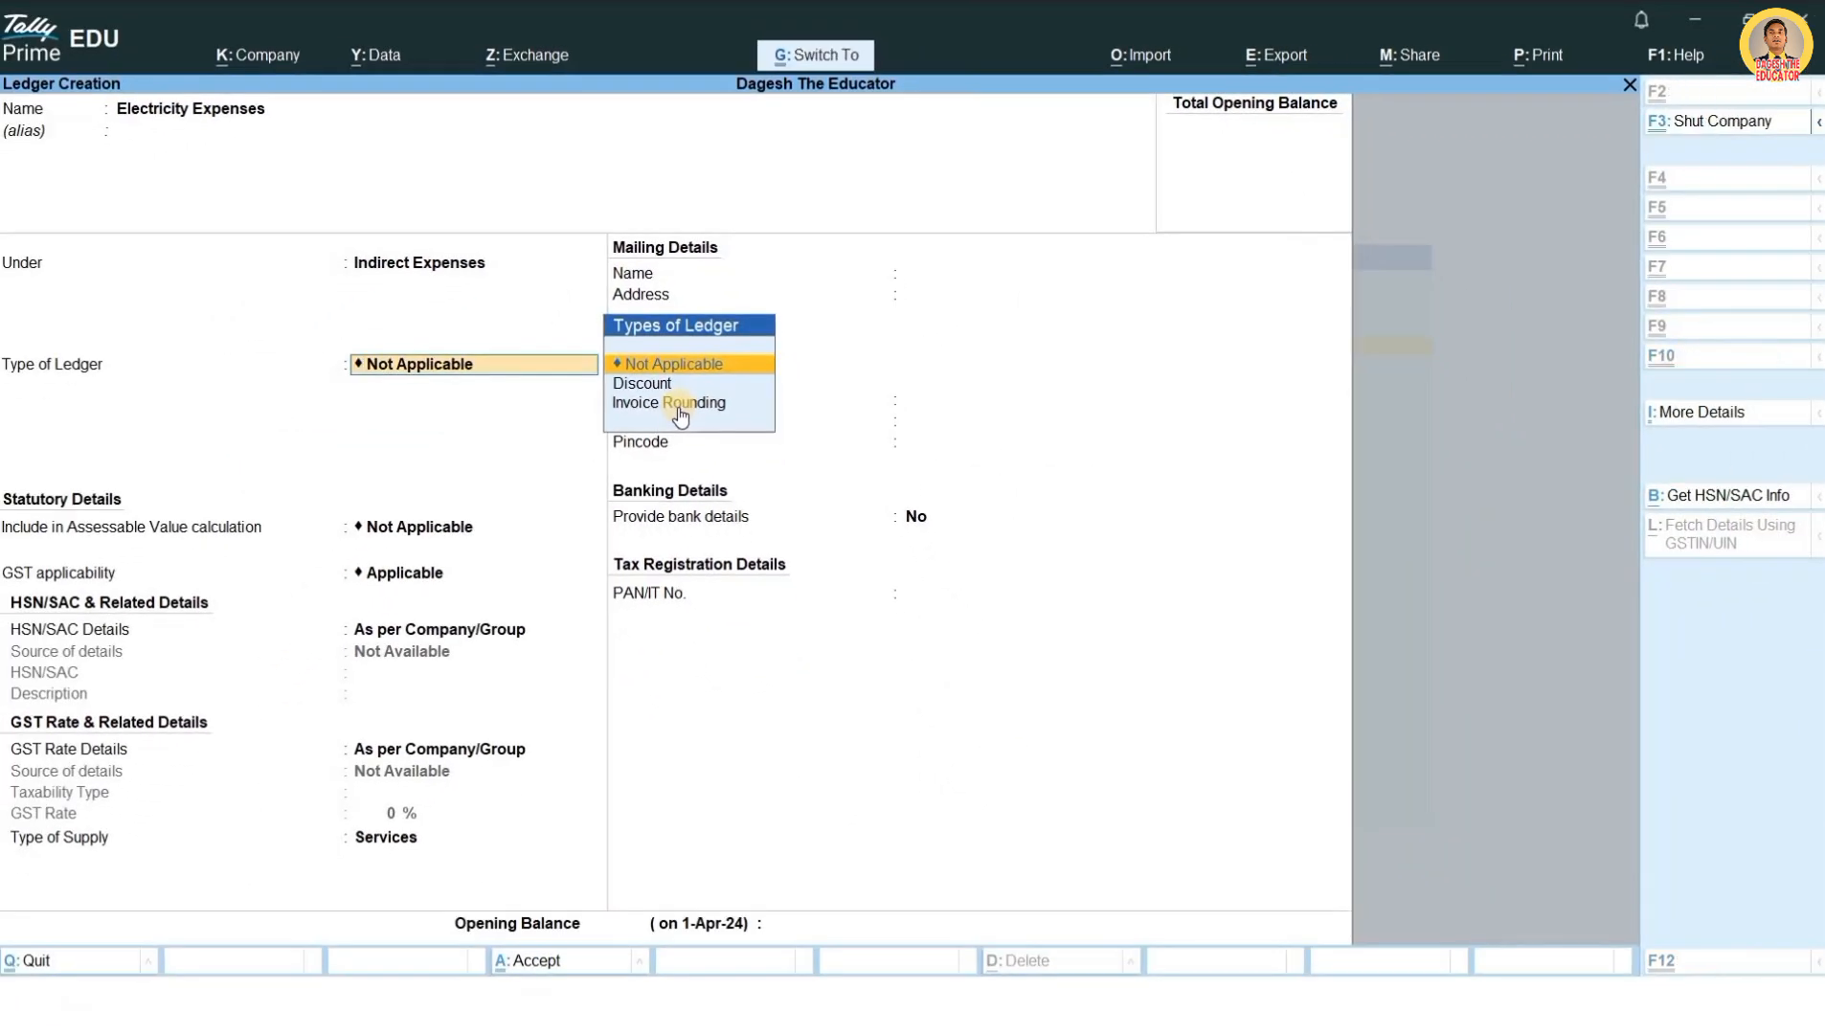
{"action": "key", "text": "ctrl+a"}
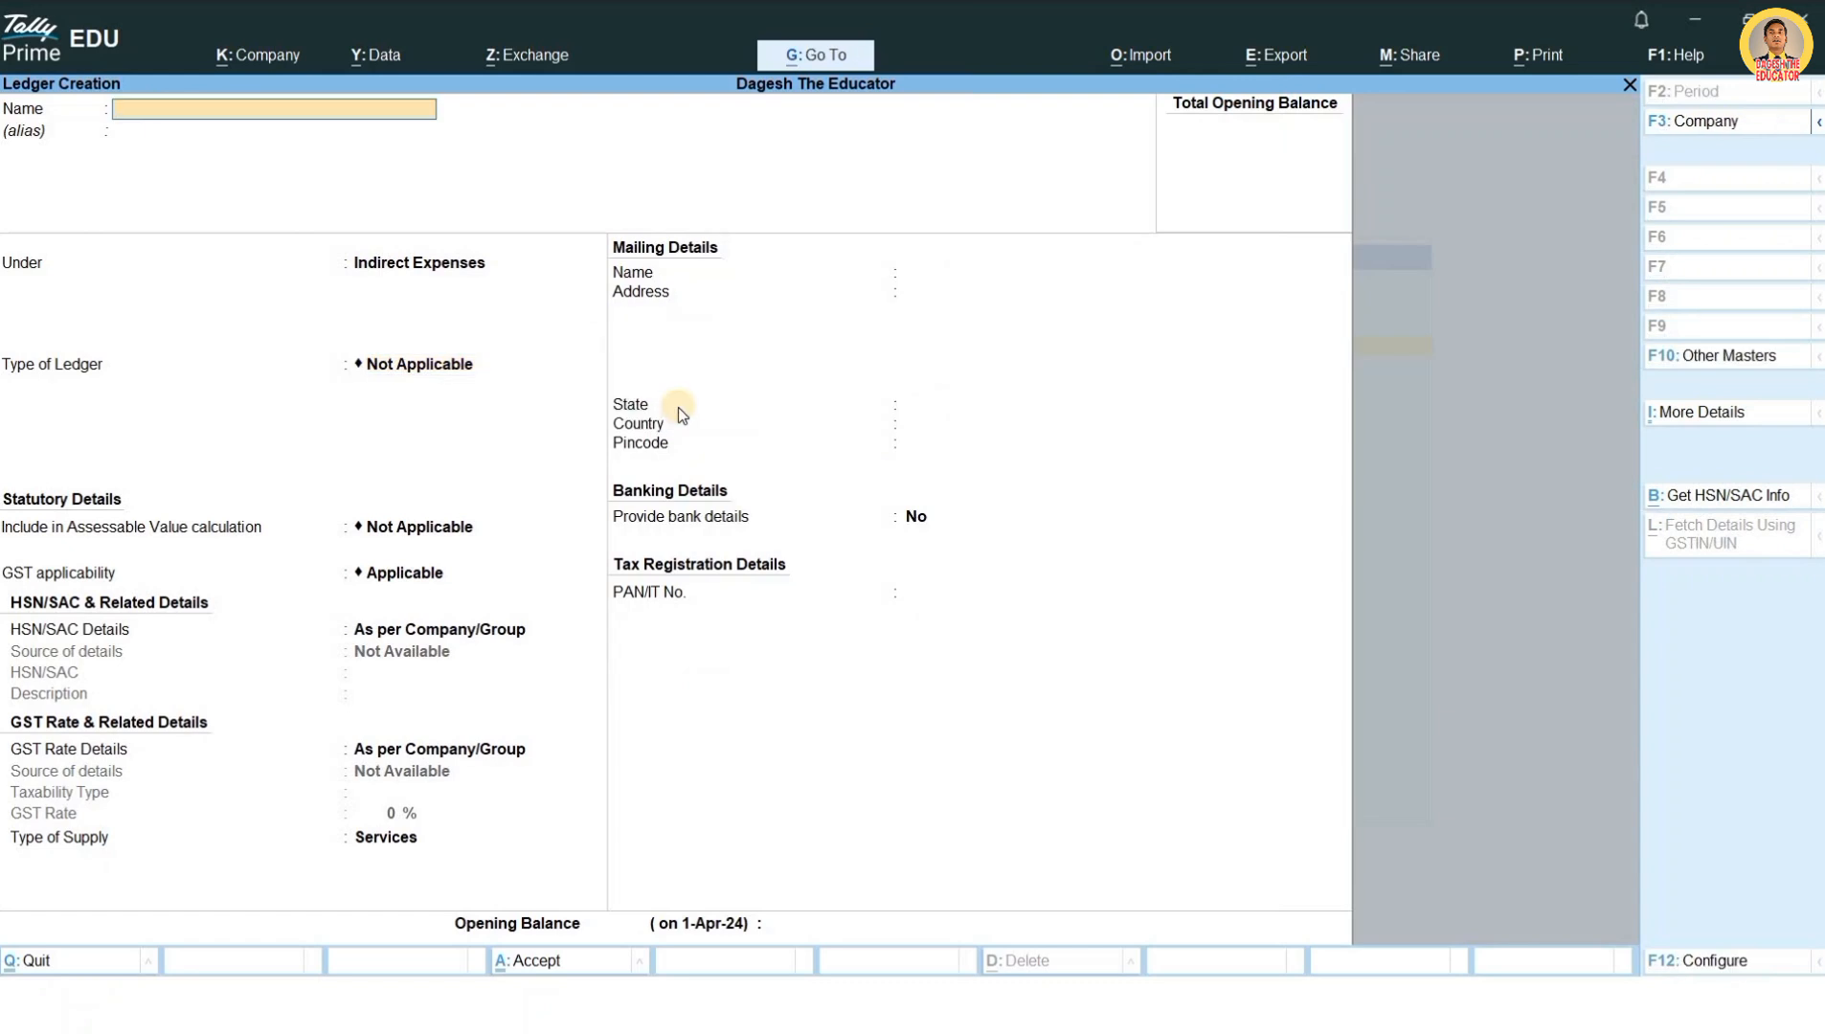
{"action": "key", "text": "Escape"}
{"action": "key", "text": "y"}
{"action": "key", "text": "Escape"}
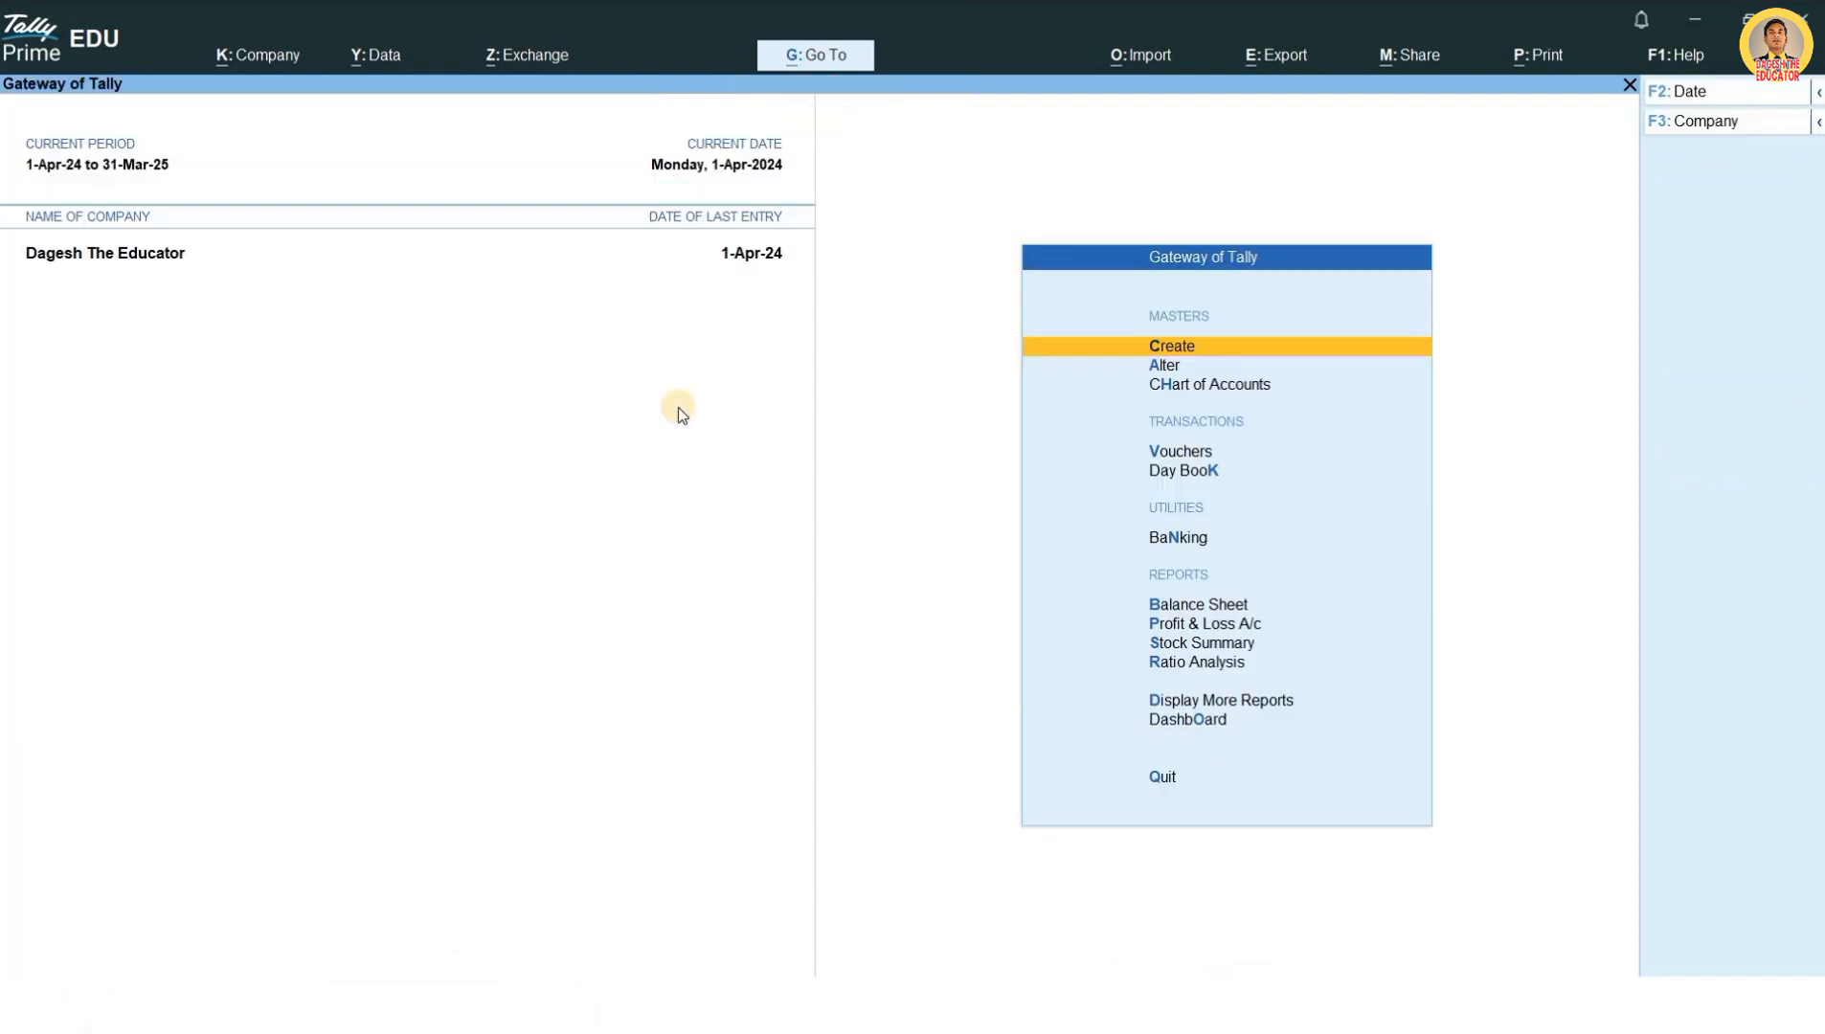
Step: Open voucher entry and switch the voucher type to Payment
{"action": "key", "text": "Down"}
{"action": "key", "text": "Down"}
{"action": "key", "text": "Down"}
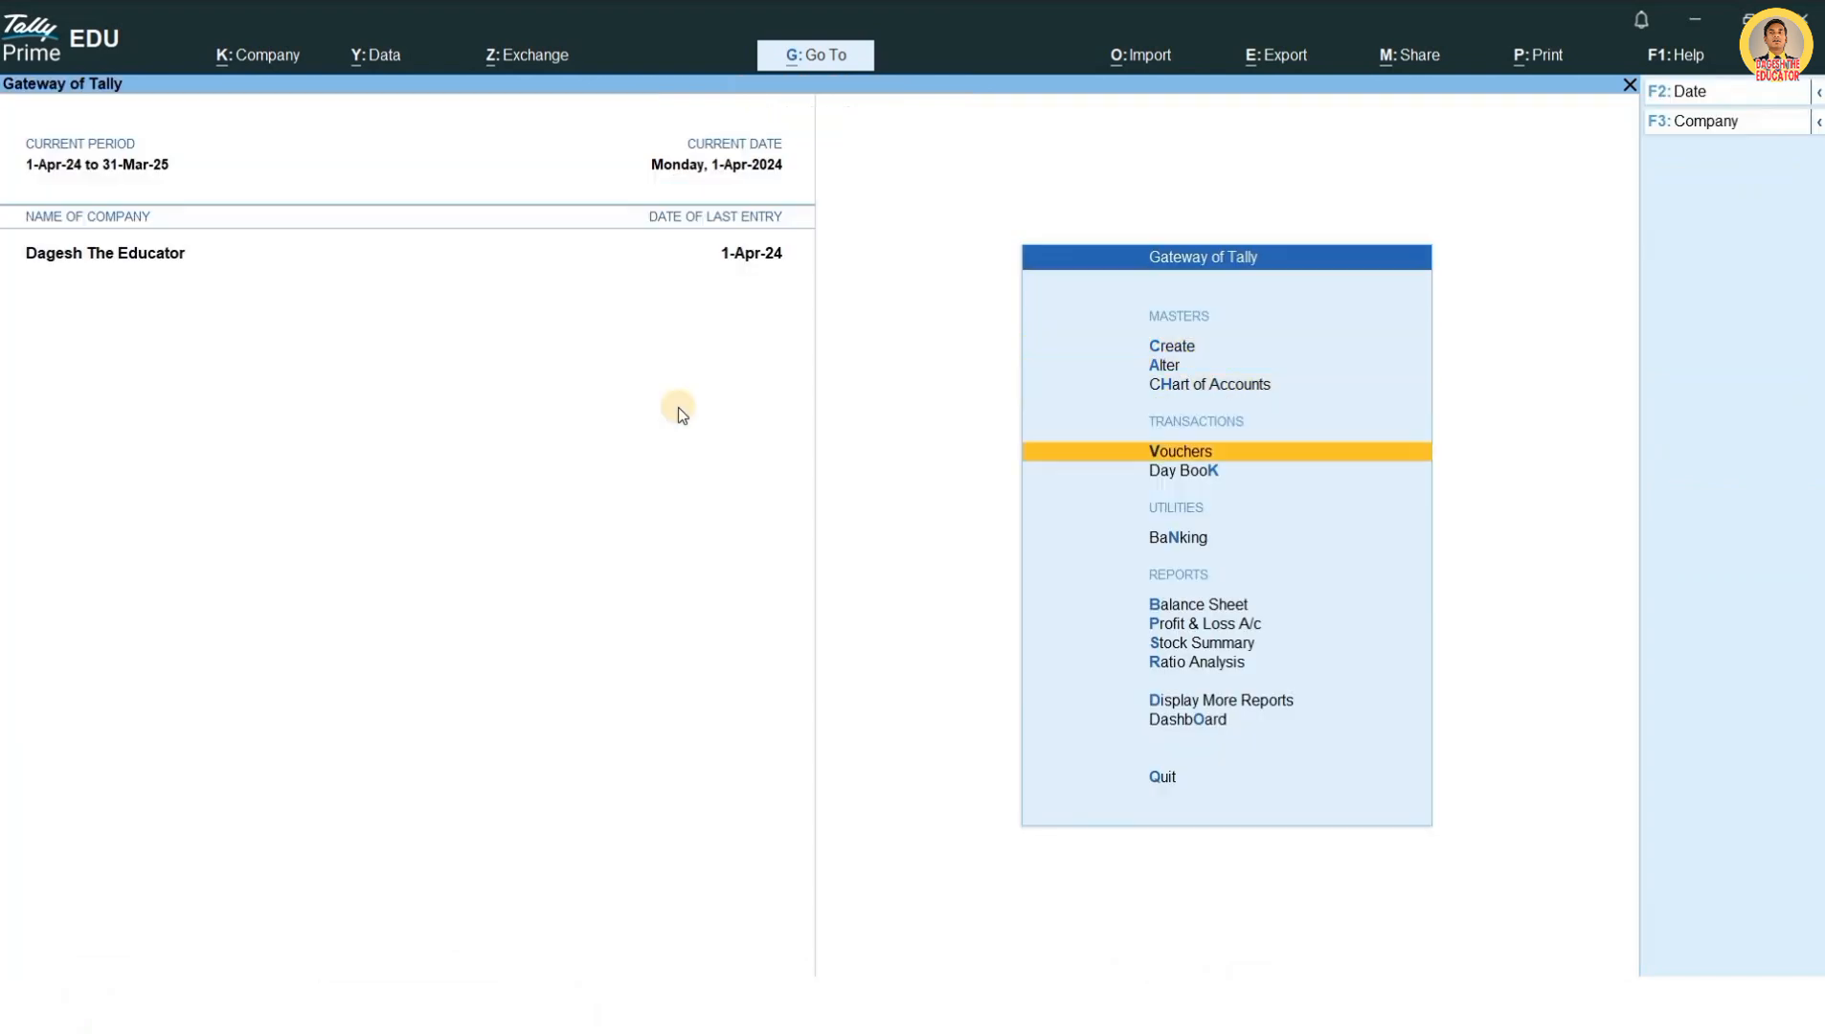
{"action": "key", "text": "Return"}
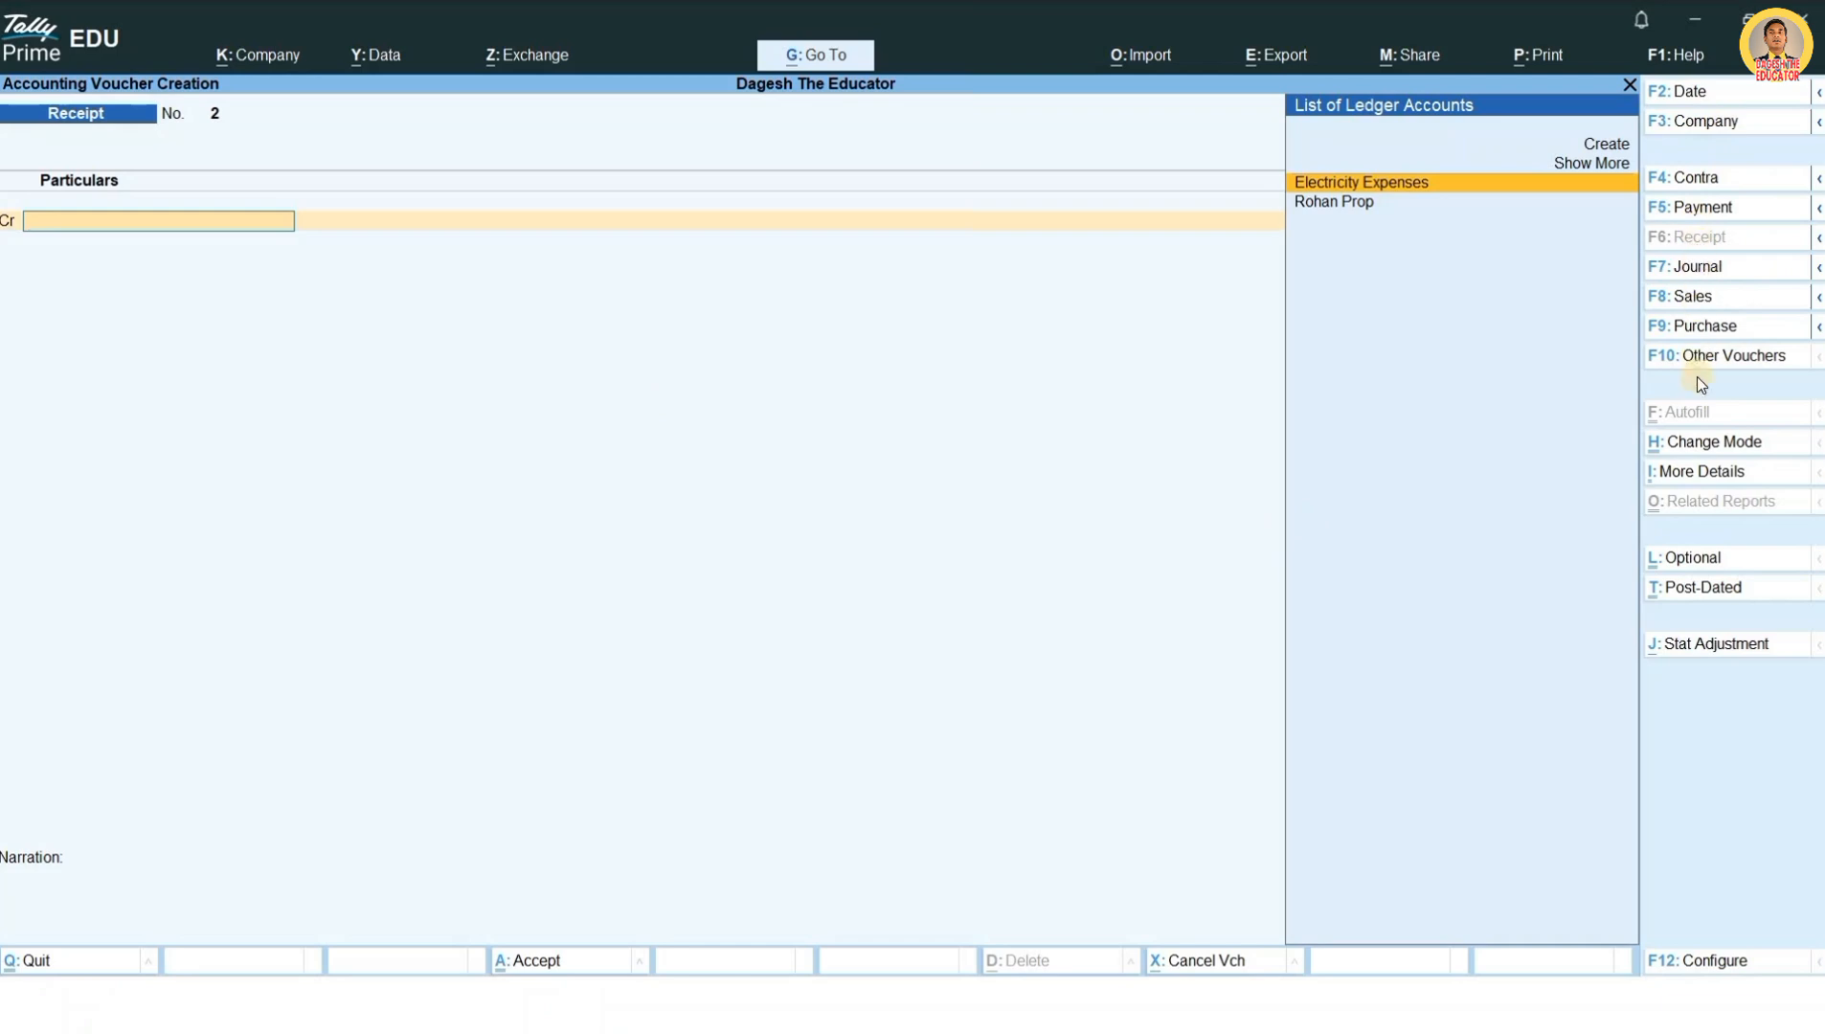
{"action": "left_click", "coordinate": [1722, 212]}
{"action": "key", "text": "ctrl"}
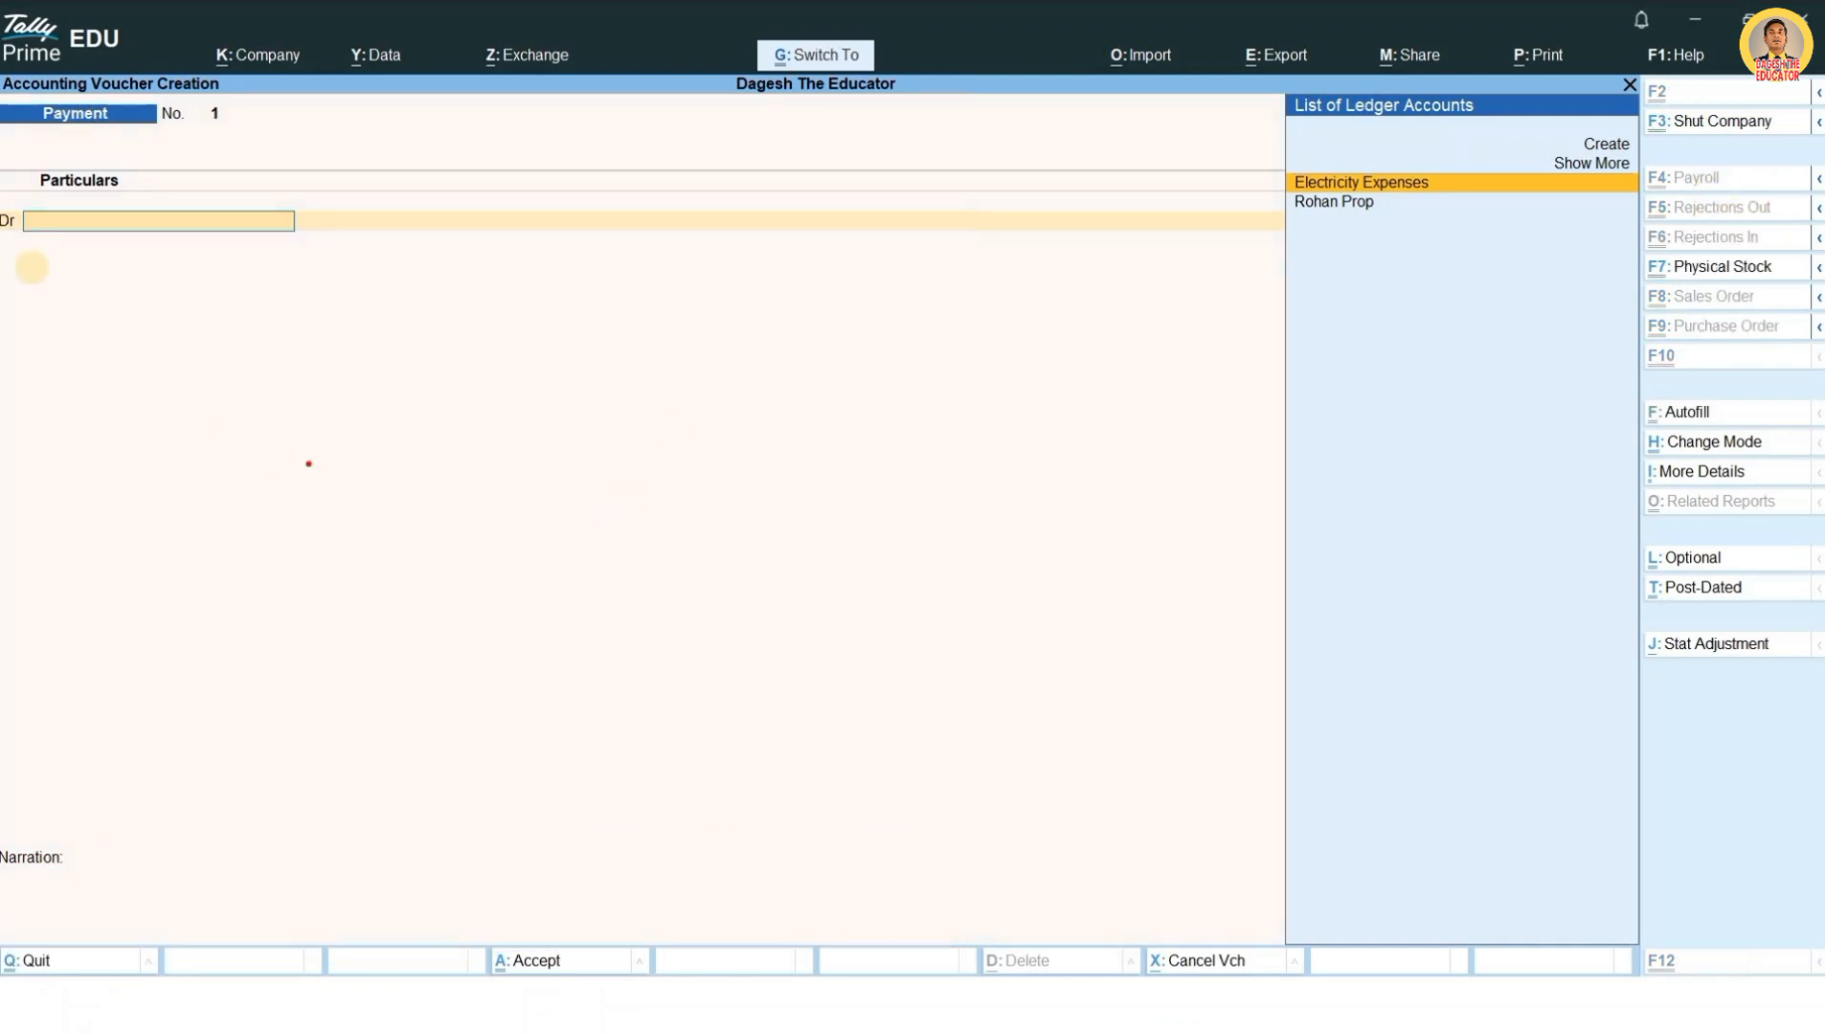
{"action": "mouse_move", "coordinate": [5, 96]}
{"action": "left_mouse_down"}
{"action": "mouse_move", "coordinate": [929, 835]}
{"action": "mouse_move", "coordinate": [1507, 916]}
{"action": "mouse_move", "coordinate": [1639, 957]}
{"action": "left_mouse_up"}
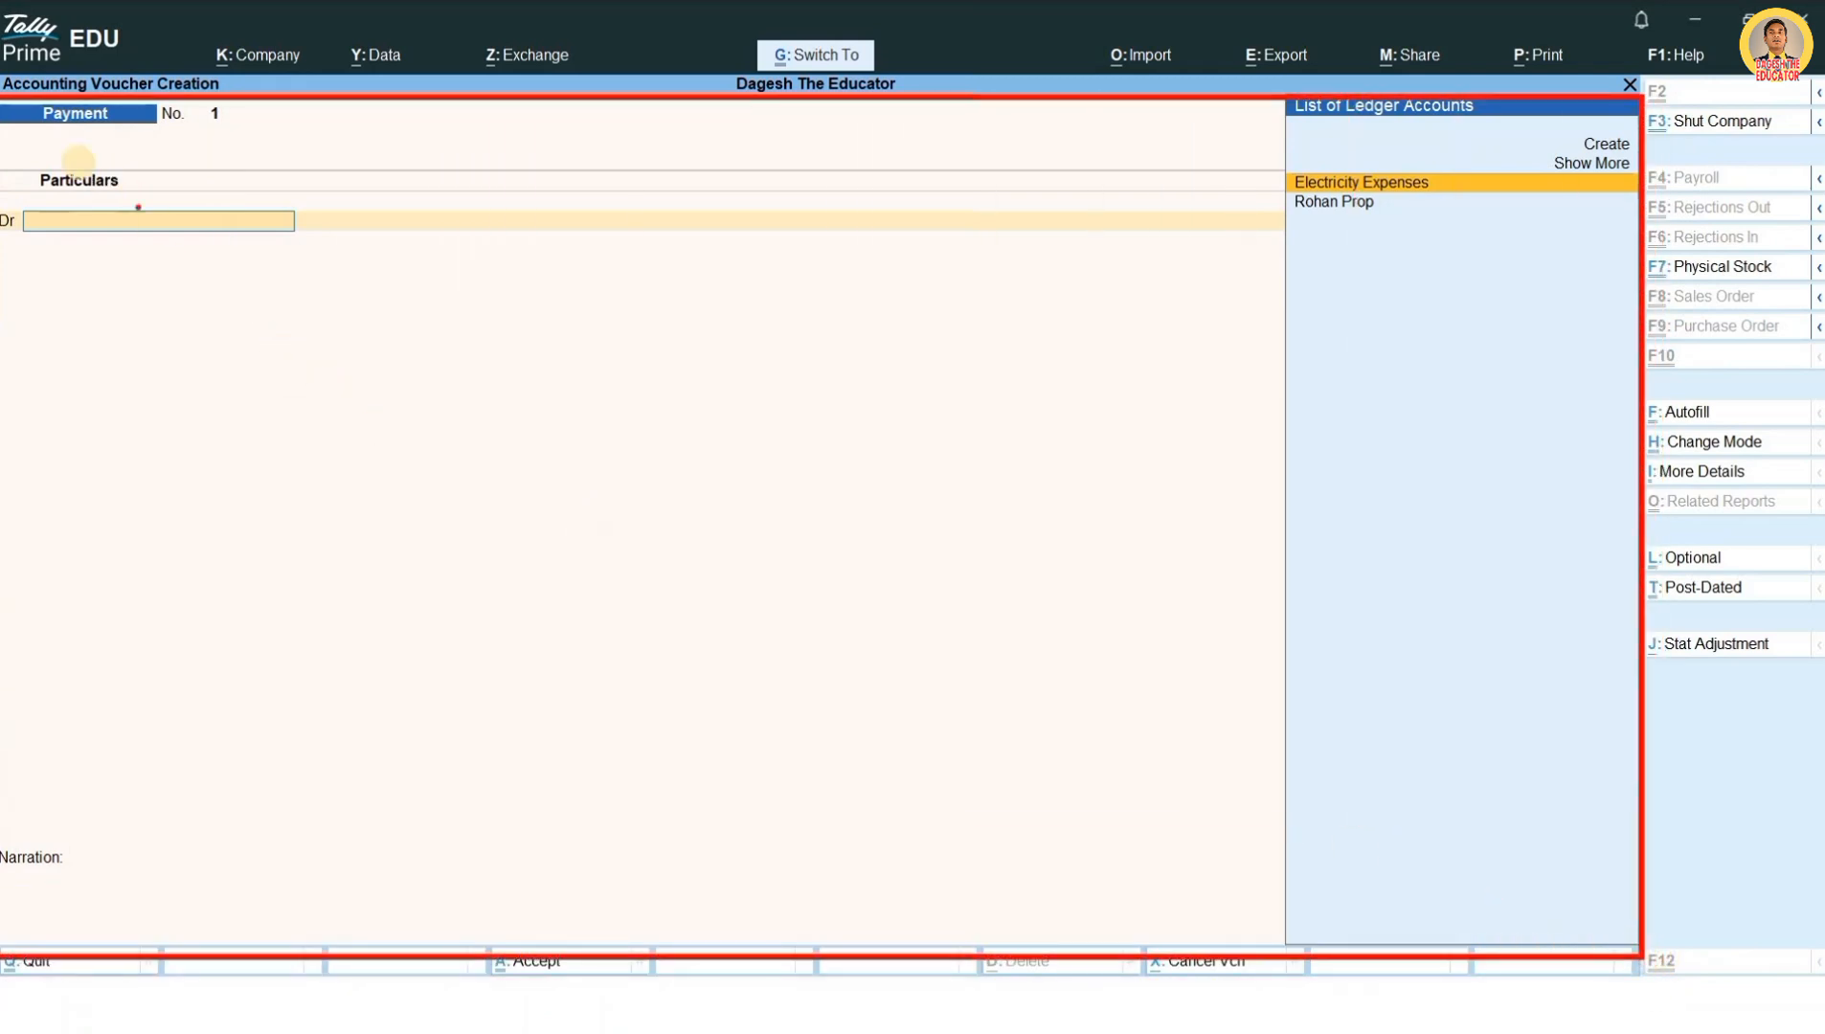
{"action": "mouse_move", "coordinate": [58, 147]}
{"action": "left_mouse_down"}
{"action": "mouse_move", "coordinate": [123, 108]}
{"action": "mouse_move", "coordinate": [228, 131]}
{"action": "left_mouse_up"}
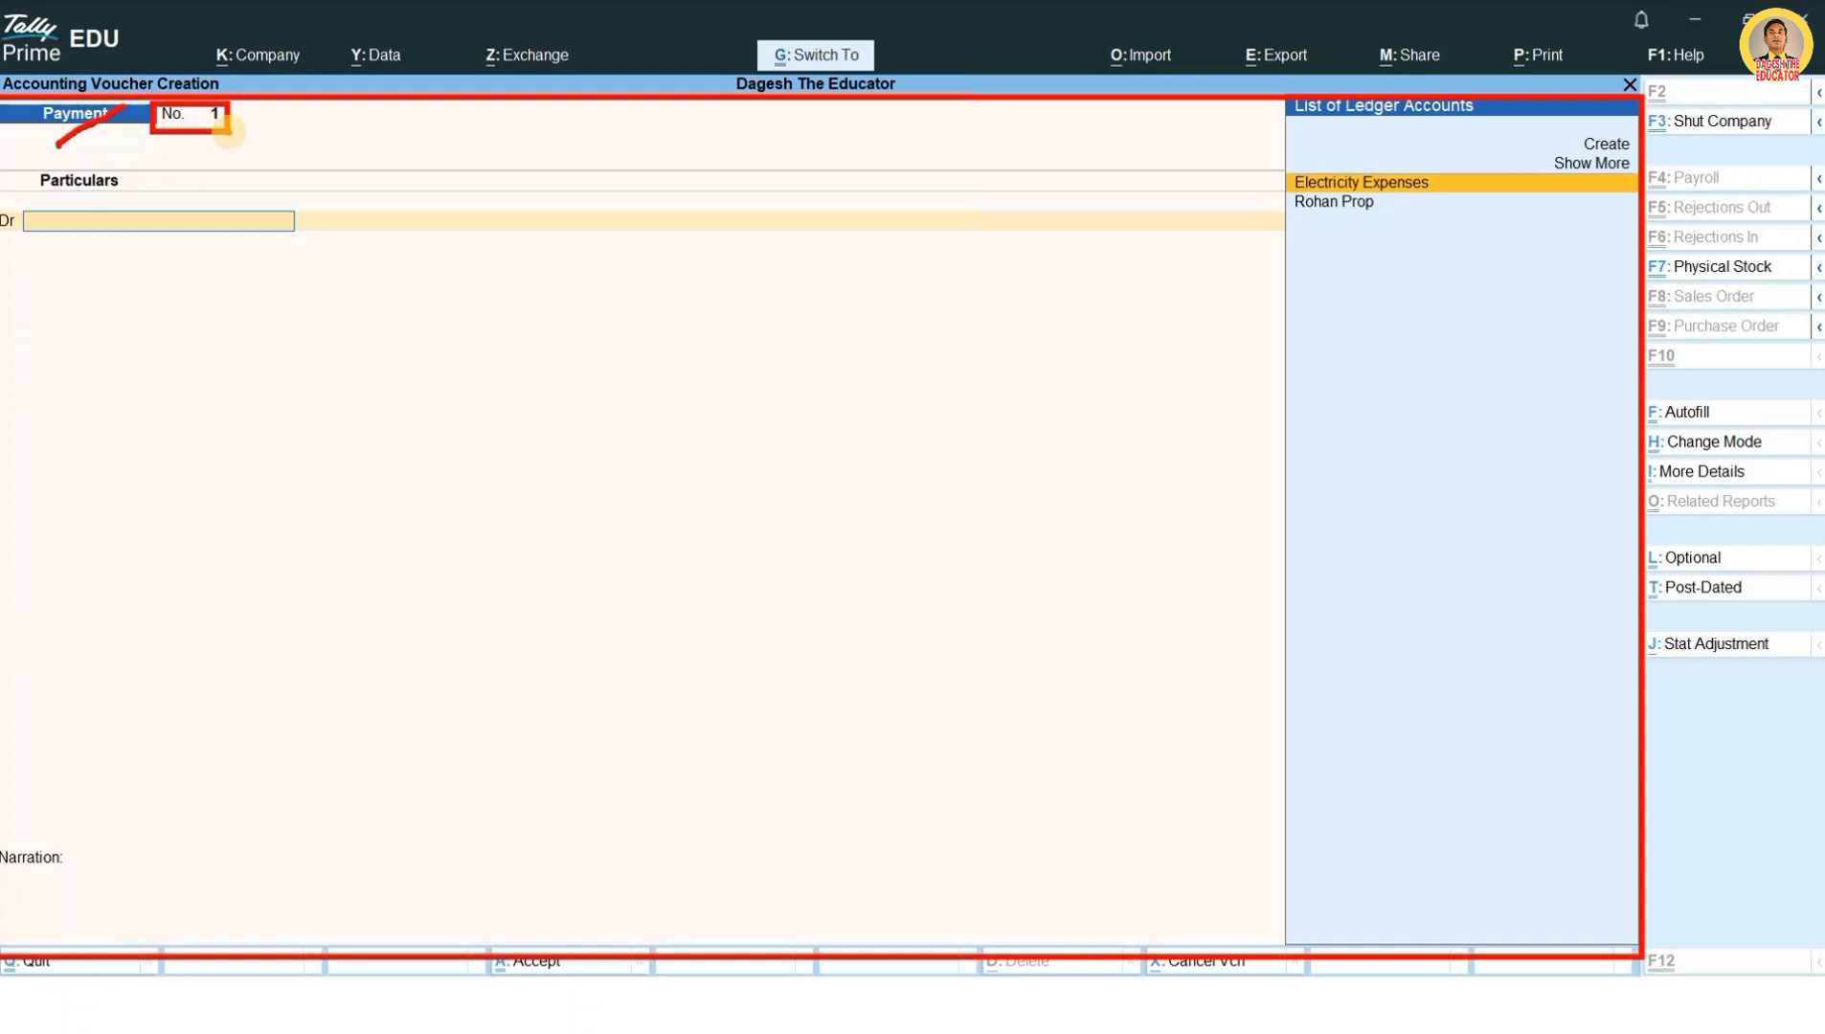
{"action": "key", "text": "Escape"}
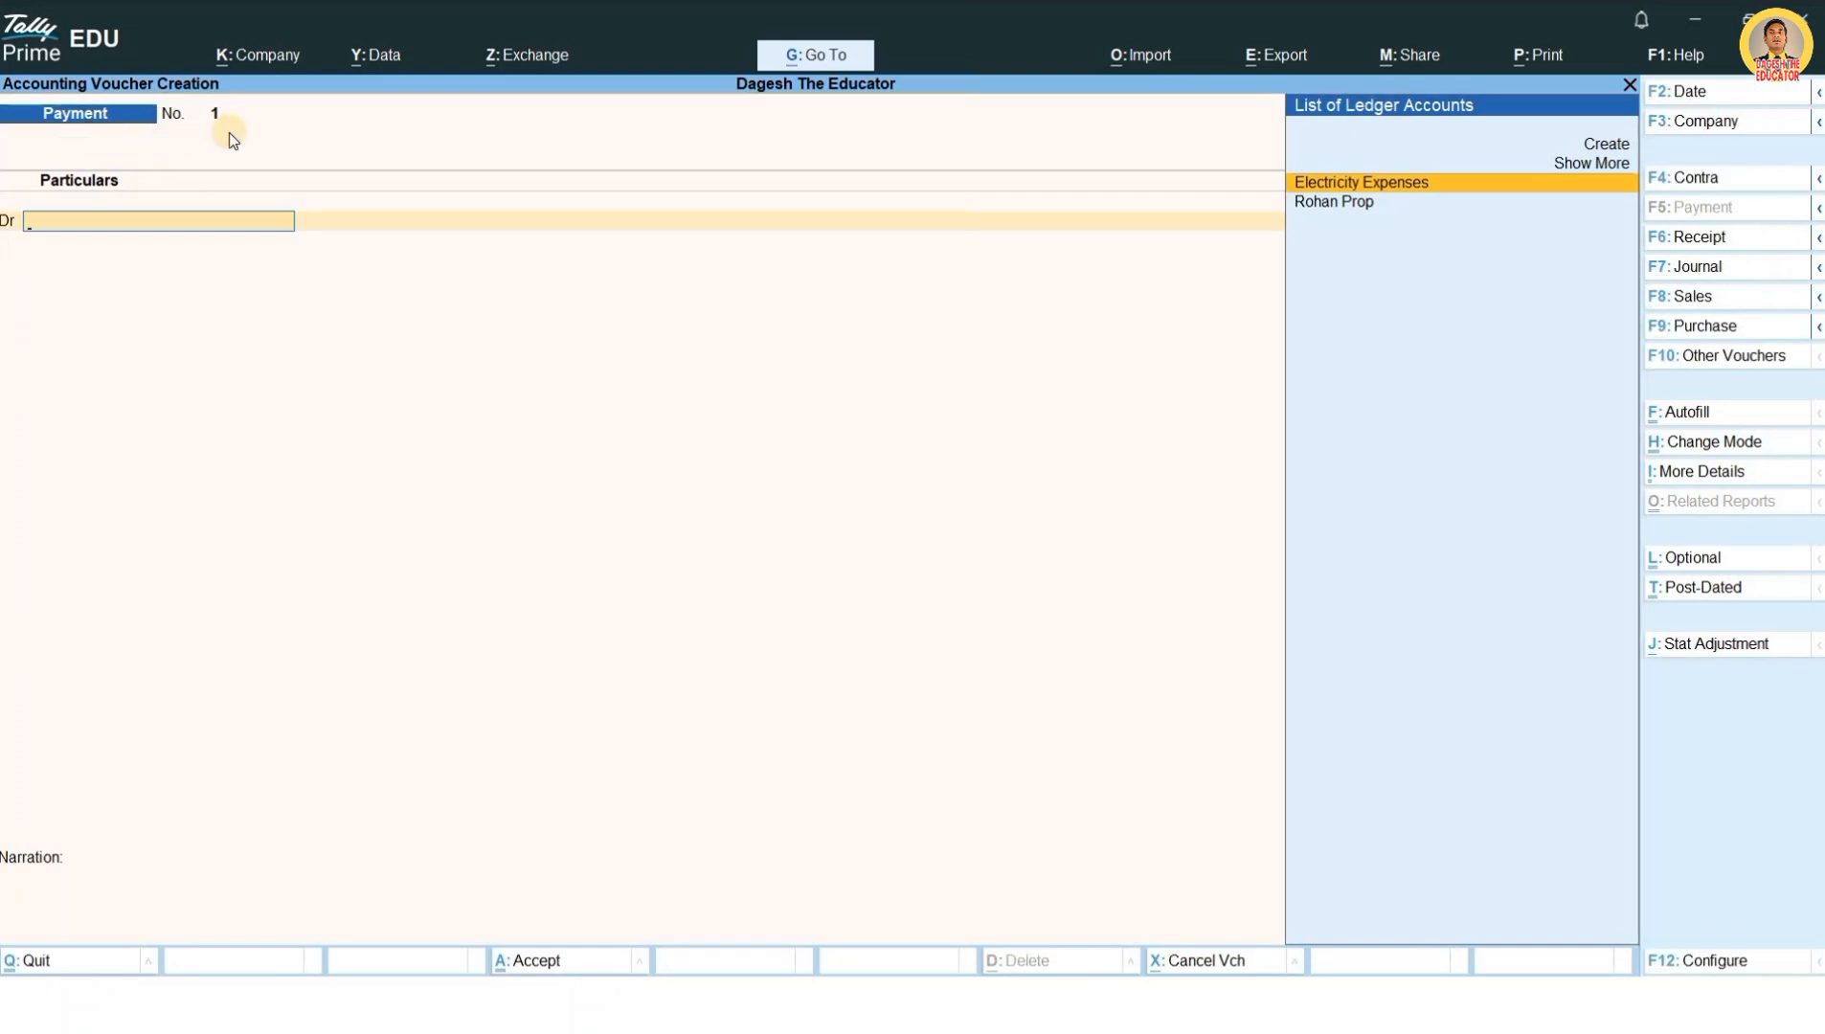
{"action": "key", "text": "ctrl+alt+d"}
Step: Check the electricity bill transaction in the exercise list and set the payment voucher's date to 02.02.25
{"action": "key", "text": "alt+Tab"}
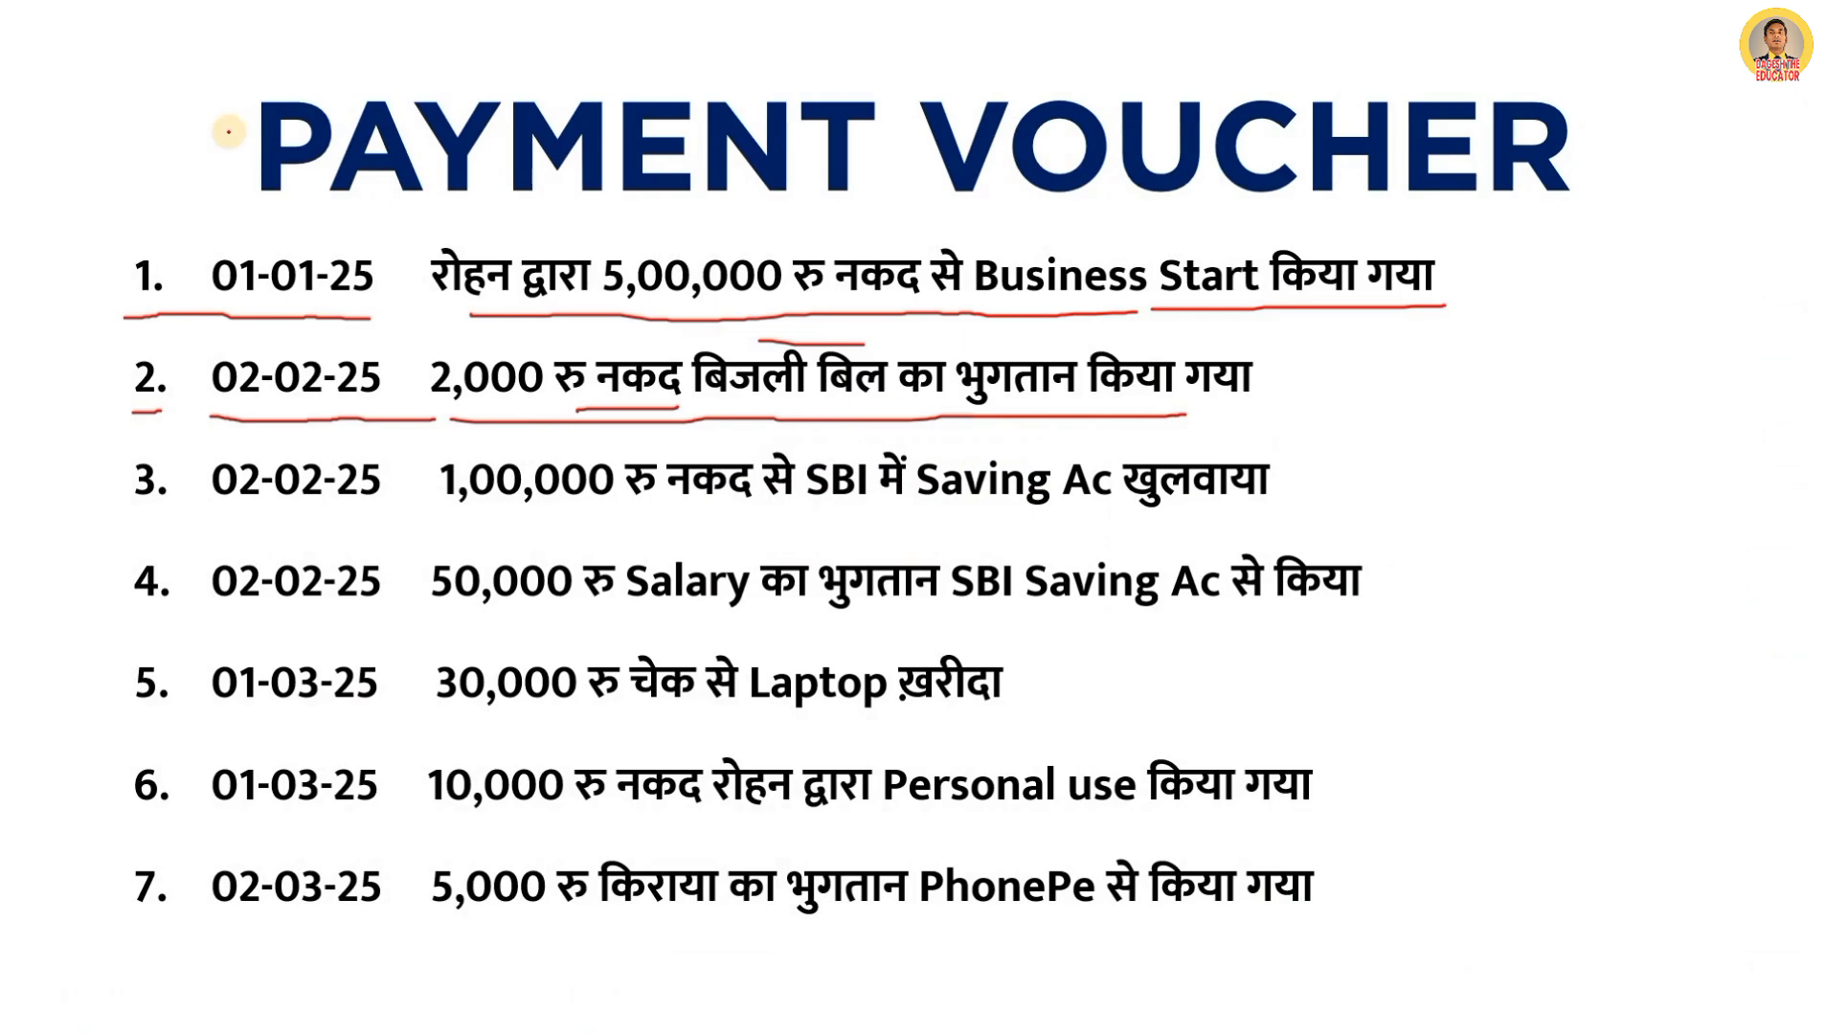
{"action": "key", "text": "alt+Tab"}
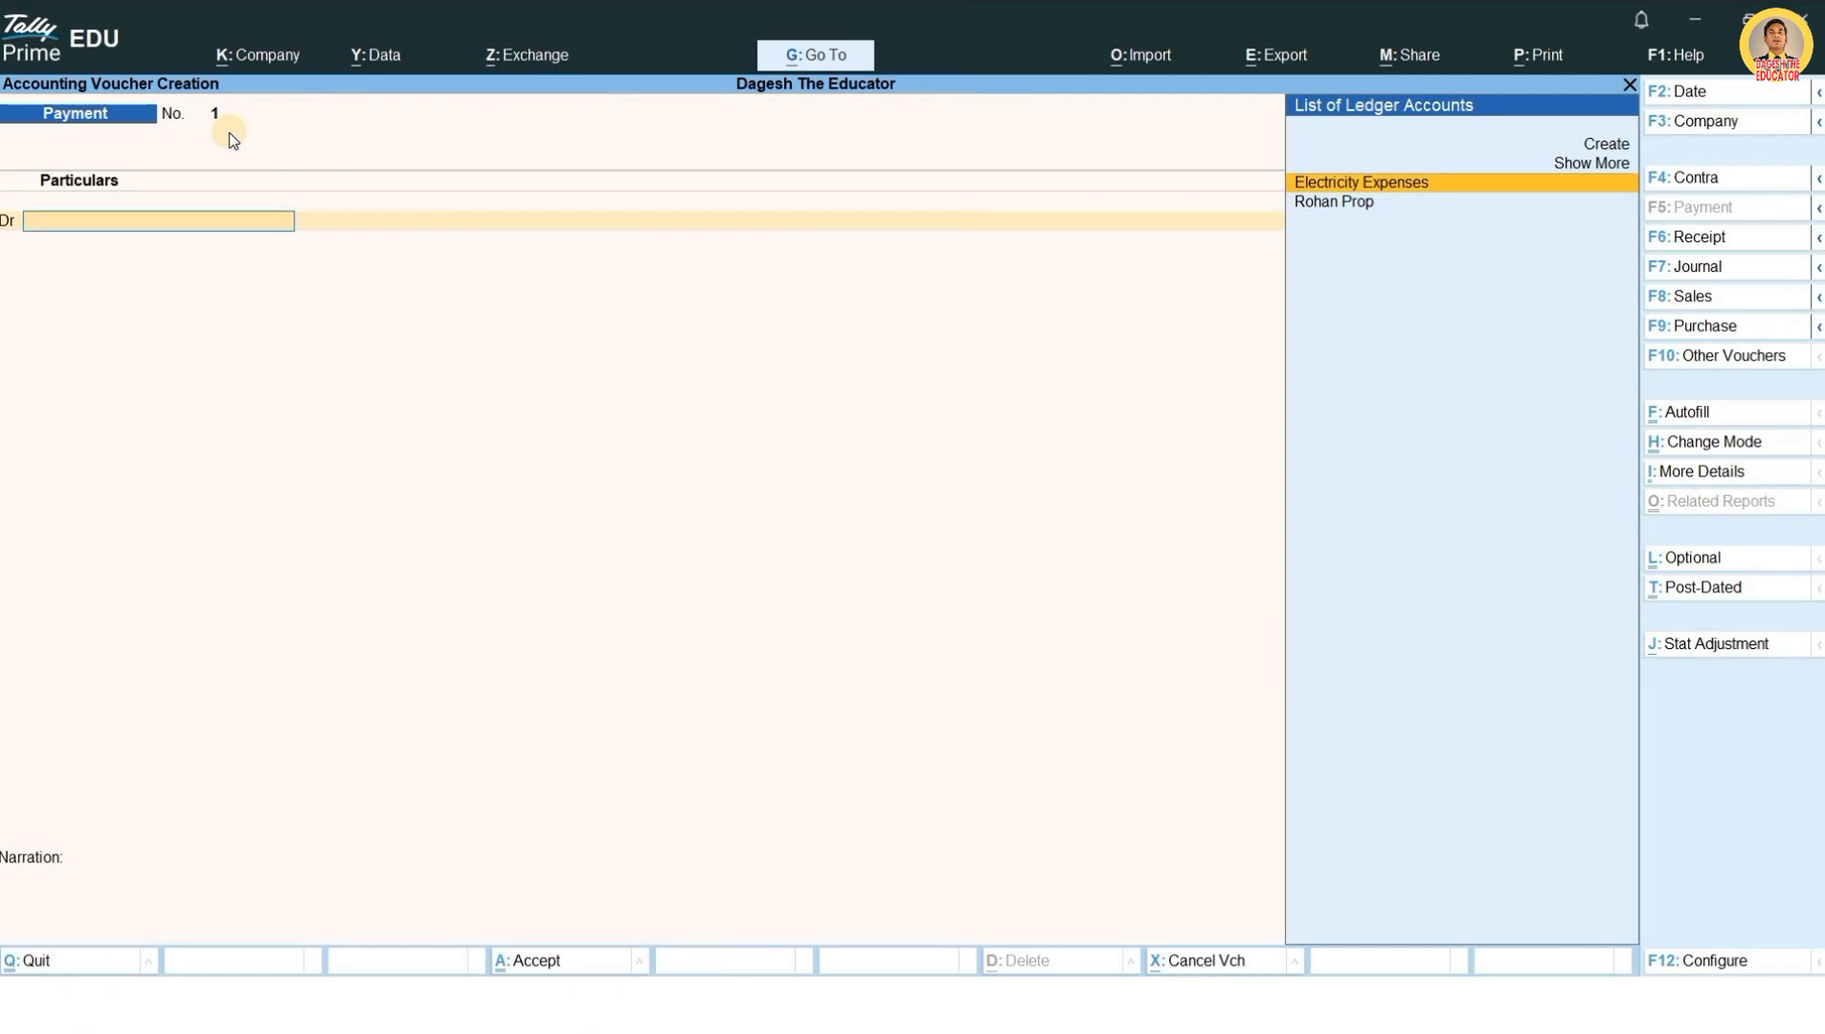
{"action": "type", "text": "0"}
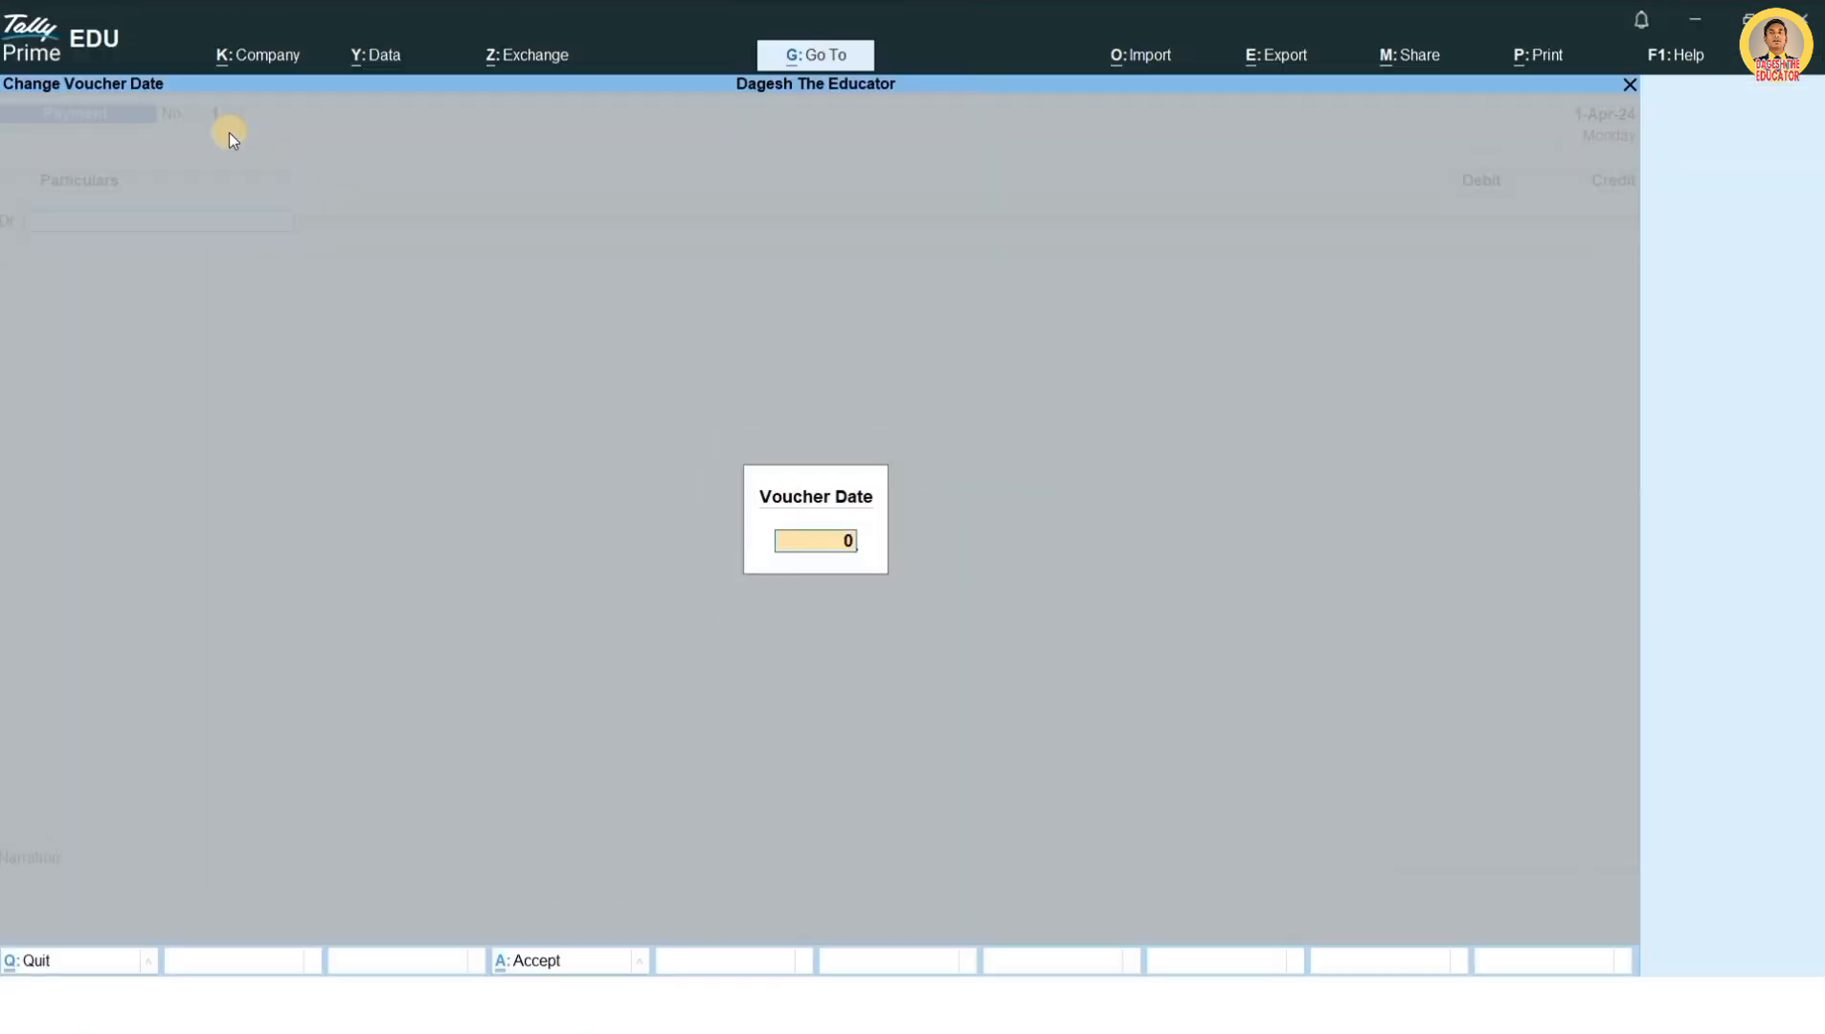
{"action": "type", "text": "2.02.25"}
{"action": "key", "text": "Return"}
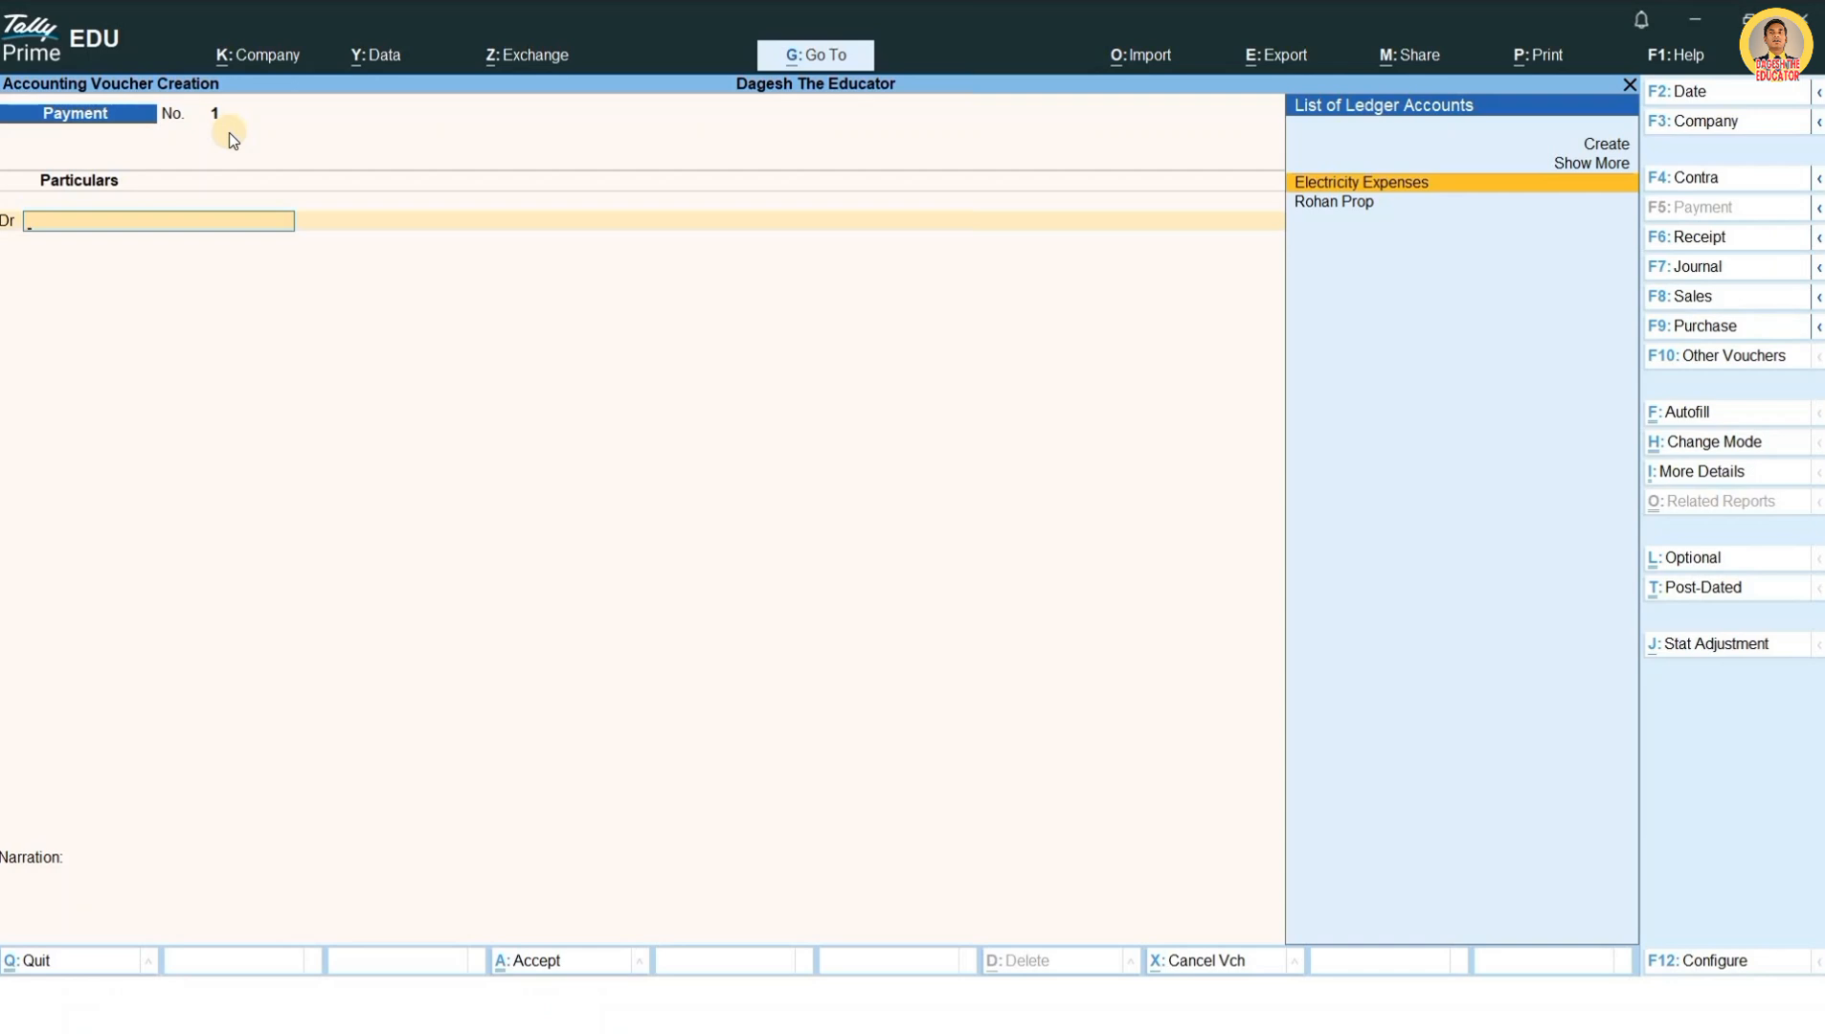
Step: Debit Electricity Expenses with 2000 and credit Cash with 2,000.00 in the payment voucher, leaving the narration empty
{"action": "key", "text": "Return"}
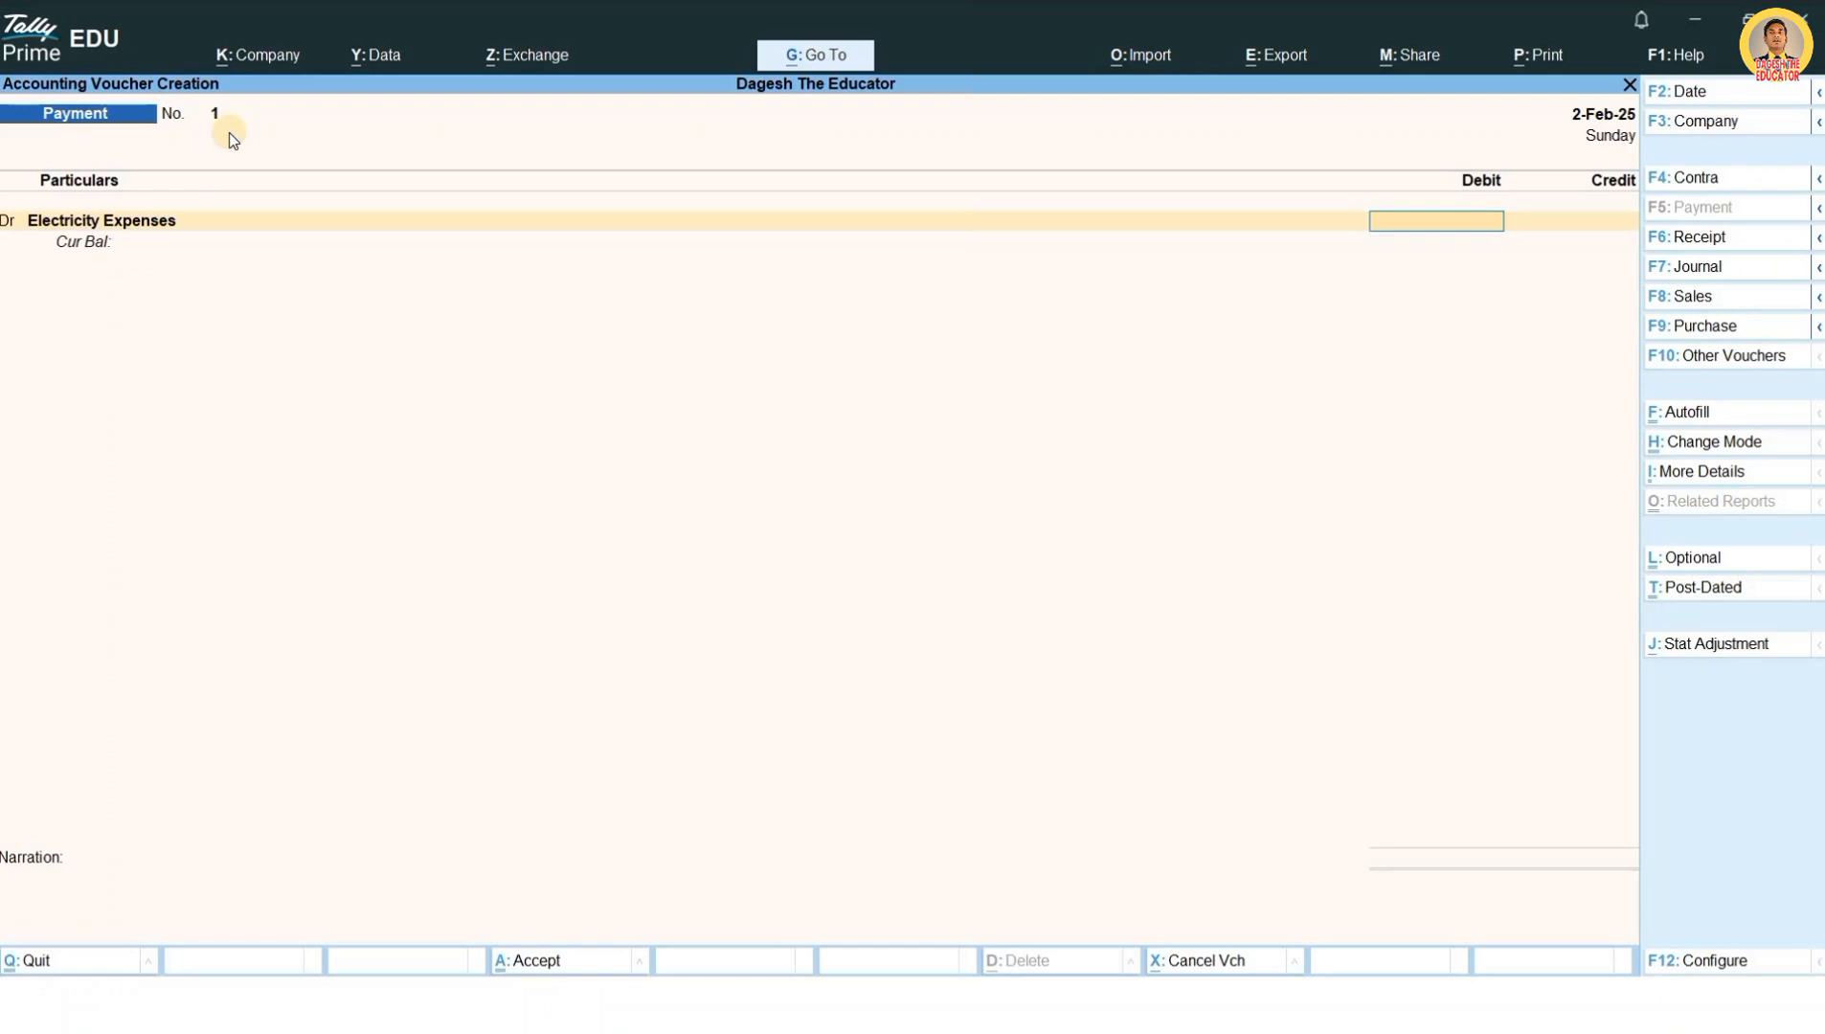
{"action": "type", "text": "2000"}
{"action": "key", "text": "Return"}
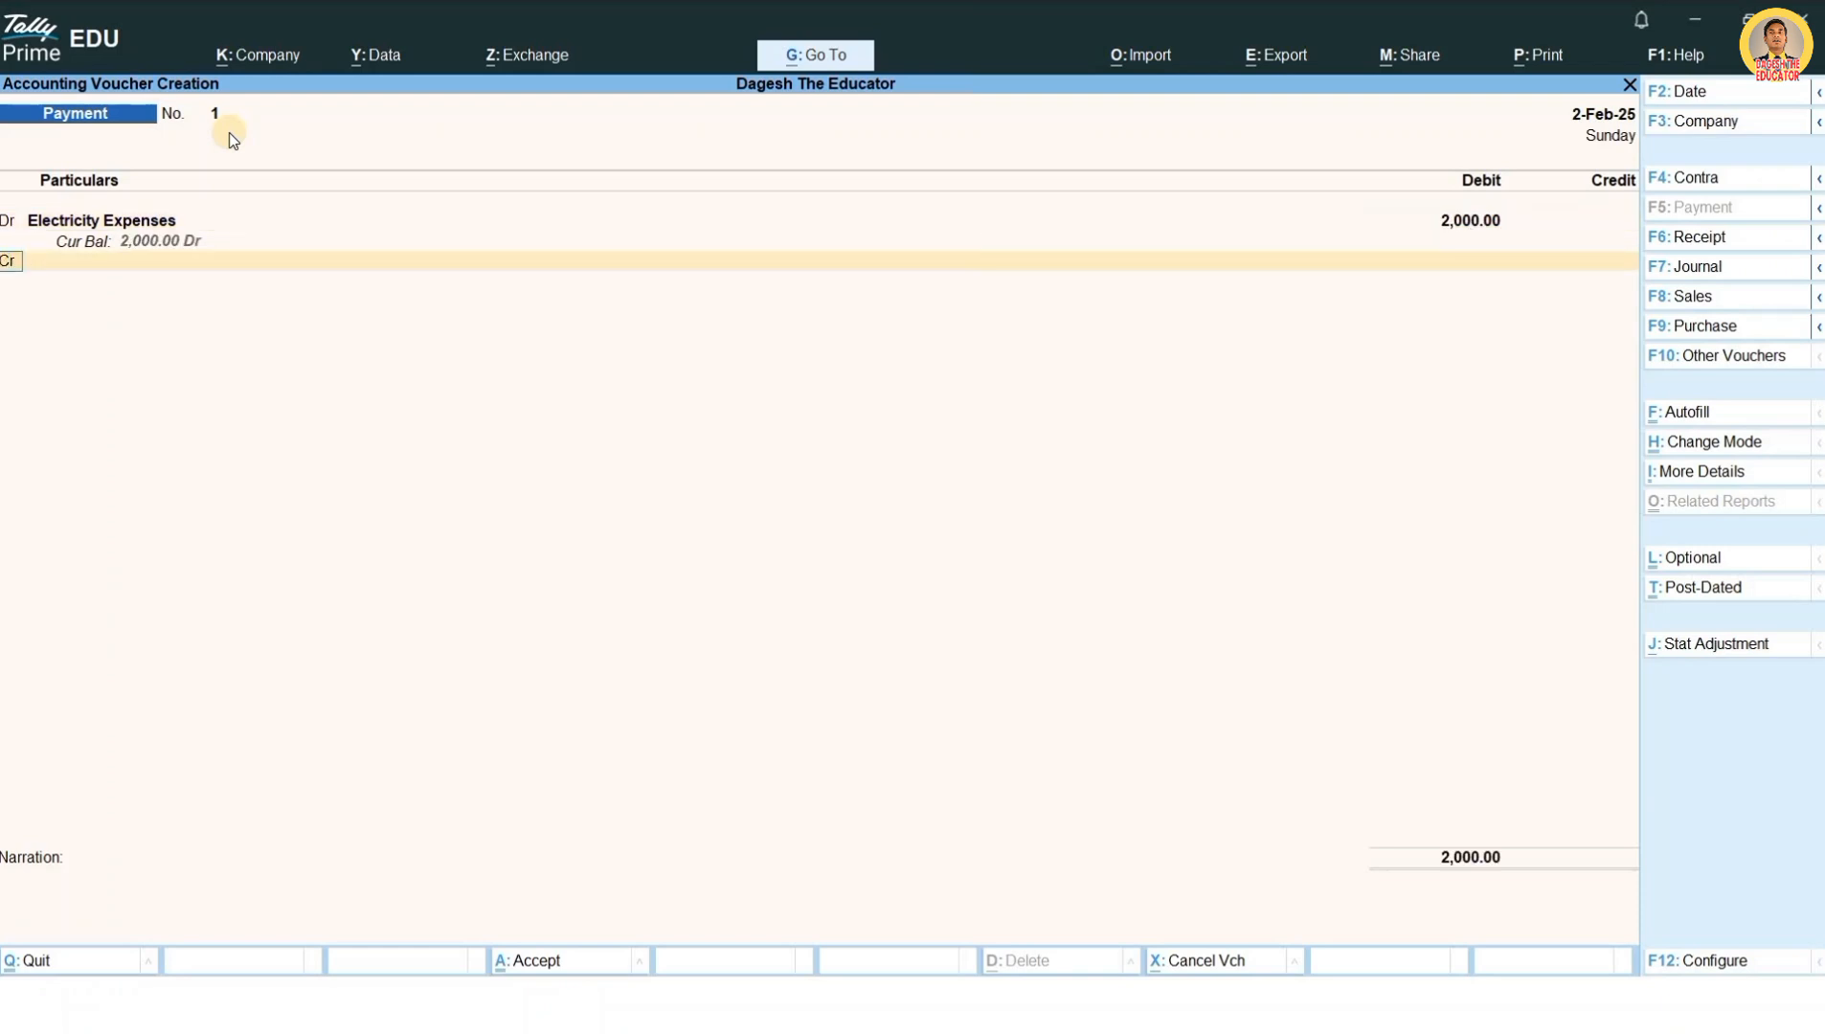
{"action": "key", "text": "Return"}
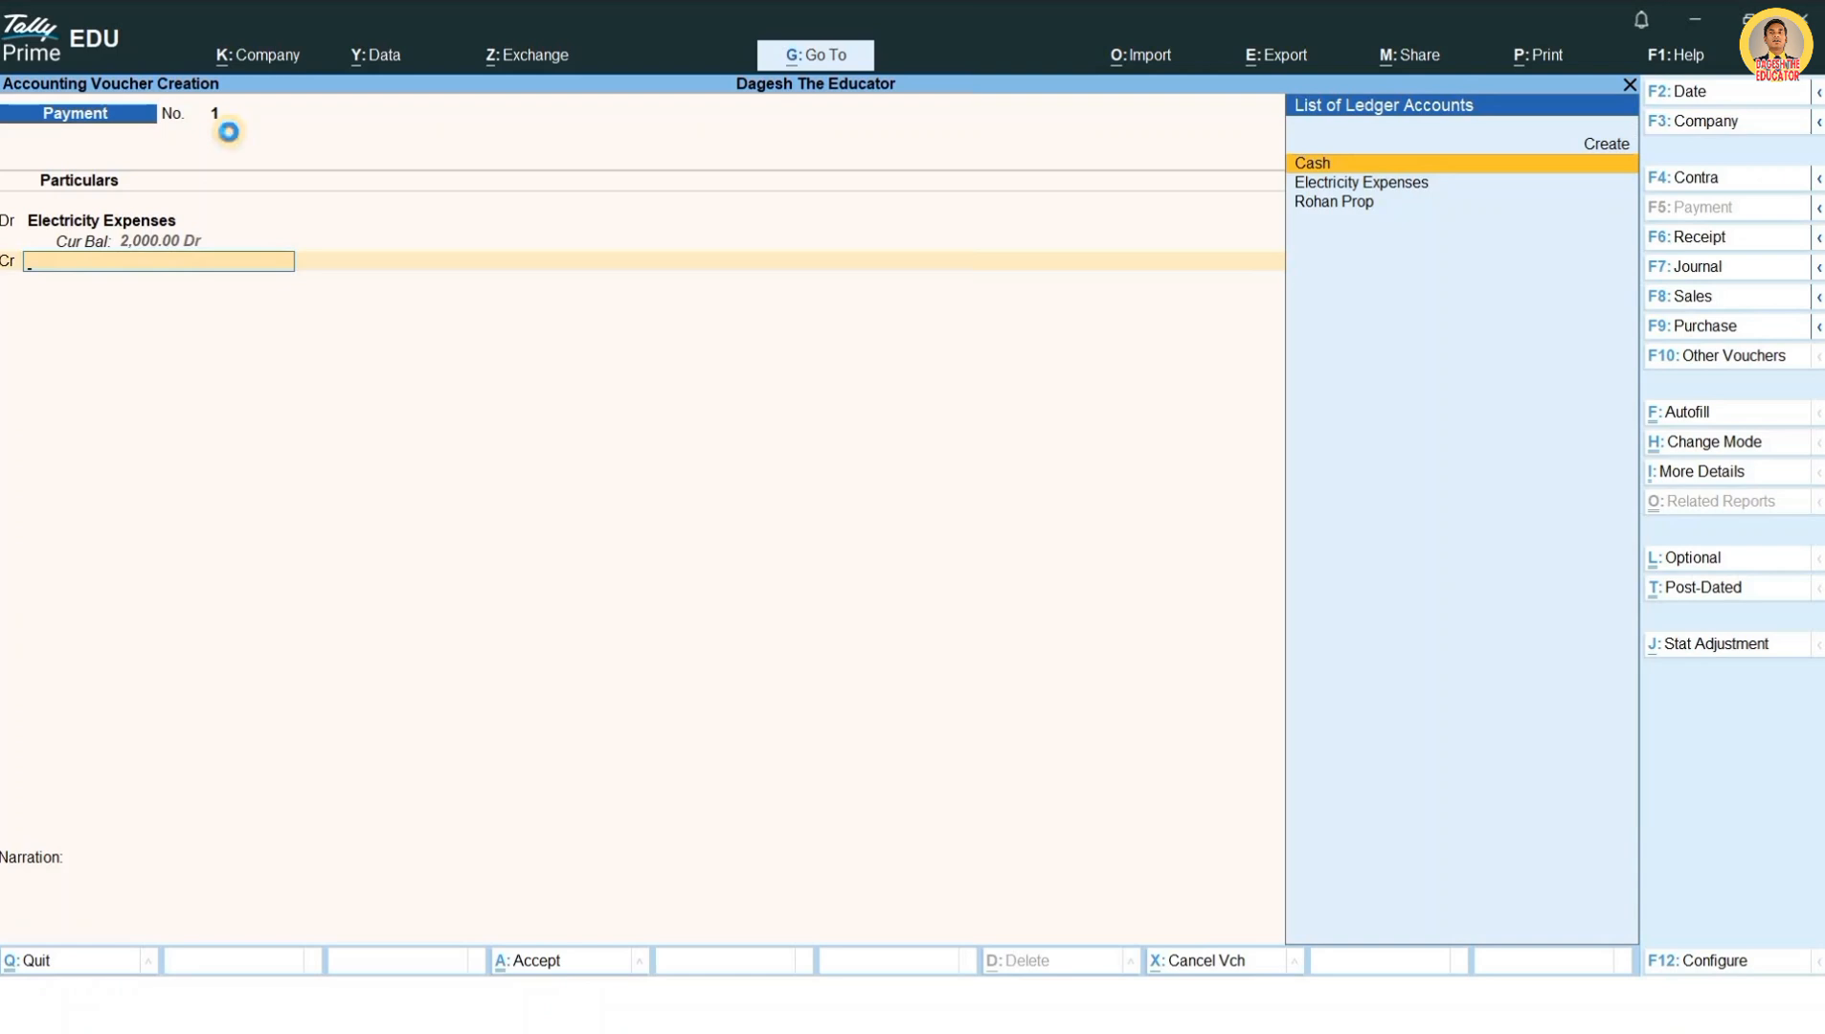
{"action": "key", "text": "Return"}
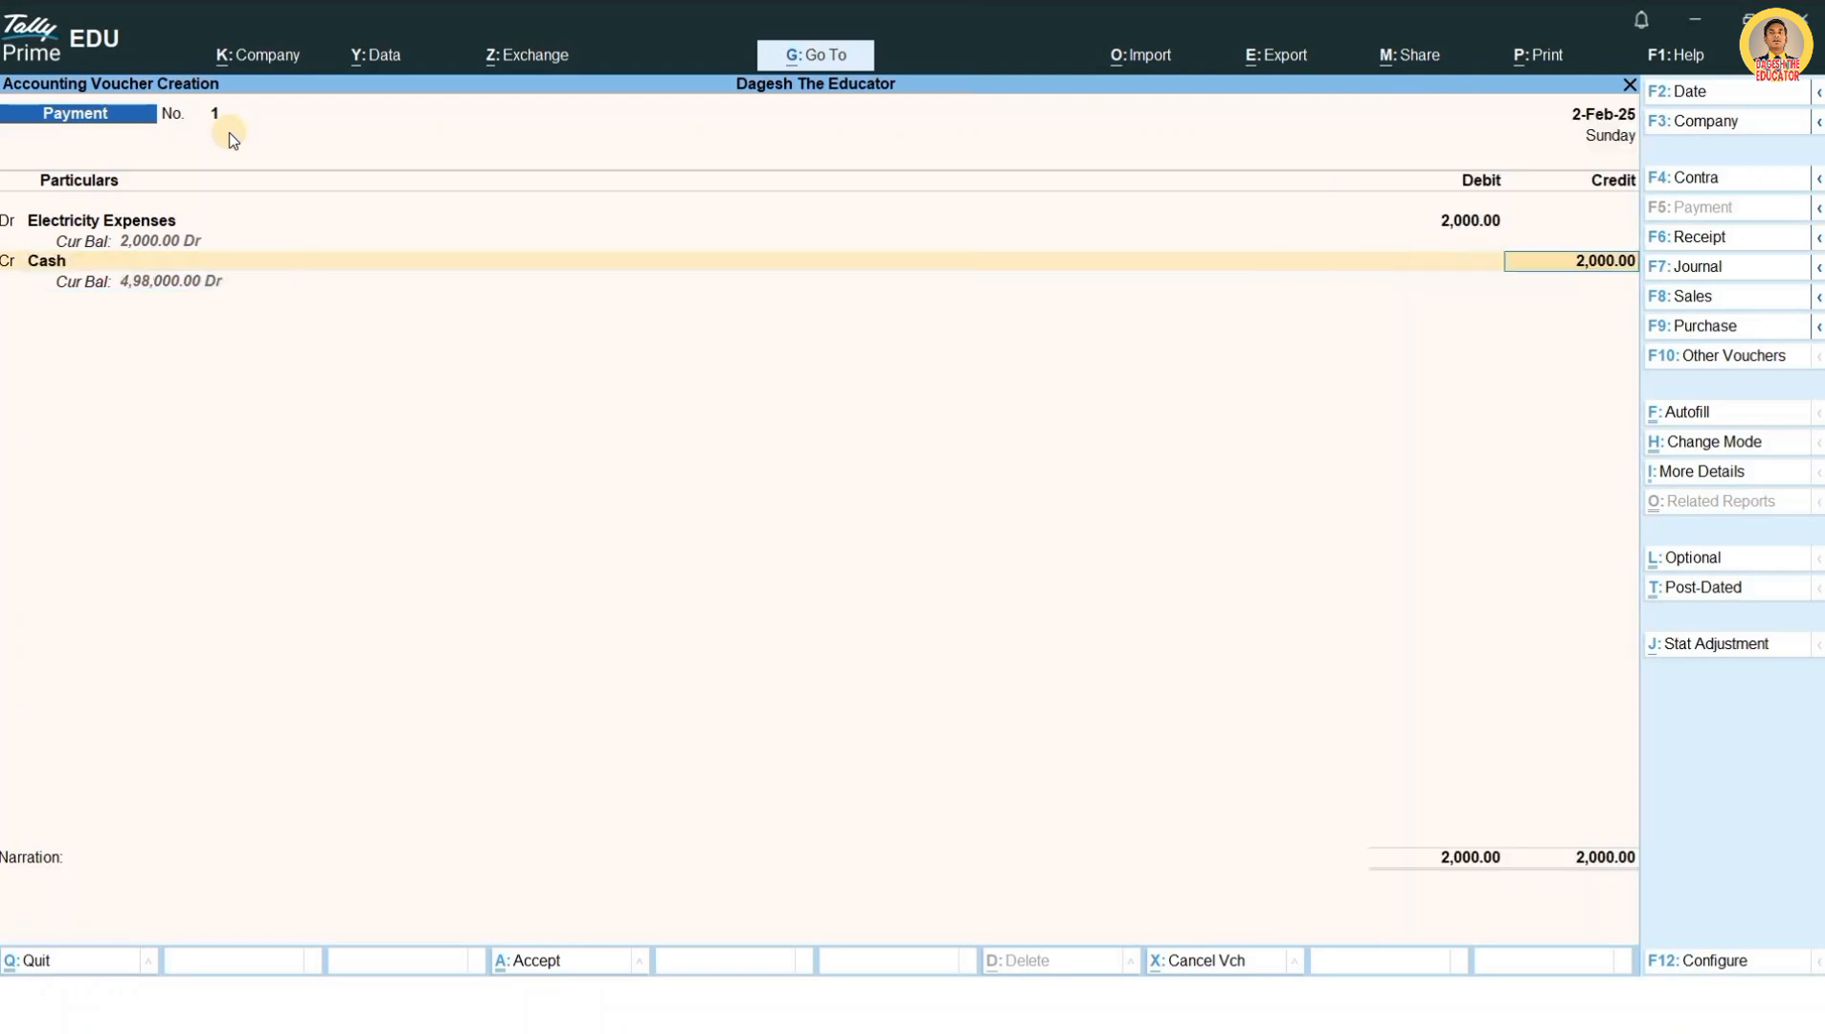
{"action": "key", "text": "Return"}
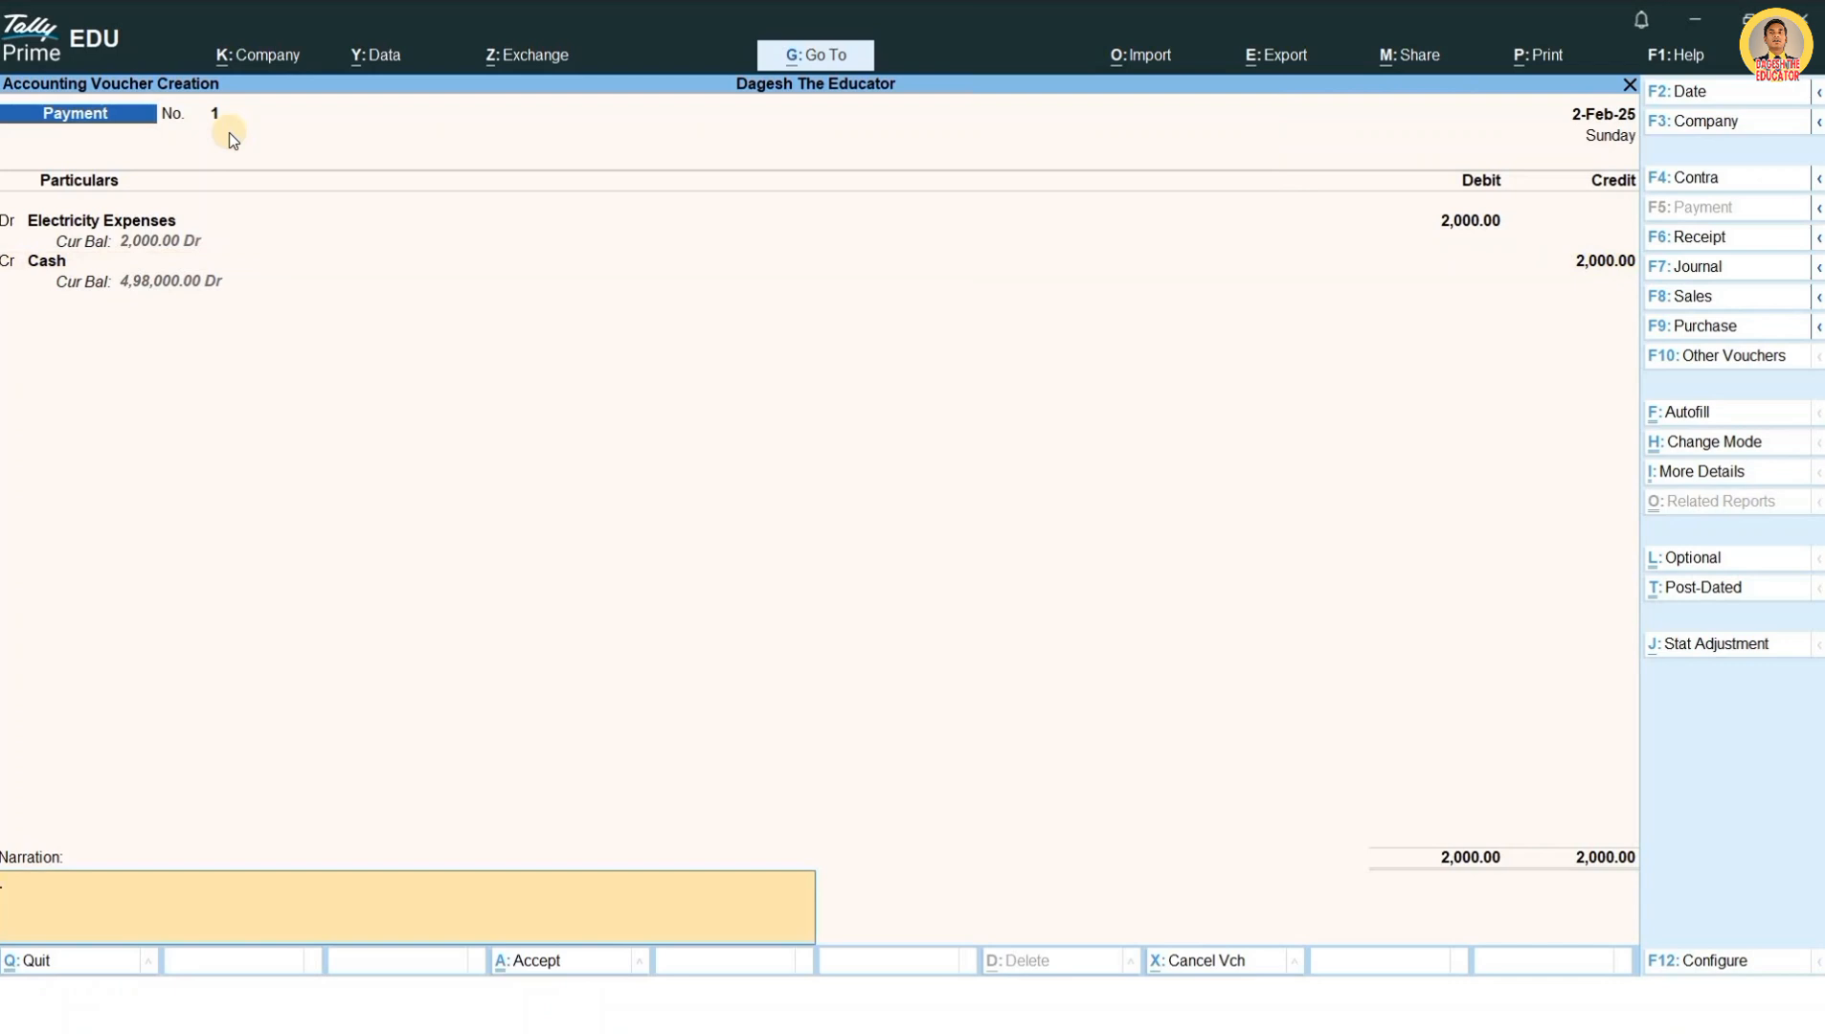
{"action": "key", "text": "ctrl"}
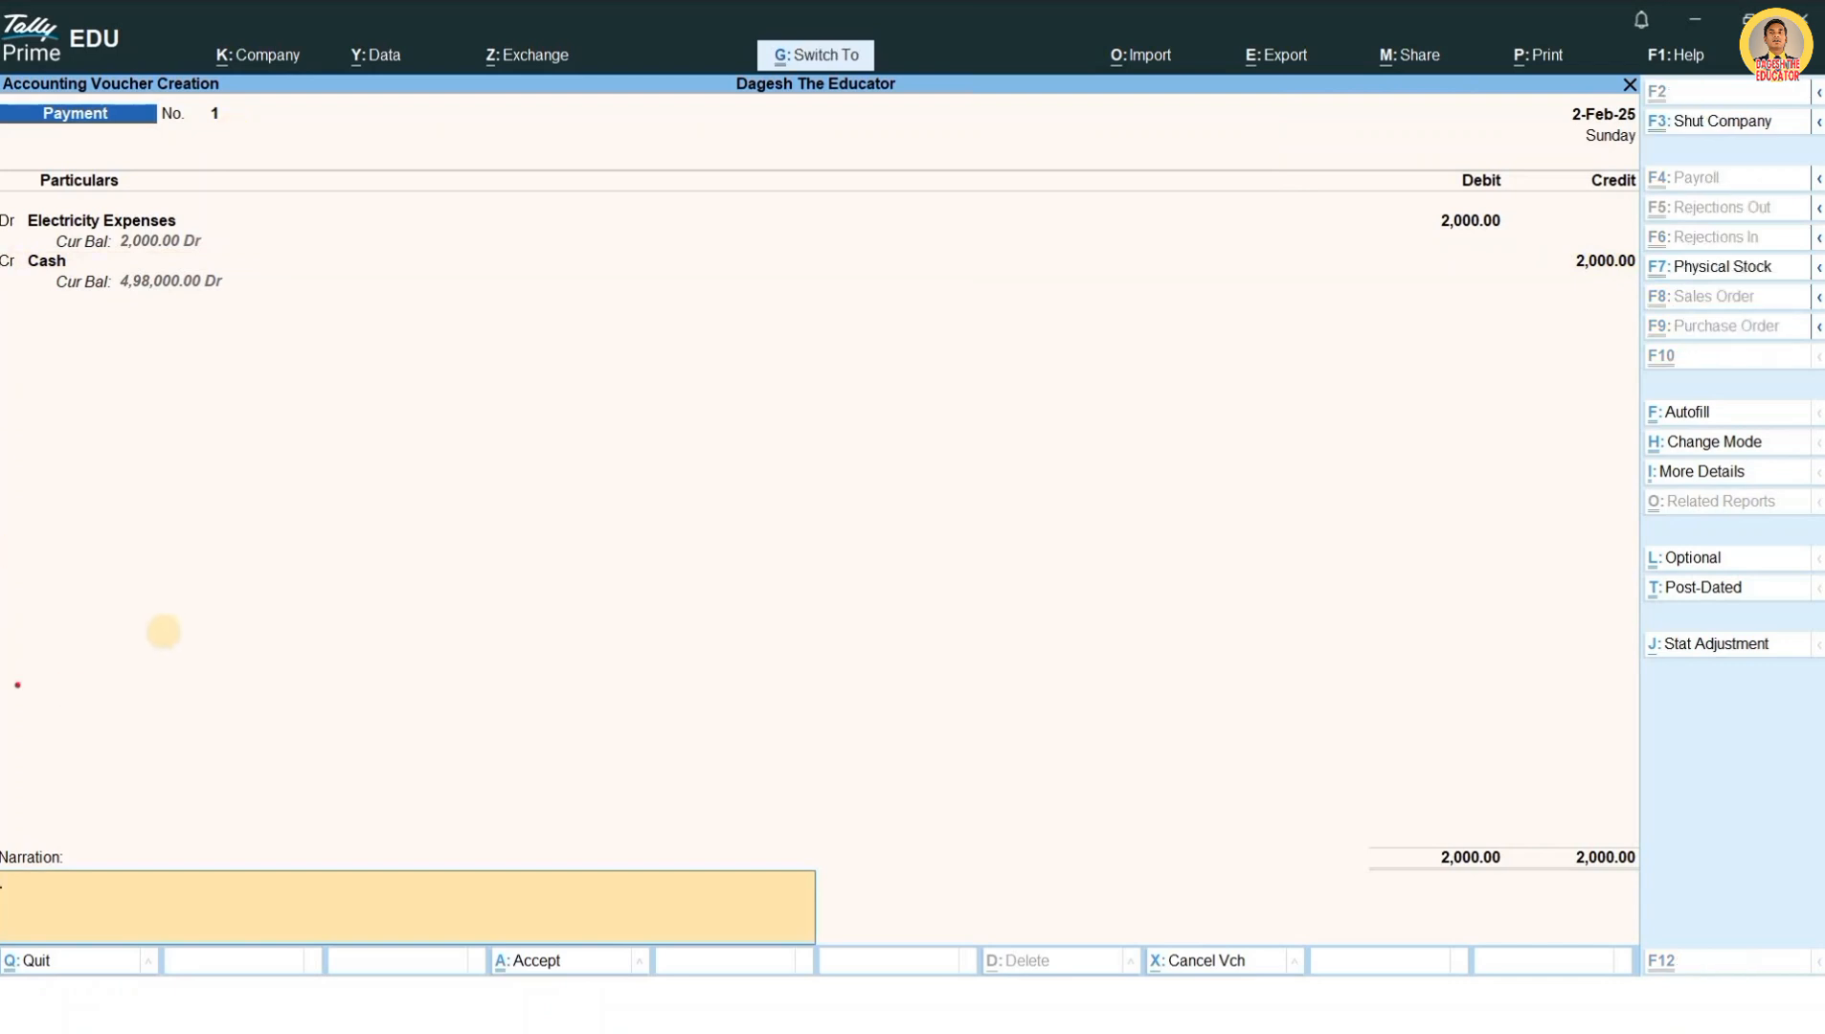
Step: Enter the narration "being electricity bill paid of month" in the electricity payment voucher and save it
{"action": "mouse_move", "coordinate": [3, 839]}
{"action": "left_mouse_down"}
{"action": "mouse_move", "coordinate": [326, 944]}
{"action": "mouse_move", "coordinate": [717, 973]}
{"action": "mouse_move", "coordinate": [829, 961]}
{"action": "mouse_move", "coordinate": [829, 945]}
{"action": "left_mouse_up"}
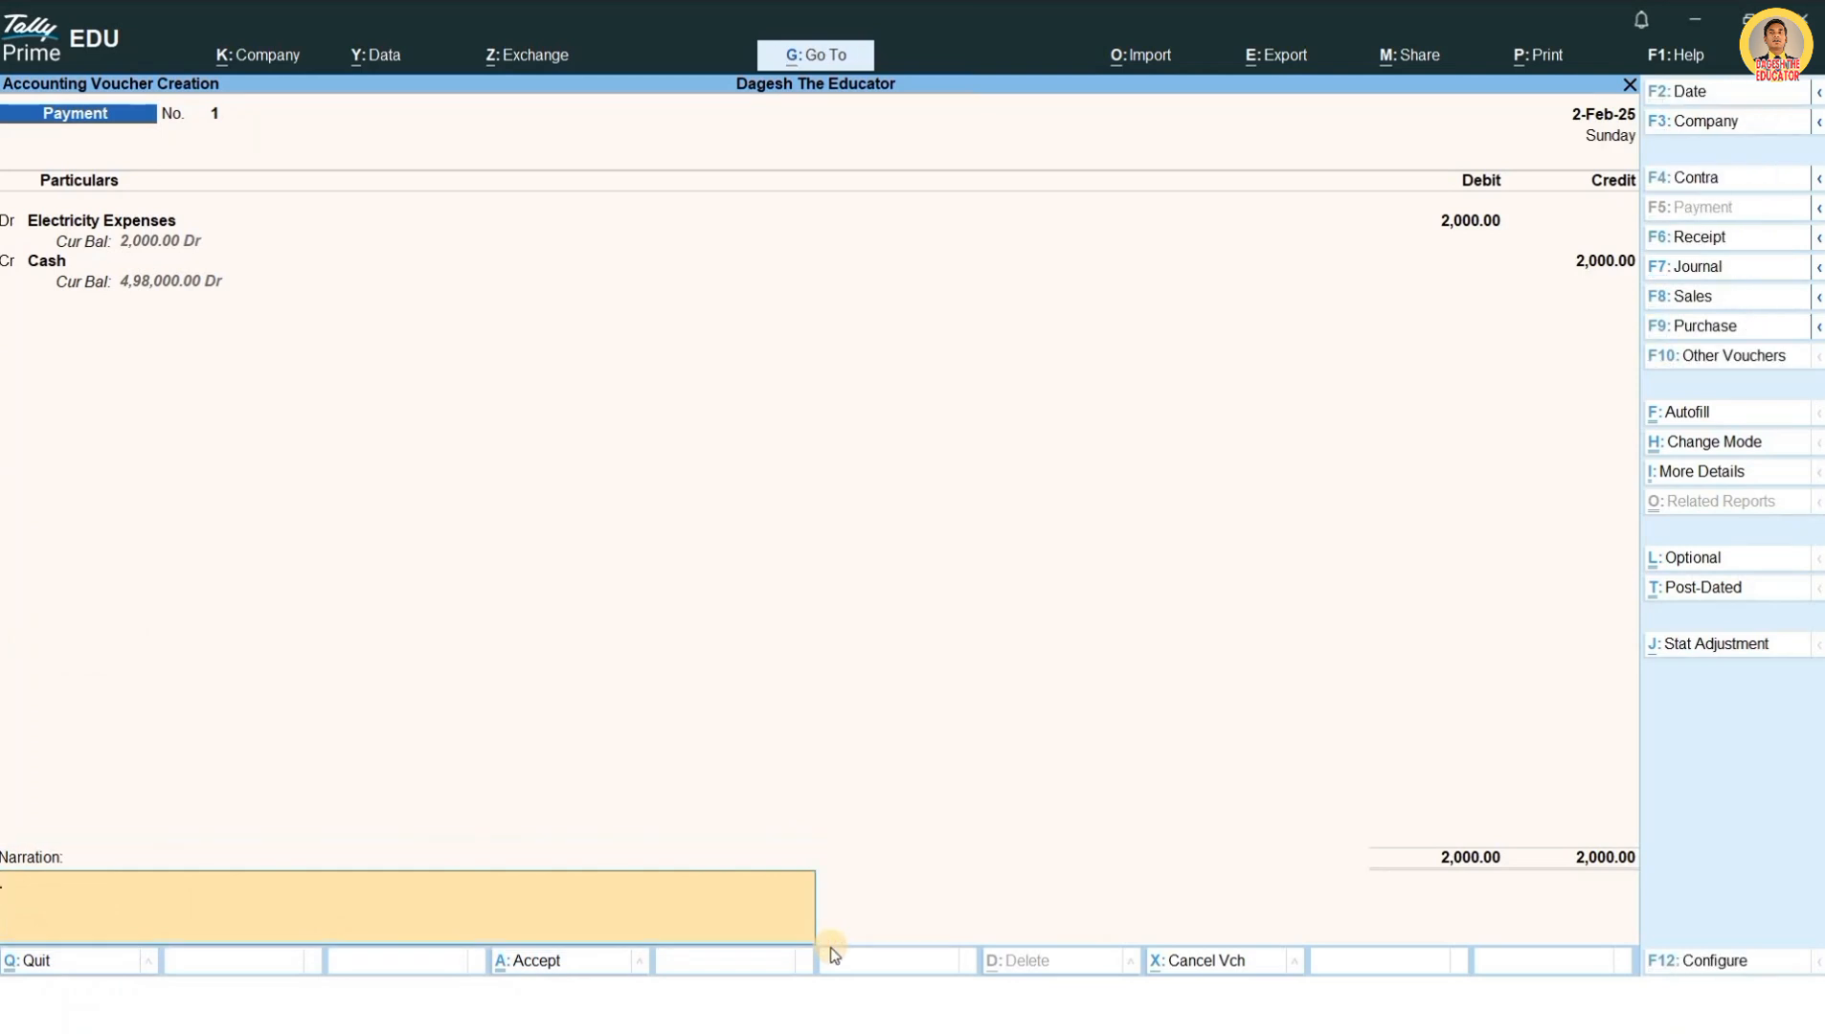
{"action": "type", "text": "being electricity bill paid of o"}
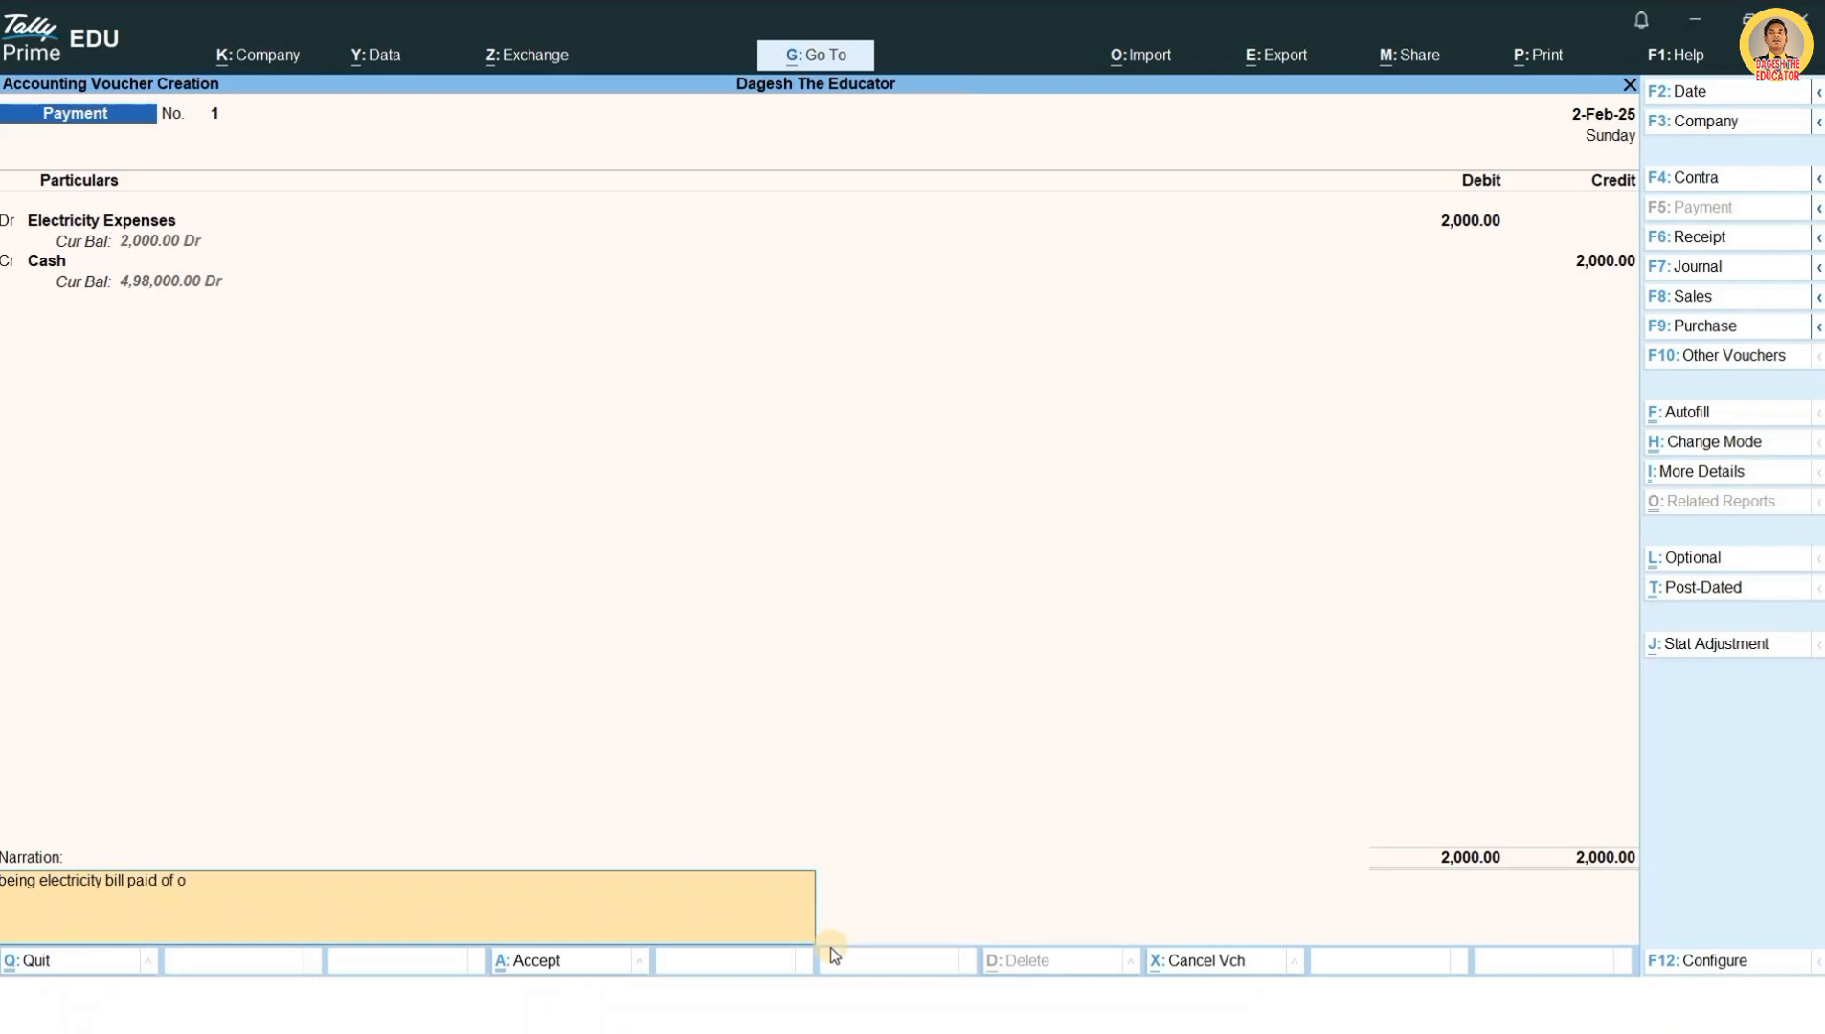
{"action": "key", "text": "BackSpace"}
{"action": "type", "text": "month"}
{"action": "key", "text": "Return"}
{"action": "key", "text": "Return"}
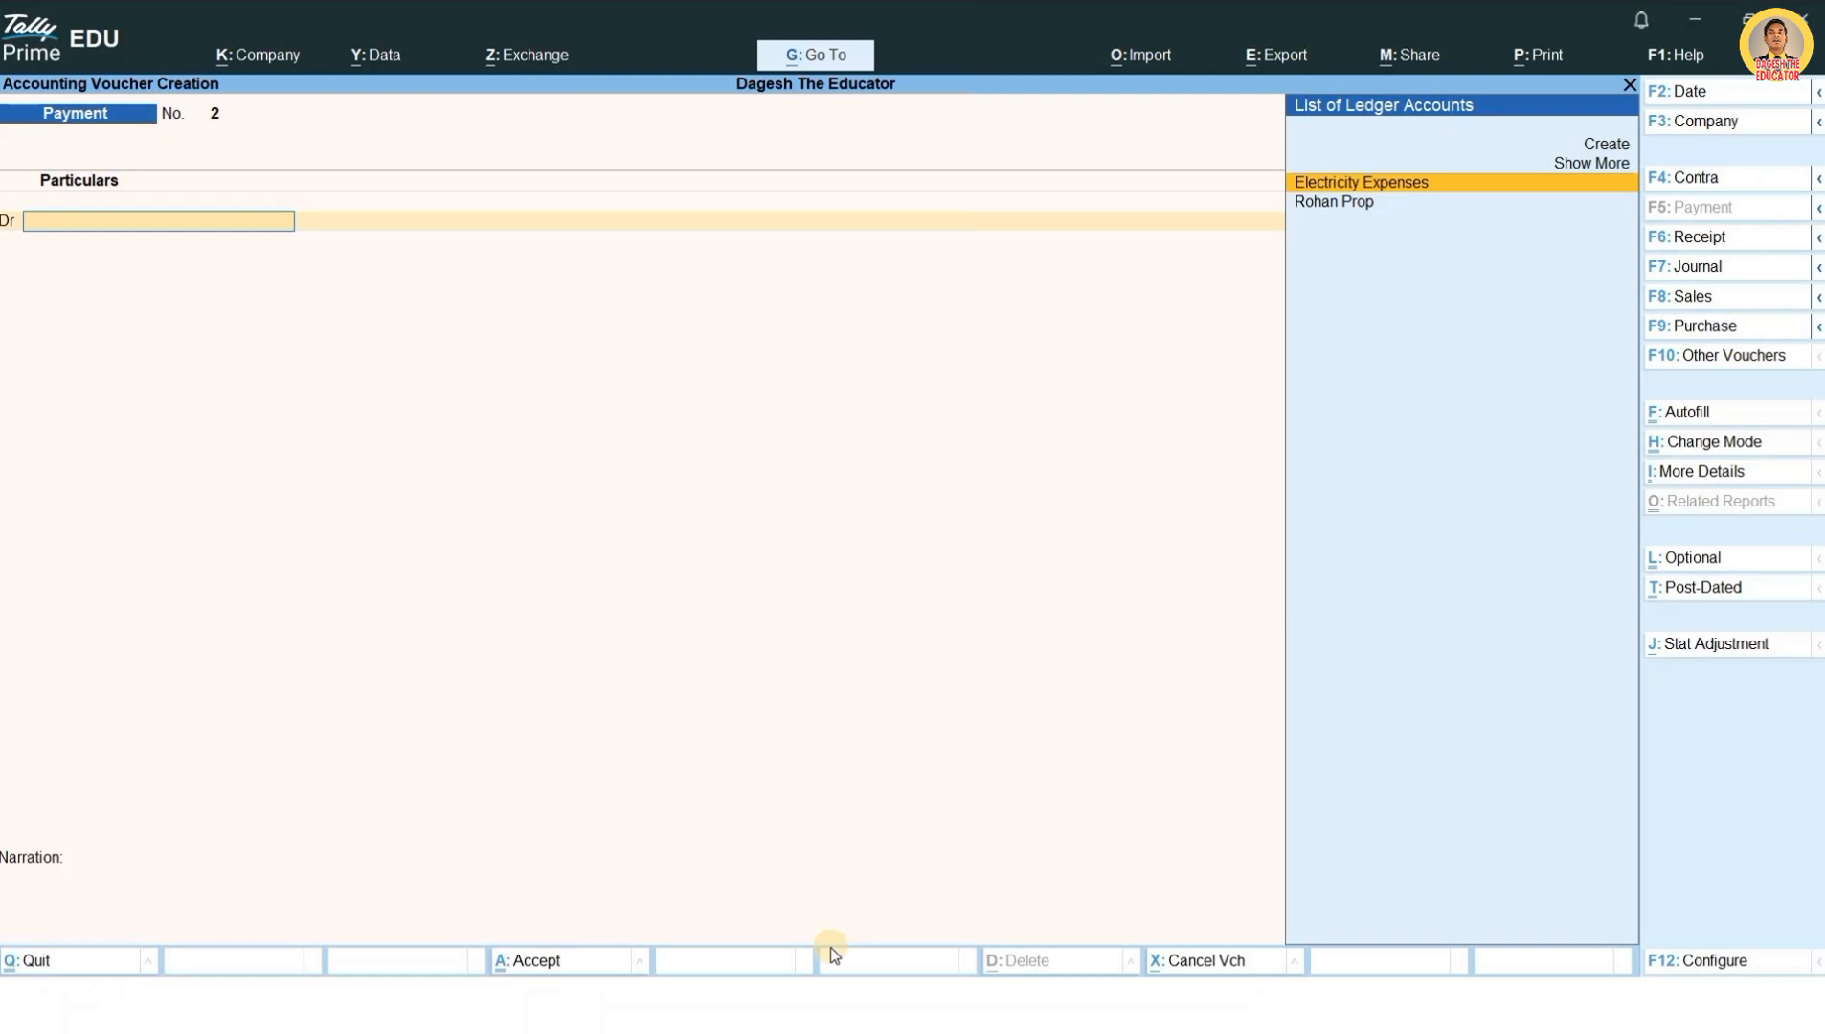
Step: Leave voucher entry and examine the Balance Sheet in detailed view for the effect of the electricity payment on cash
{"action": "key", "text": "Escape"}
{"action": "key", "text": "Return"}
{"action": "key", "text": "Down"}
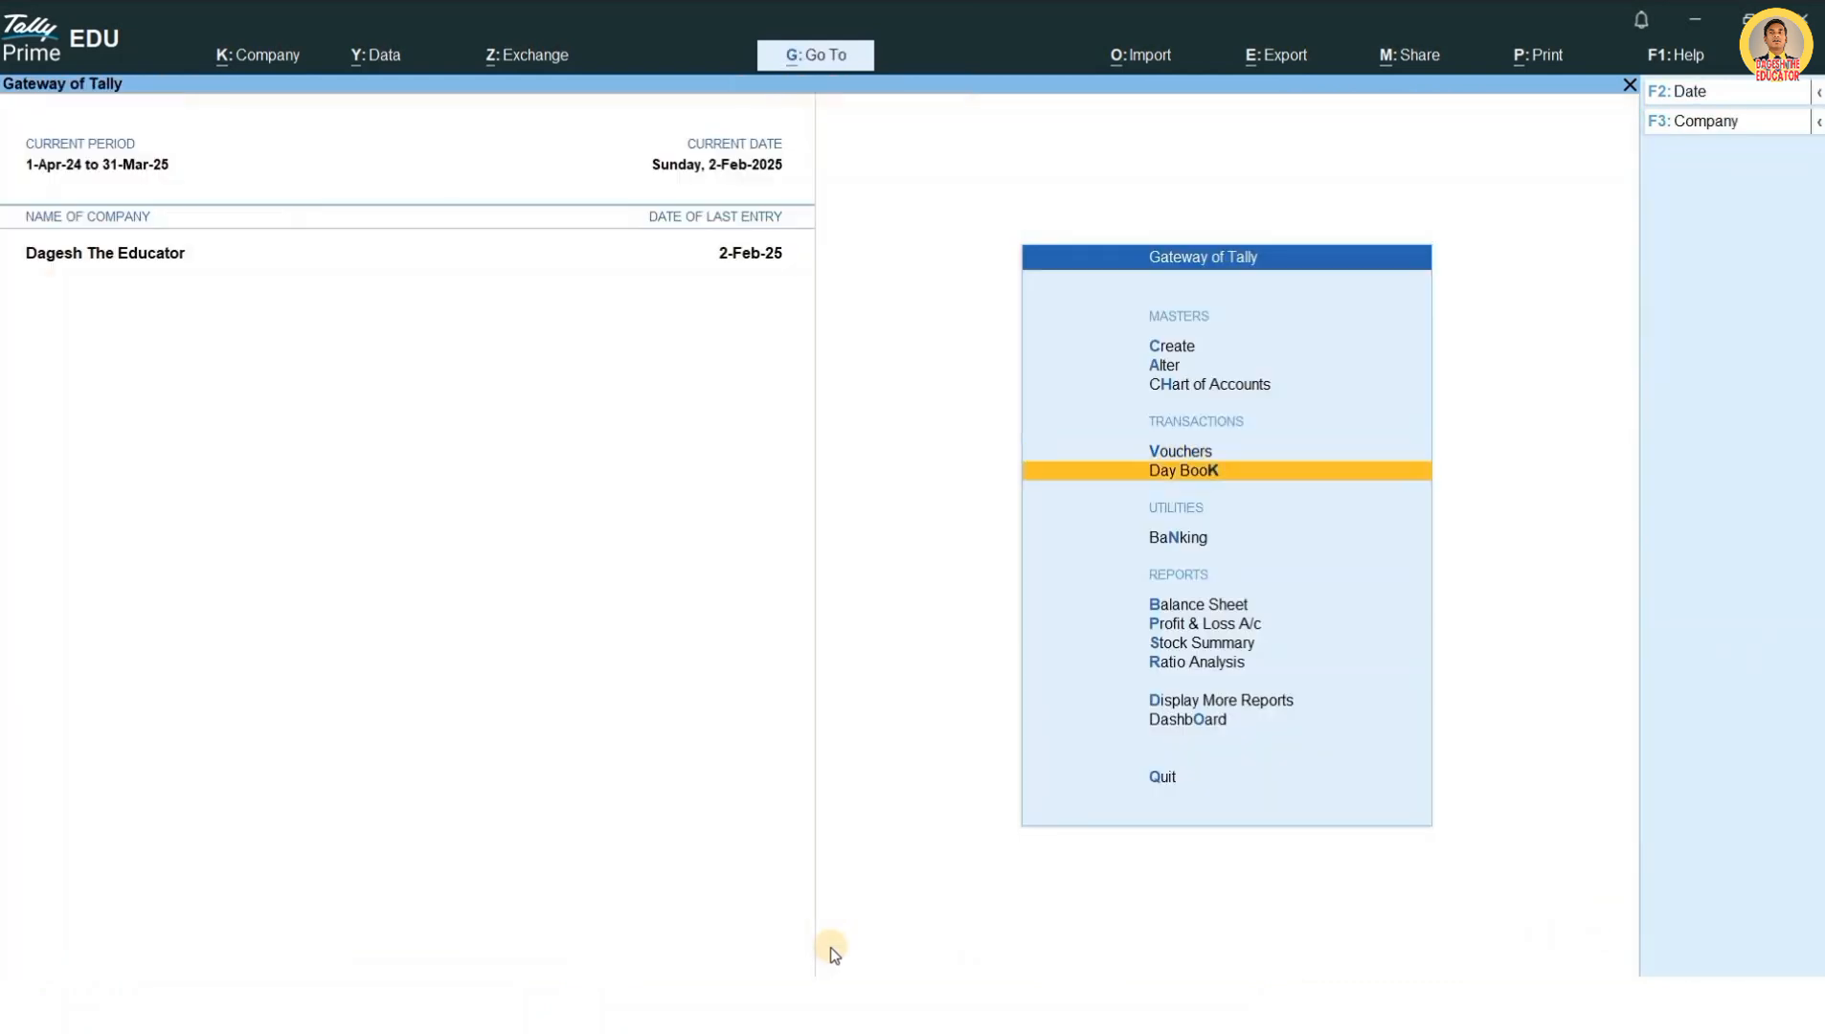
{"action": "key", "text": "Down"}
{"action": "key", "text": "Down"}
{"action": "key", "text": "Return"}
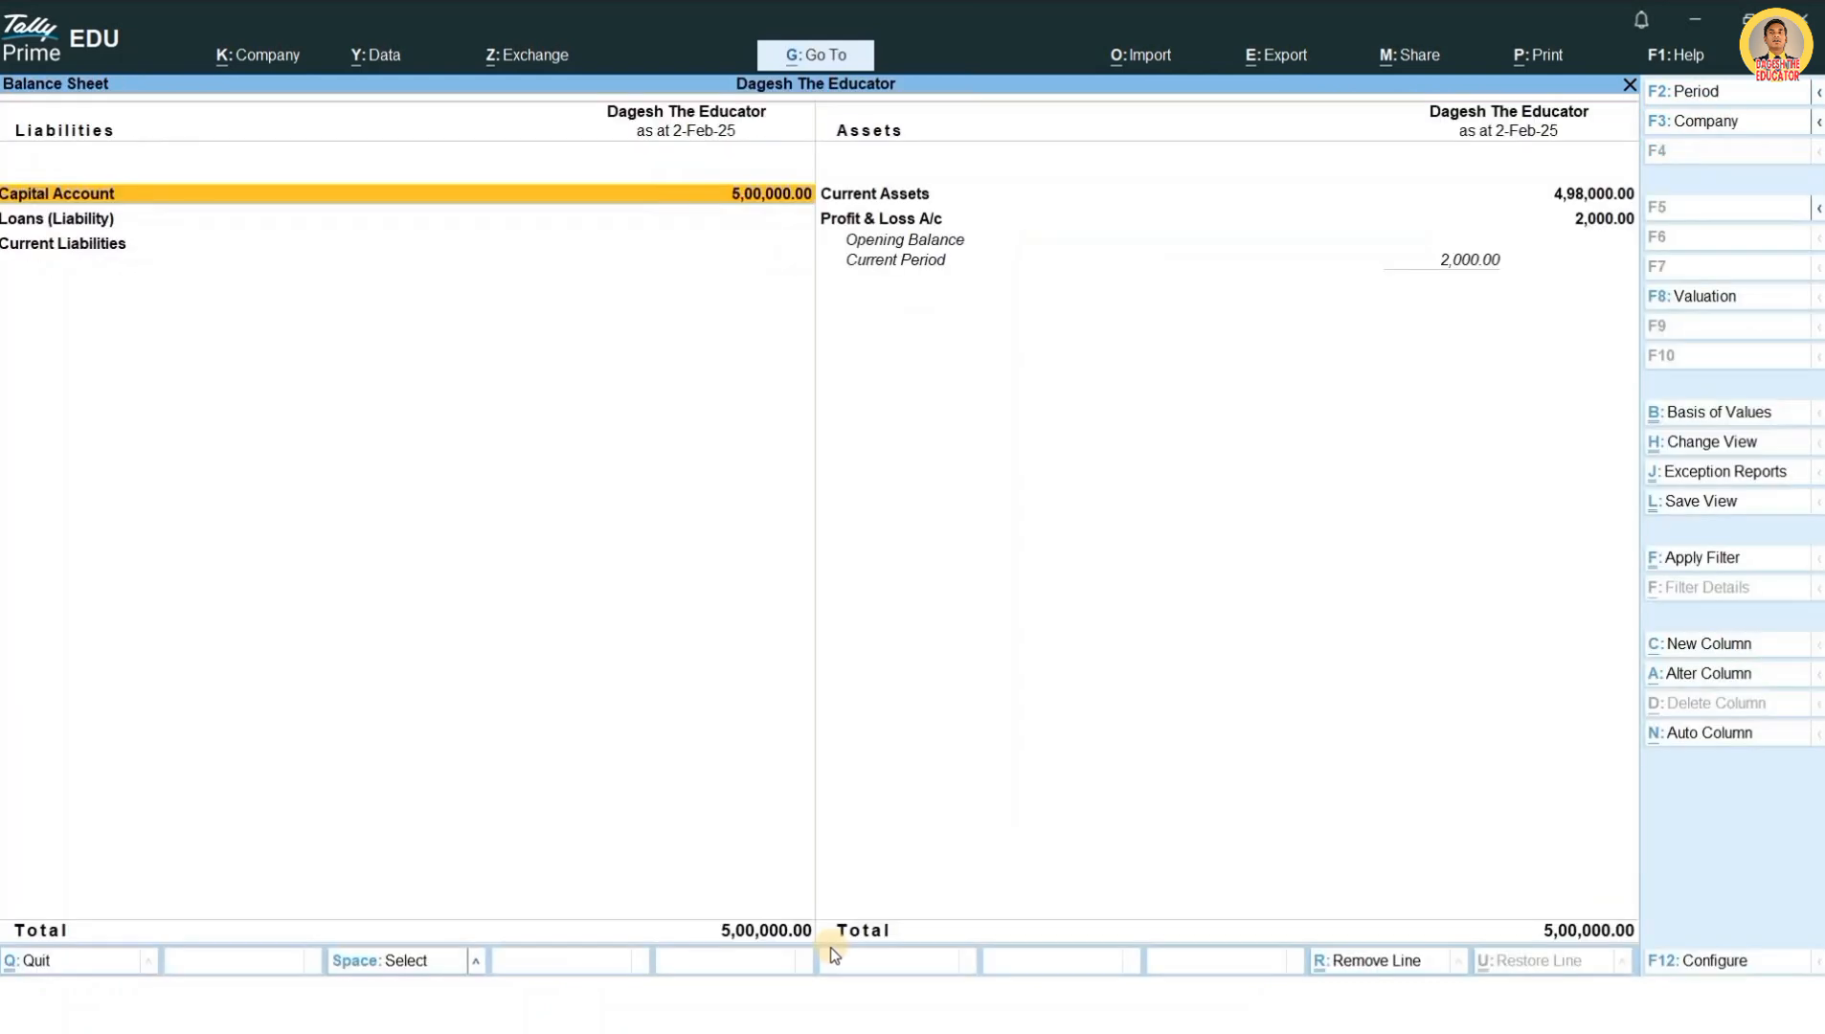
{"action": "key", "text": "alt"}
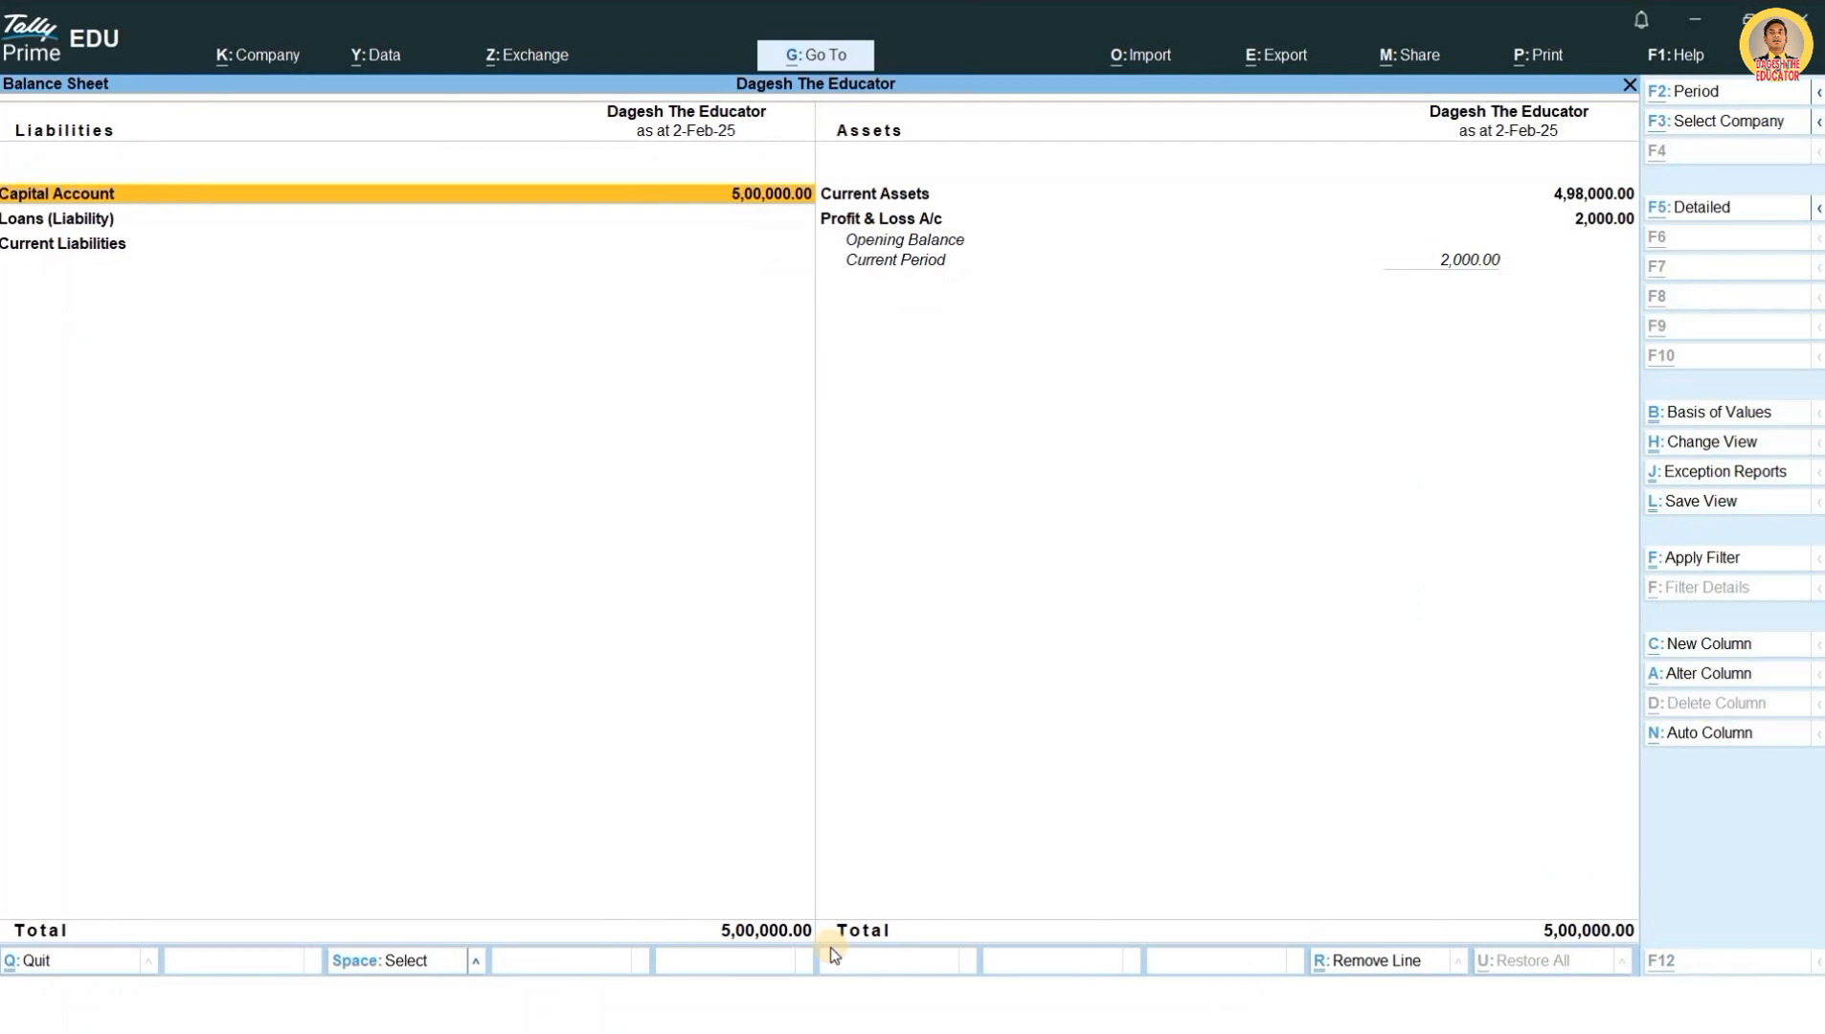
{"action": "key", "text": "alt+F5"}
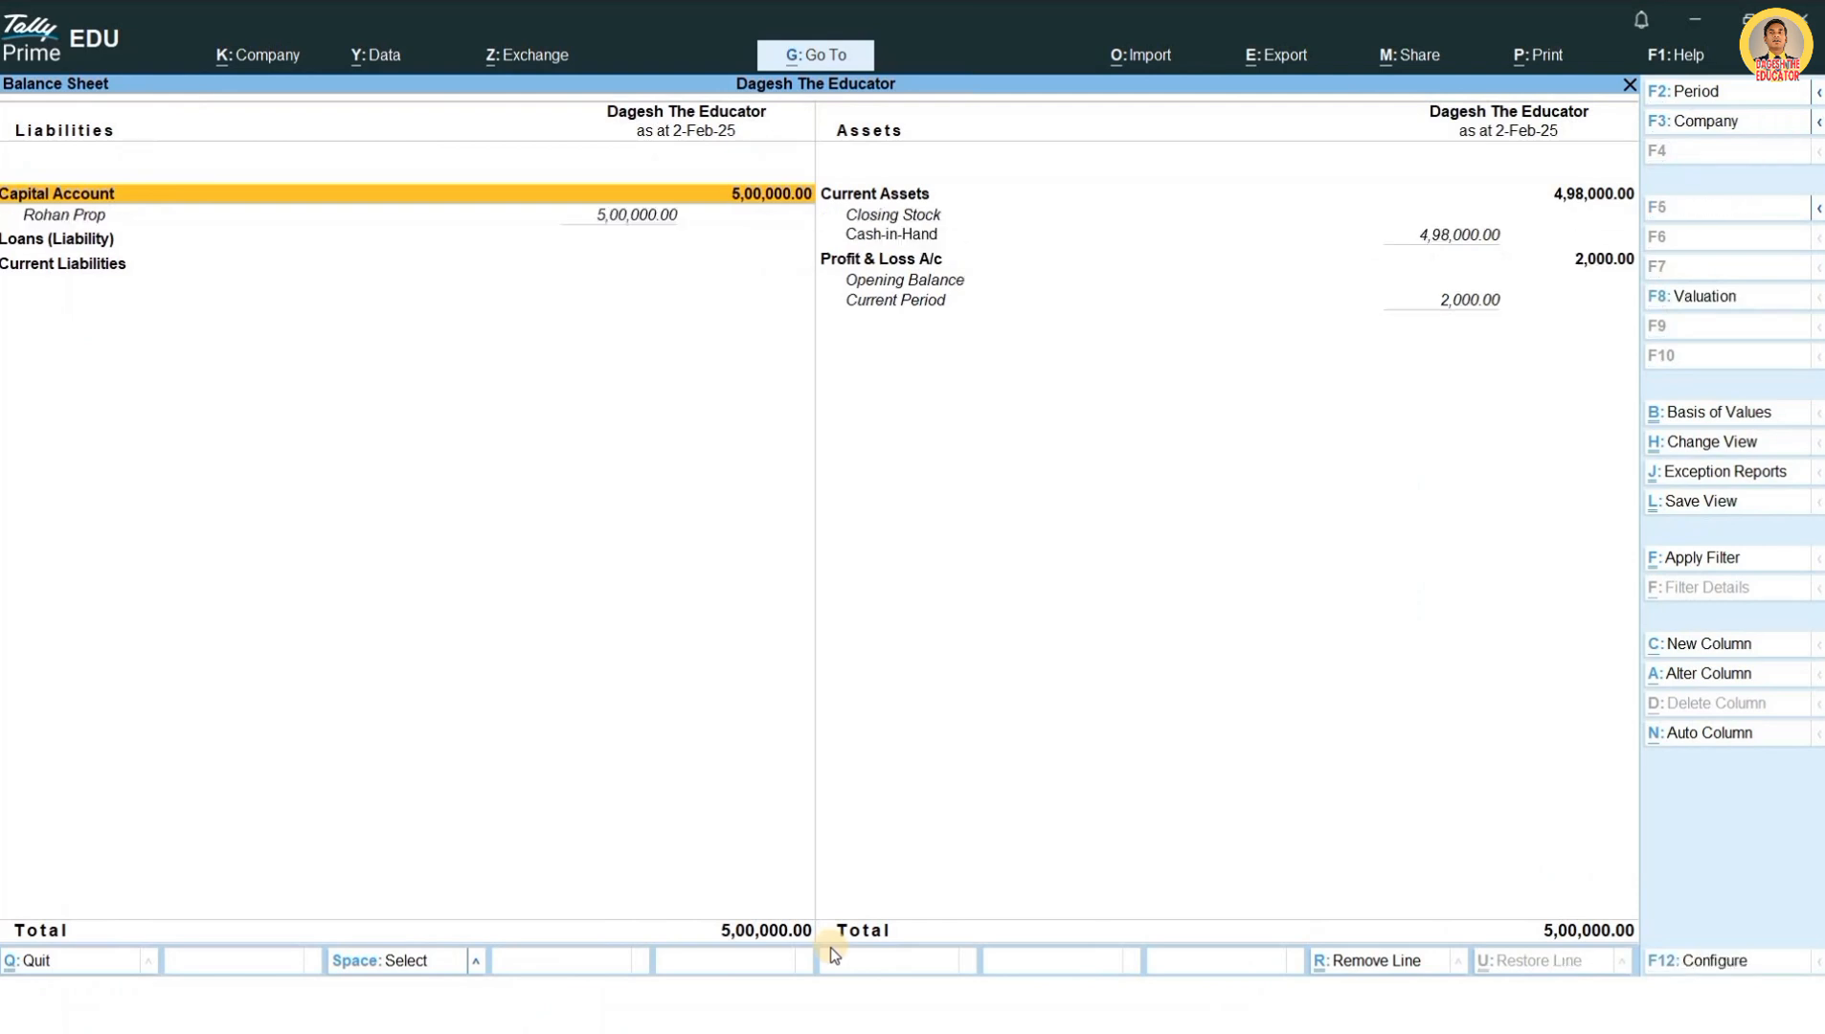
{"action": "key", "text": "ctrl"}
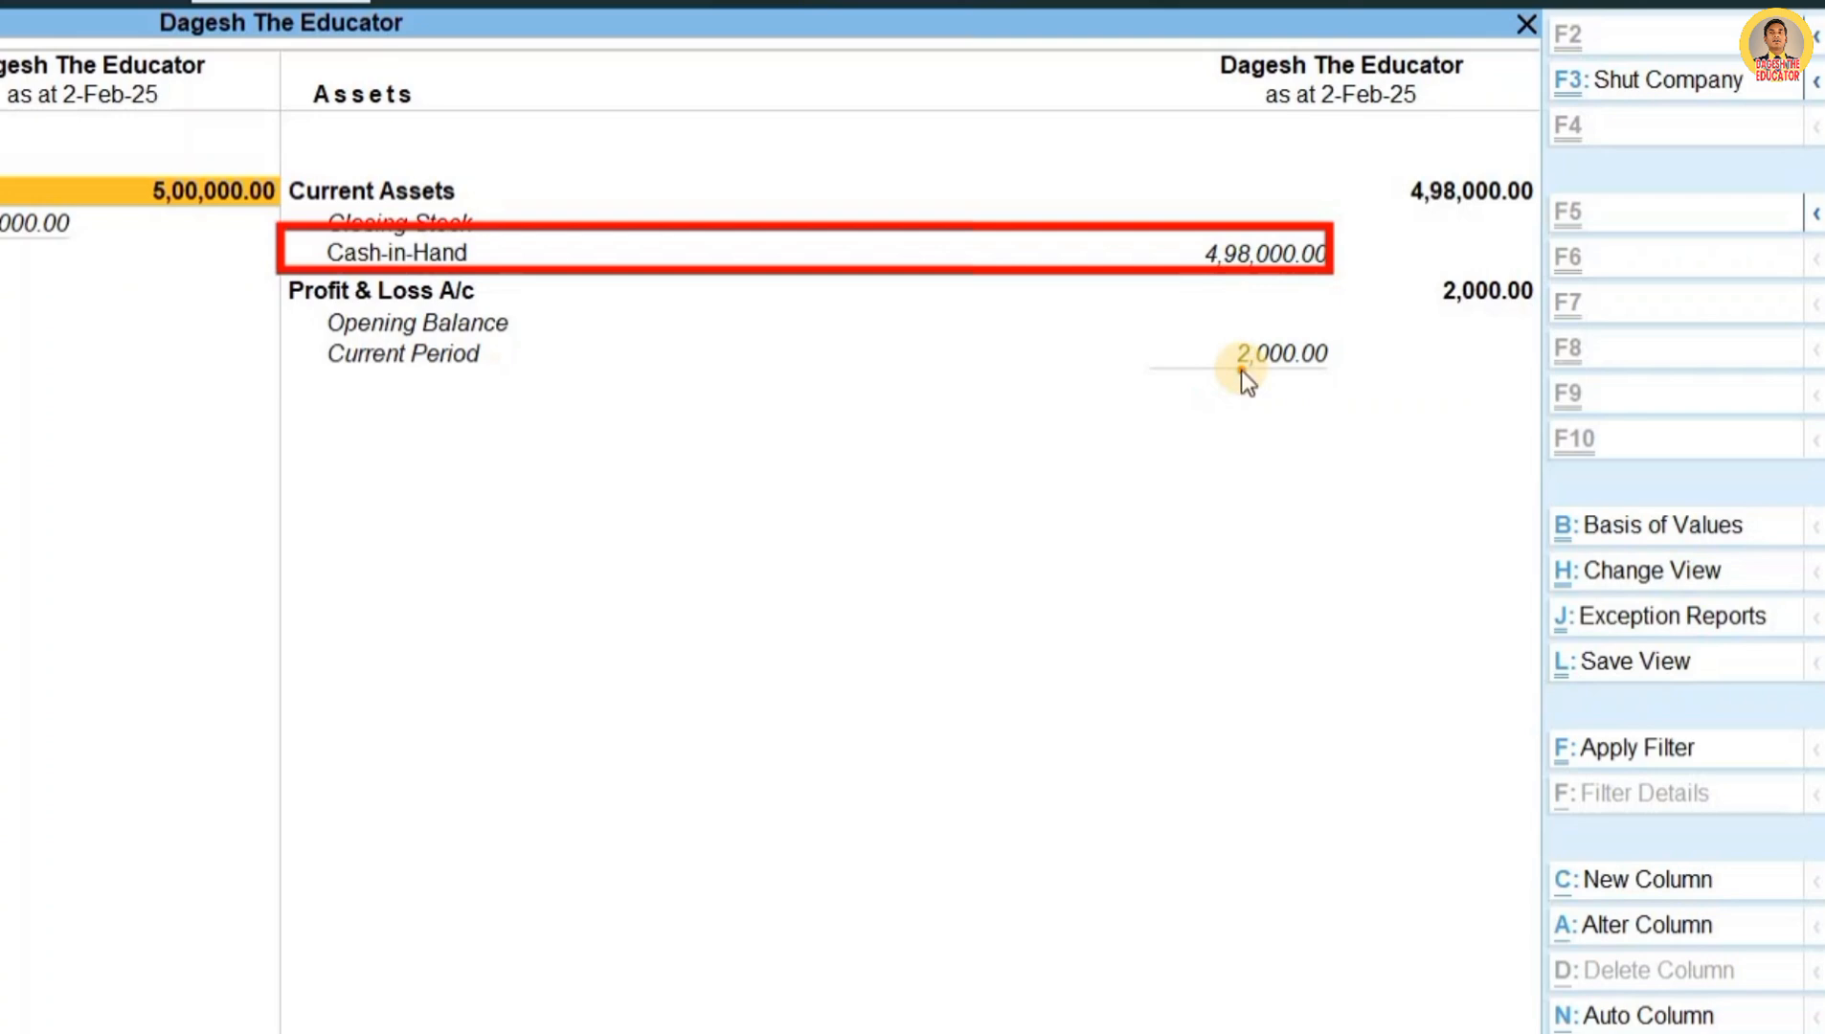
{"action": "key", "text": "Escape"}
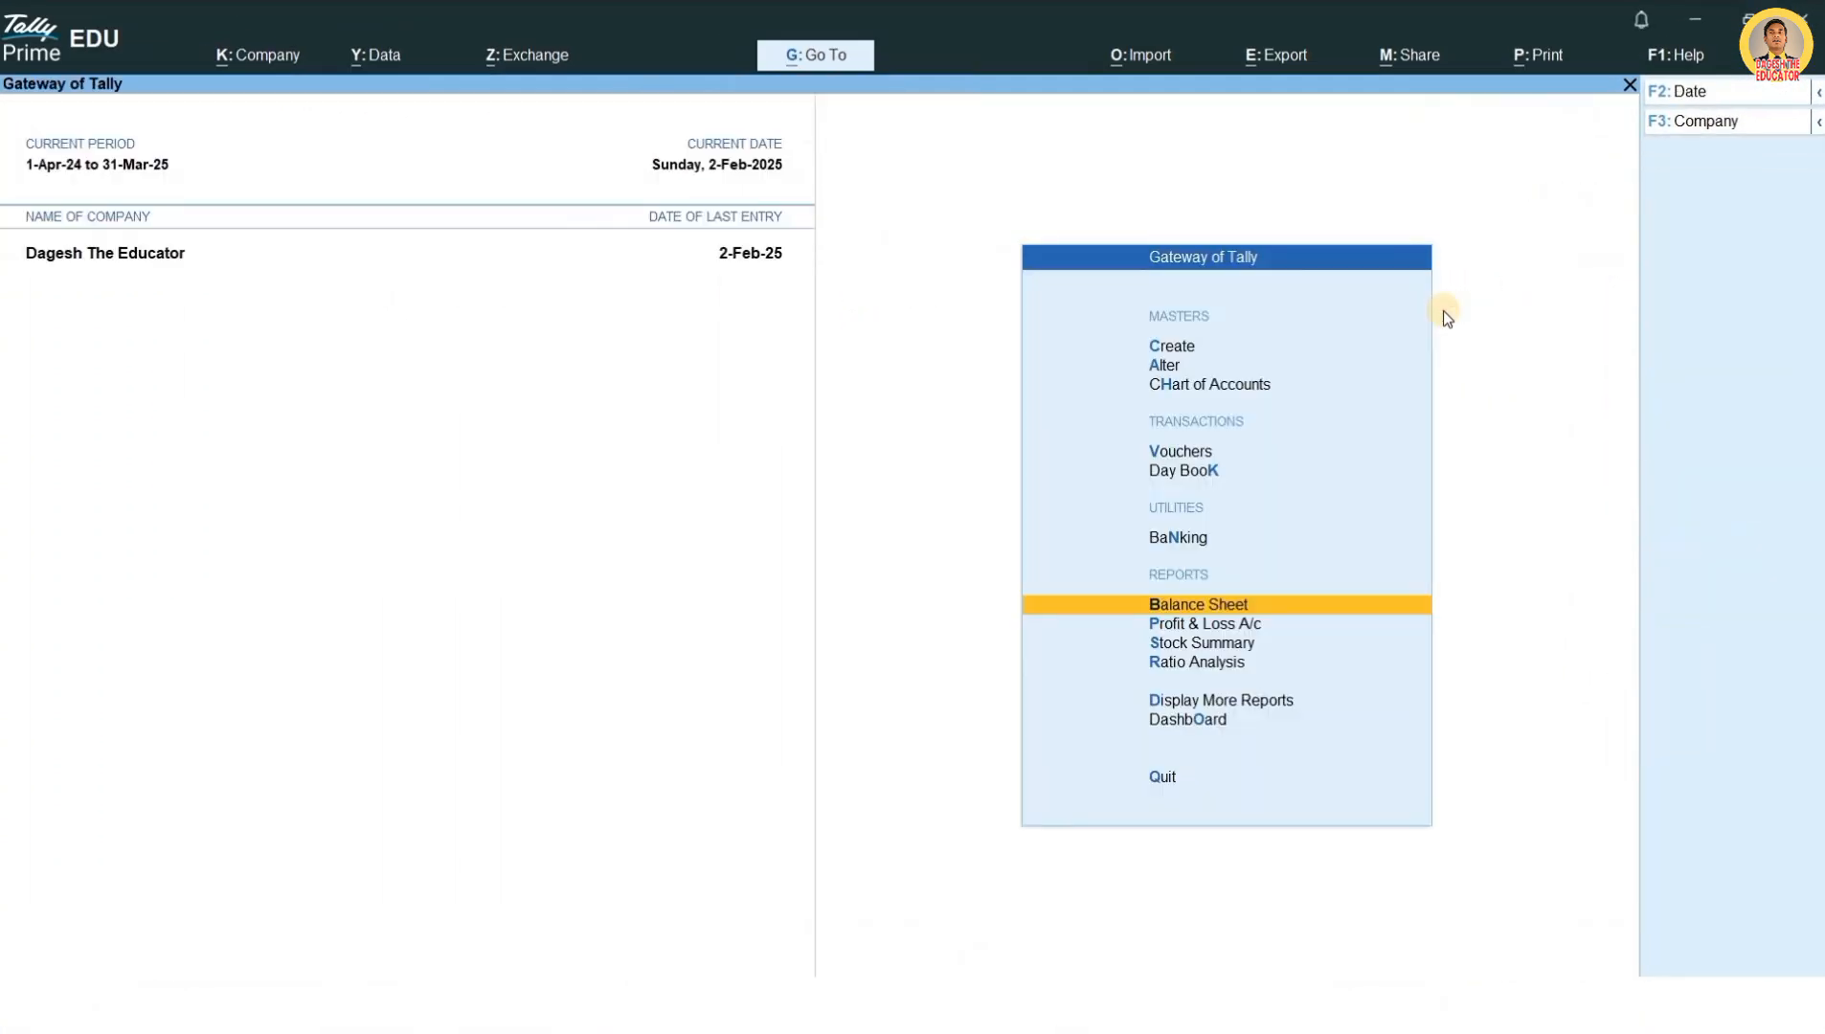
Step: Examine the Profit & Loss A/c in detailed view for the electricity expense, and return to the Gateway of Tally
{"action": "key", "text": "ctrl"}
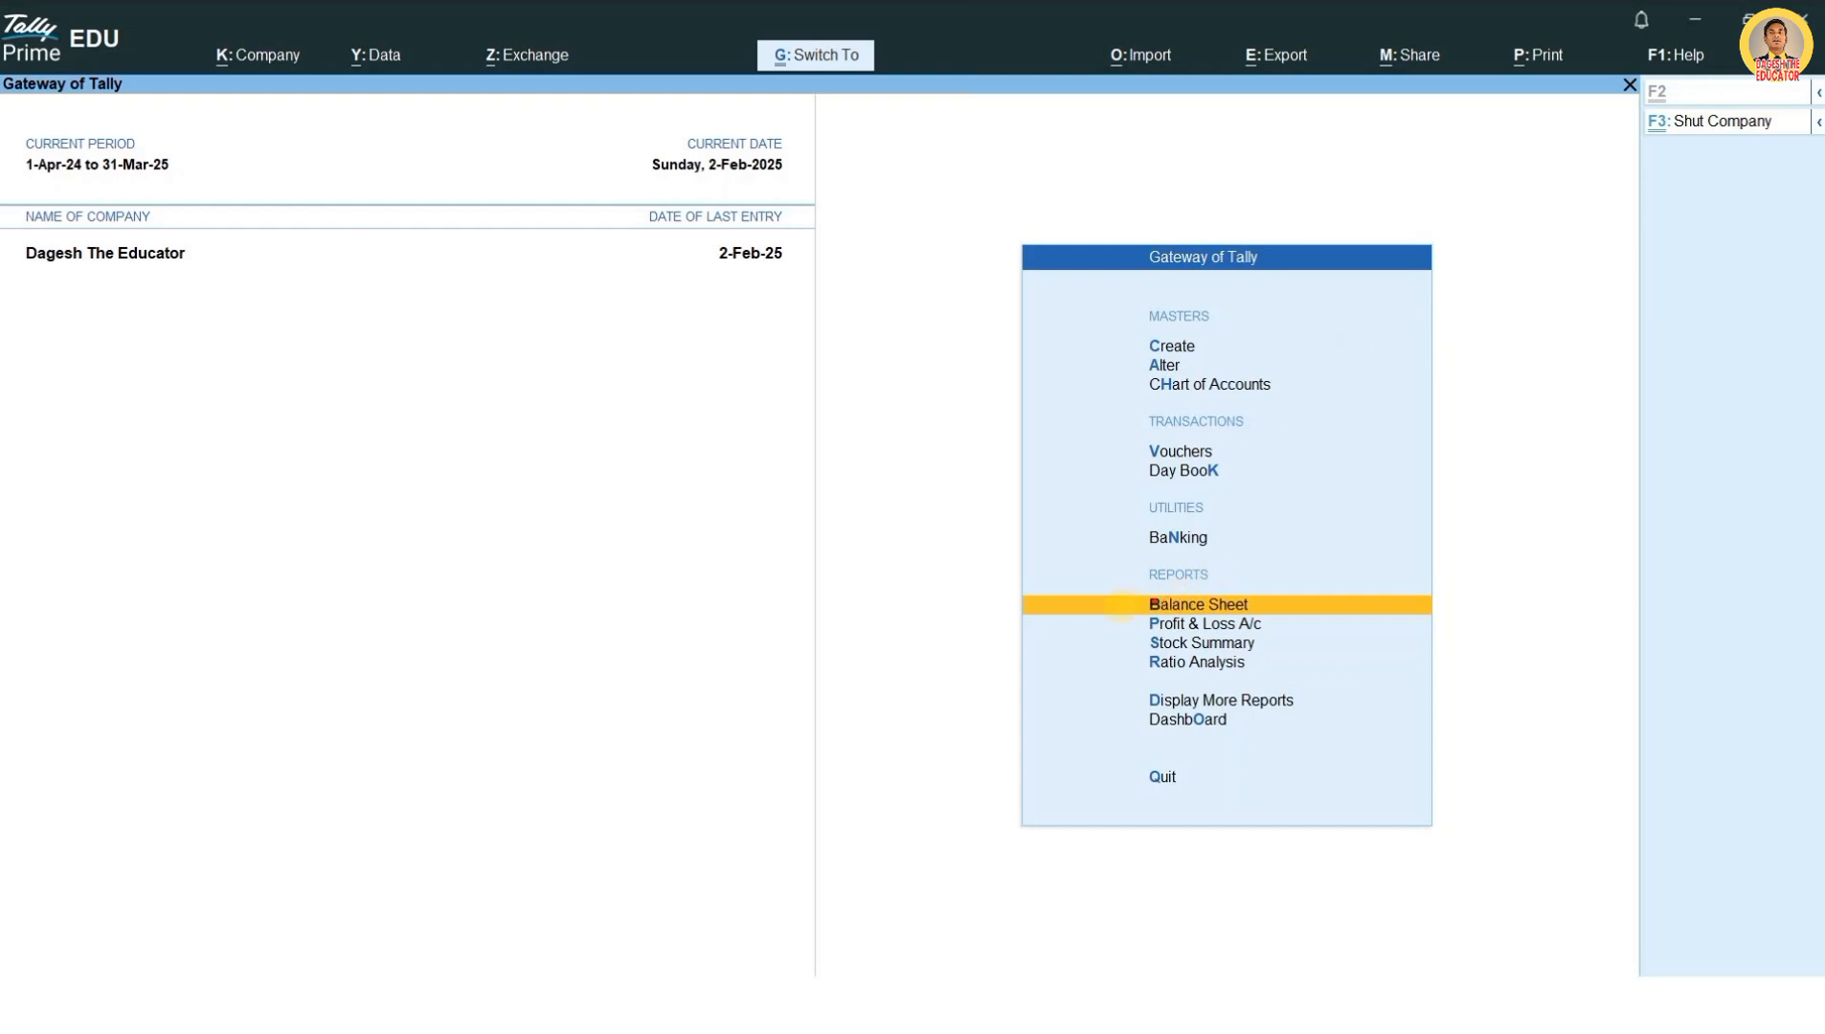
{"action": "left_click_drag", "start_coordinate": [1113, 609], "coordinate": [1280, 637]}
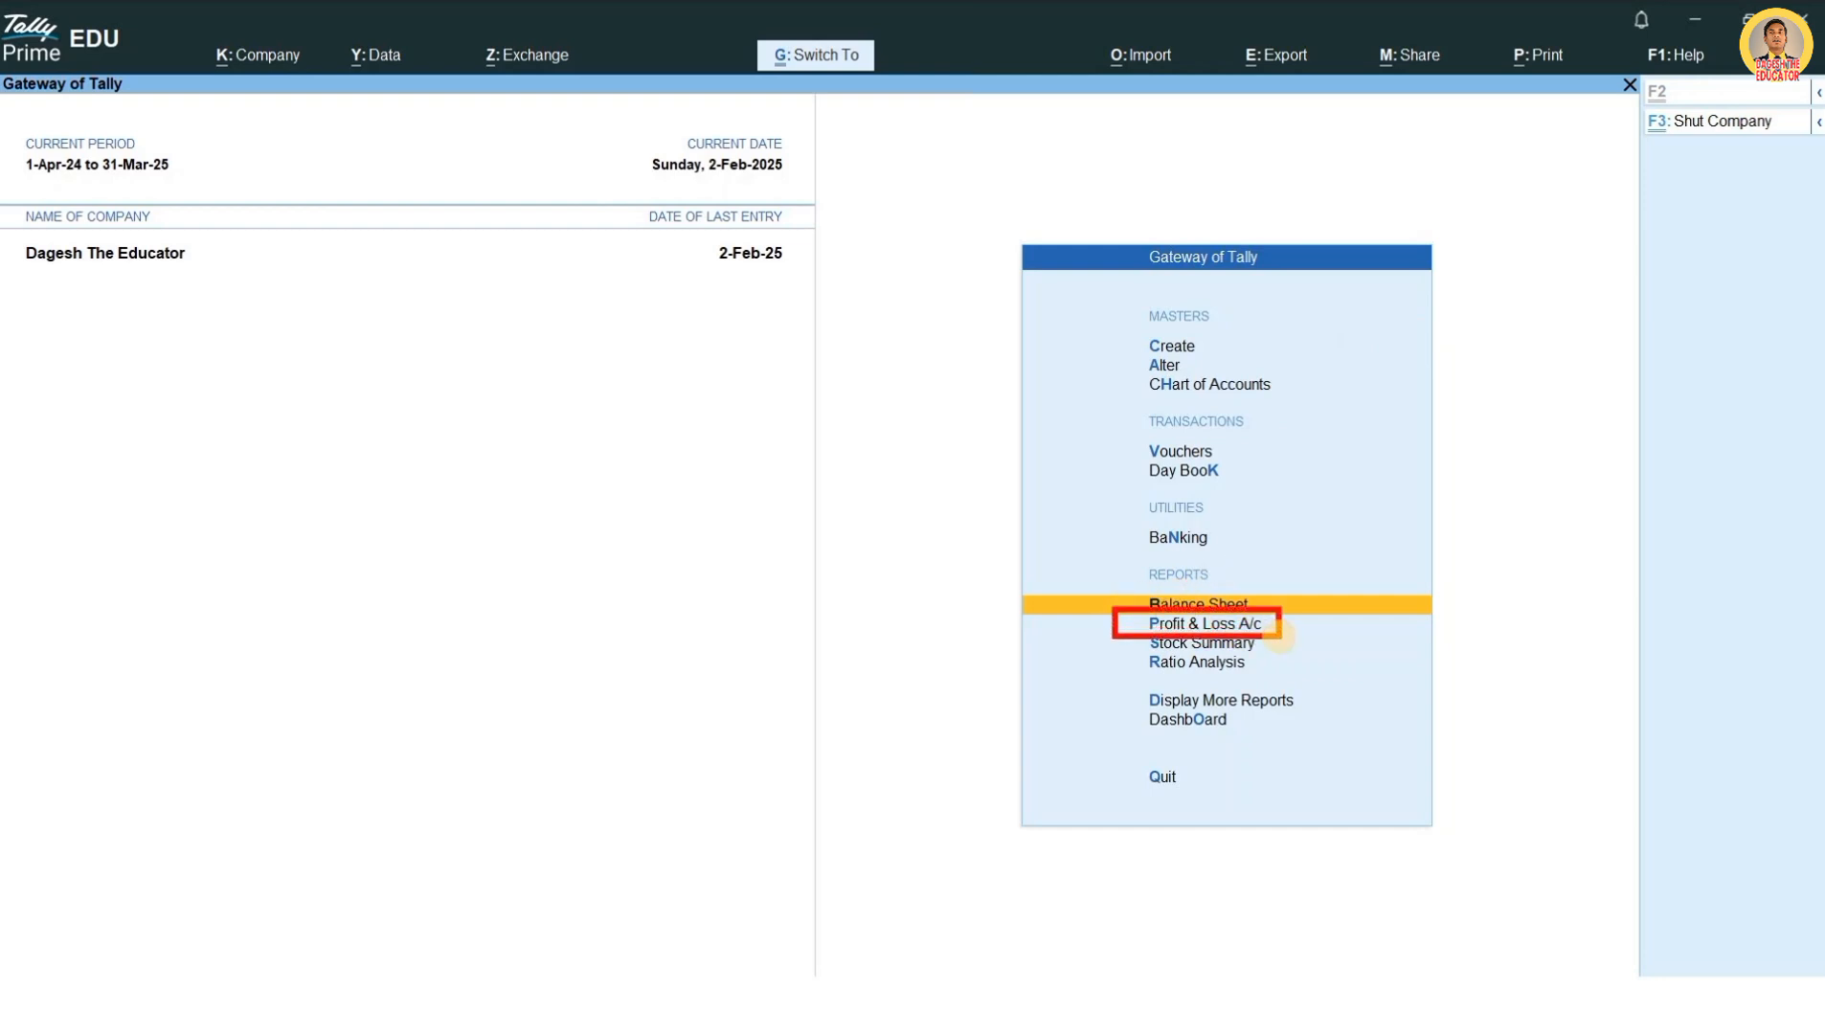
{"action": "key", "text": "Escape"}
{"action": "key", "text": "Down"}
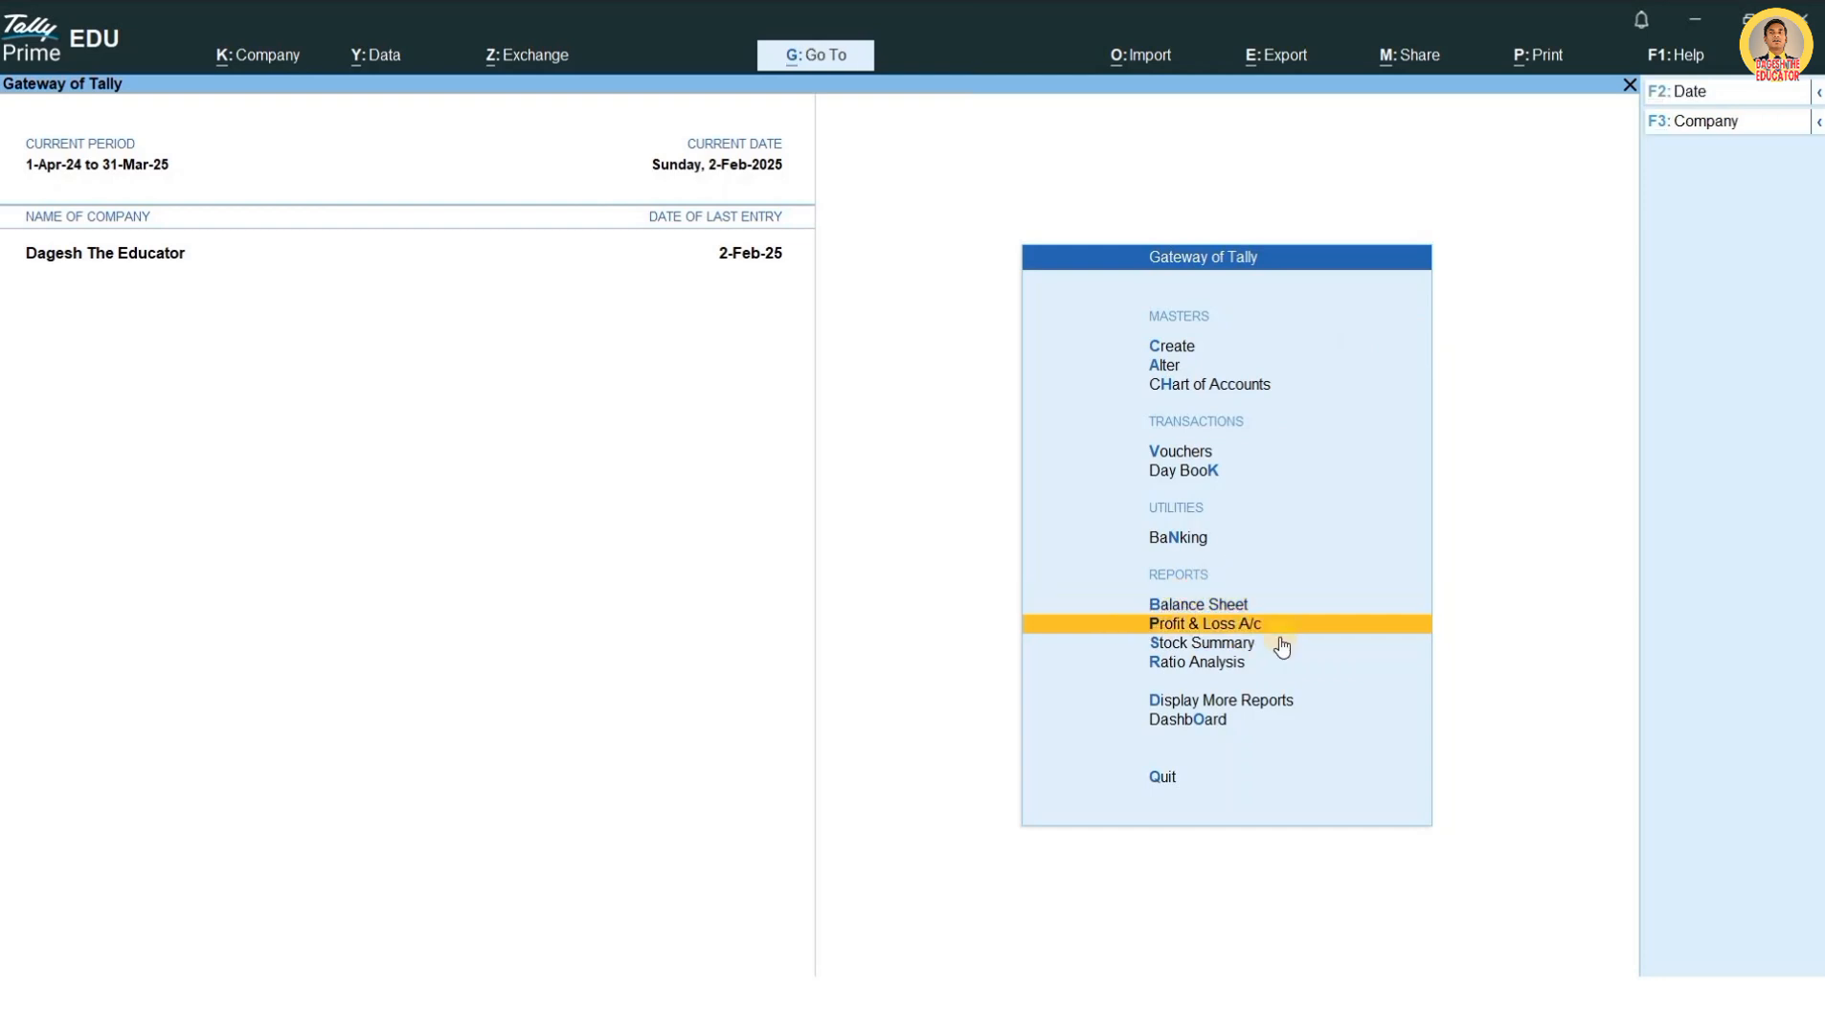
{"action": "key", "text": "Return"}
{"action": "key", "text": "alt"}
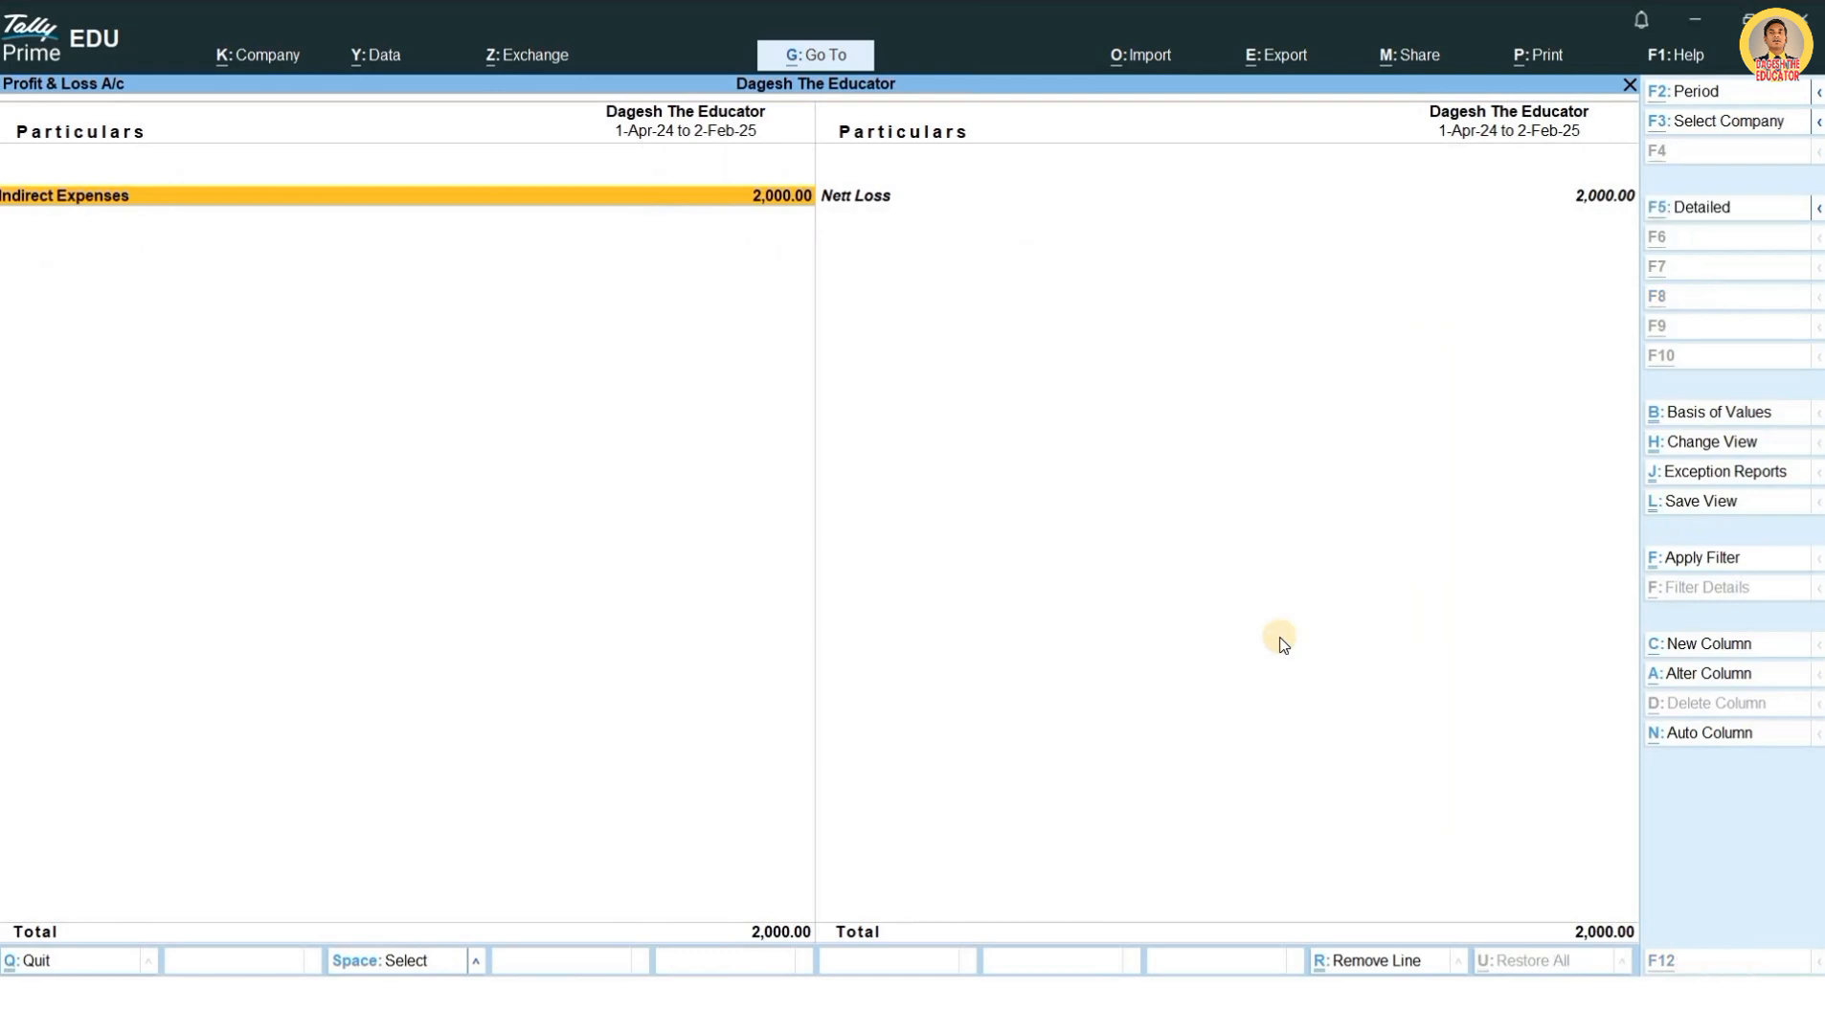
{"action": "key", "text": "alt+F5"}
{"action": "key", "text": "ctrl"}
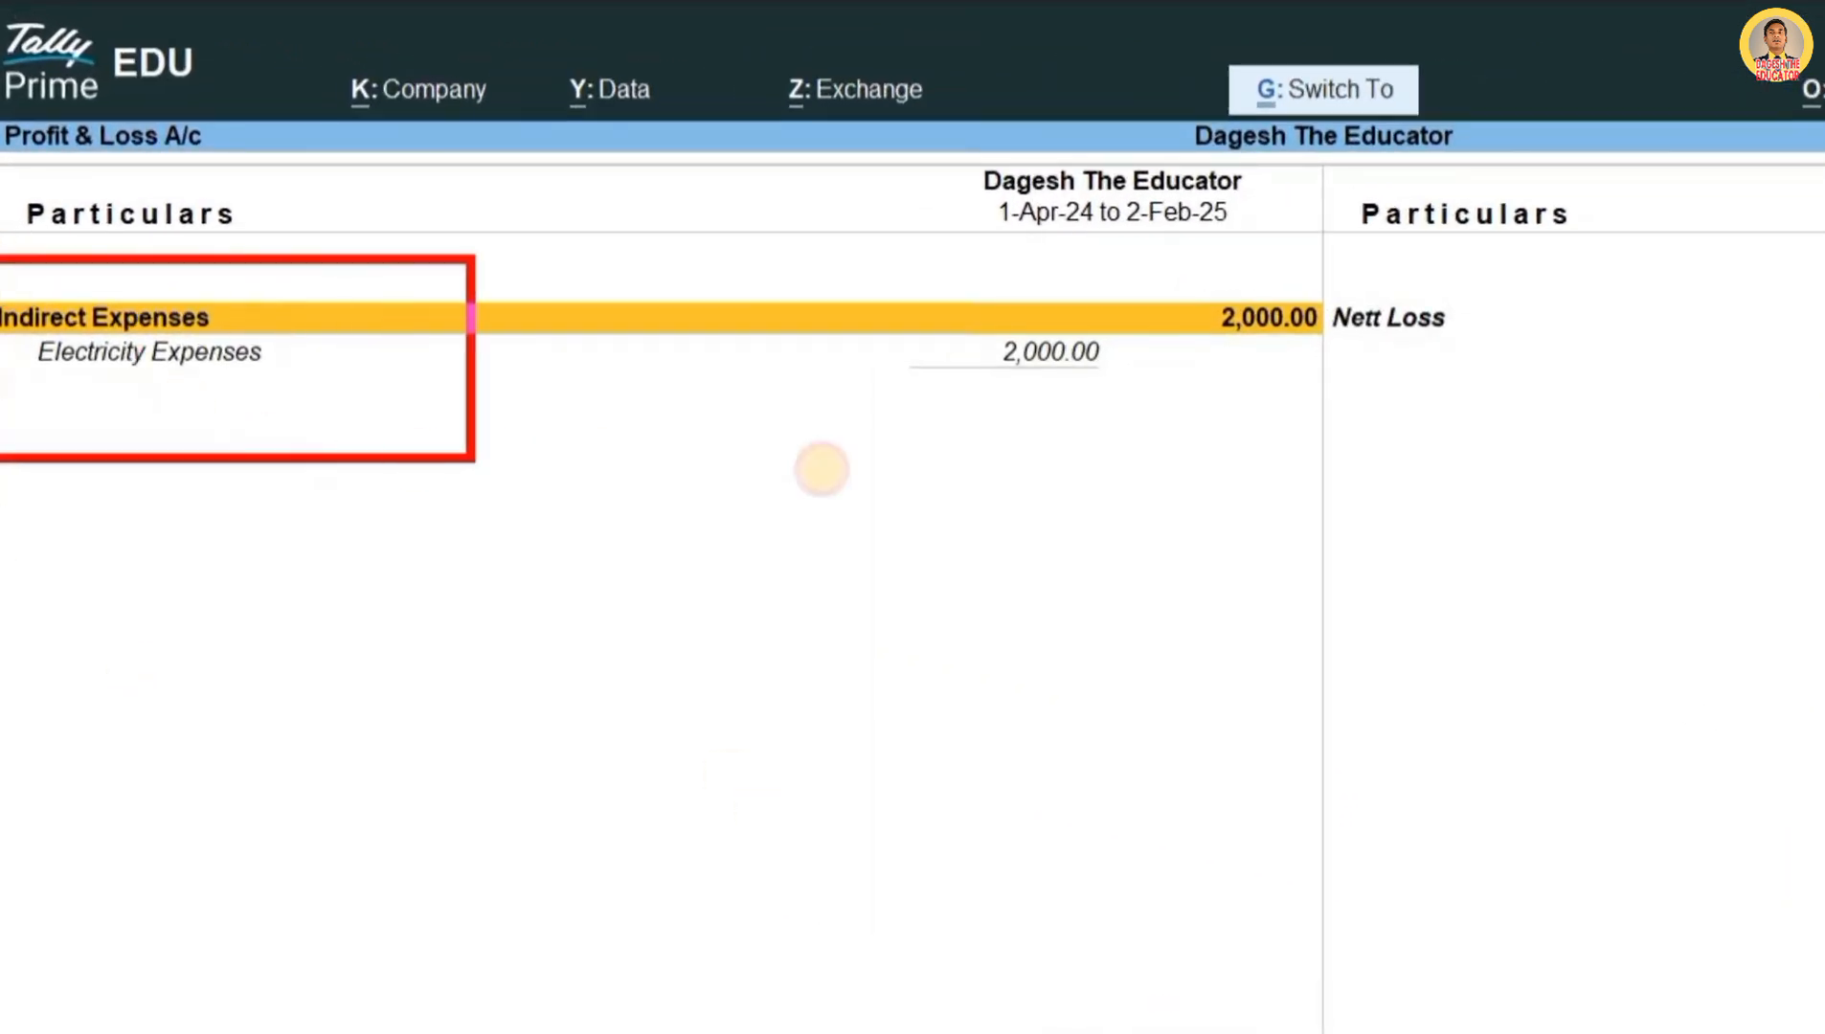
{"action": "left_click_drag", "start_coordinate": [1327, 428], "coordinate": [1332, 428]}
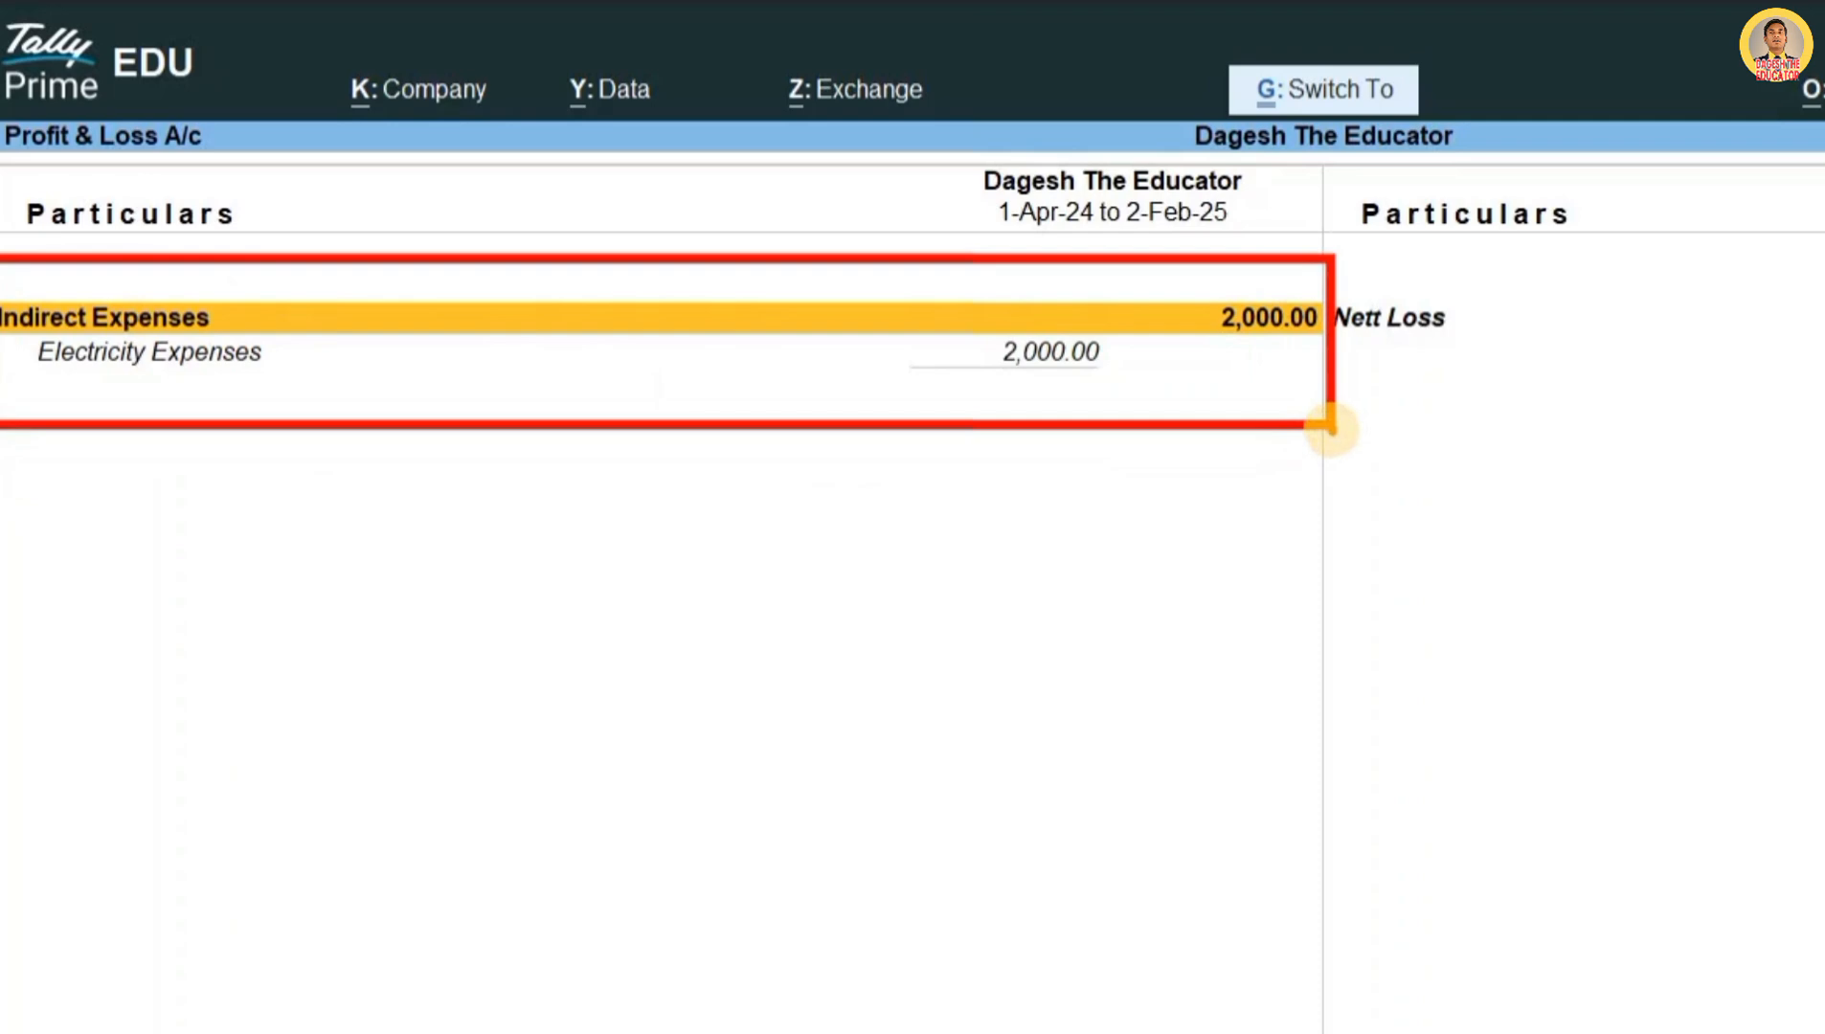
{"action": "key", "text": "Escape"}
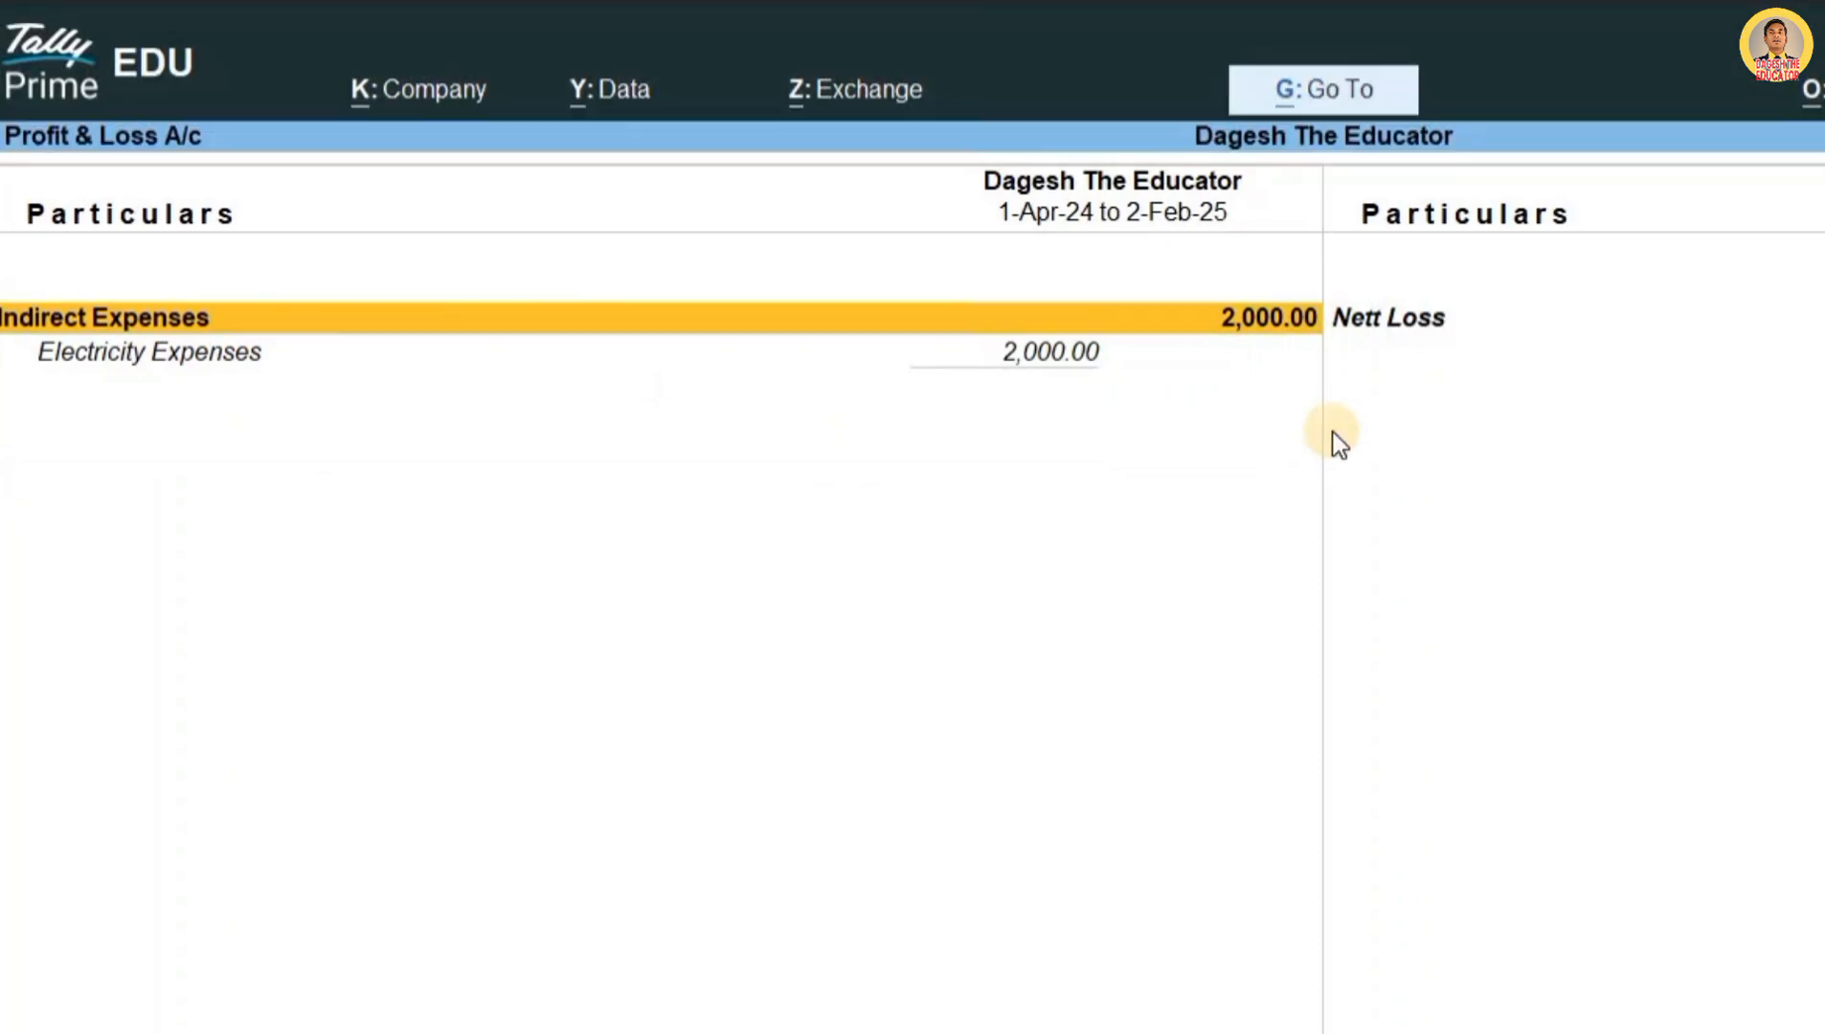
{"action": "key", "text": "Escape"}
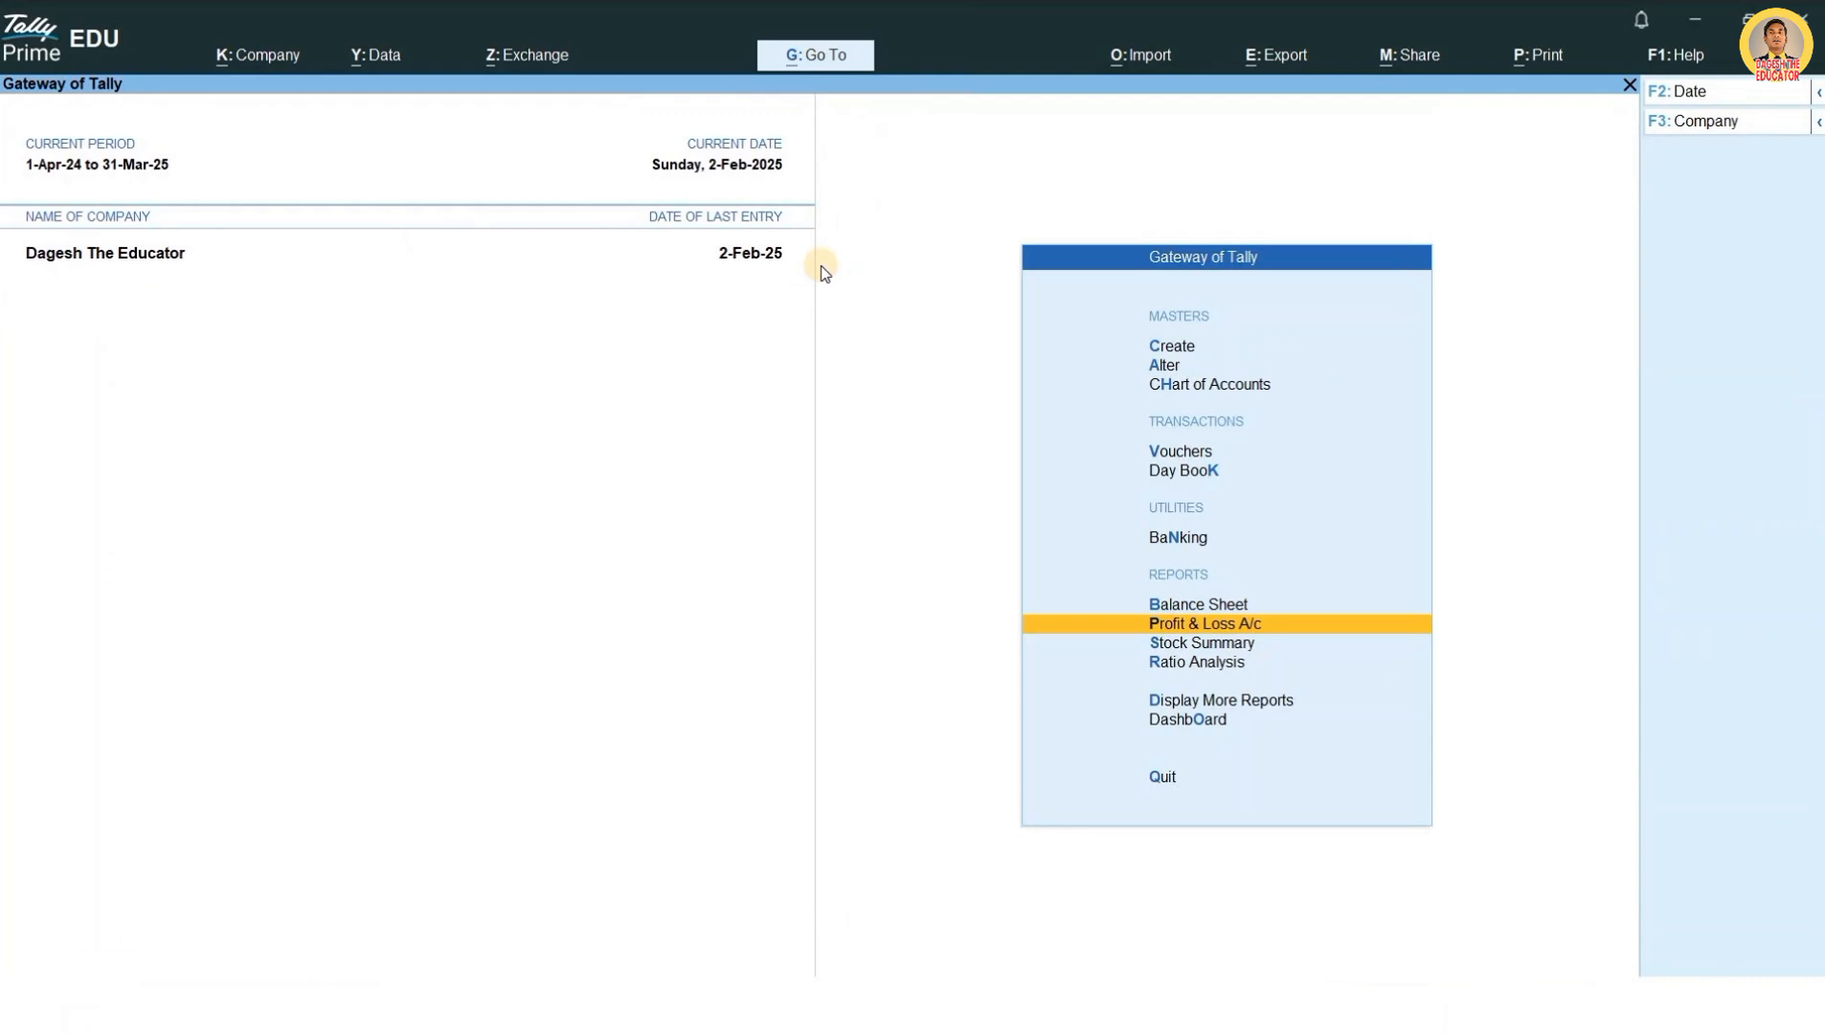
Step: Check the SBI savings account transaction in the exercise list and place the SBI Saving Ac ledger under Bank Accounts
{"action": "key", "text": "alt+Tab"}
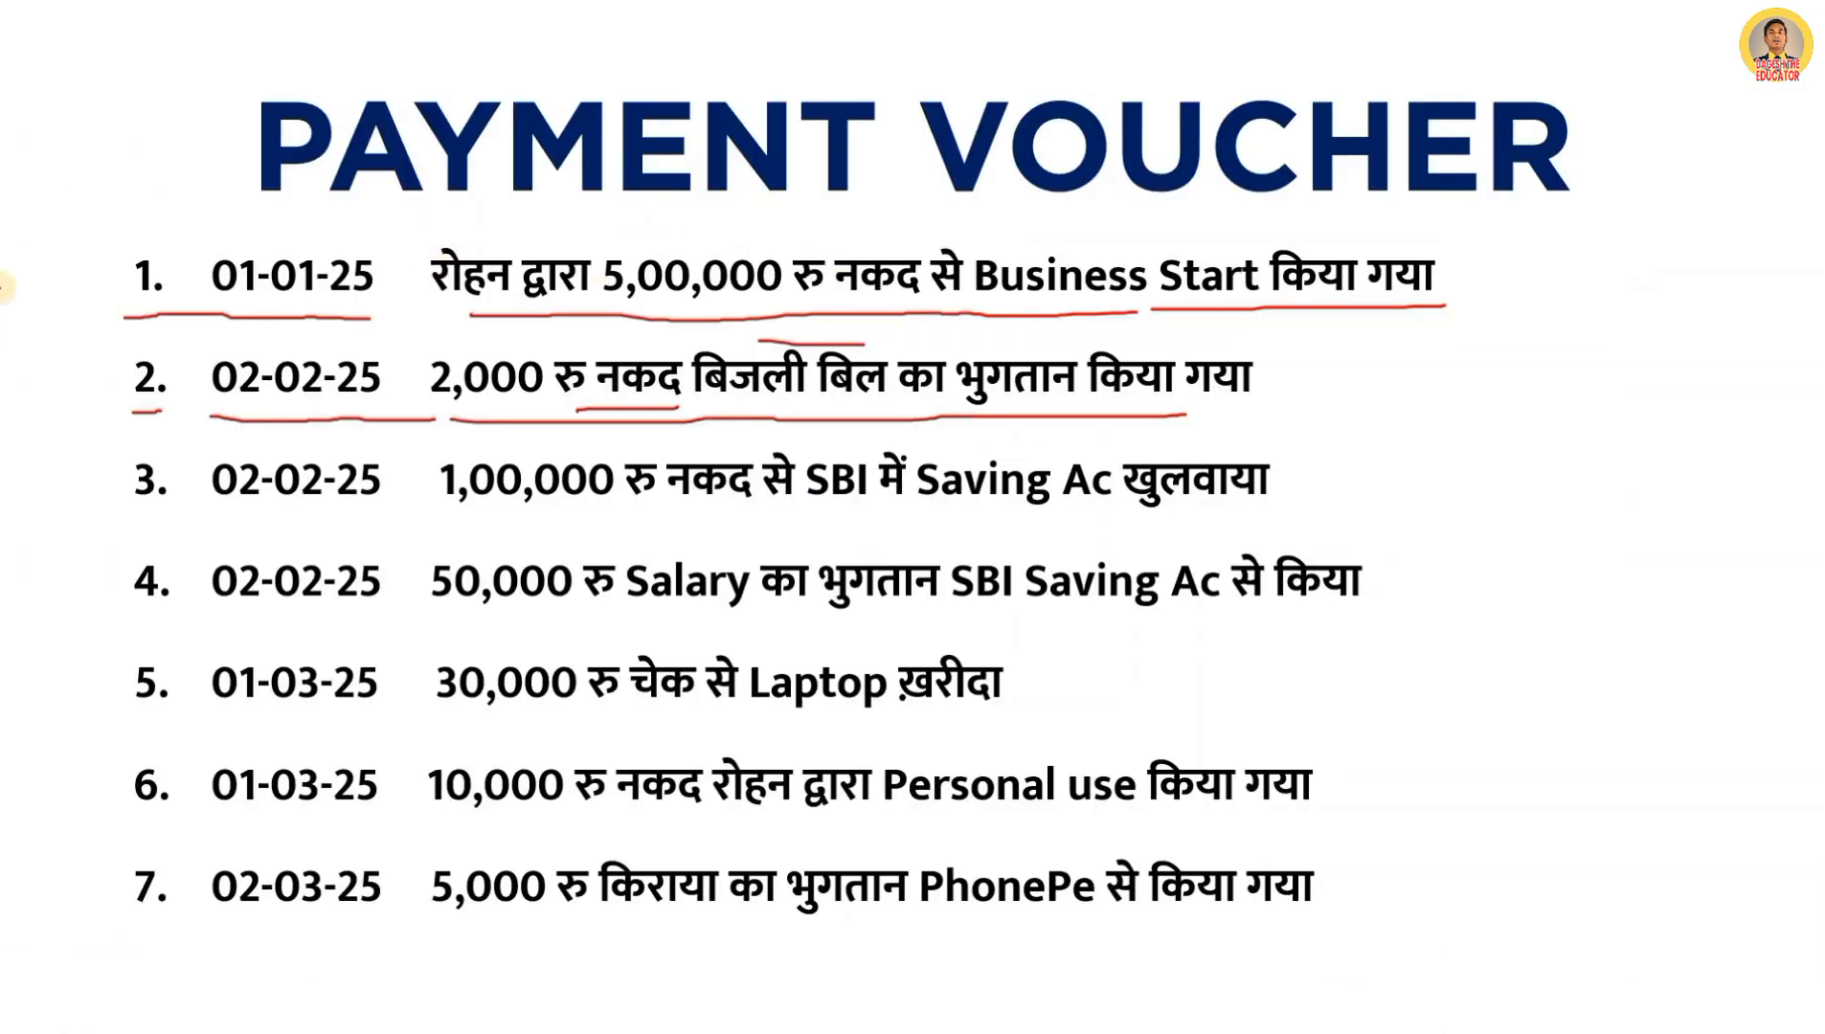
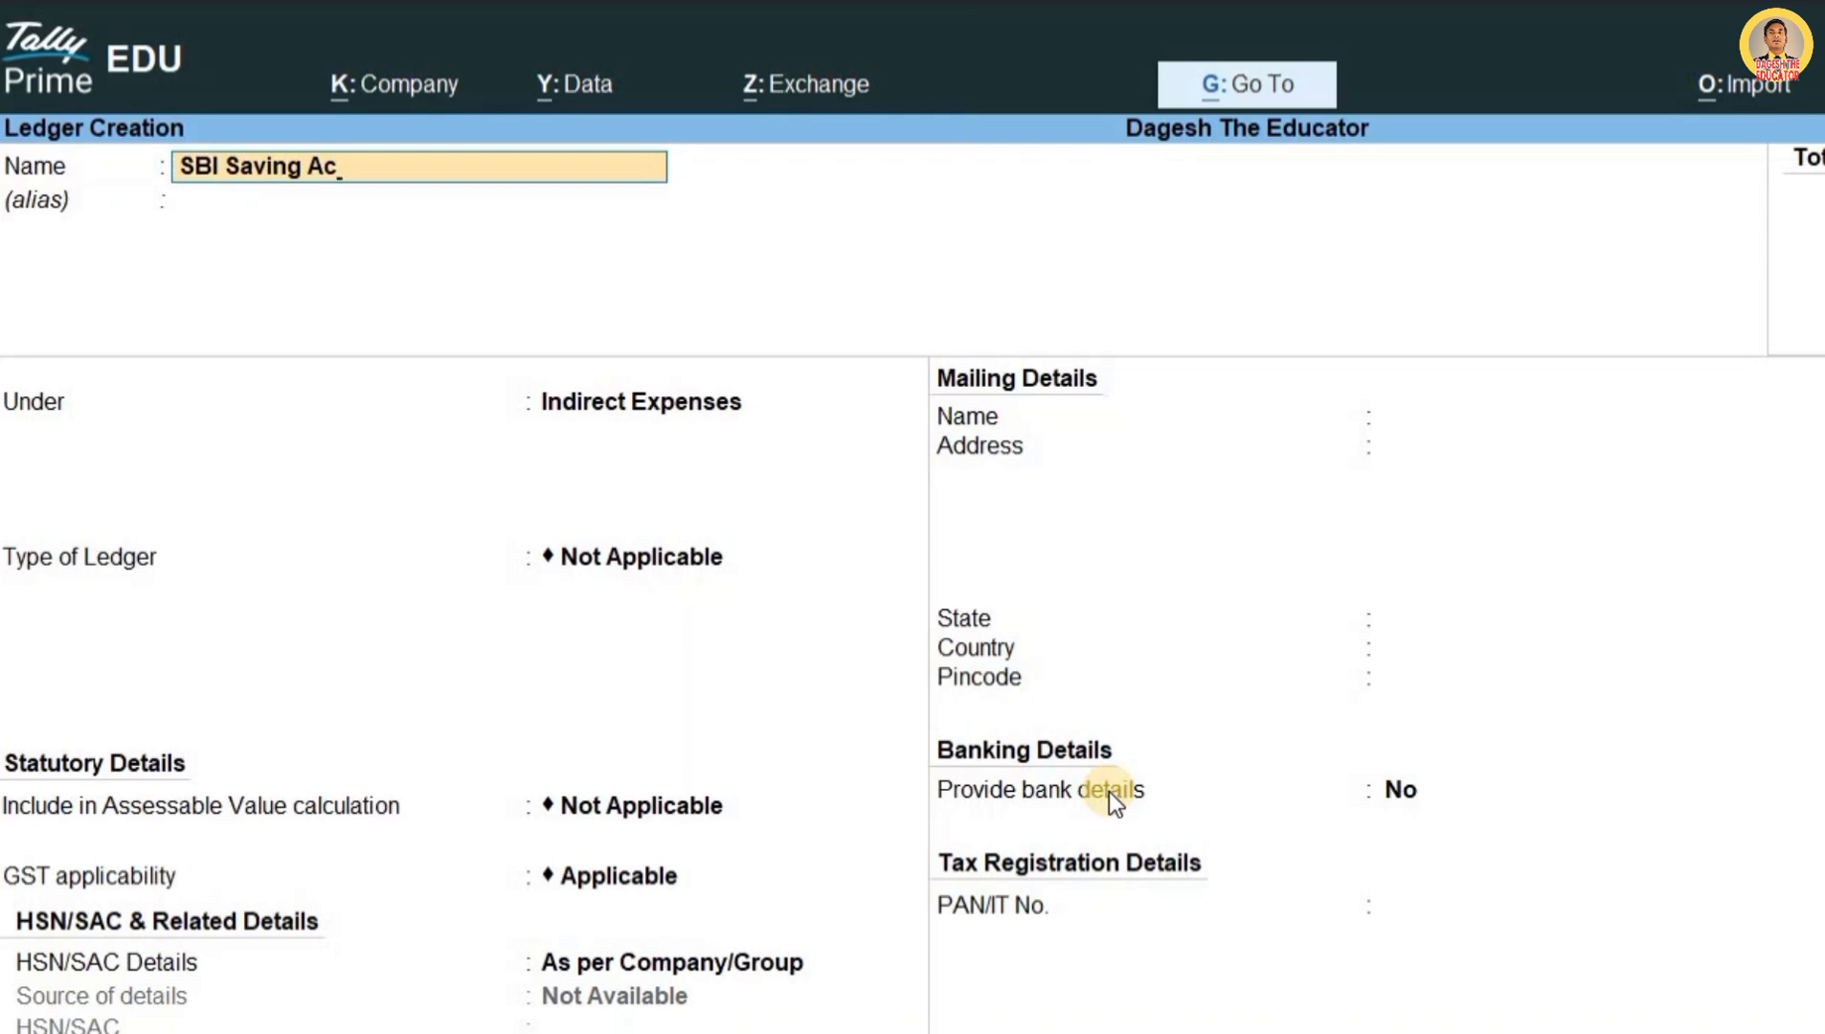
{"action": "key", "text": "Return"}
{"action": "key", "text": "Return"}
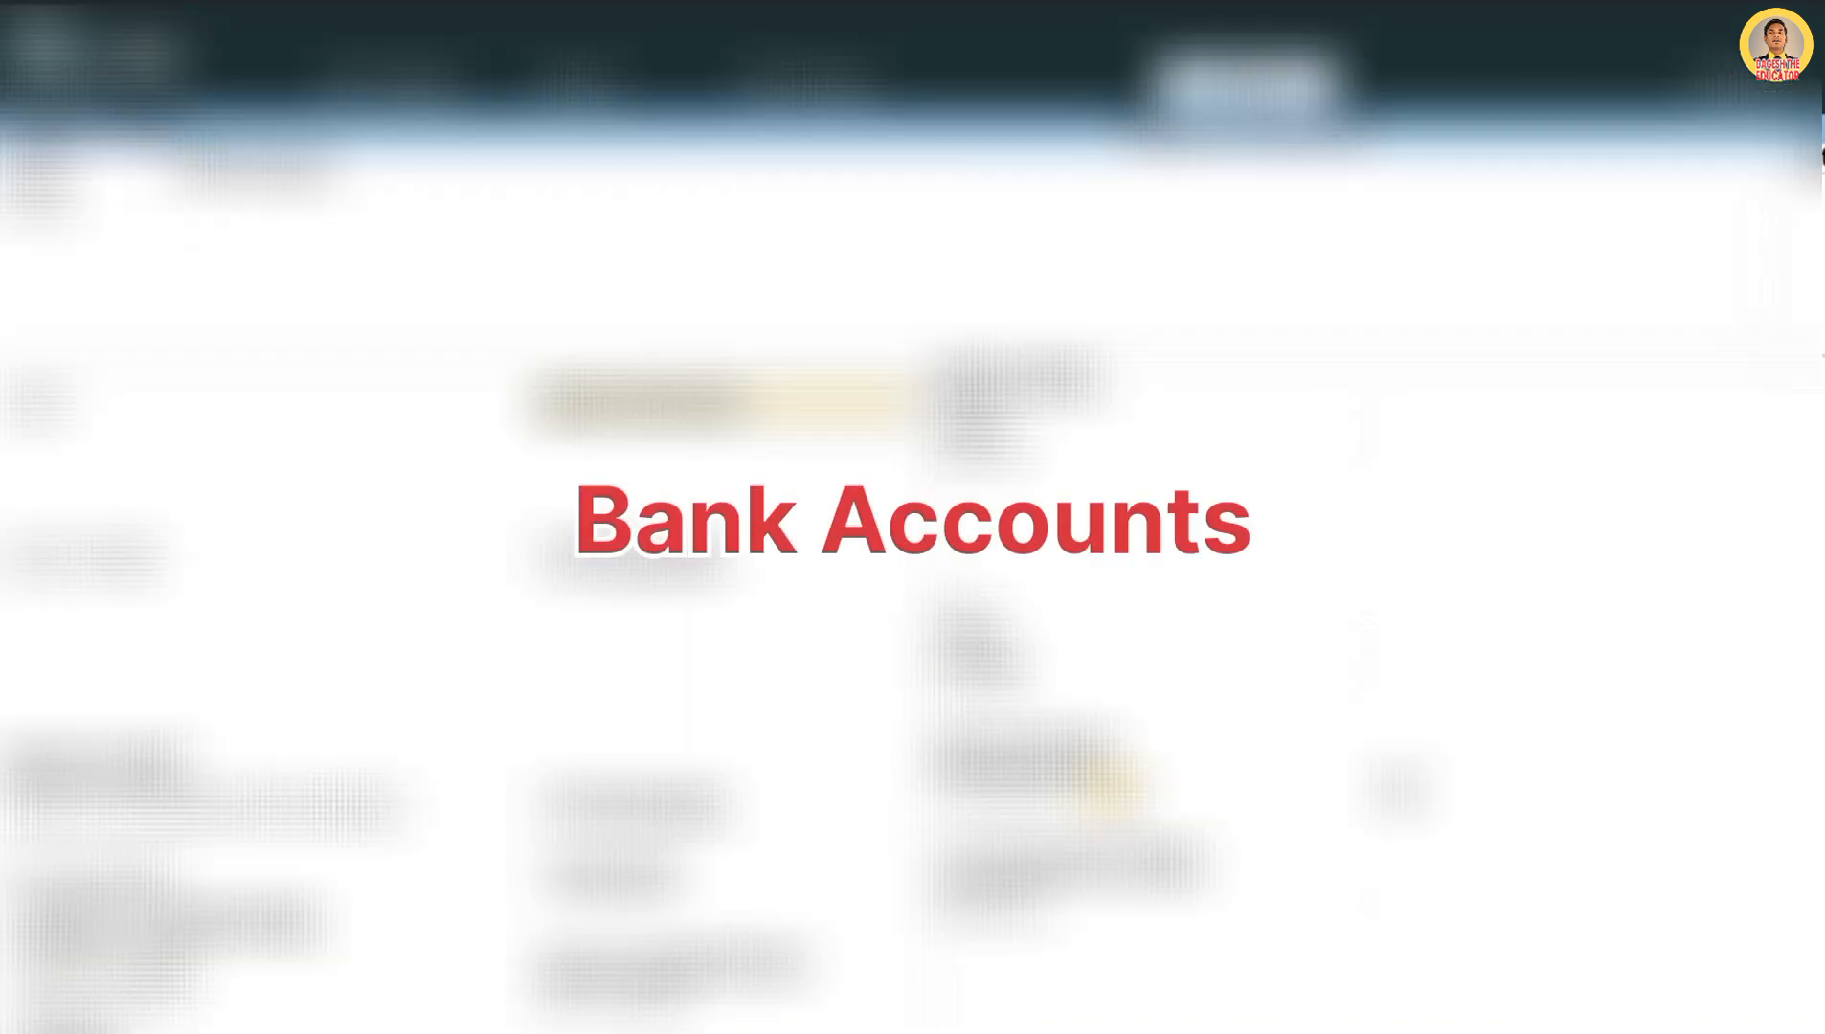
{"action": "type", "text": "Bank"}
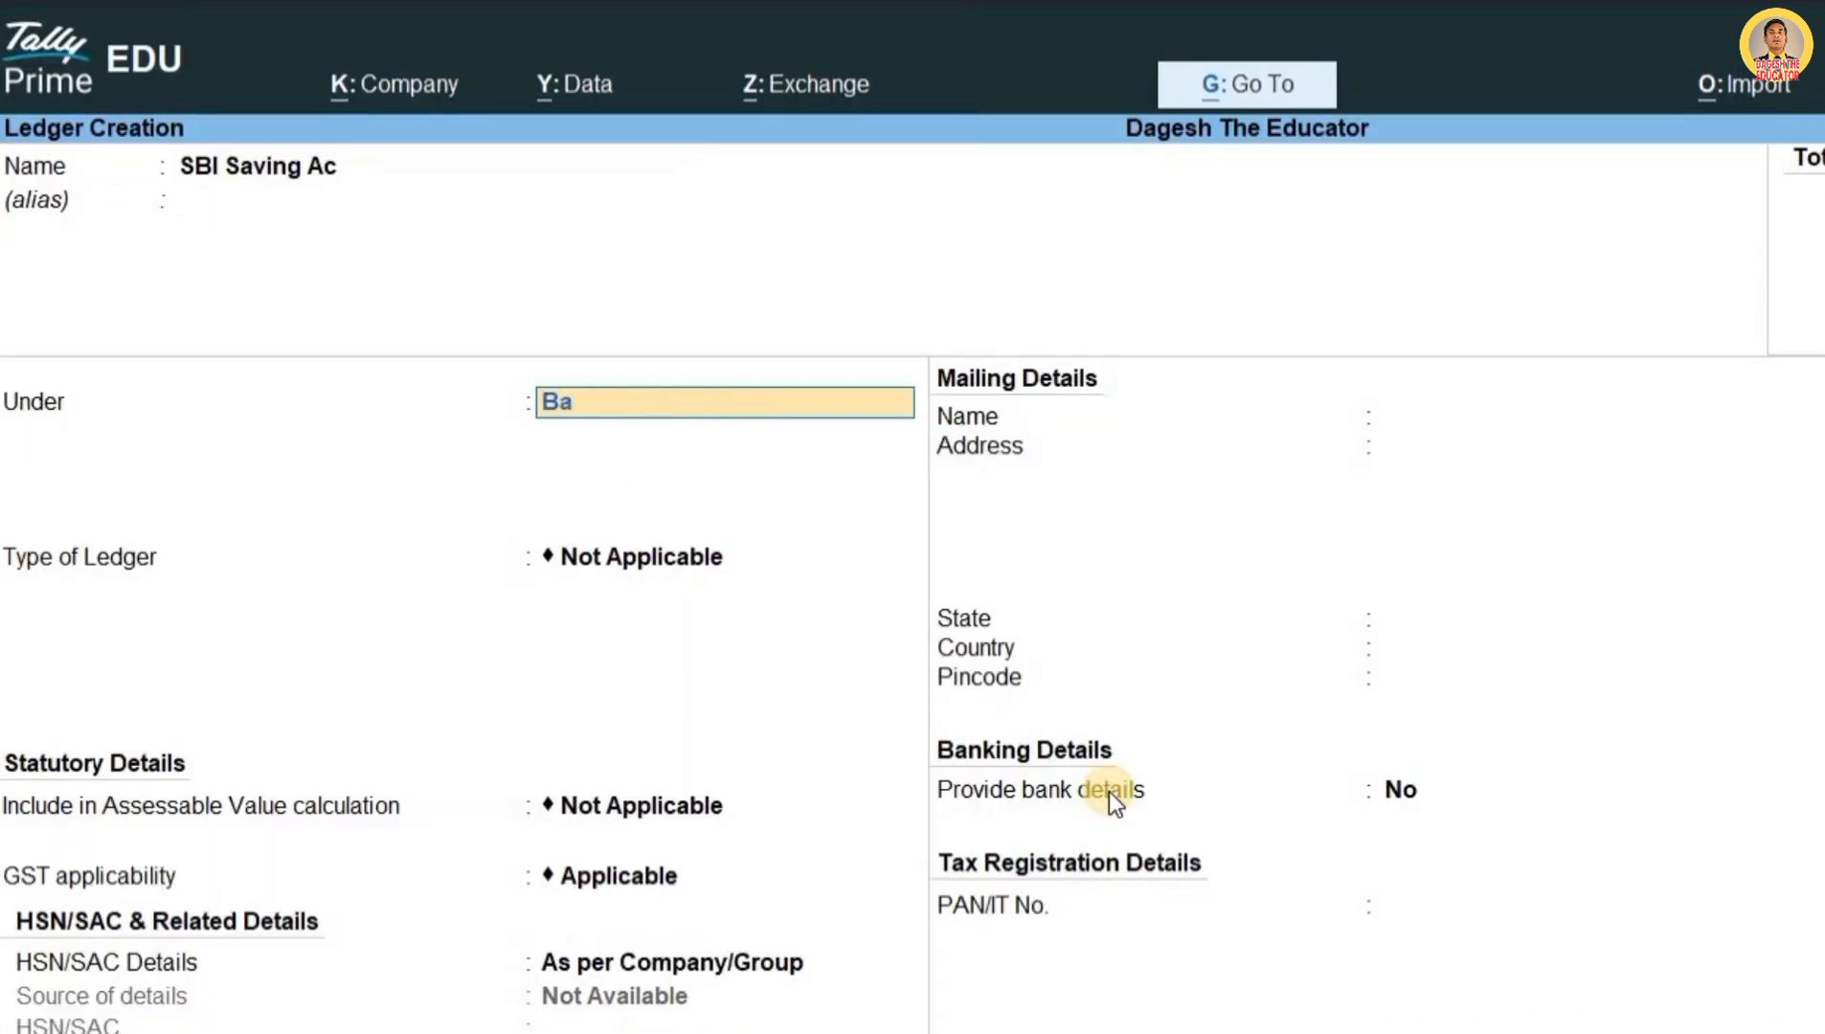
{"action": "type", "text": " a"}
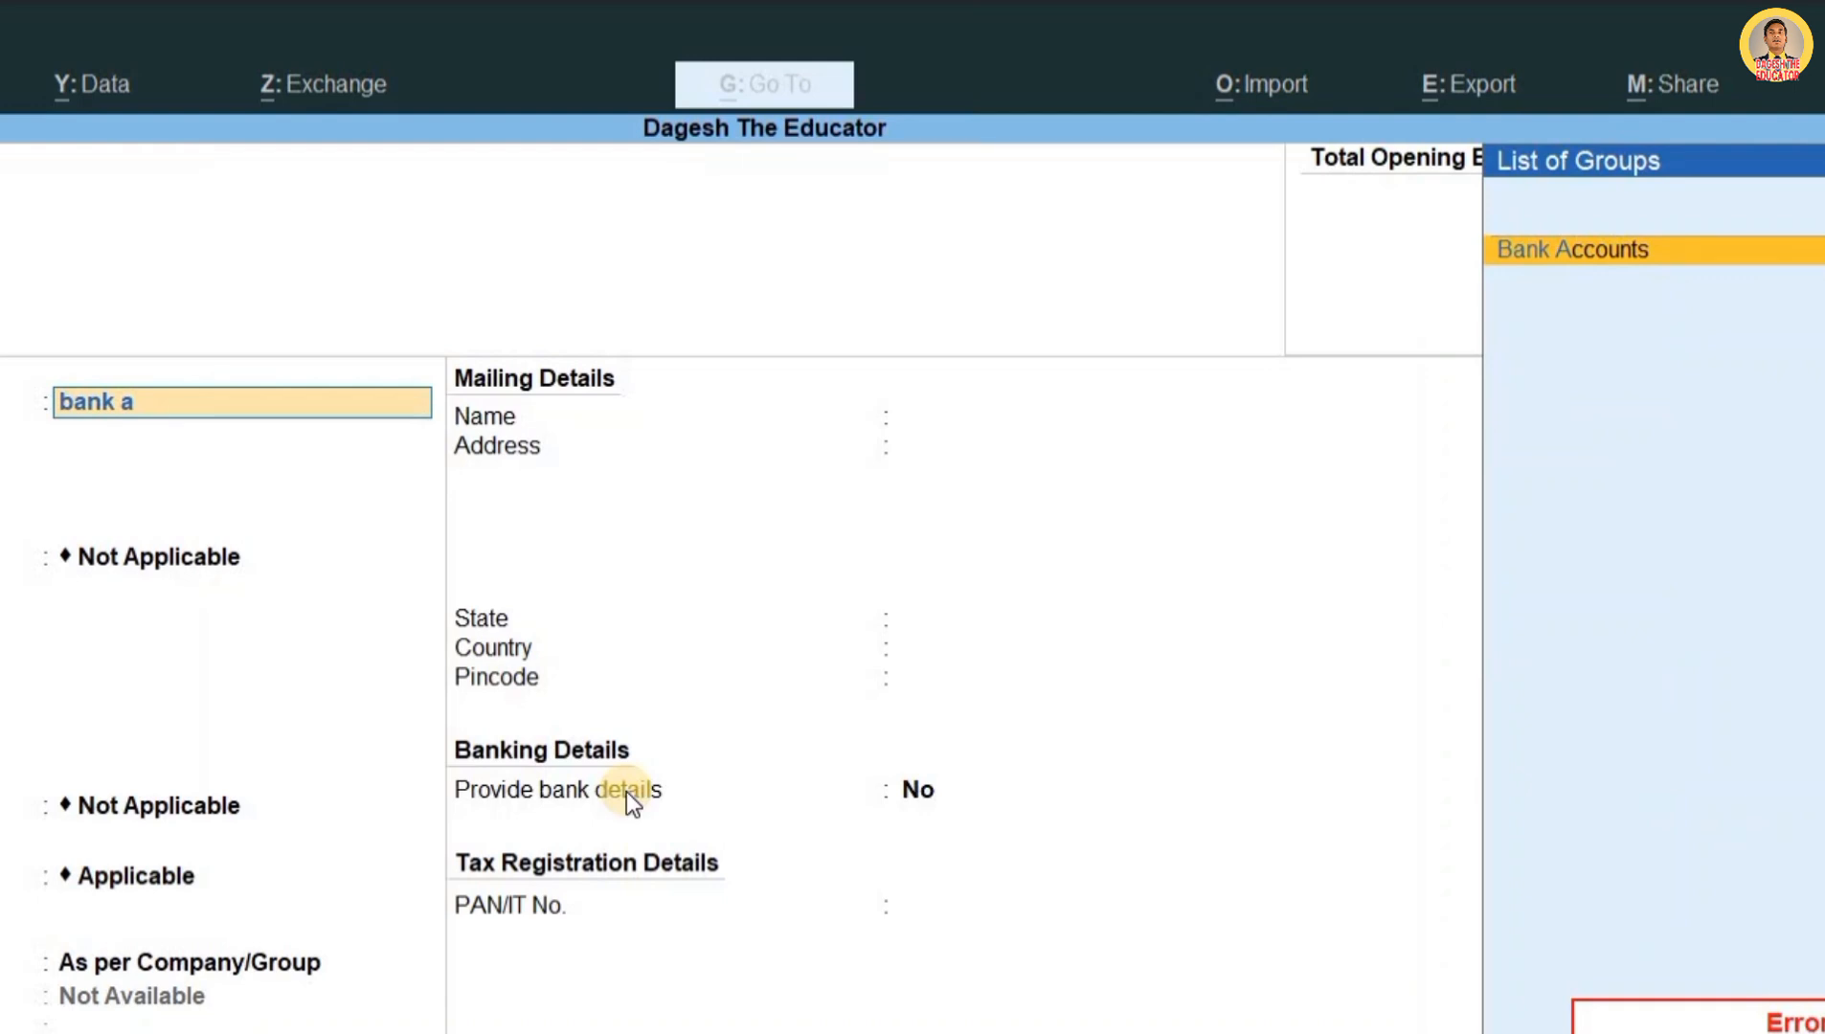
{"action": "key", "text": "Return"}
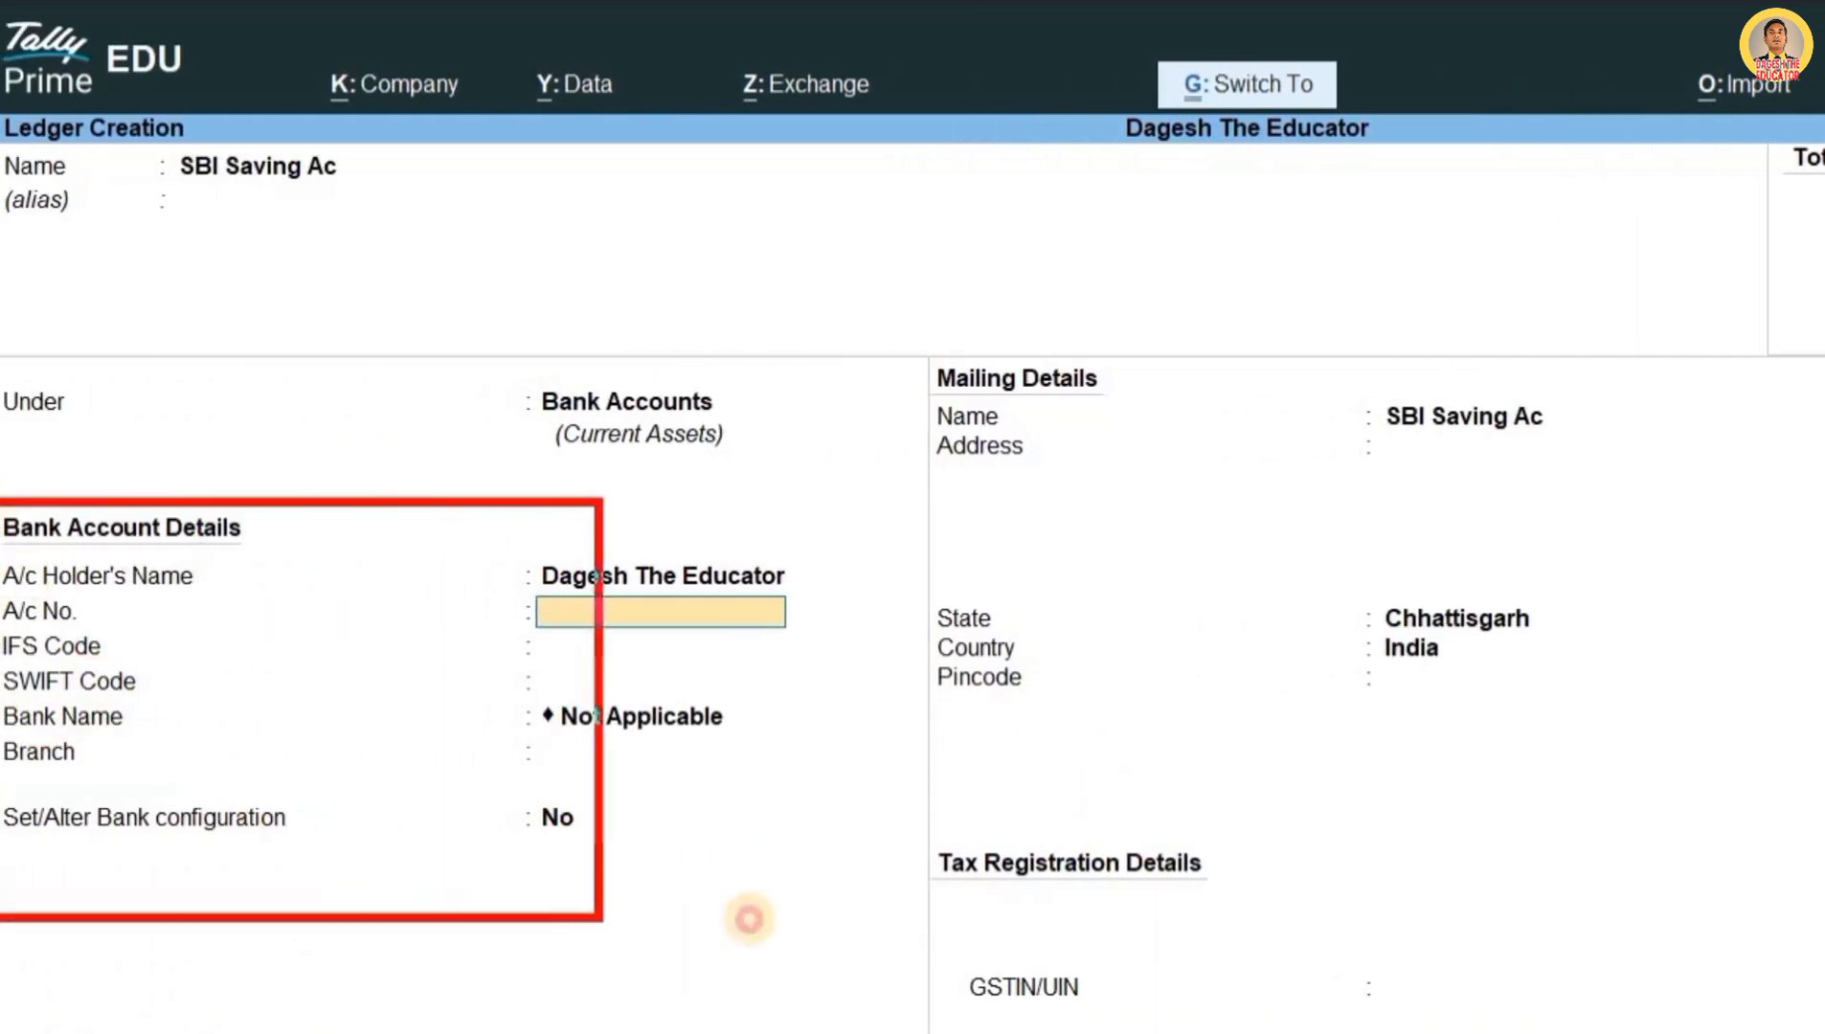
{"action": "left_click_drag", "start_coordinate": [249, 563], "coordinate": [427, 536]}
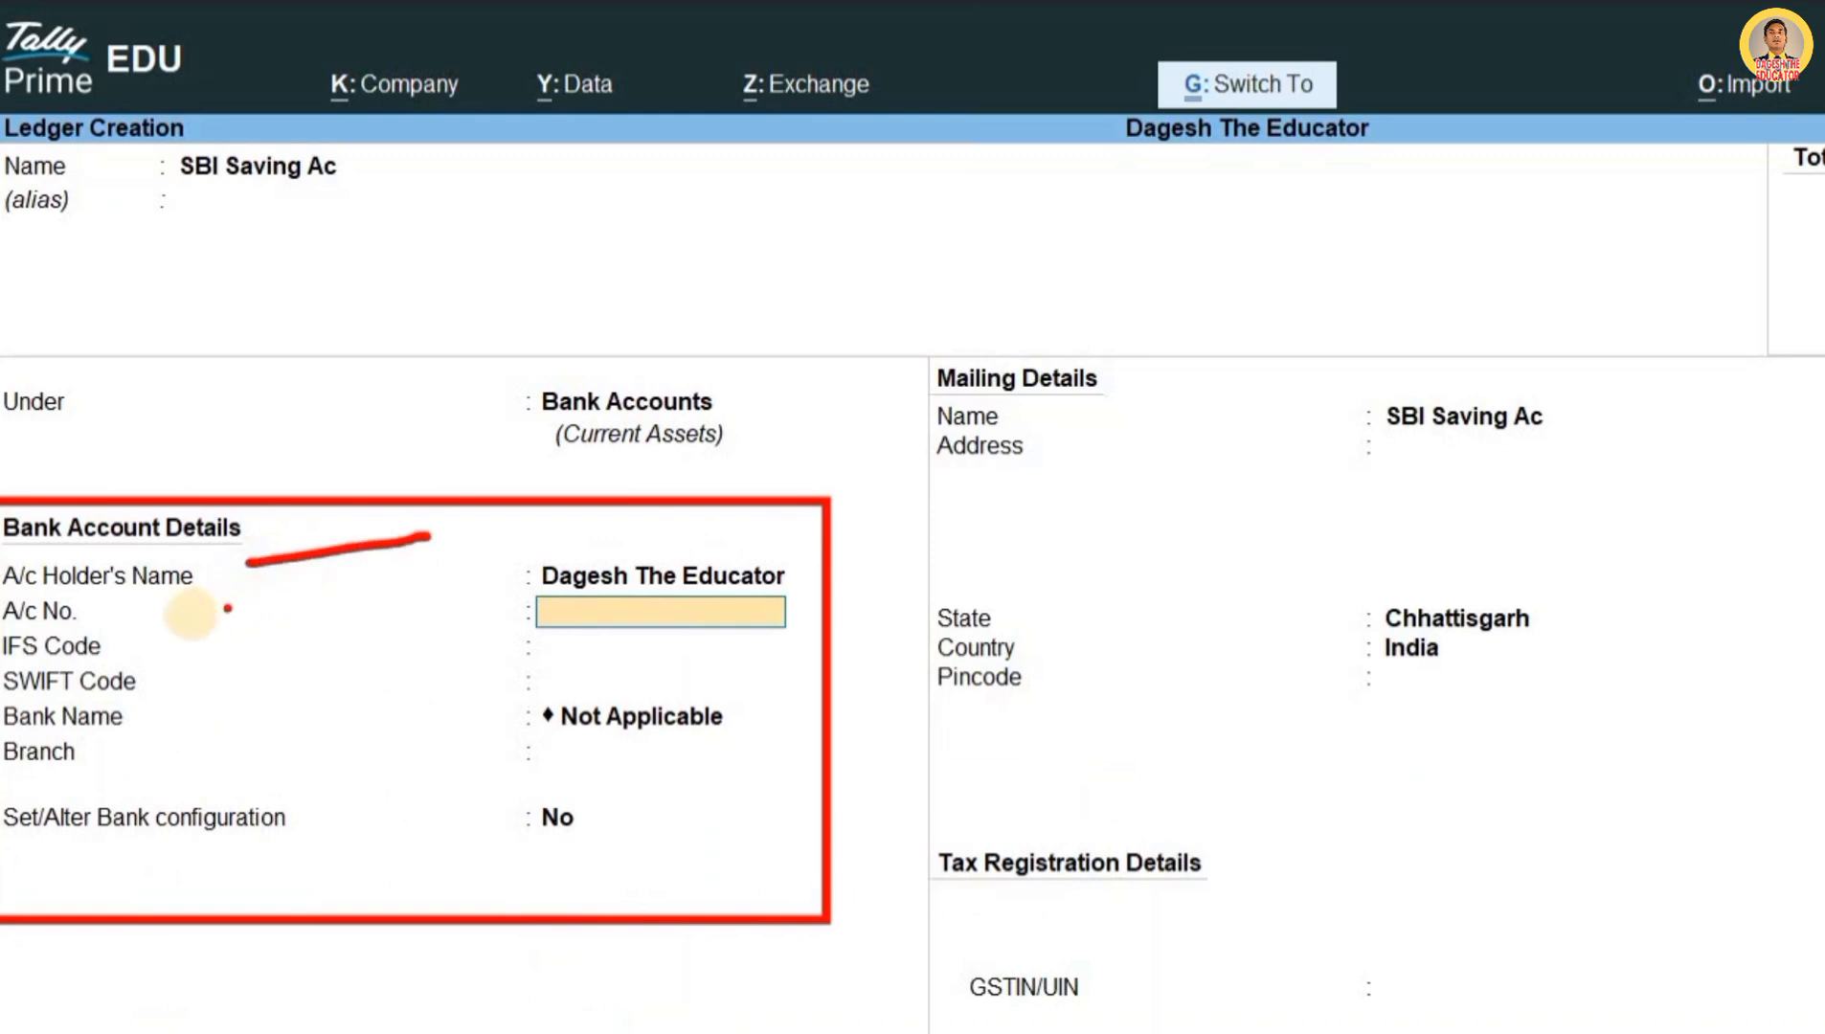
{"action": "left_click_drag", "start_coordinate": [190, 615], "coordinate": [315, 598]}
{"action": "left_click_drag", "start_coordinate": [150, 658], "coordinate": [346, 609]}
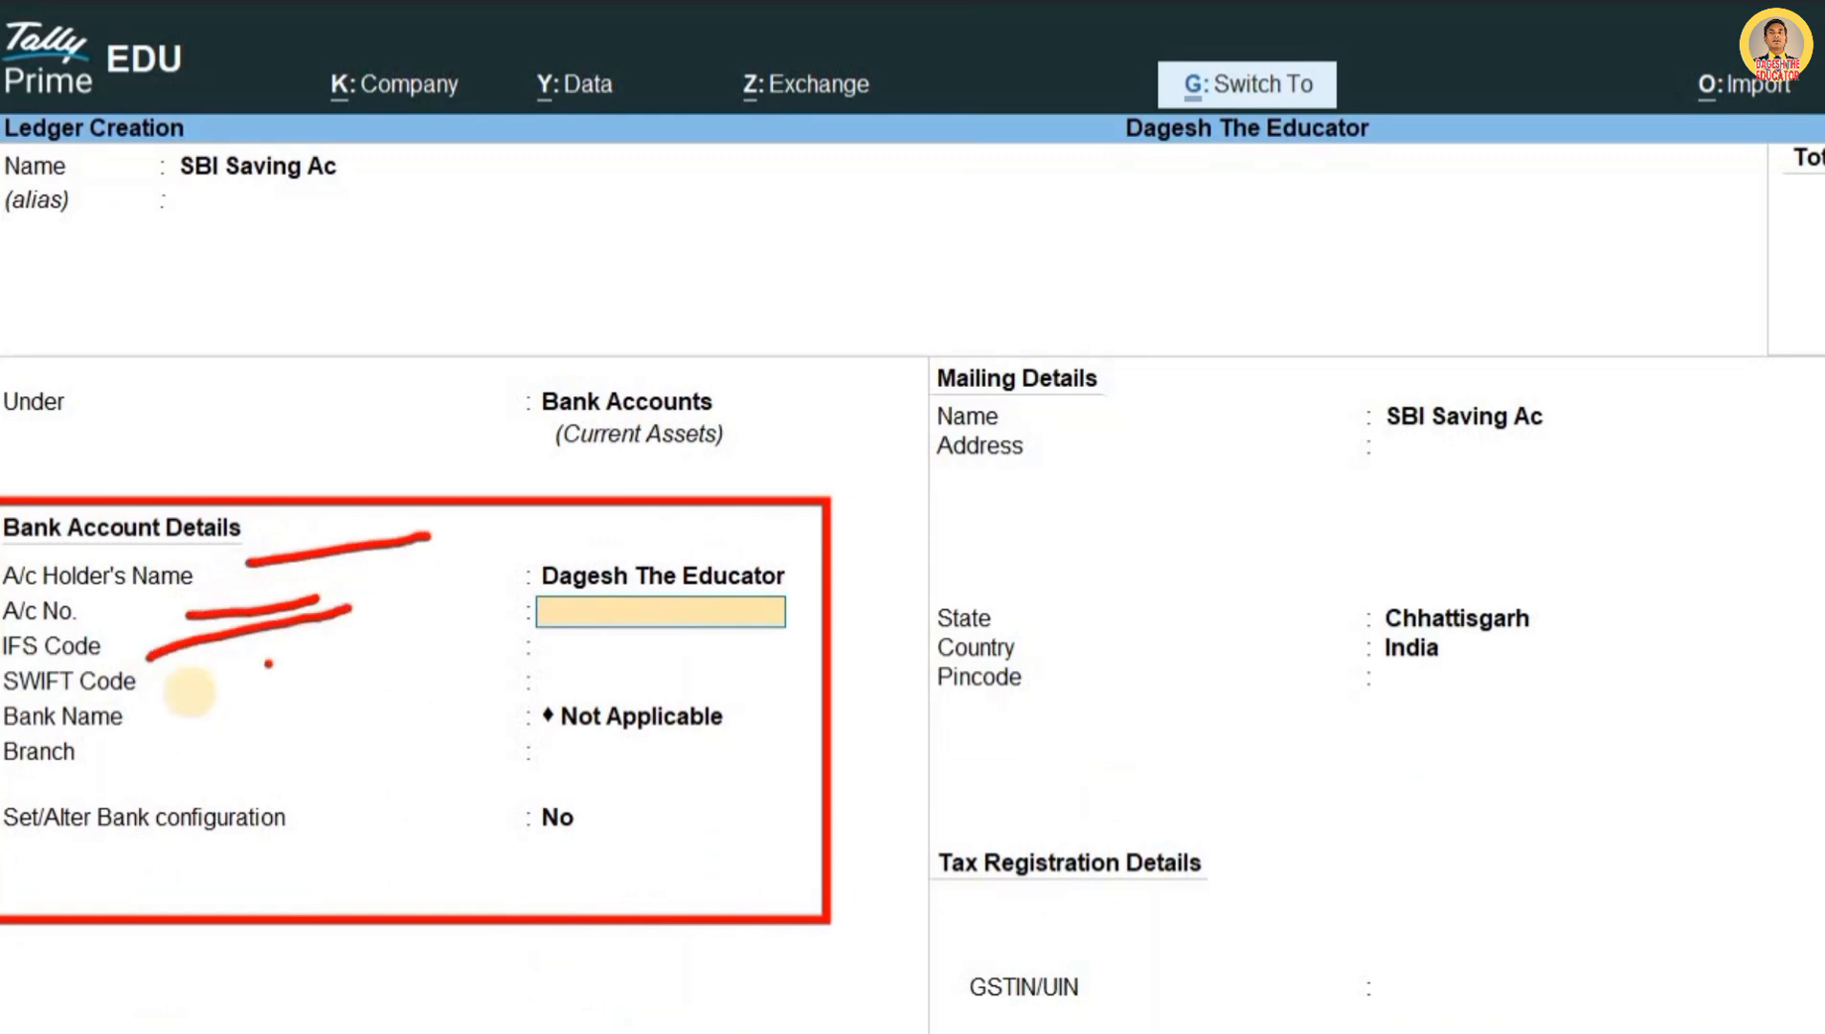
{"action": "mouse_move", "coordinate": [190, 693]}
{"action": "left_mouse_down"}
{"action": "mouse_move", "coordinate": [330, 641]}
{"action": "mouse_move", "coordinate": [297, 683]}
{"action": "left_mouse_up"}
{"action": "left_click_drag", "start_coordinate": [222, 751], "coordinate": [329, 708]}
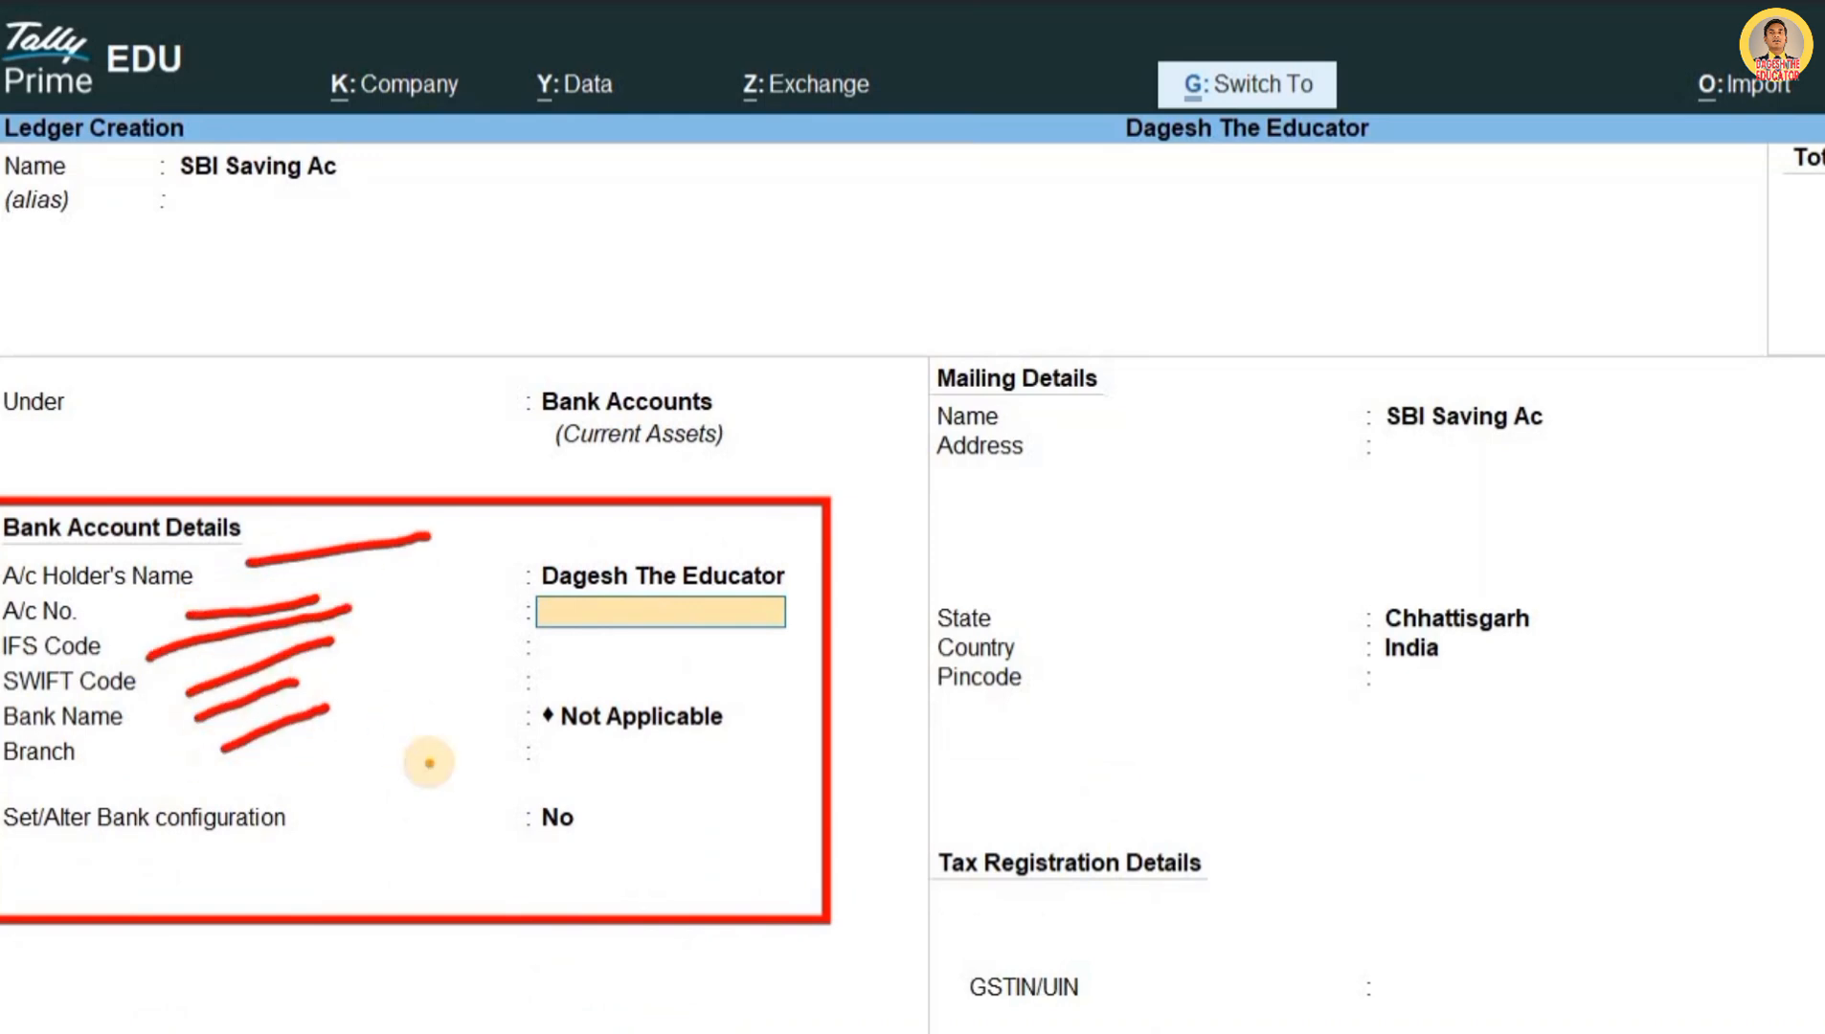
{"action": "key", "text": "Escape"}
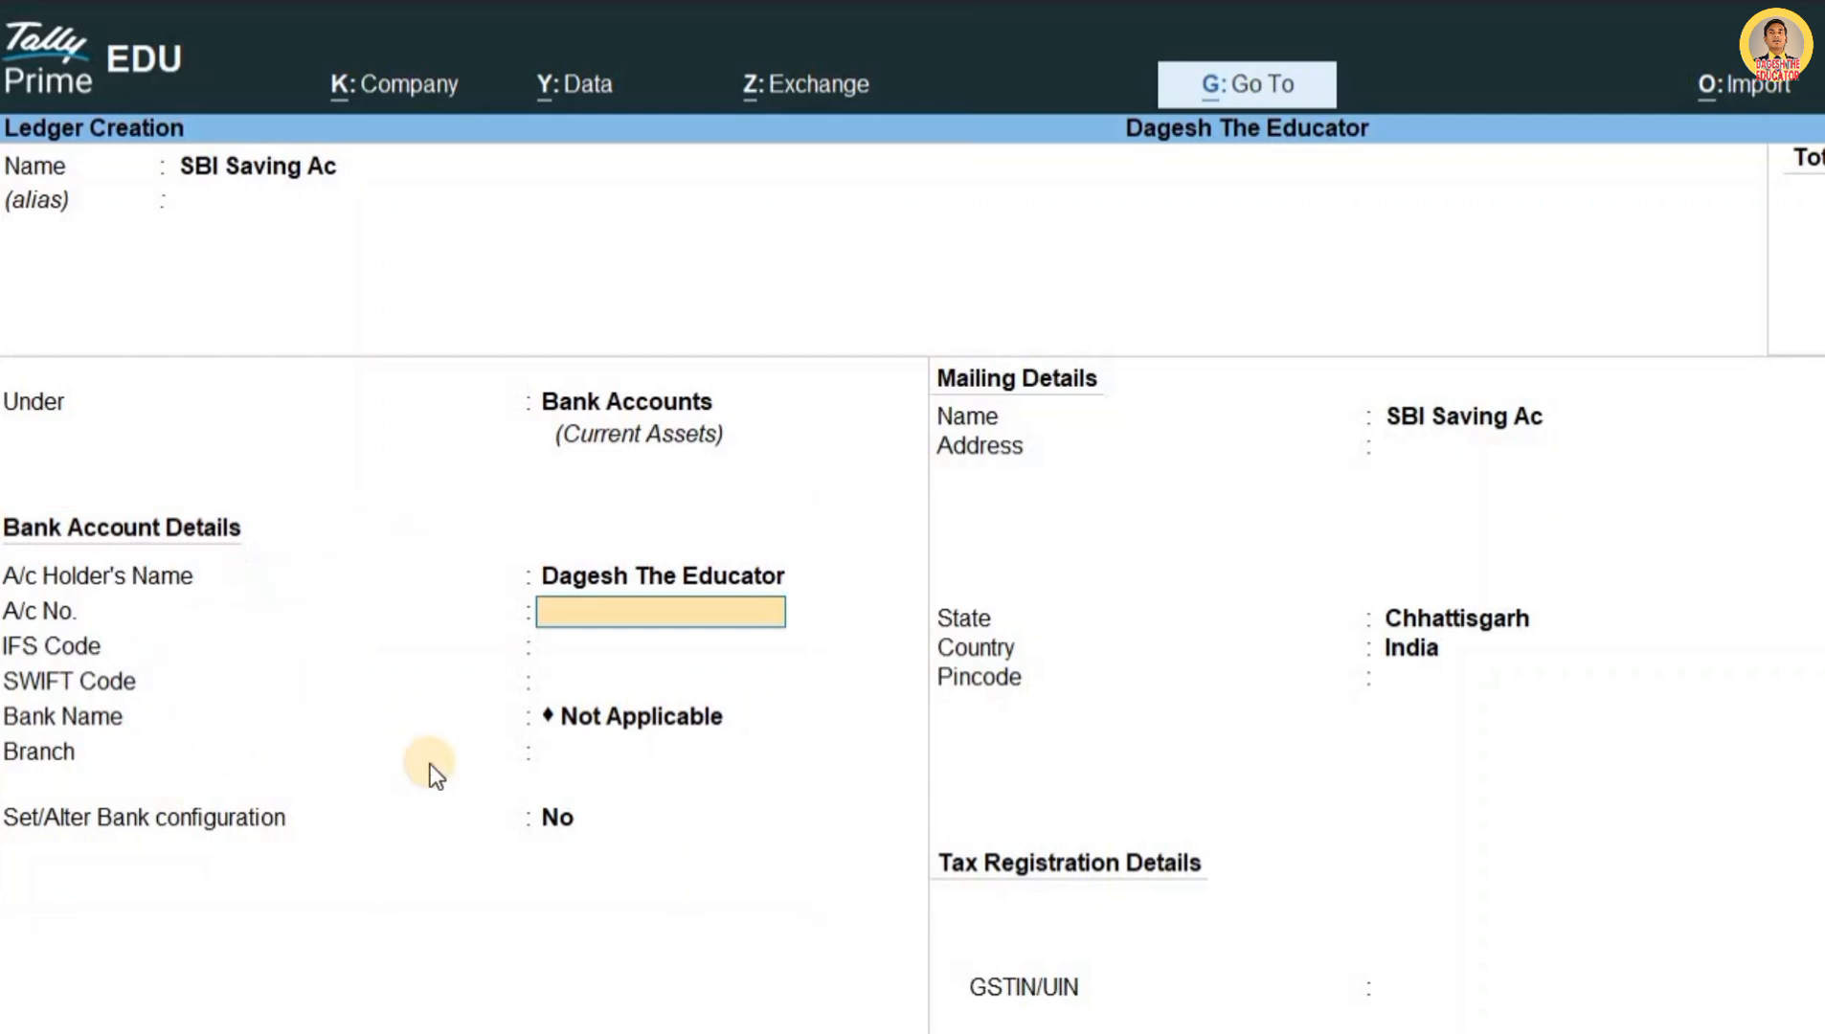
Step: Save the SBI Saving Ac ledger with the remaining bank details left empty and return to the Gateway of Tally
{"action": "key", "text": "ctrl+a"}
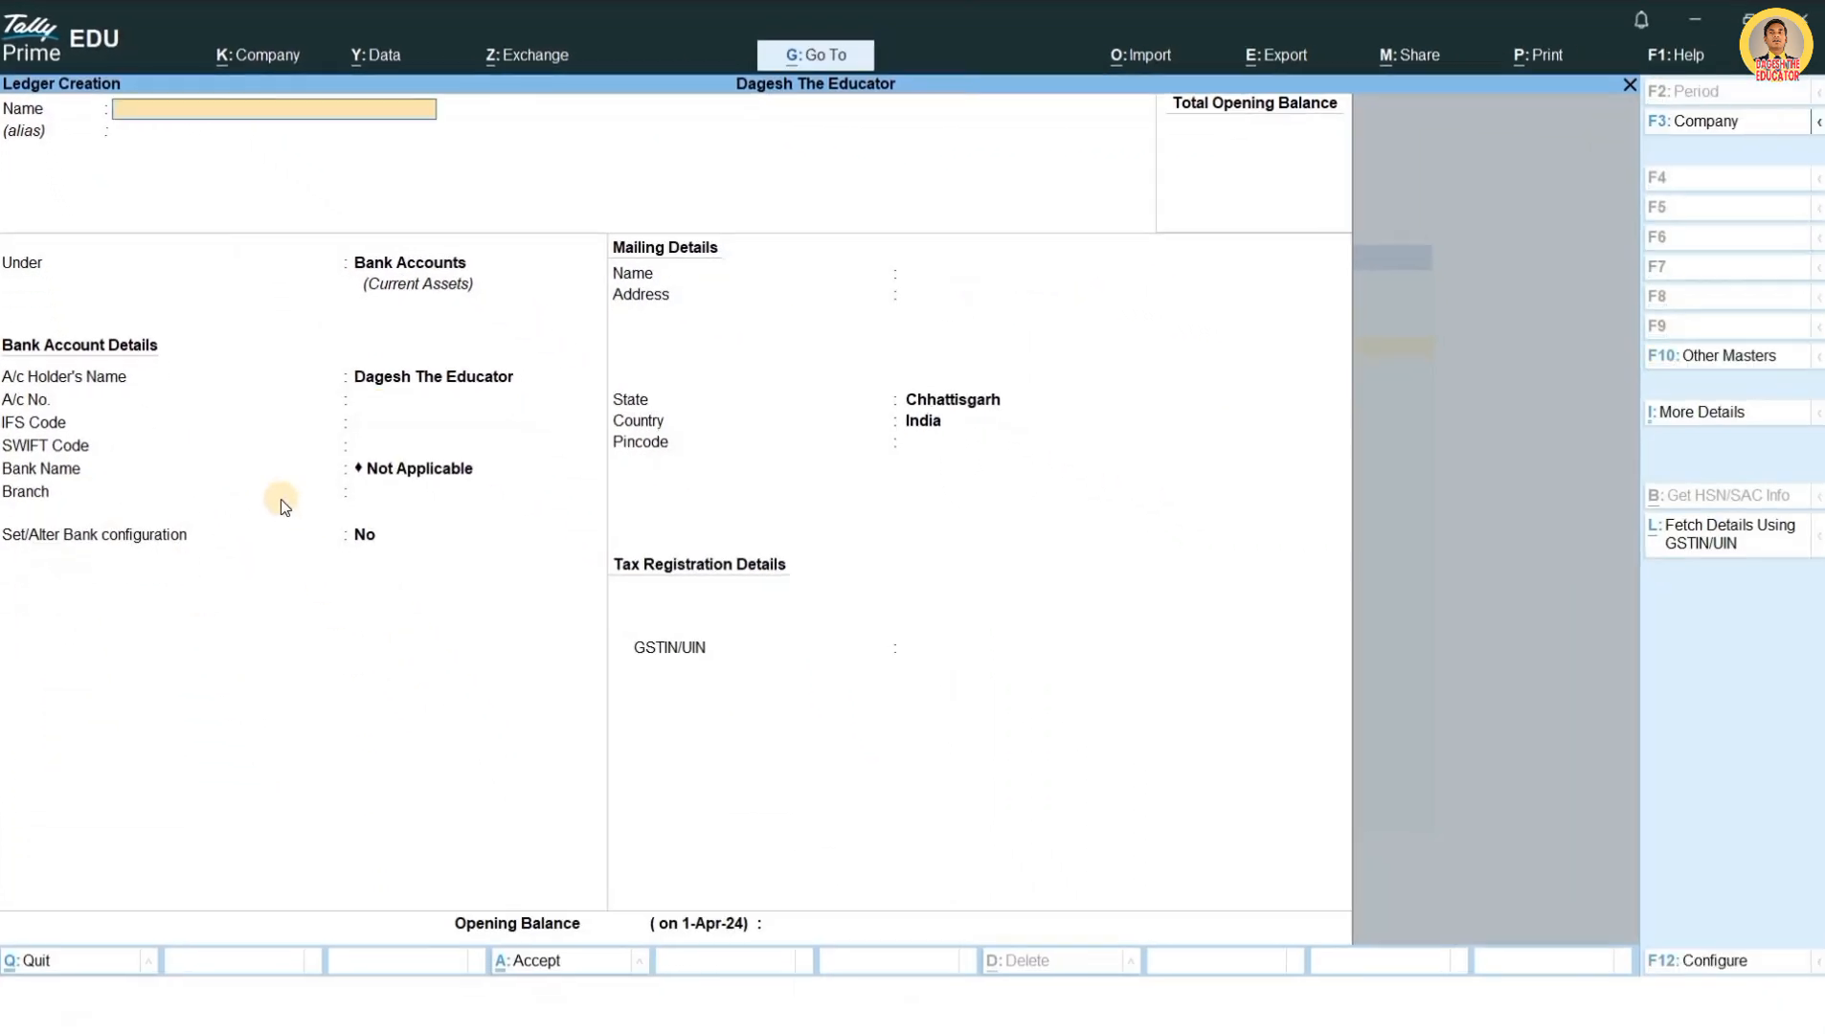
{"action": "key", "text": "Escape"}
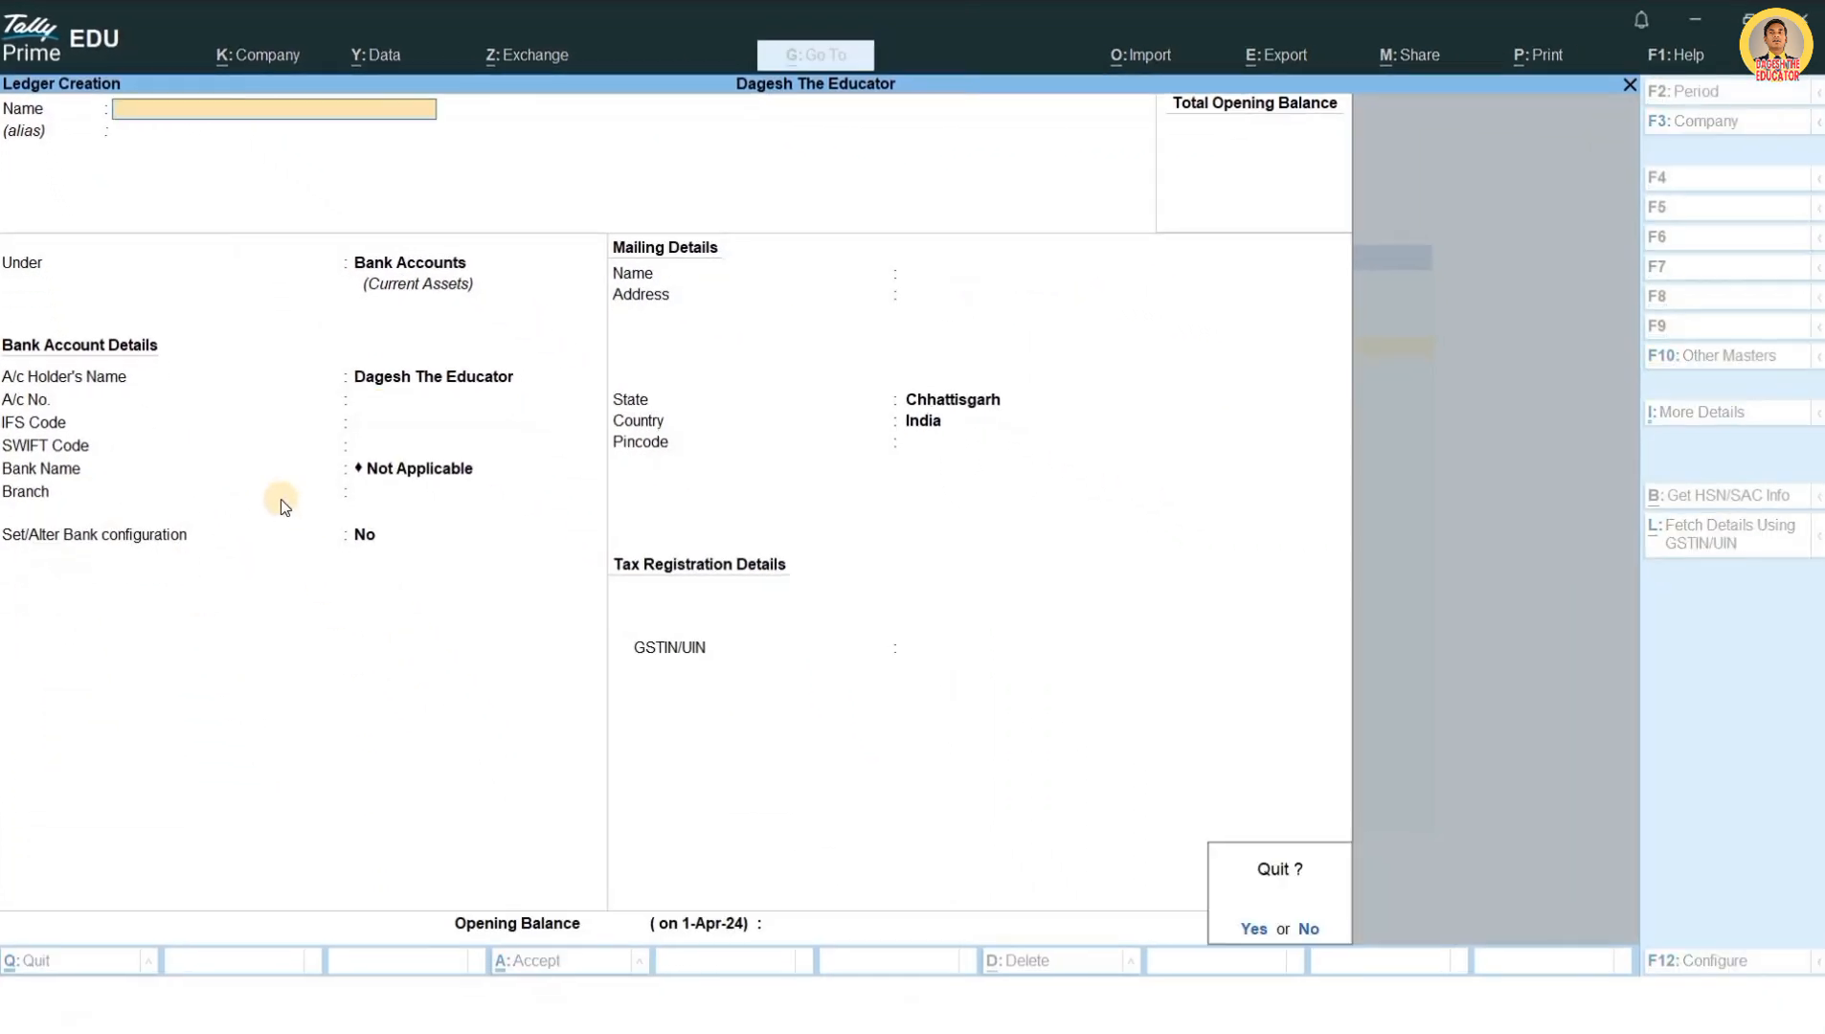
{"action": "key", "text": "y"}
{"action": "key", "text": "Escape"}
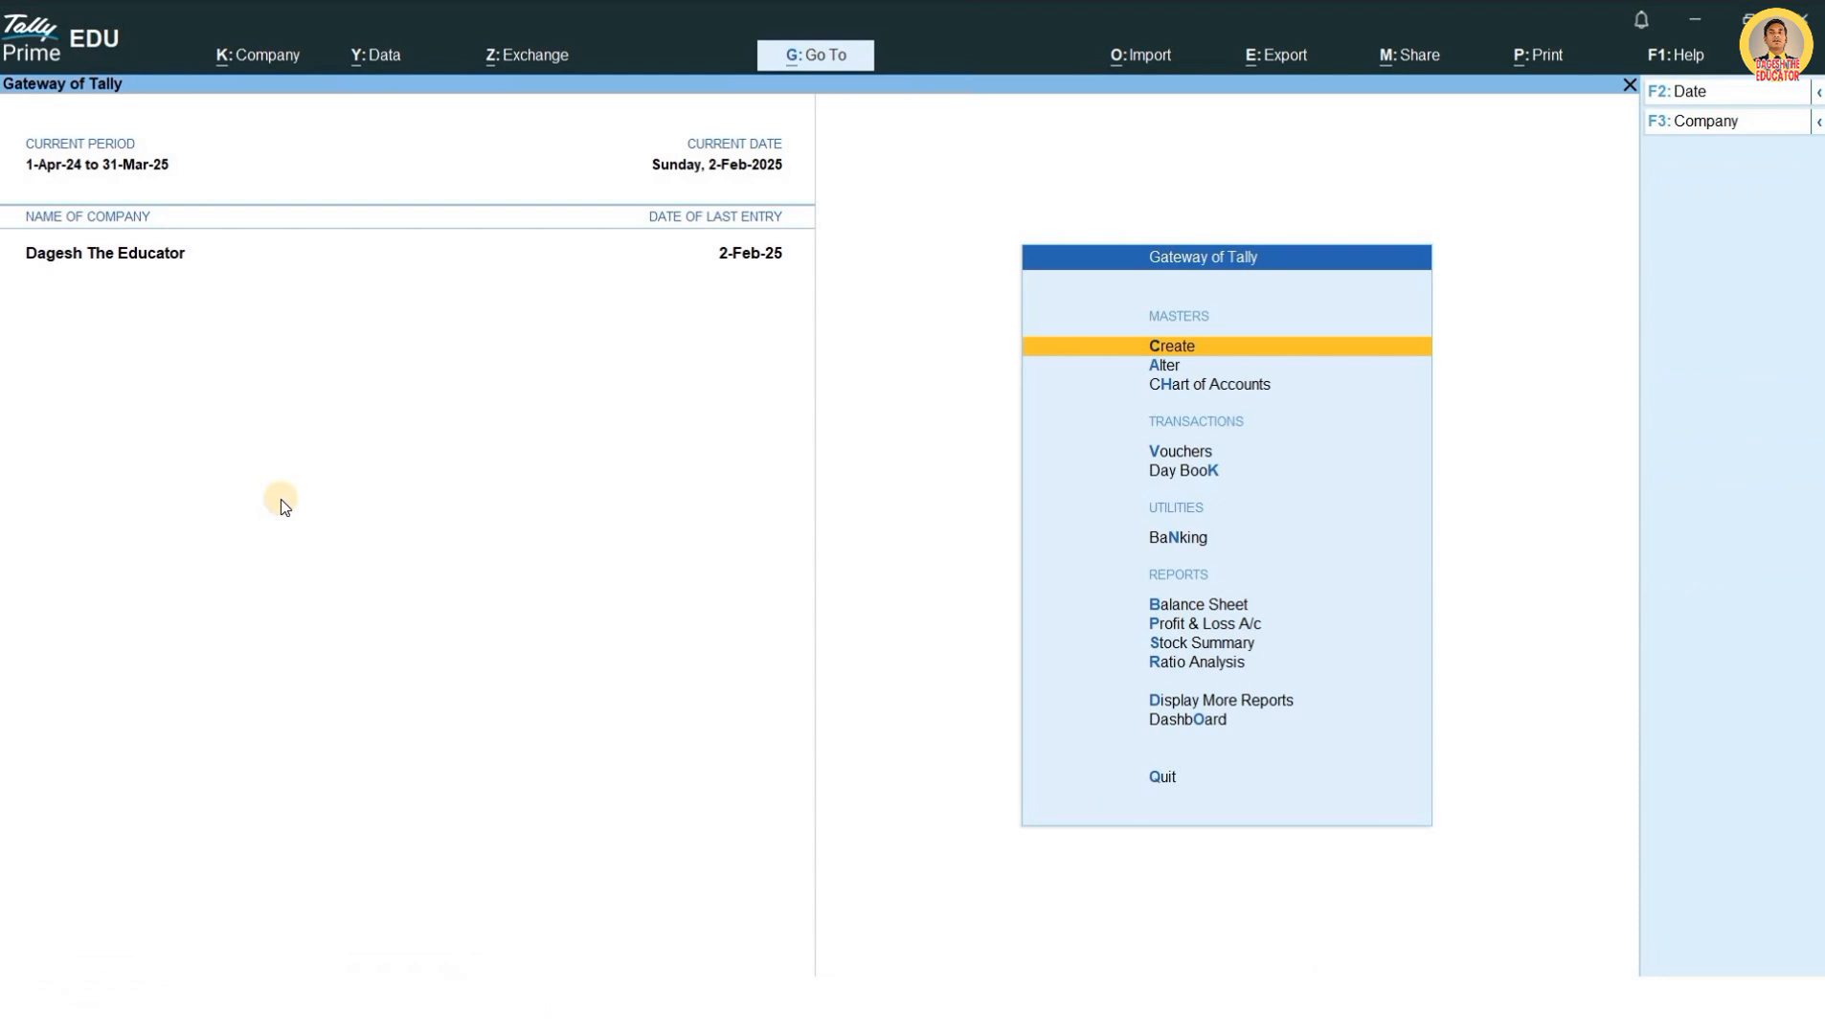
Step: Open voucher entry and switch the voucher type to Contra
{"action": "key", "text": "Down"}
{"action": "key", "text": "Down"}
{"action": "key", "text": "Down"}
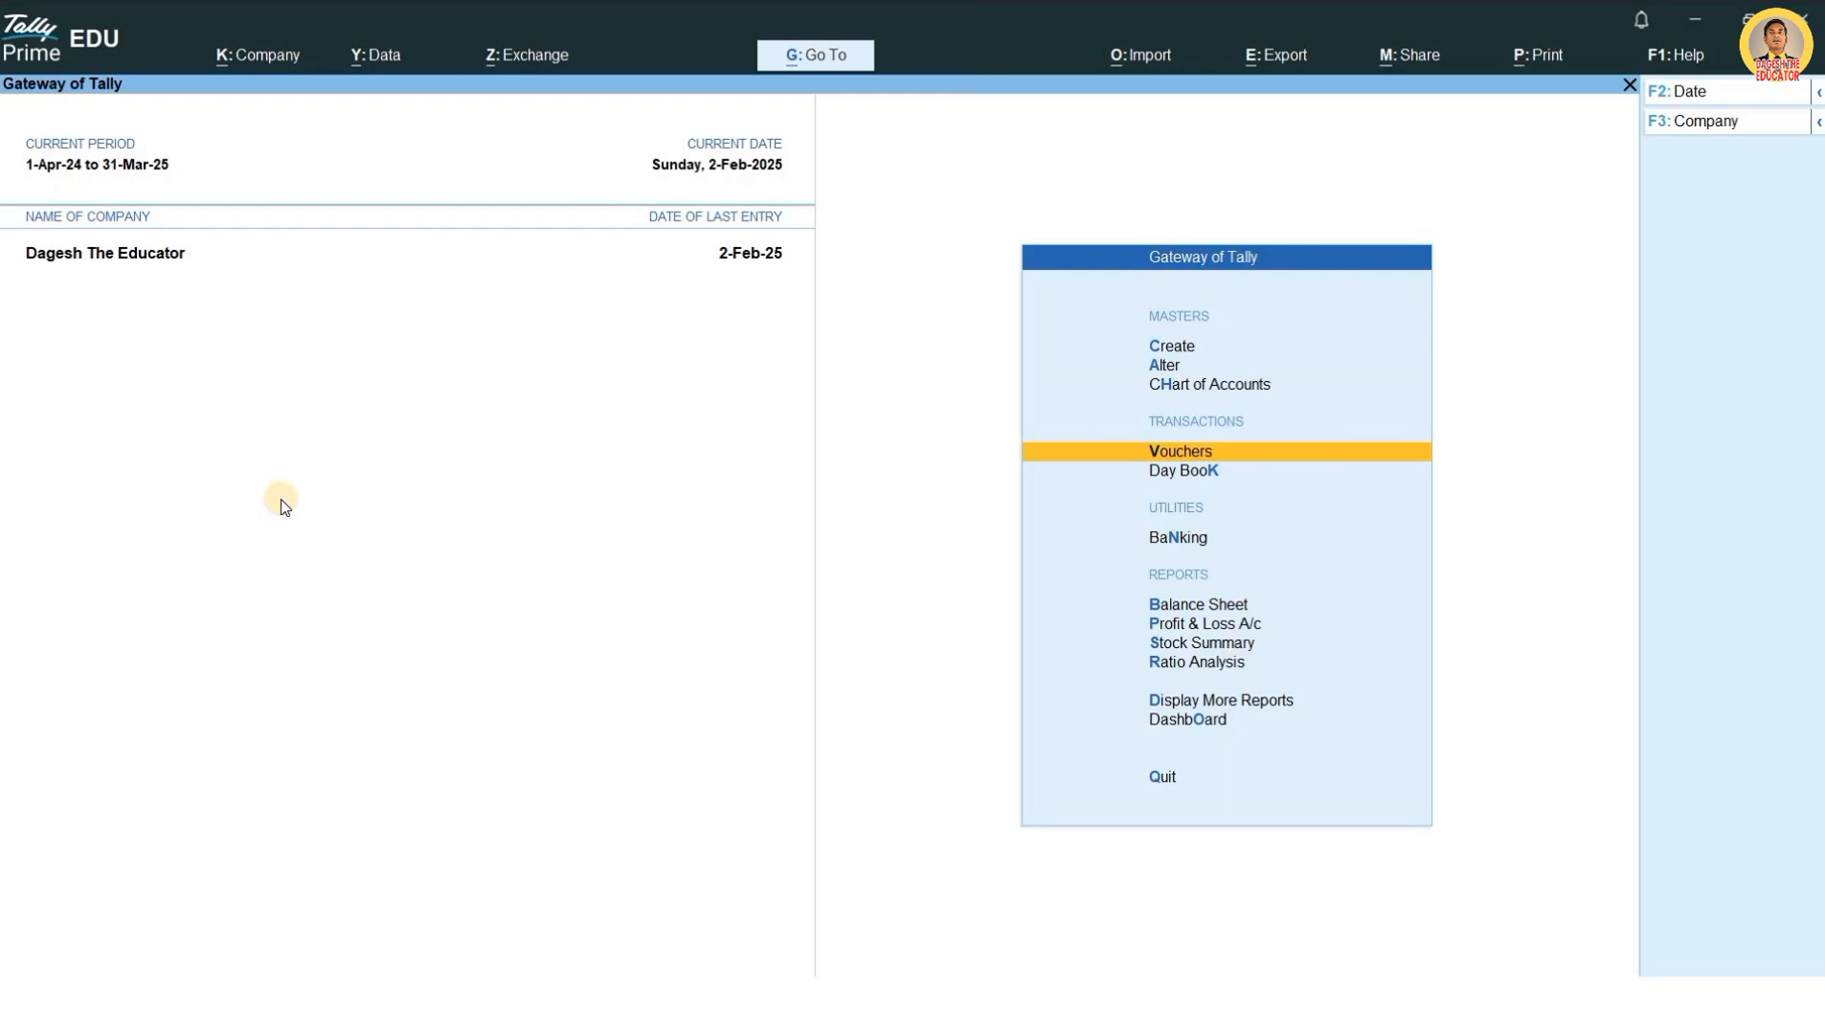
{"action": "key", "text": "Return"}
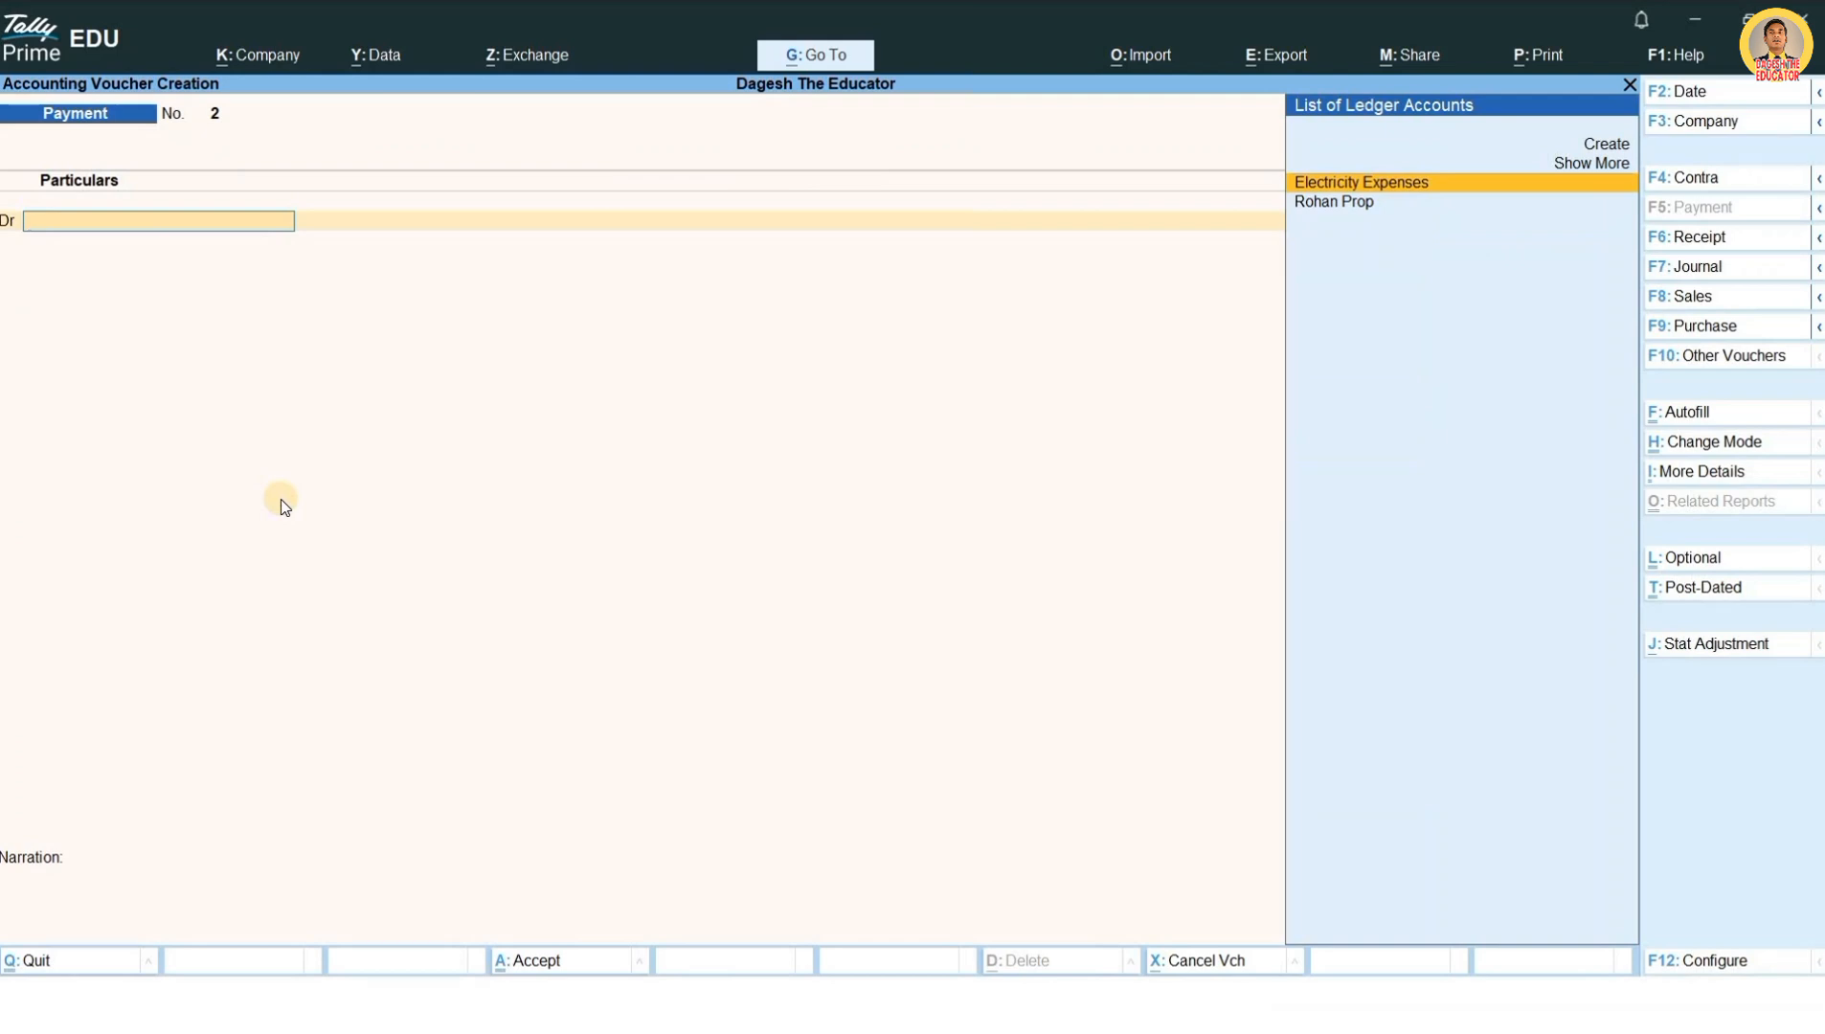
{"action": "left_click", "coordinate": [1731, 184]}
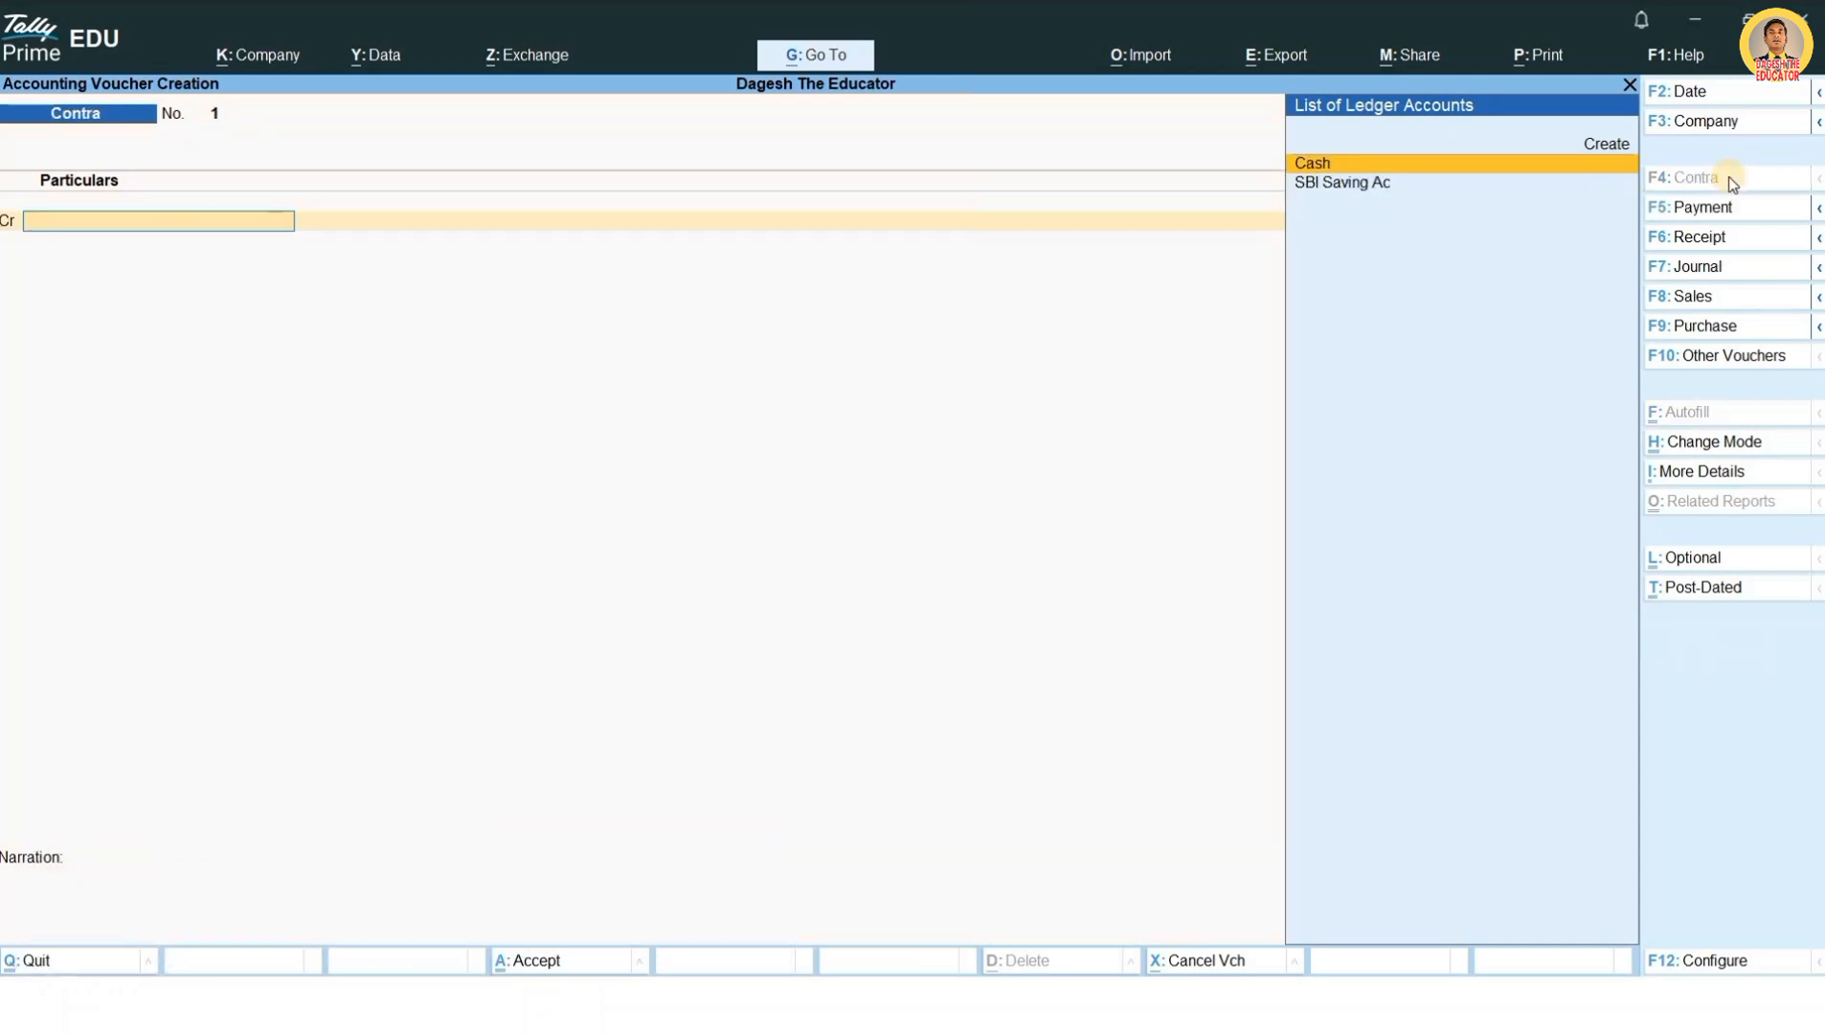
Step: Set the contra voucher's date to 02.02.25
{"action": "key", "text": "ctrl"}
{"action": "key", "text": "F2"}
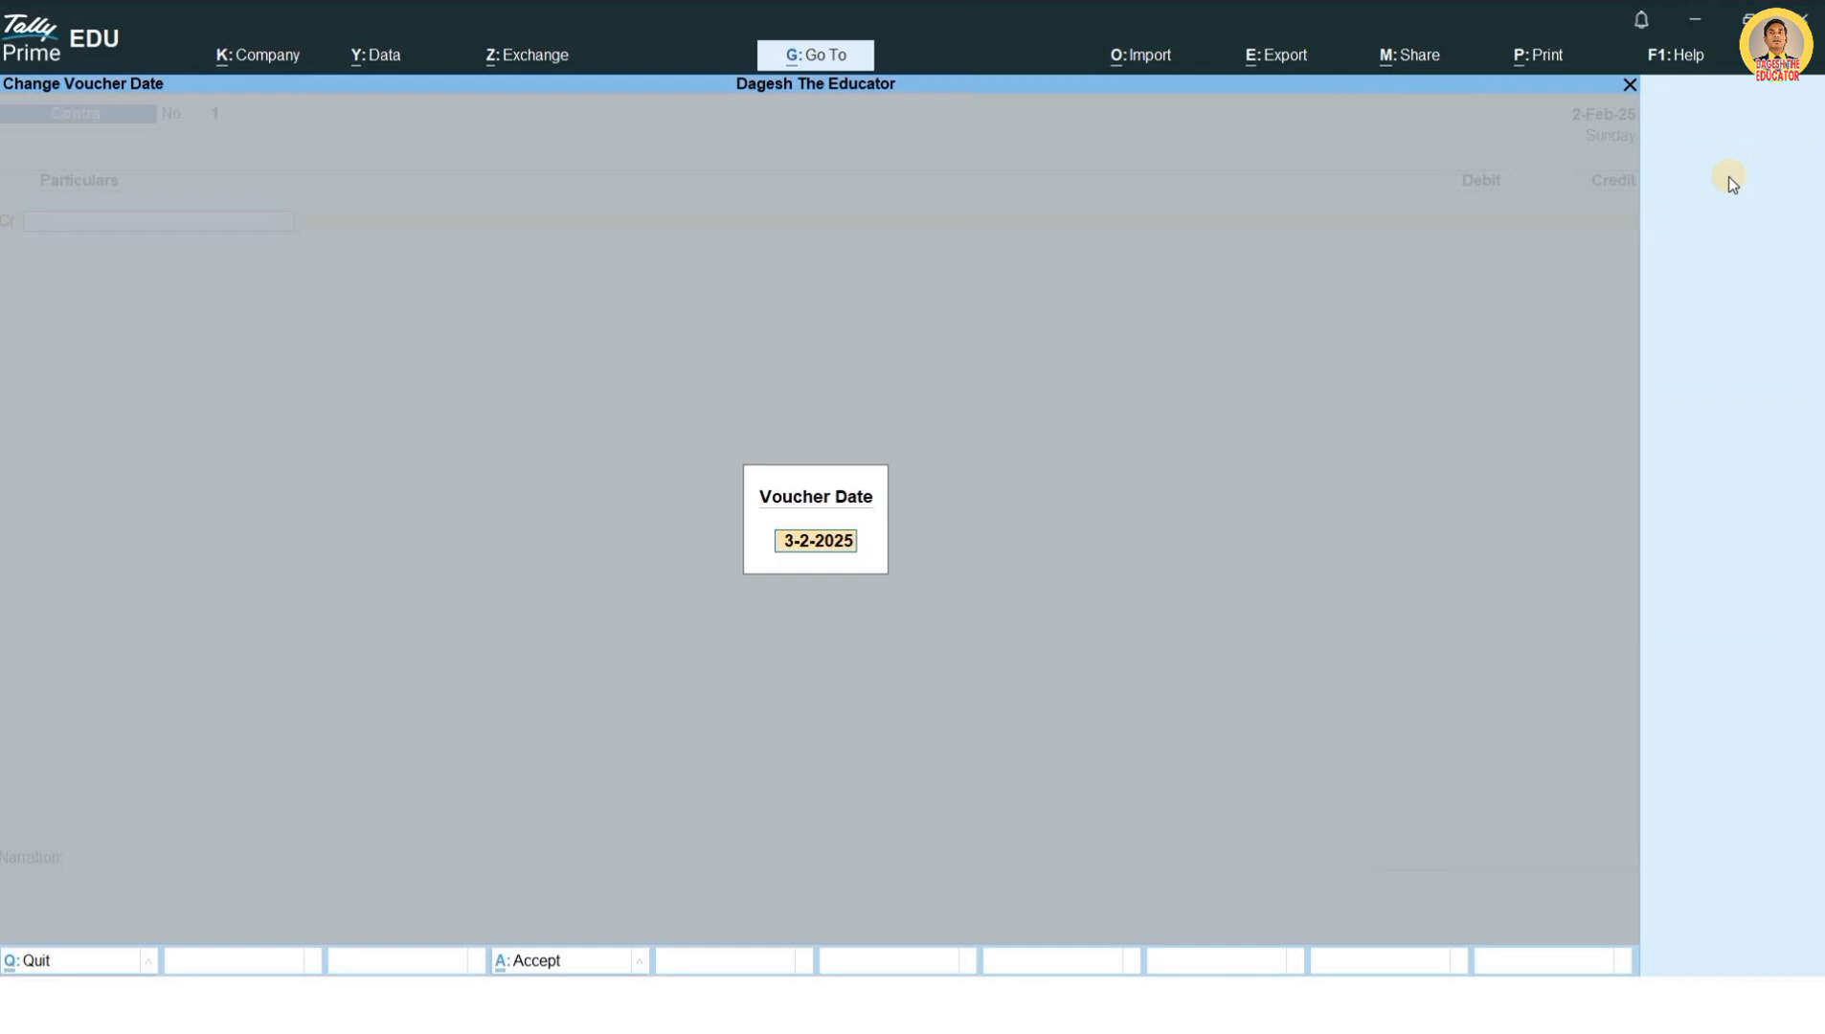
{"action": "type", "text": "02.02.25"}
{"action": "key", "text": "Return"}
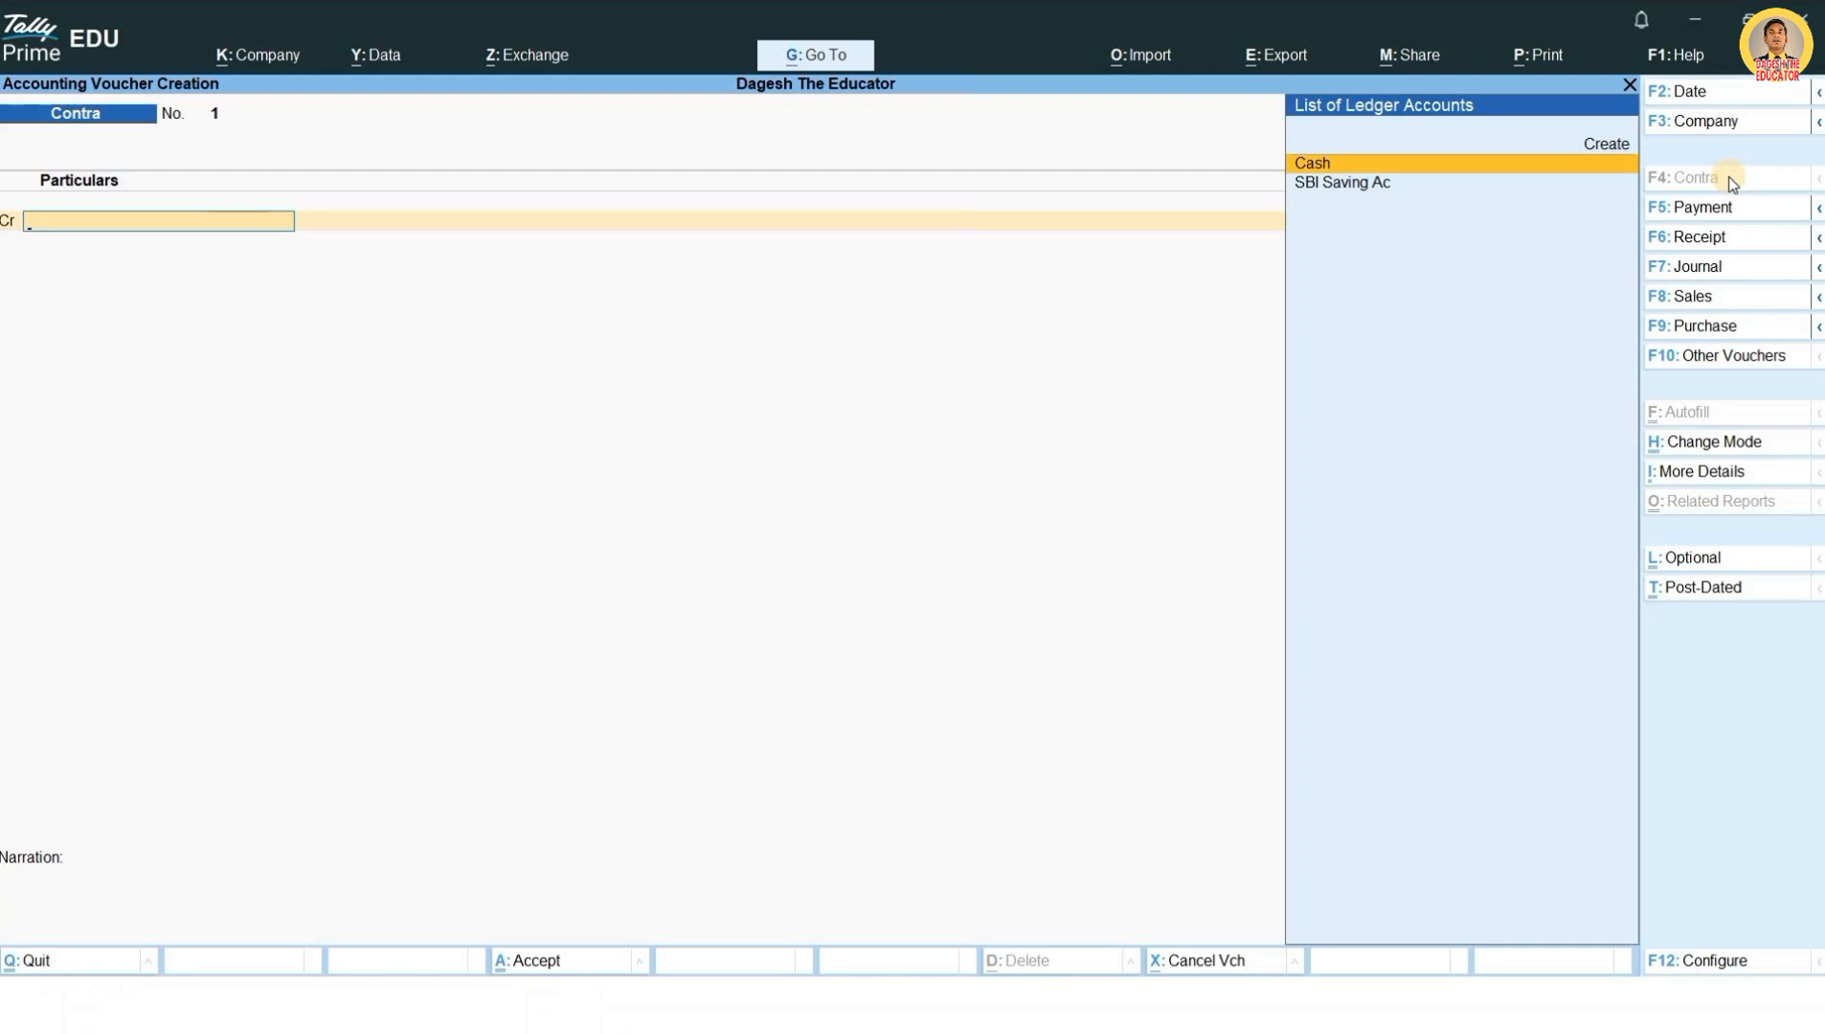
Step: Credit the Cash ledger with 100000 in the contra voucher
{"action": "key", "text": "Return"}
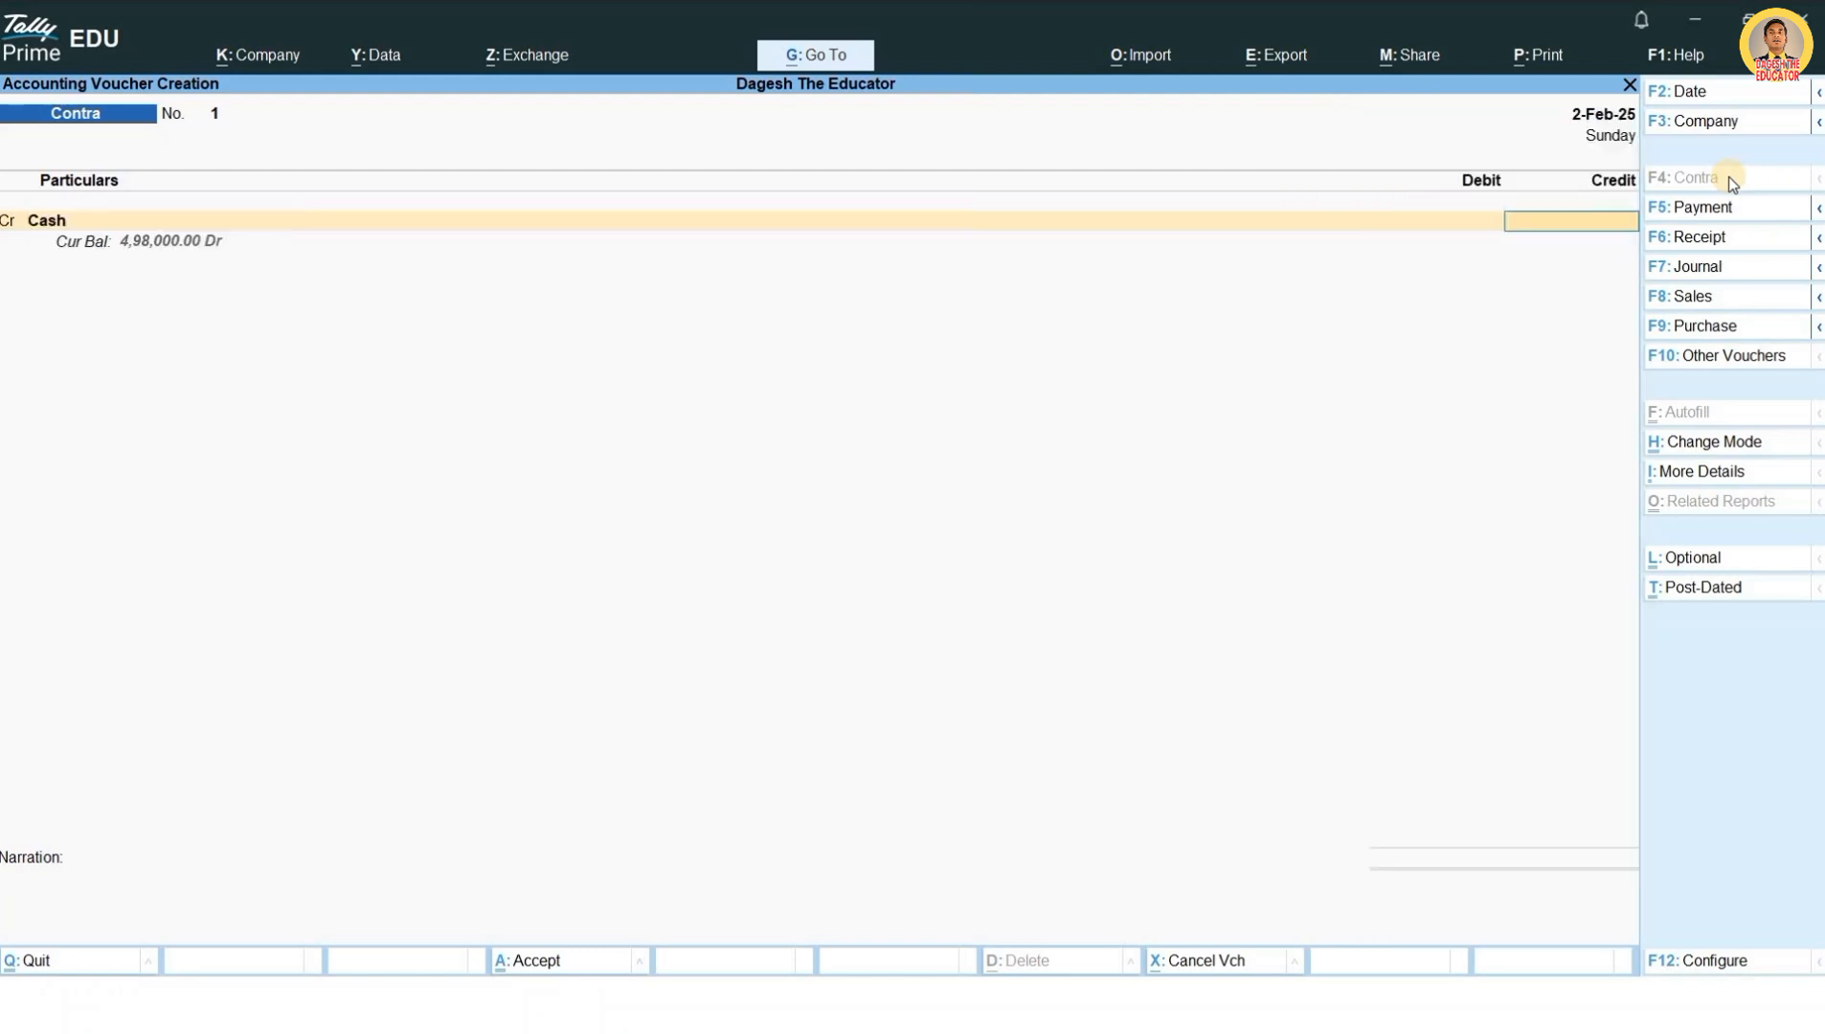
{"action": "key", "text": "alt"}
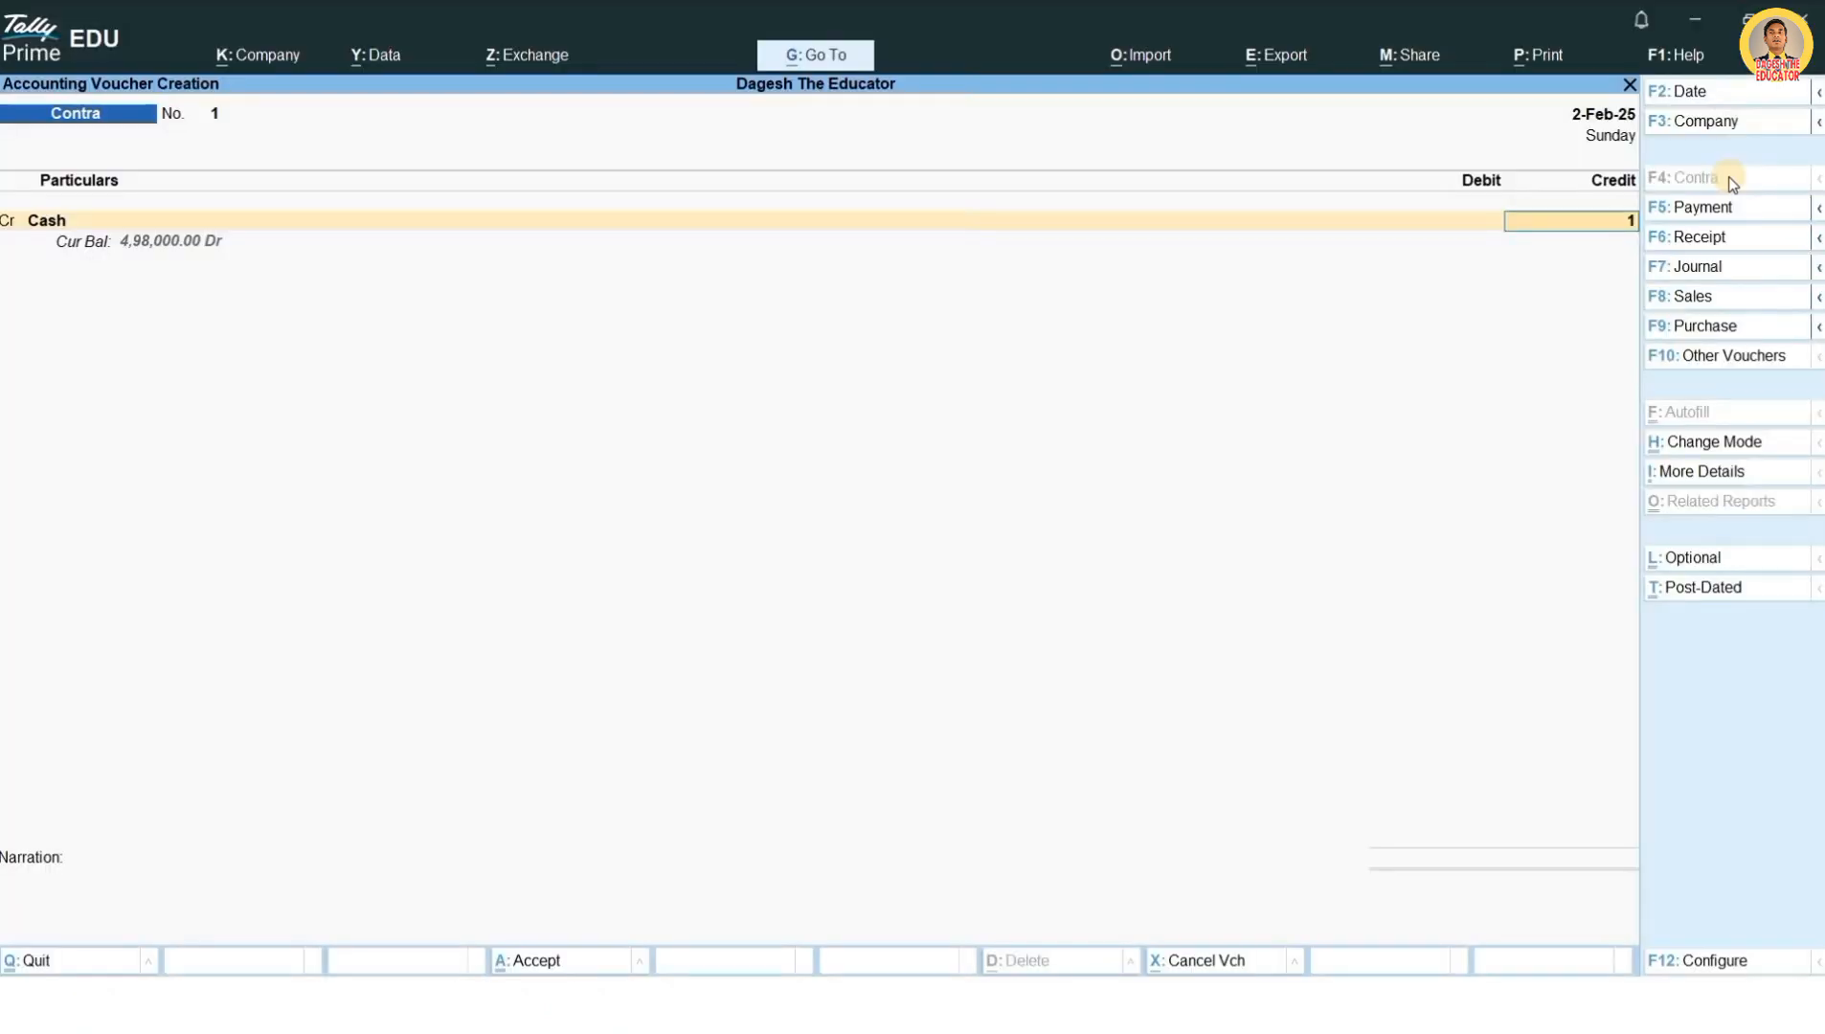
{"action": "type", "text": "100000"}
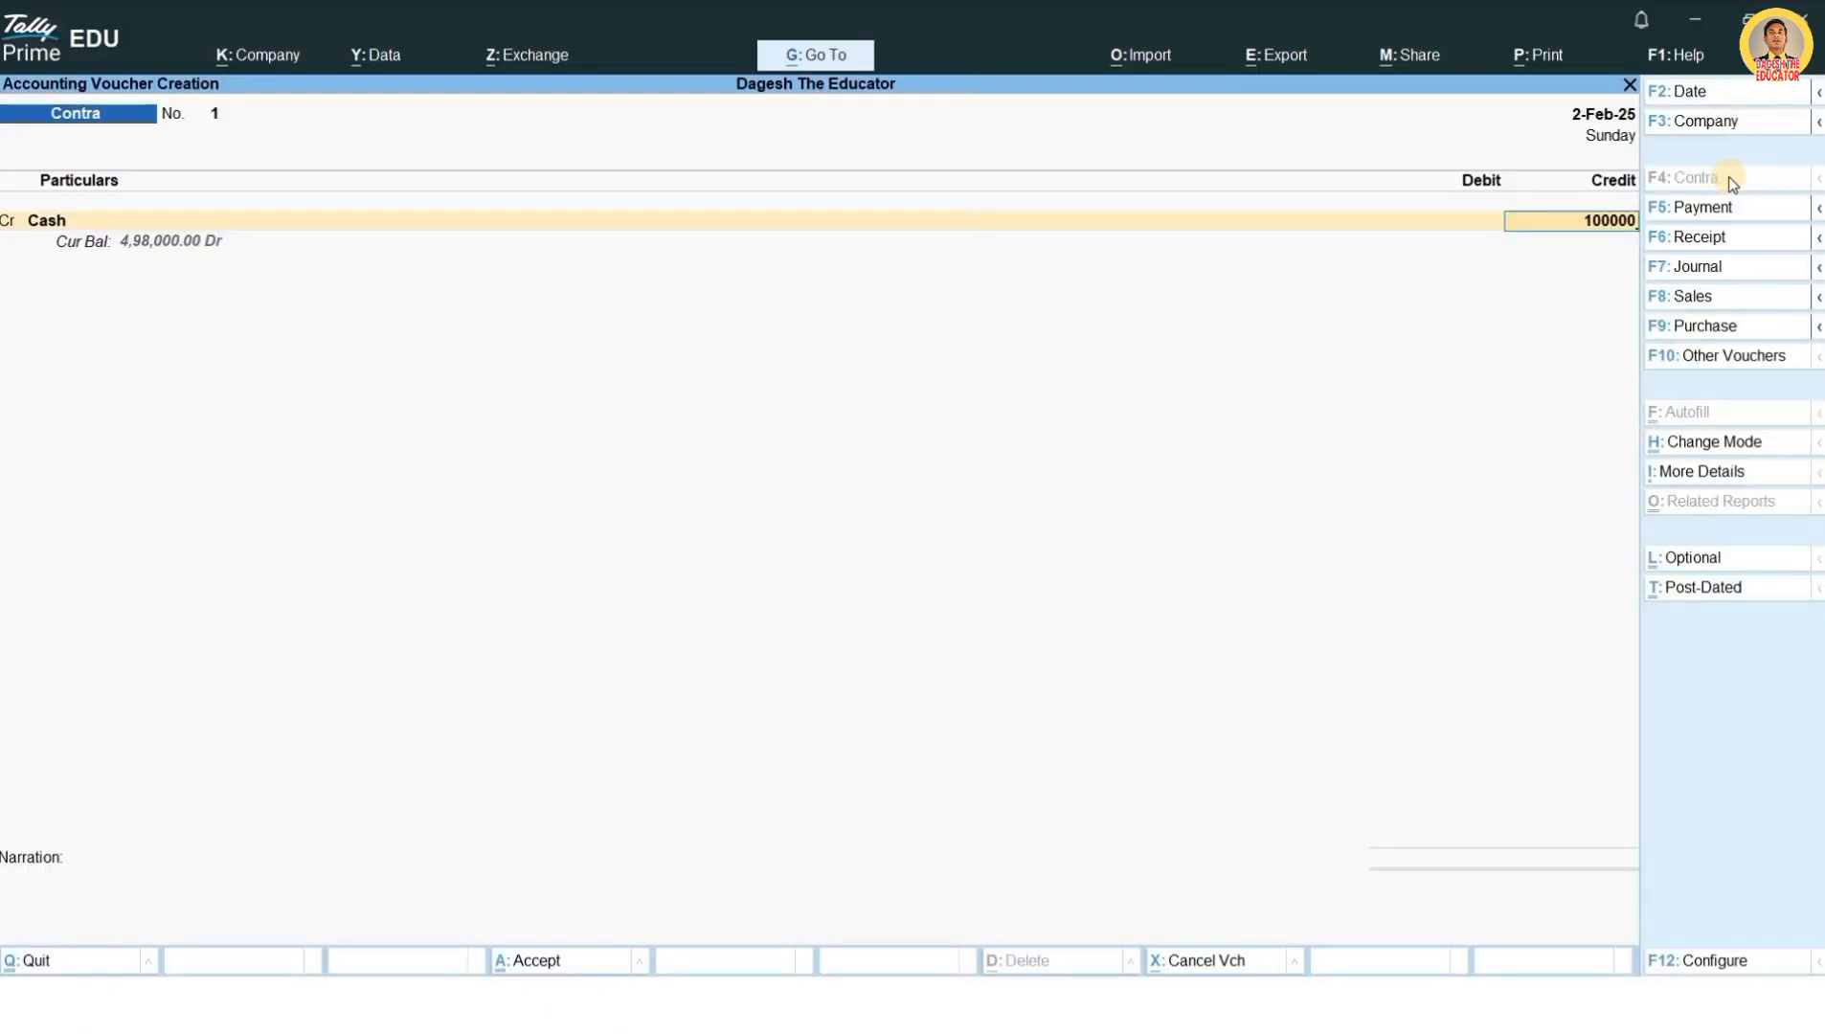
{"action": "key", "text": "Return"}
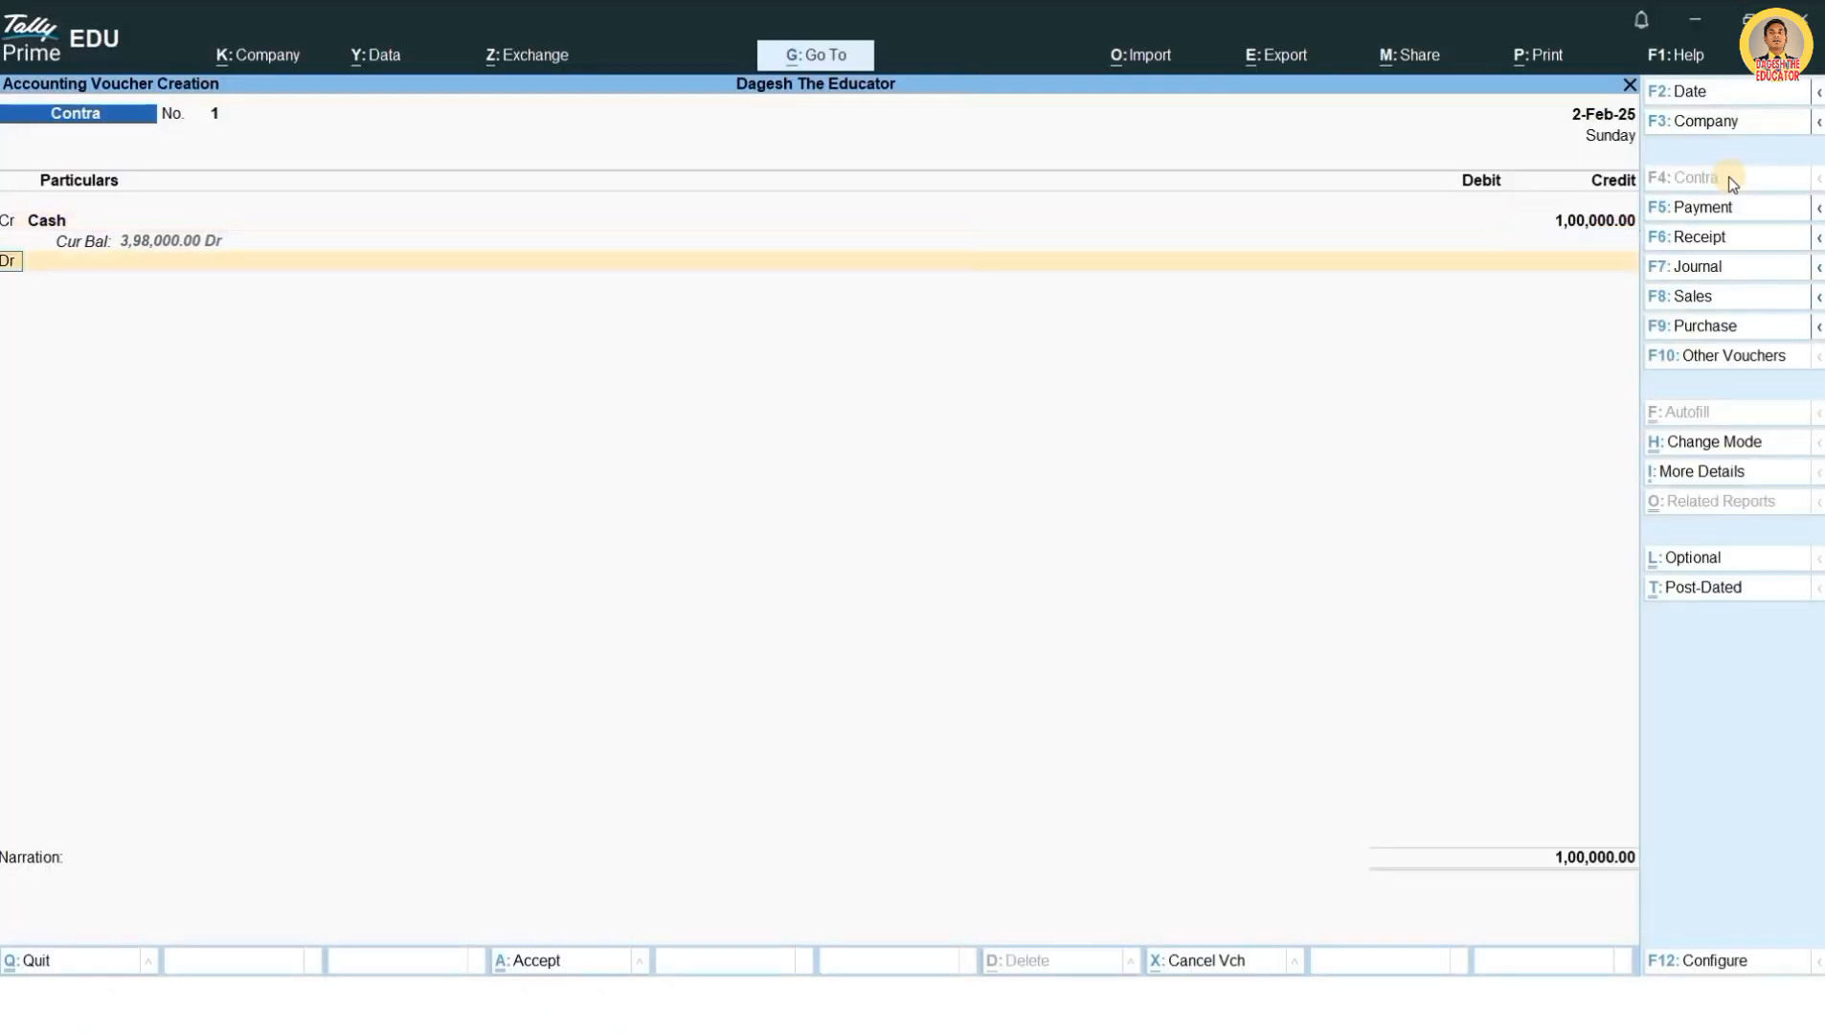
Step: Debit the SBI Saving Ac ledger with 1,00,000 and keep Cash as the bank allocation's transaction type
{"action": "key", "text": "Return"}
{"action": "type", "text": "S"}
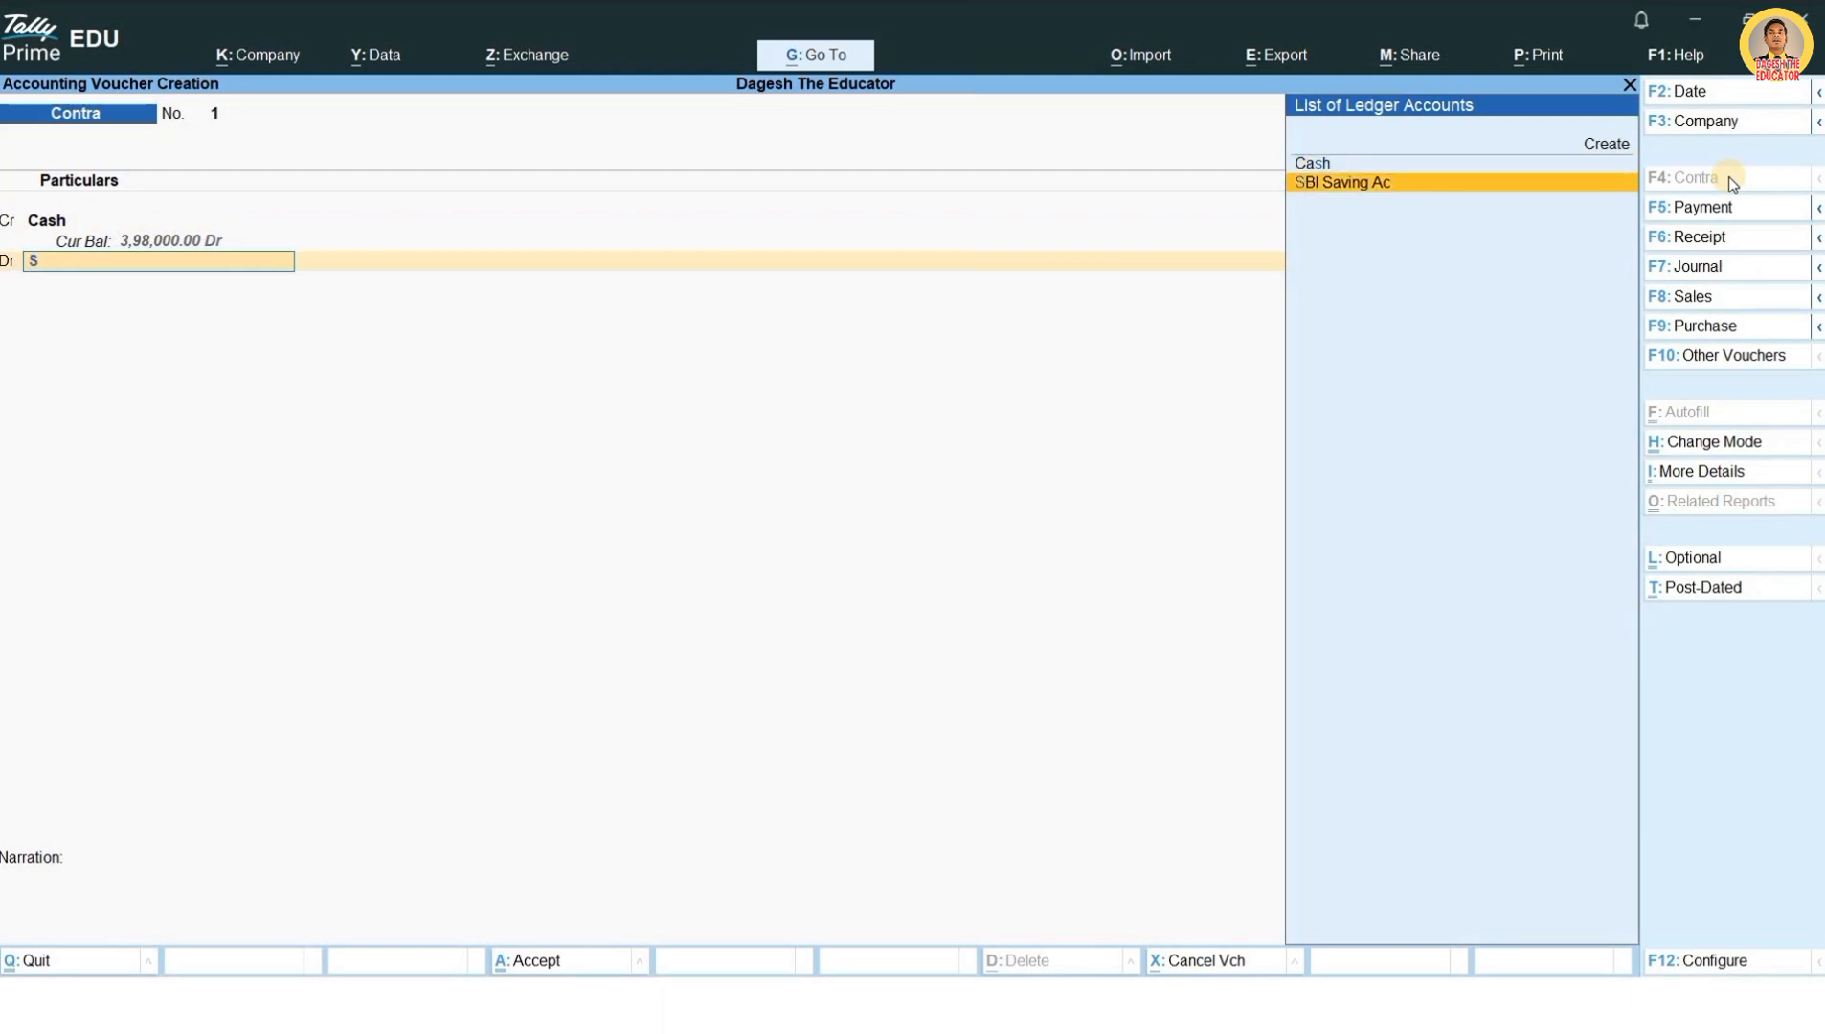
{"action": "type", "text": "bi"}
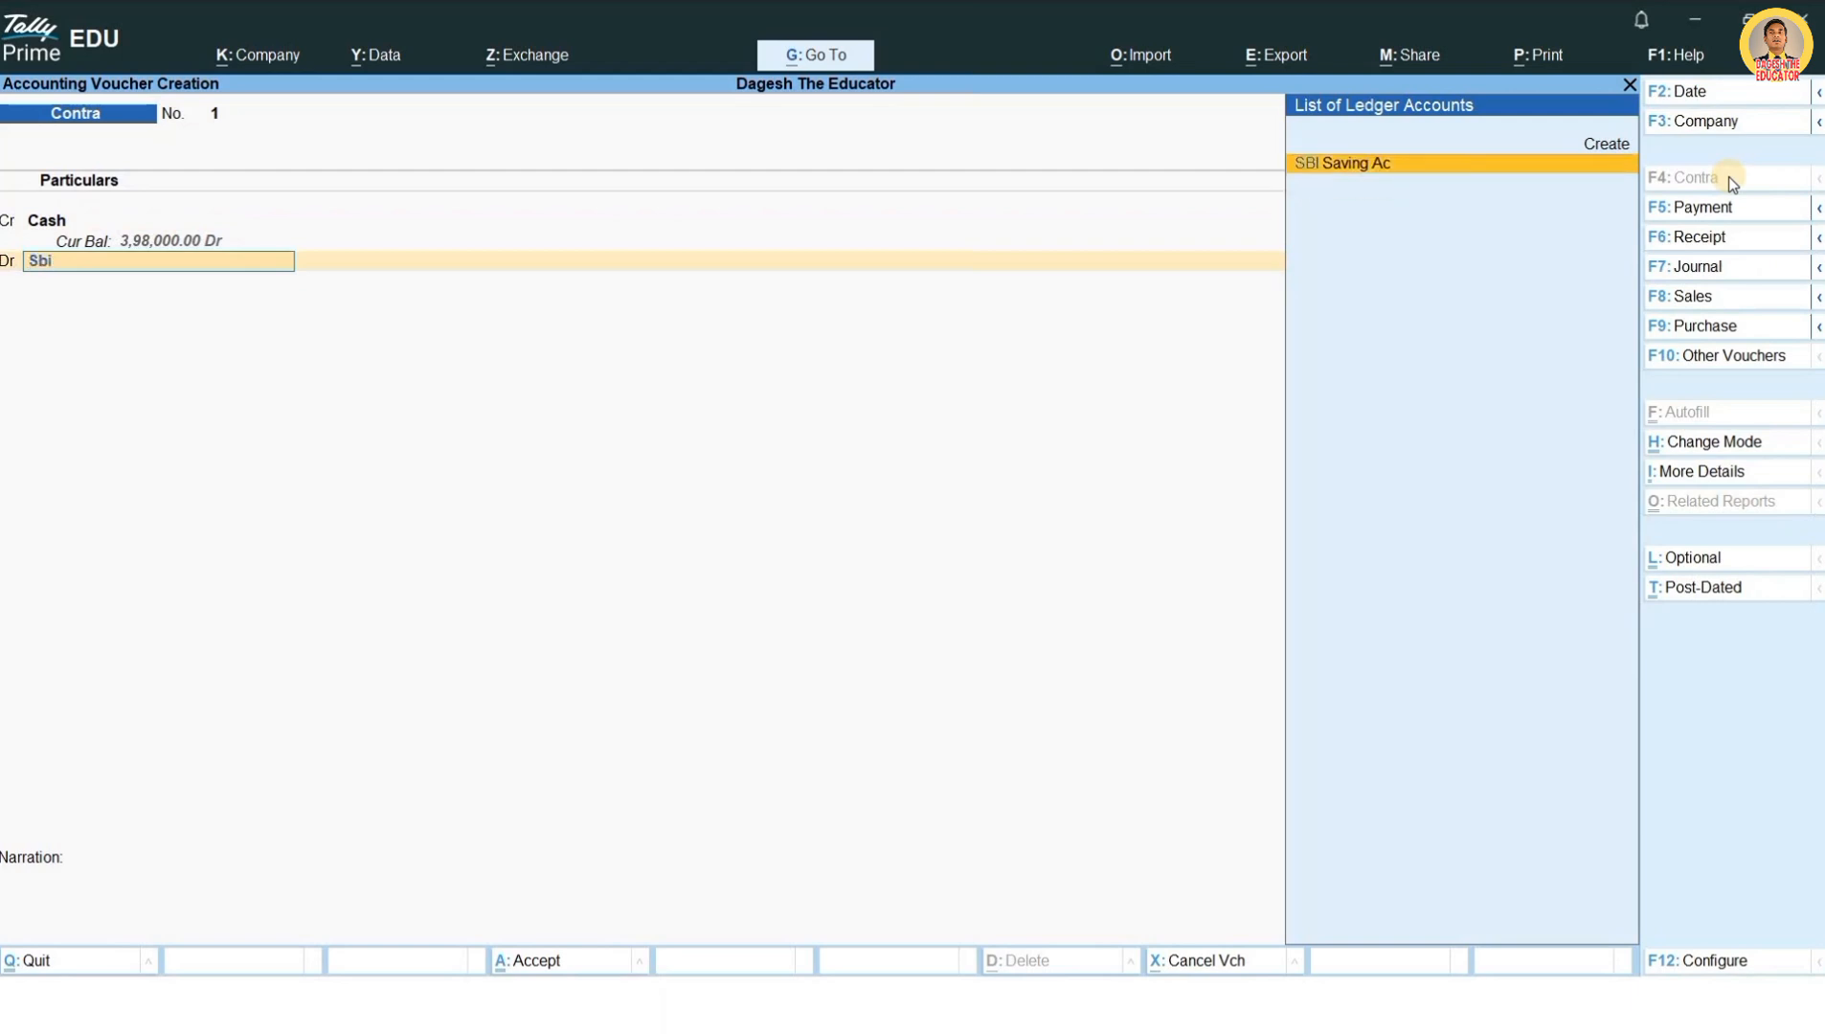
{"action": "key", "text": "Return"}
{"action": "key", "text": "Return"}
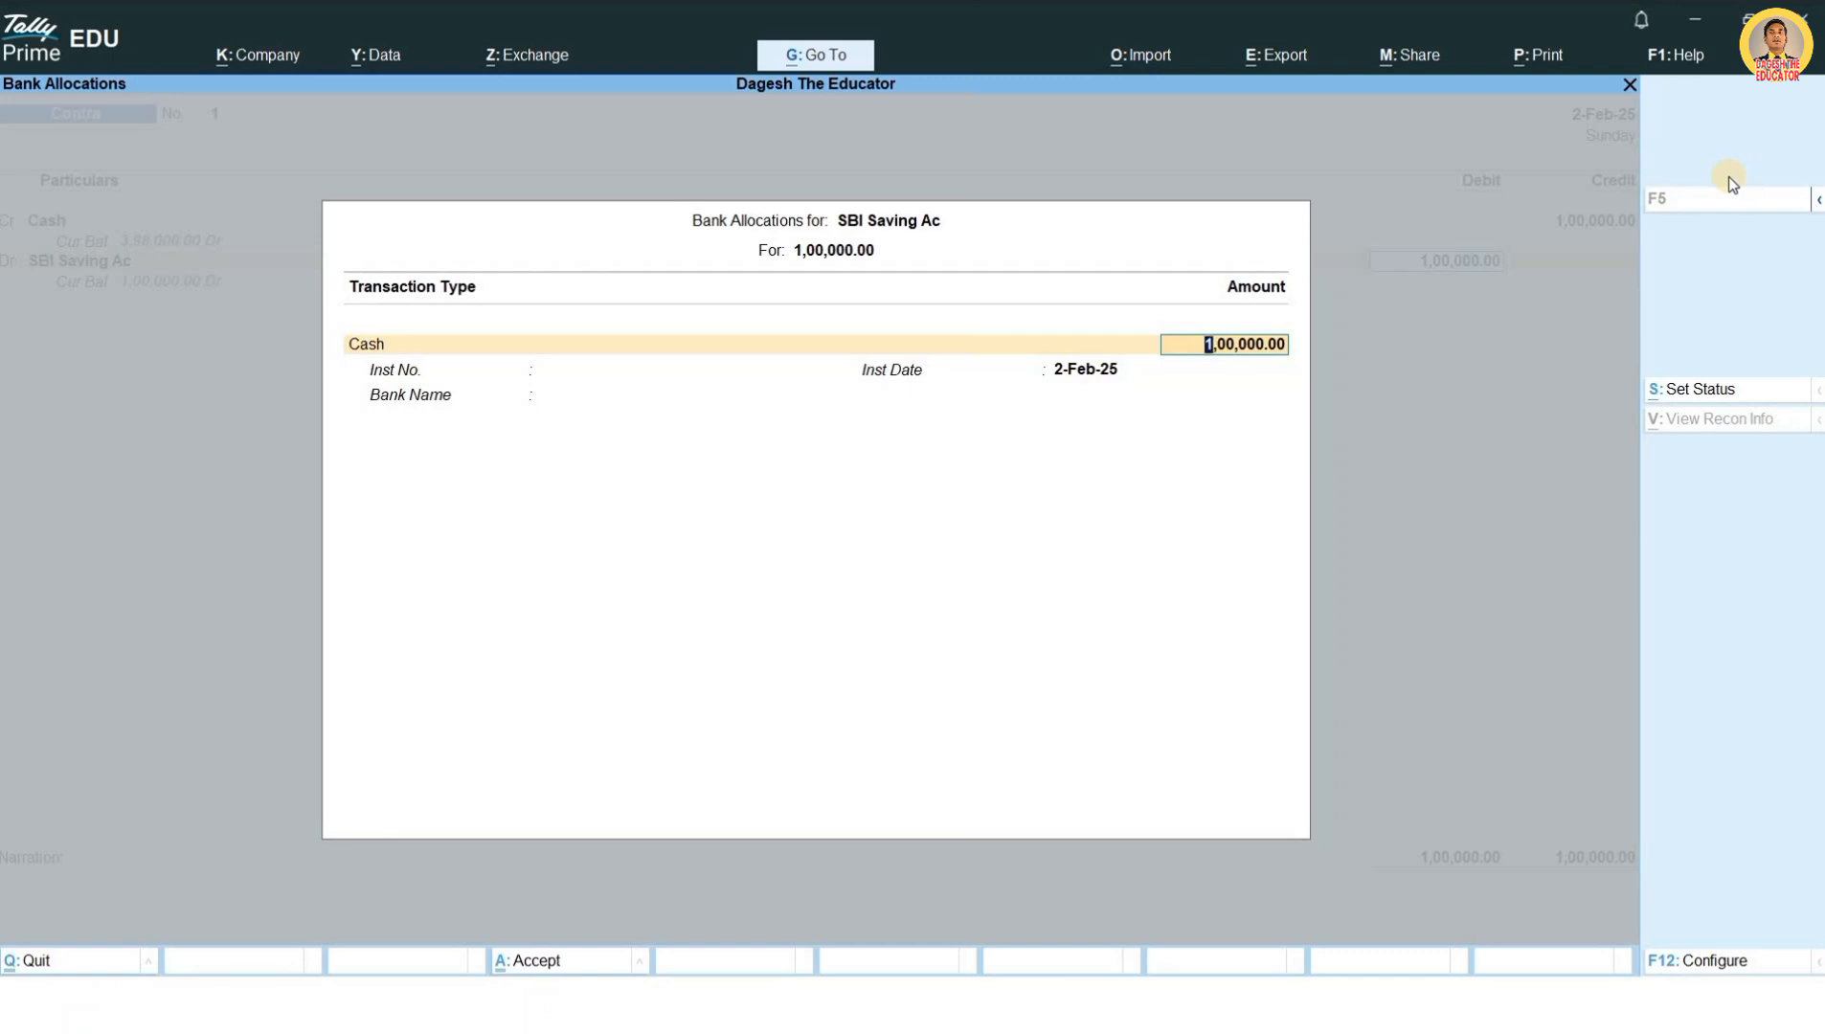
Step: Leave the cash denominations and bank name empty, save the contra voucher and return to the Gateway of Tally
{"action": "key", "text": "Return"}
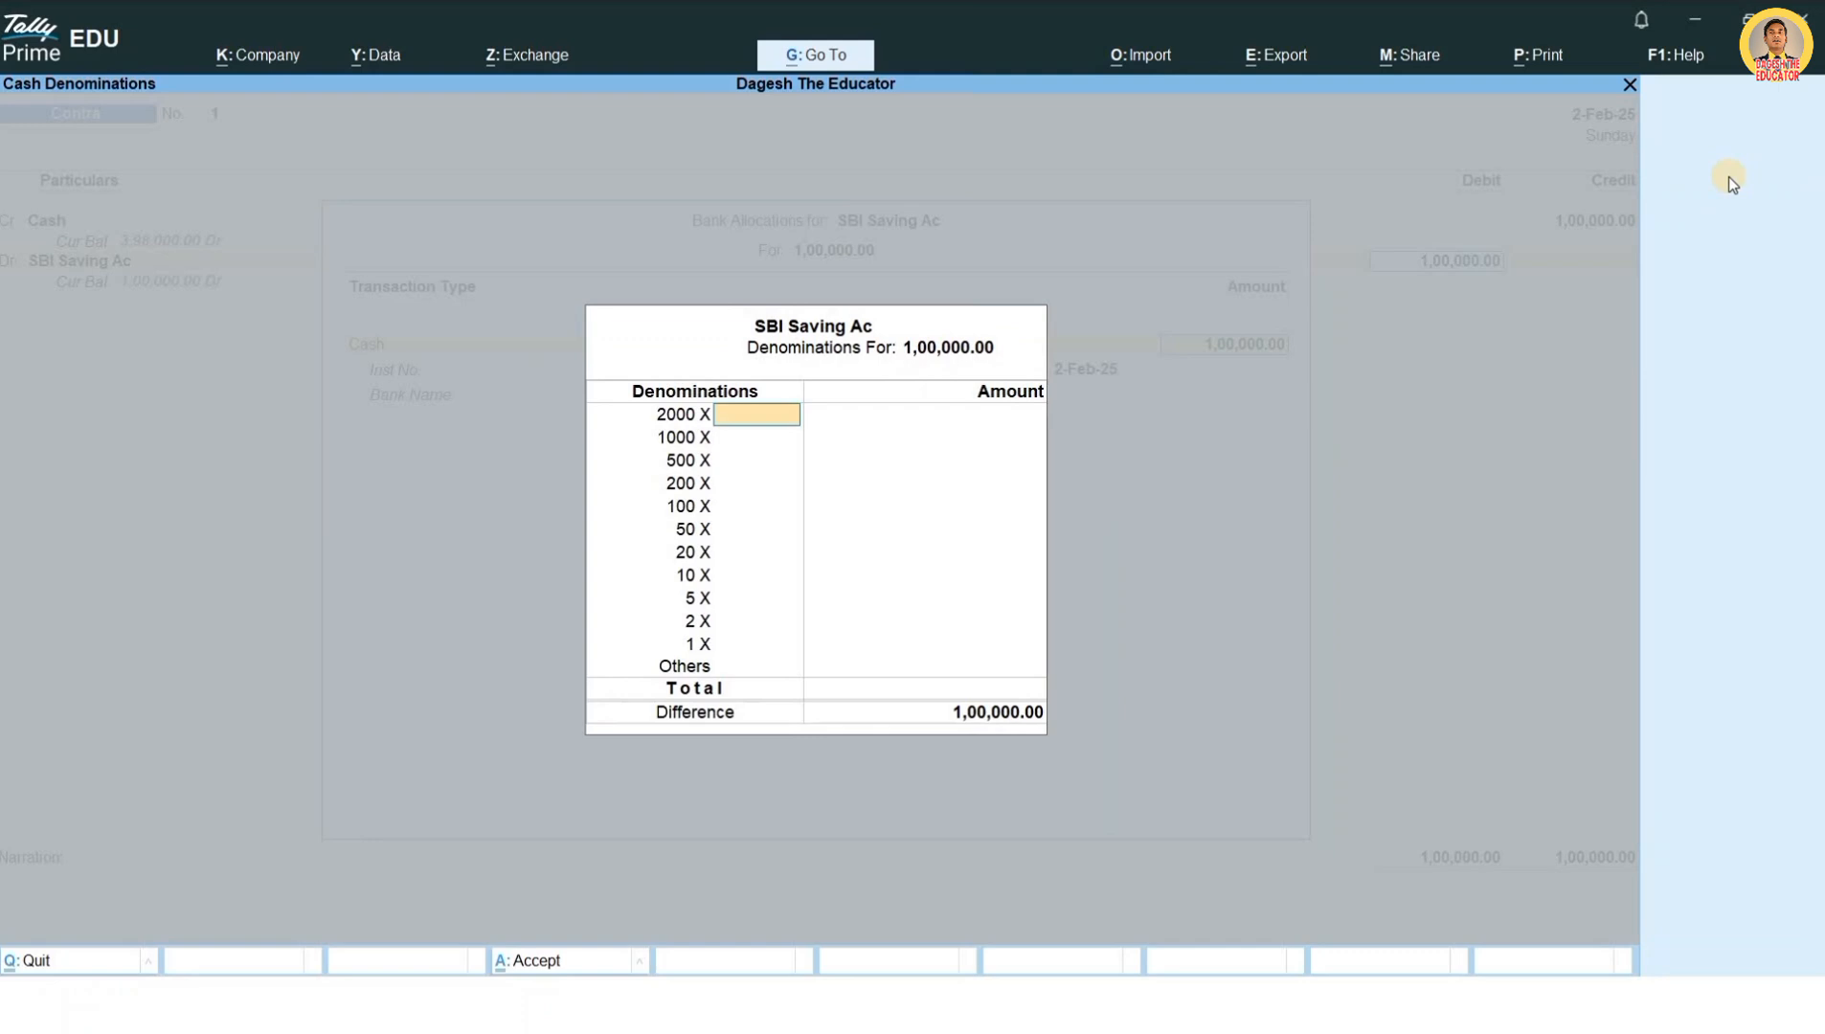
{"action": "key", "text": "Escape"}
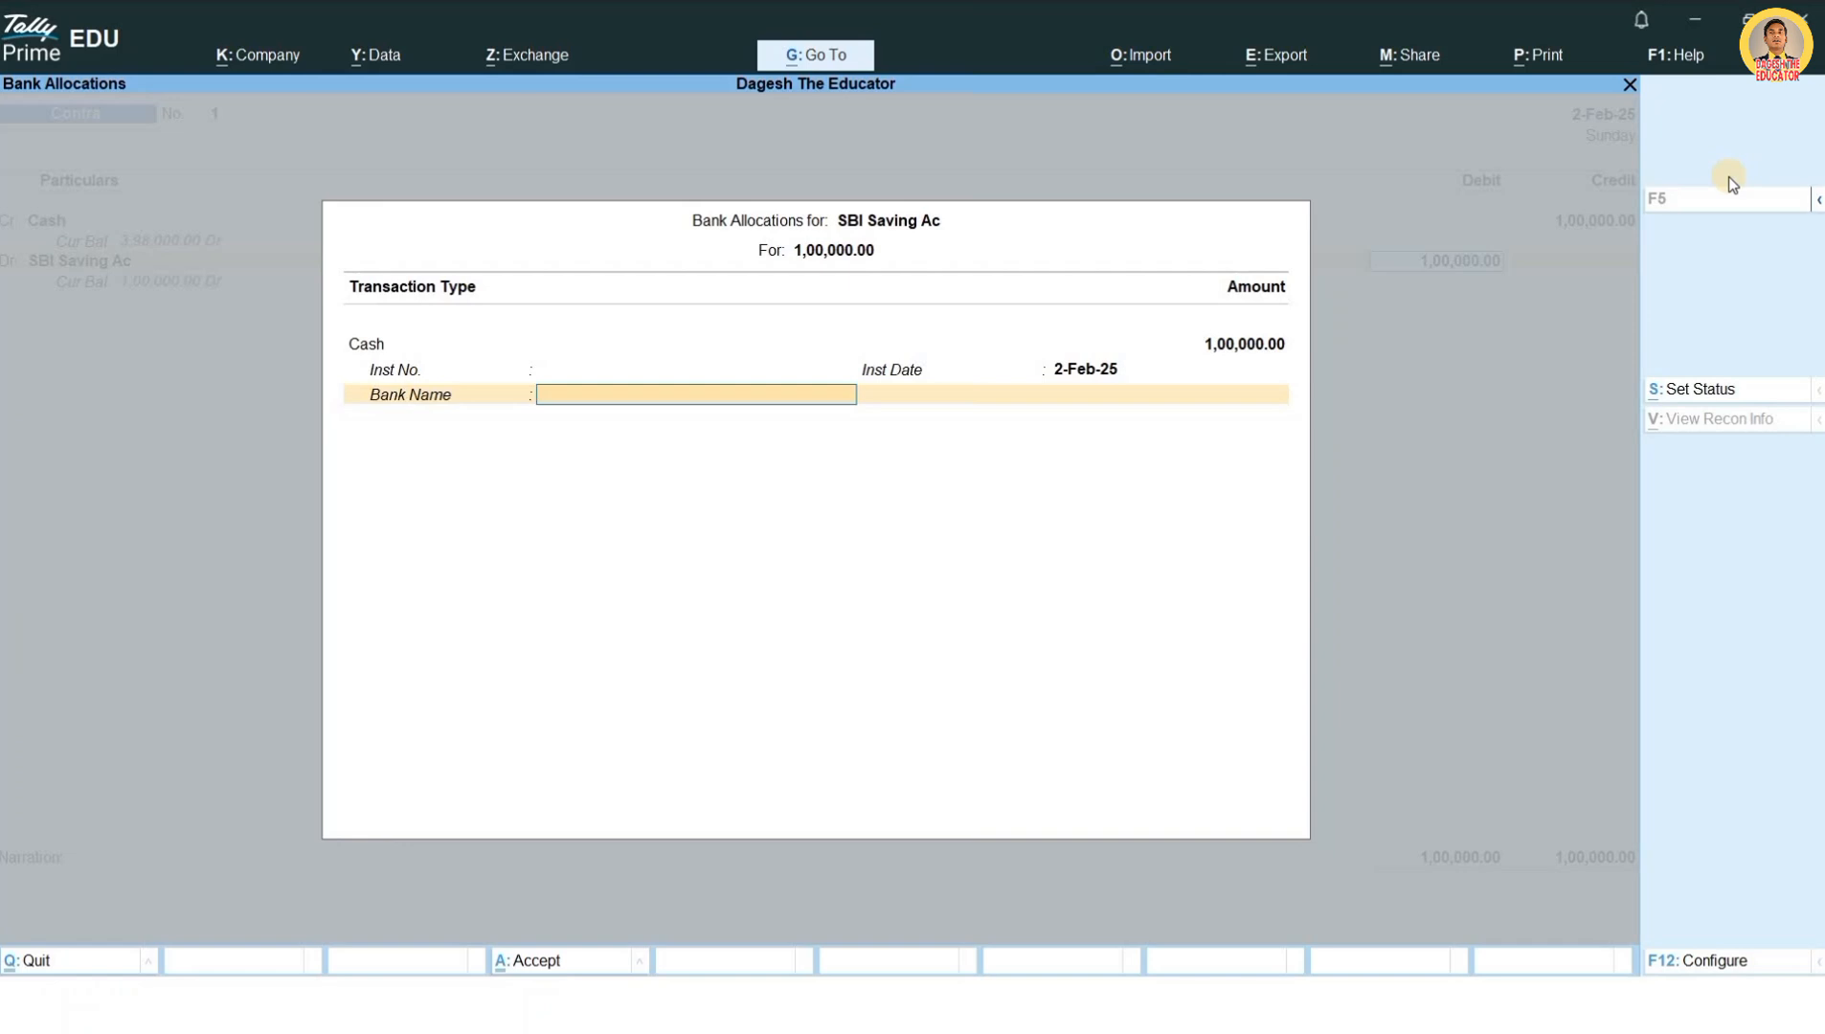
{"action": "key", "text": "Return"}
{"action": "key", "text": "Return"}
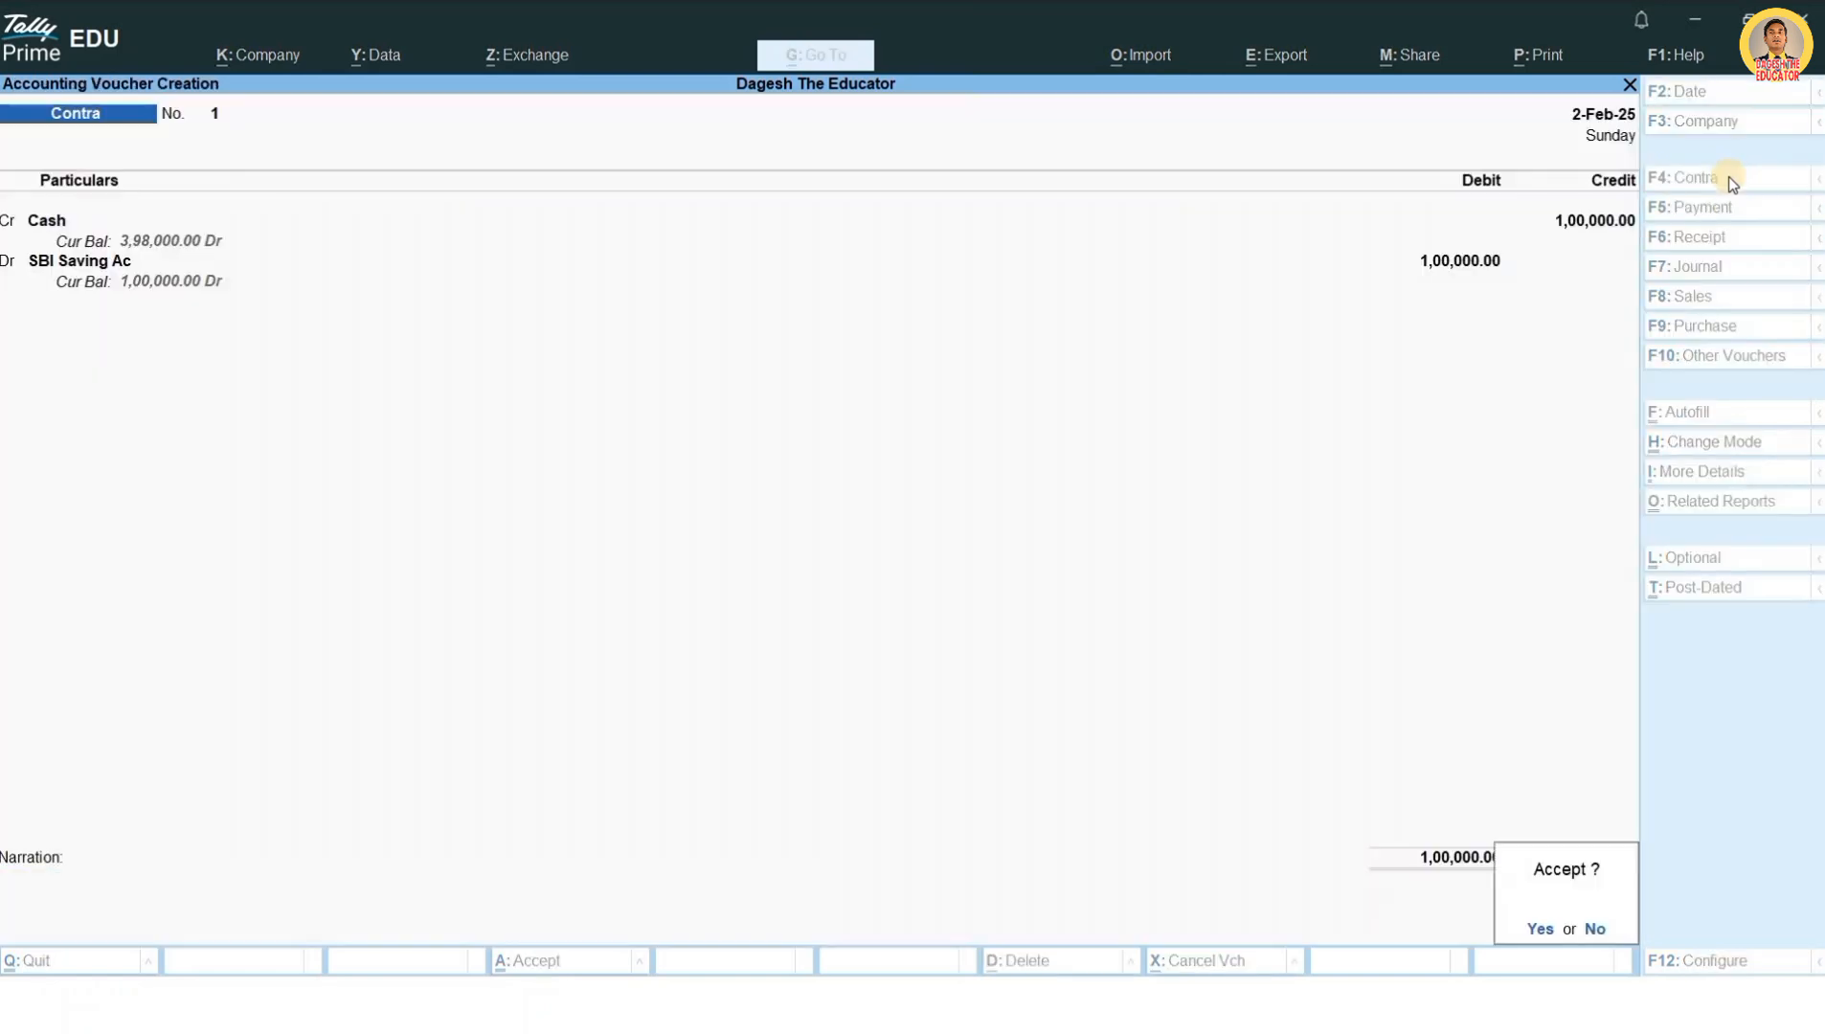
{"action": "key", "text": "Return"}
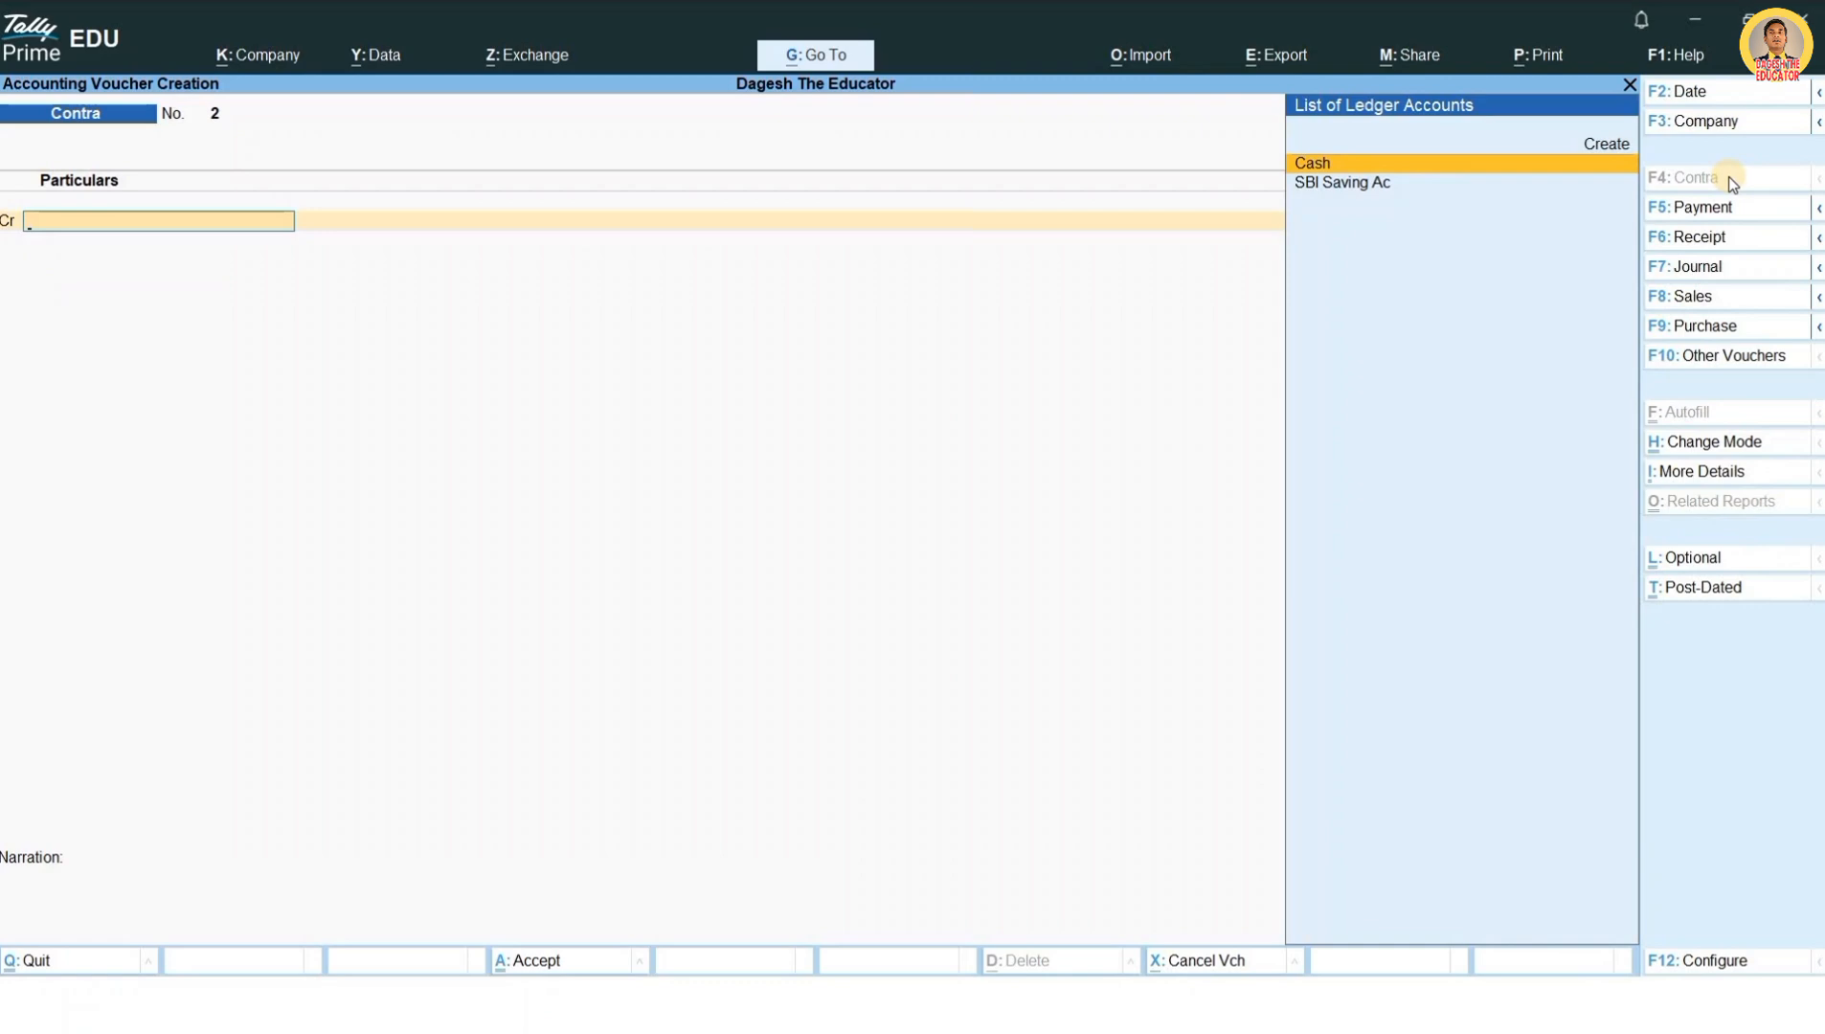
{"action": "key", "text": "Escape"}
Step: Check the fourth transaction, the salary payment from the SBI savings account, in the exercise list and return to TallyPrime
{"action": "key", "text": "alt+Tab"}
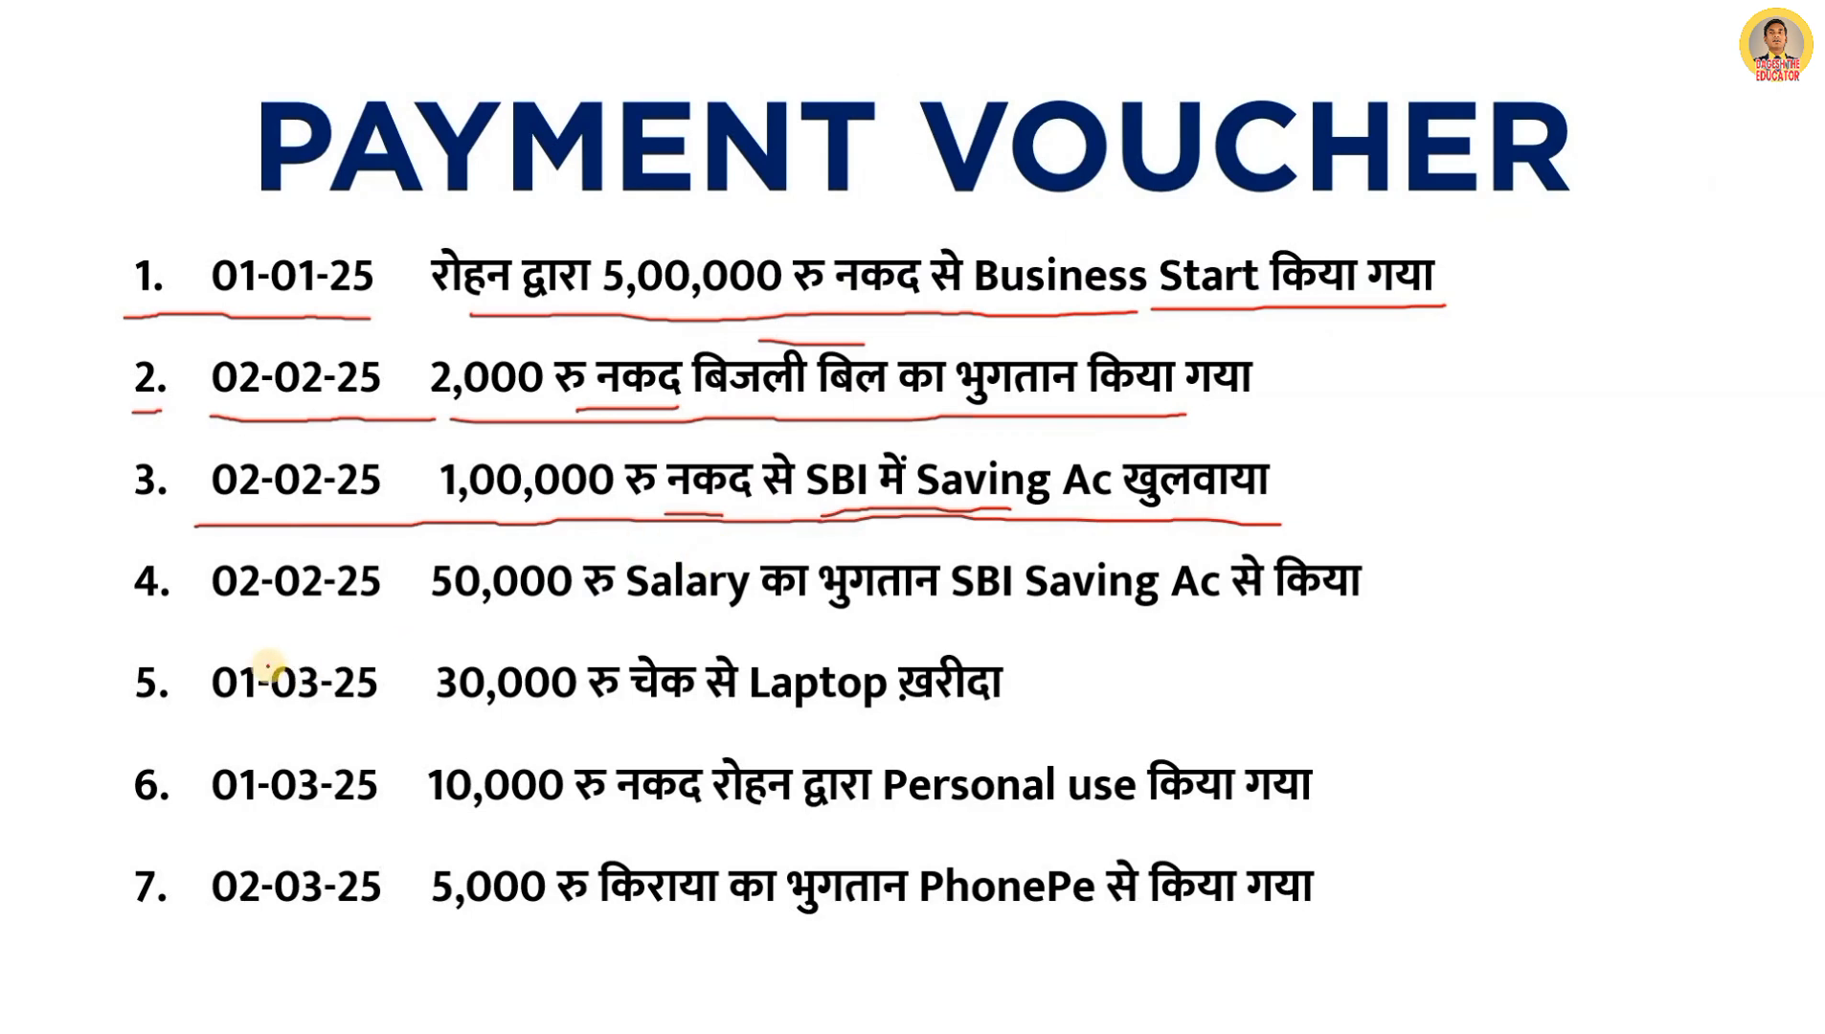
{"action": "left_click_drag", "start_coordinate": [216, 621], "coordinate": [849, 624]}
{"action": "mouse_move", "coordinate": [1003, 632]}
{"action": "left_mouse_down"}
{"action": "mouse_move", "coordinate": [1178, 634]}
{"action": "mouse_move", "coordinate": [1364, 582]}
{"action": "left_mouse_up"}
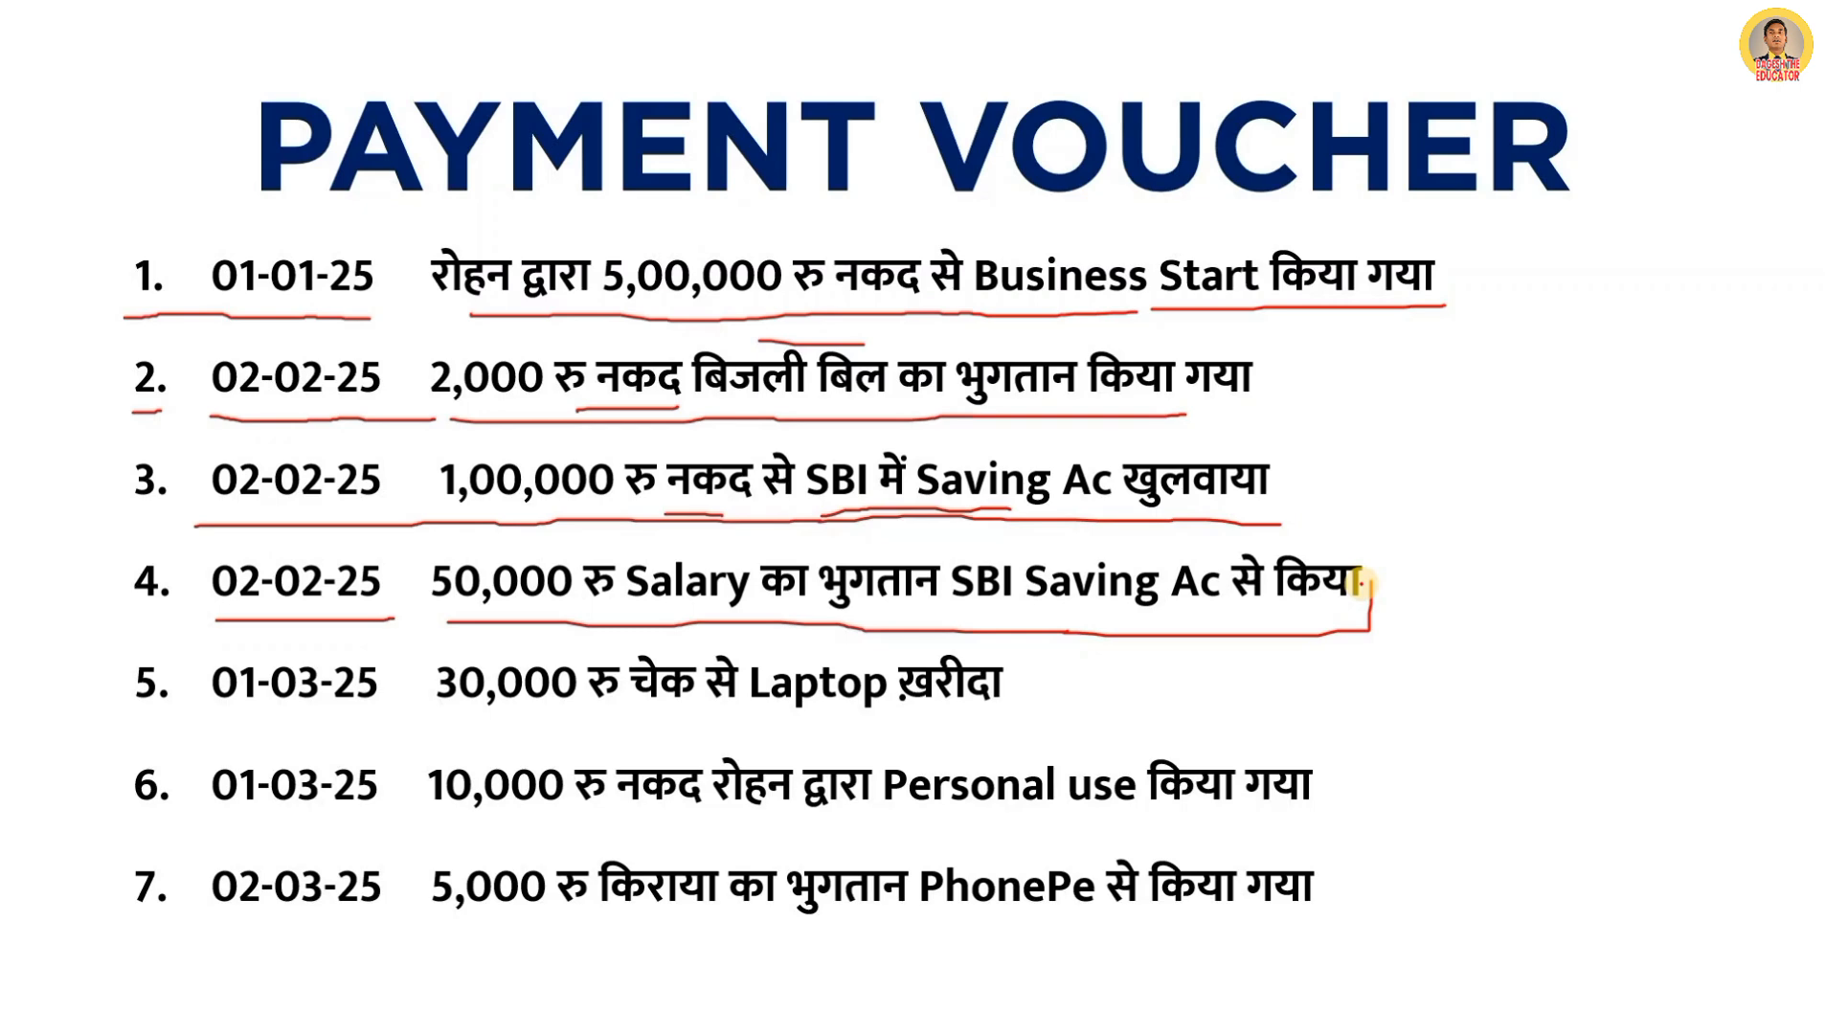
{"action": "key", "text": "alt+Tab"}
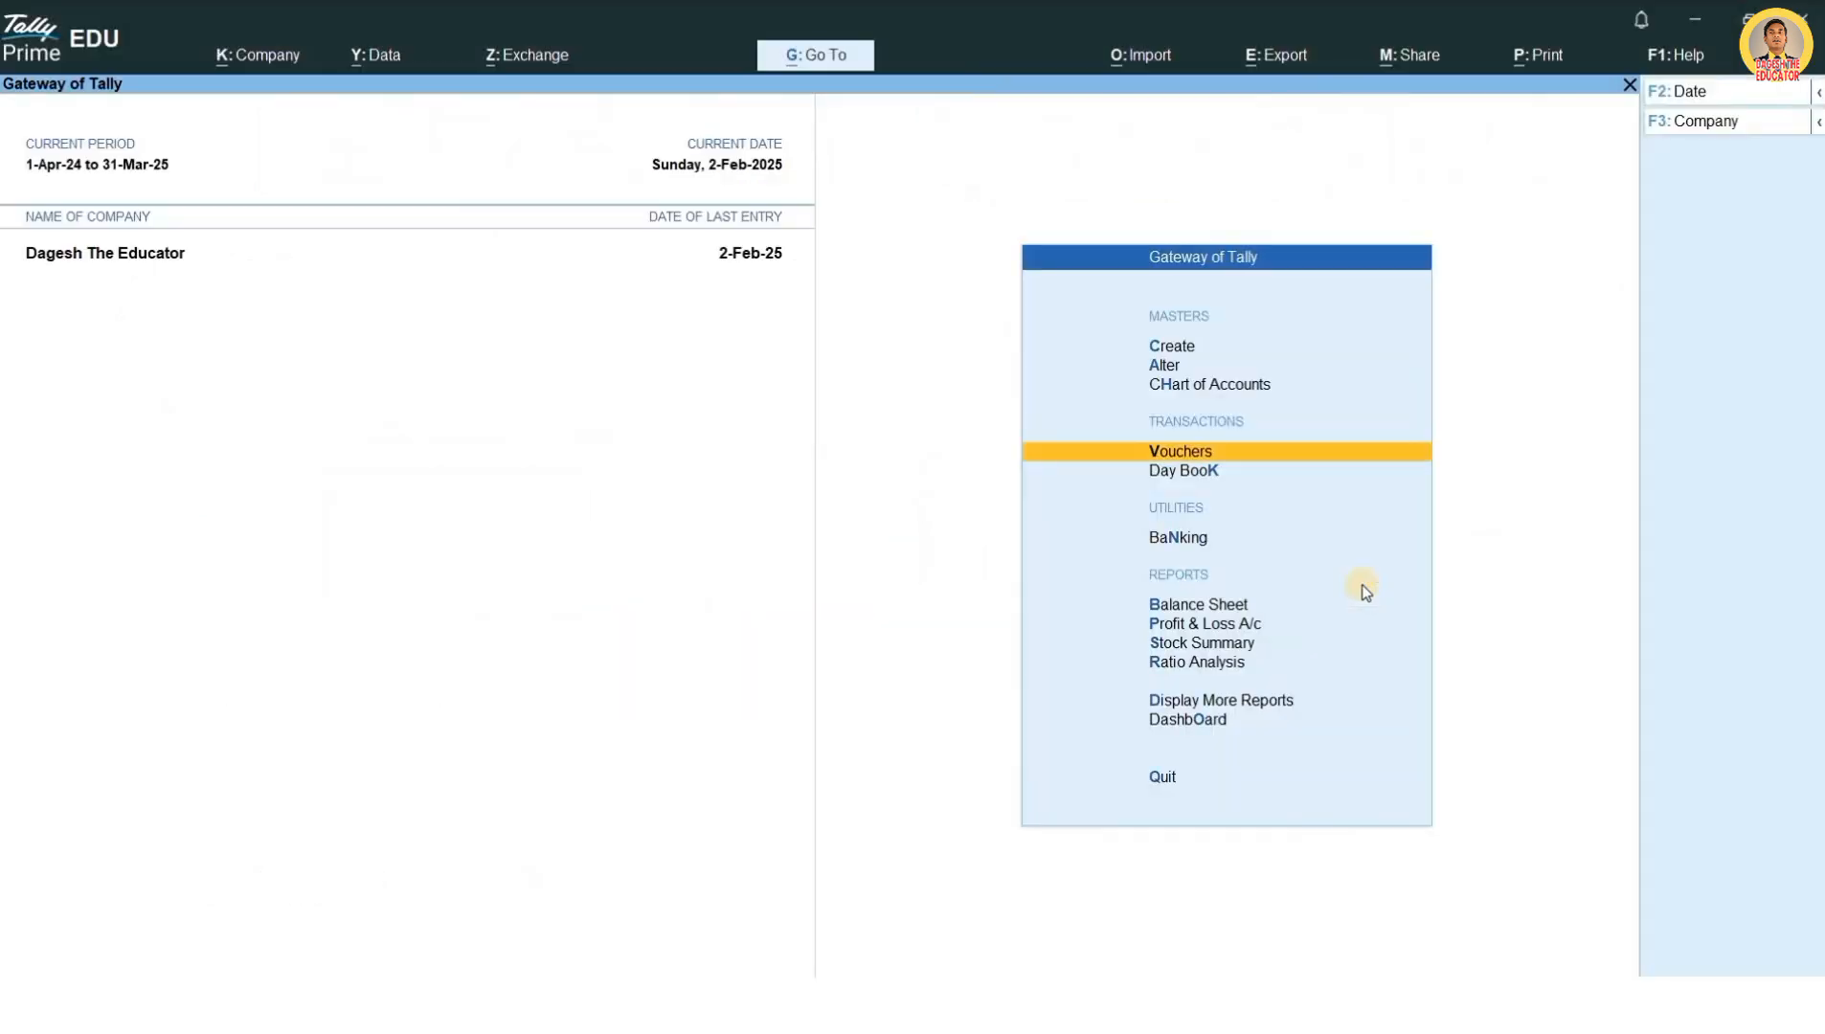
Step: Start a new ledger named Salary Ac with the alias left empty
{"action": "key", "text": "Up"}
{"action": "key", "text": "Up"}
{"action": "key", "text": "Up"}
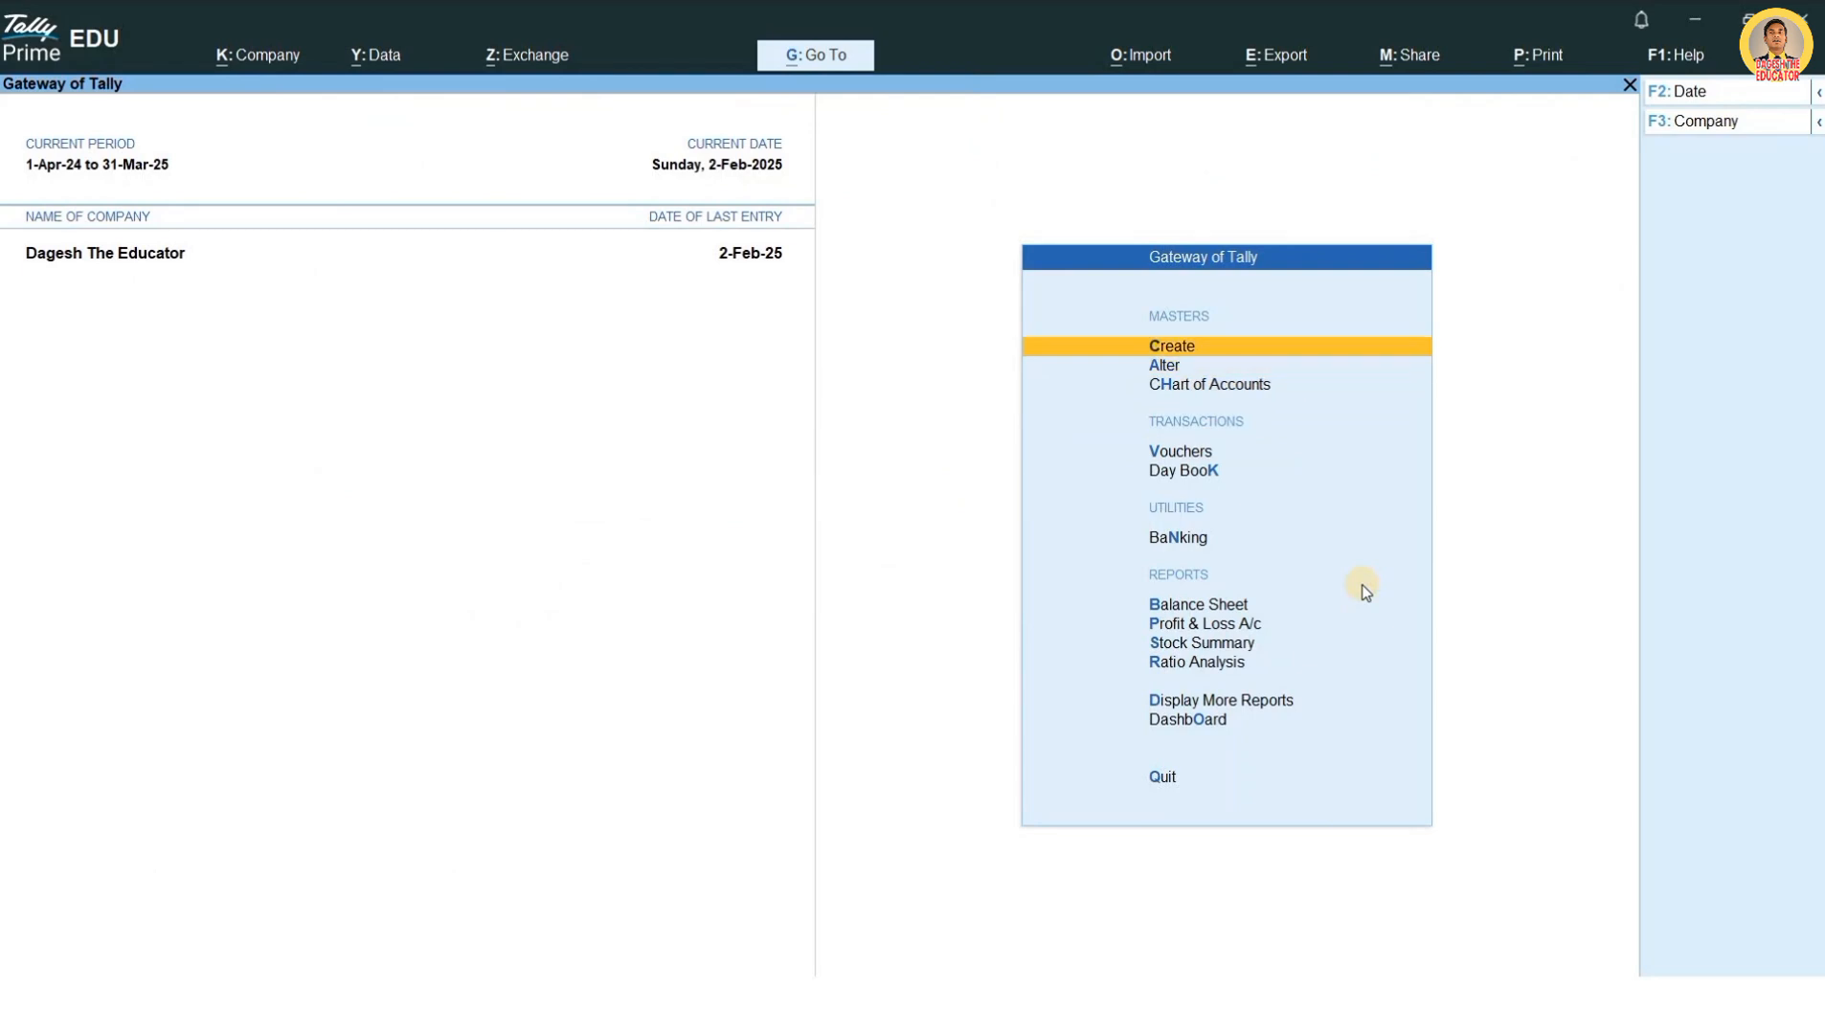
{"action": "key", "text": "Return"}
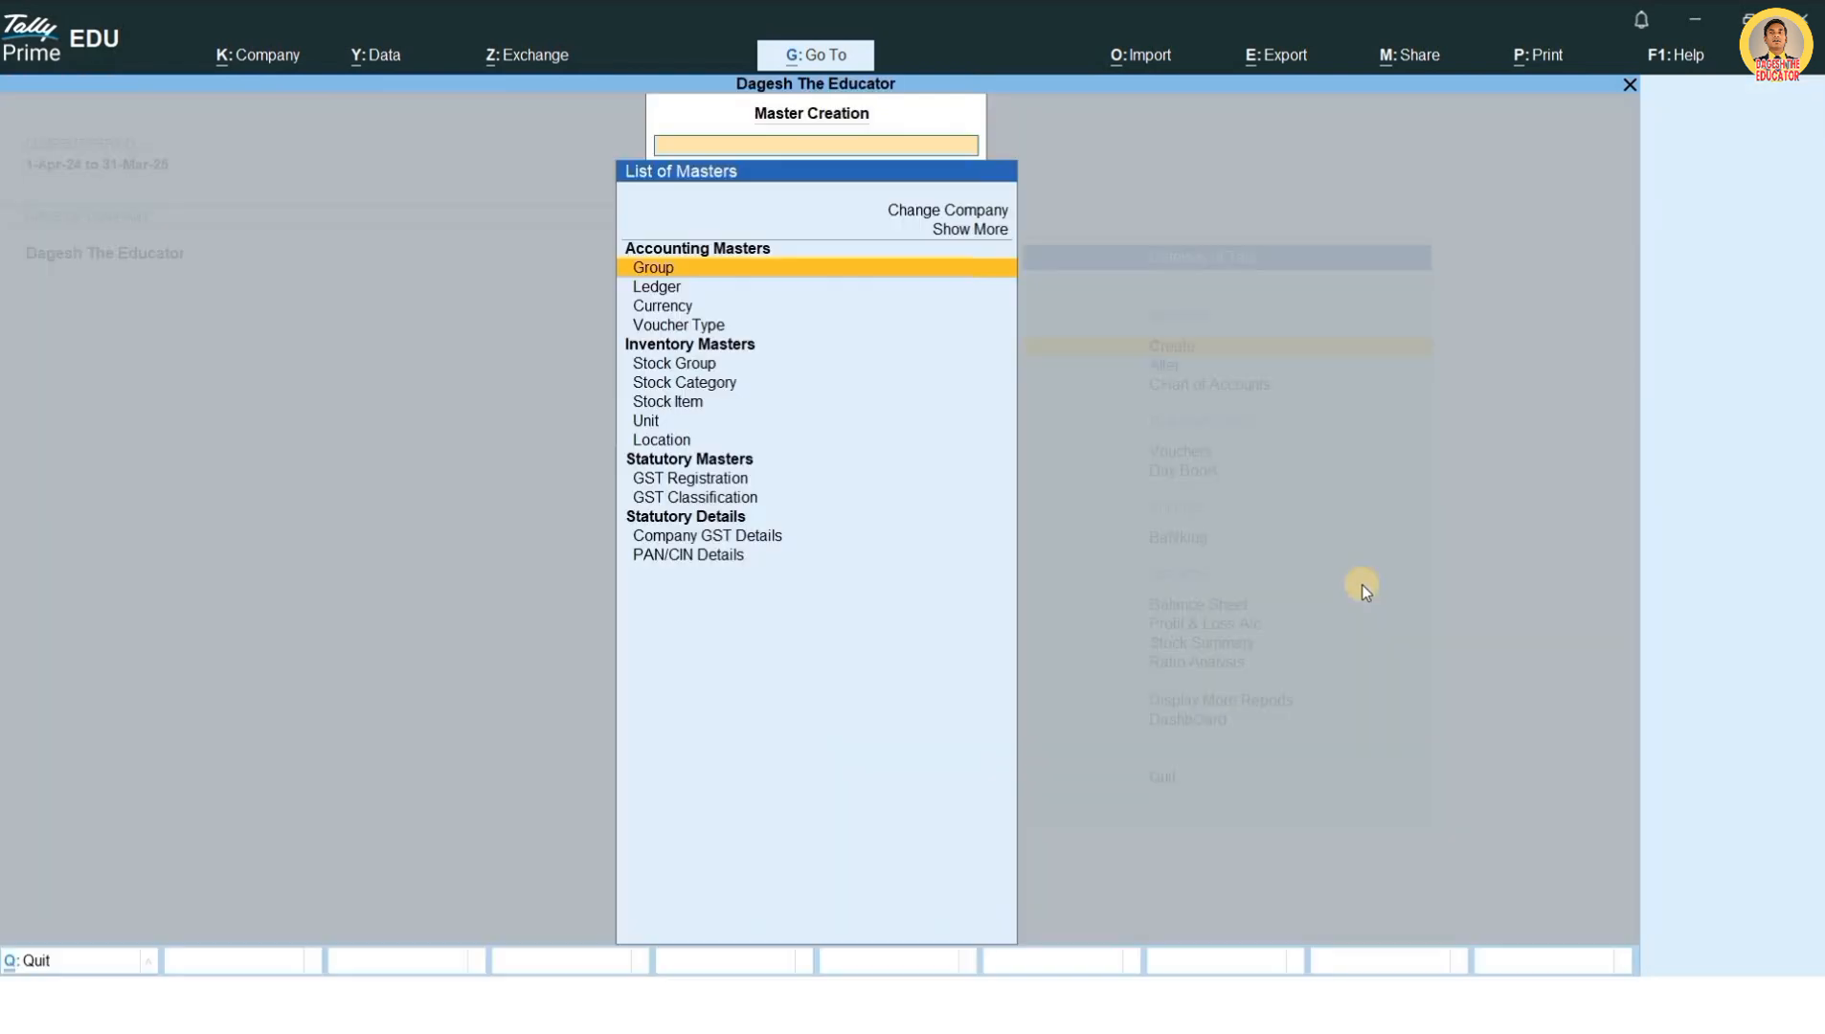
{"action": "key", "text": "Down"}
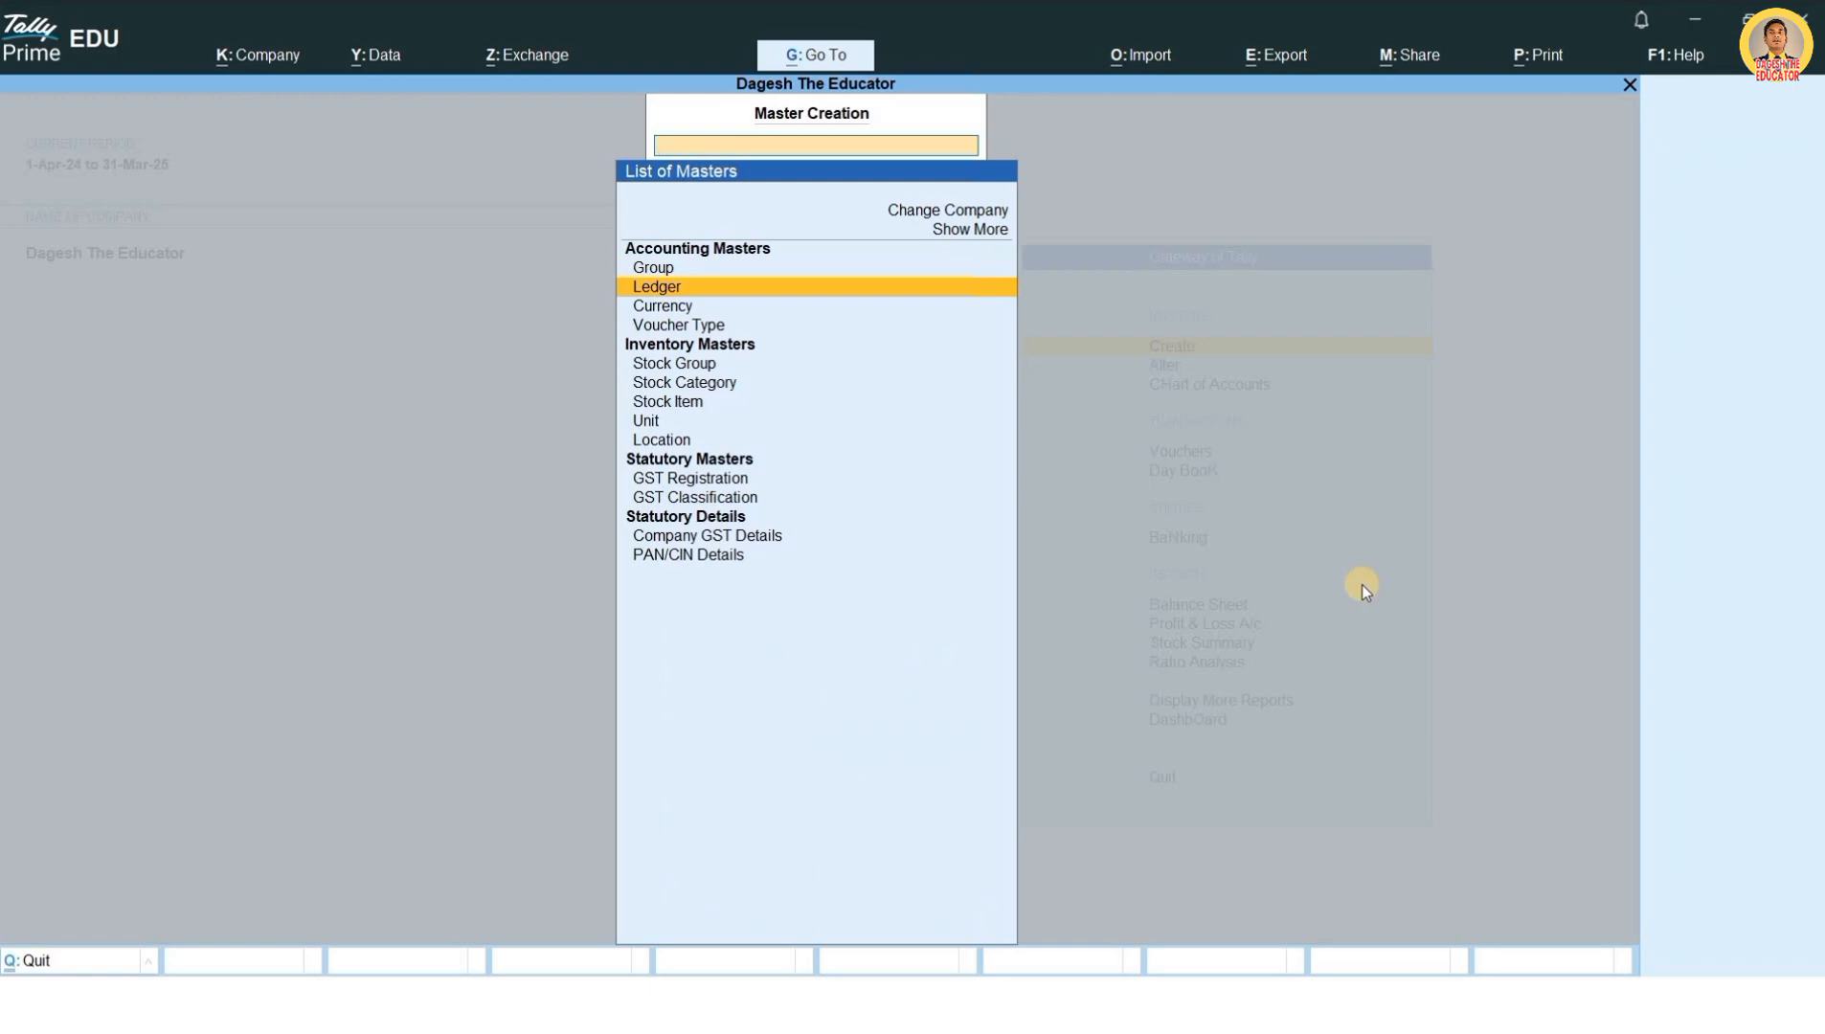
{"action": "key", "text": "Return"}
{"action": "type", "text": "S"}
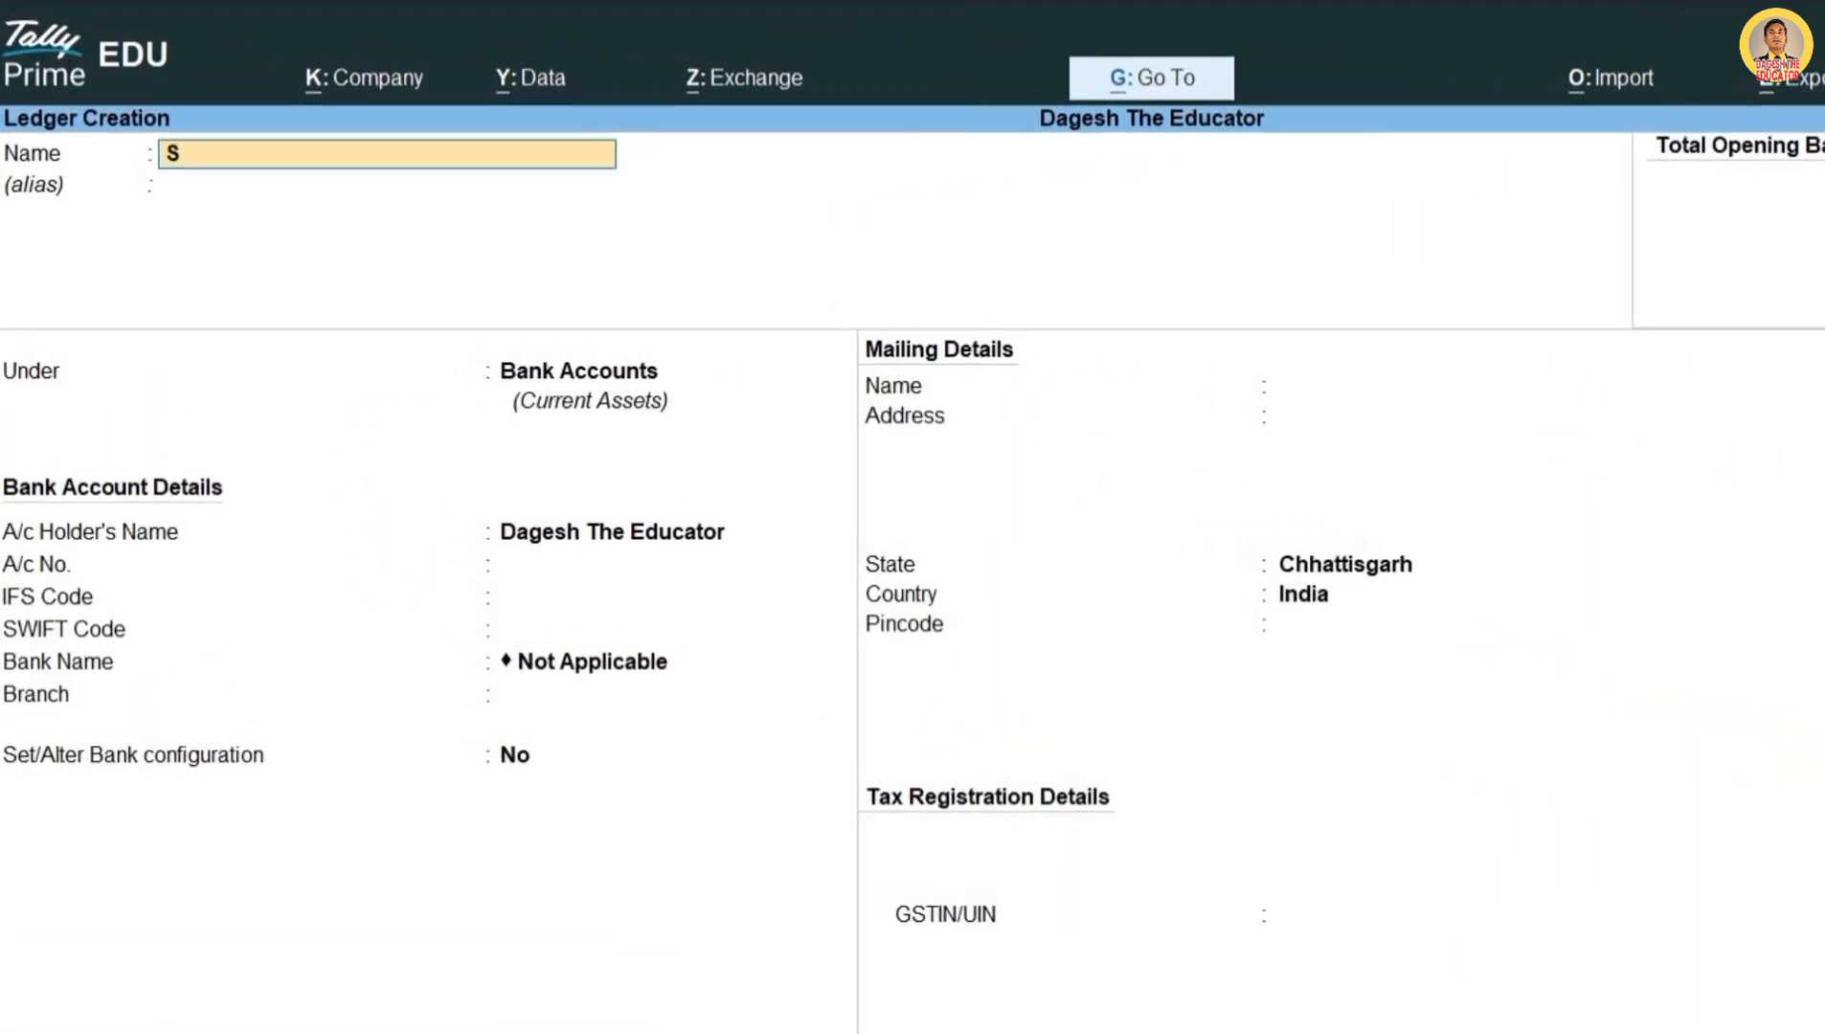
{"action": "type", "text": "alary Ac"}
{"action": "key", "text": "Return"}
{"action": "key", "text": "Return"}
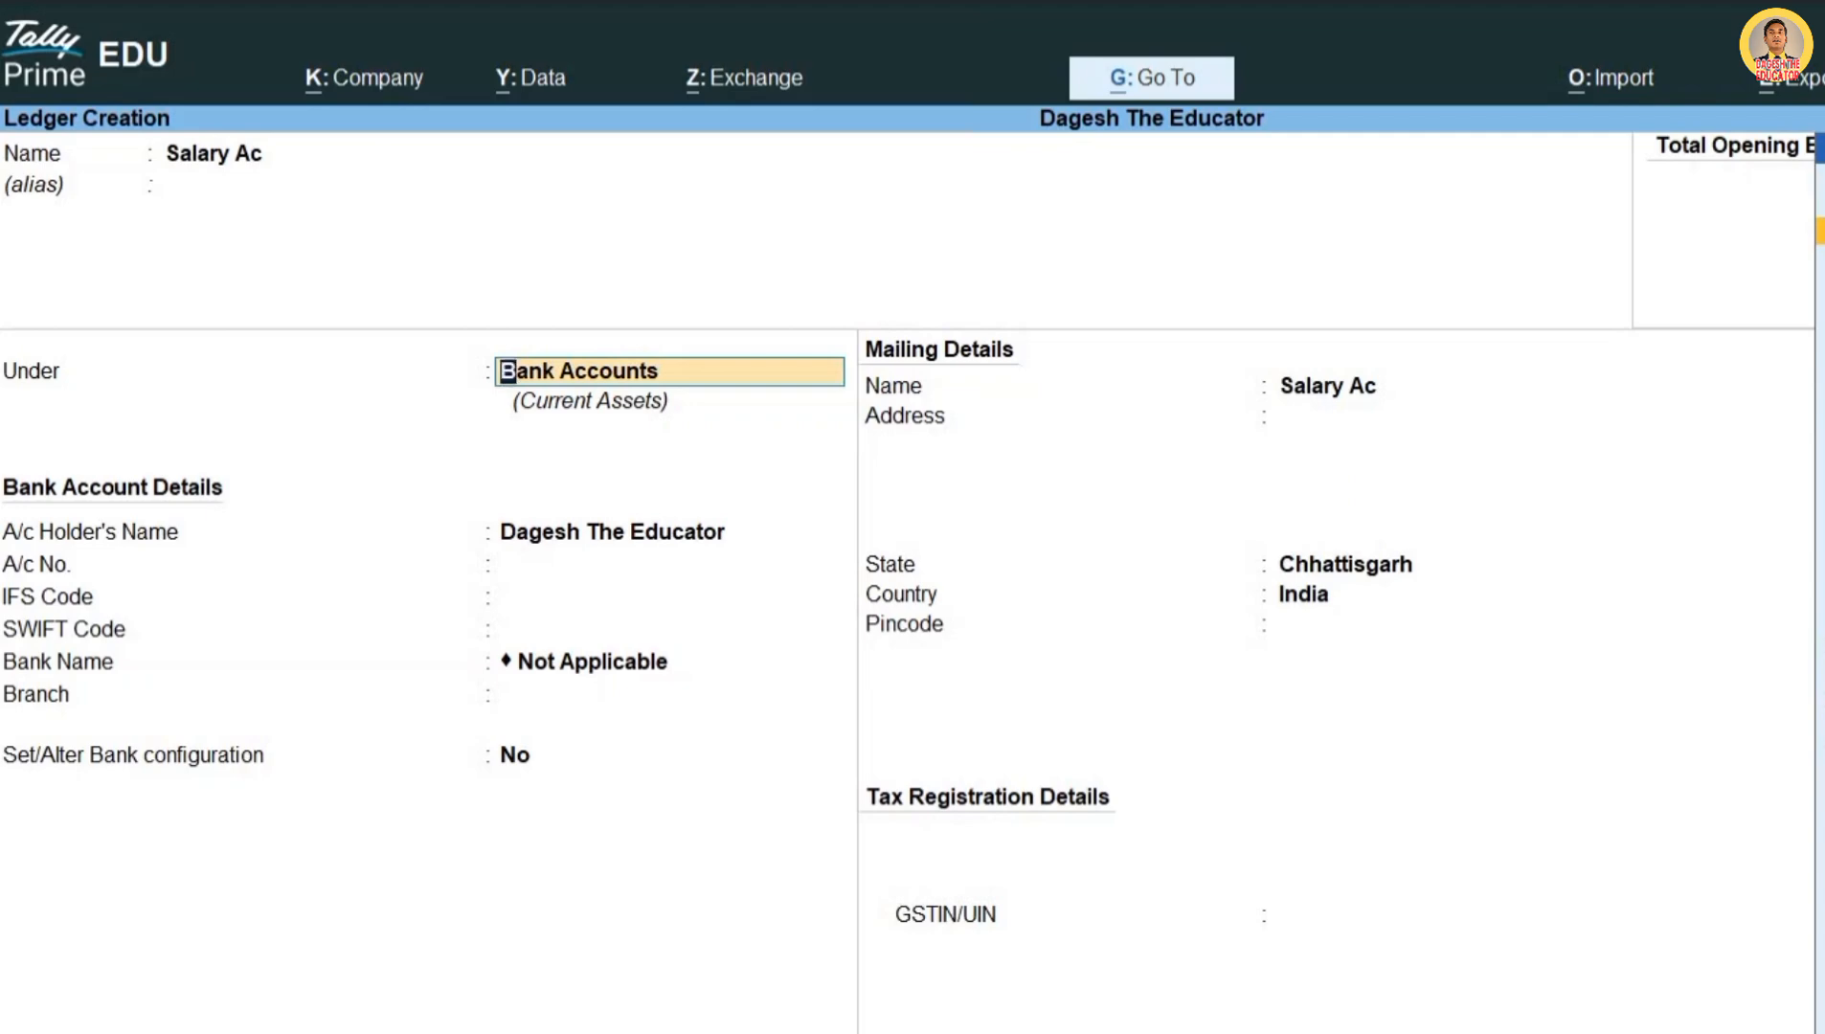
Step: Place the Salary Ac ledger under Indirect Expenses, save it and return to the Gateway of Tally
{"action": "type", "text": "Indi"}
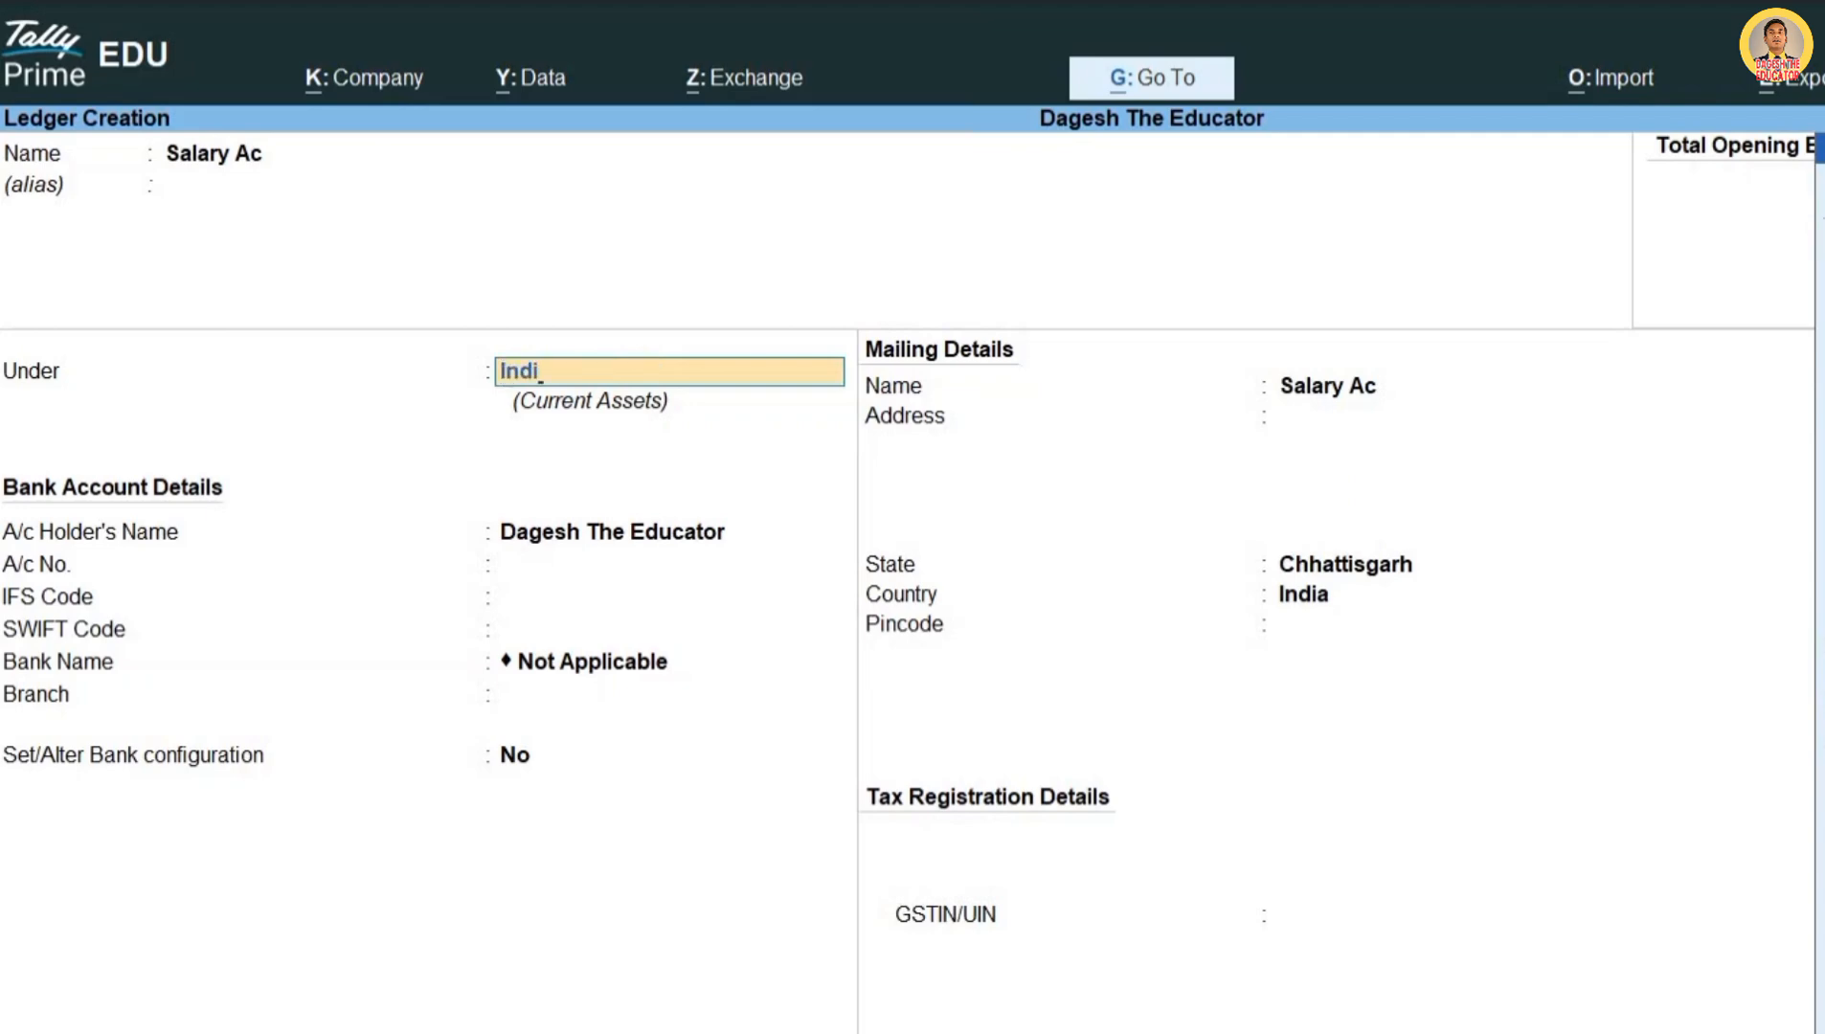
{"action": "type", "text": "rect e"}
{"action": "key", "text": "Return"}
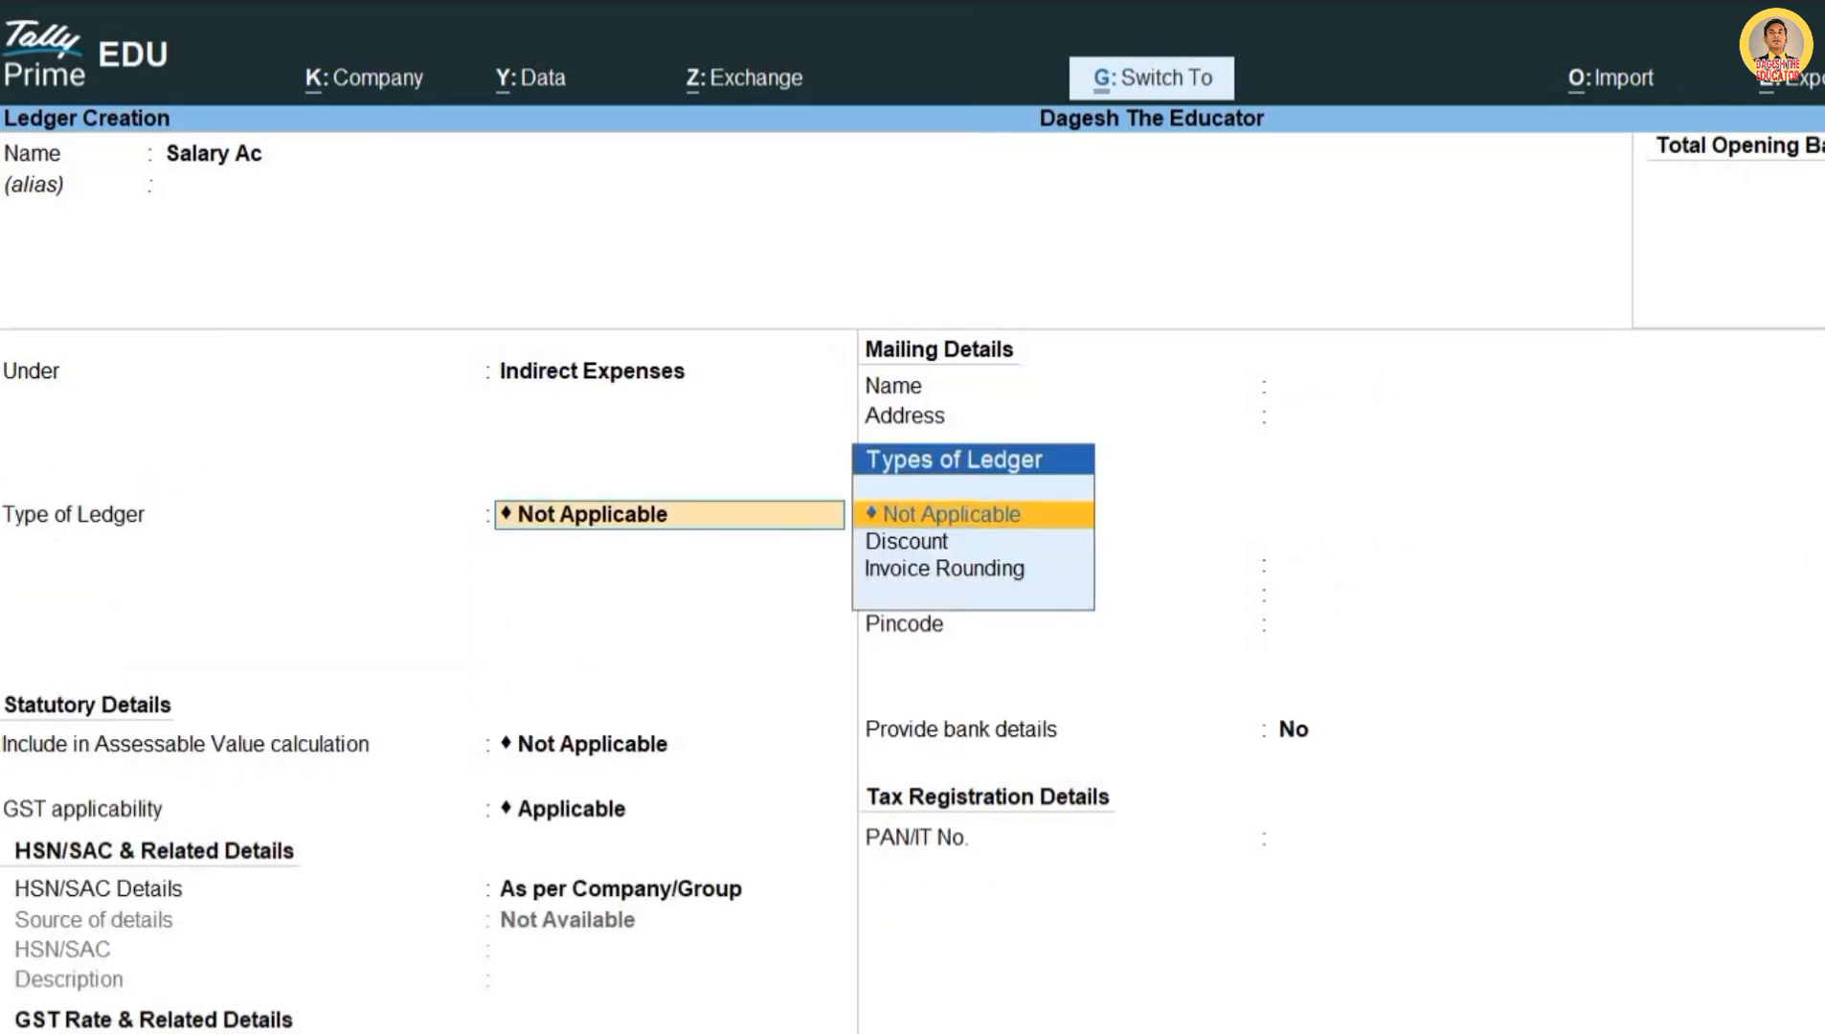
{"action": "key", "text": "ctrl+a"}
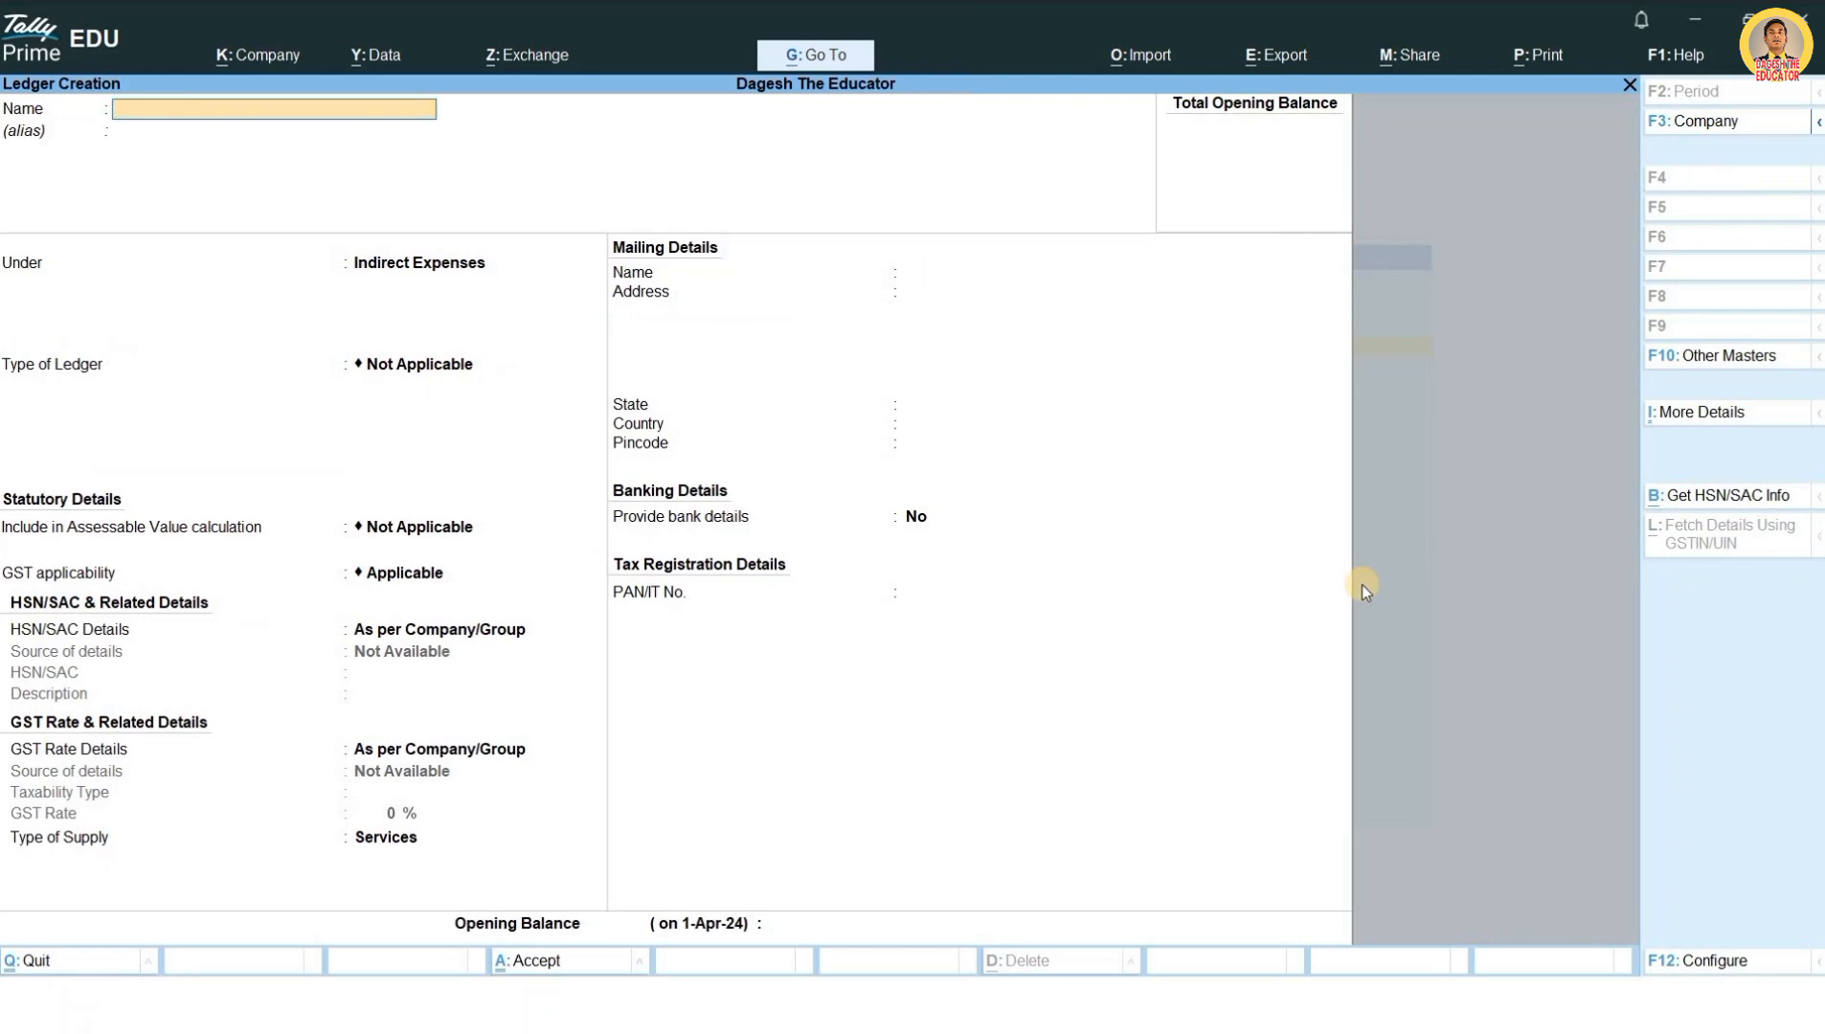
{"action": "key", "text": "Escape"}
{"action": "key", "text": "y"}
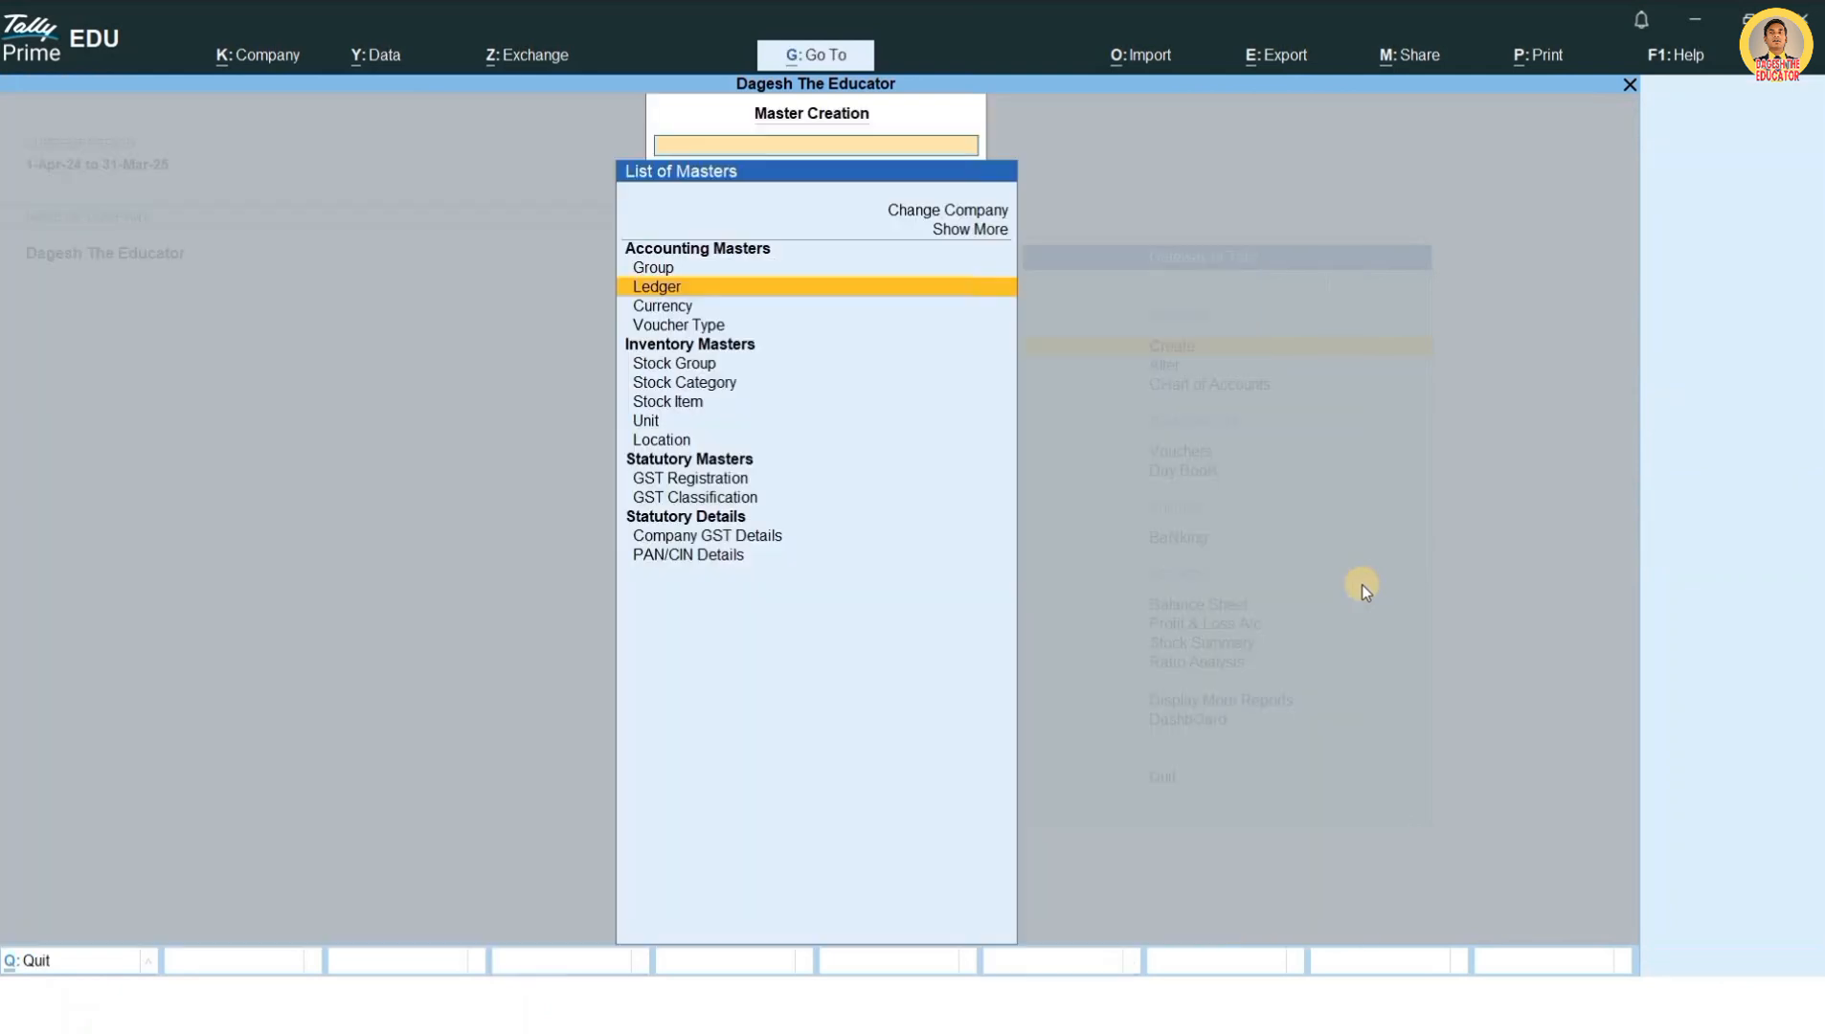
{"action": "key", "text": "Escape"}
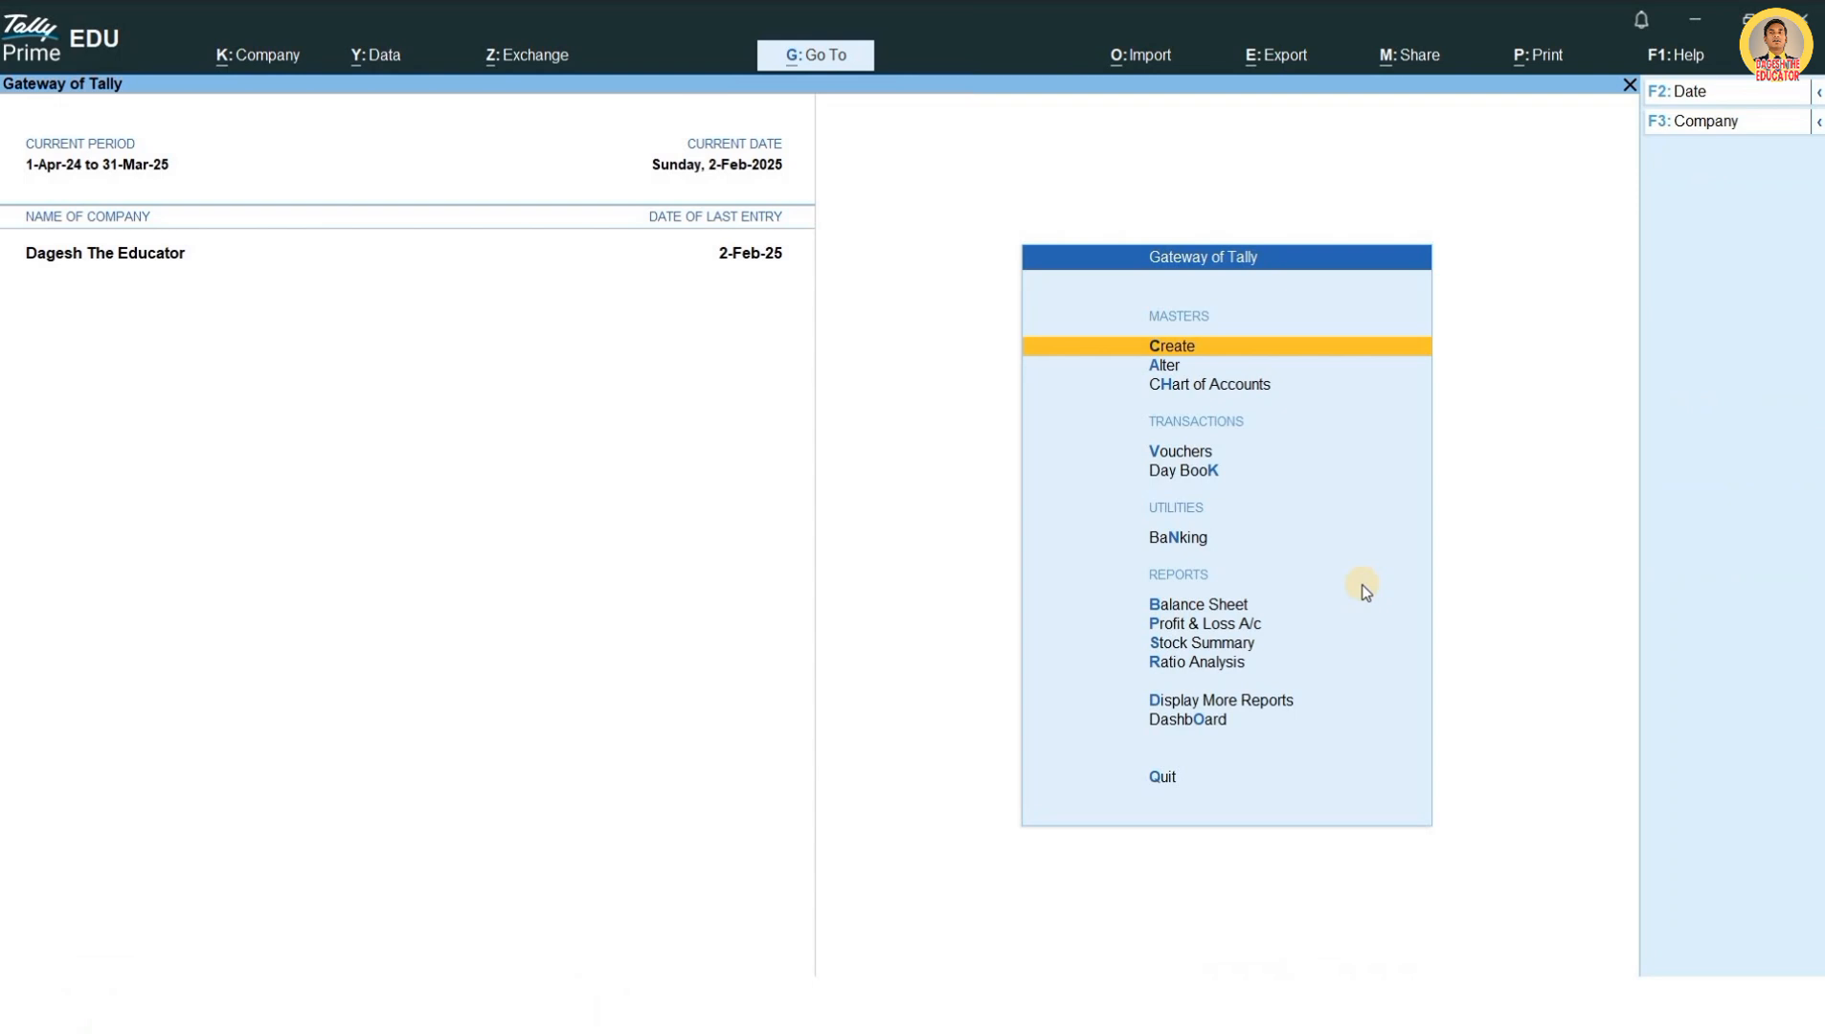
Step: Open voucher entry and switch the voucher type to Payment
{"action": "key", "text": "Down"}
{"action": "key", "text": "Down"}
{"action": "key", "text": "Down"}
{"action": "key", "text": "Return"}
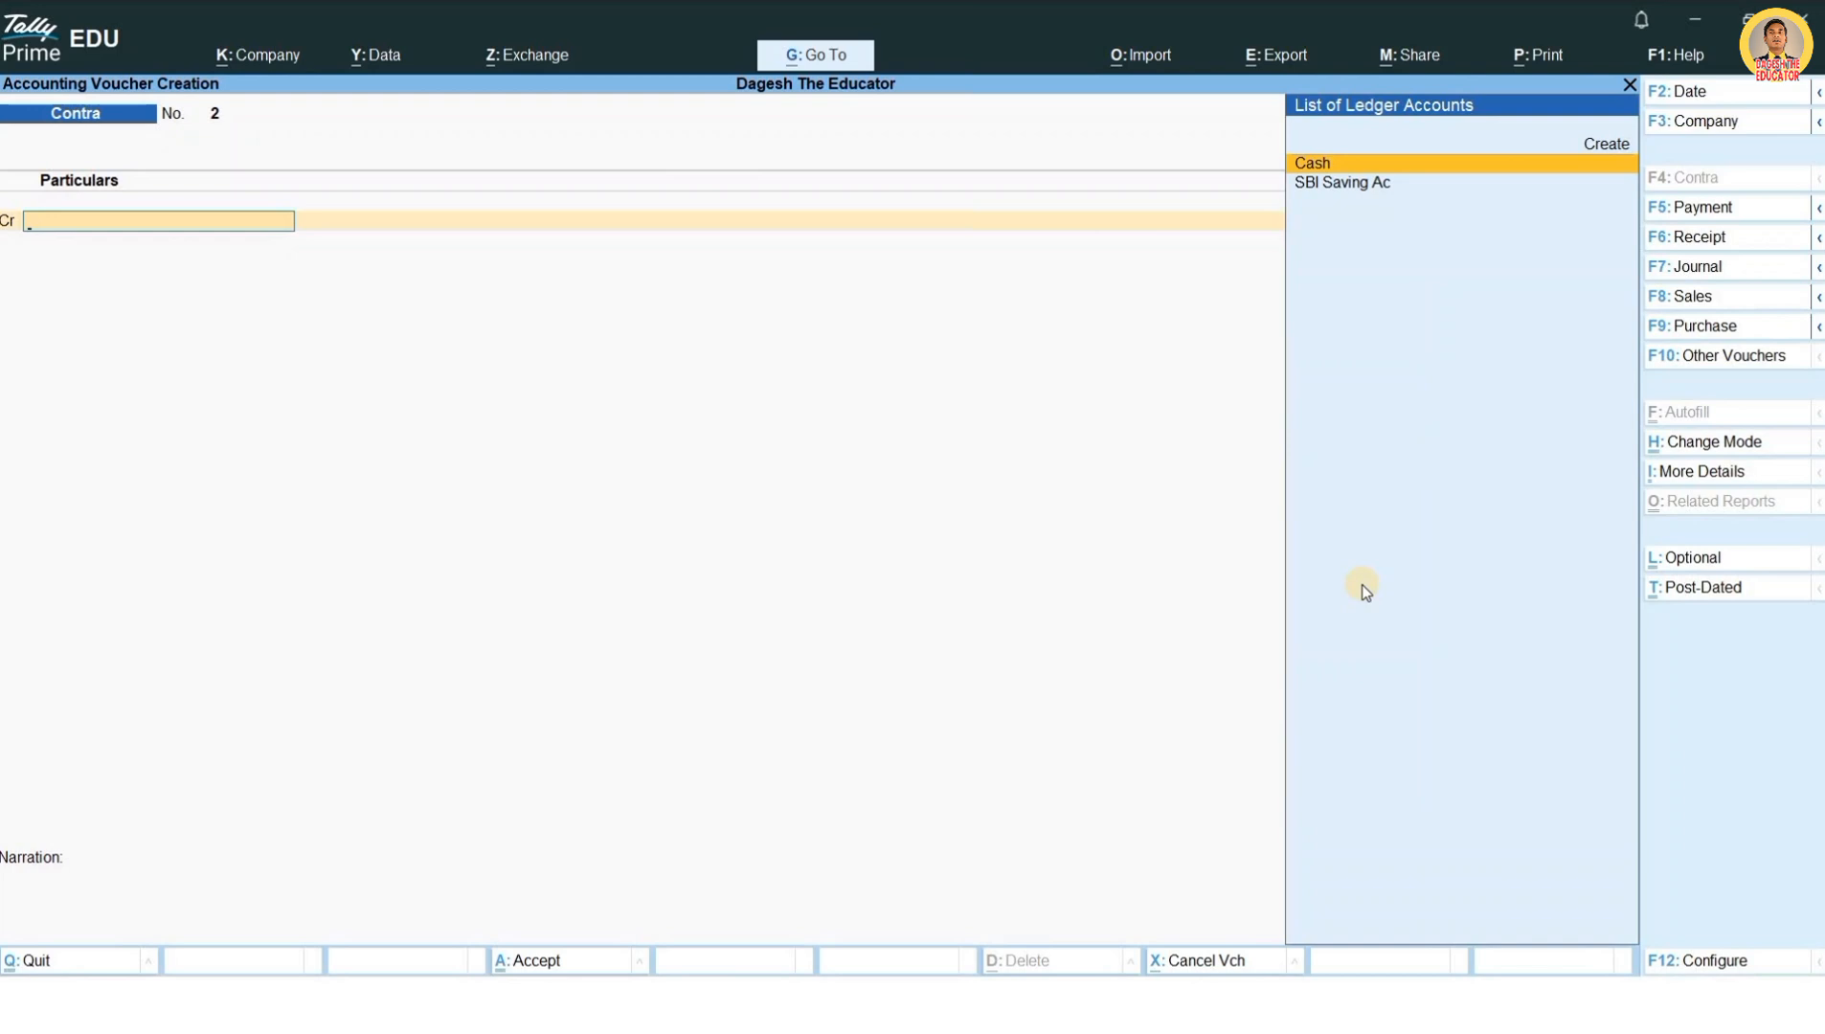
{"action": "key", "text": "F5"}
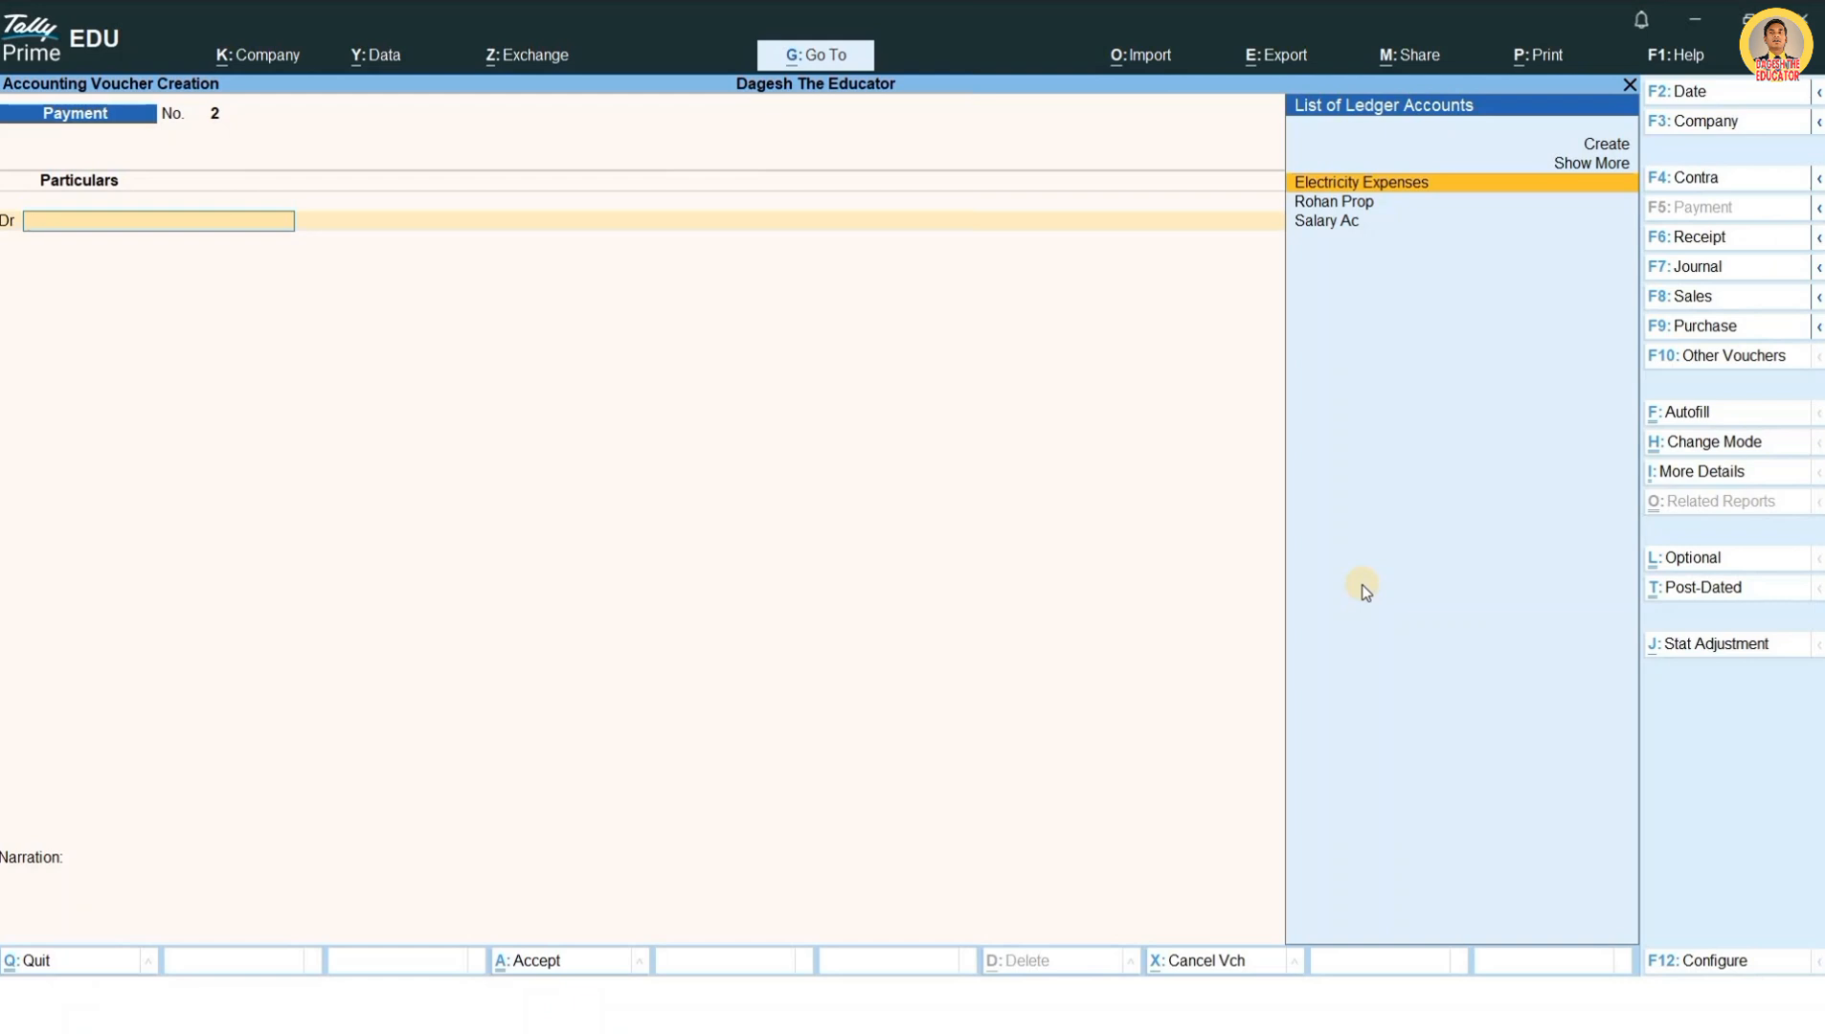
Step: Debit the Salary Ac ledger with 50000 in the payment voucher
{"action": "type", "text": "Sal"}
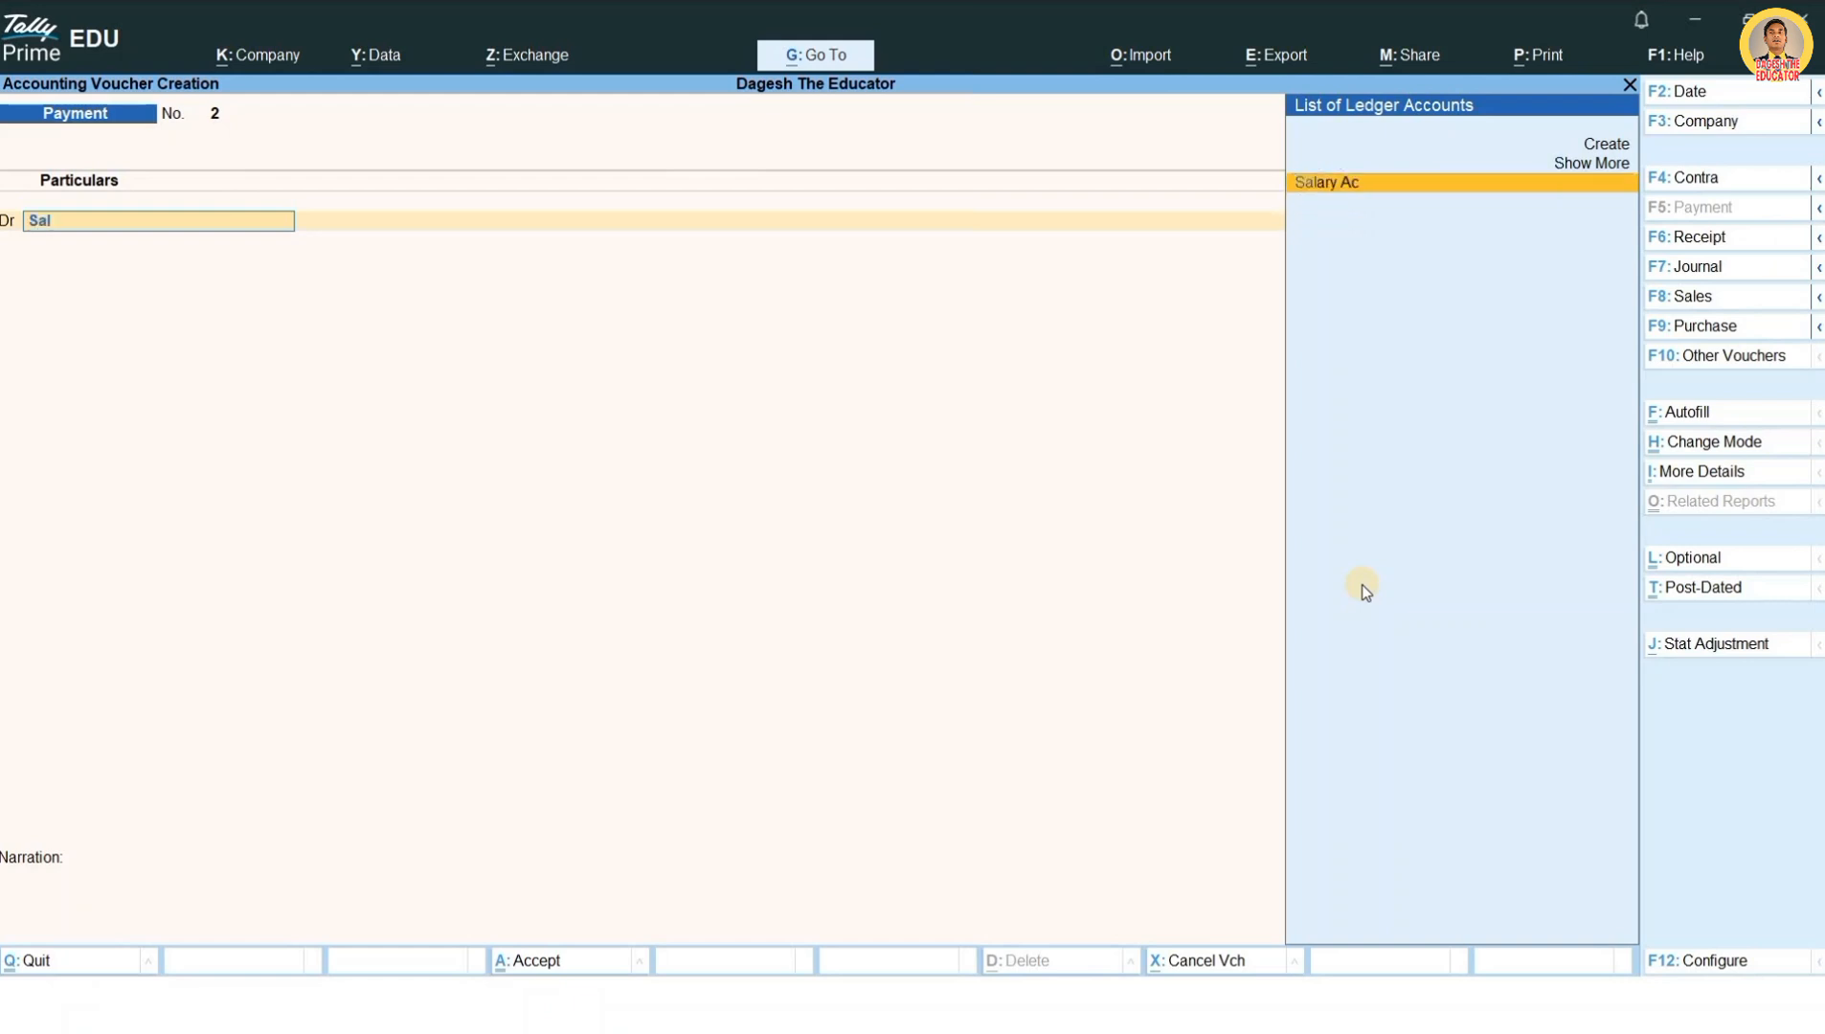
{"action": "key", "text": "Return"}
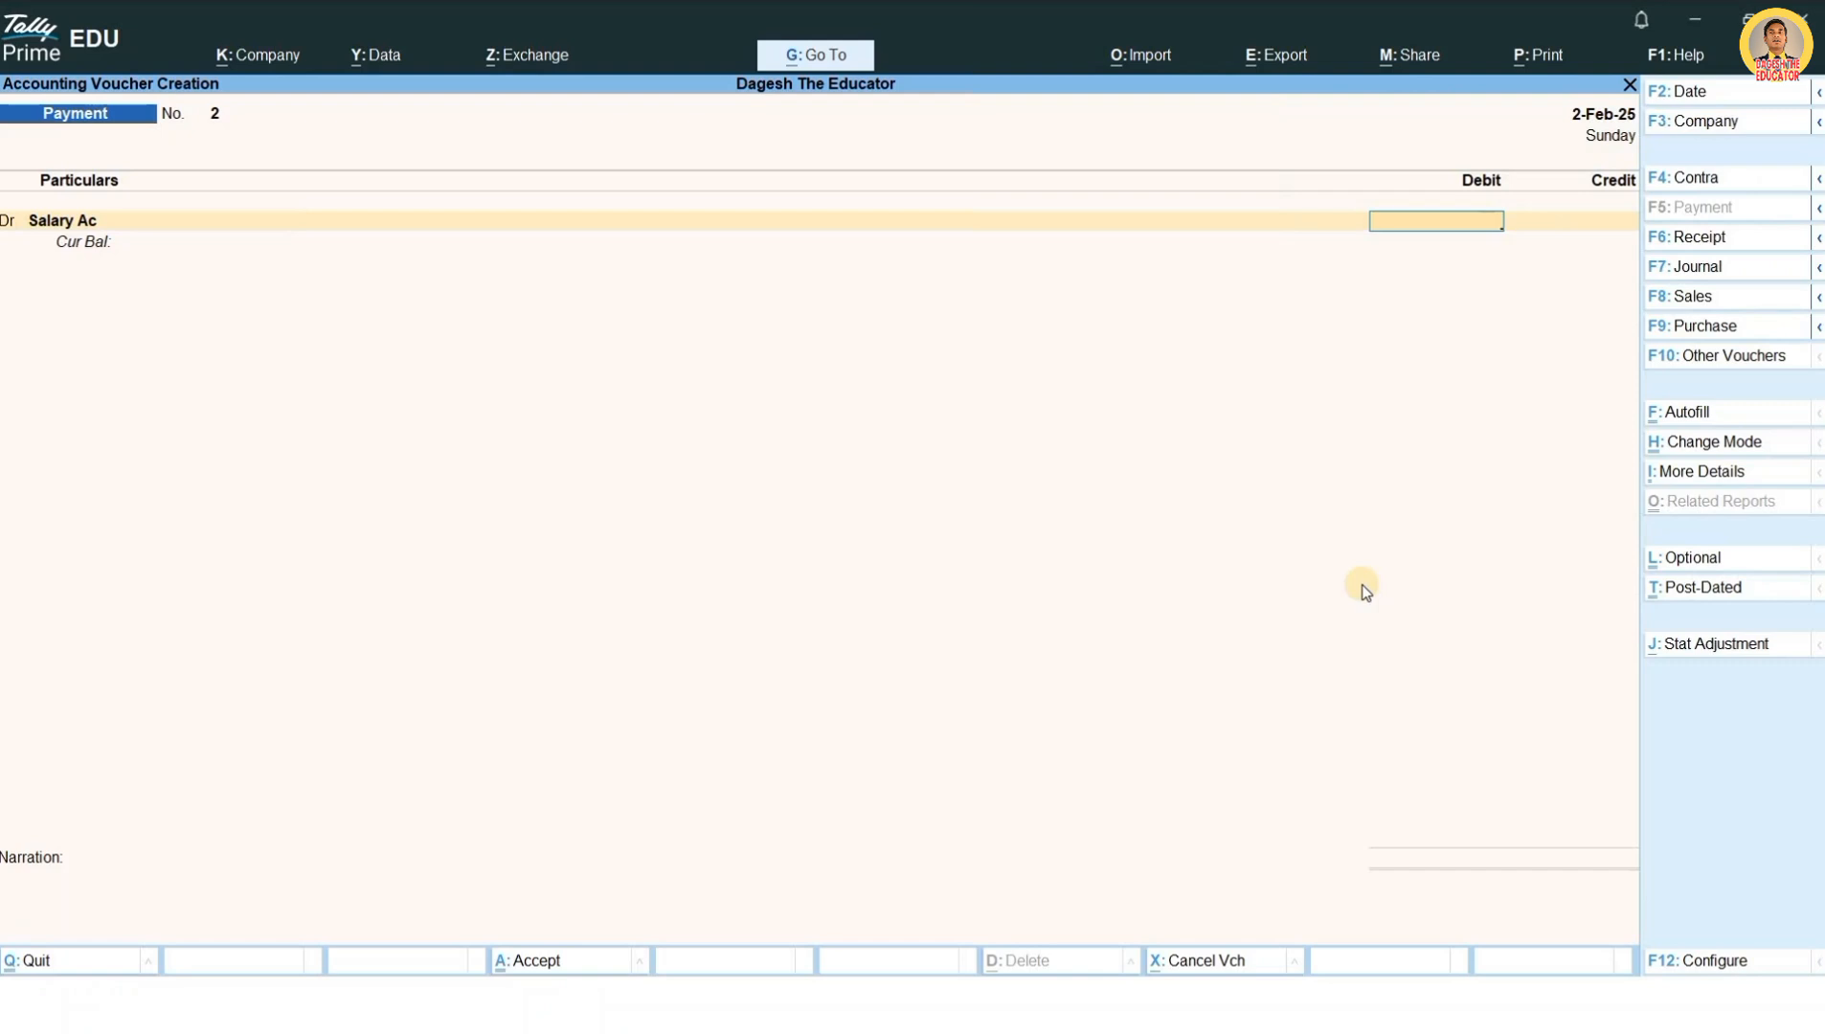
{"action": "type", "text": "50000"}
{"action": "key", "text": "Return"}
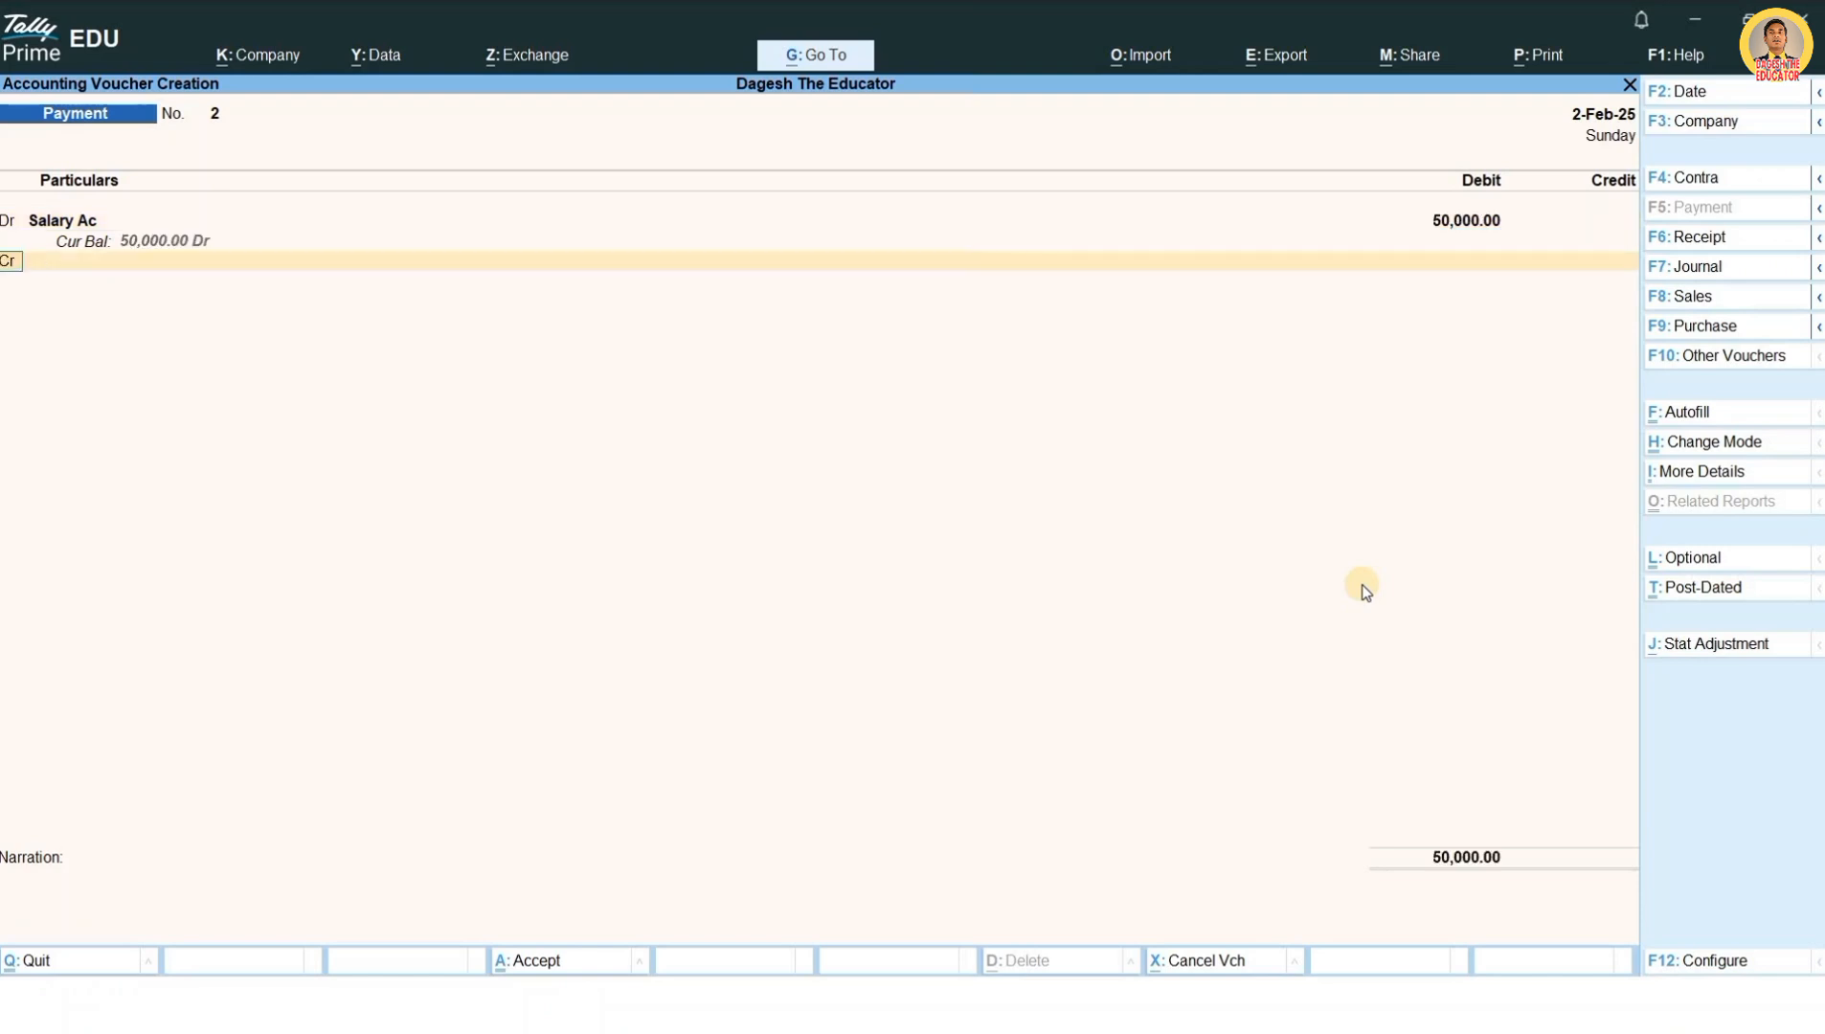
Step: Credit the SBI Saving Ac ledger with 50,000 and open its bank allocation
{"action": "key", "text": "Return"}
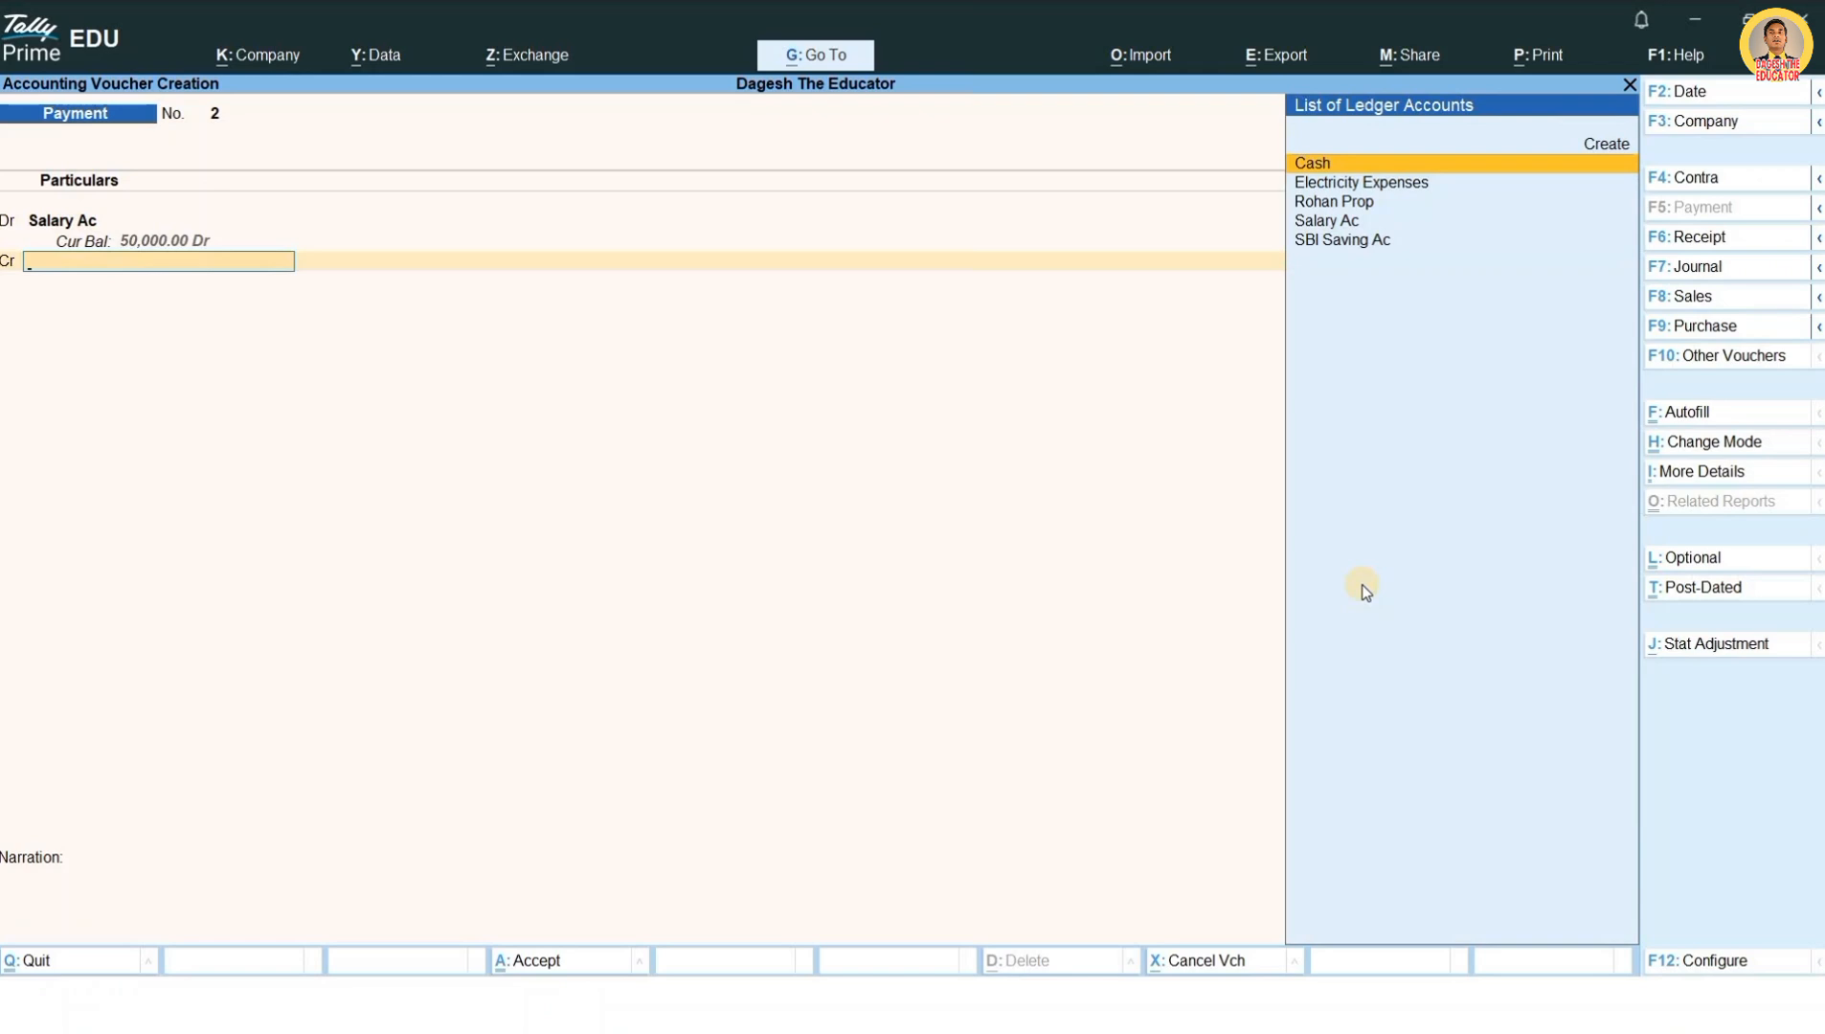
{"action": "type", "text": "Sbi"}
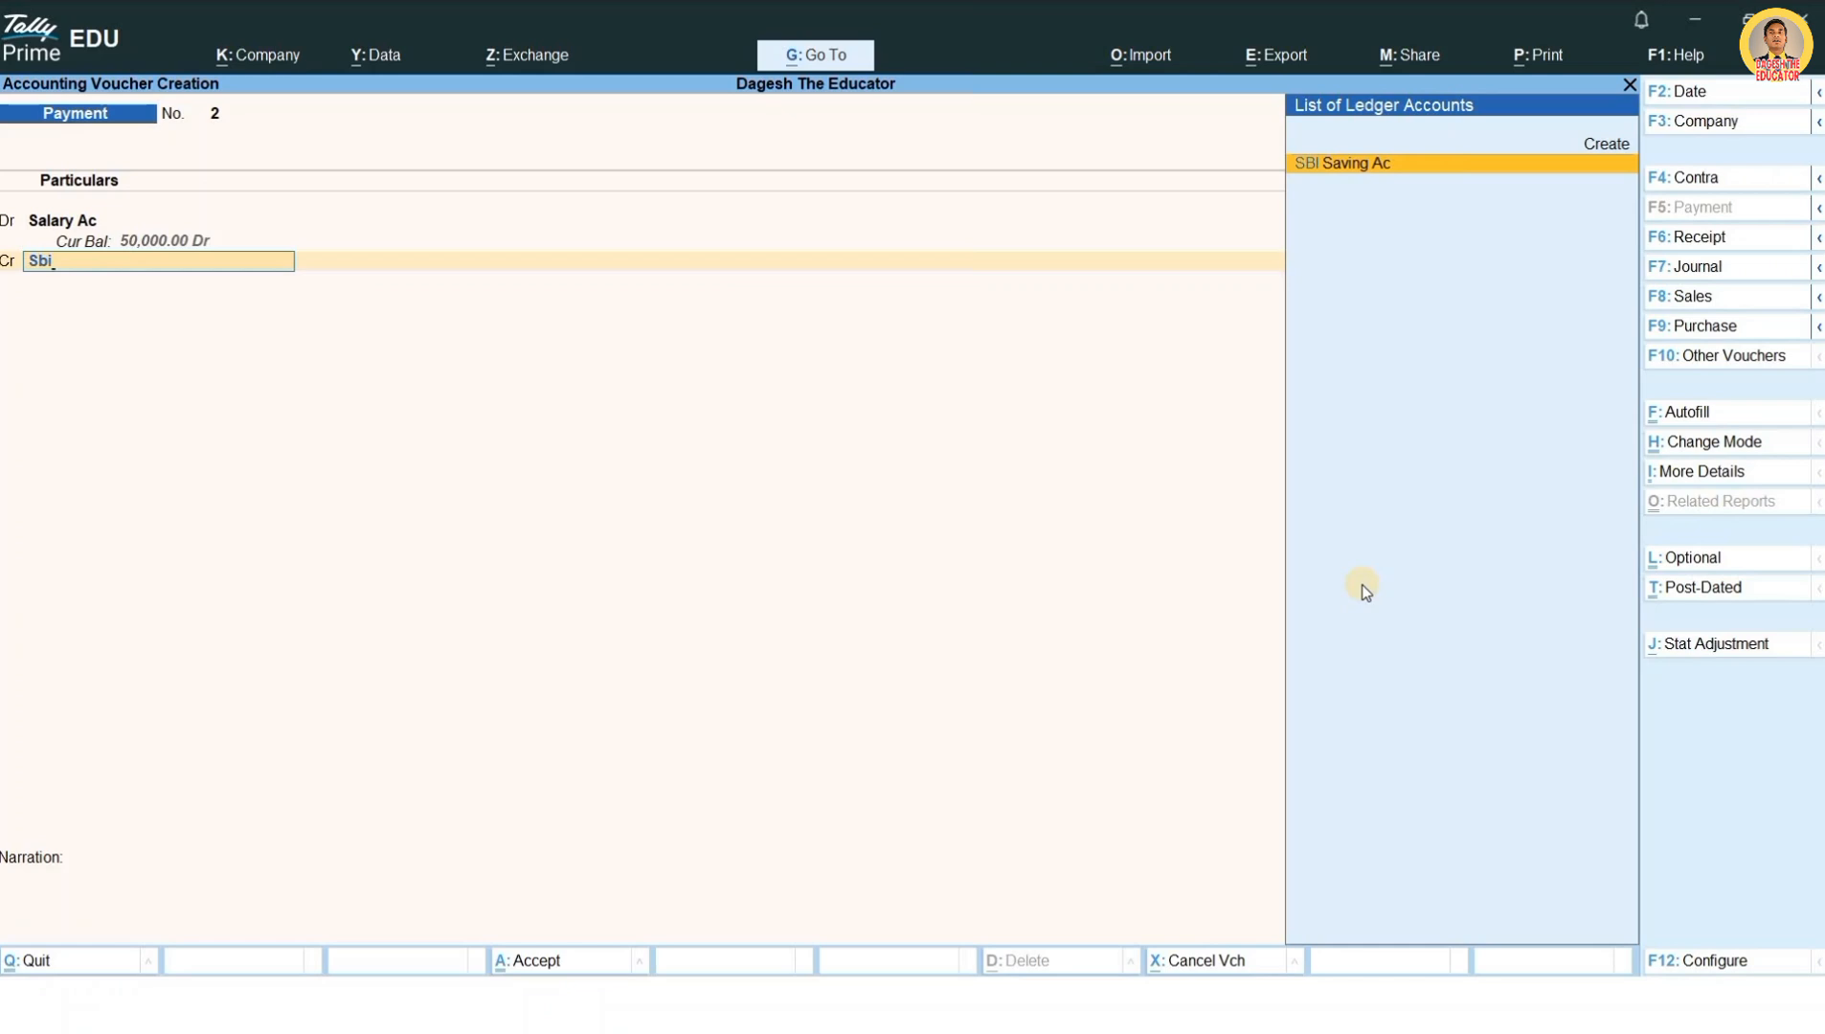
{"action": "key", "text": "Return"}
{"action": "key", "text": "Return"}
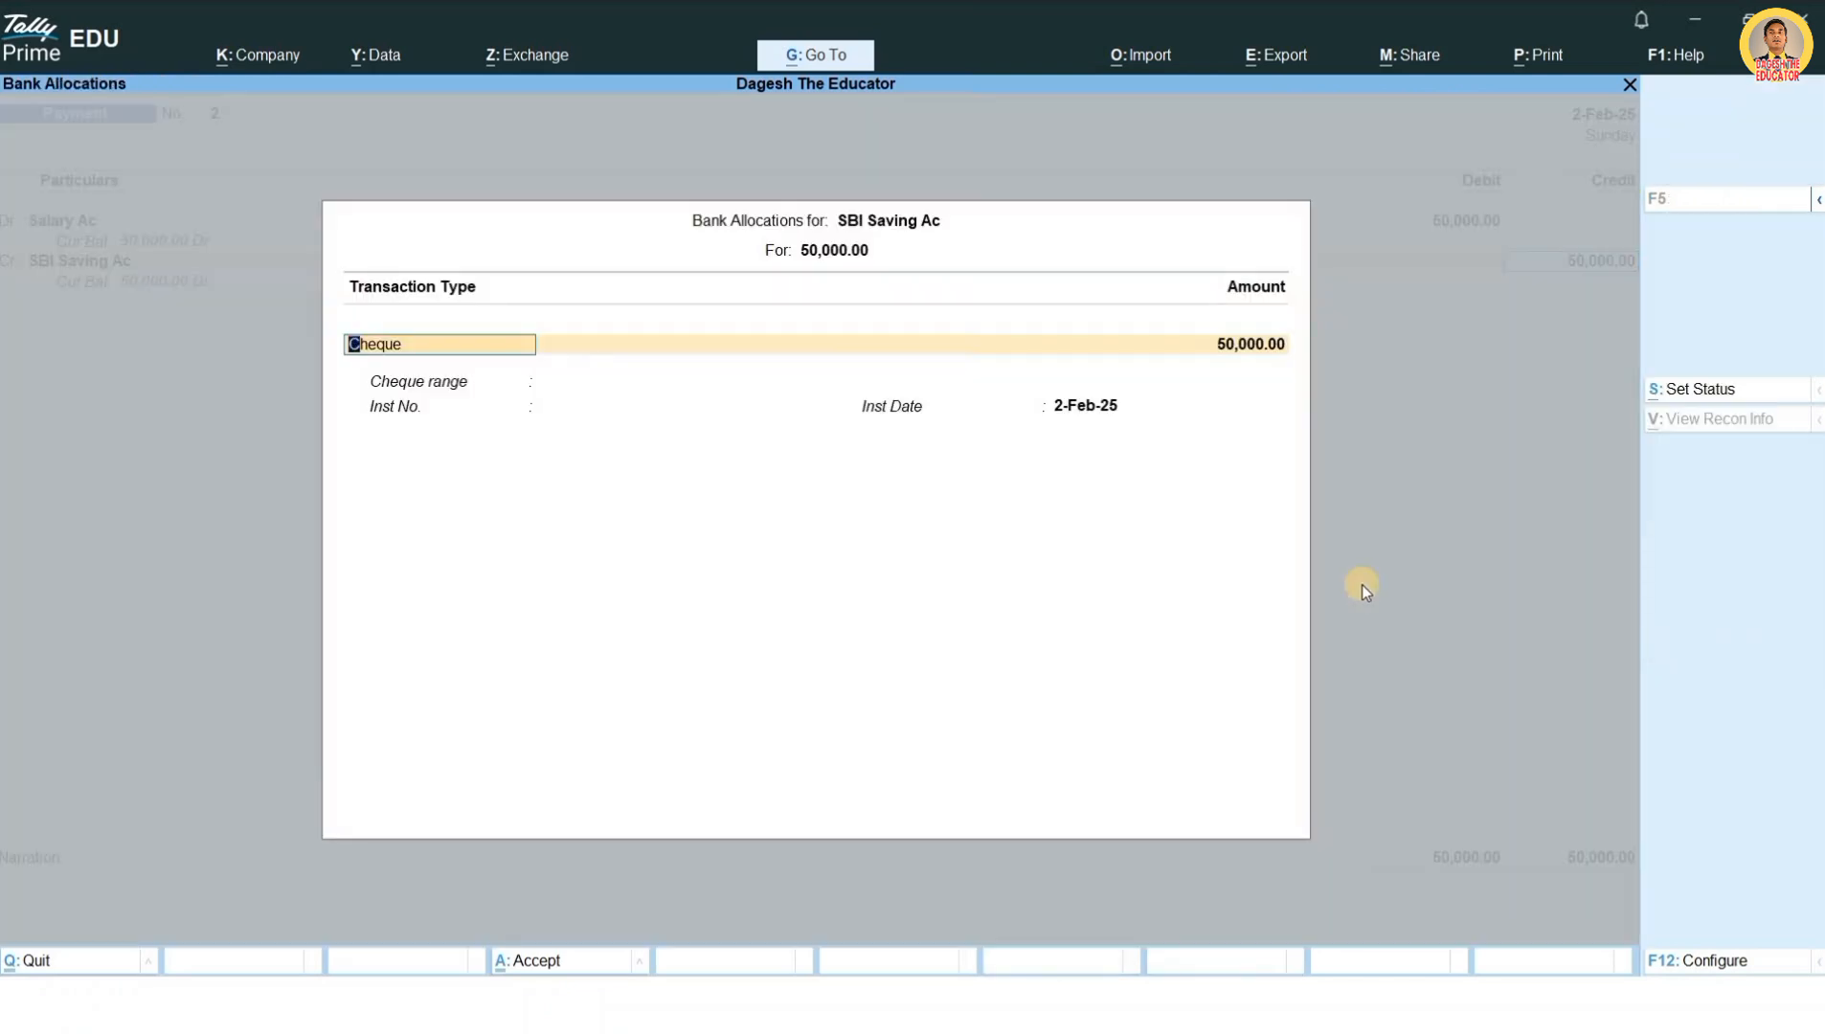
{"action": "key", "text": "ctrl"}
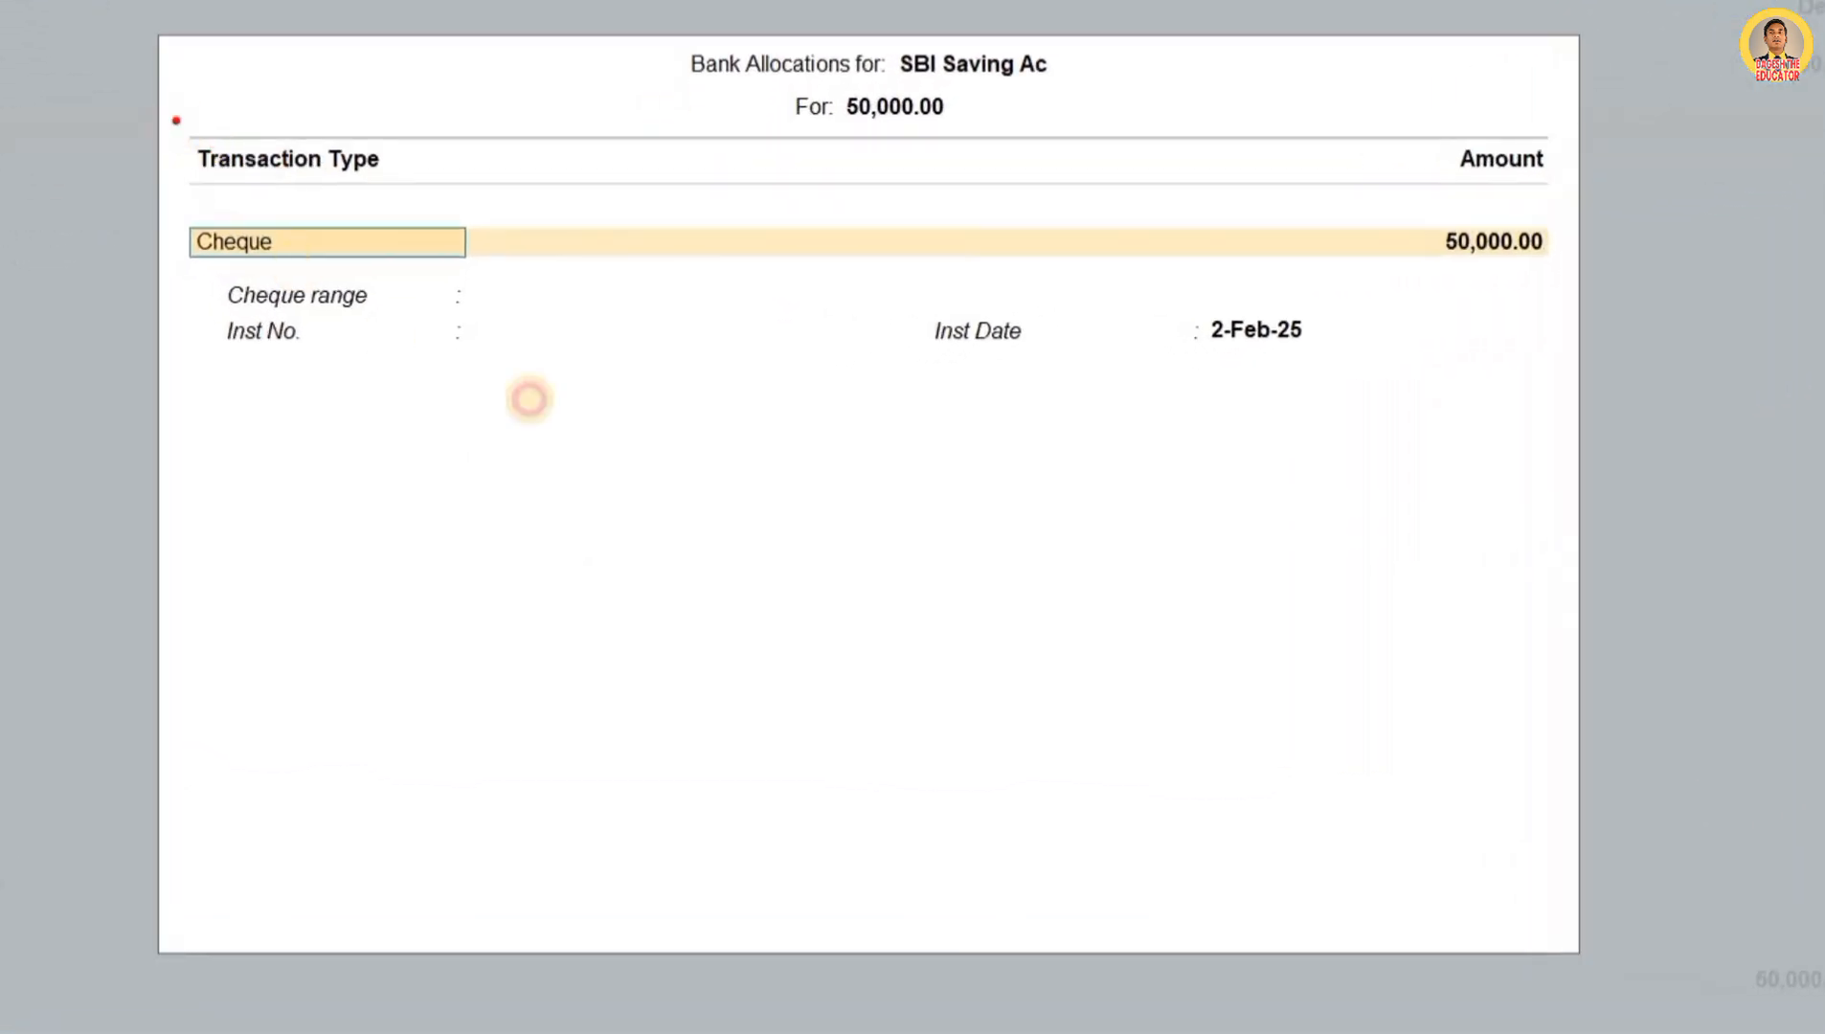
{"action": "mouse_move", "coordinate": [175, 119]}
{"action": "left_mouse_down"}
{"action": "mouse_move", "coordinate": [1267, 517]}
{"action": "mouse_move", "coordinate": [1396, 467]}
{"action": "left_mouse_up"}
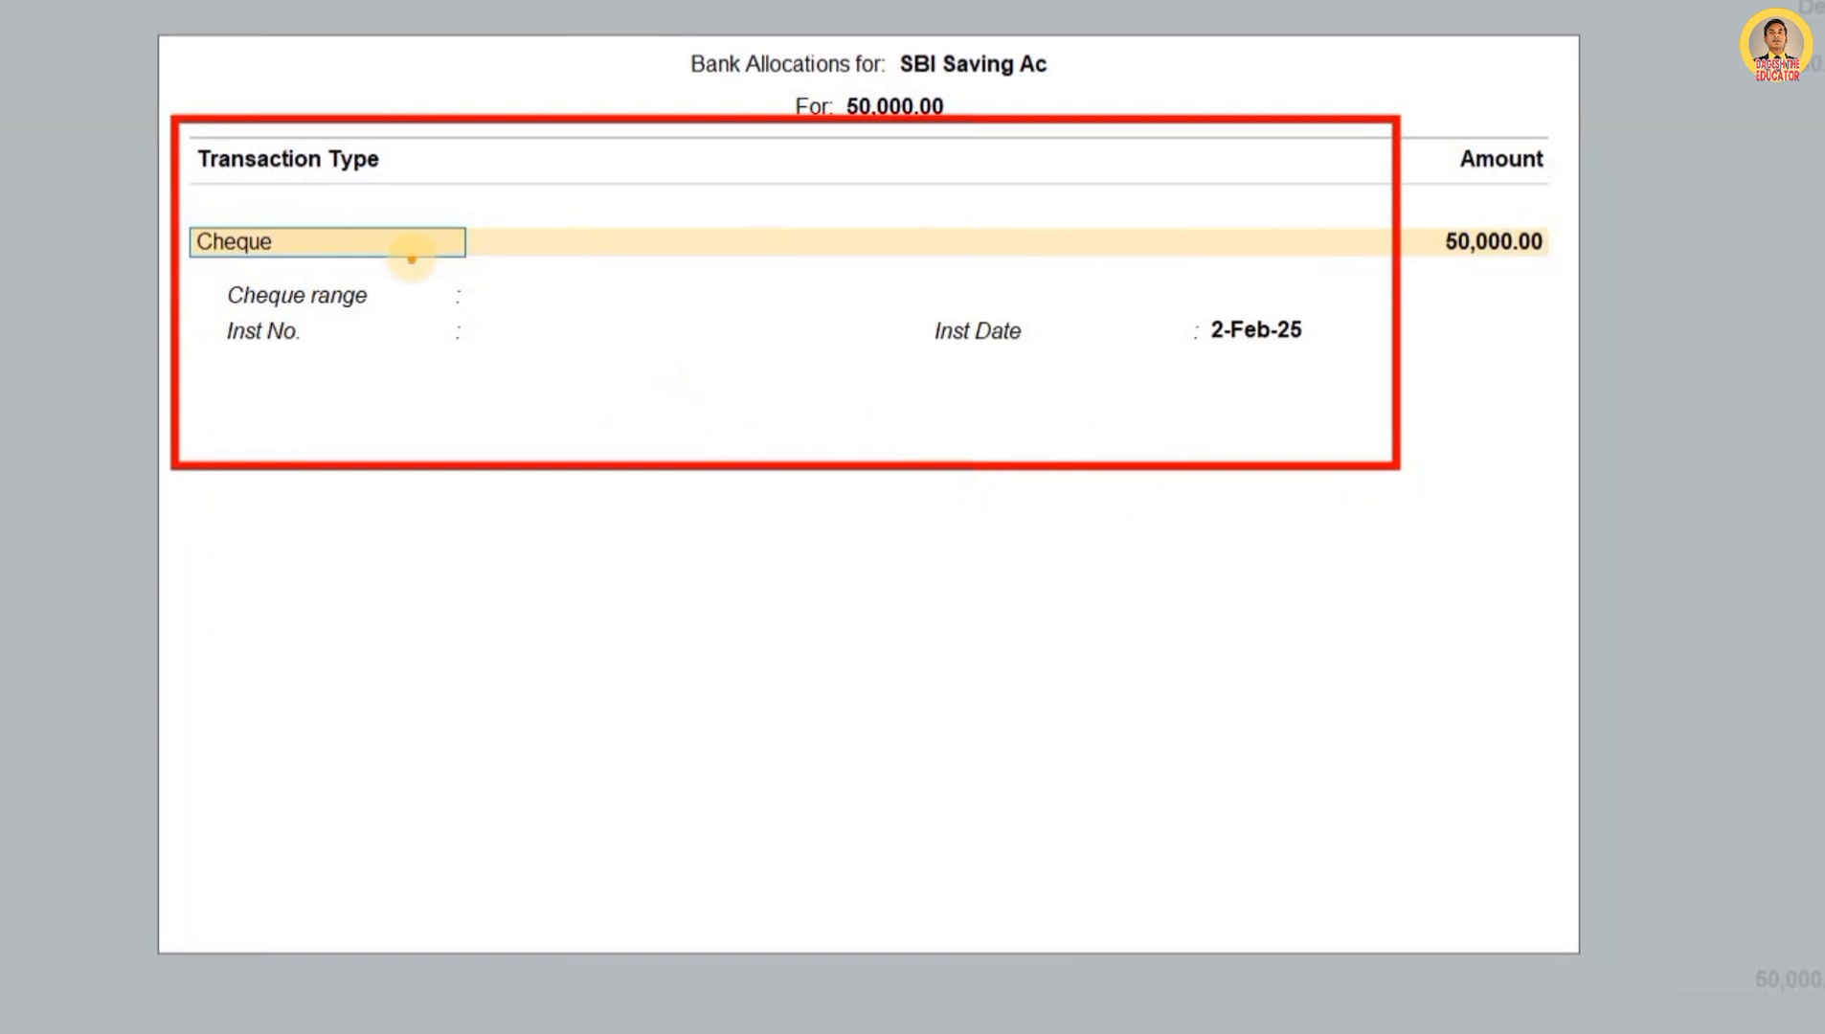
{"action": "key", "text": "Escape"}
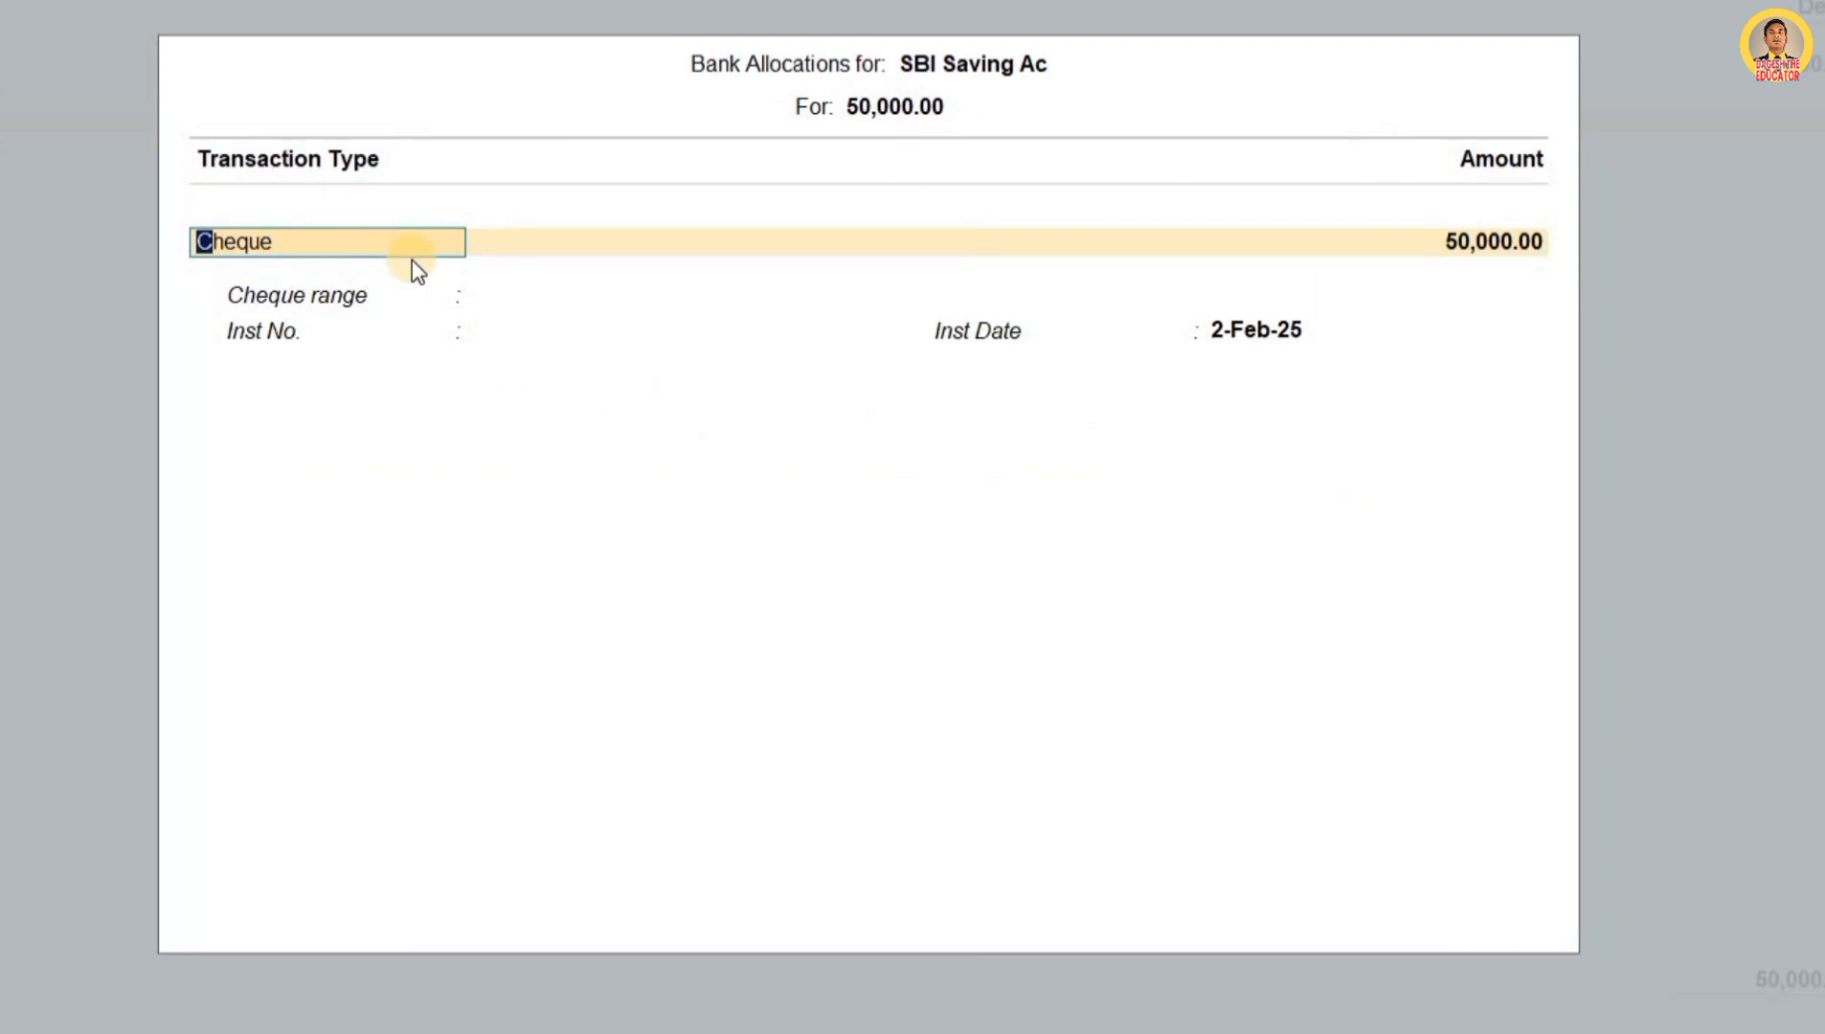
{"action": "key", "text": "ctrl+2"}
{"action": "mouse_move", "coordinate": [163, 203]}
{"action": "left_mouse_down"}
{"action": "mouse_move", "coordinate": [347, 282]}
{"action": "mouse_move", "coordinate": [749, 282]}
{"action": "left_mouse_up"}
{"action": "left_click_drag", "start_coordinate": [1431, 213], "coordinate": [1564, 271]}
{"action": "key", "text": "Escape"}
Step: Allocate the 50,000 as a cheque with instrument number 659865, accept the instrument date and save the salary payment voucher
{"action": "key", "text": "Return"}
{"action": "key", "text": "Return"}
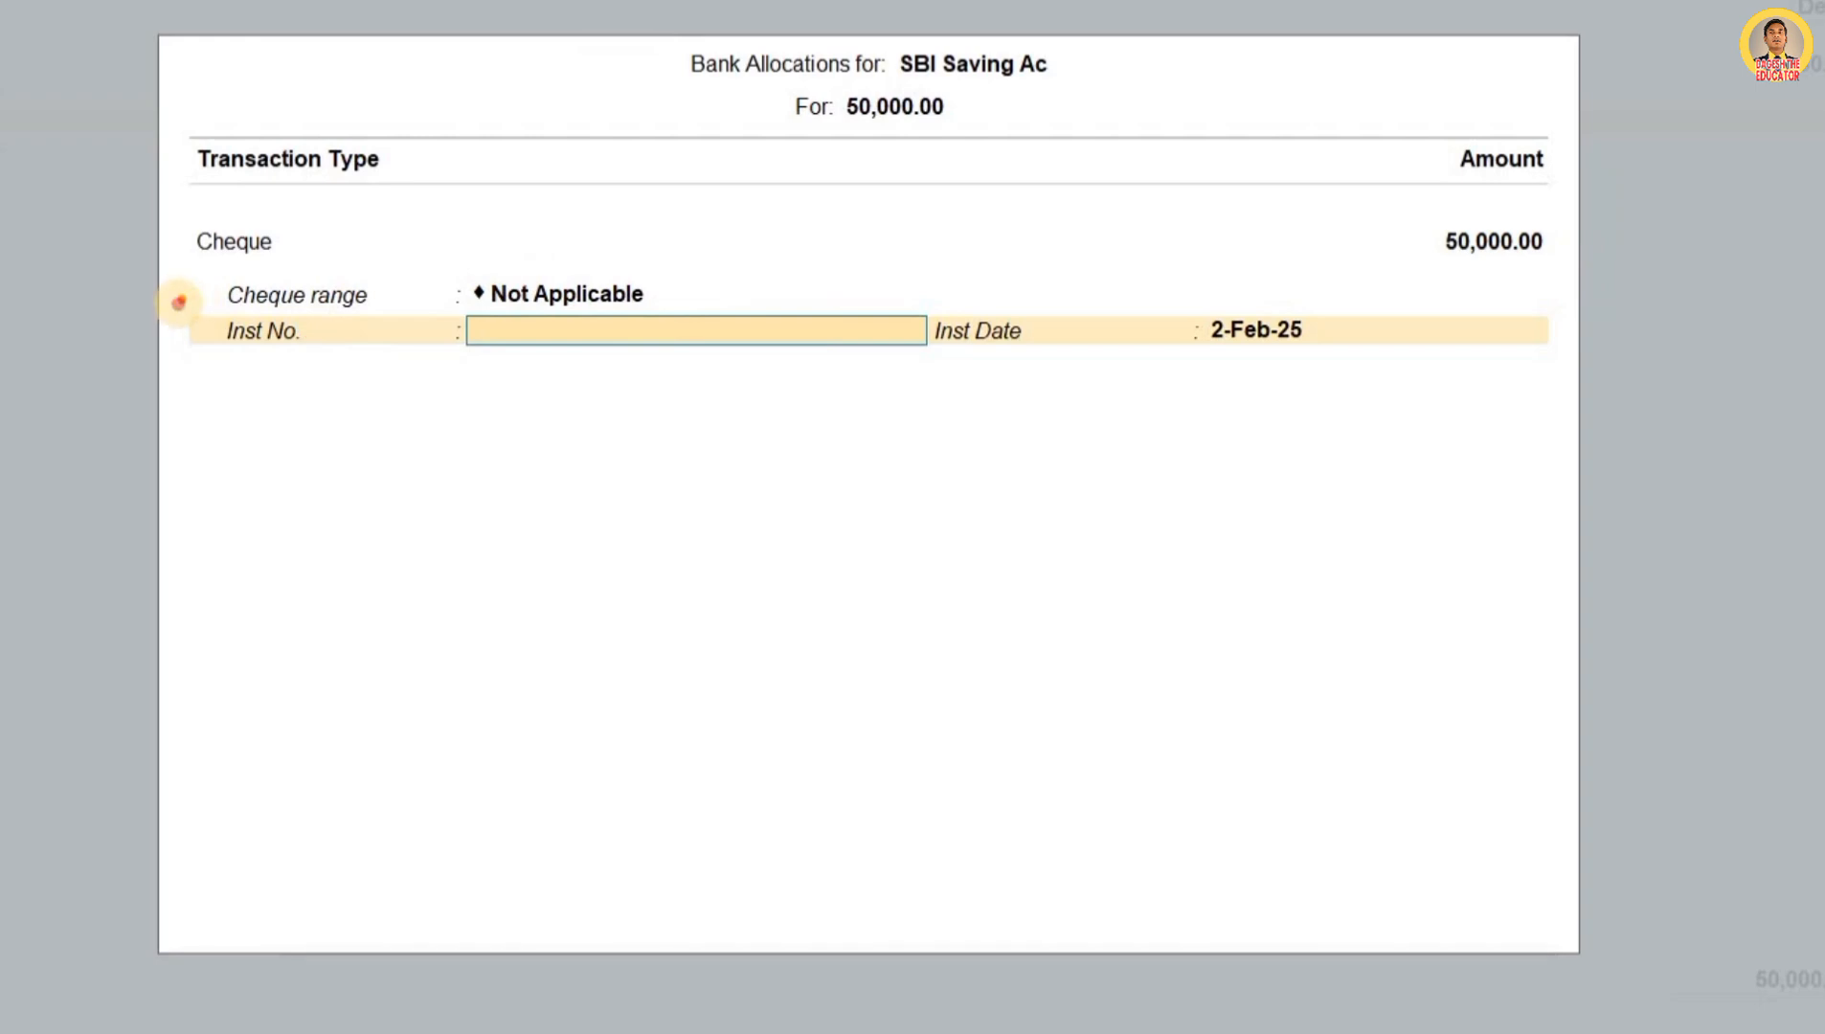
{"action": "left_click_drag", "start_coordinate": [176, 305], "coordinate": [595, 383]}
{"action": "left_click_drag", "start_coordinate": [917, 395], "coordinate": [946, 368]}
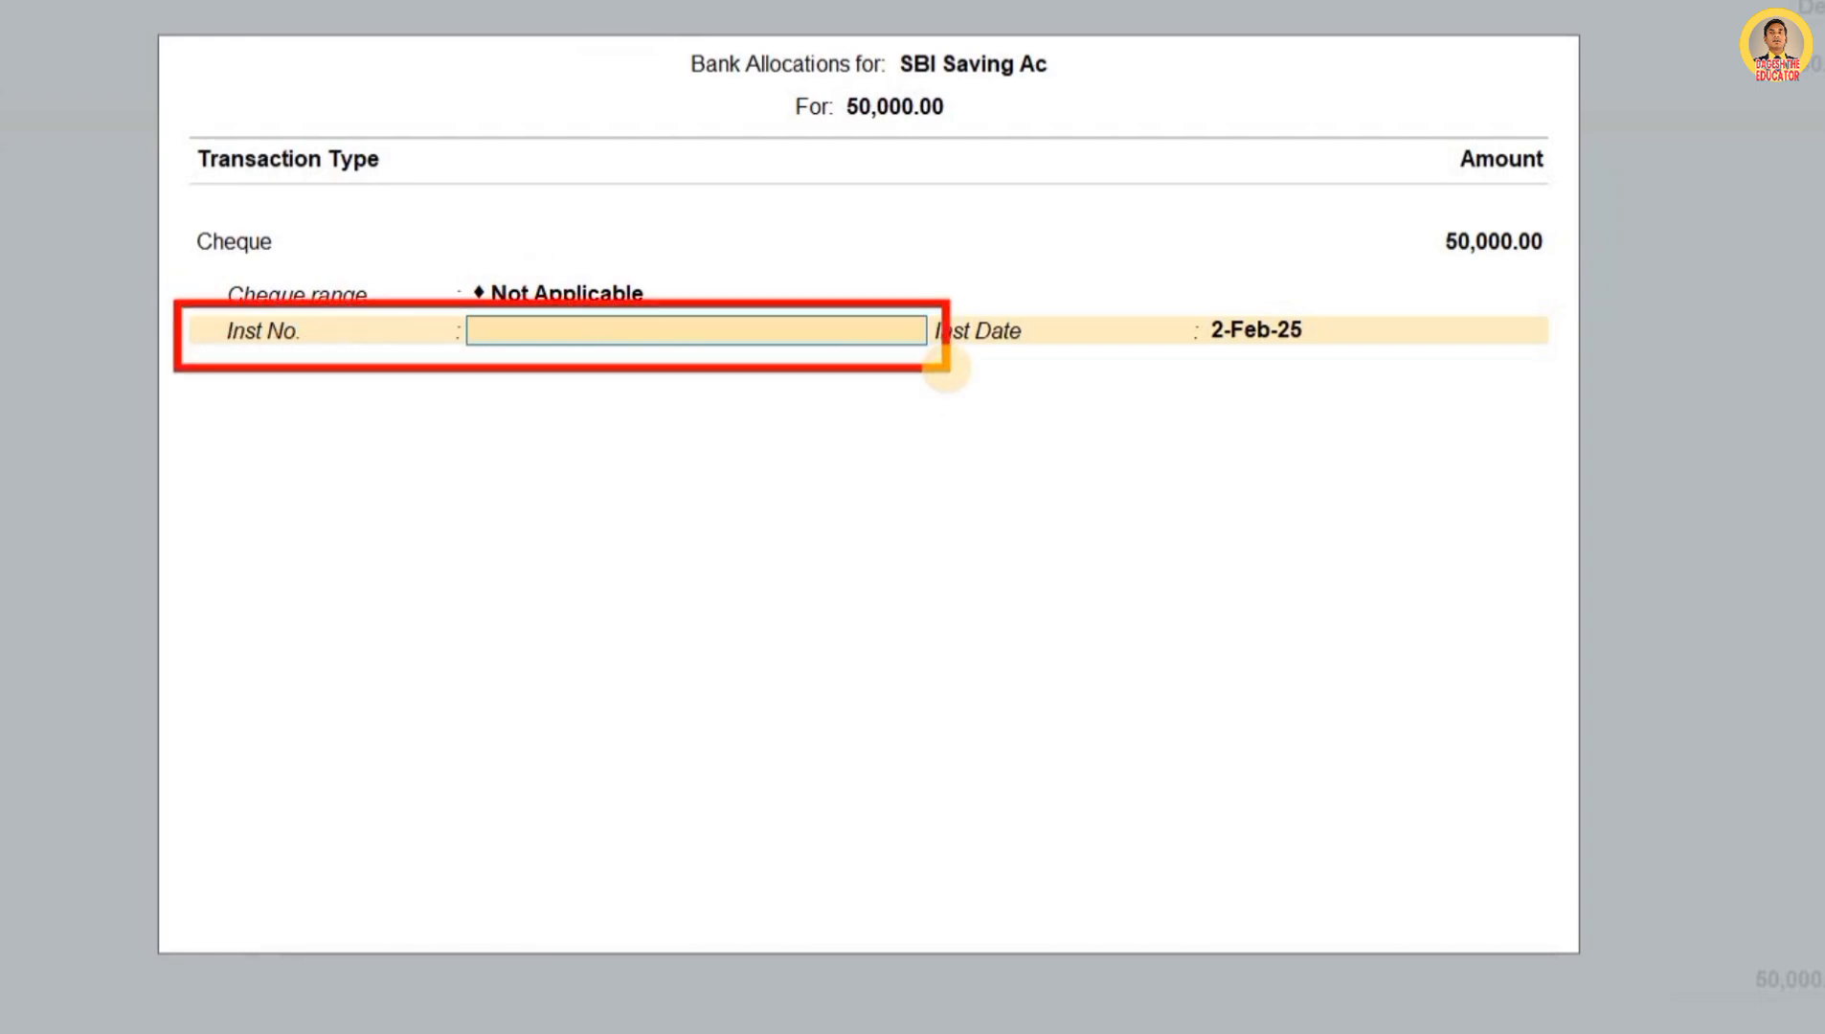
{"action": "key", "text": "Escape"}
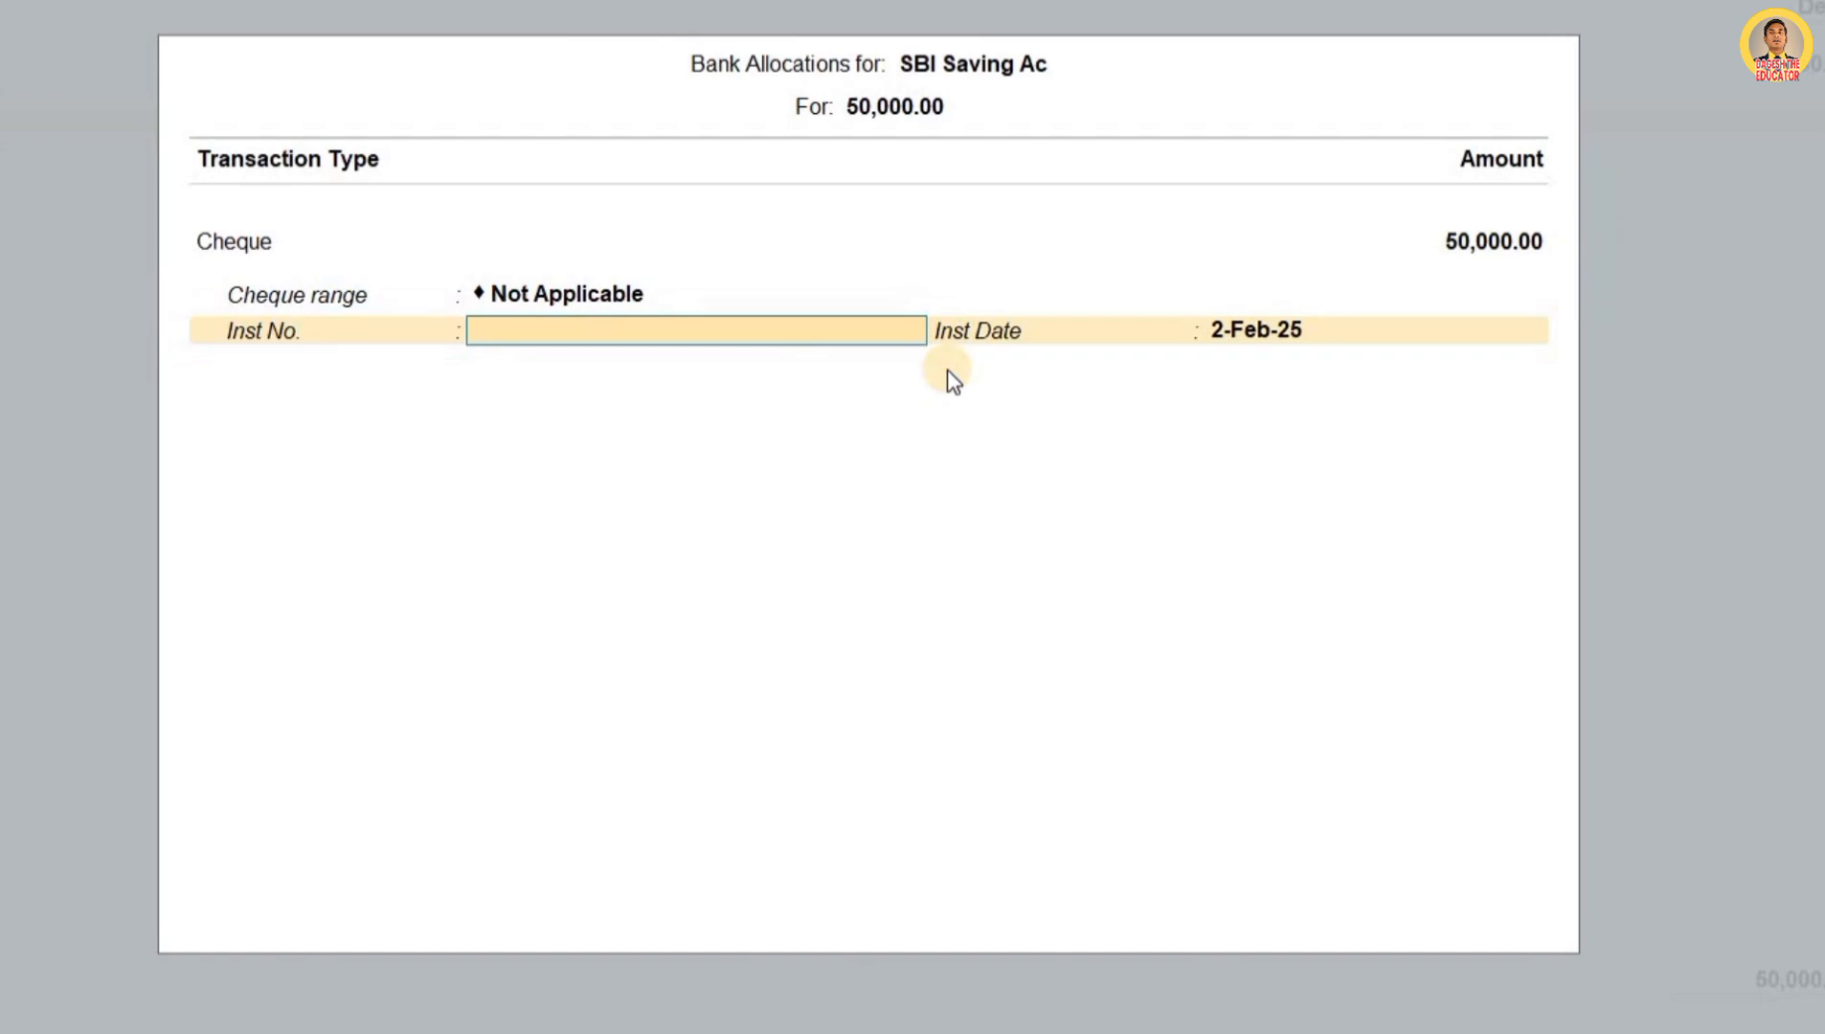
{"action": "type", "text": "659865"}
{"action": "key", "text": "Return"}
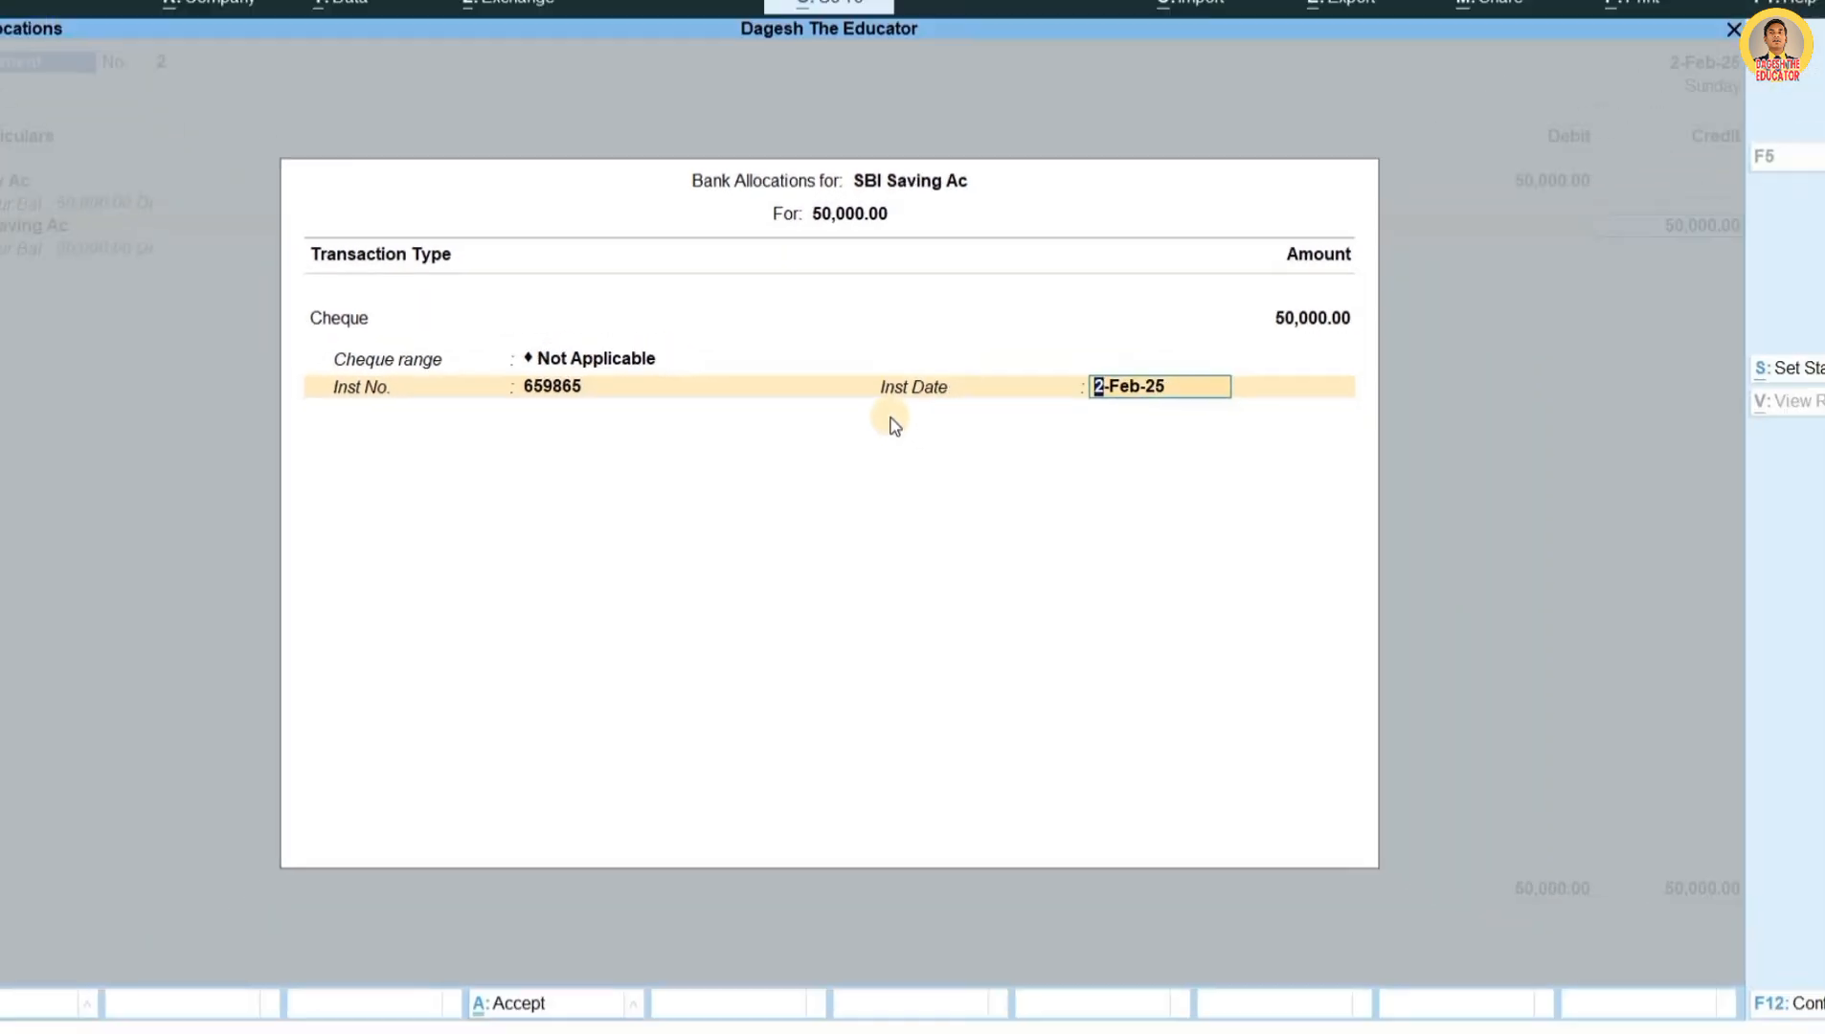
{"action": "key", "text": "Return"}
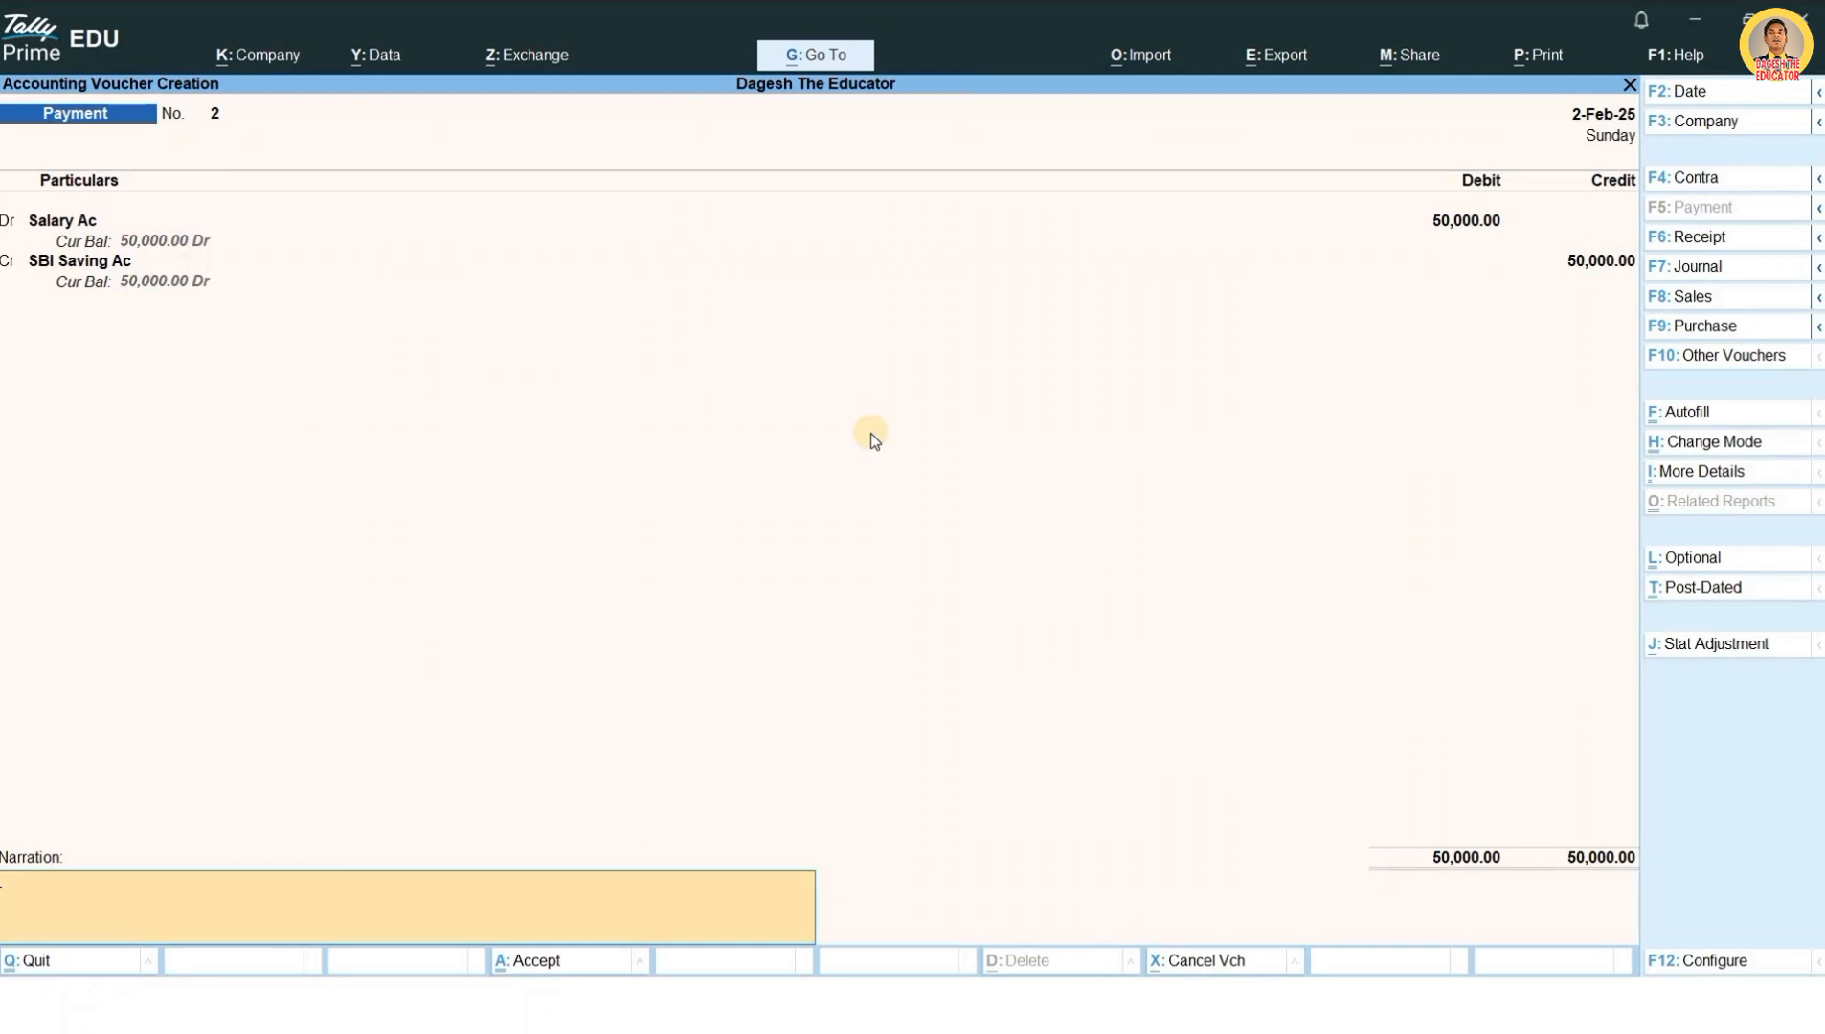
{"action": "key", "text": "Return"}
{"action": "key", "text": "Return"}
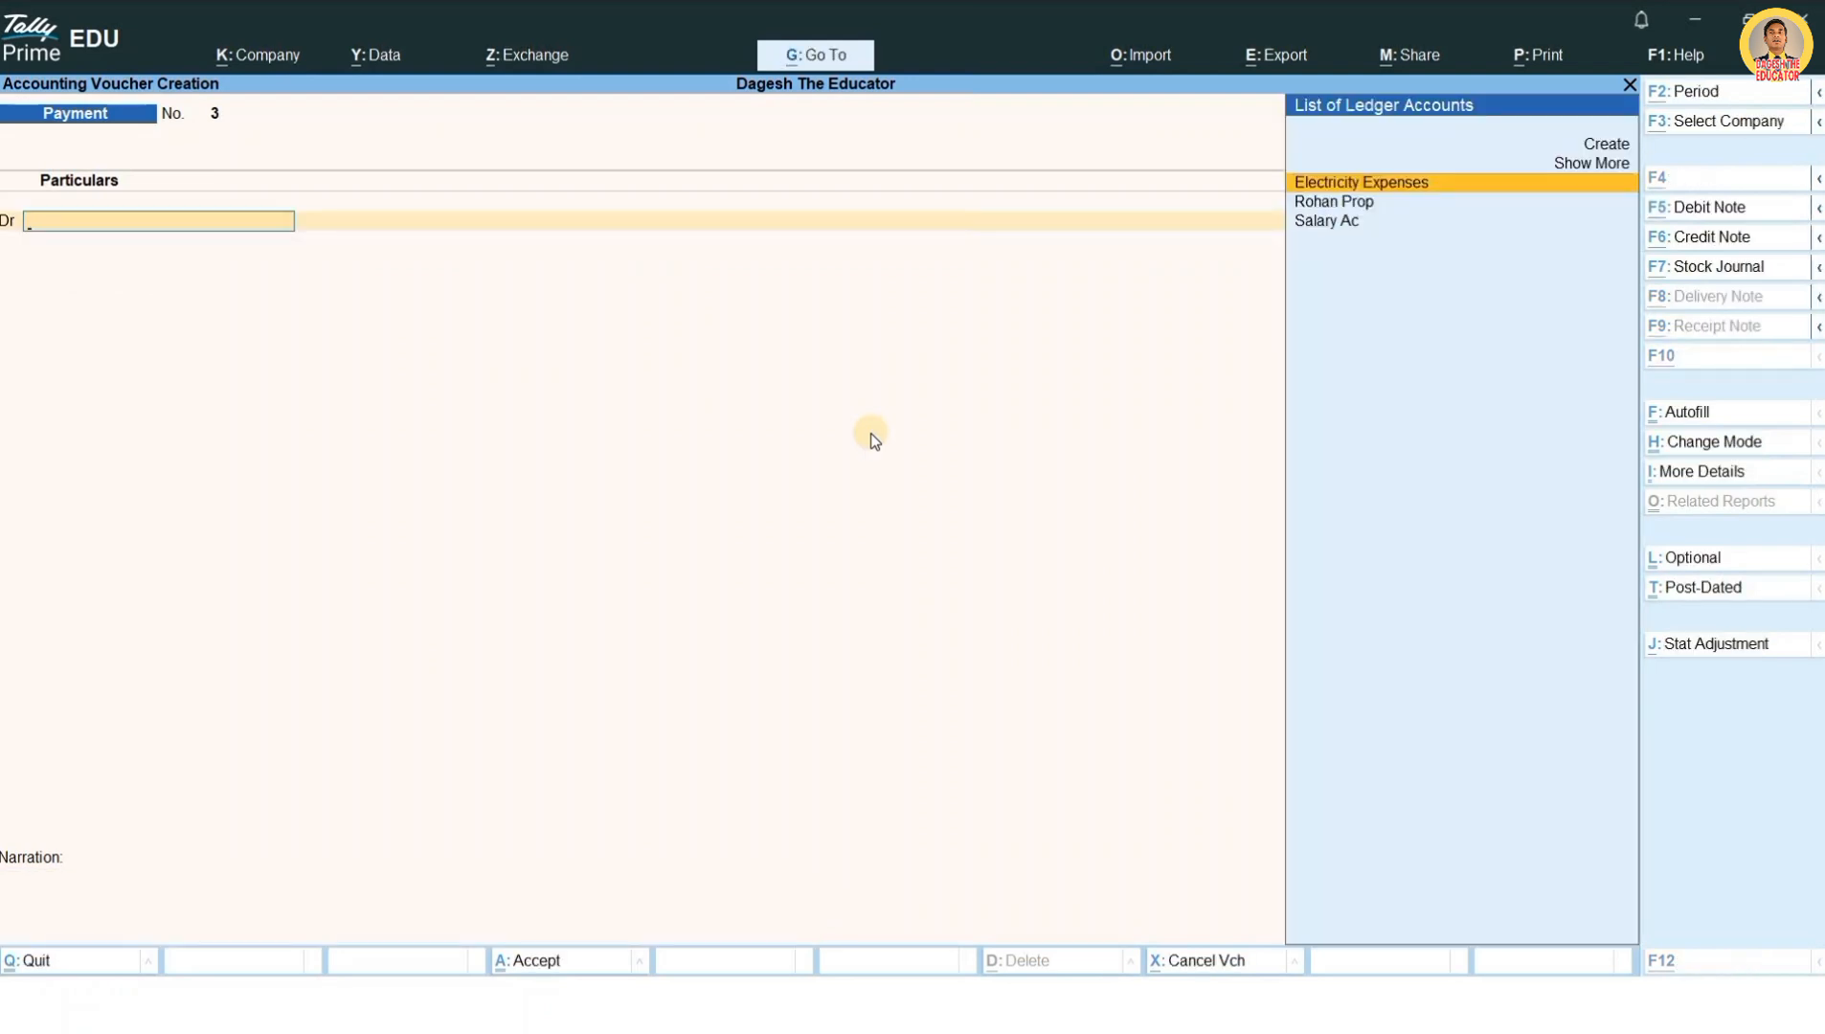
Step: Check the fifth transaction on the exercise slide, return to TallyPrime and quit voucher entry to the Gateway of Tally
{"action": "key", "text": "alt+Tab"}
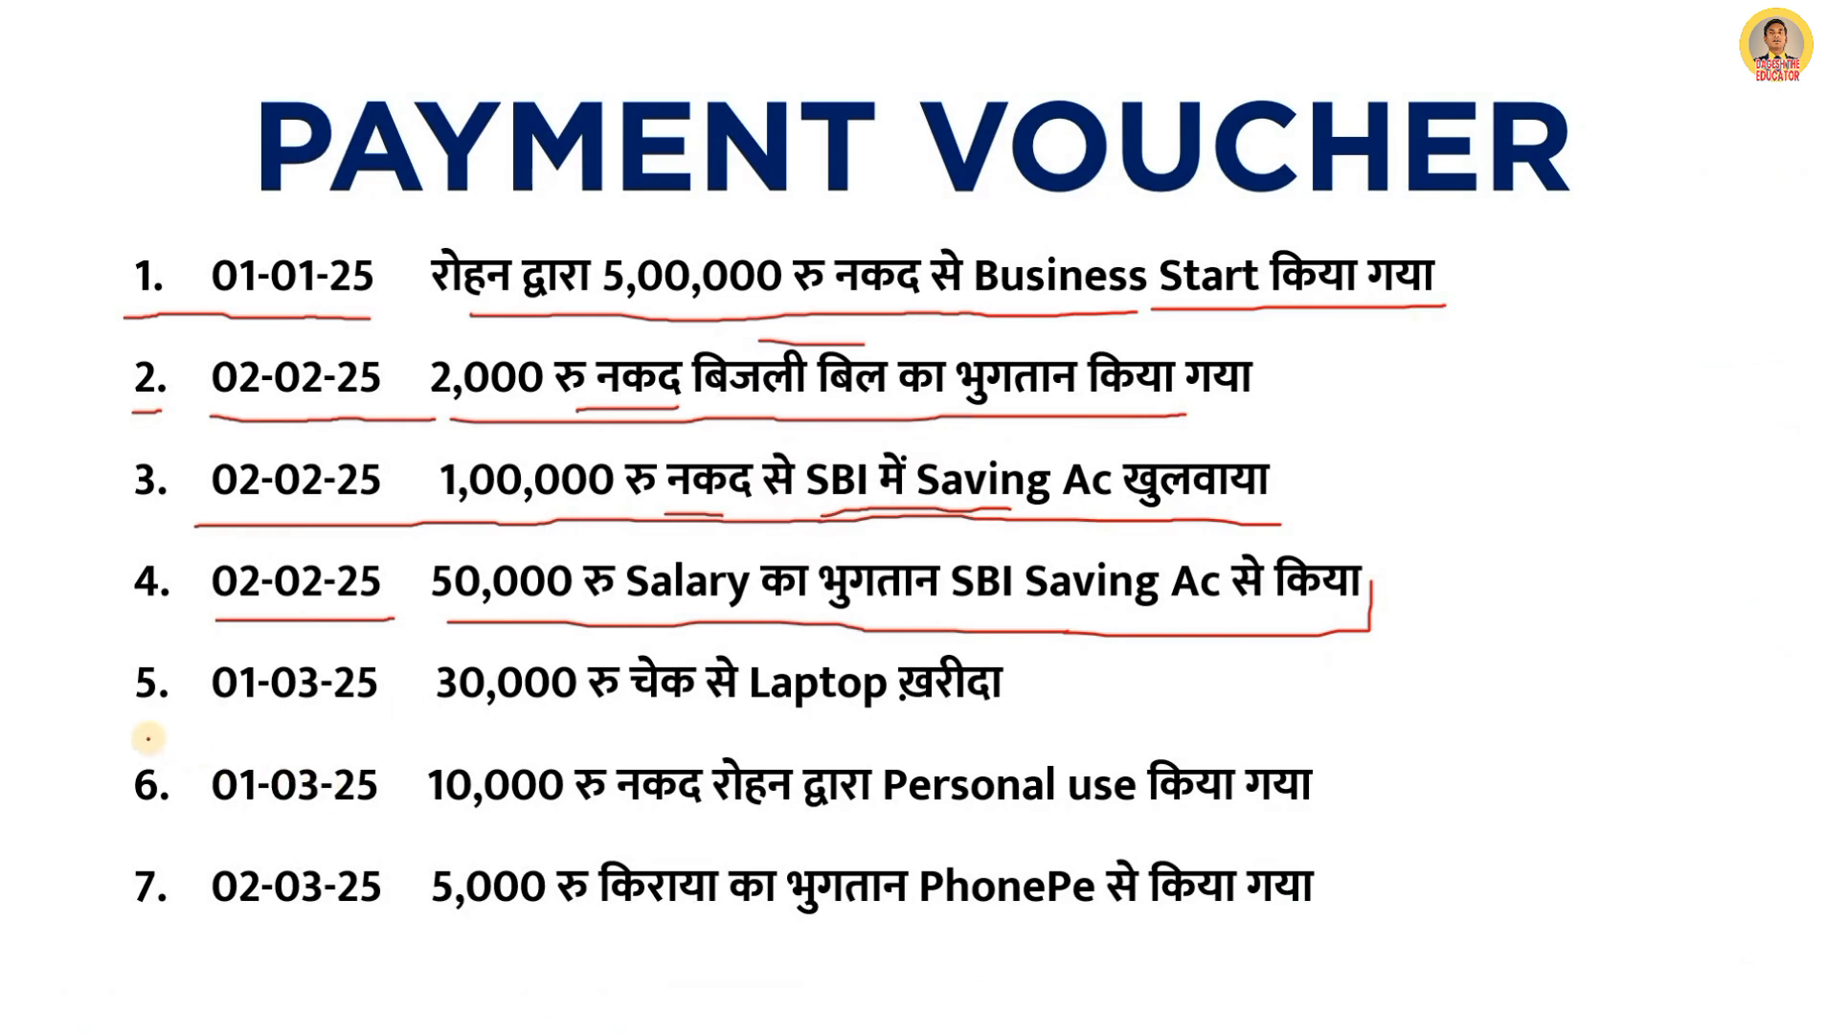
{"action": "mouse_move", "coordinate": [131, 725]}
{"action": "left_mouse_down"}
{"action": "mouse_move", "coordinate": [943, 696]}
{"action": "mouse_move", "coordinate": [1036, 709]}
{"action": "left_mouse_up"}
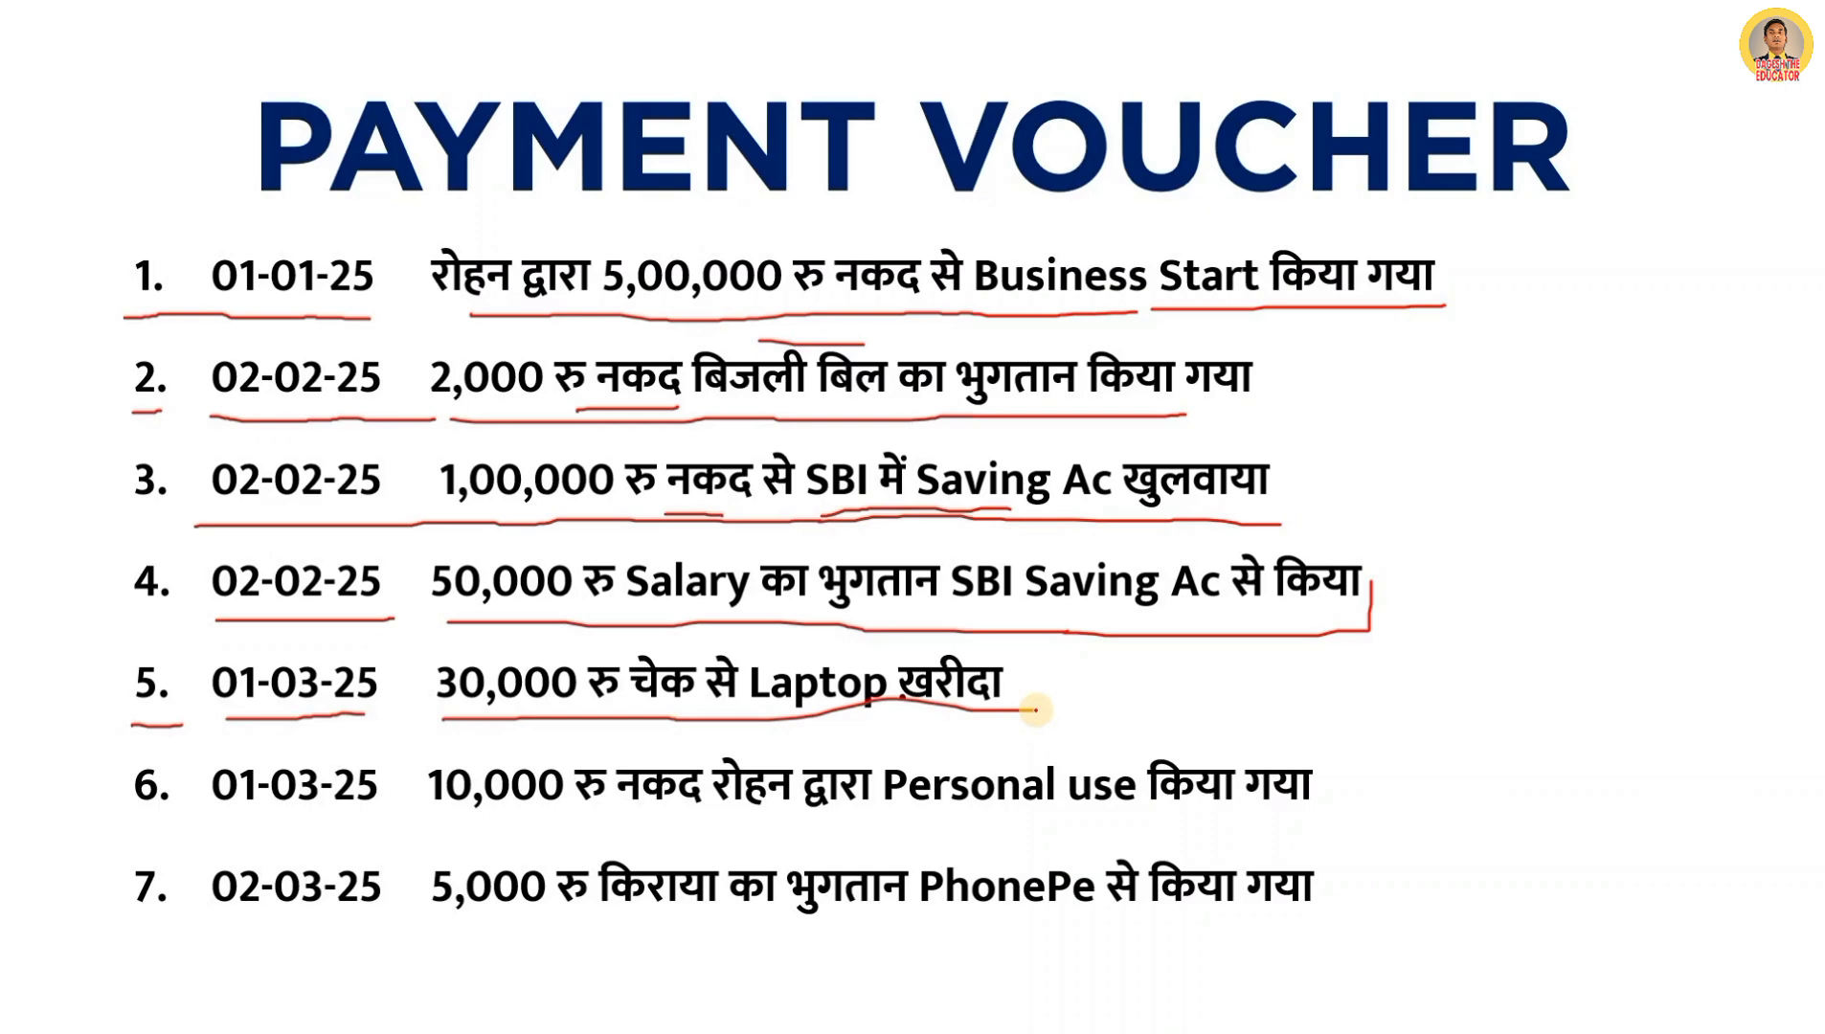
{"action": "key", "text": "alt+Tab"}
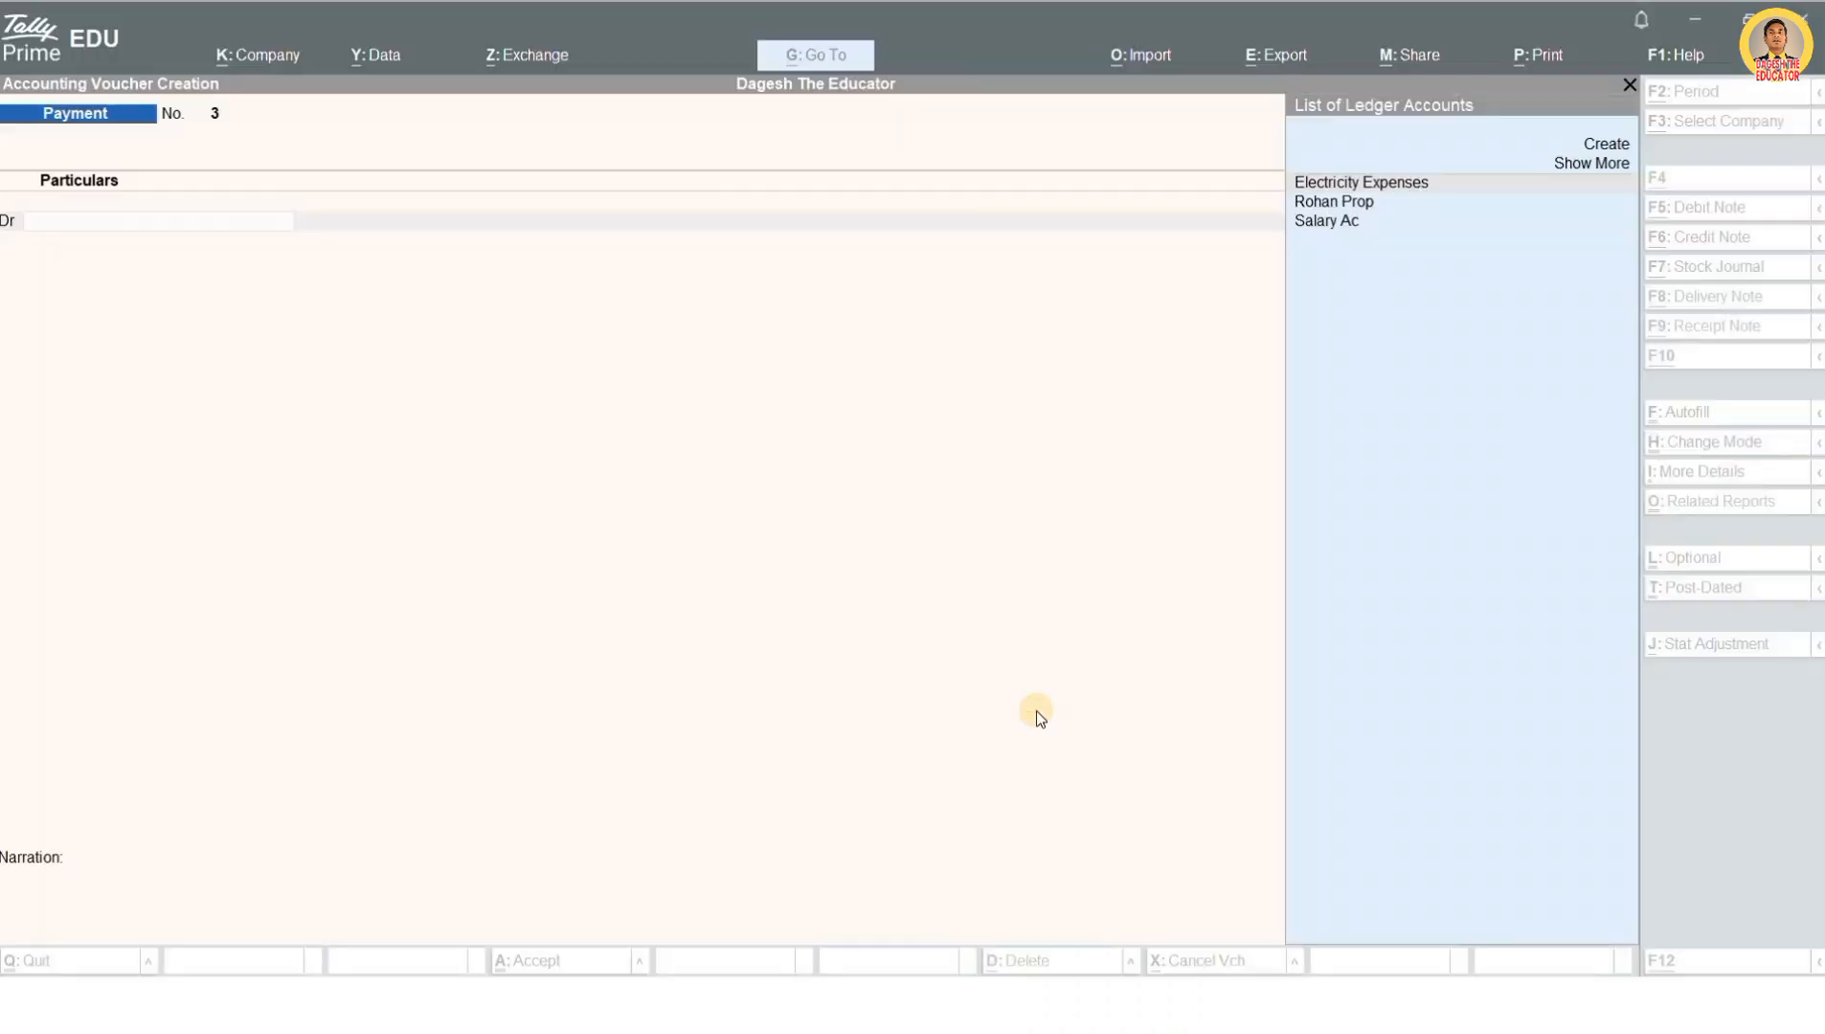
{"action": "key", "text": "Escape"}
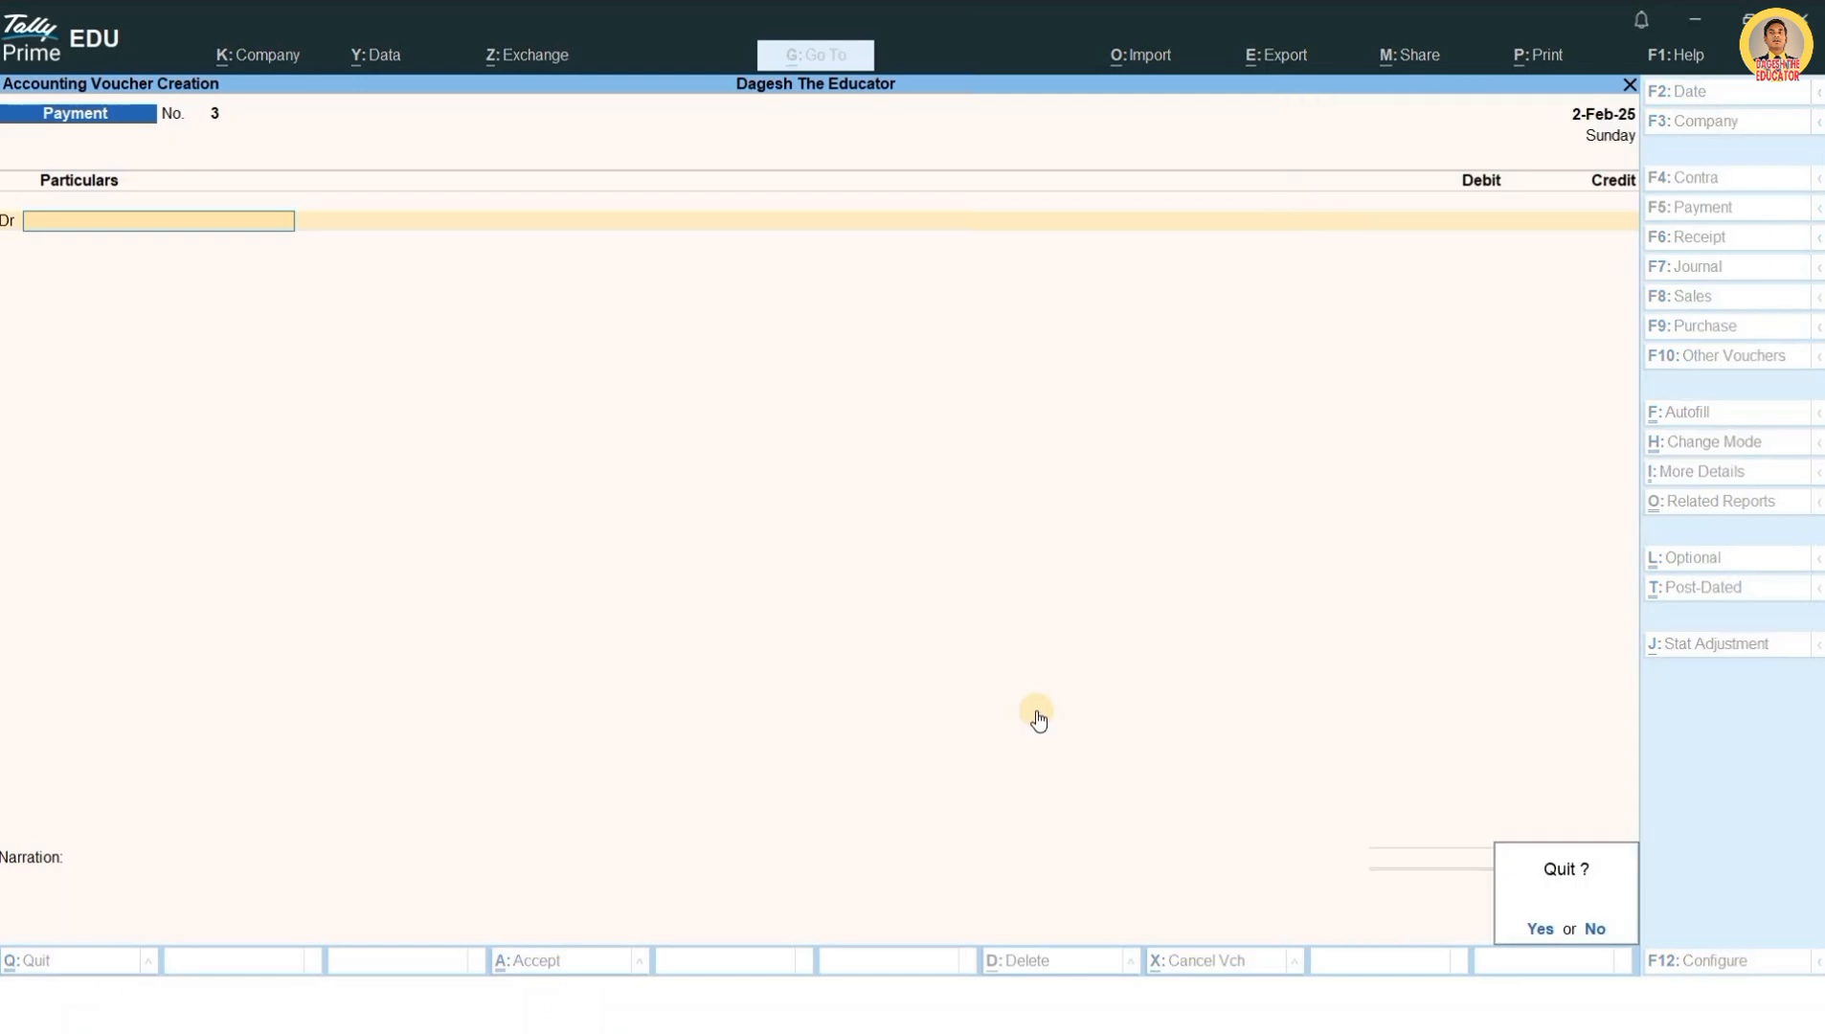
{"action": "key", "text": "Return"}
Step: Start creating a ledger master and name it Laptop
{"action": "key", "text": "Up"}
{"action": "key", "text": "Up"}
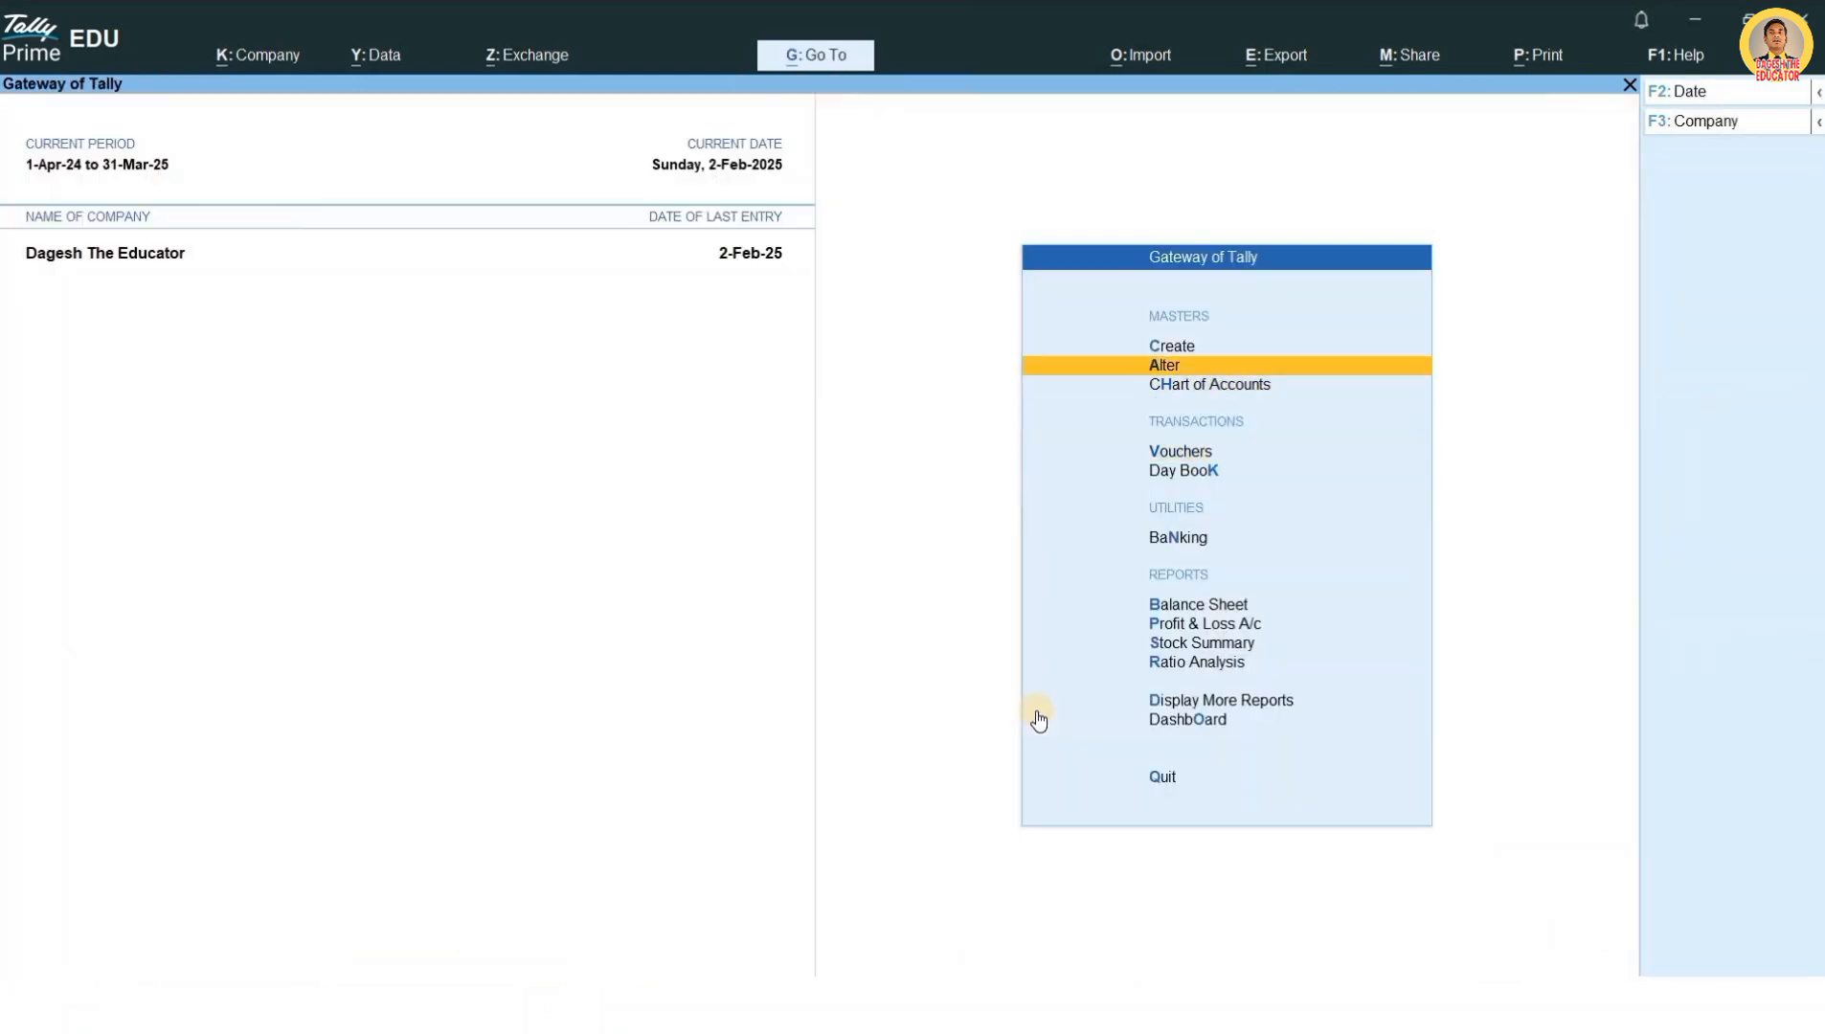
{"action": "key", "text": "Up"}
{"action": "key", "text": "Return"}
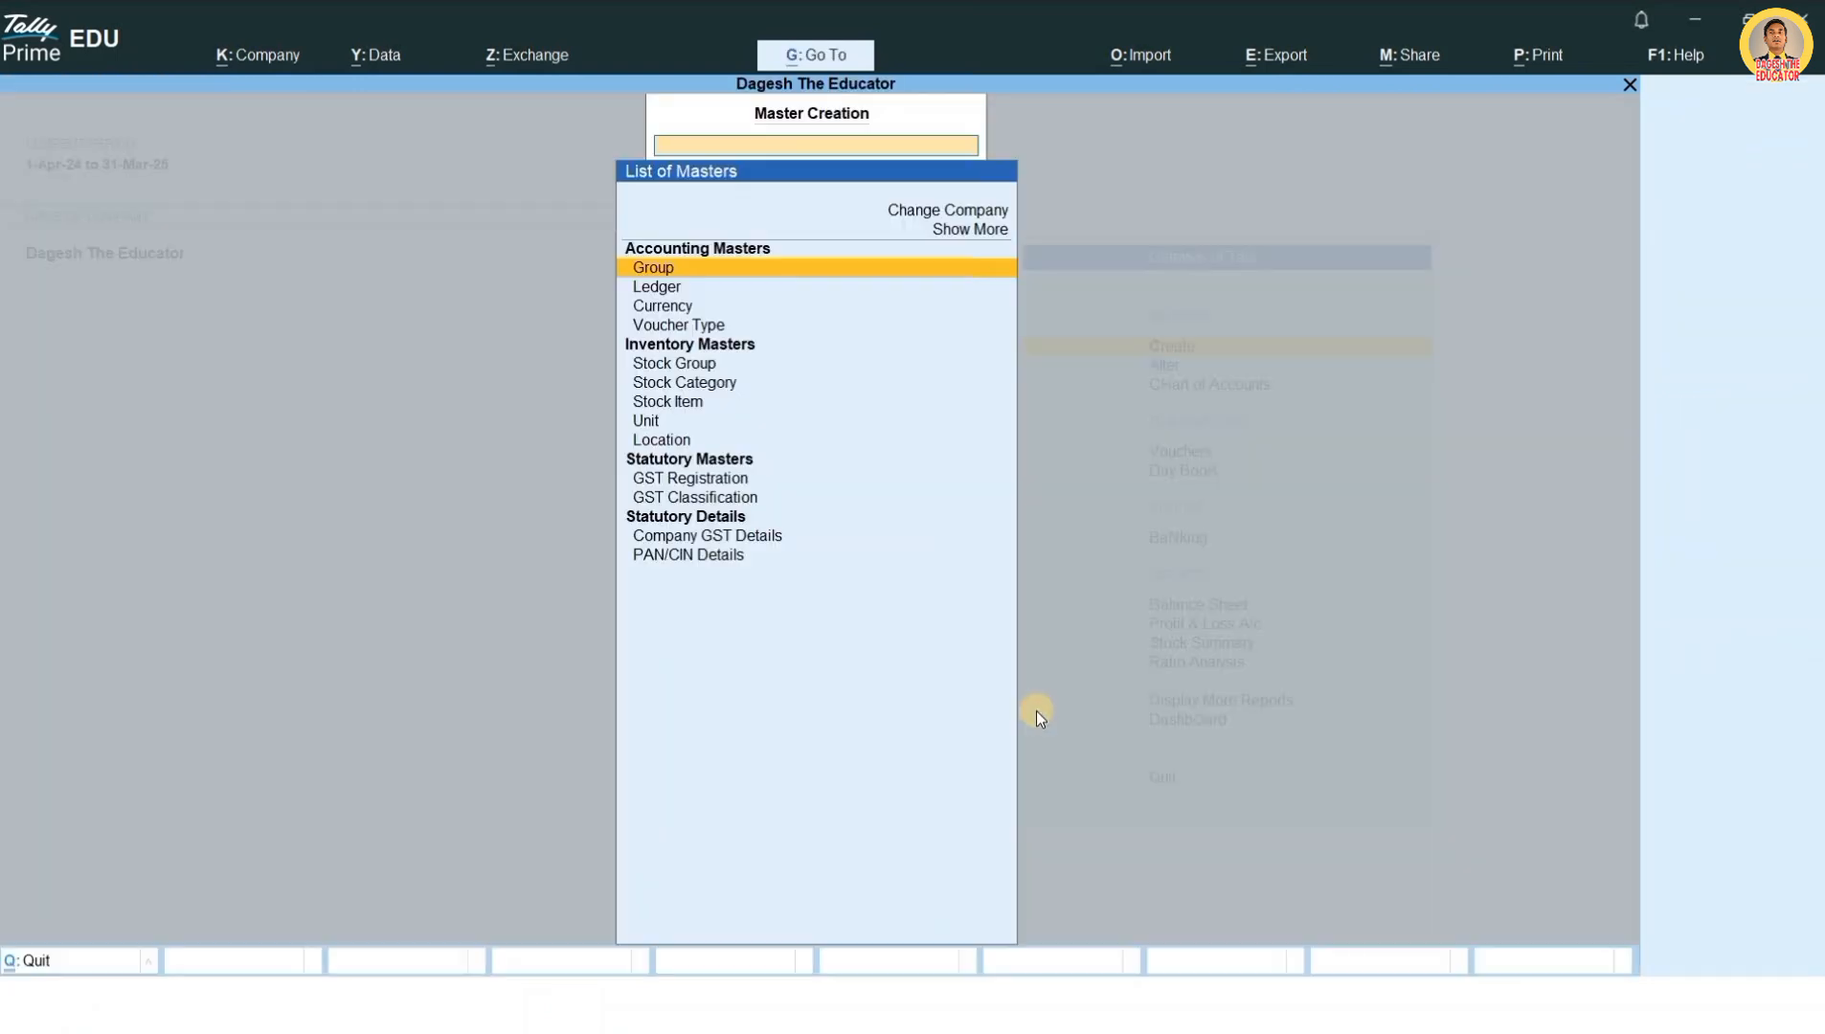
{"action": "key", "text": "Down"}
{"action": "key", "text": "Return"}
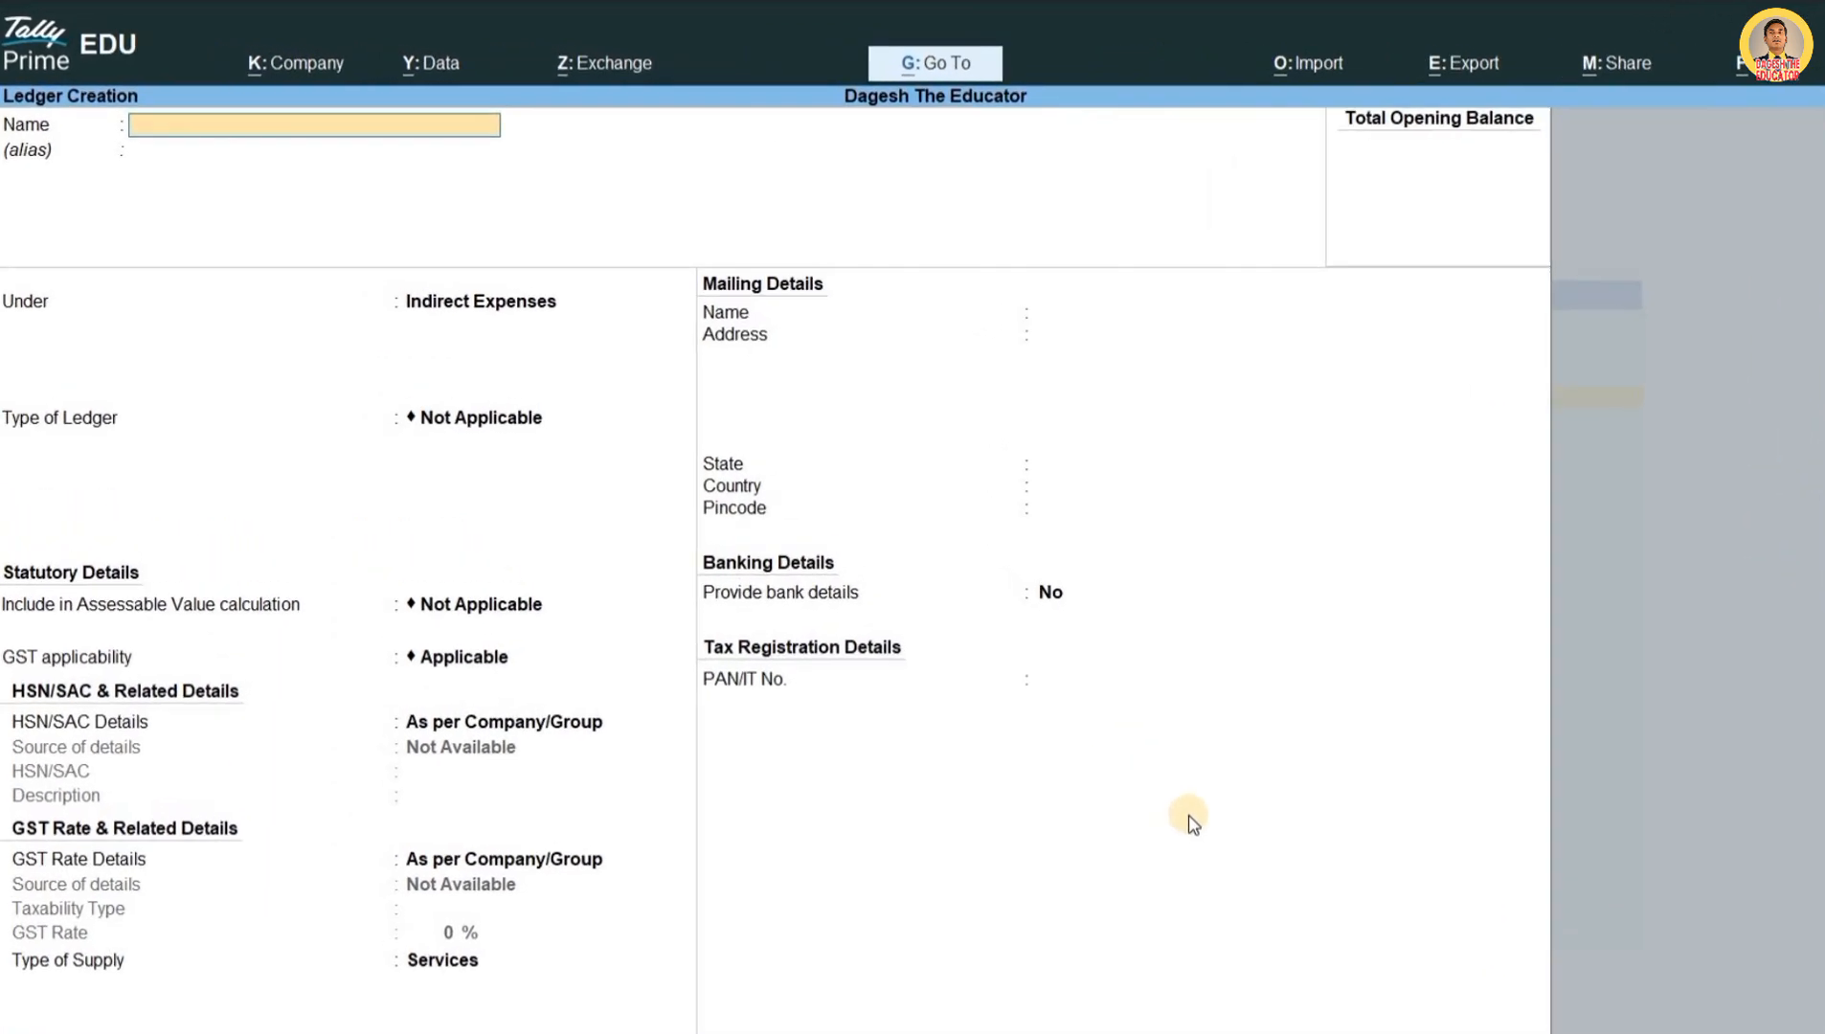
{"action": "type", "text": "La"}
{"action": "type", "text": "ptop"}
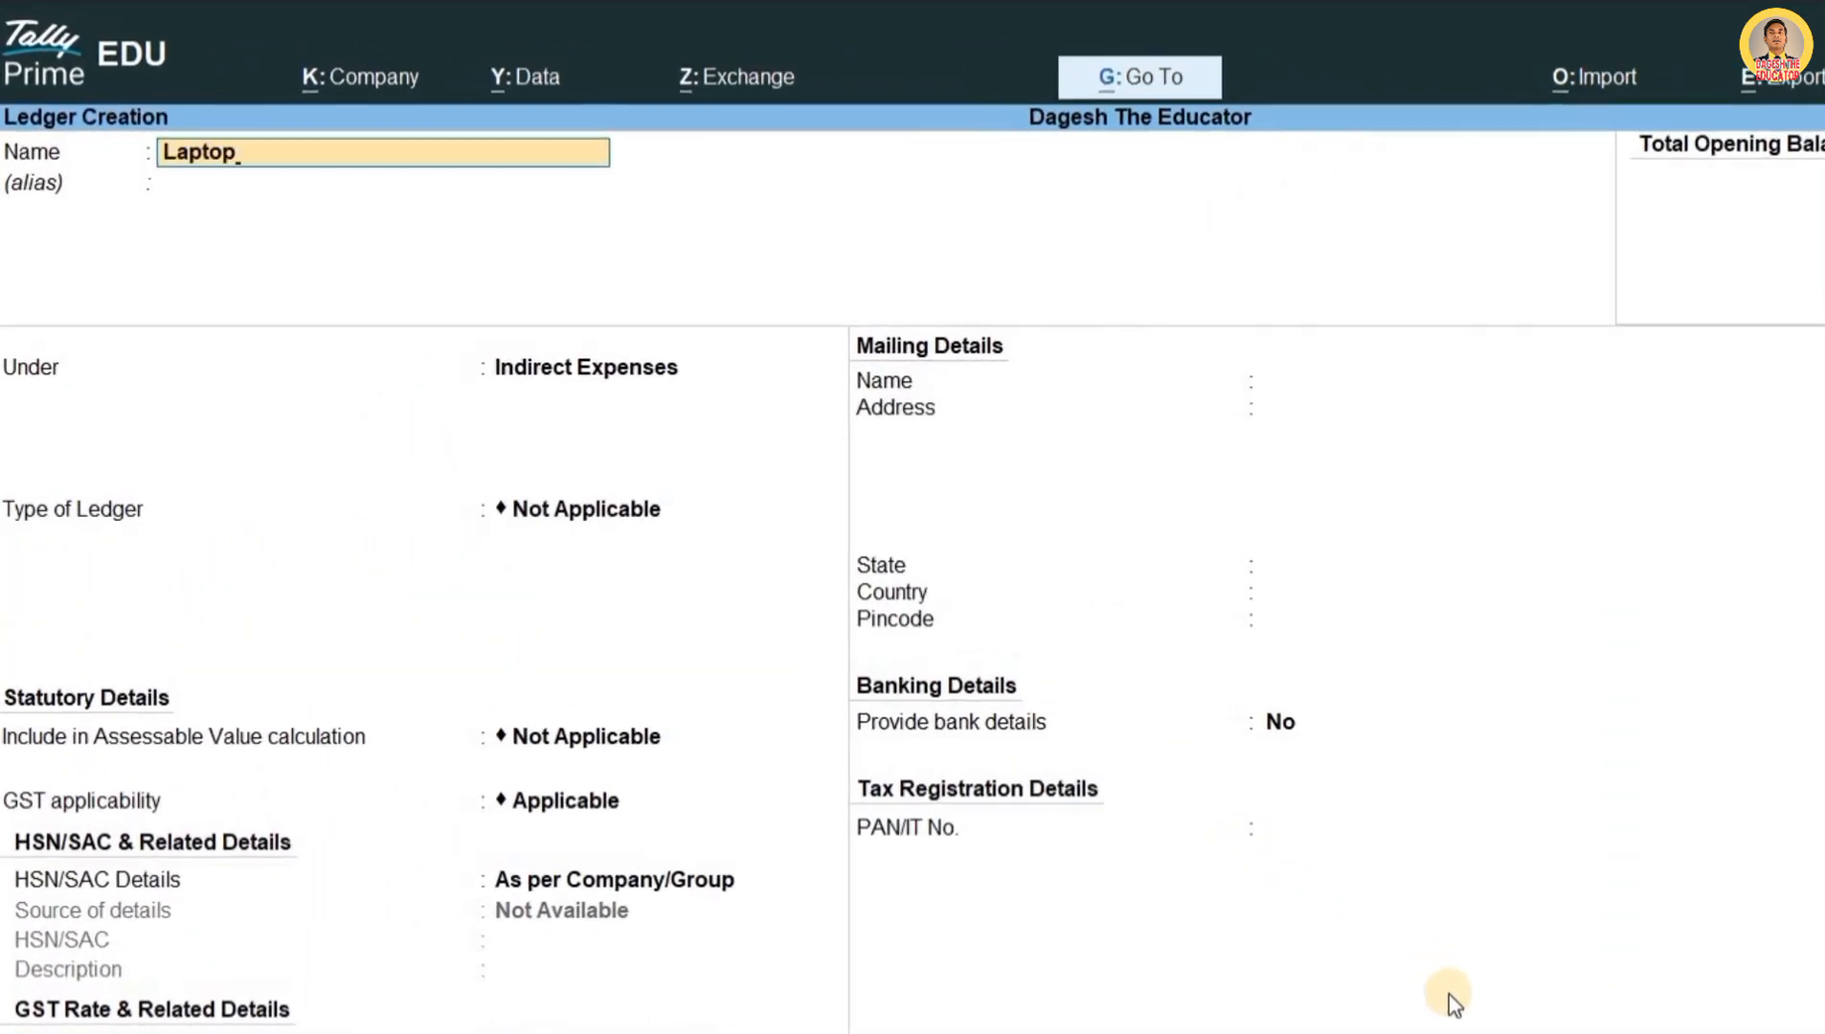
Step: Place the Laptop ledger under Fixed Assets, save it and return to the Gateway of Tally
{"action": "key", "text": "Return"}
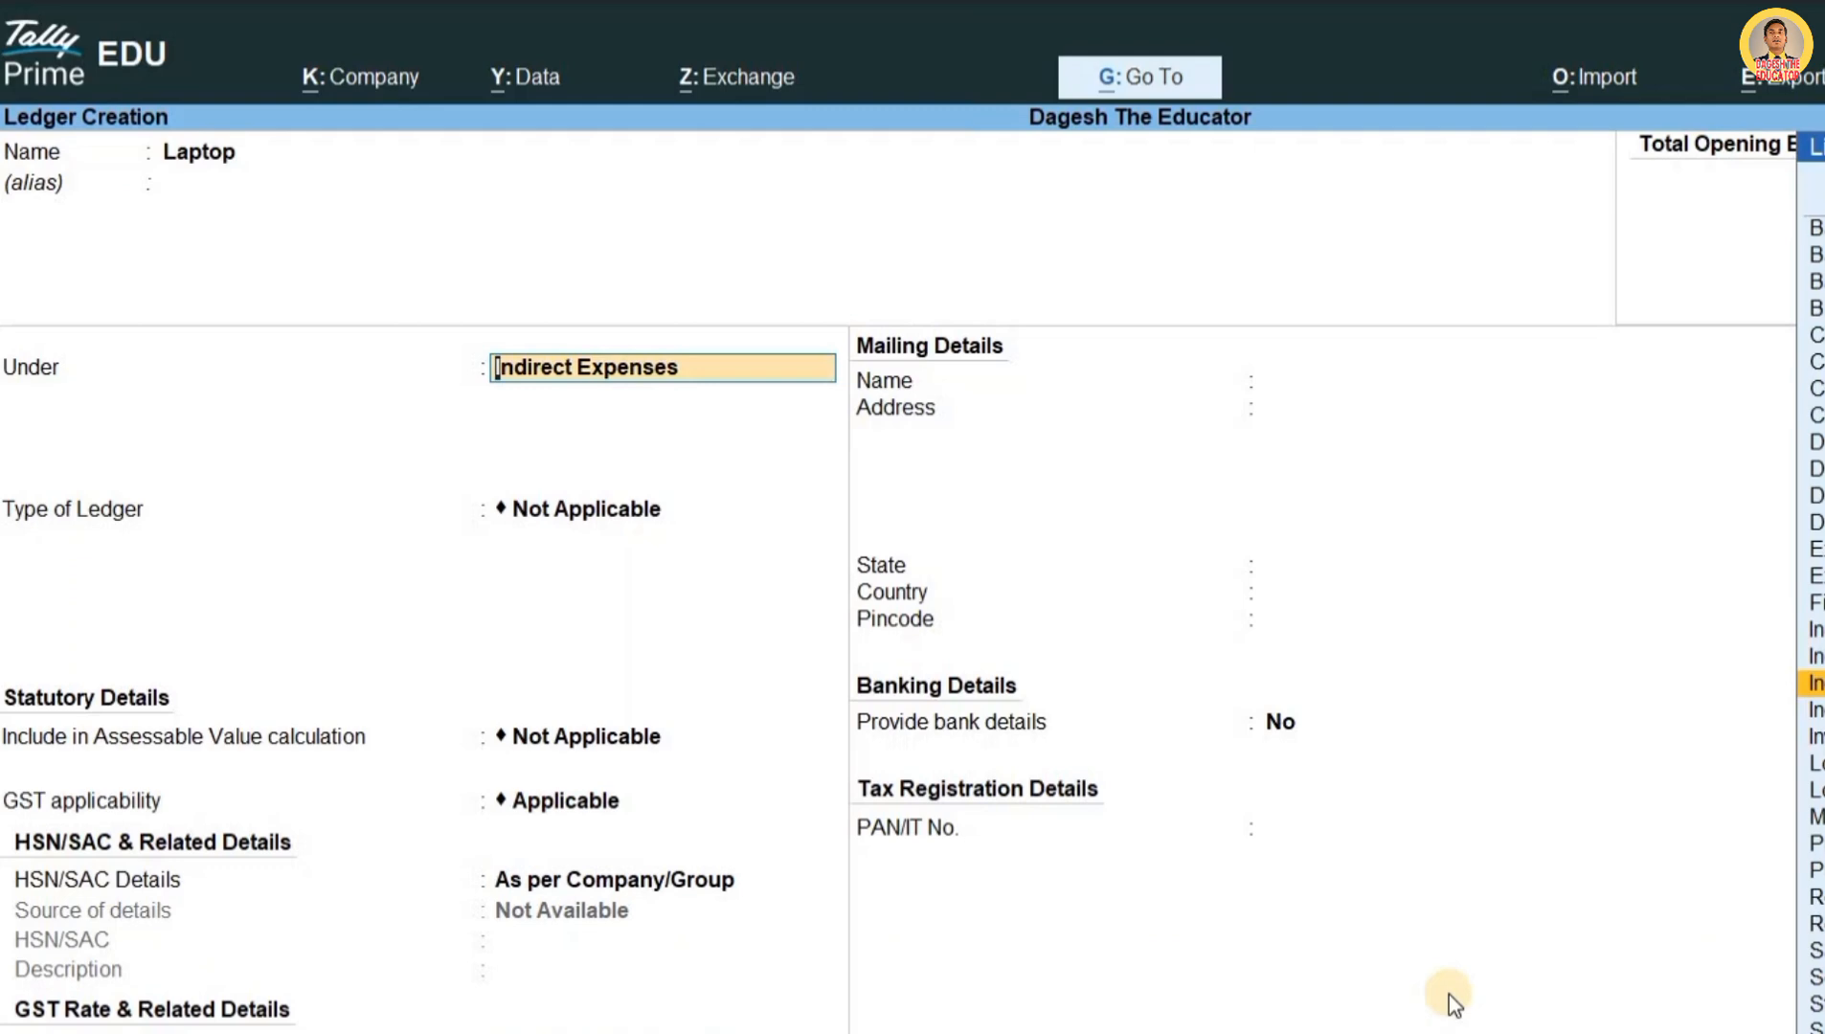
{"action": "type", "text": "Fi"}
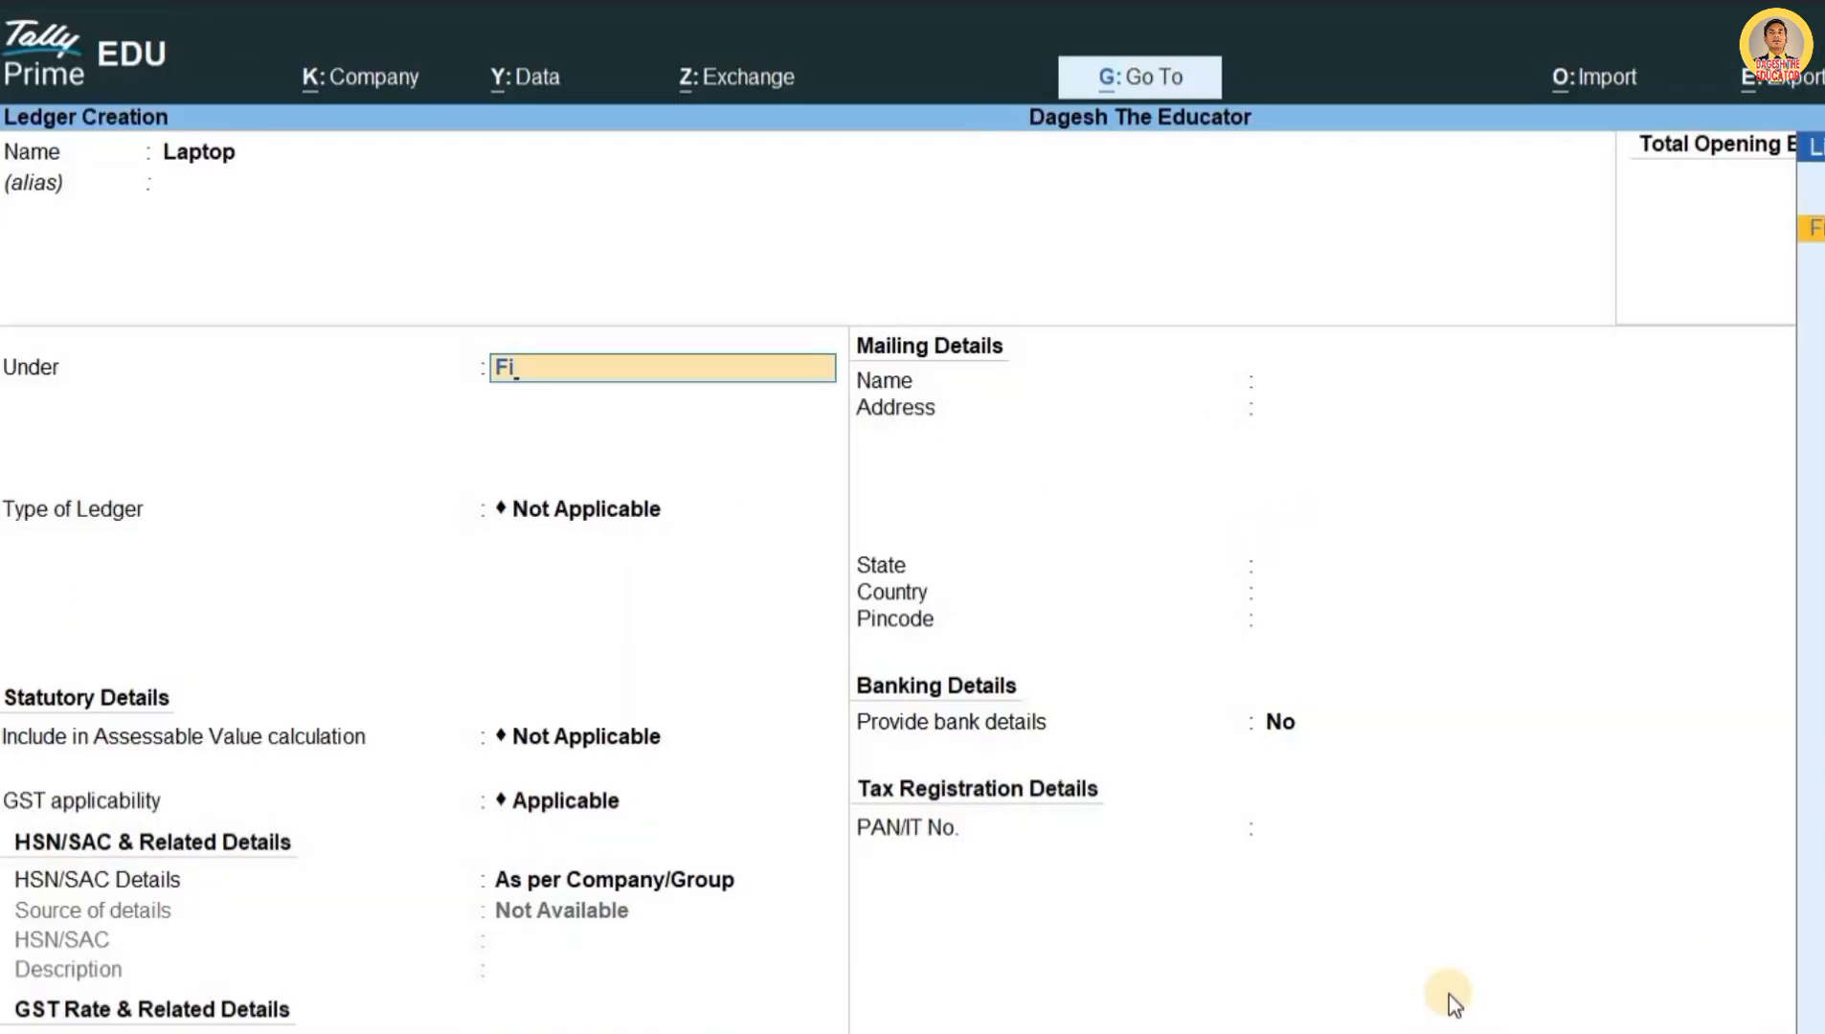
{"action": "type", "text": "xed"}
{"action": "key", "text": "Return"}
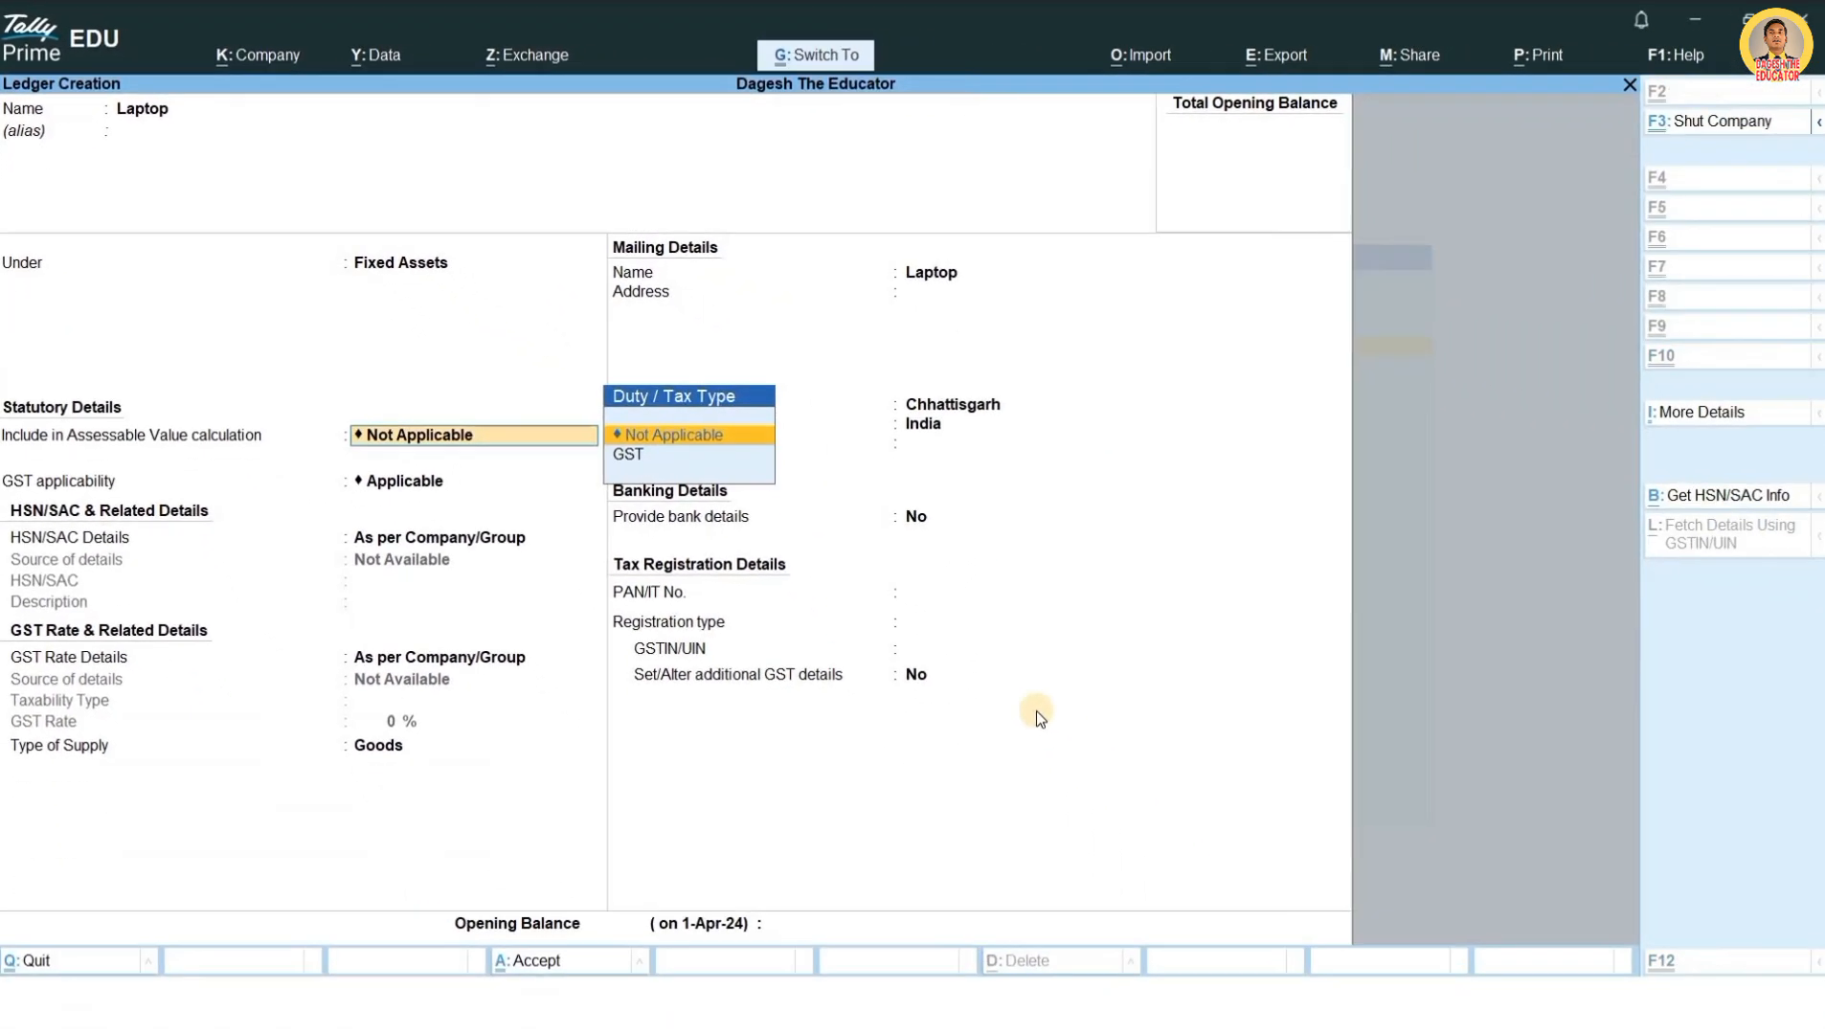
{"action": "key", "text": "ctrl+a"}
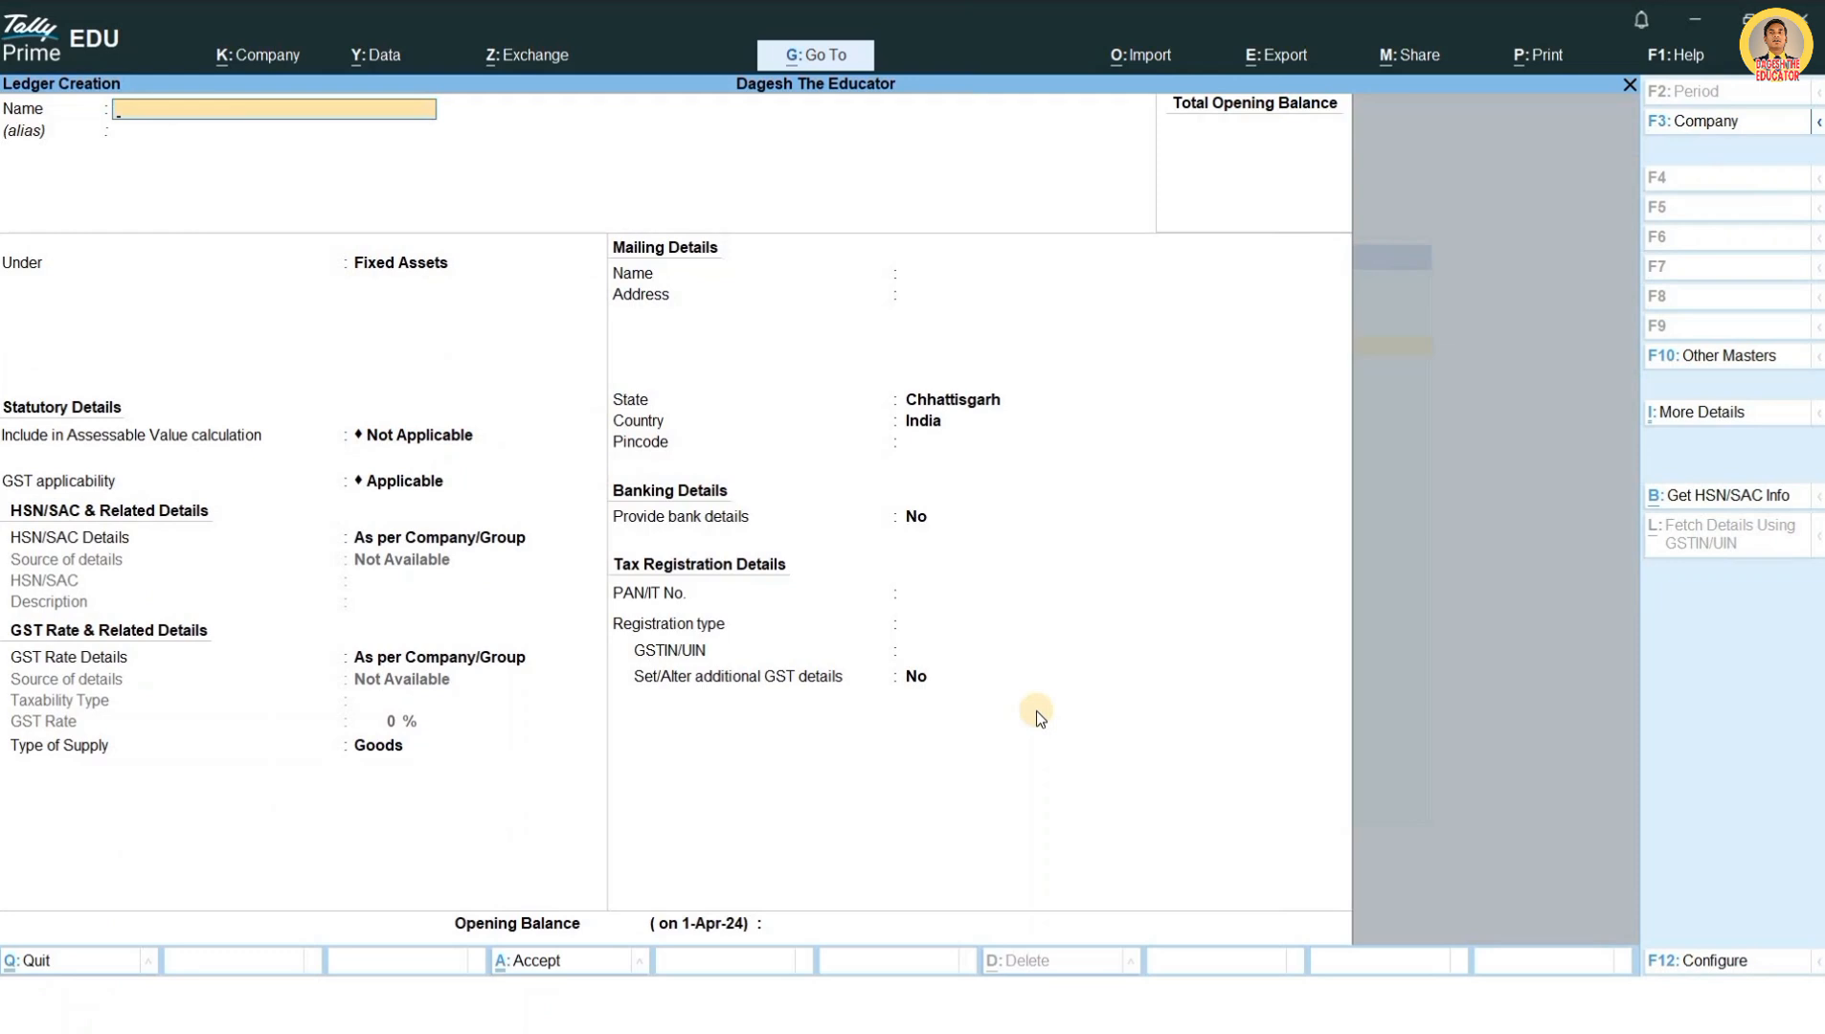
{"action": "key", "text": "Escape"}
{"action": "key", "text": "Escape"}
Step: Open a payment voucher and debit the Laptop ledger with 30000, checking the amount against the exercise slide
{"action": "key", "text": "Down"}
{"action": "key", "text": "Down"}
{"action": "key", "text": "Down"}
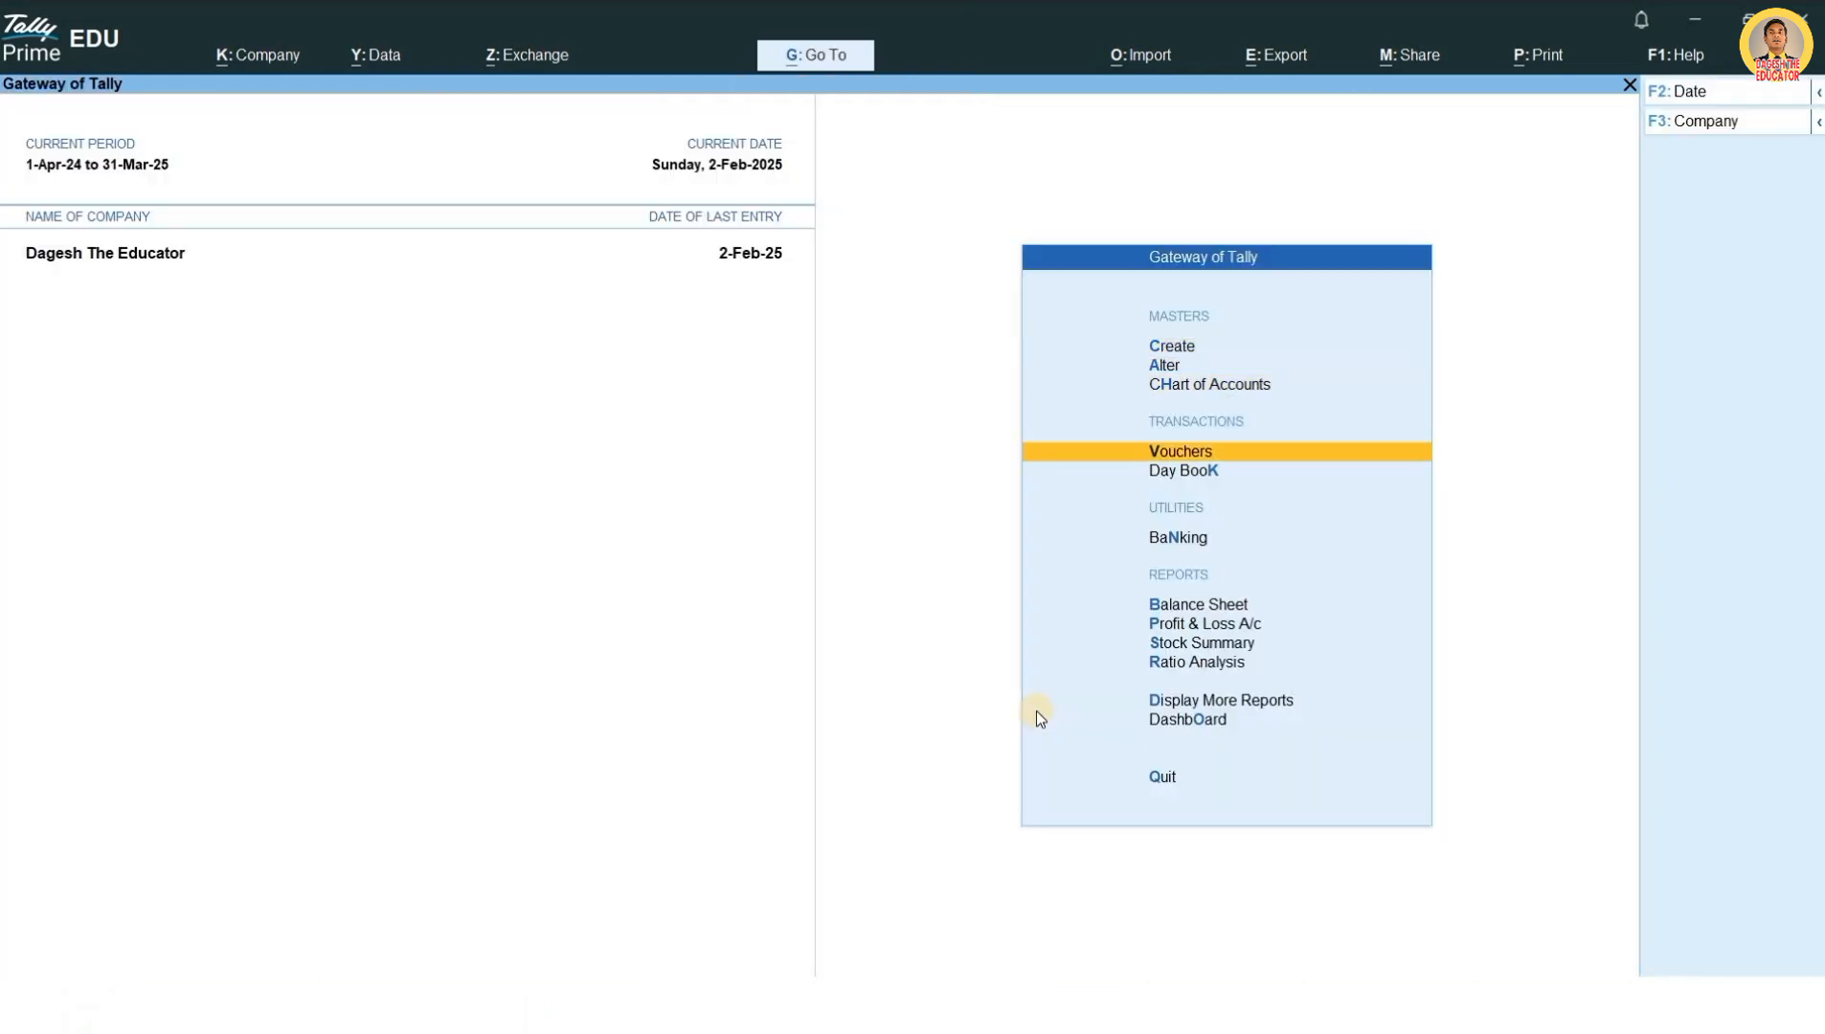
{"action": "key", "text": "Return"}
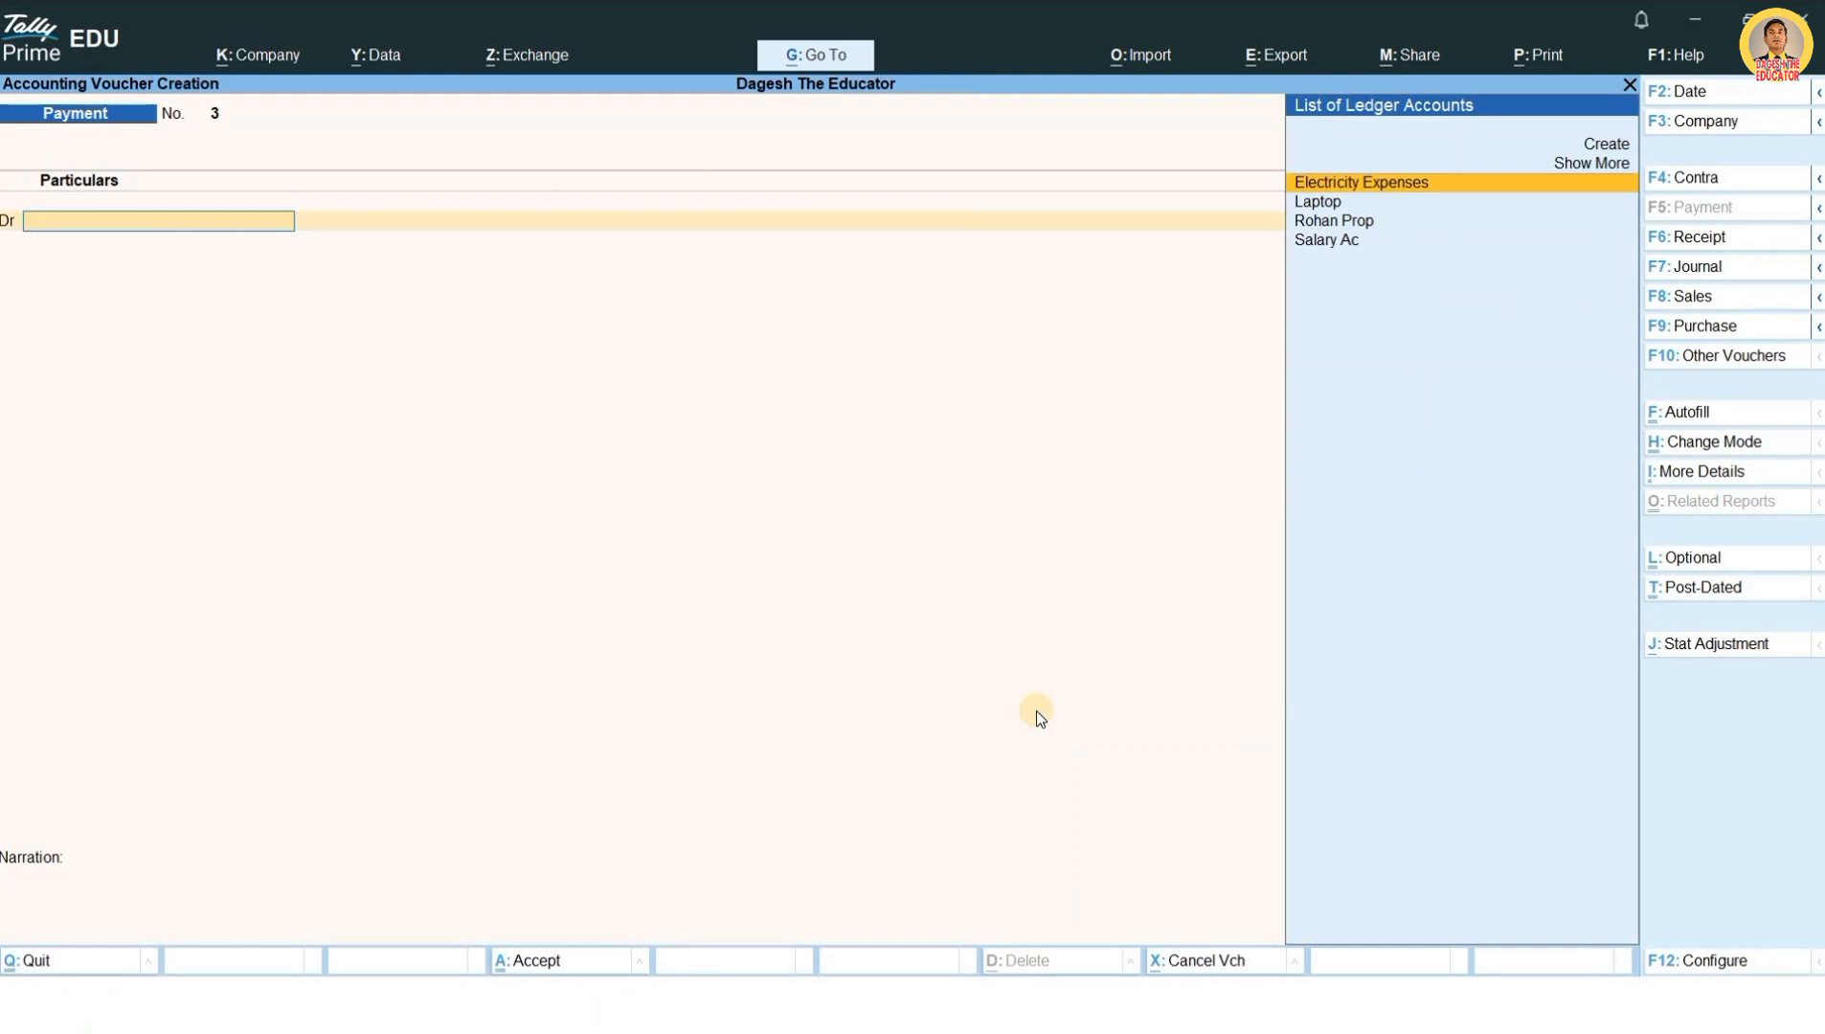
{"action": "key", "text": "Down"}
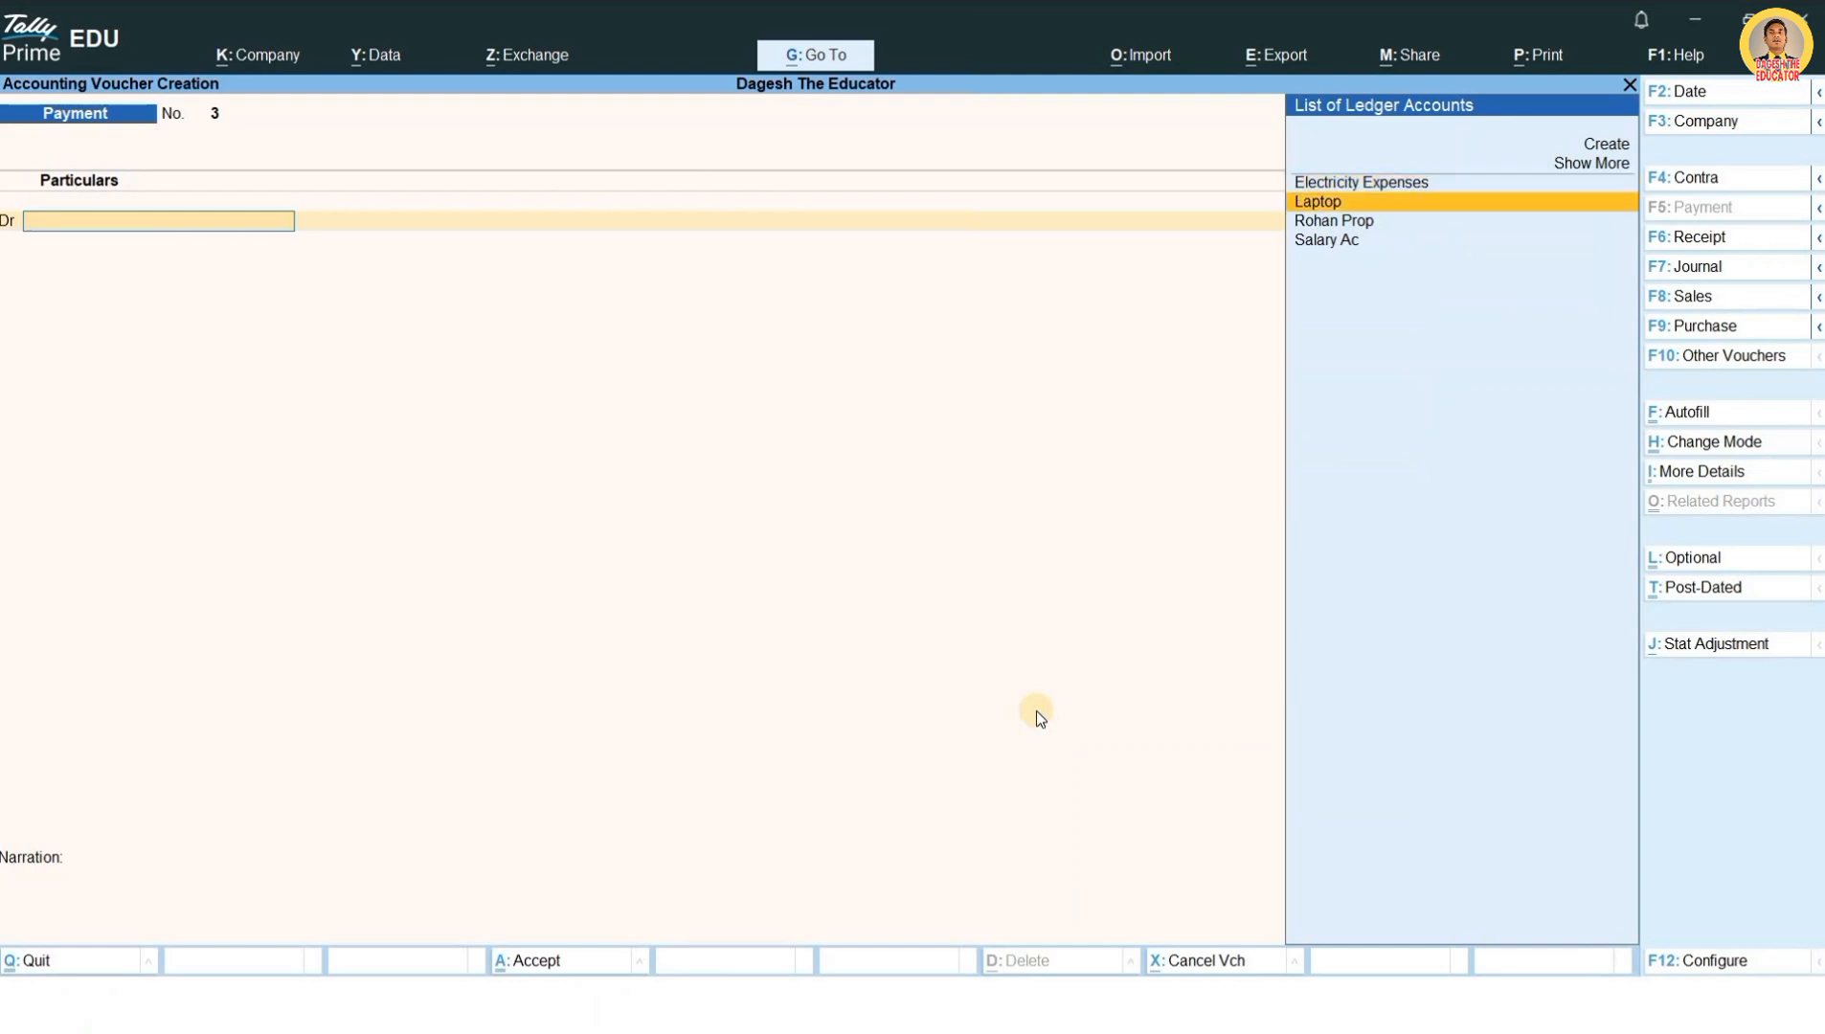
{"action": "key", "text": "Return"}
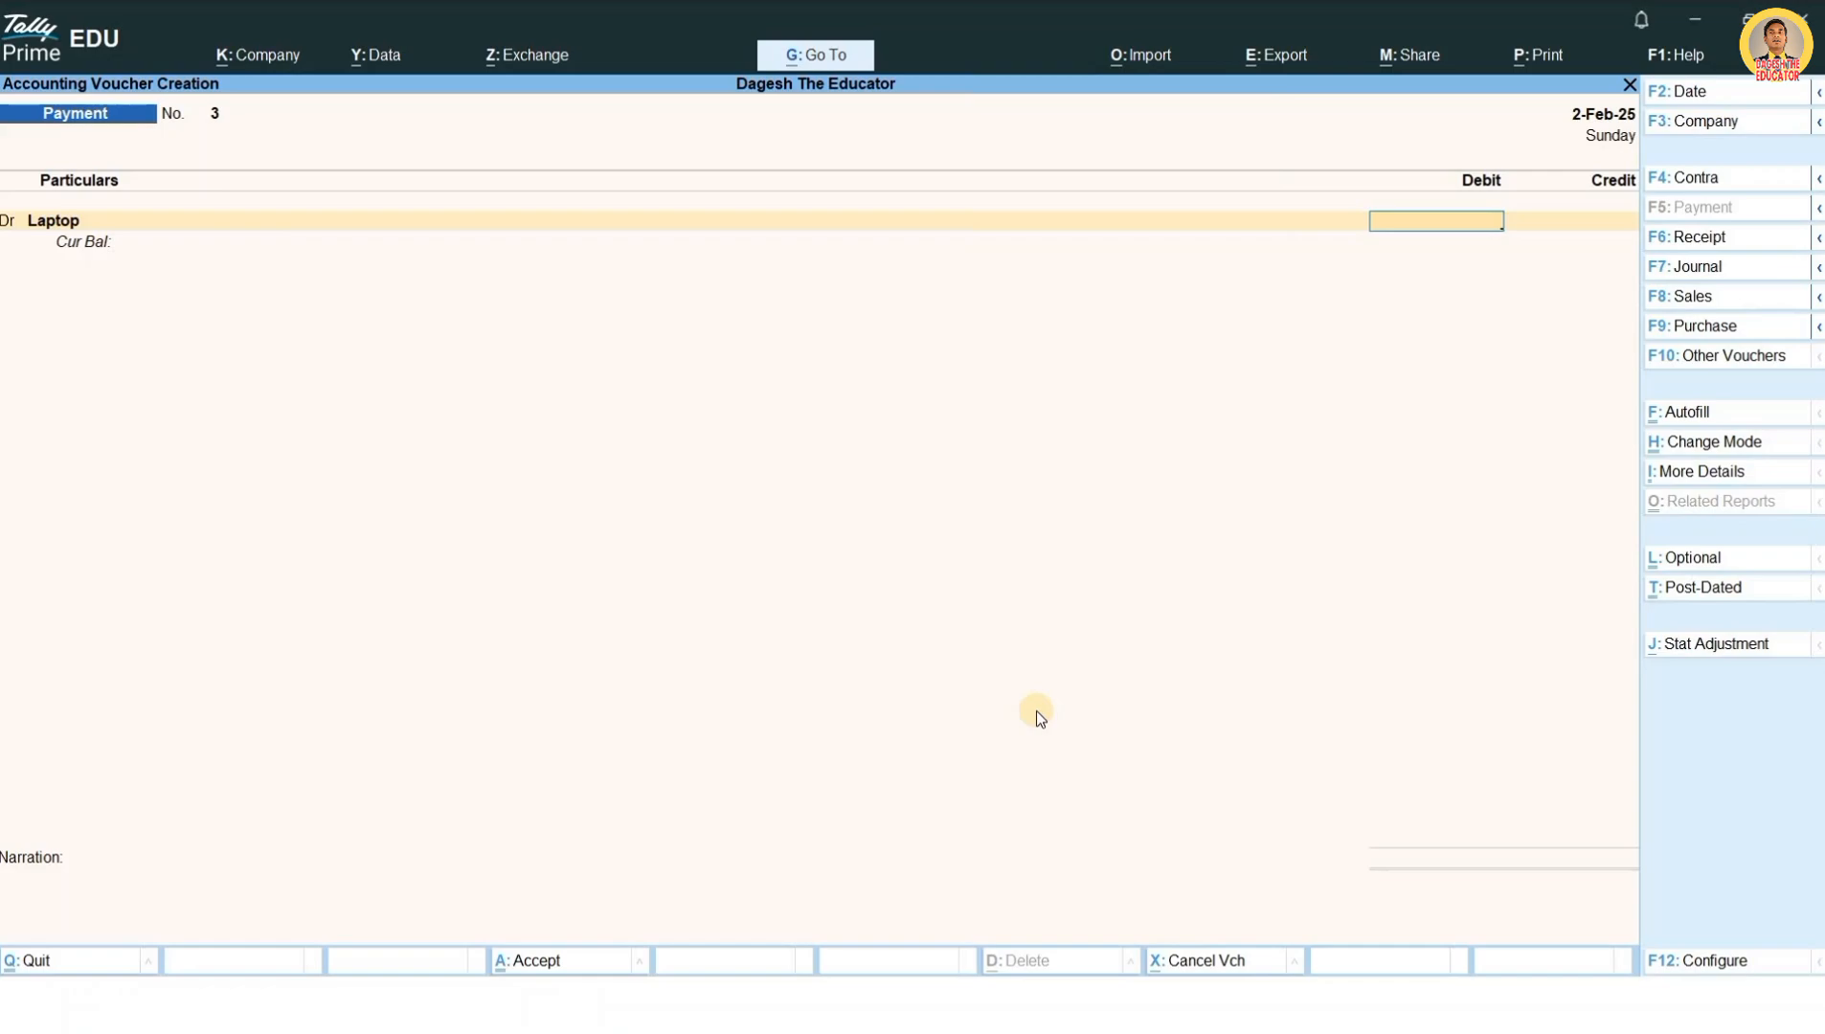
{"action": "key", "text": "alt+Tab"}
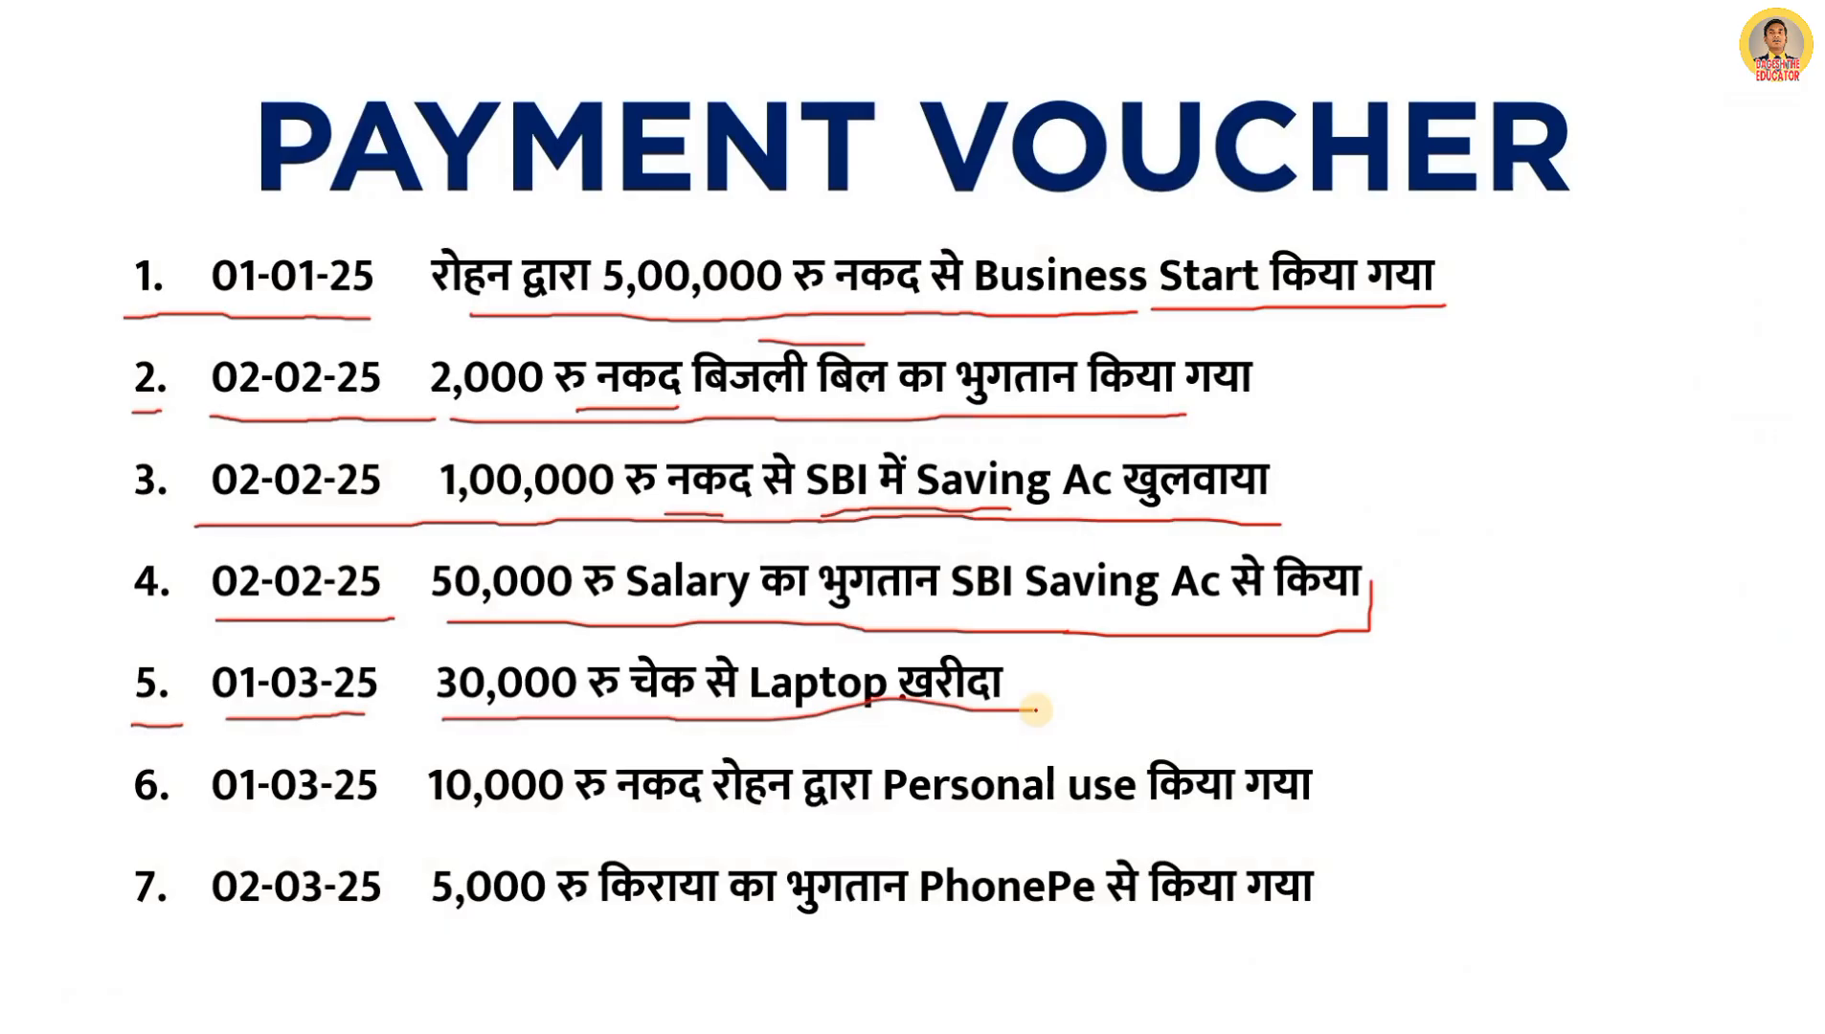
{"action": "key", "text": "alt+Tab"}
{"action": "type", "text": "3"}
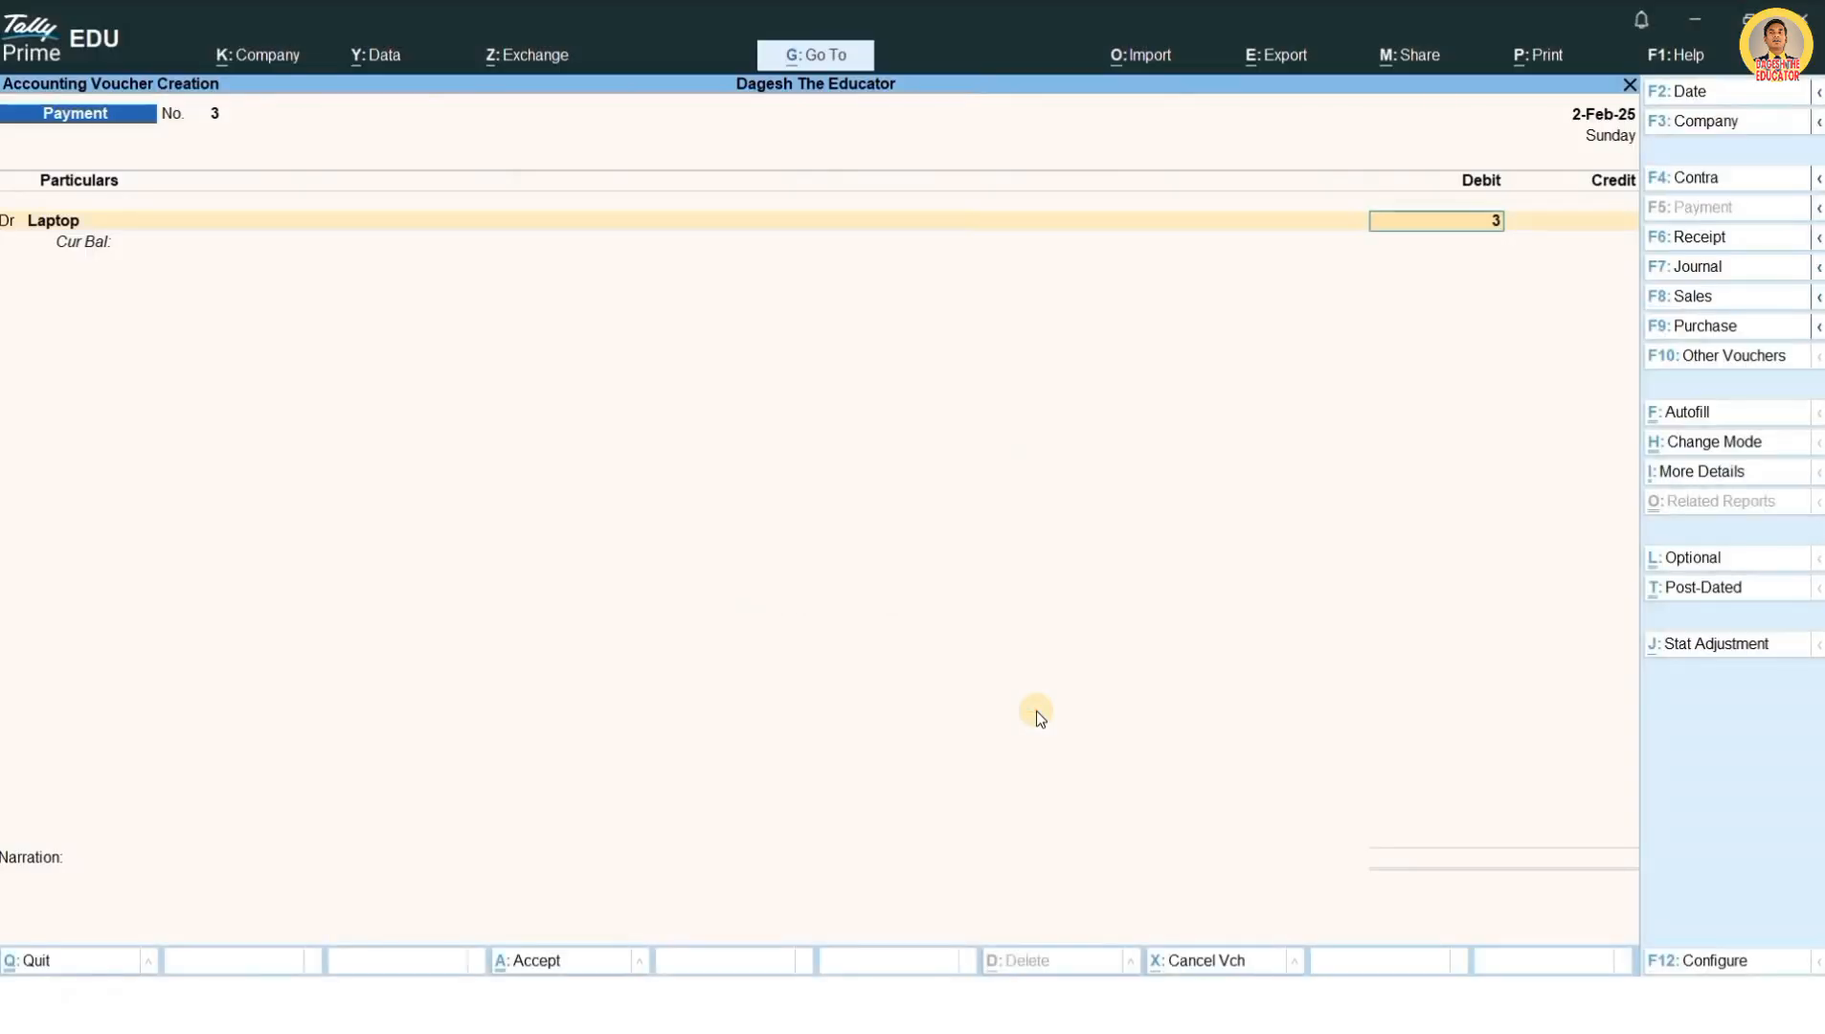
{"action": "type", "text": "0000"}
{"action": "key", "text": "Return"}
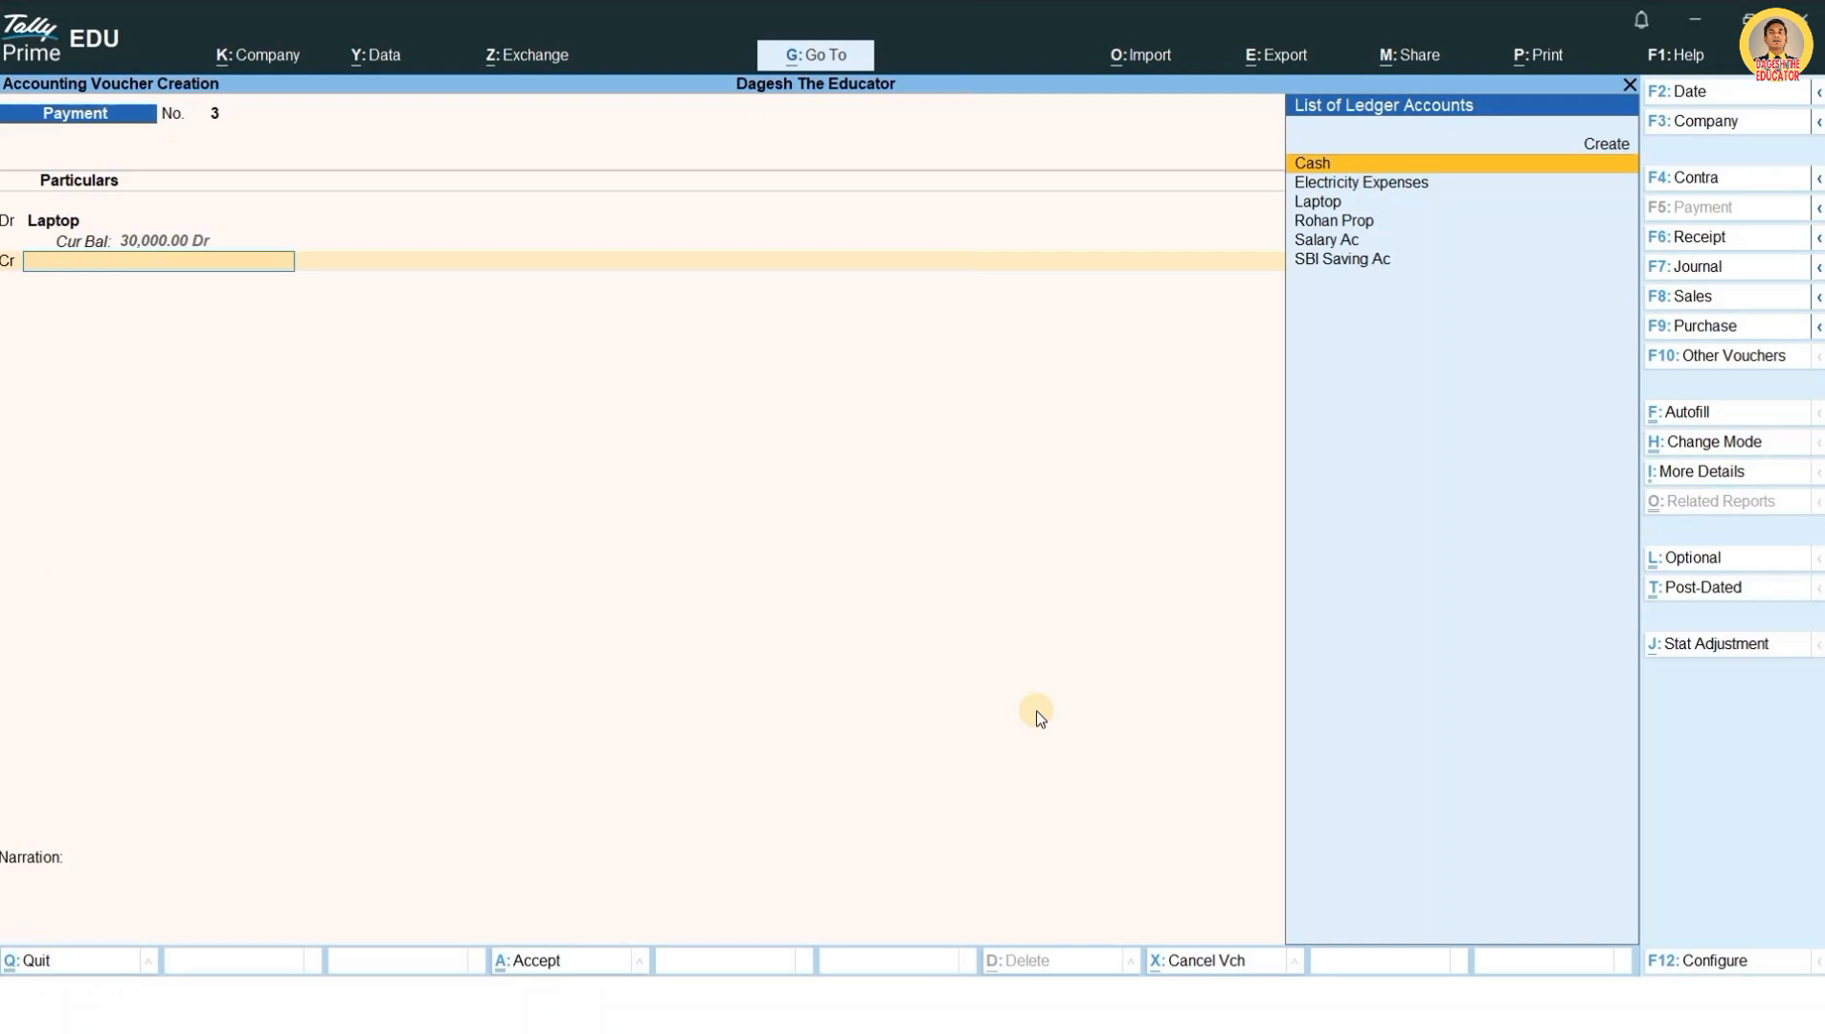
Step: Credit the SBI Saving Ac ledger with 30,000 and open its bank allocation
{"action": "key", "text": "Down"}
{"action": "key", "text": "Down"}
{"action": "key", "text": "Down"}
{"action": "key", "text": "Down"}
{"action": "key", "text": "Down"}
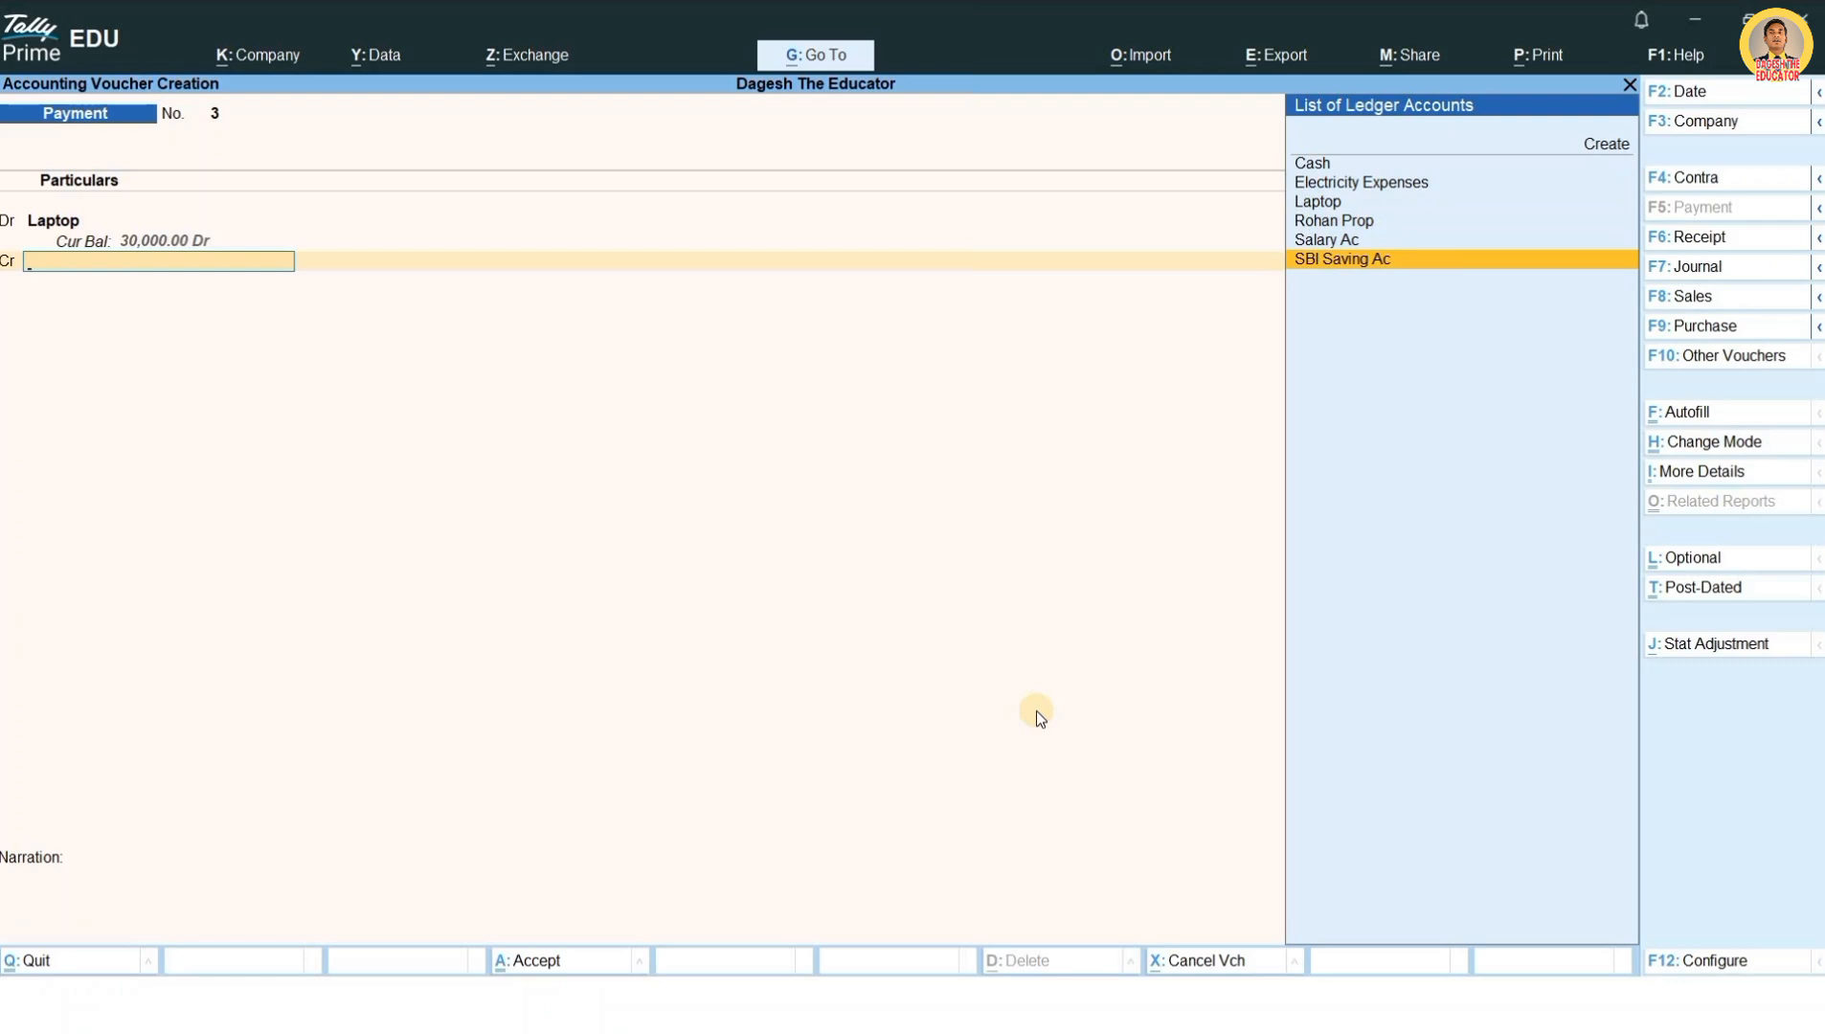
{"action": "key", "text": "Return"}
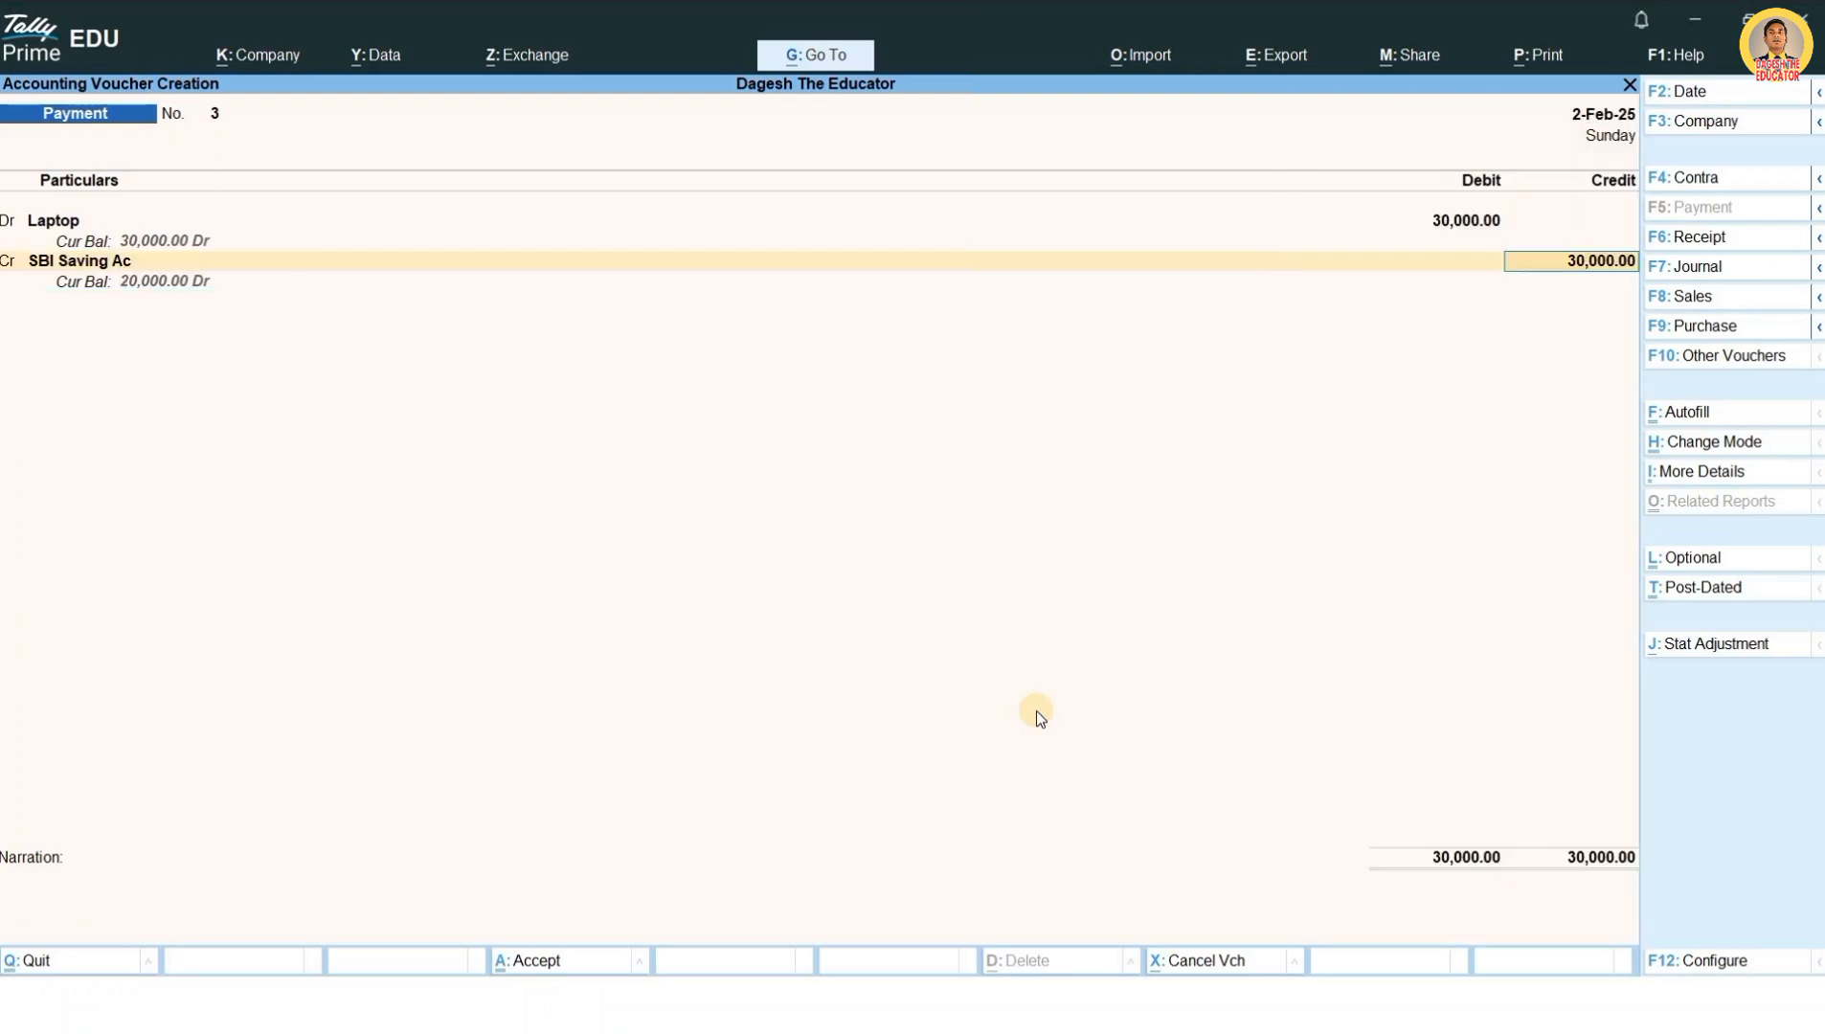
{"action": "key", "text": "Return"}
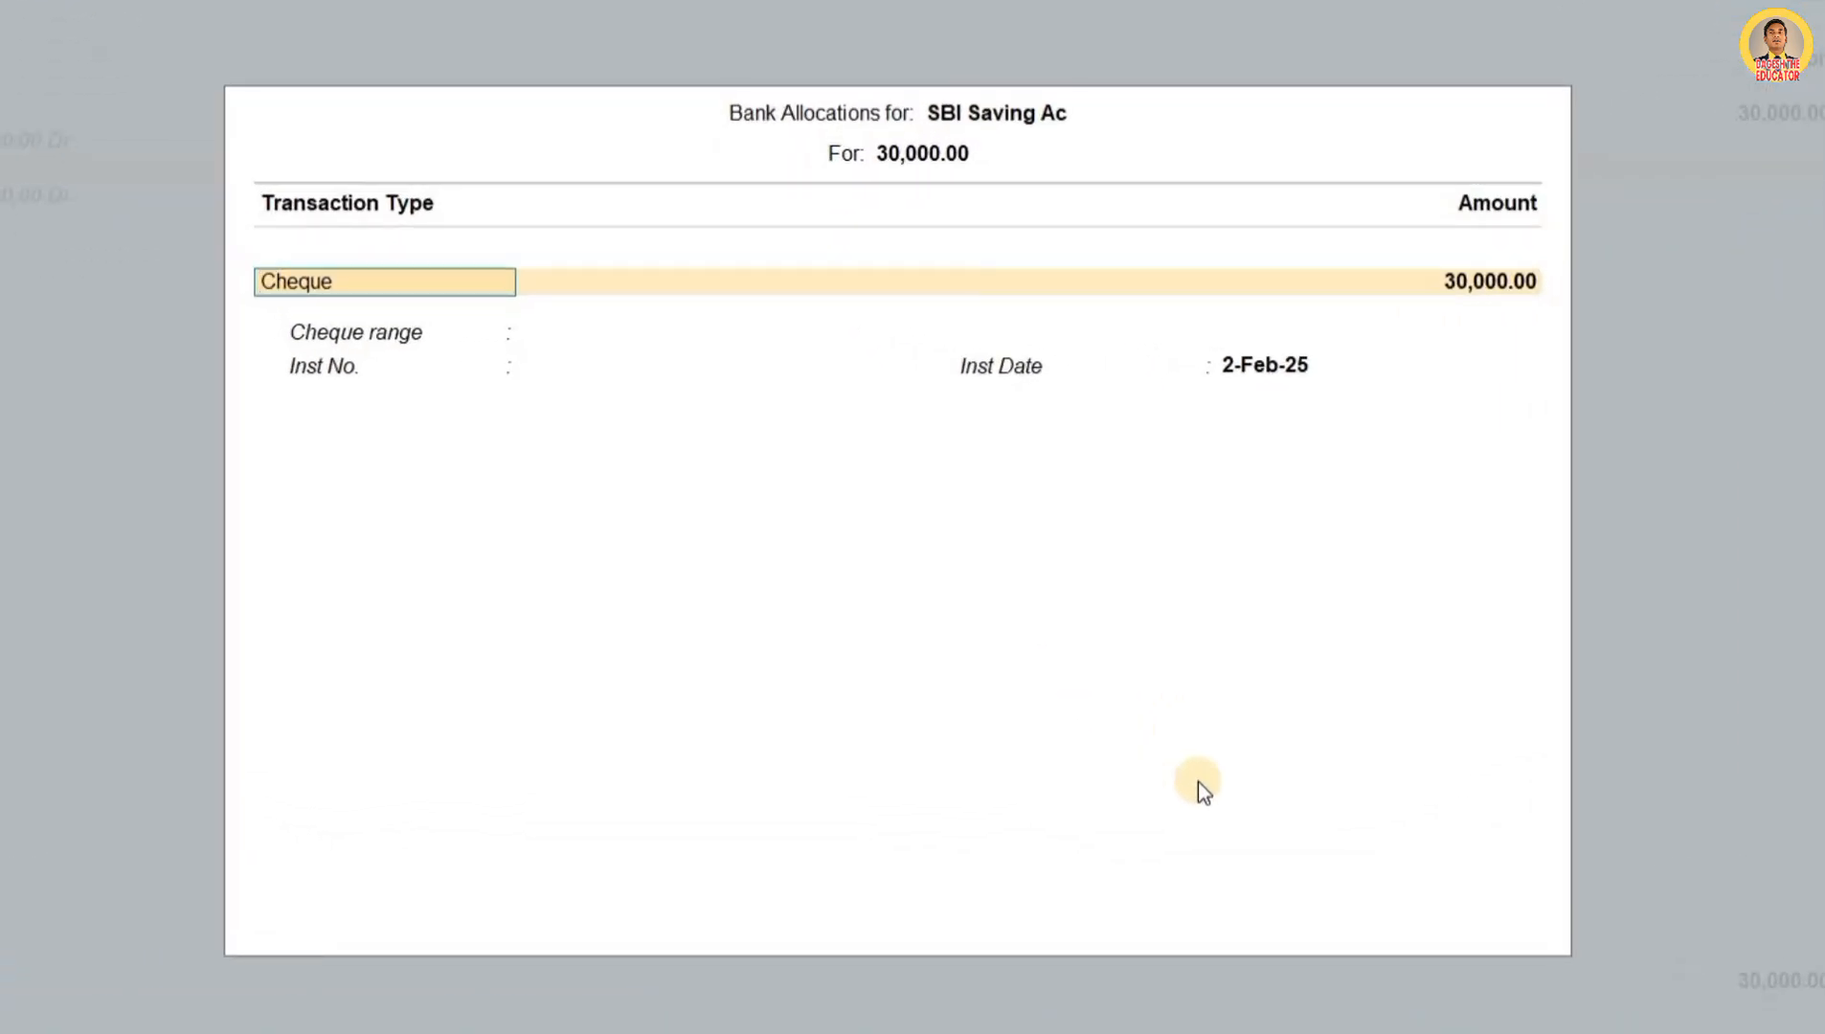
Step: Allocate the 30,000 as a cheque with instrument number 123456, accept the instrument date and save the laptop payment voucher
{"action": "key", "text": "Return"}
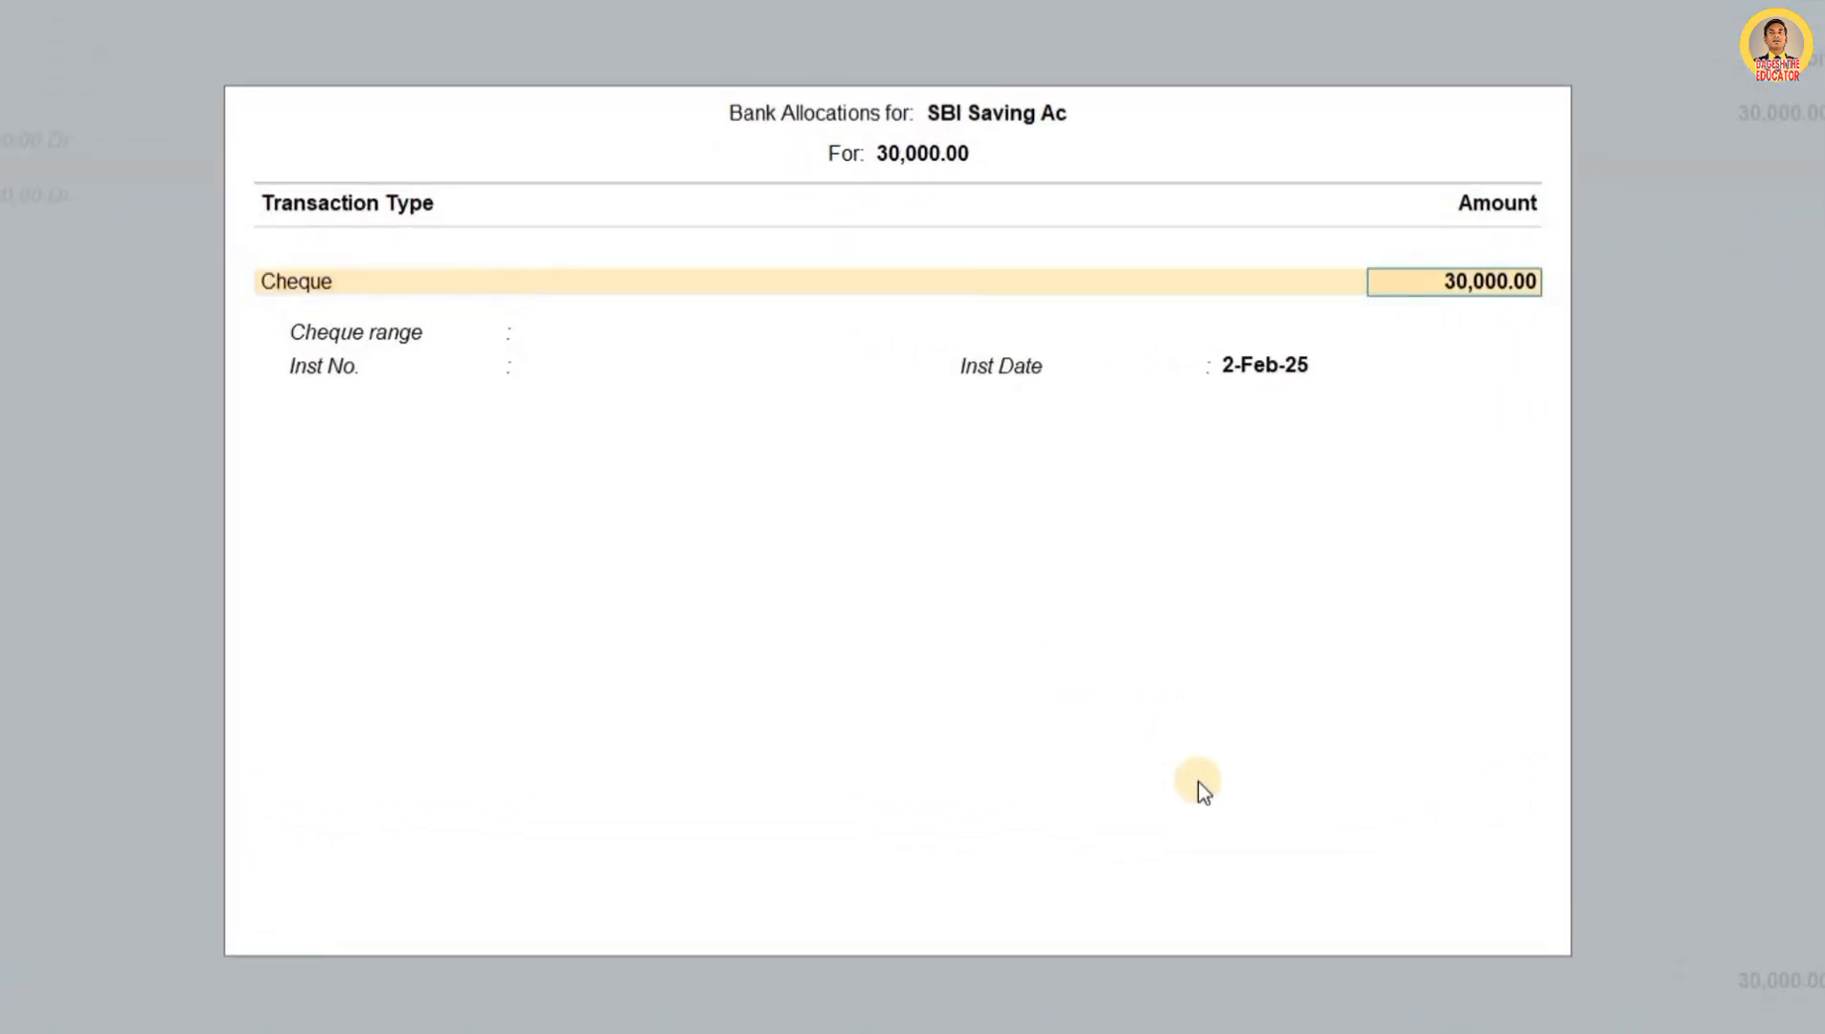
{"action": "key", "text": "Return"}
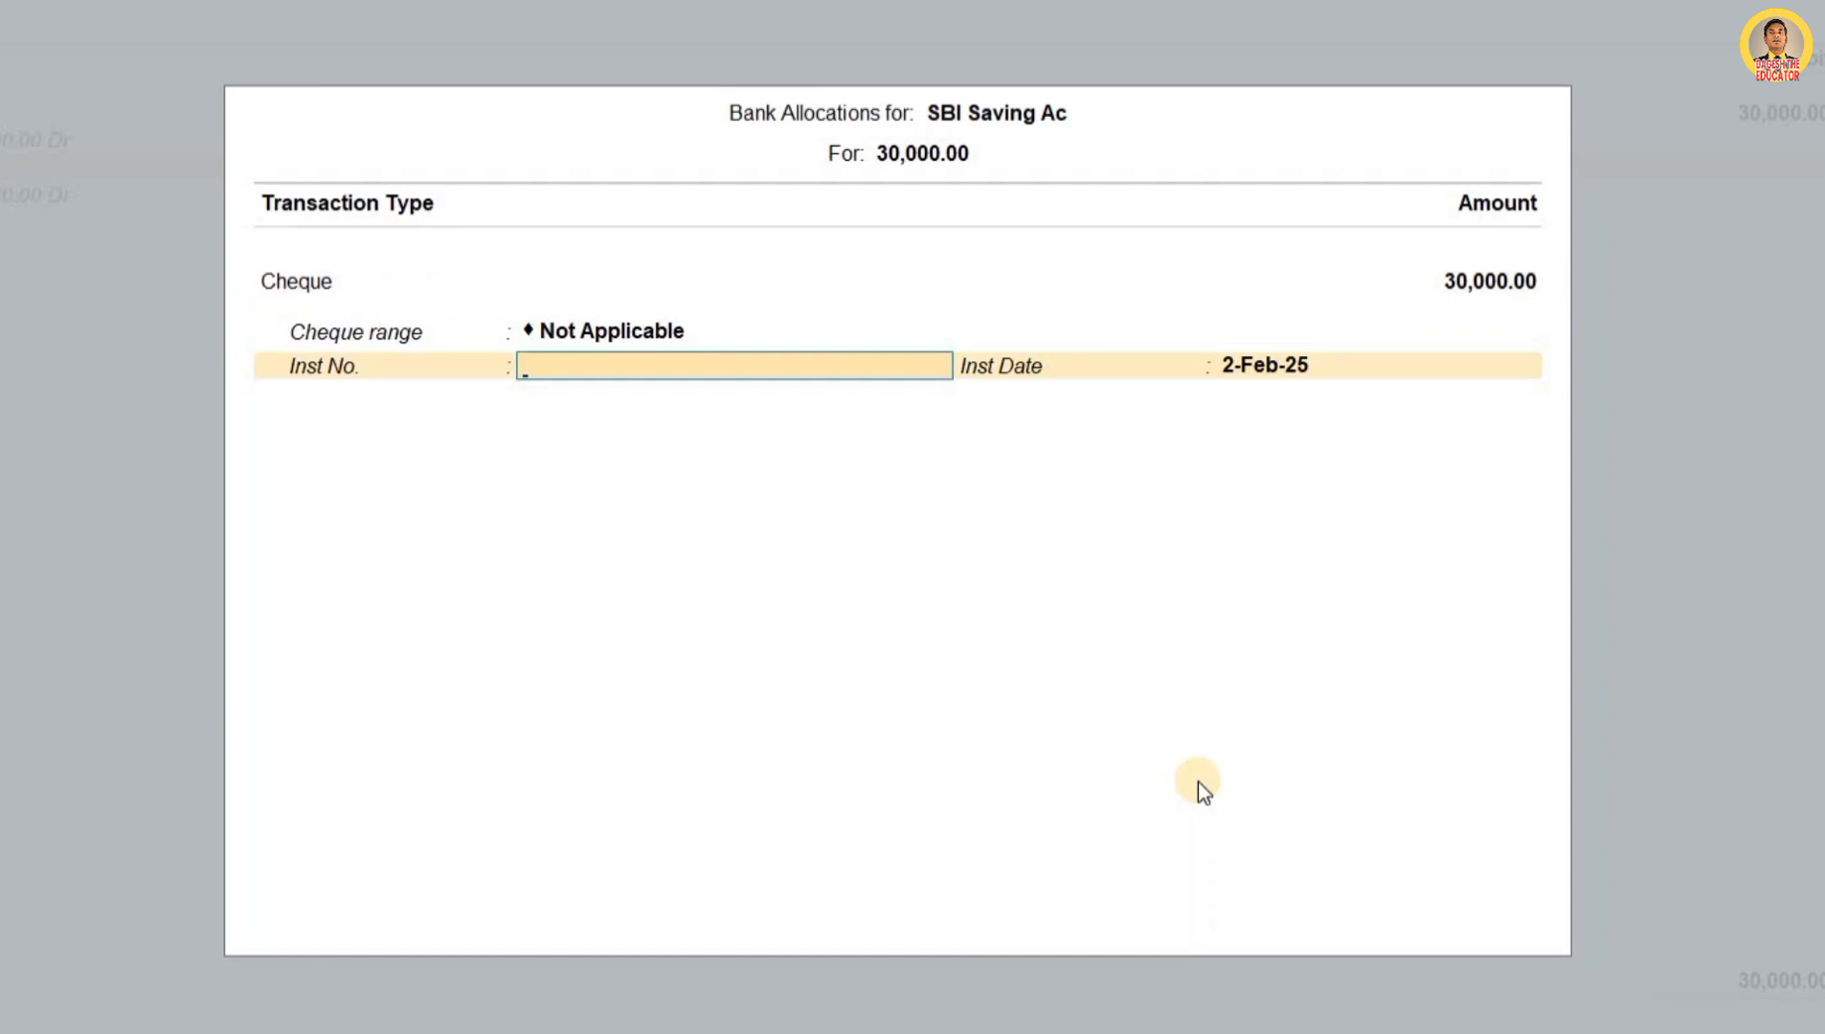
{"action": "type", "text": "123456"}
{"action": "key", "text": "Return"}
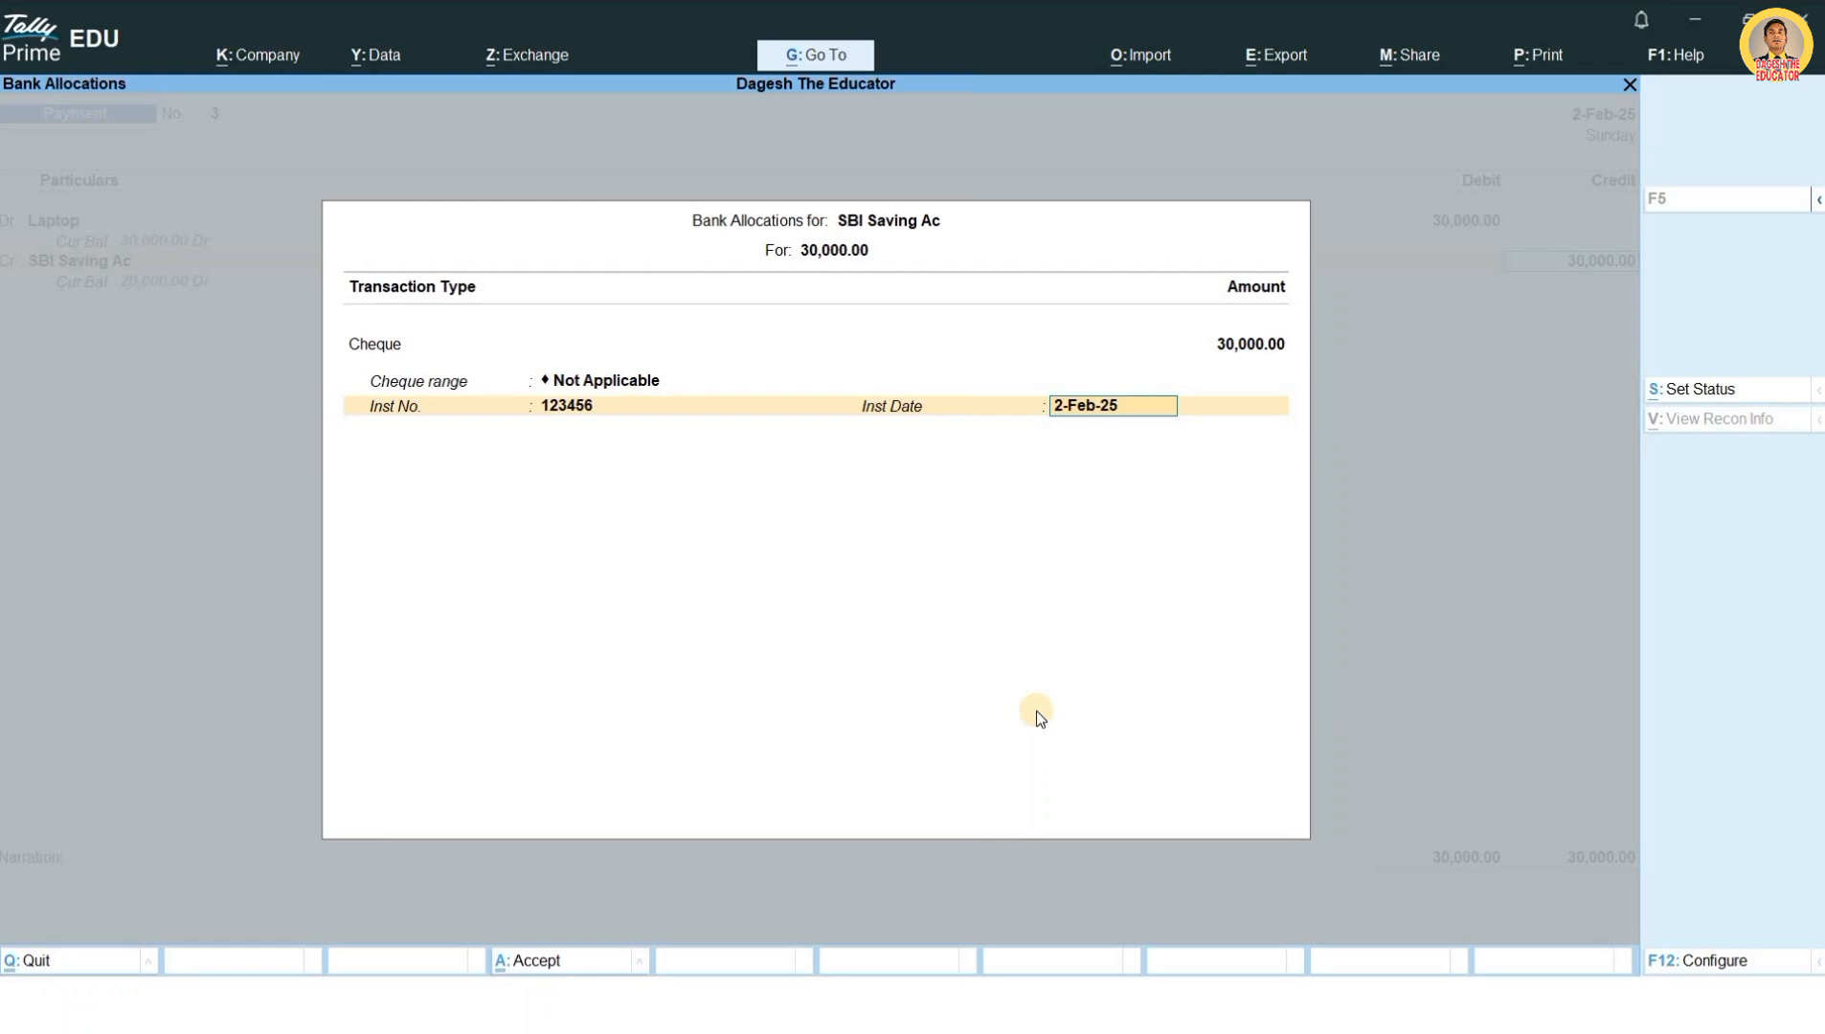
{"action": "key", "text": "Return"}
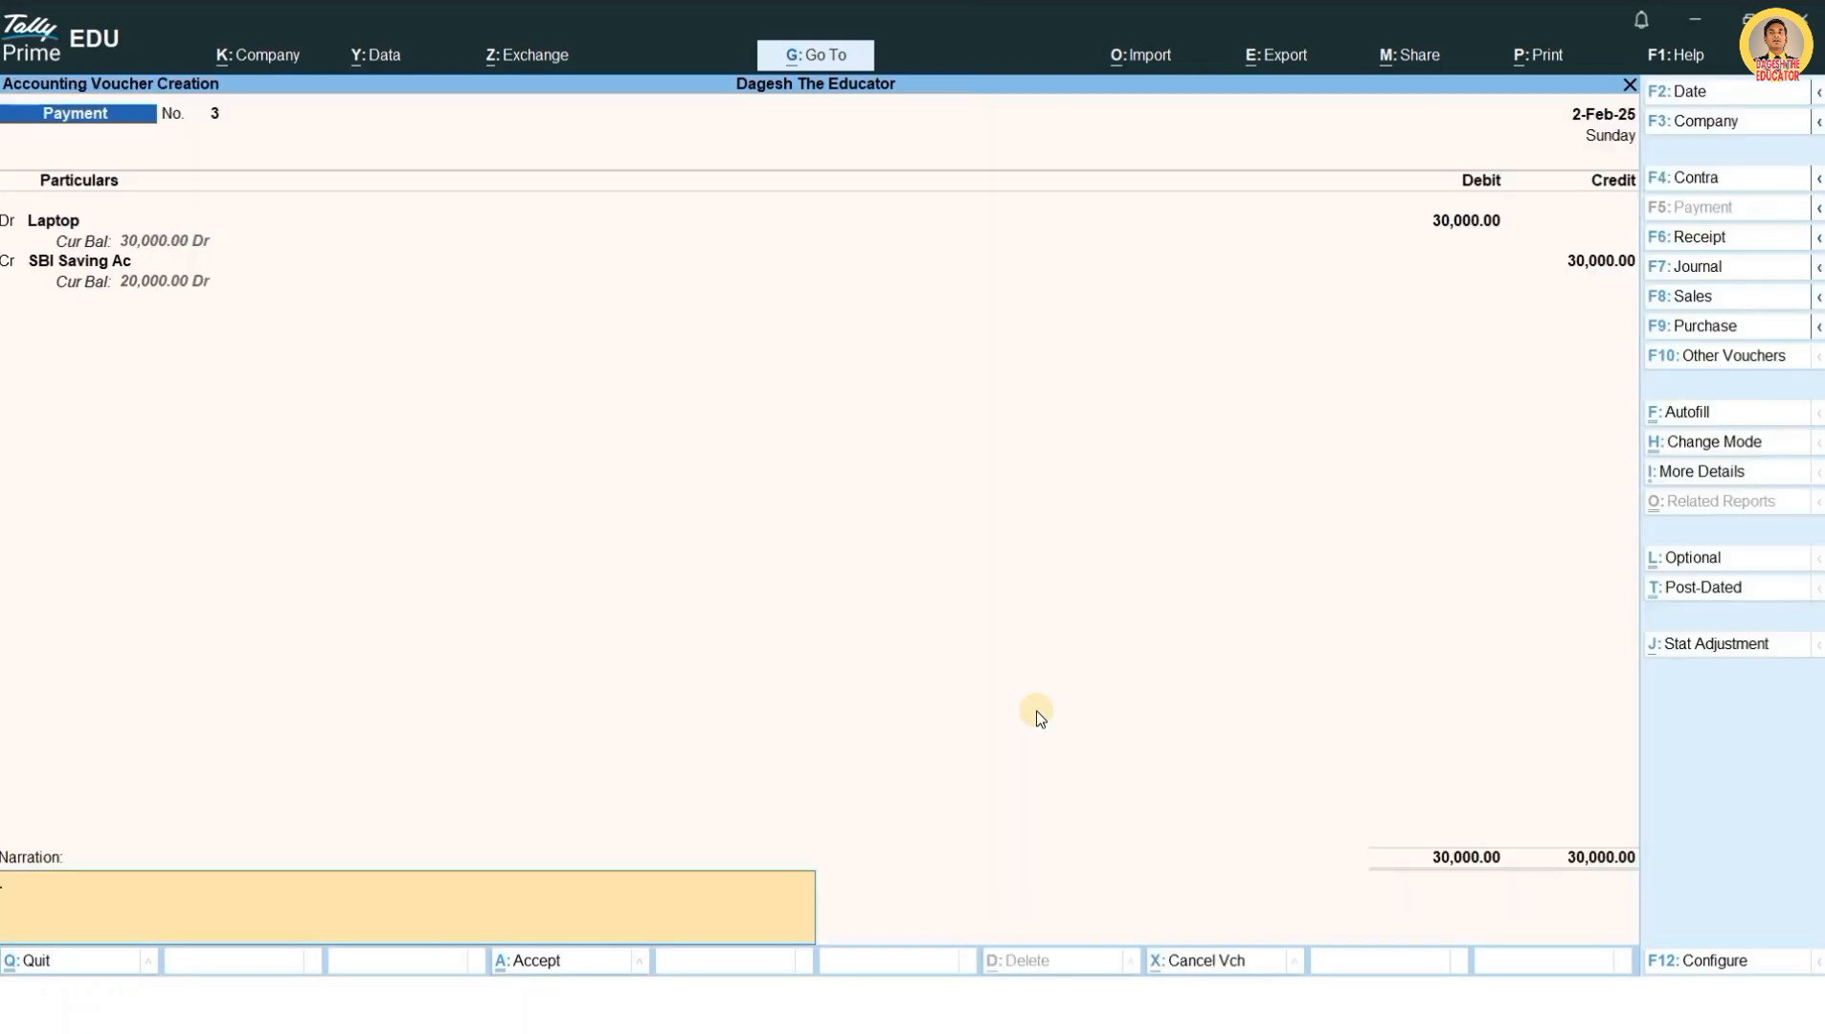
{"action": "key", "text": "Return"}
{"action": "key", "text": "Return"}
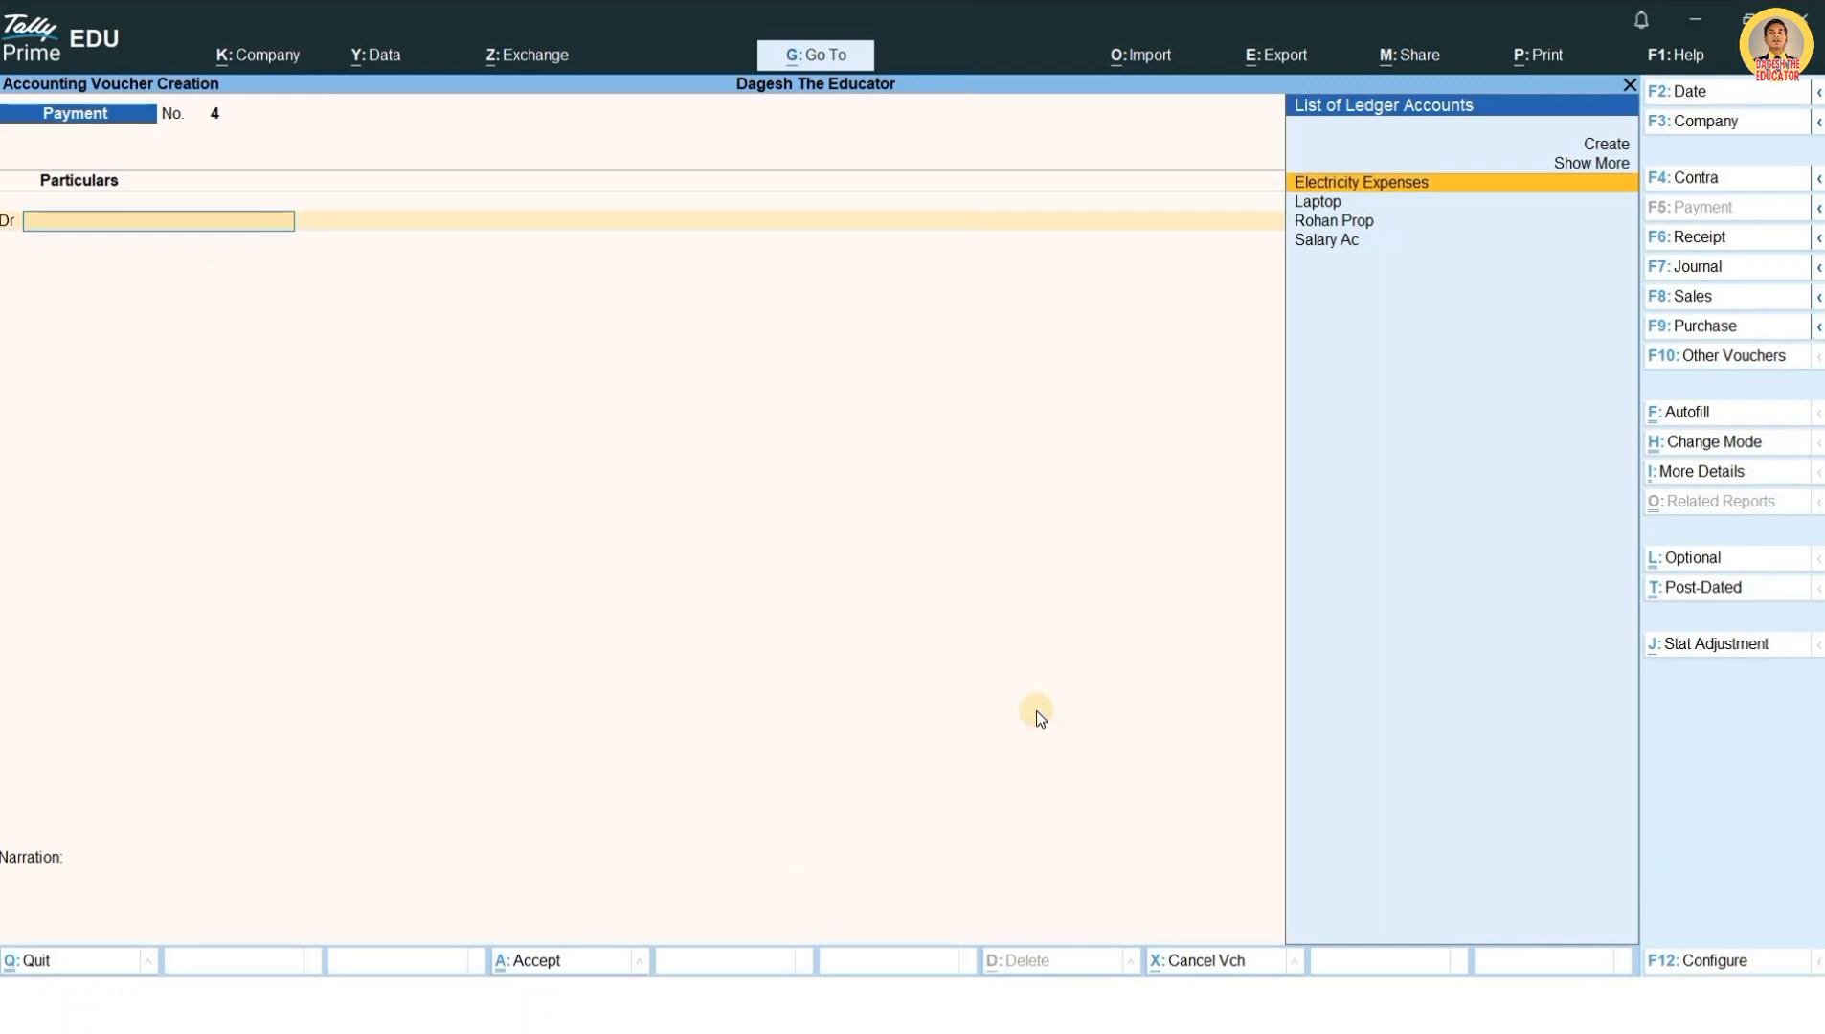
Step: Leave the new payment voucher and open the Balance Sheet from the Gateway of Tally in detailed view
{"action": "key", "text": "Escape"}
{"action": "key", "text": "Return"}
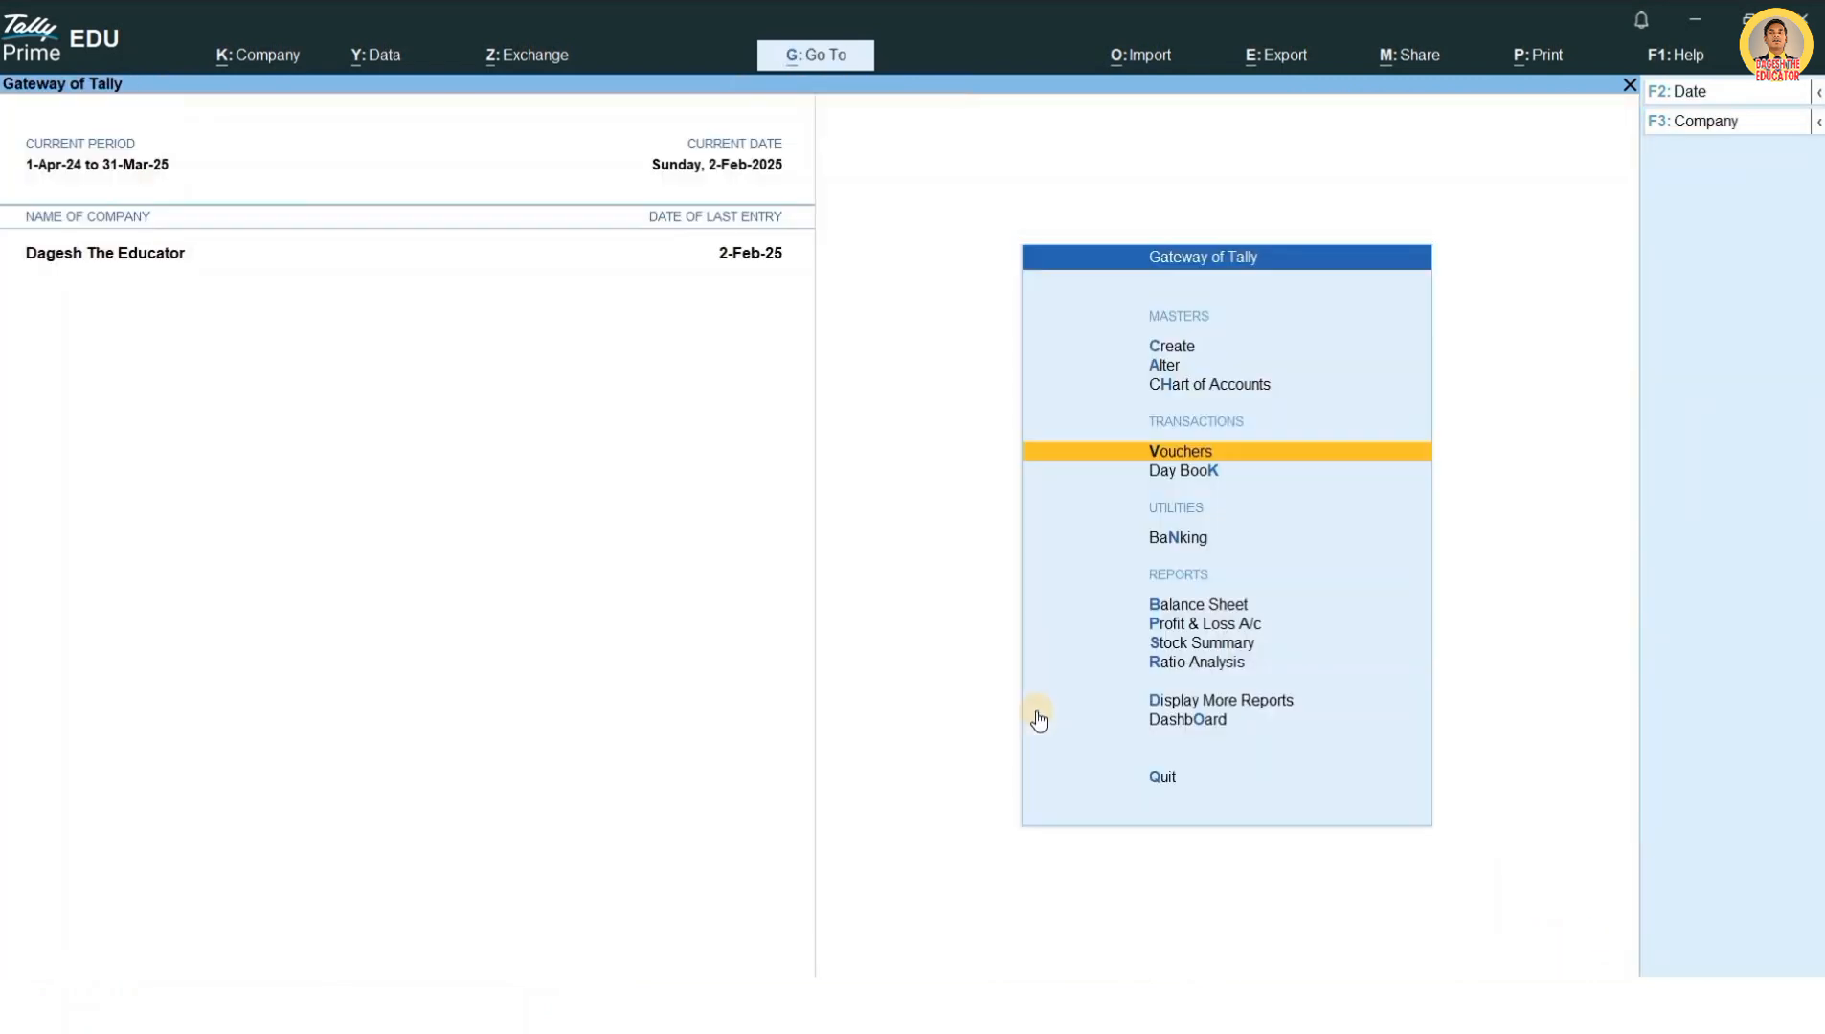
{"action": "key", "text": "Down"}
{"action": "key", "text": "Down"}
{"action": "key", "text": "Down"}
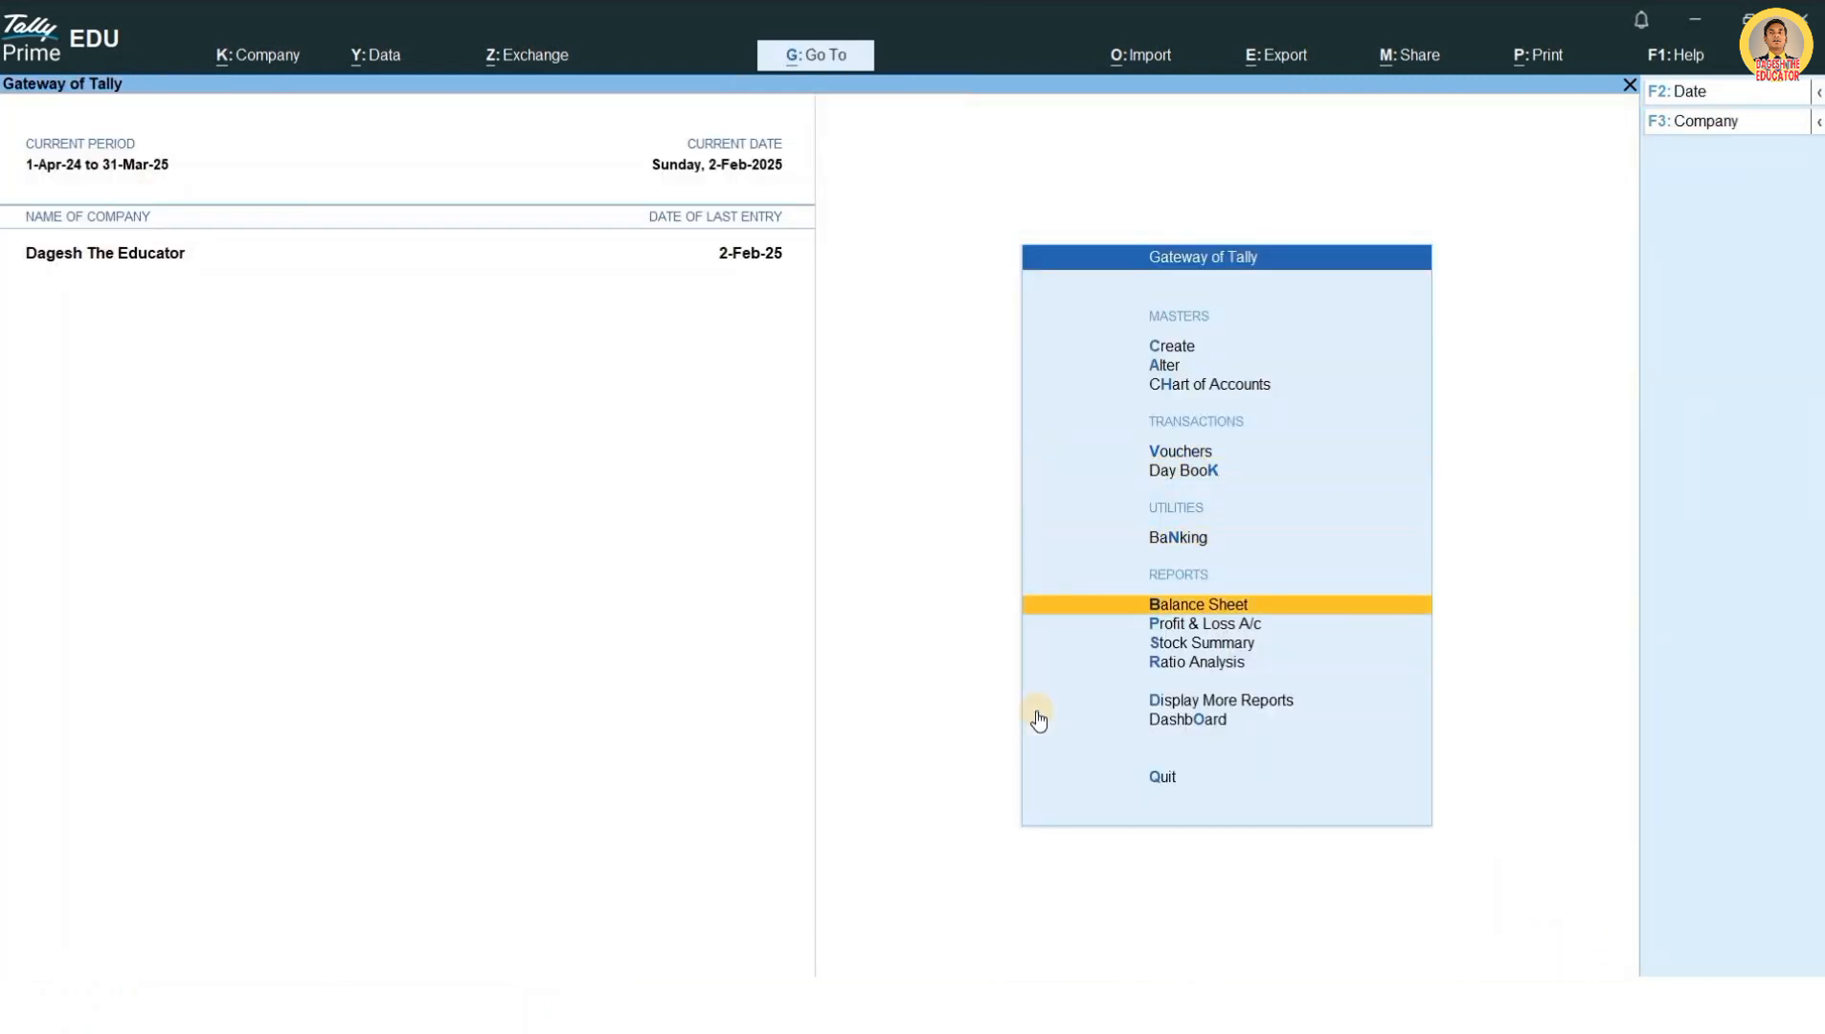
{"action": "key", "text": "Return"}
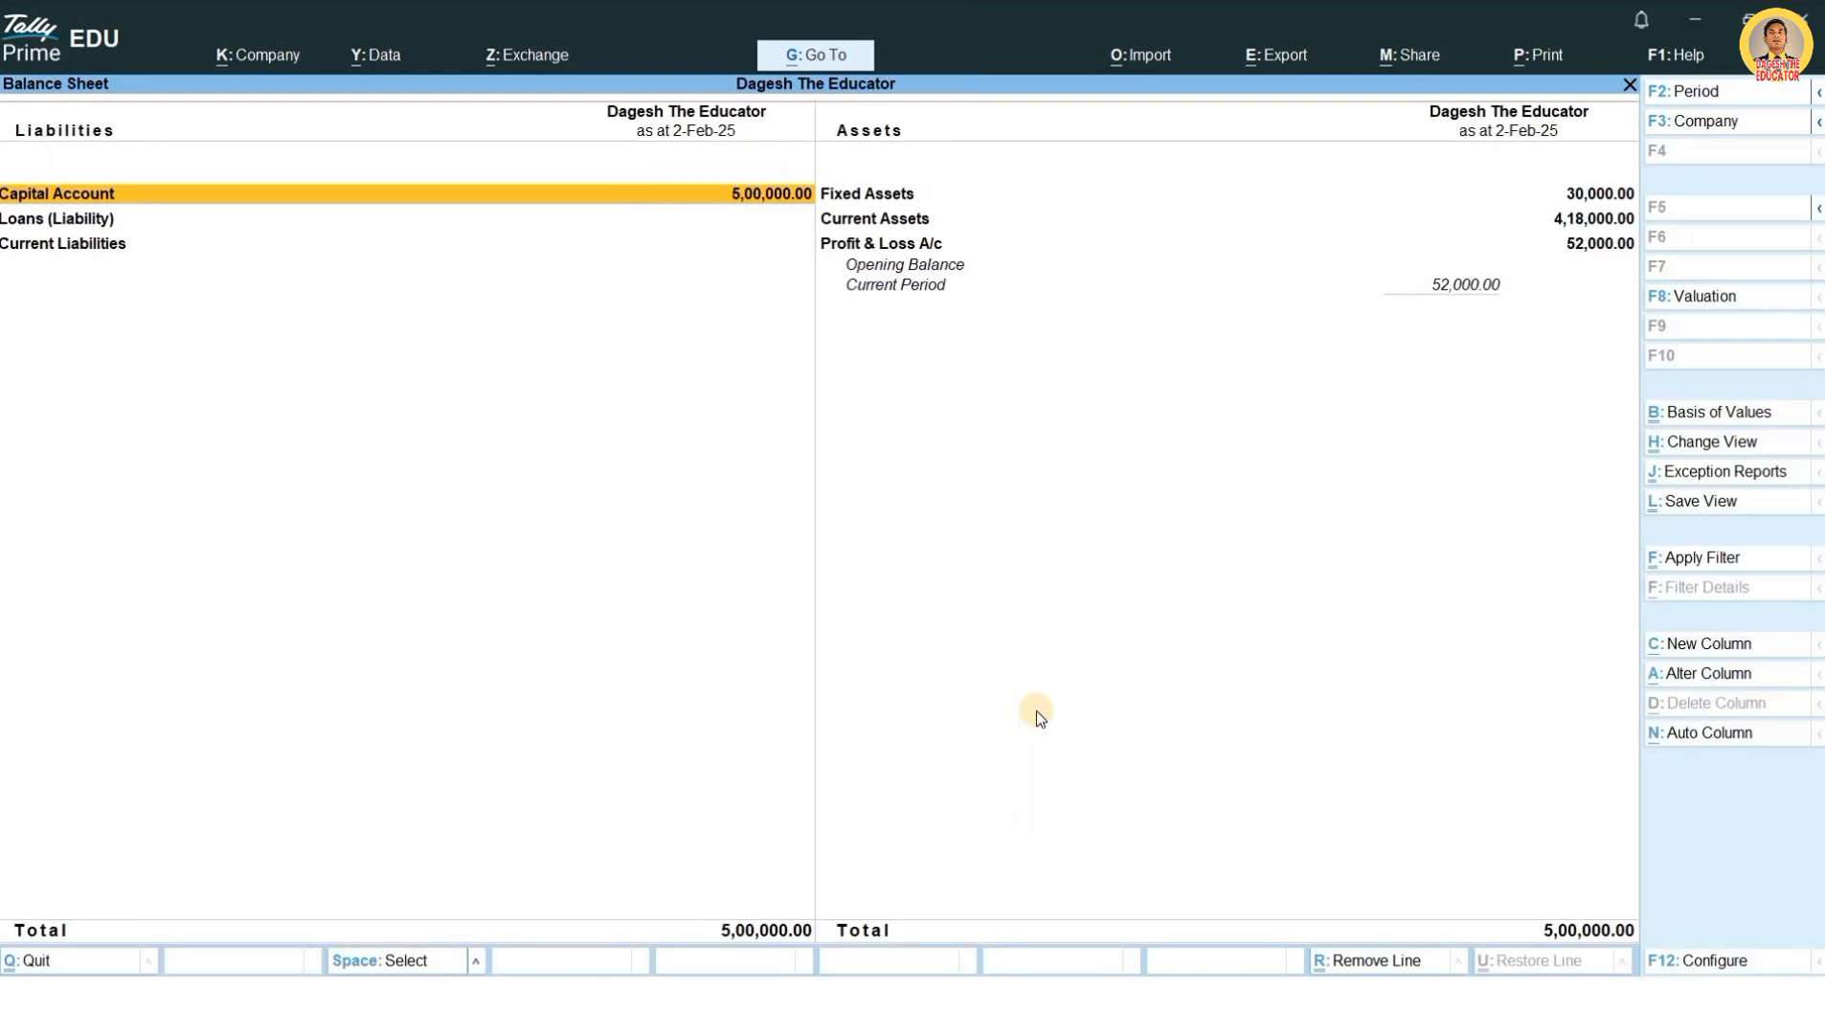
{"action": "key", "text": "alt+F5"}
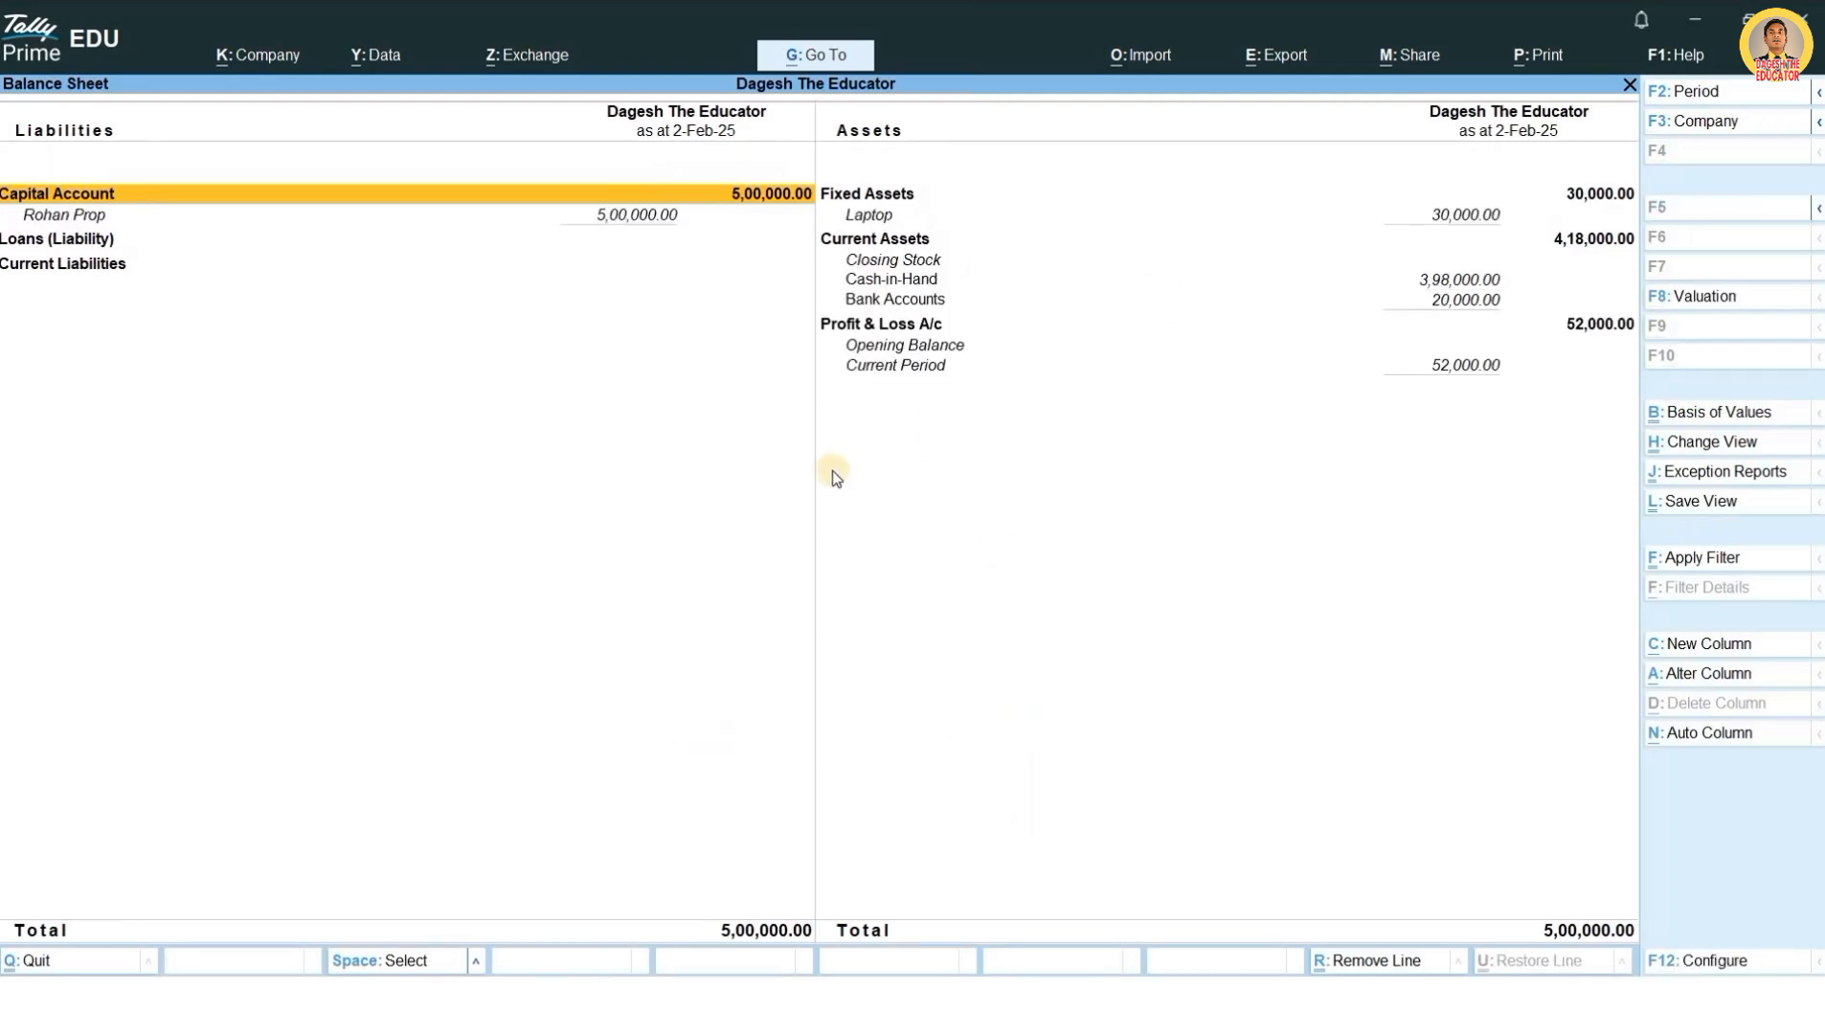
Step: Examine the laptop, cash and bank entries on the Balance Sheet, and read the sixth transaction on the exercise slide
{"action": "key", "text": "ctrl"}
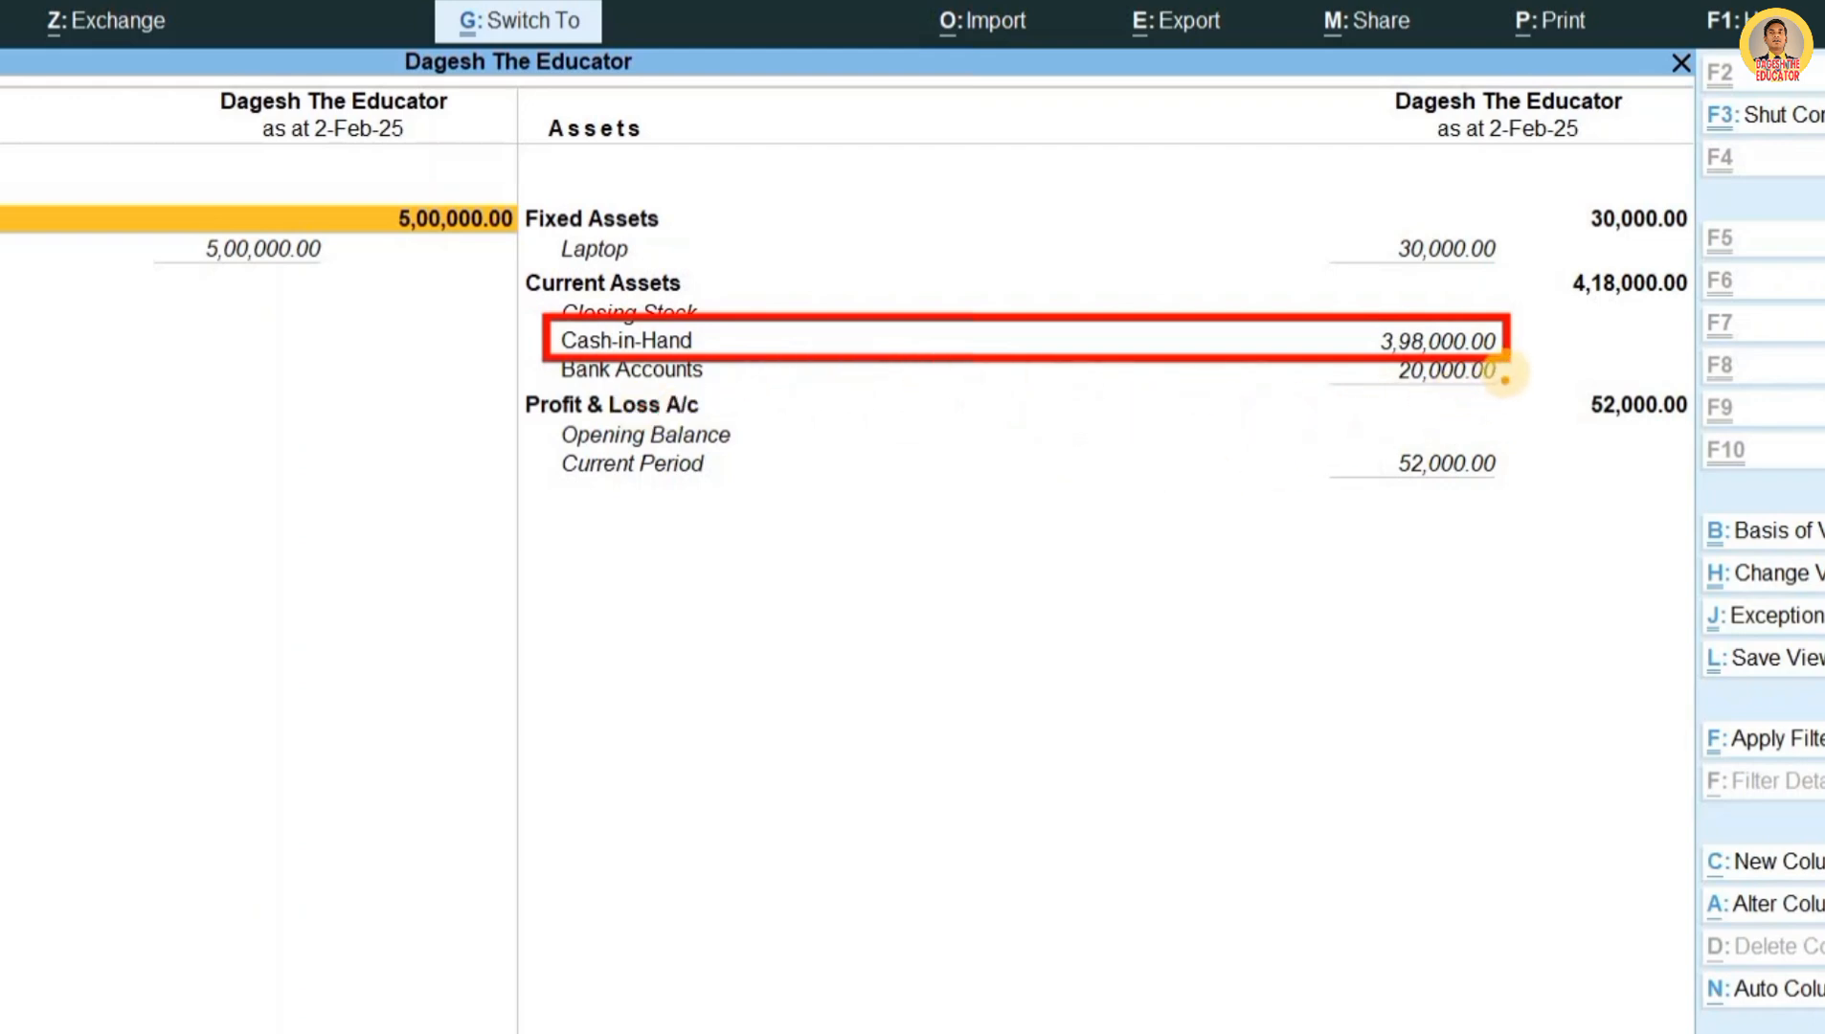
{"action": "left_click_drag", "start_coordinate": [1508, 370], "coordinate": [1549, 365]}
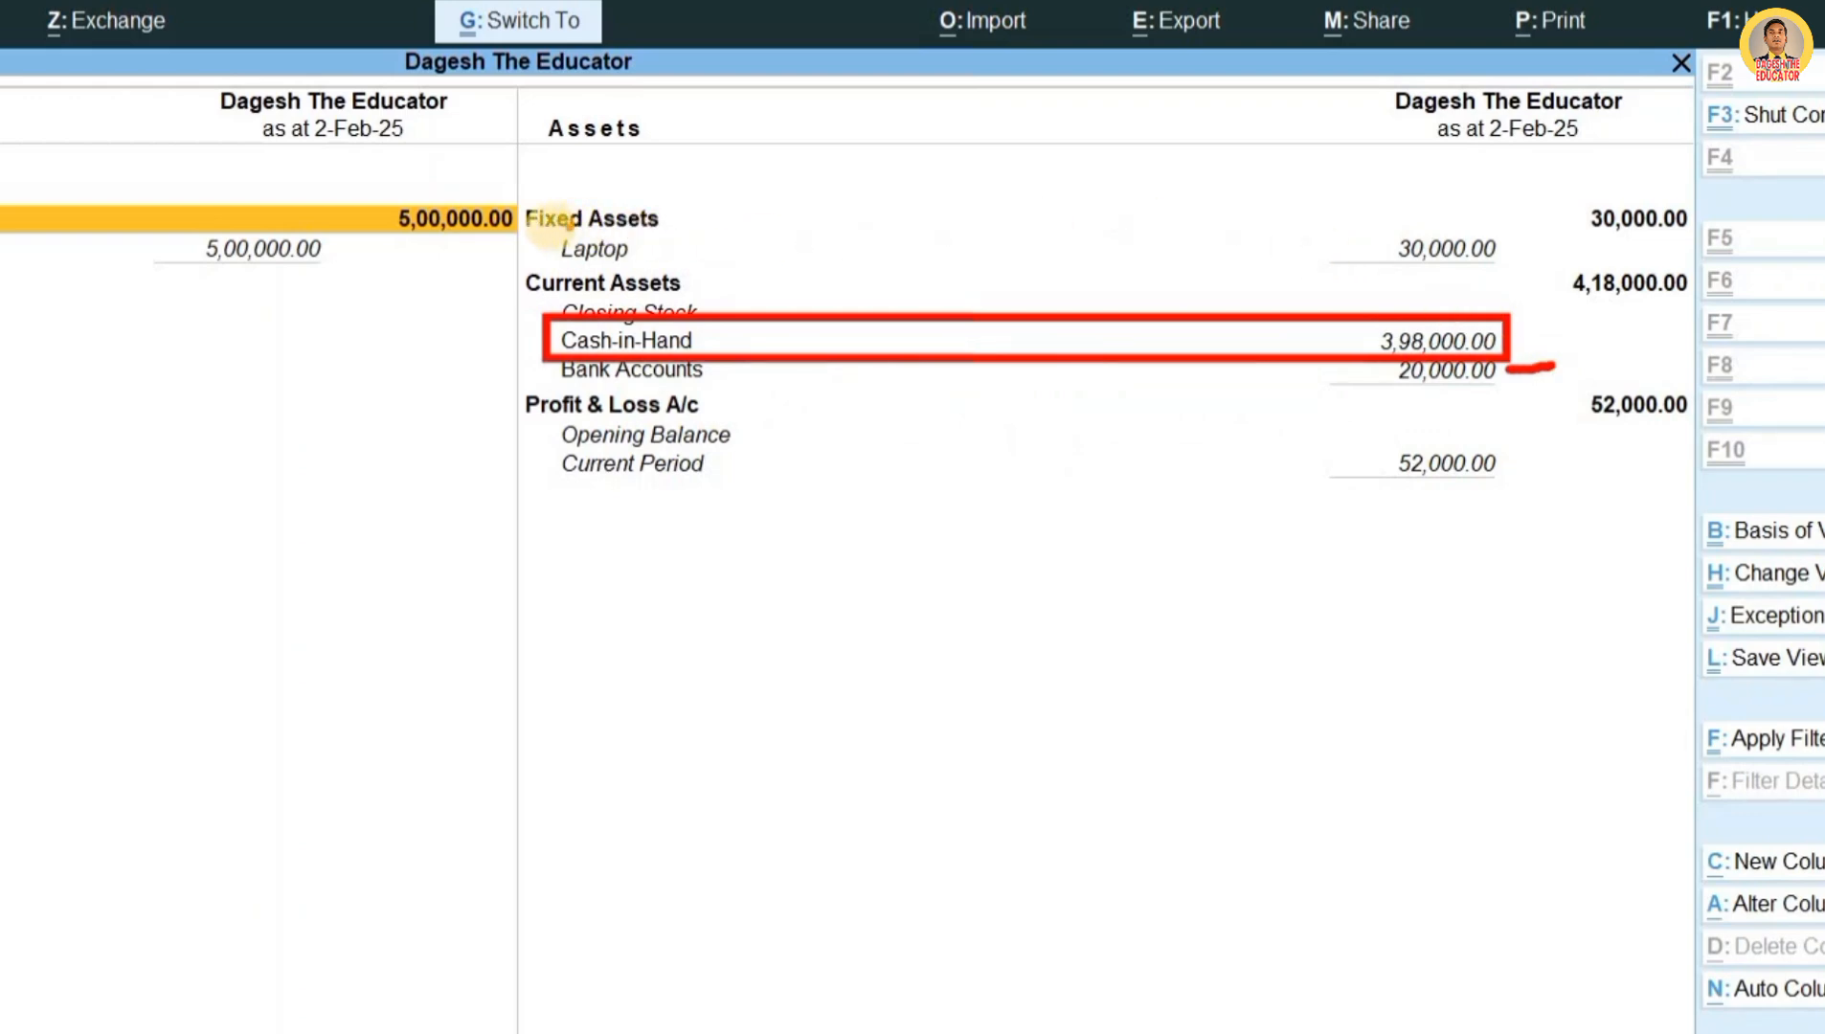
{"action": "mouse_move", "coordinate": [533, 230]}
{"action": "left_mouse_down"}
{"action": "mouse_move", "coordinate": [692, 268]}
{"action": "mouse_move", "coordinate": [1522, 271]}
{"action": "left_mouse_up"}
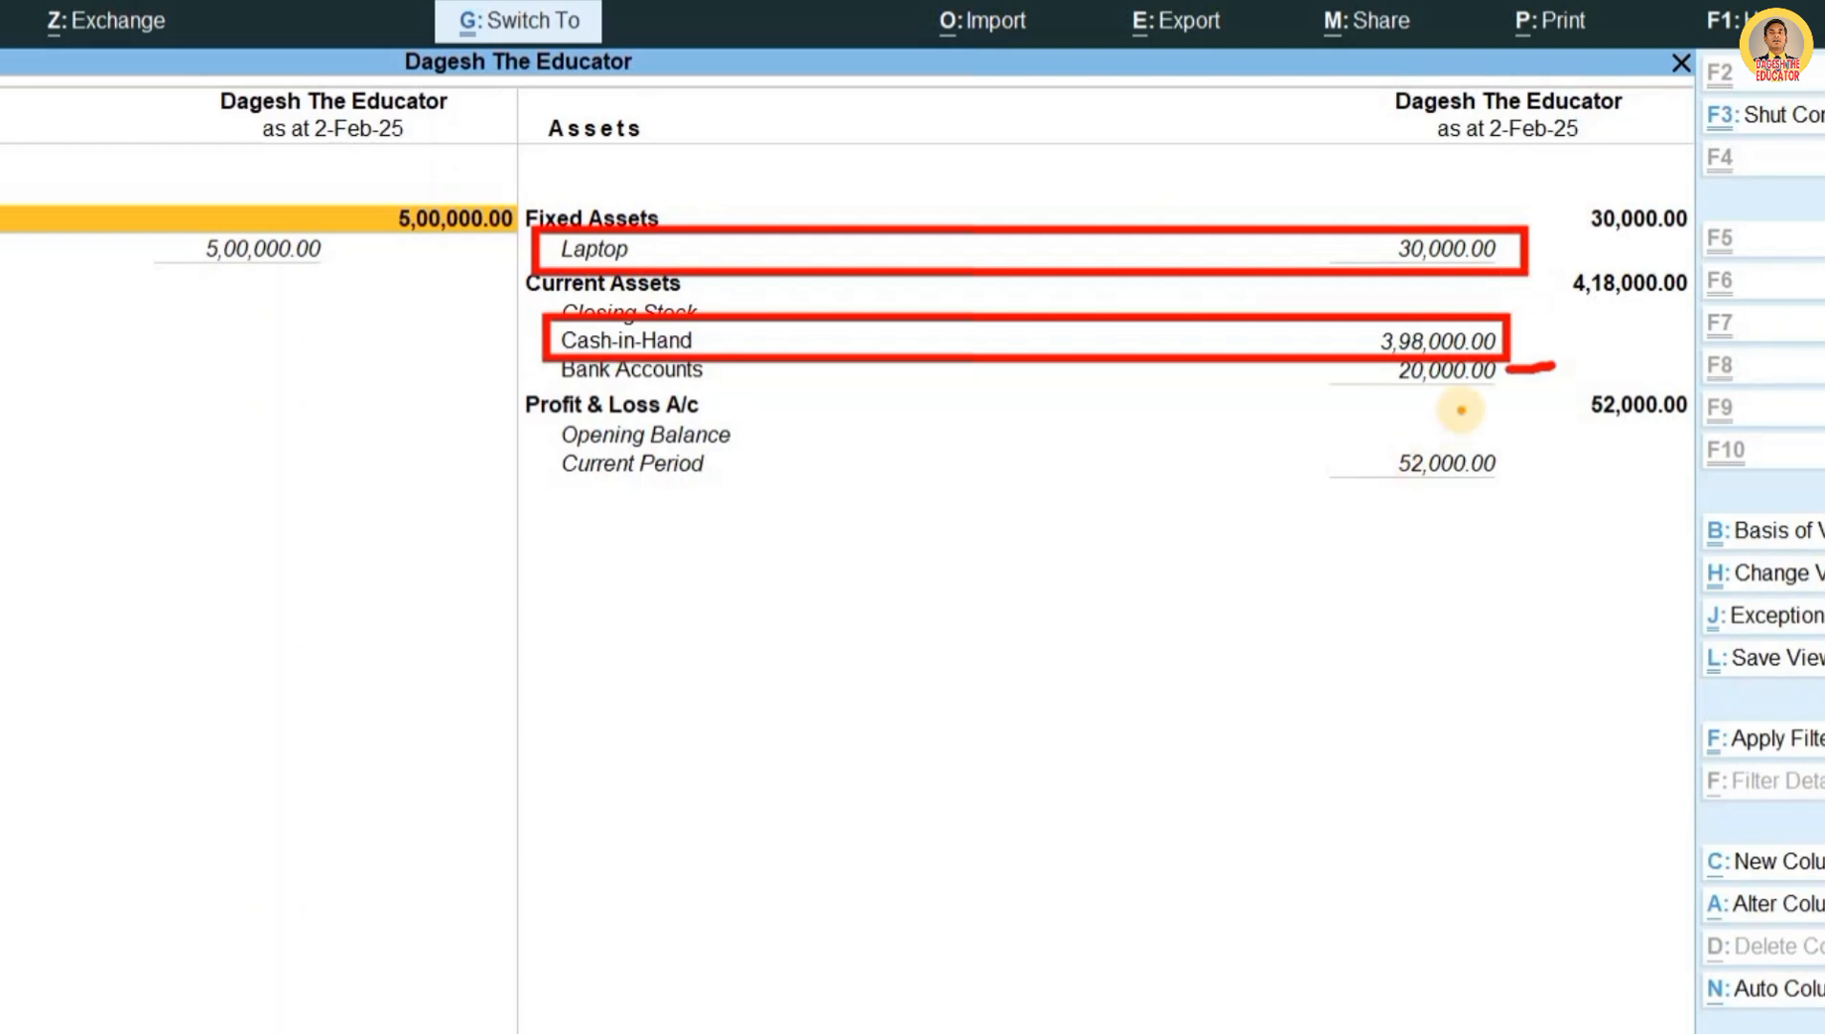
{"action": "key", "text": "Escape"}
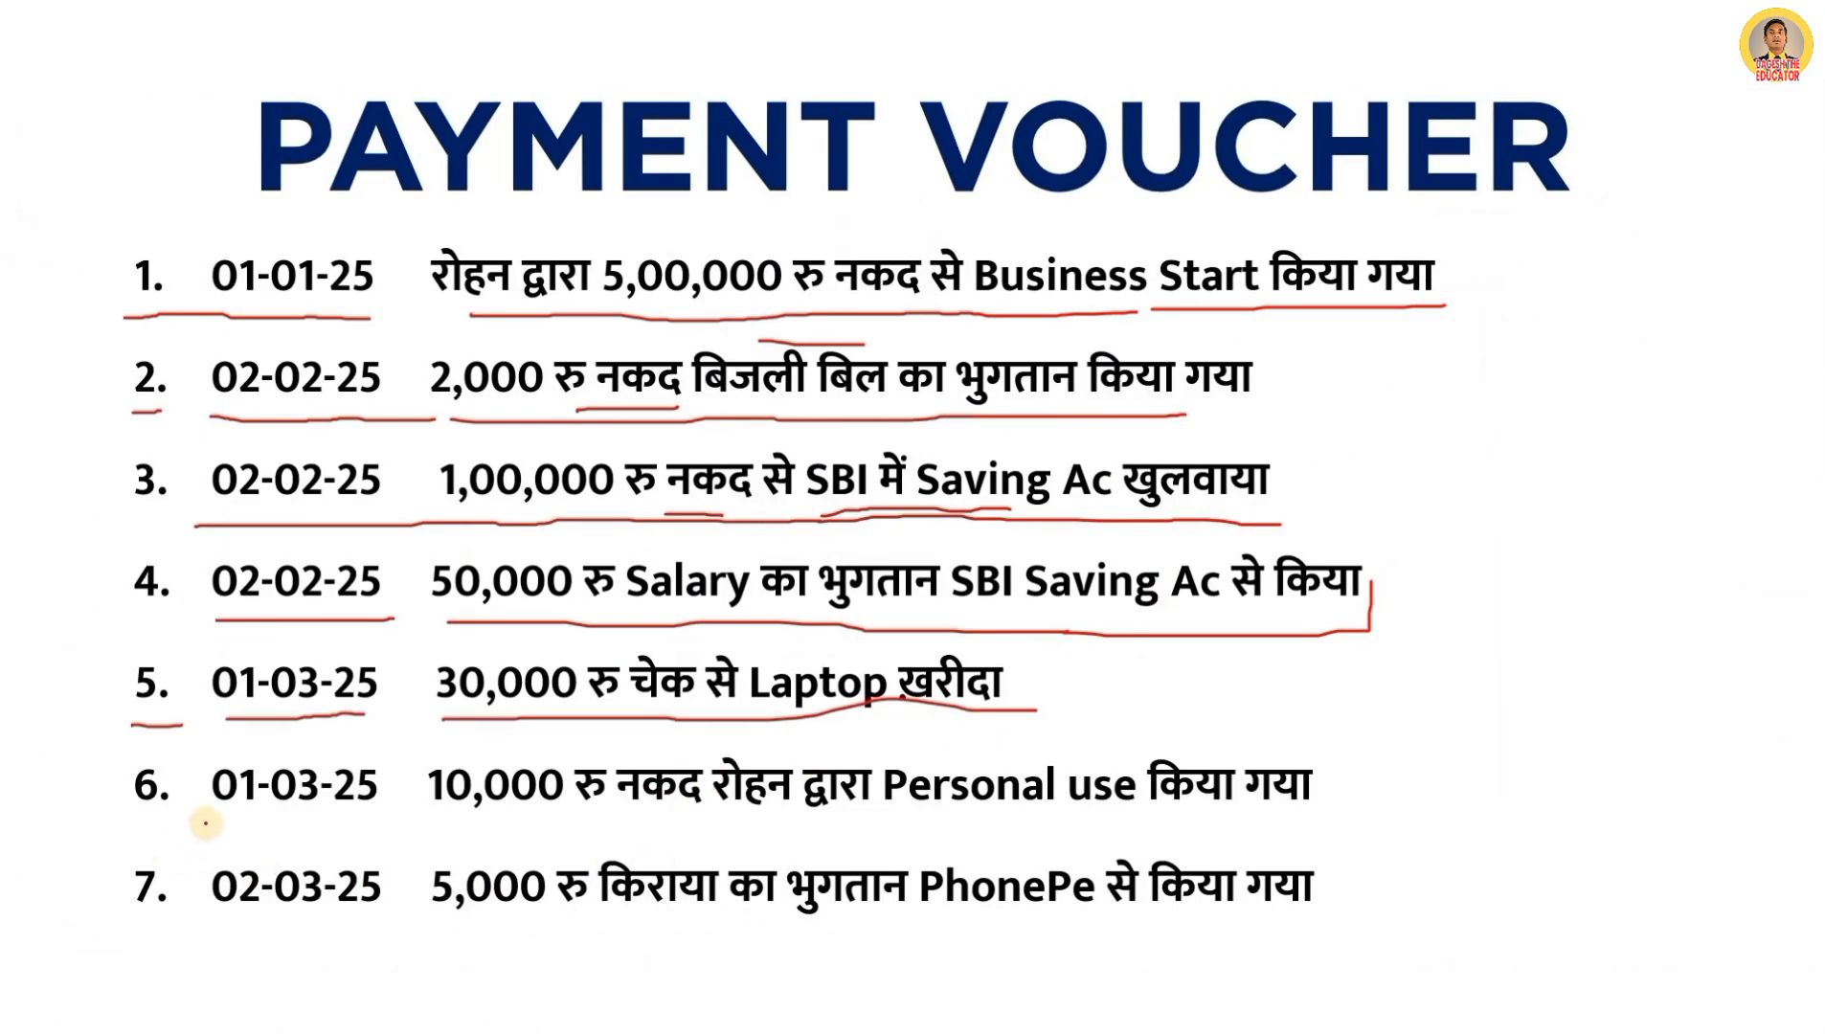
{"action": "left_click_drag", "start_coordinate": [204, 823], "coordinate": [874, 824]}
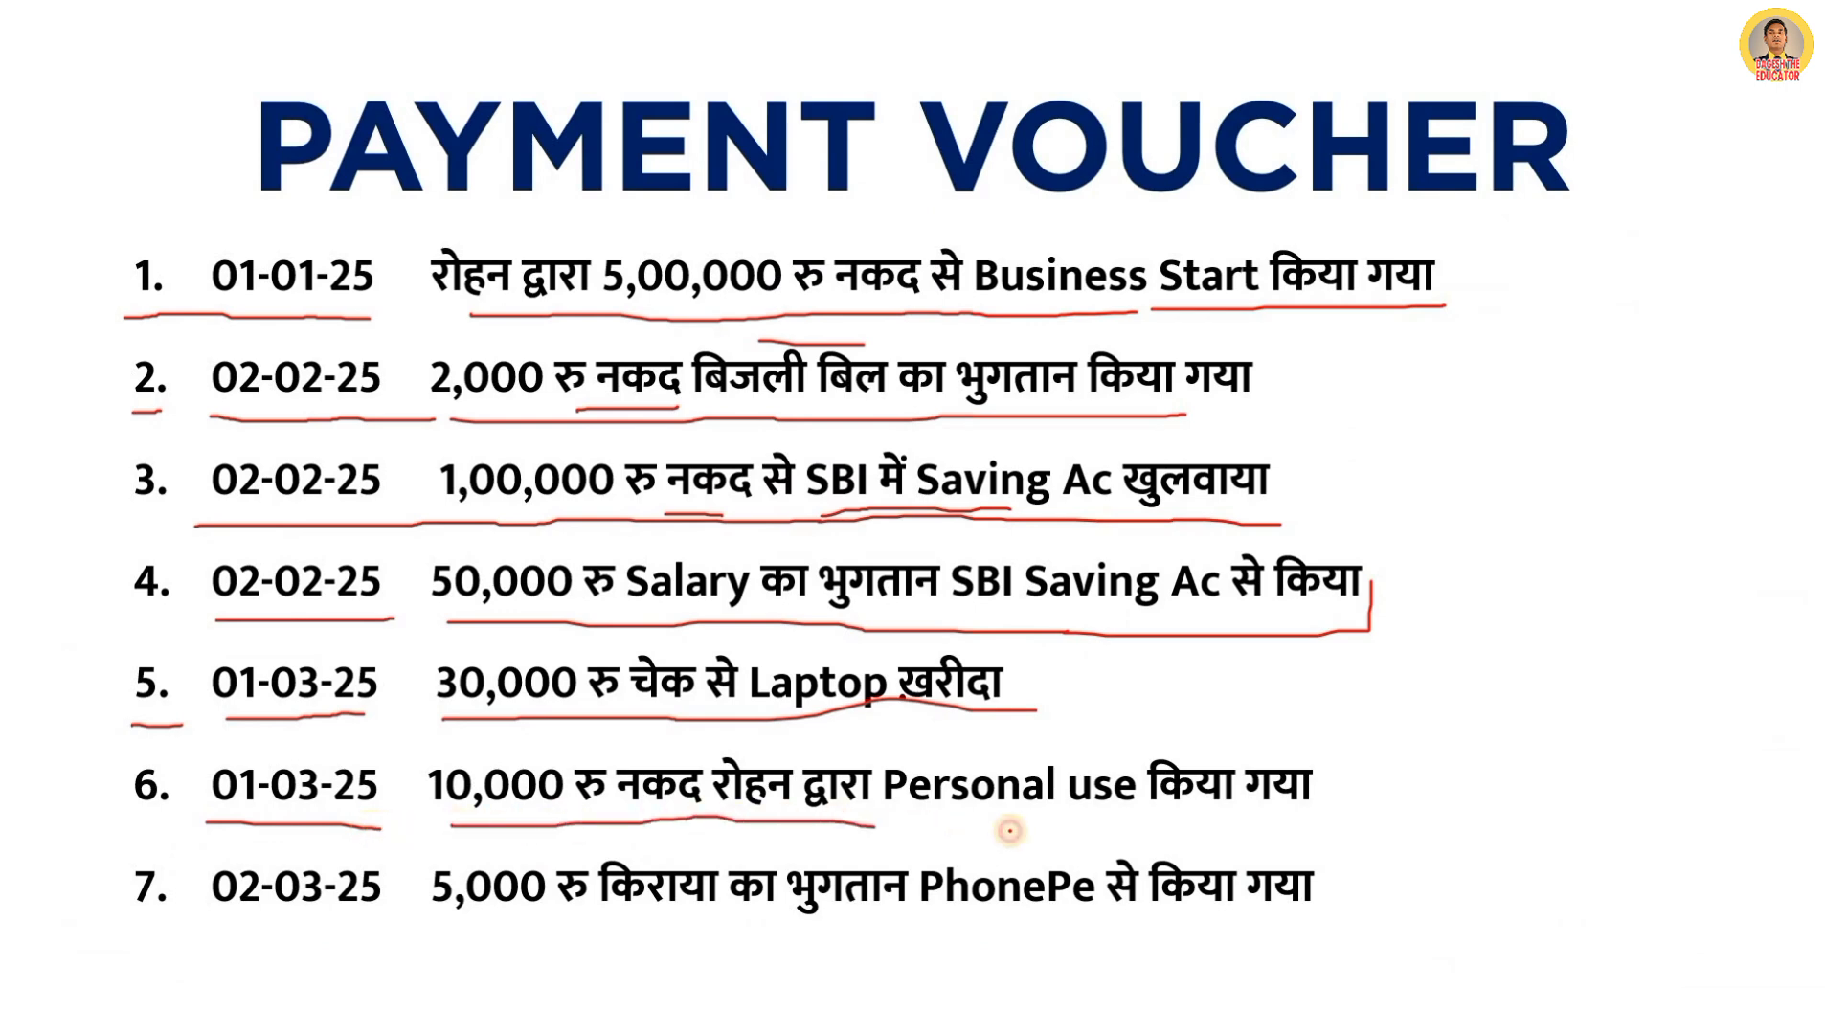
{"action": "mouse_move", "coordinate": [1009, 831]}
{"action": "left_mouse_down"}
{"action": "mouse_move", "coordinate": [1203, 820]}
{"action": "mouse_move", "coordinate": [1338, 839]}
{"action": "left_mouse_up"}
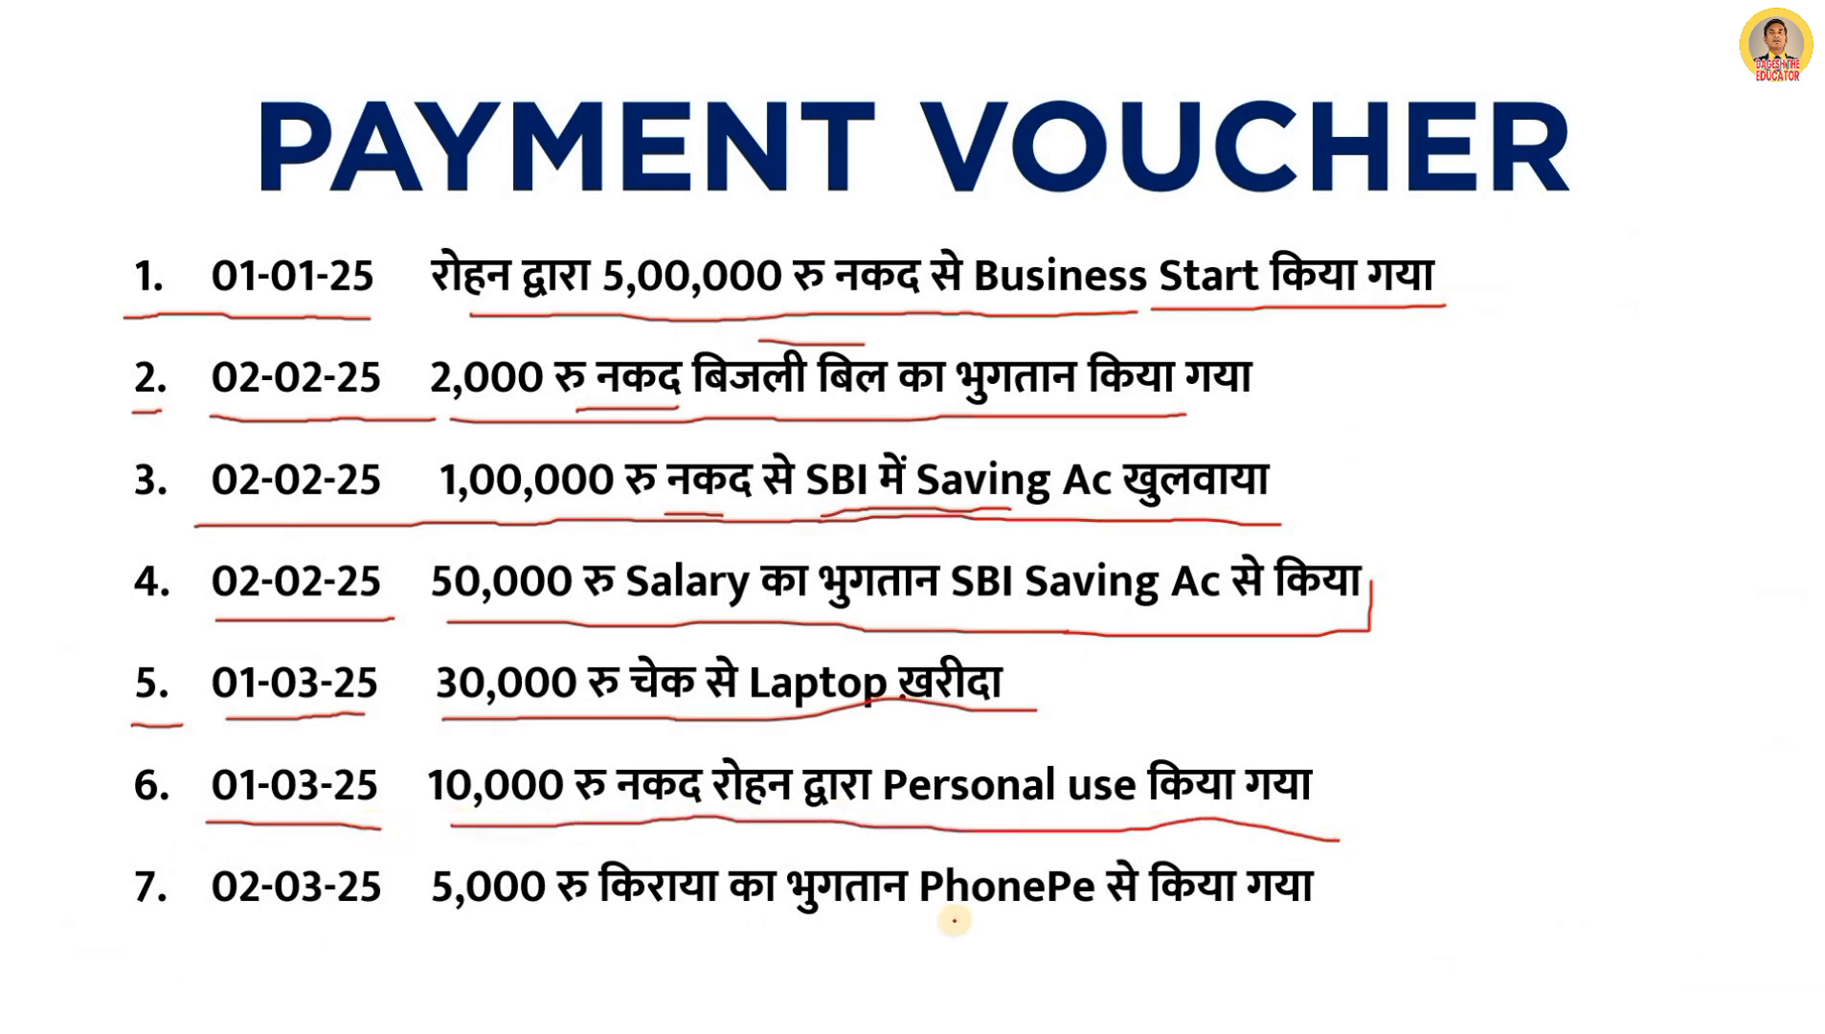
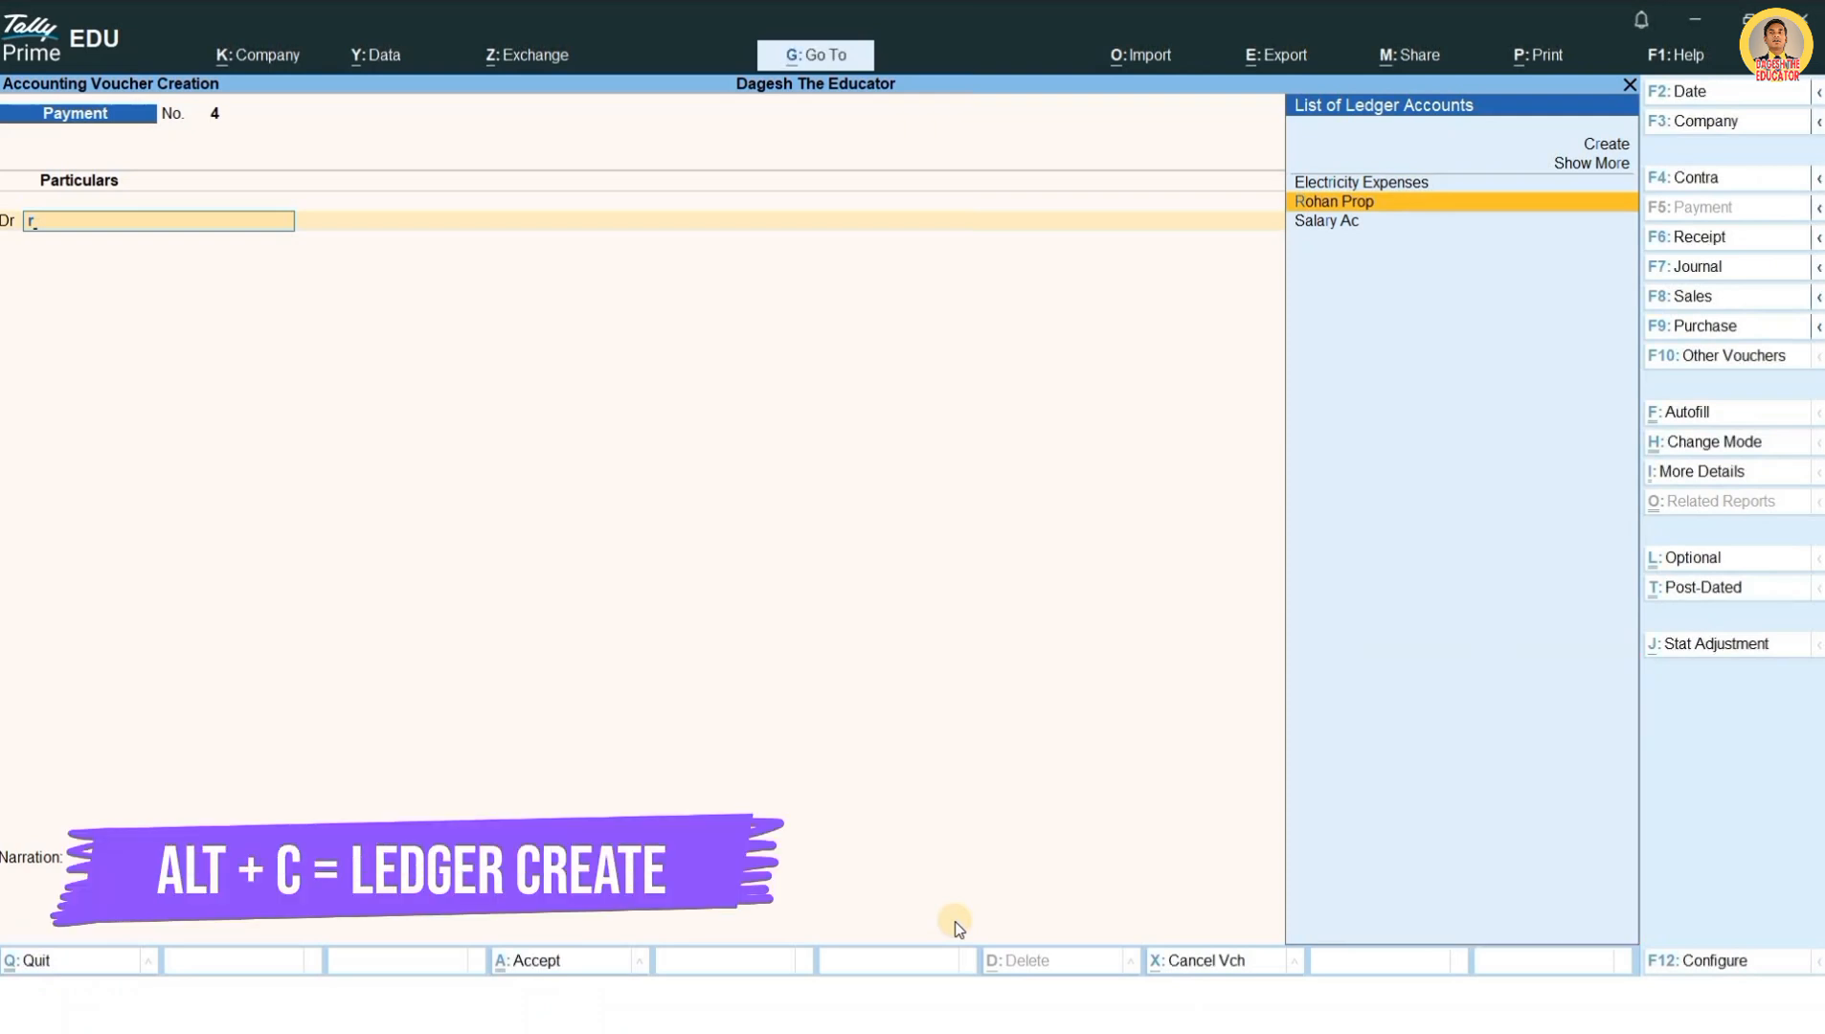
Step: Clear the debit entry of the payment voucher and start a new ledger from it named Drawing Ac
{"action": "key", "text": "BackSpace"}
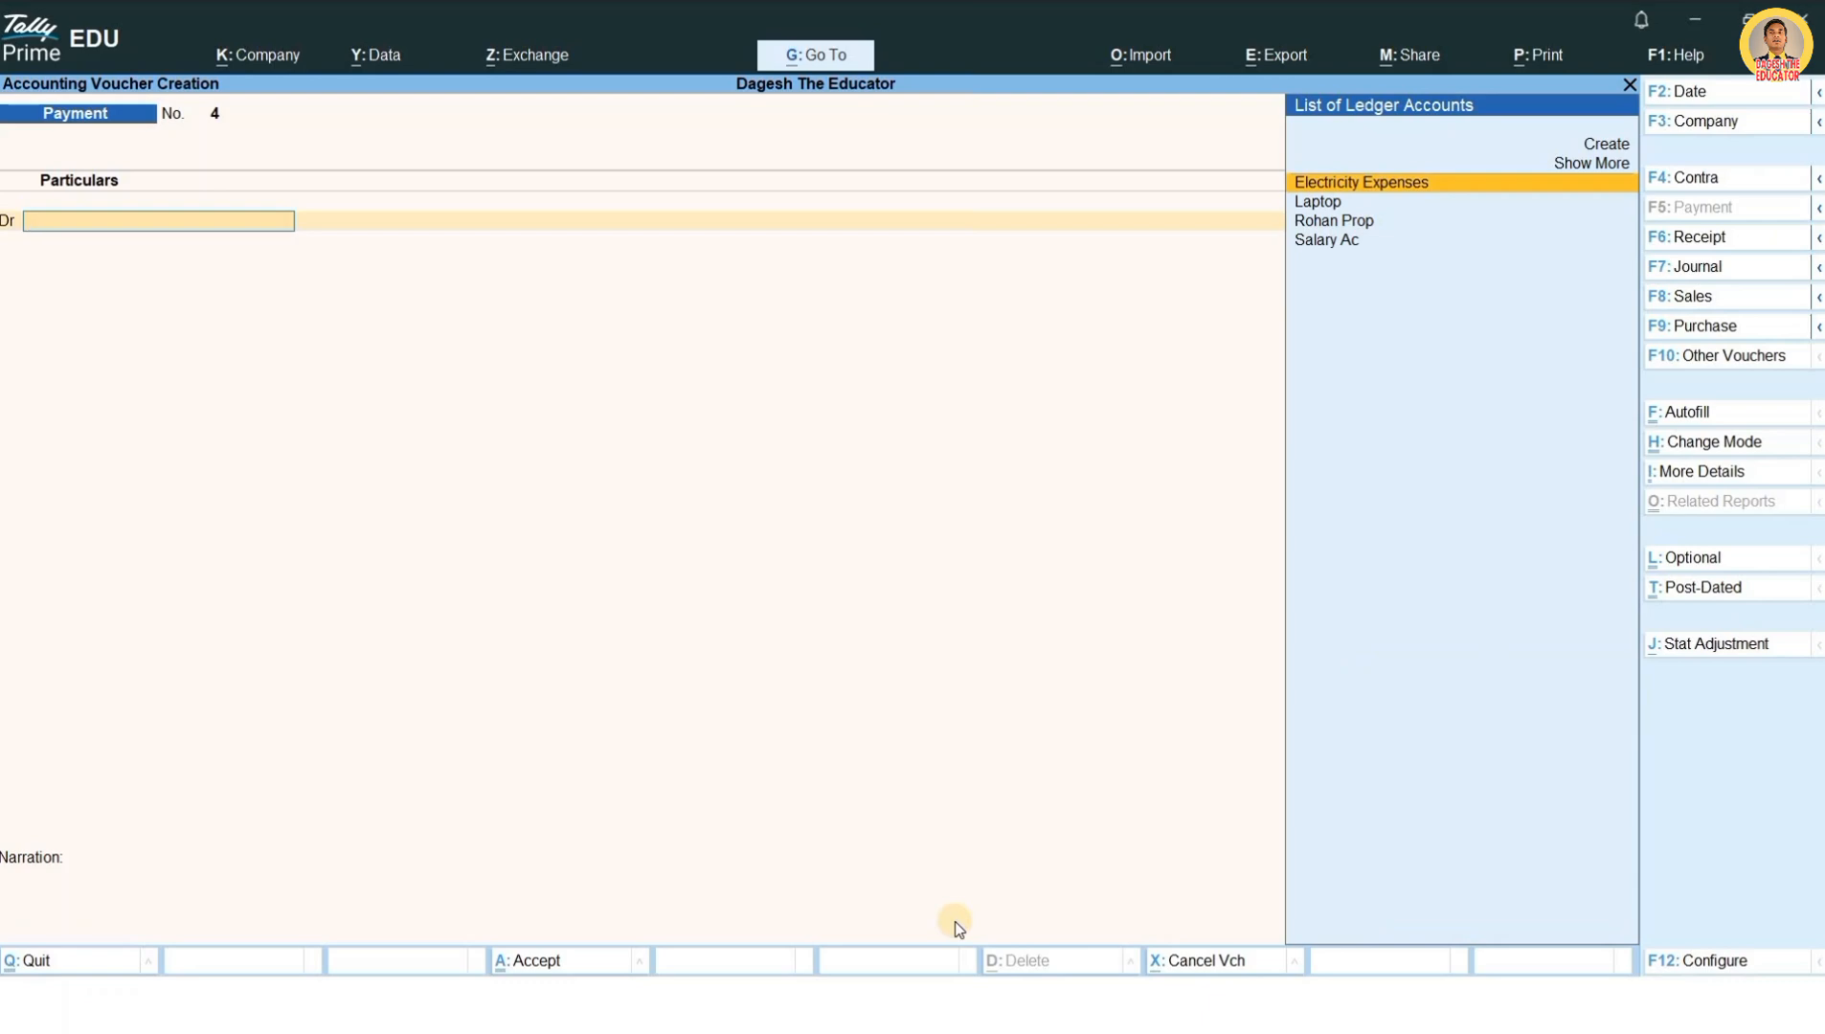
{"action": "key", "text": "alt"}
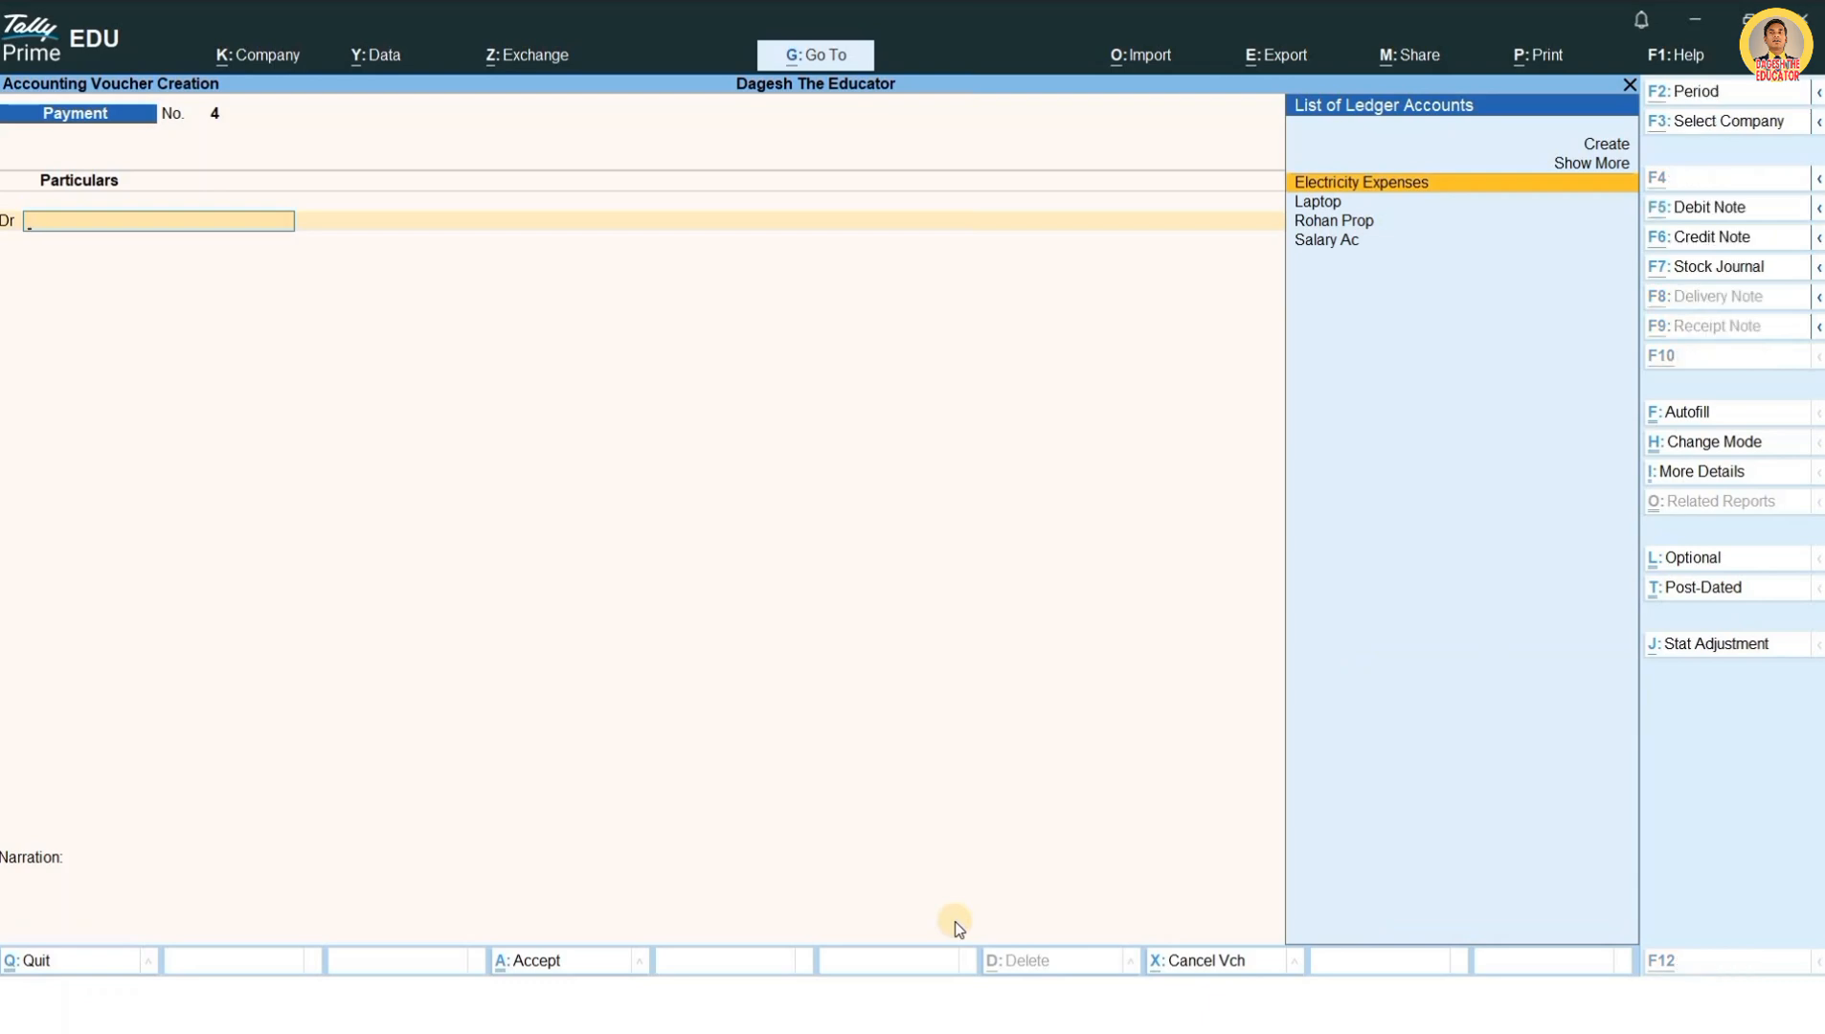
{"action": "key", "text": "alt+c"}
{"action": "type", "text": "D"}
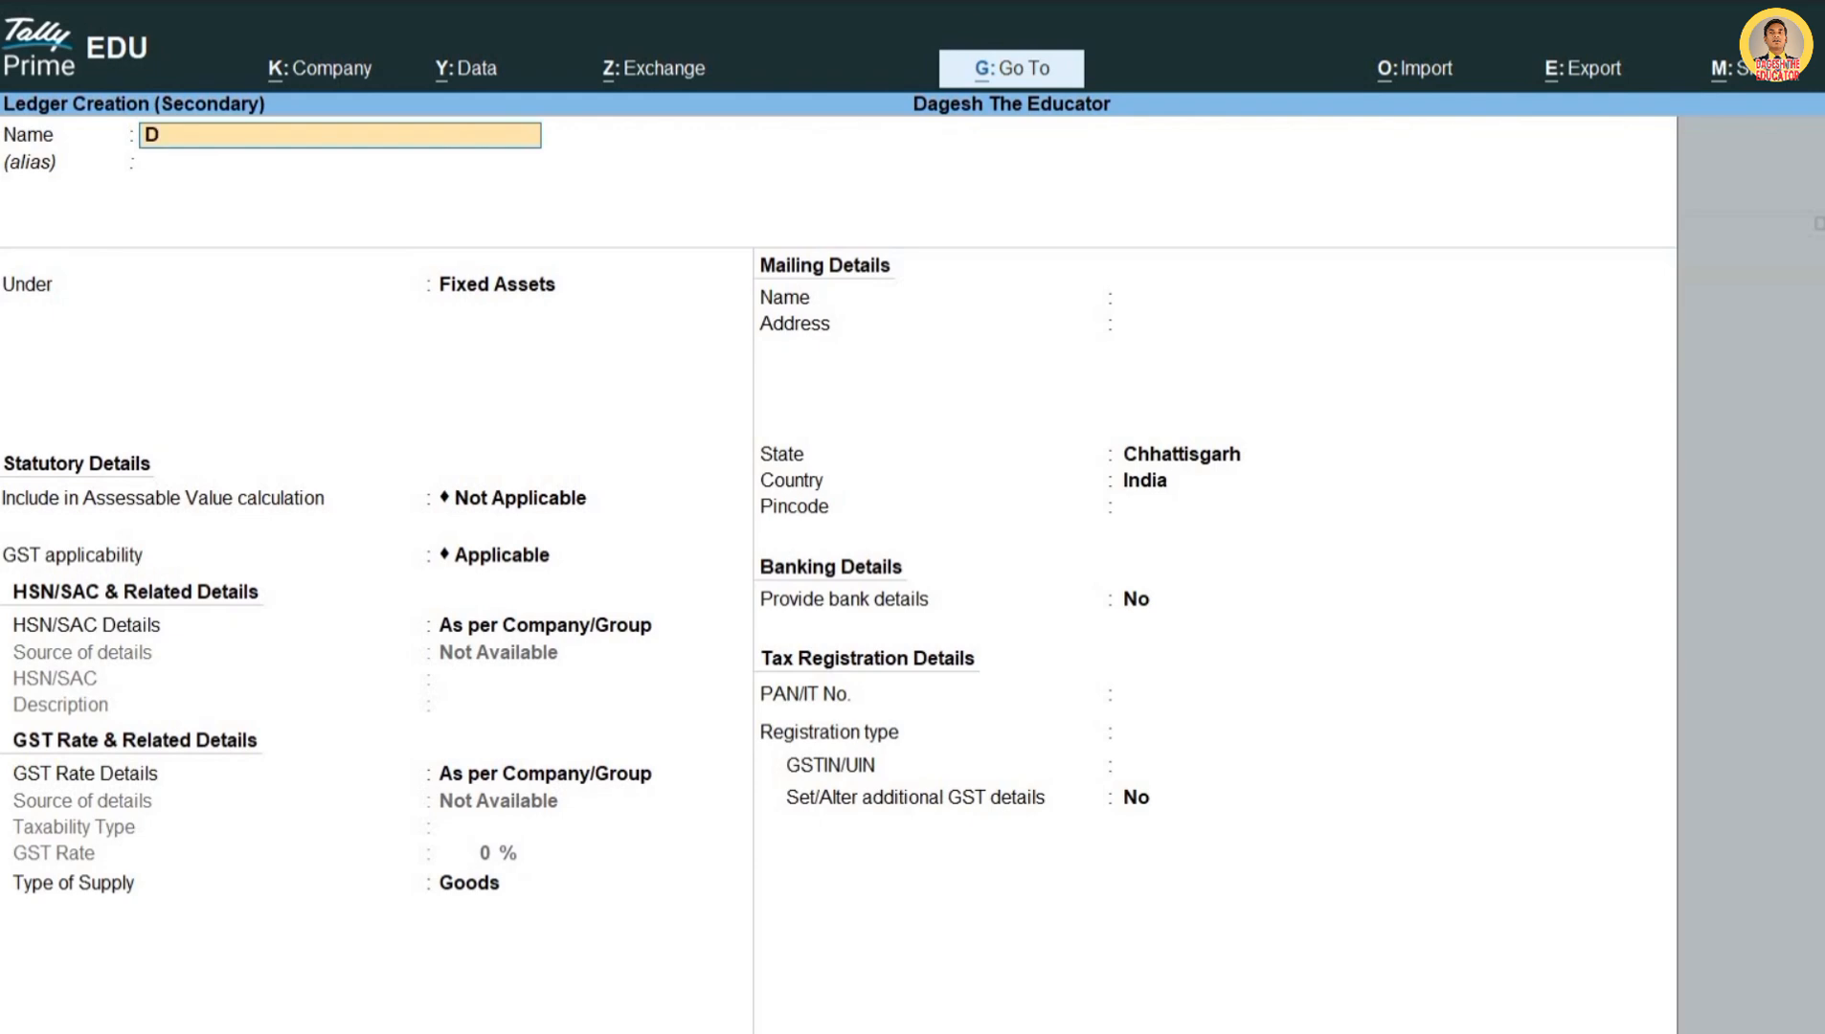
{"action": "type", "text": "rawing Ac"}
{"action": "key", "text": "Return"}
{"action": "key", "text": "Return"}
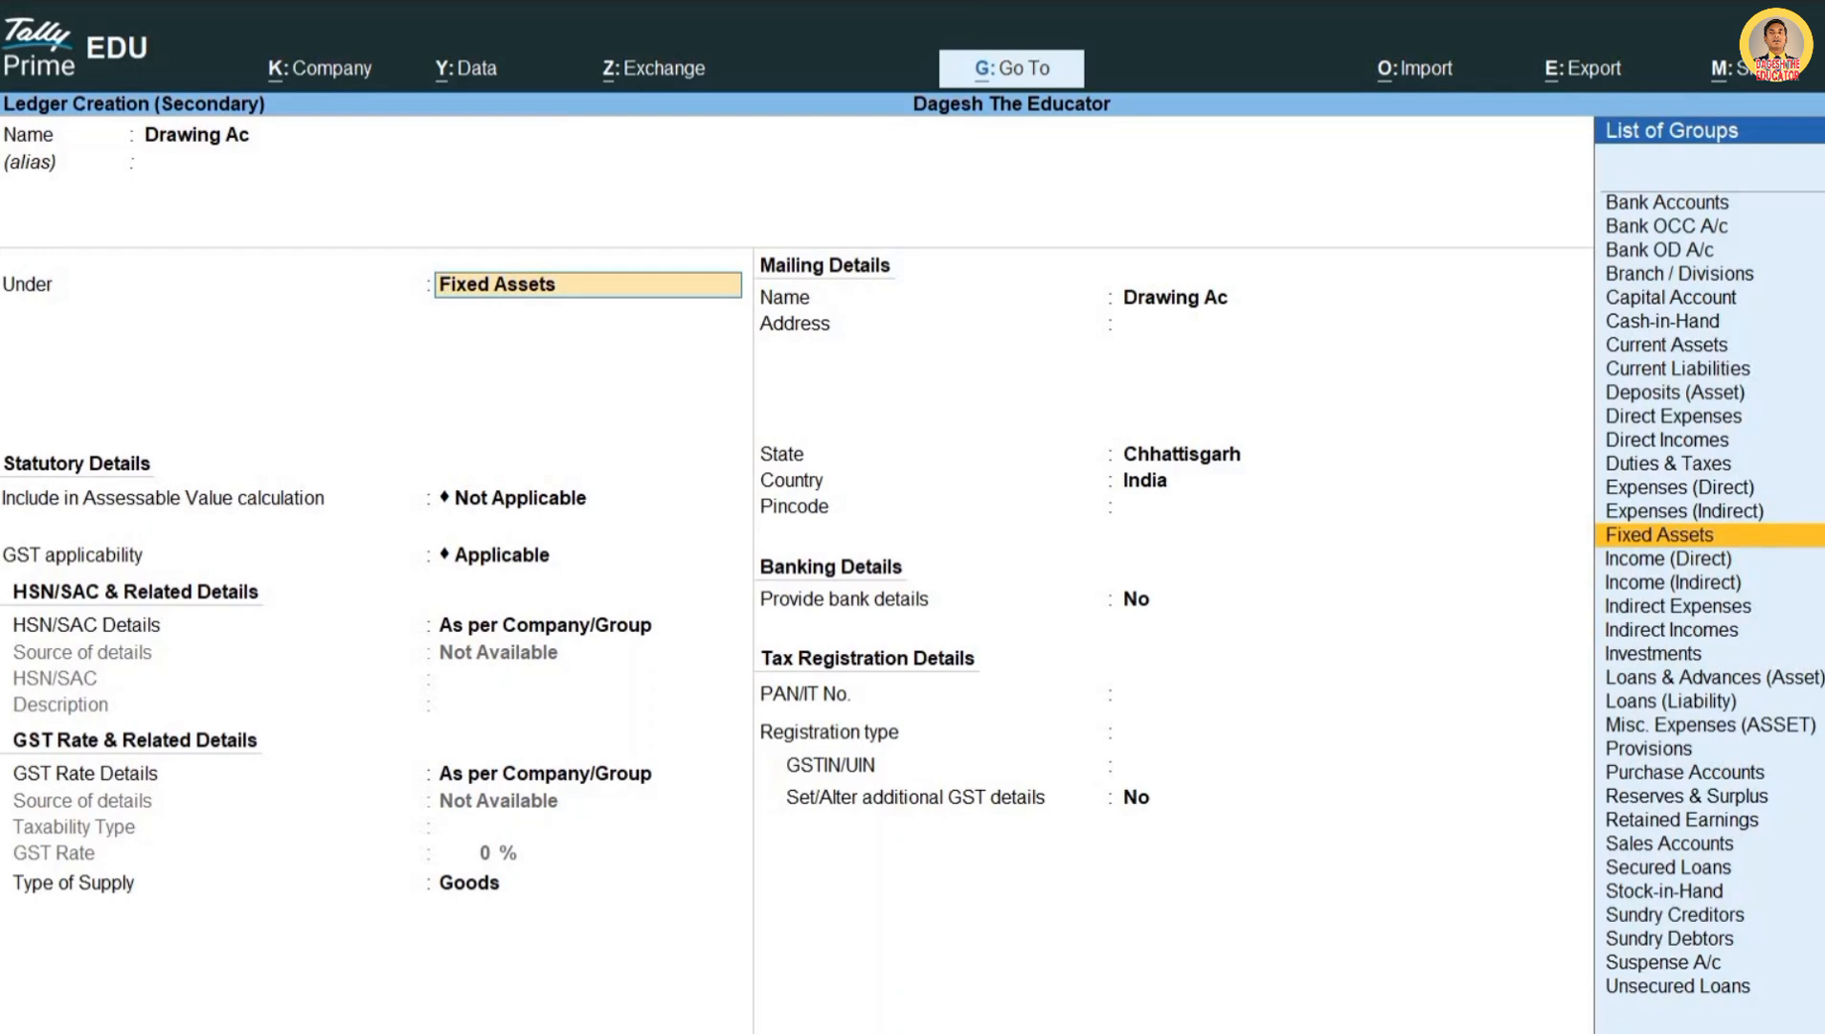
Step: Place the Drawing Ac ledger under Capital Account and save it
{"action": "type", "text": "Ca"}
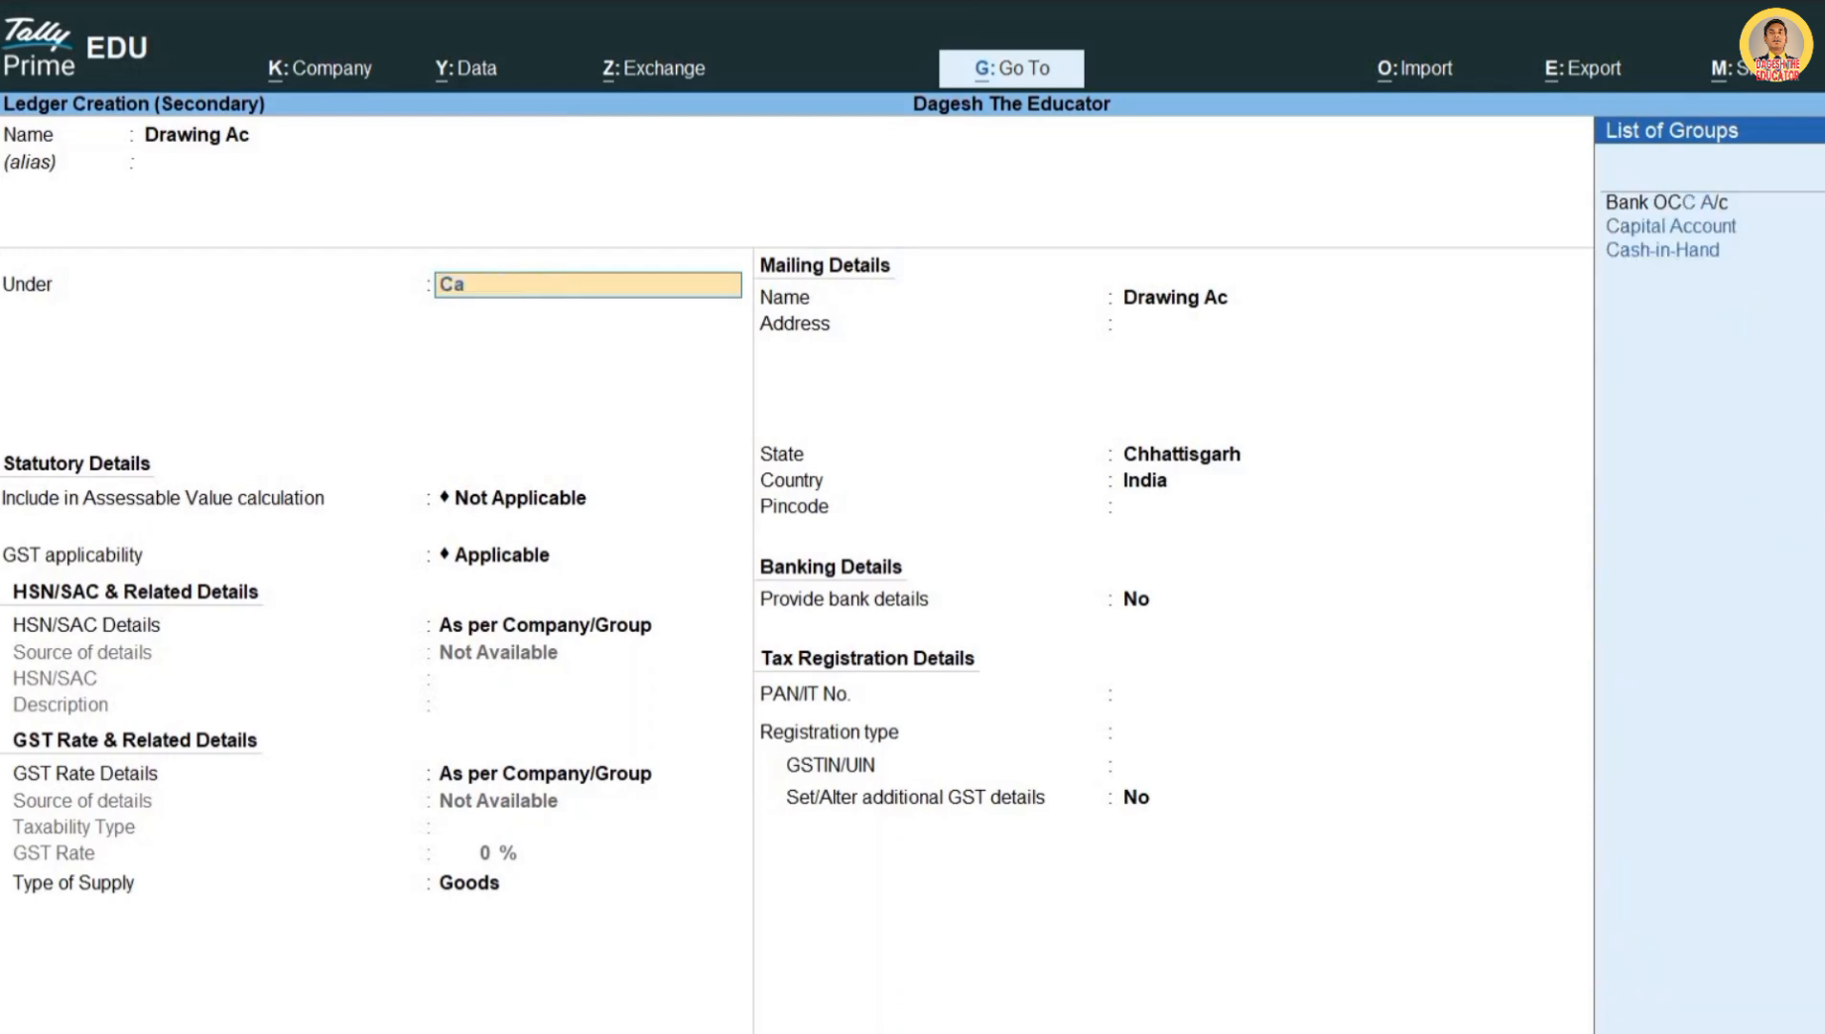
{"action": "type", "text": "pita"}
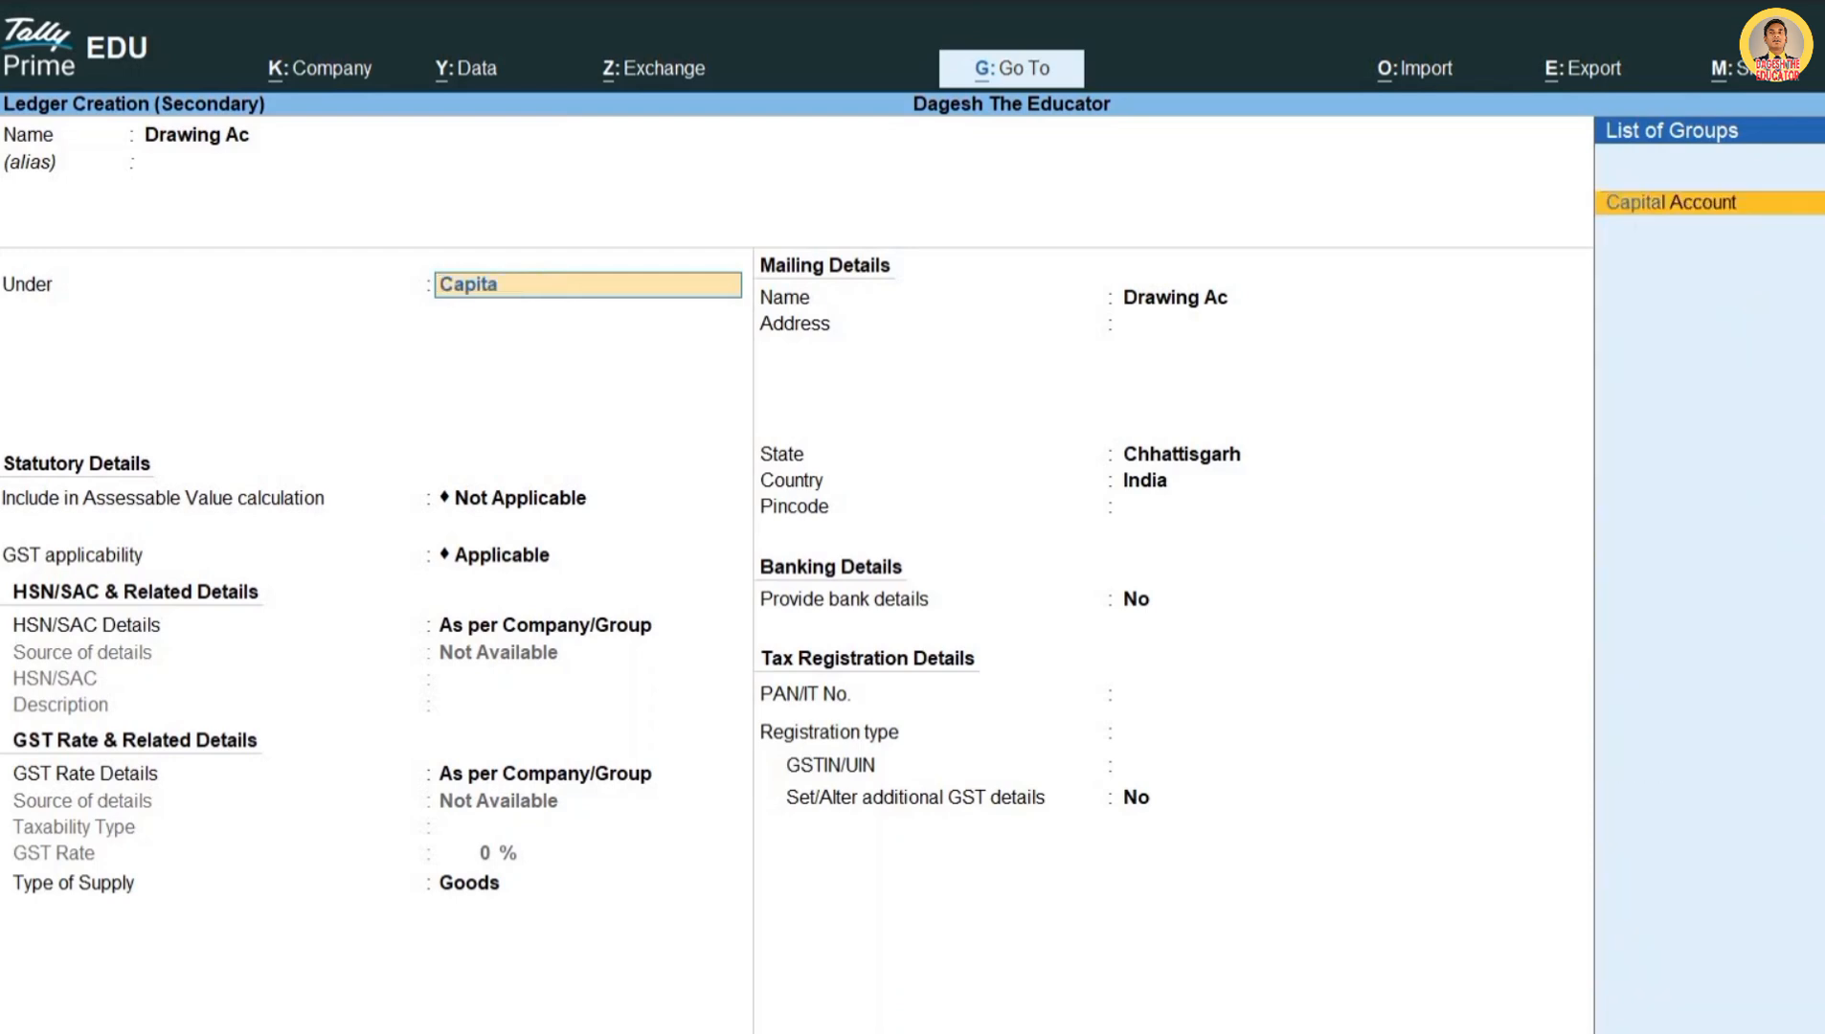
{"action": "type", "text": "l Ac"}
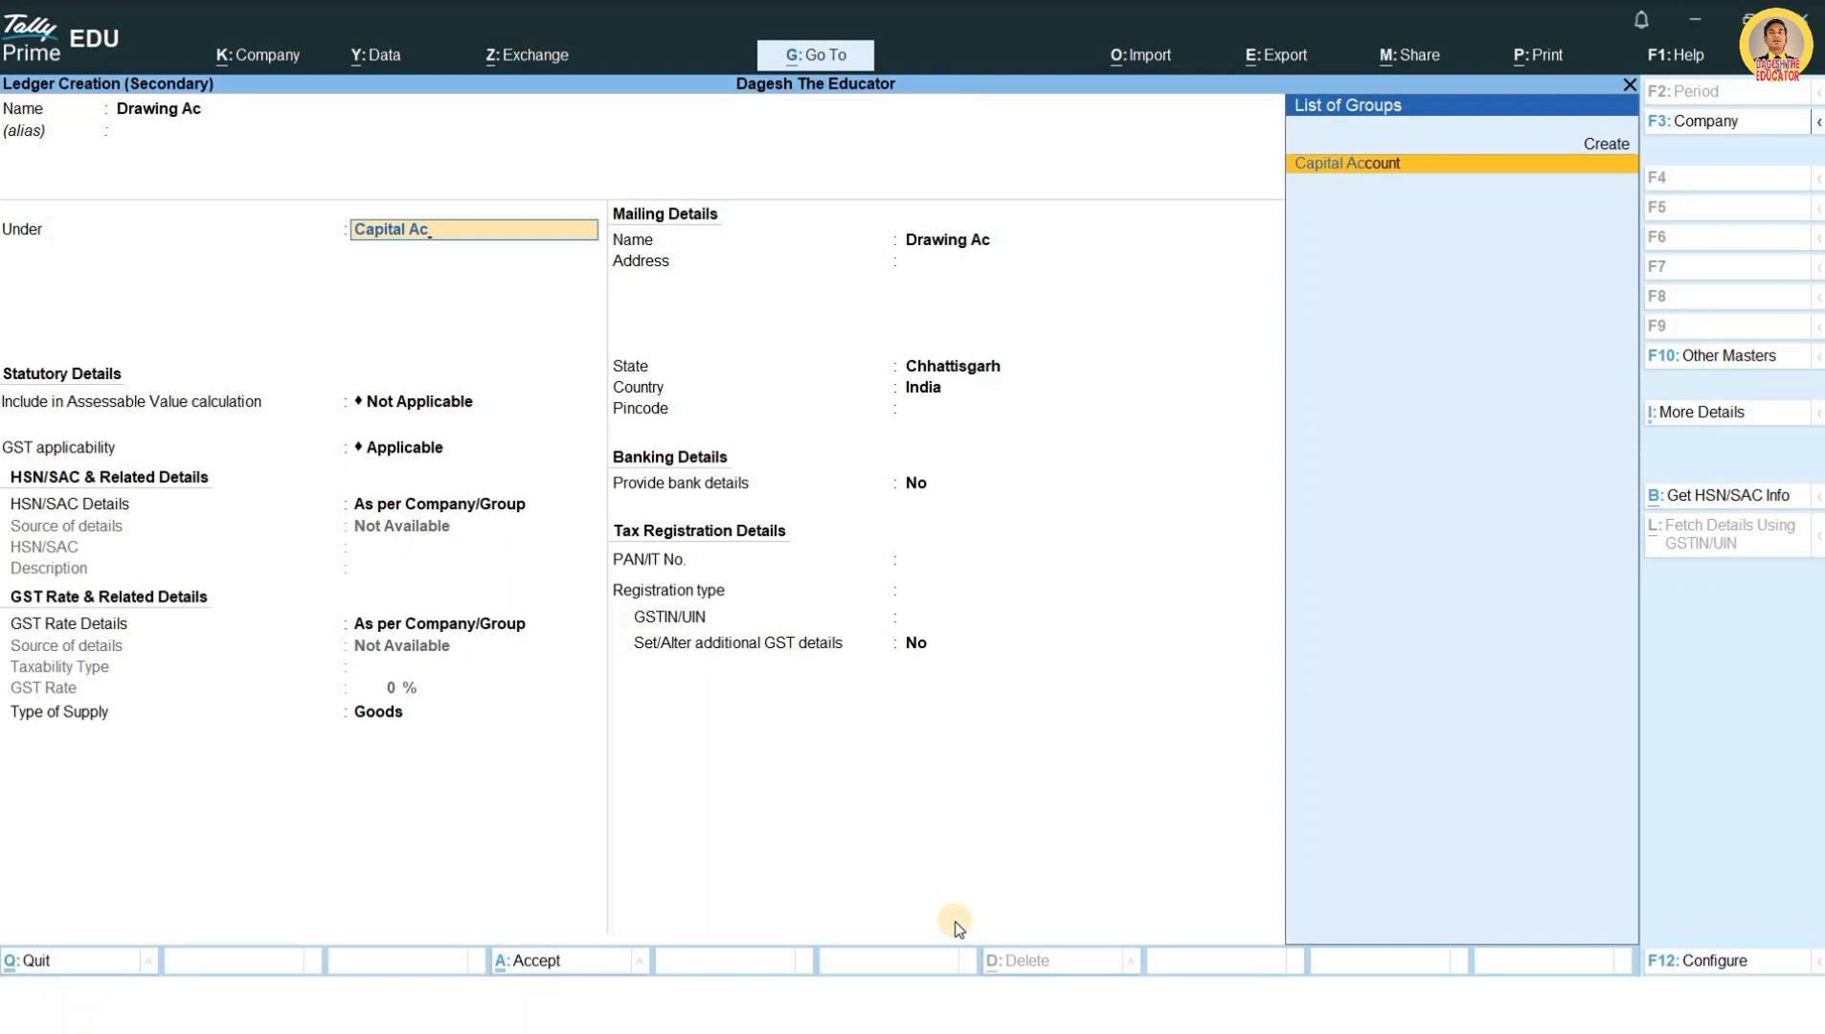
{"action": "key", "text": "Return"}
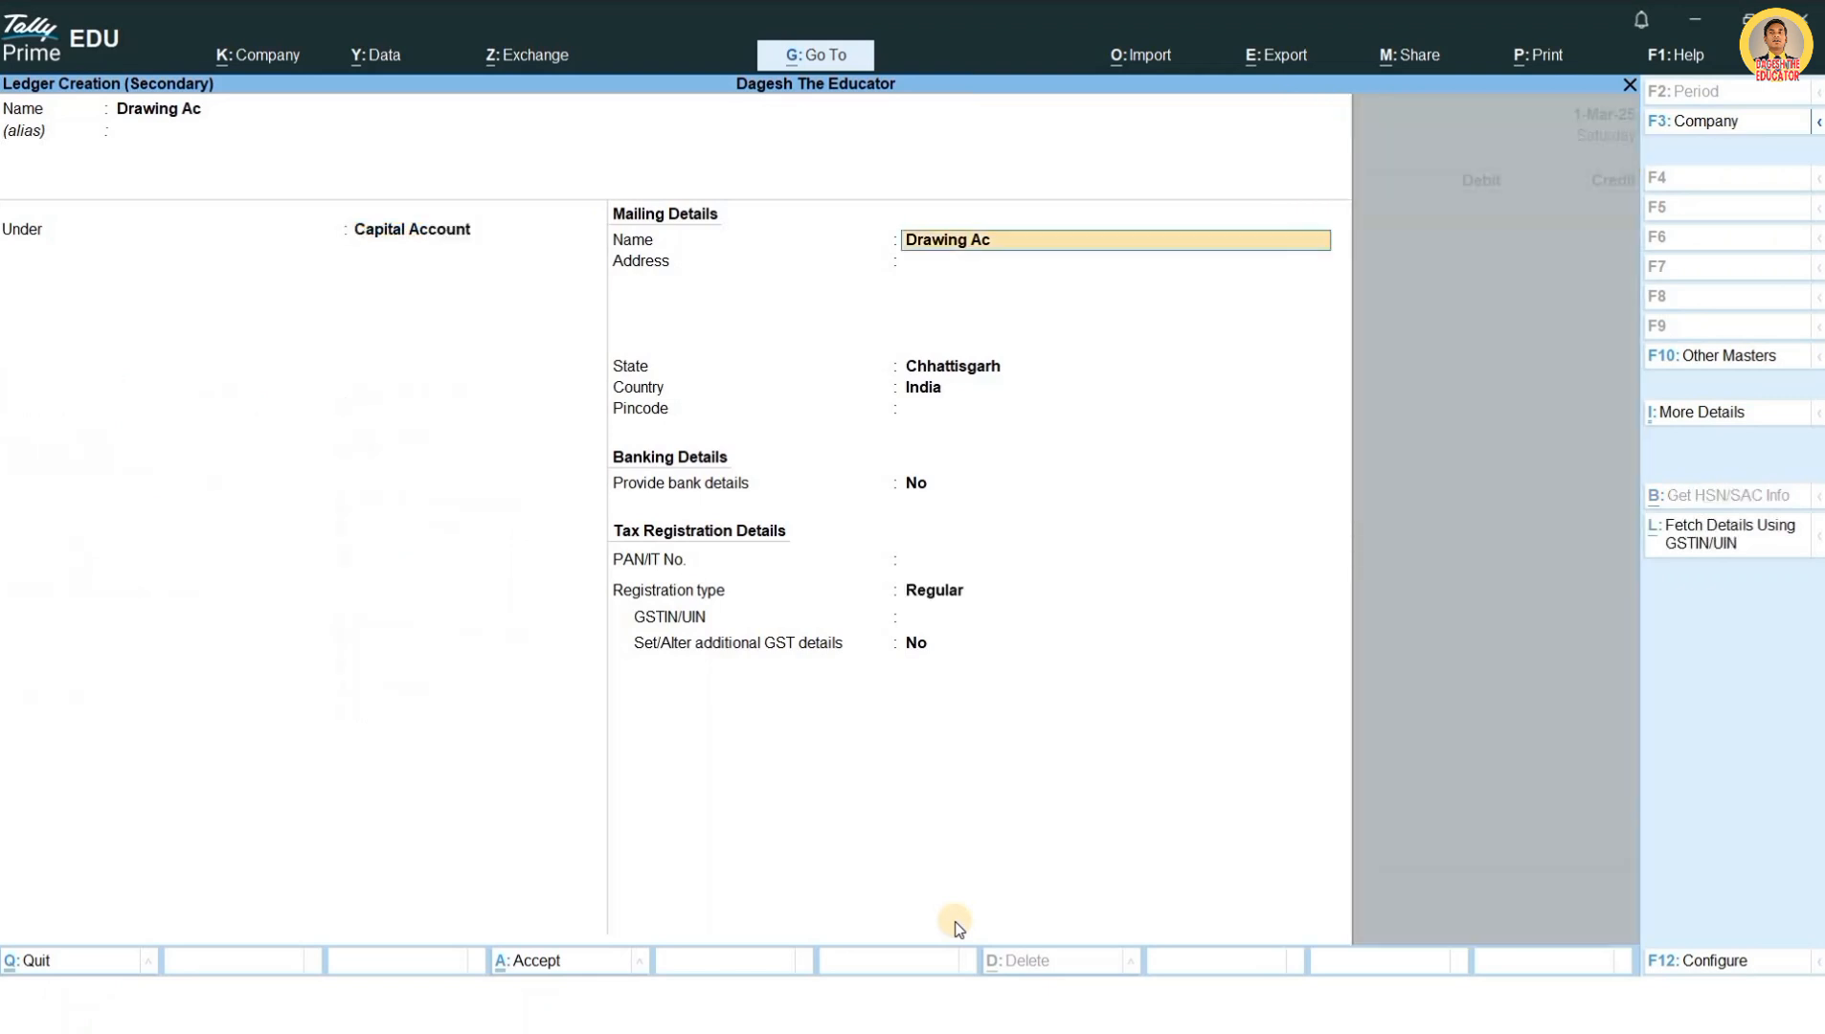
{"action": "key", "text": "ctrl"}
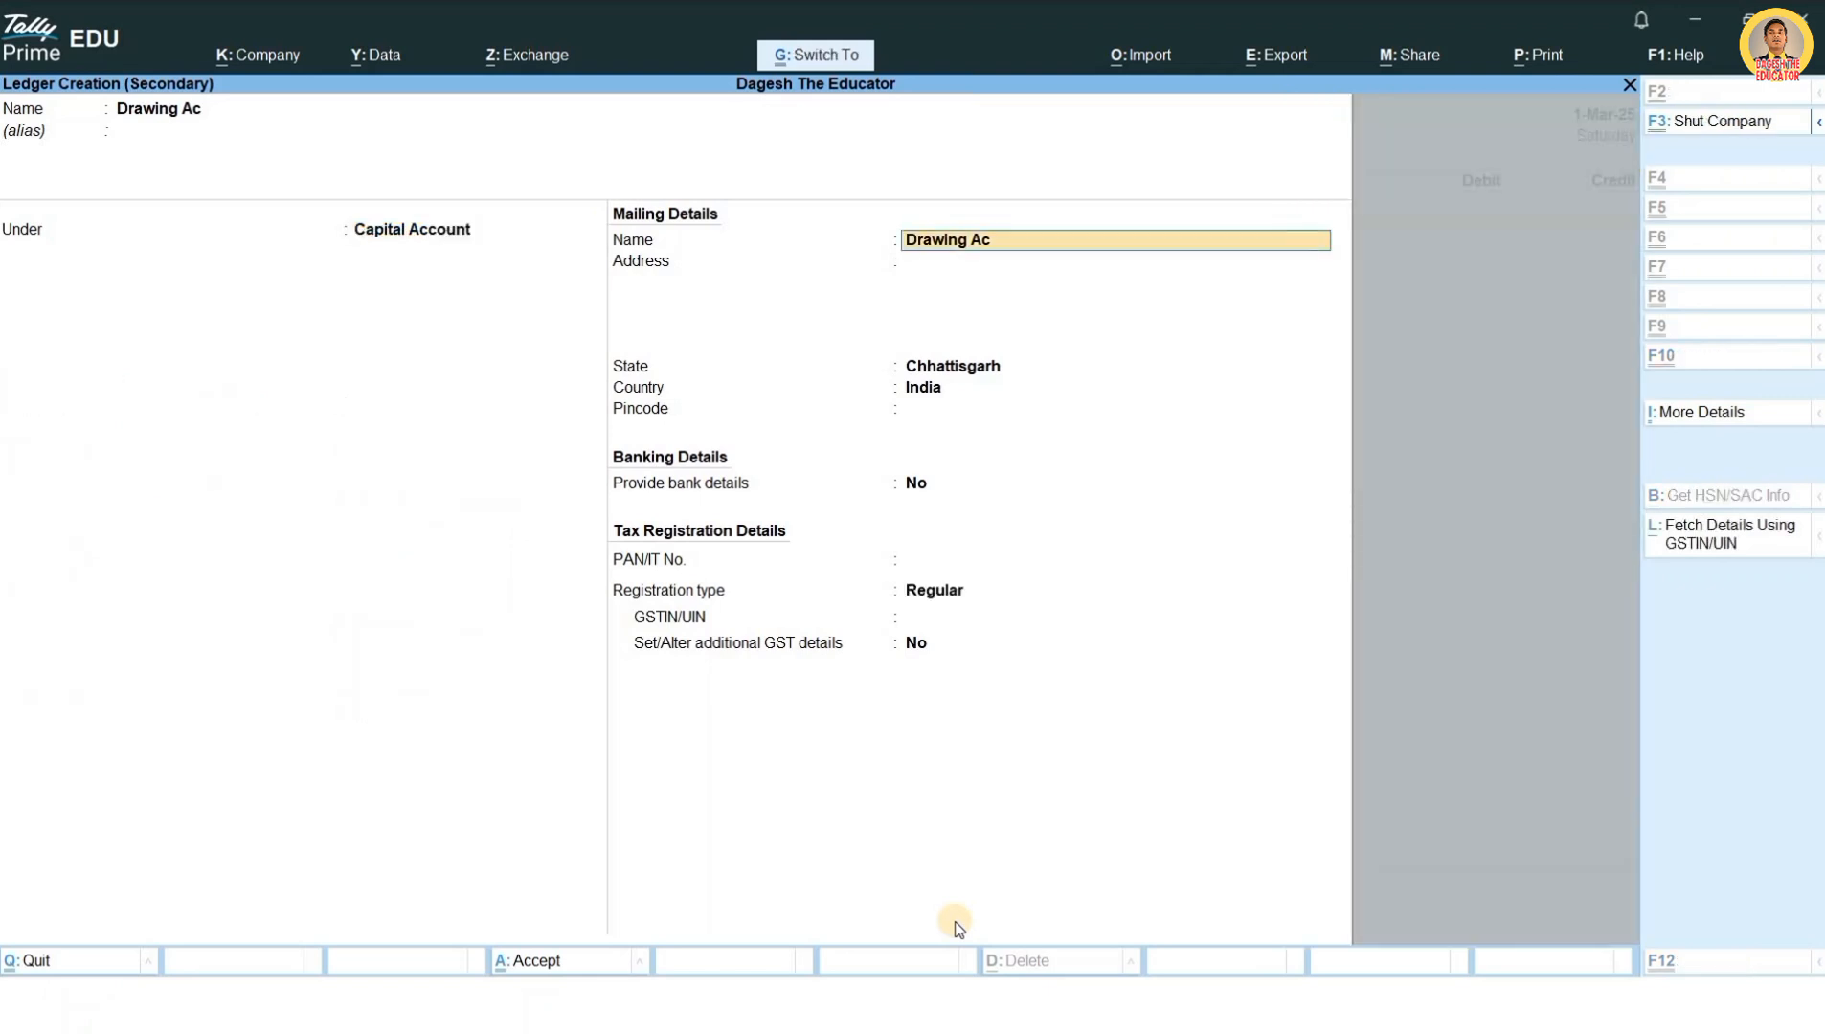
{"action": "key", "text": "ctrl+a"}
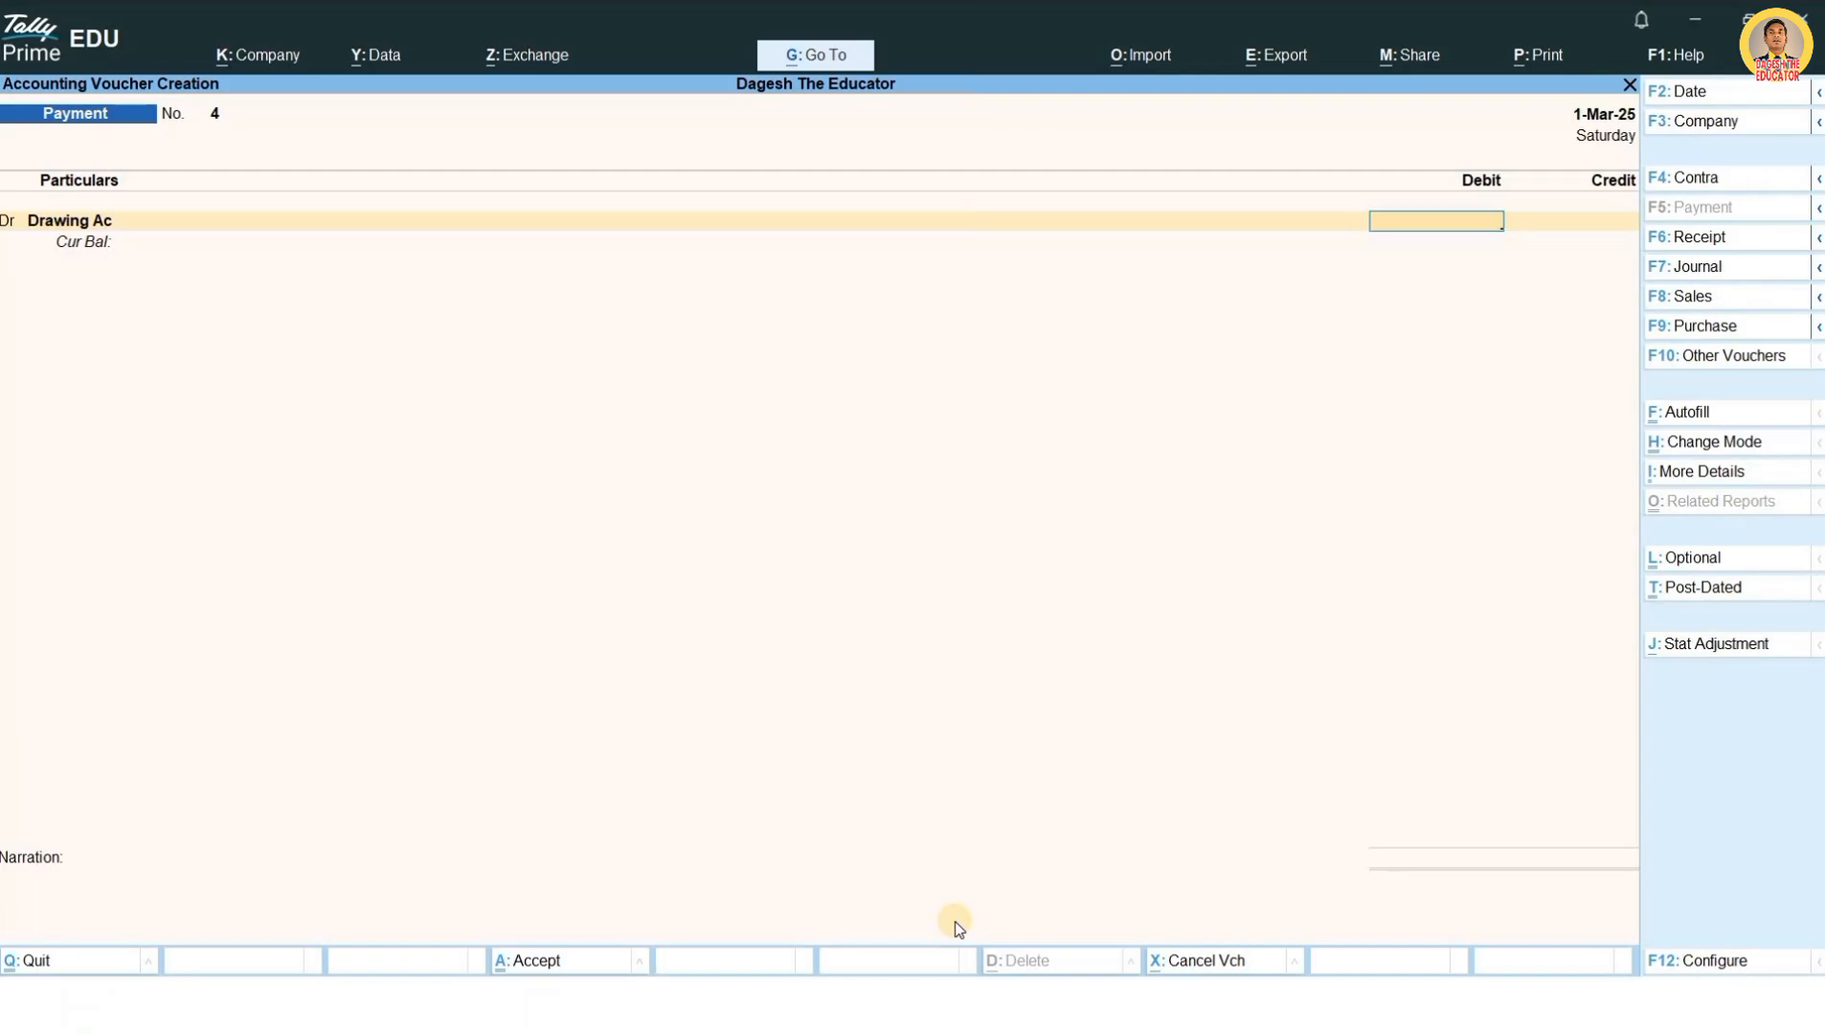
Step: Check the personal-use amount on the exercise slide and debit Drawing Ac with 10000 in the payment voucher
{"action": "key", "text": "alt+Tab"}
{"action": "key", "text": "alt+Tab"}
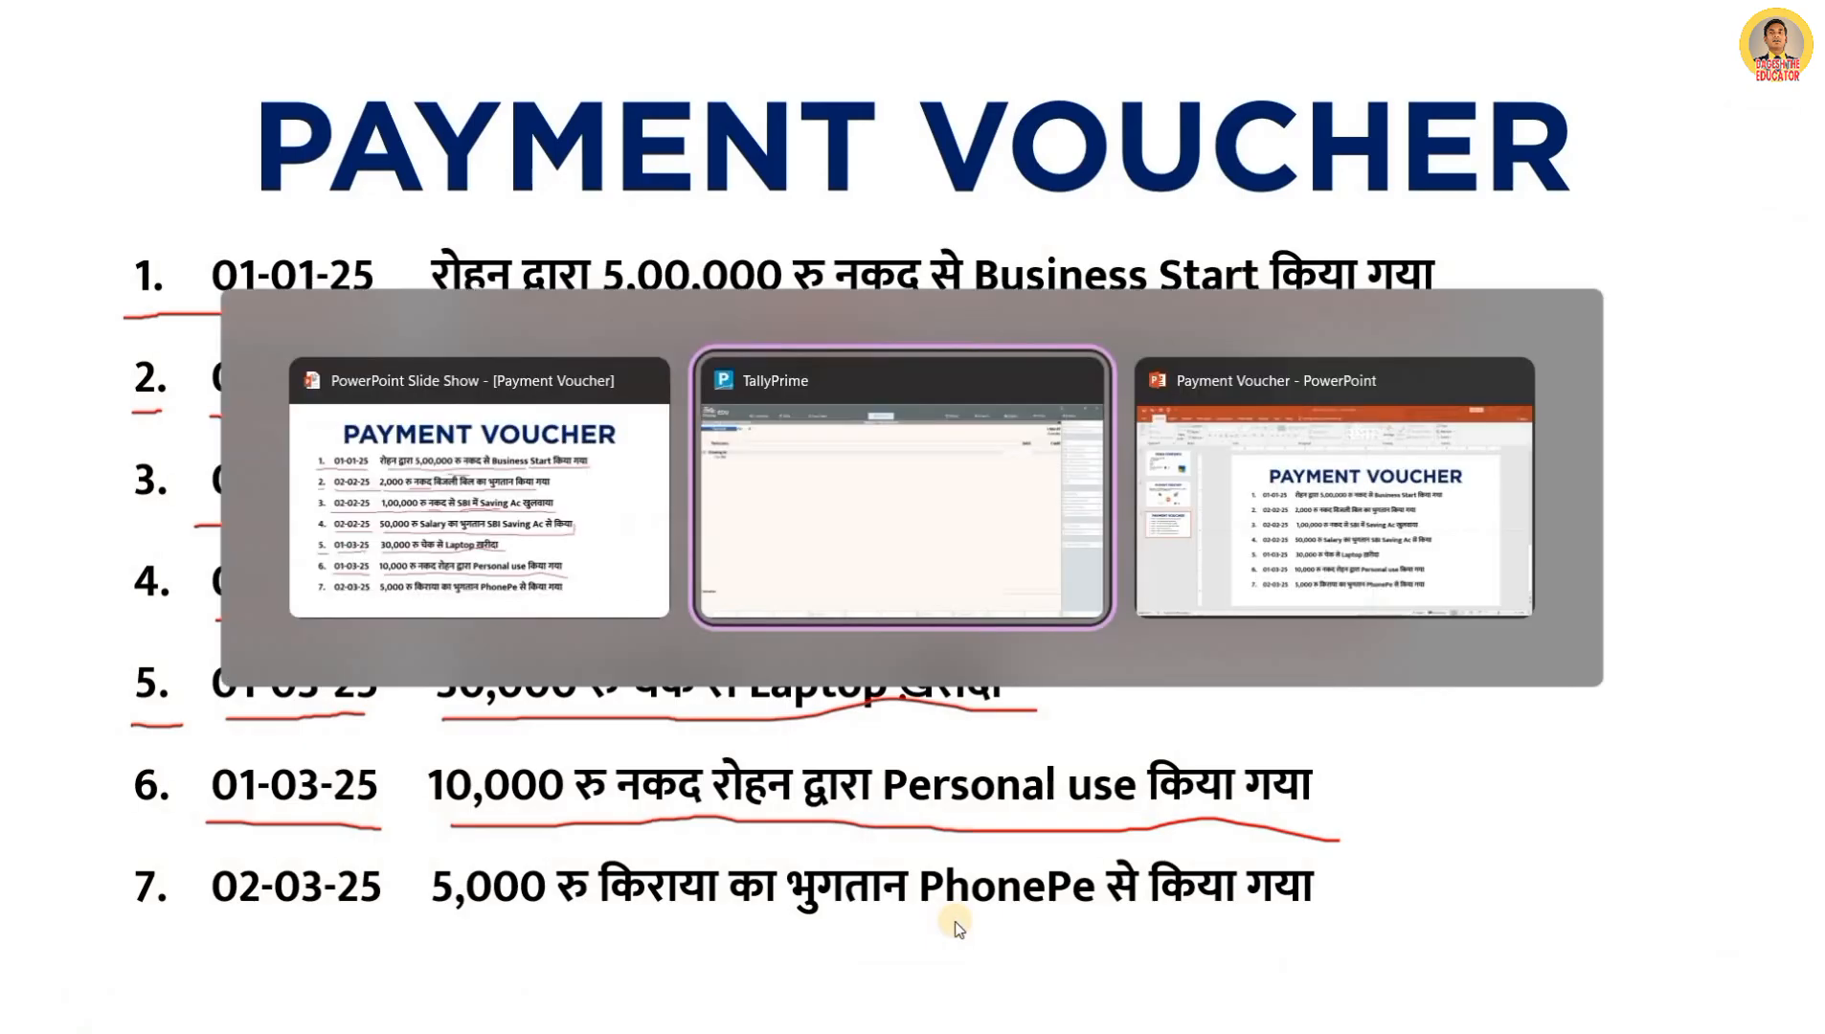
{"action": "type", "text": "10"}
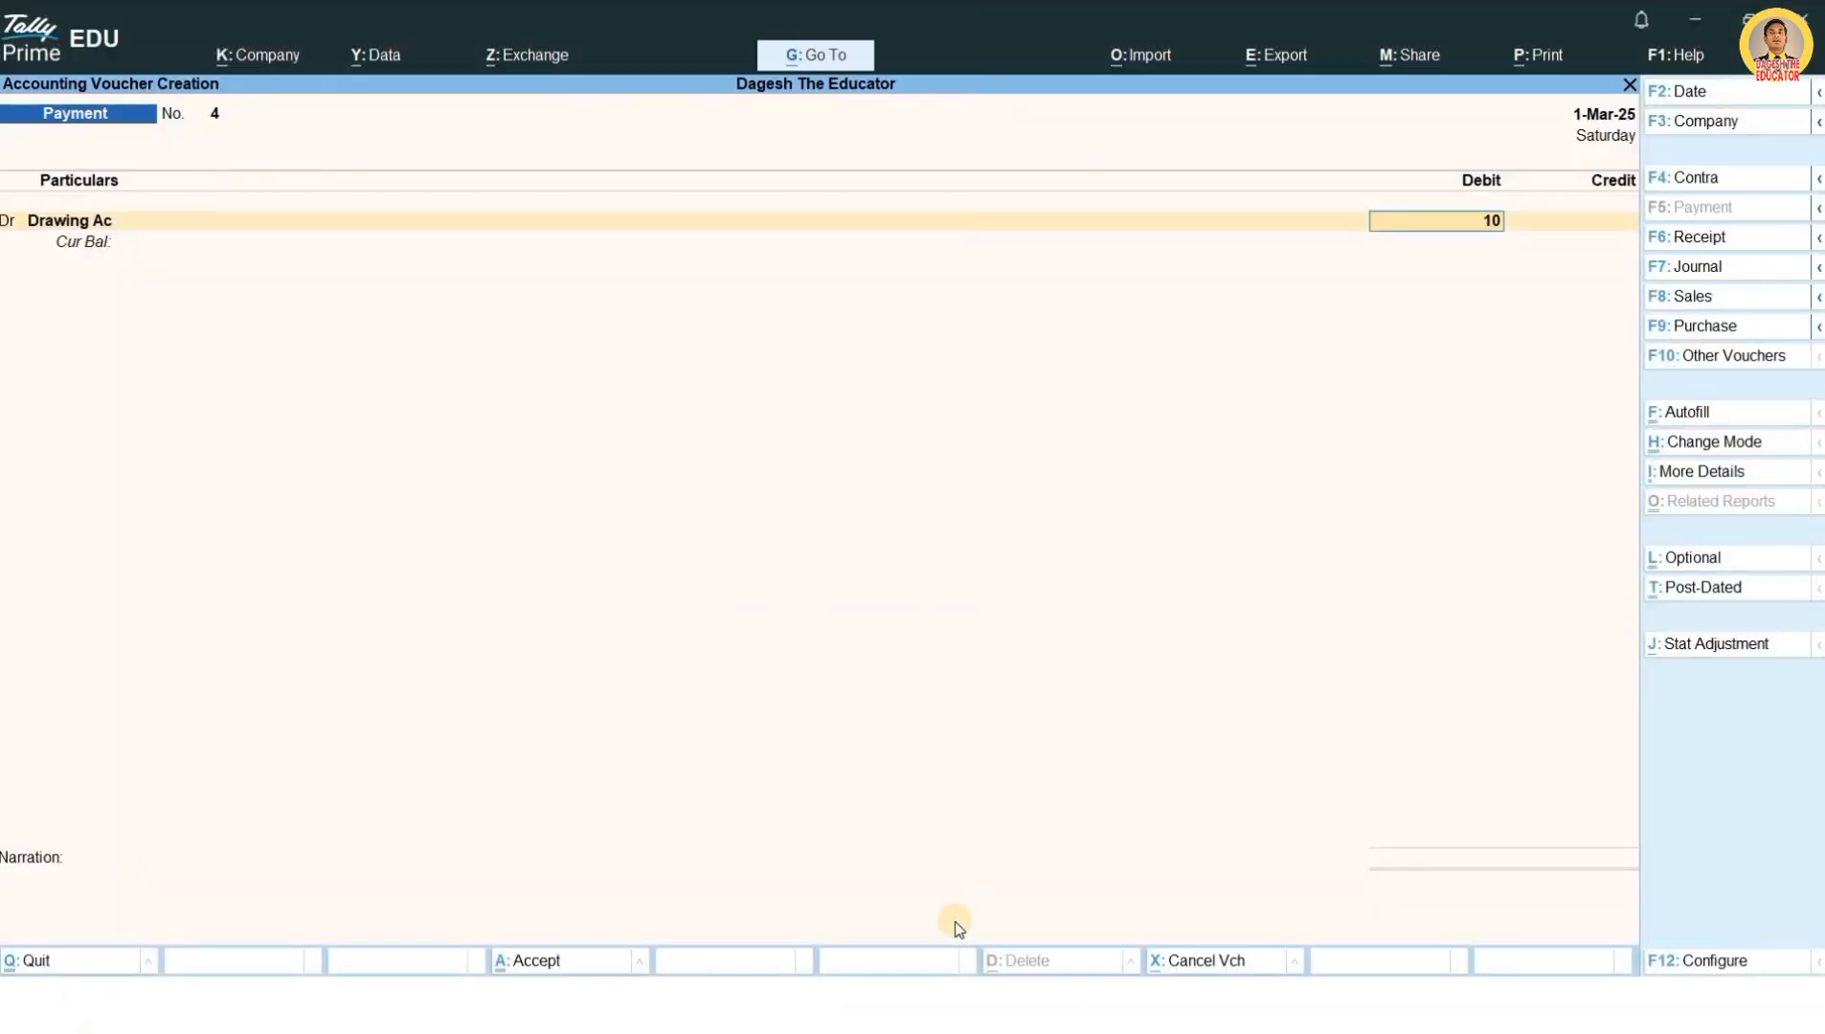
{"action": "type", "text": "000"}
{"action": "key", "text": "Return"}
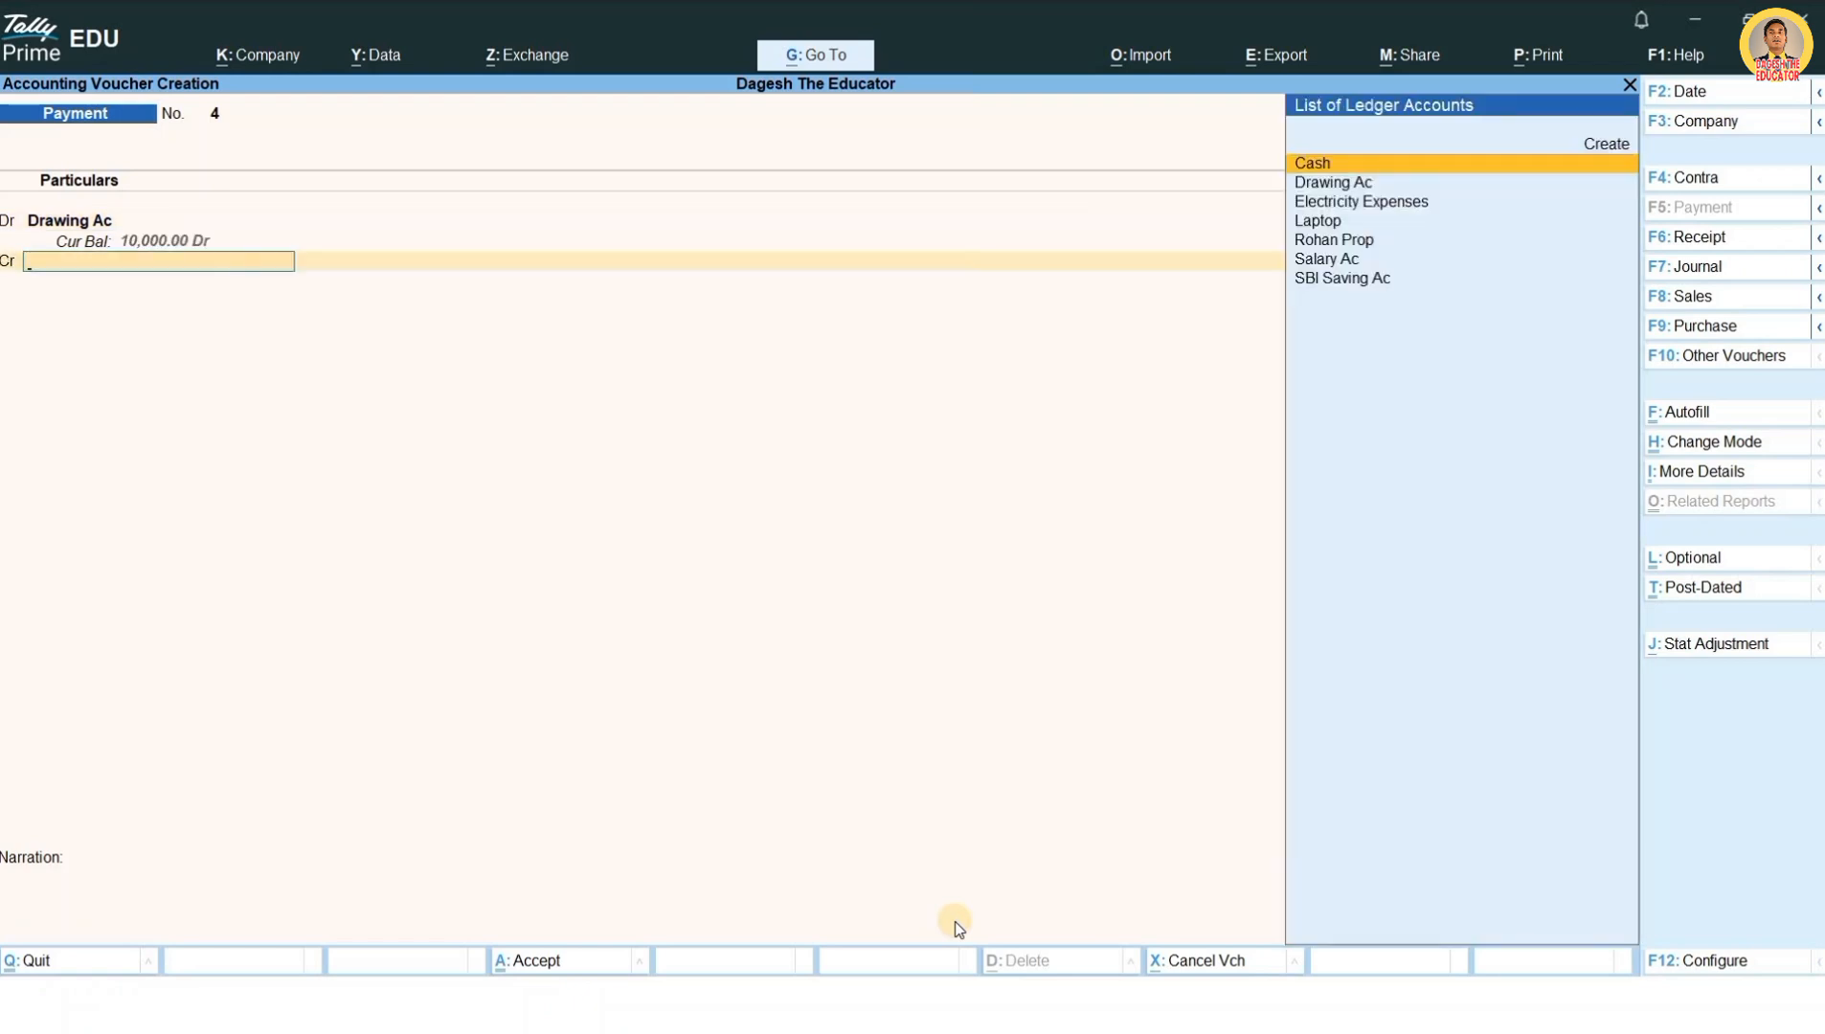
Step: Credit the Cash ledger with 10,000, leave the narration empty and save the drawings payment voucher
{"action": "type", "text": "Cash"}
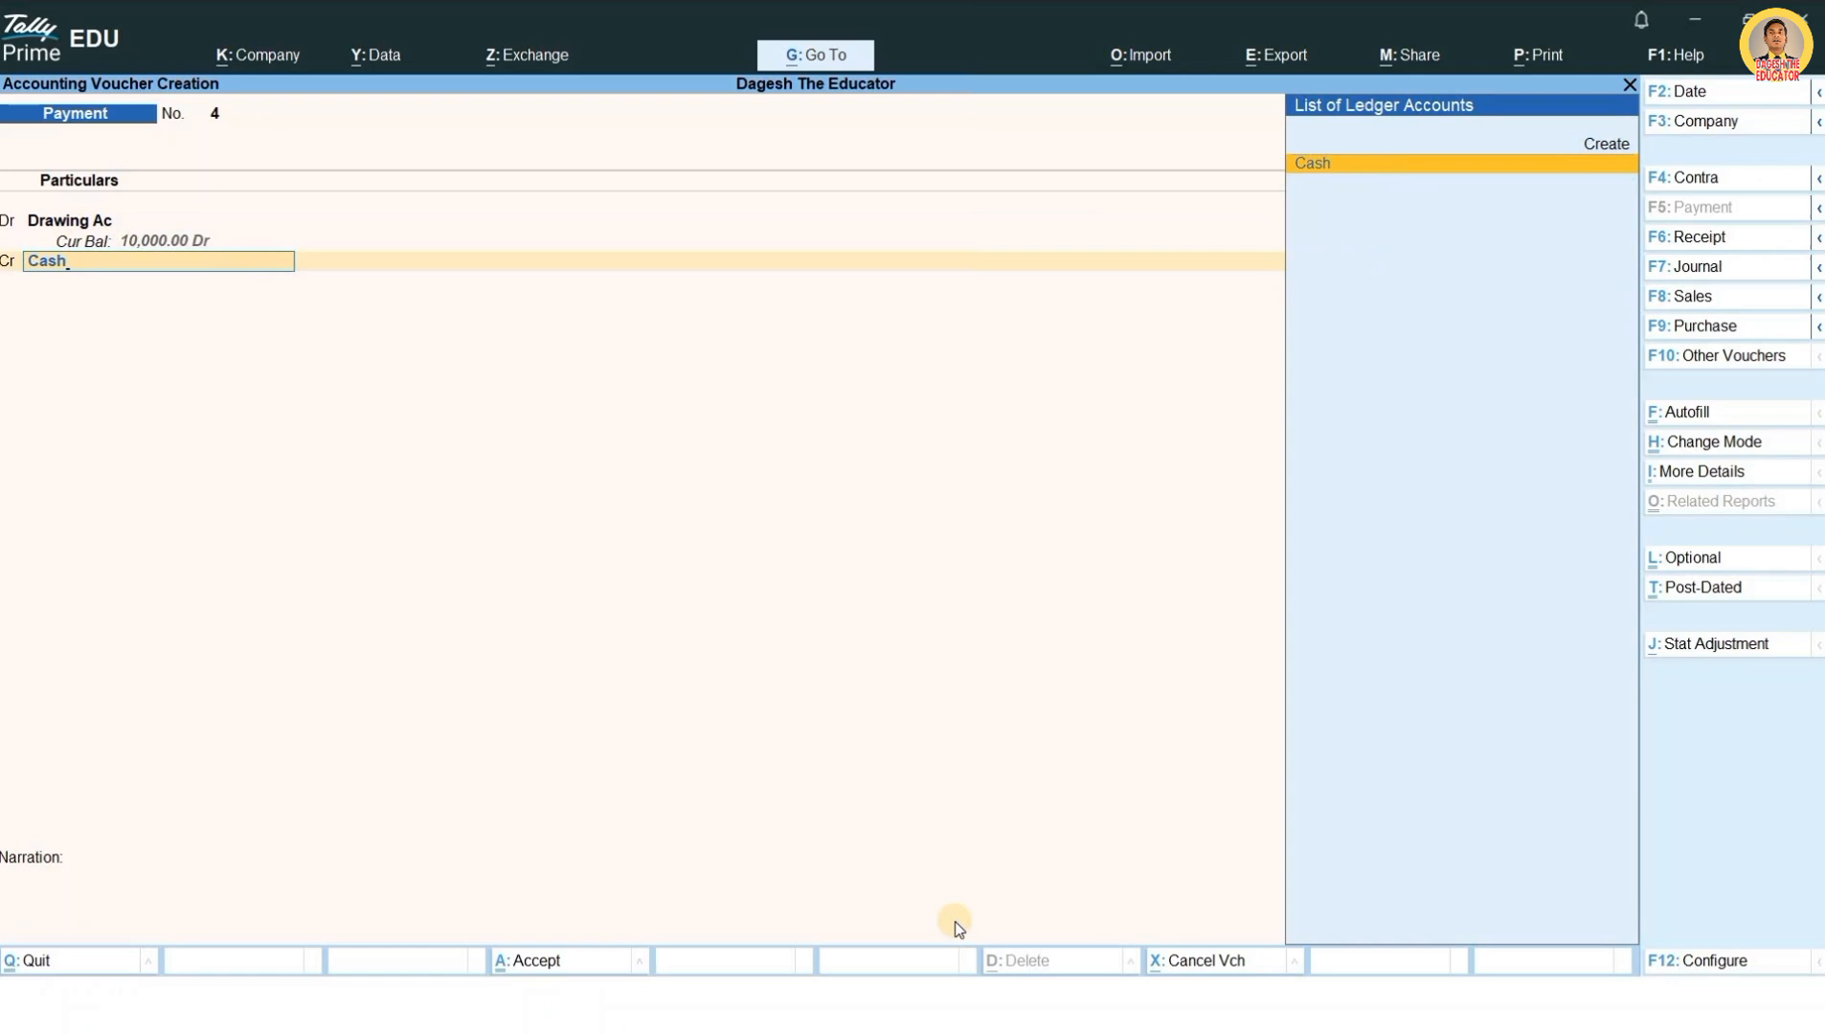
{"action": "key", "text": "Return"}
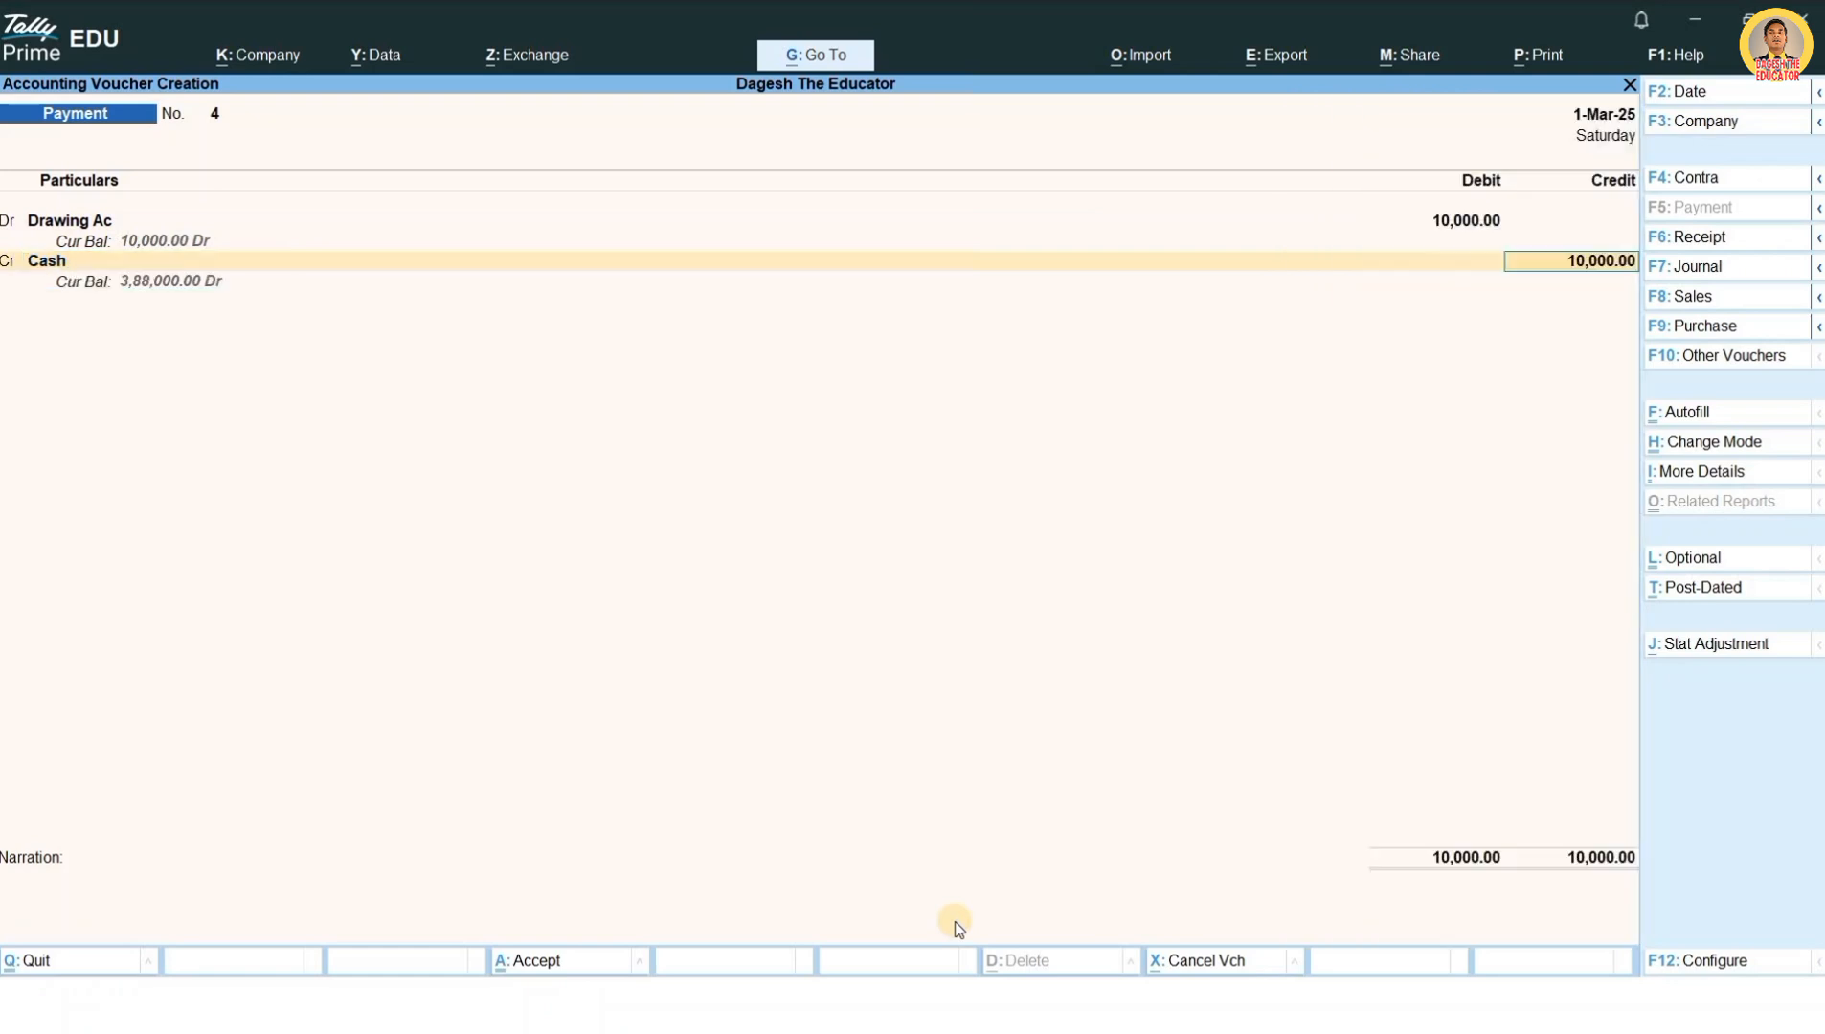
{"action": "key", "text": "Return"}
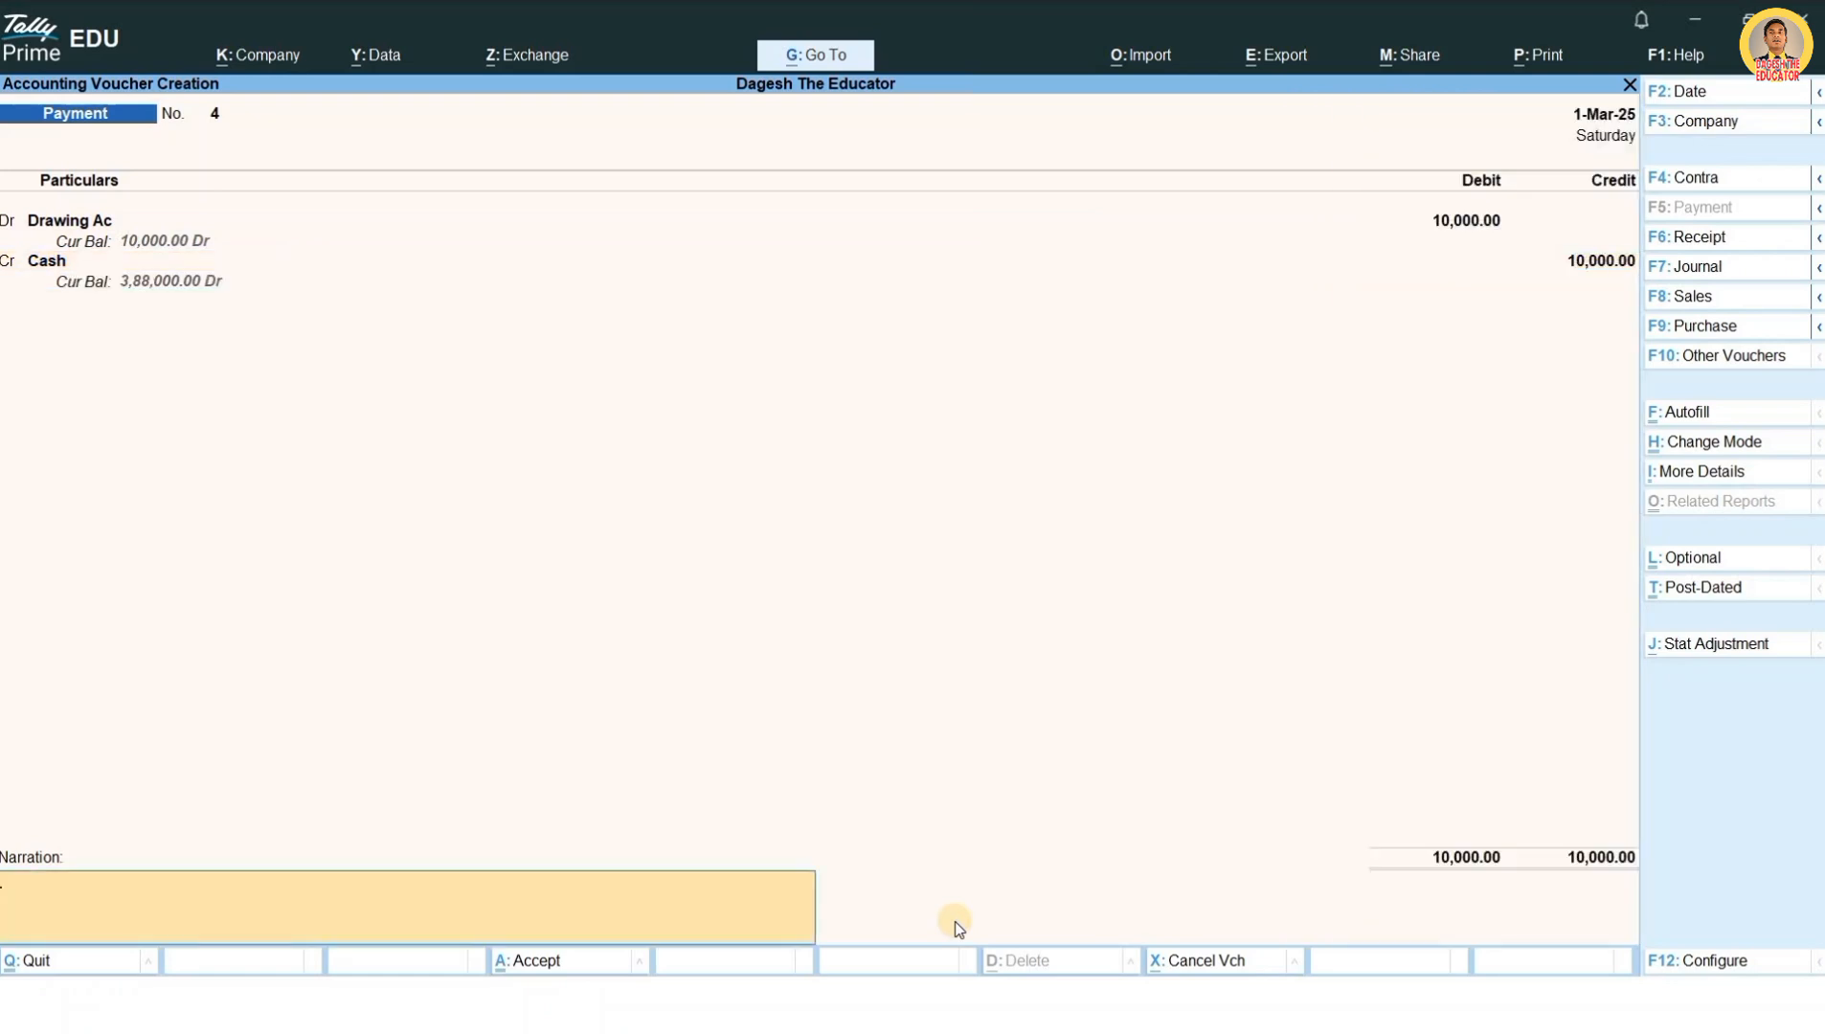
{"action": "key", "text": "Return"}
{"action": "key", "text": "Return"}
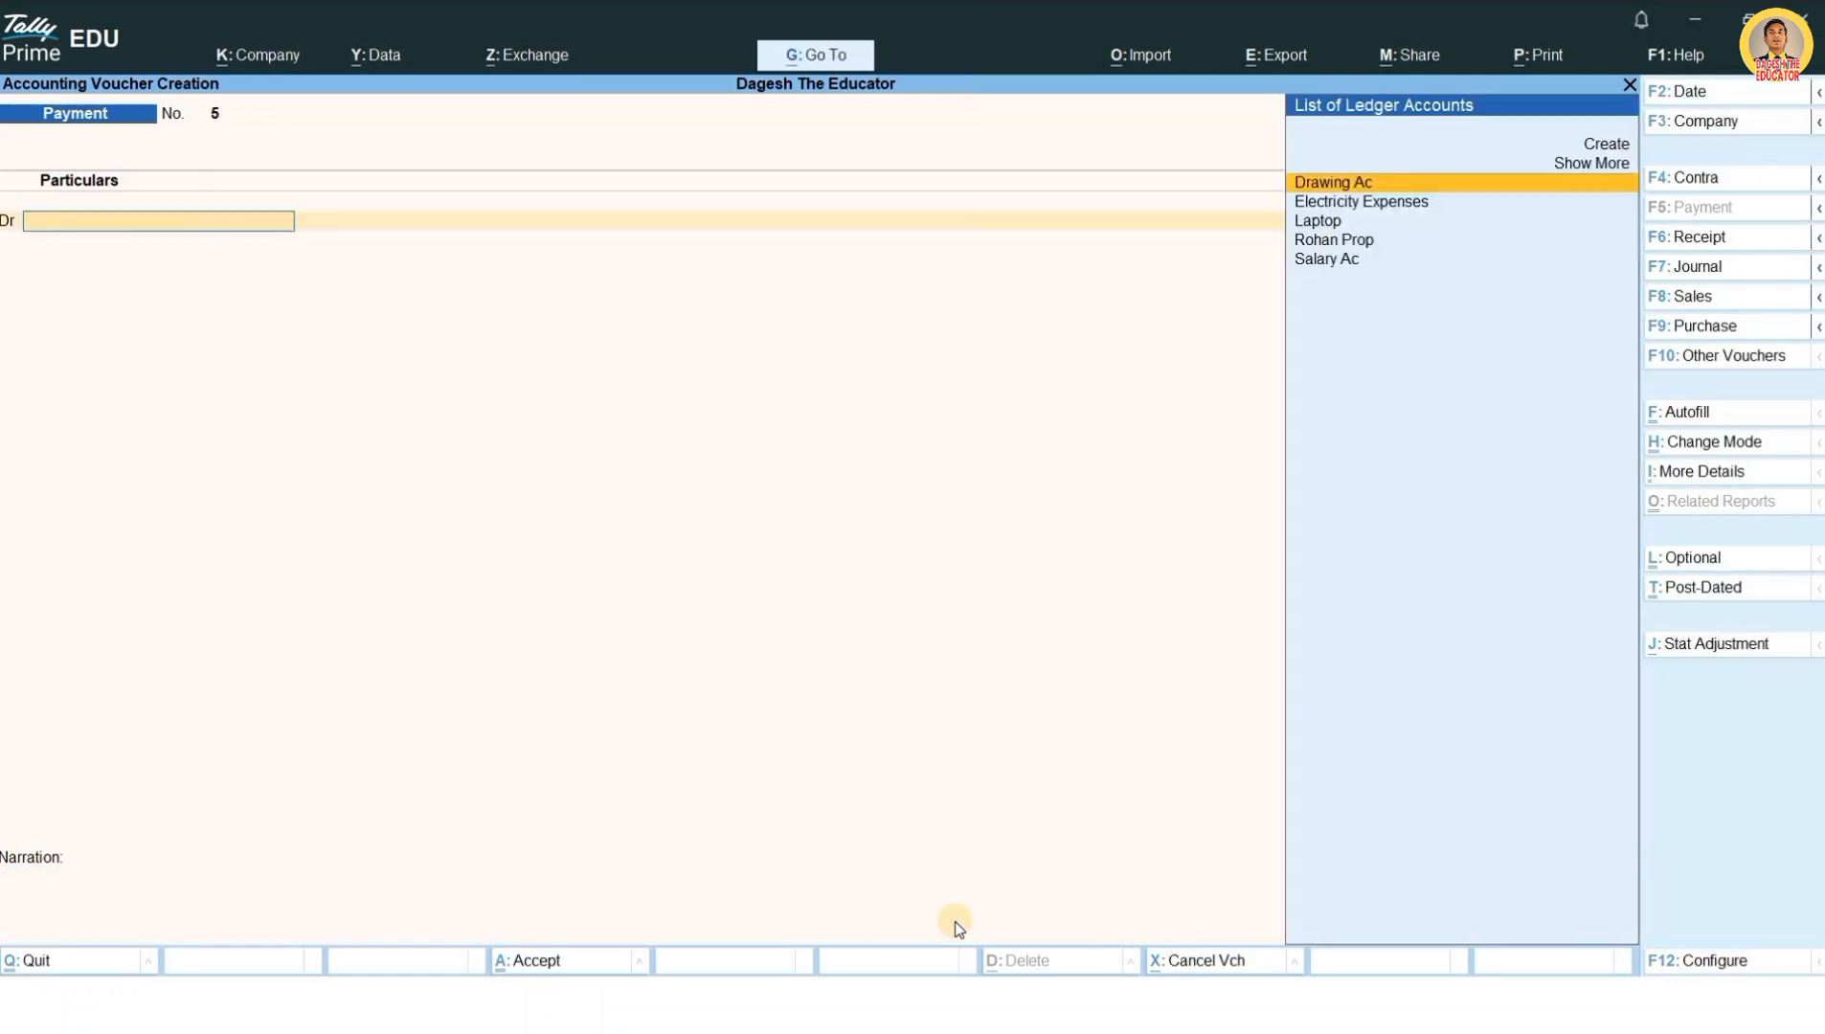
Step: Quit voucher entry and reopen the Balance Sheet with its detailed breakdown to review the drawings entry
{"action": "key", "text": "Escape"}
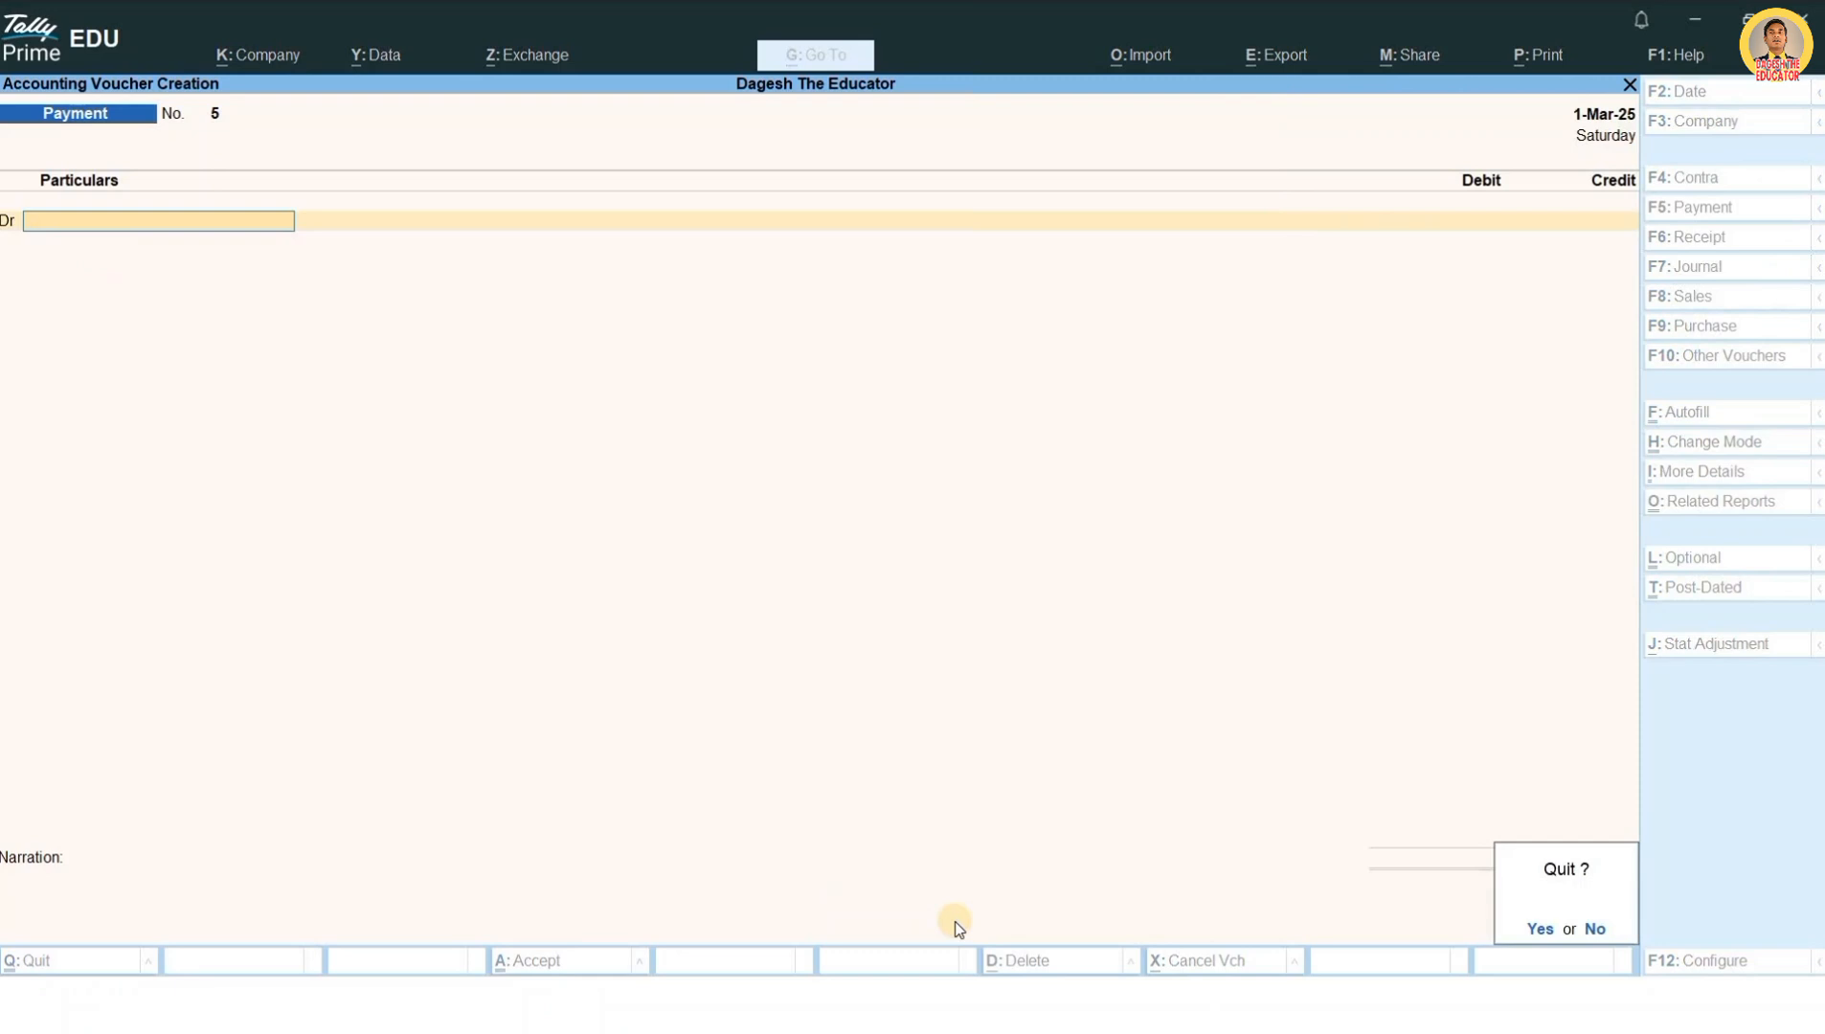
{"action": "key", "text": "Return"}
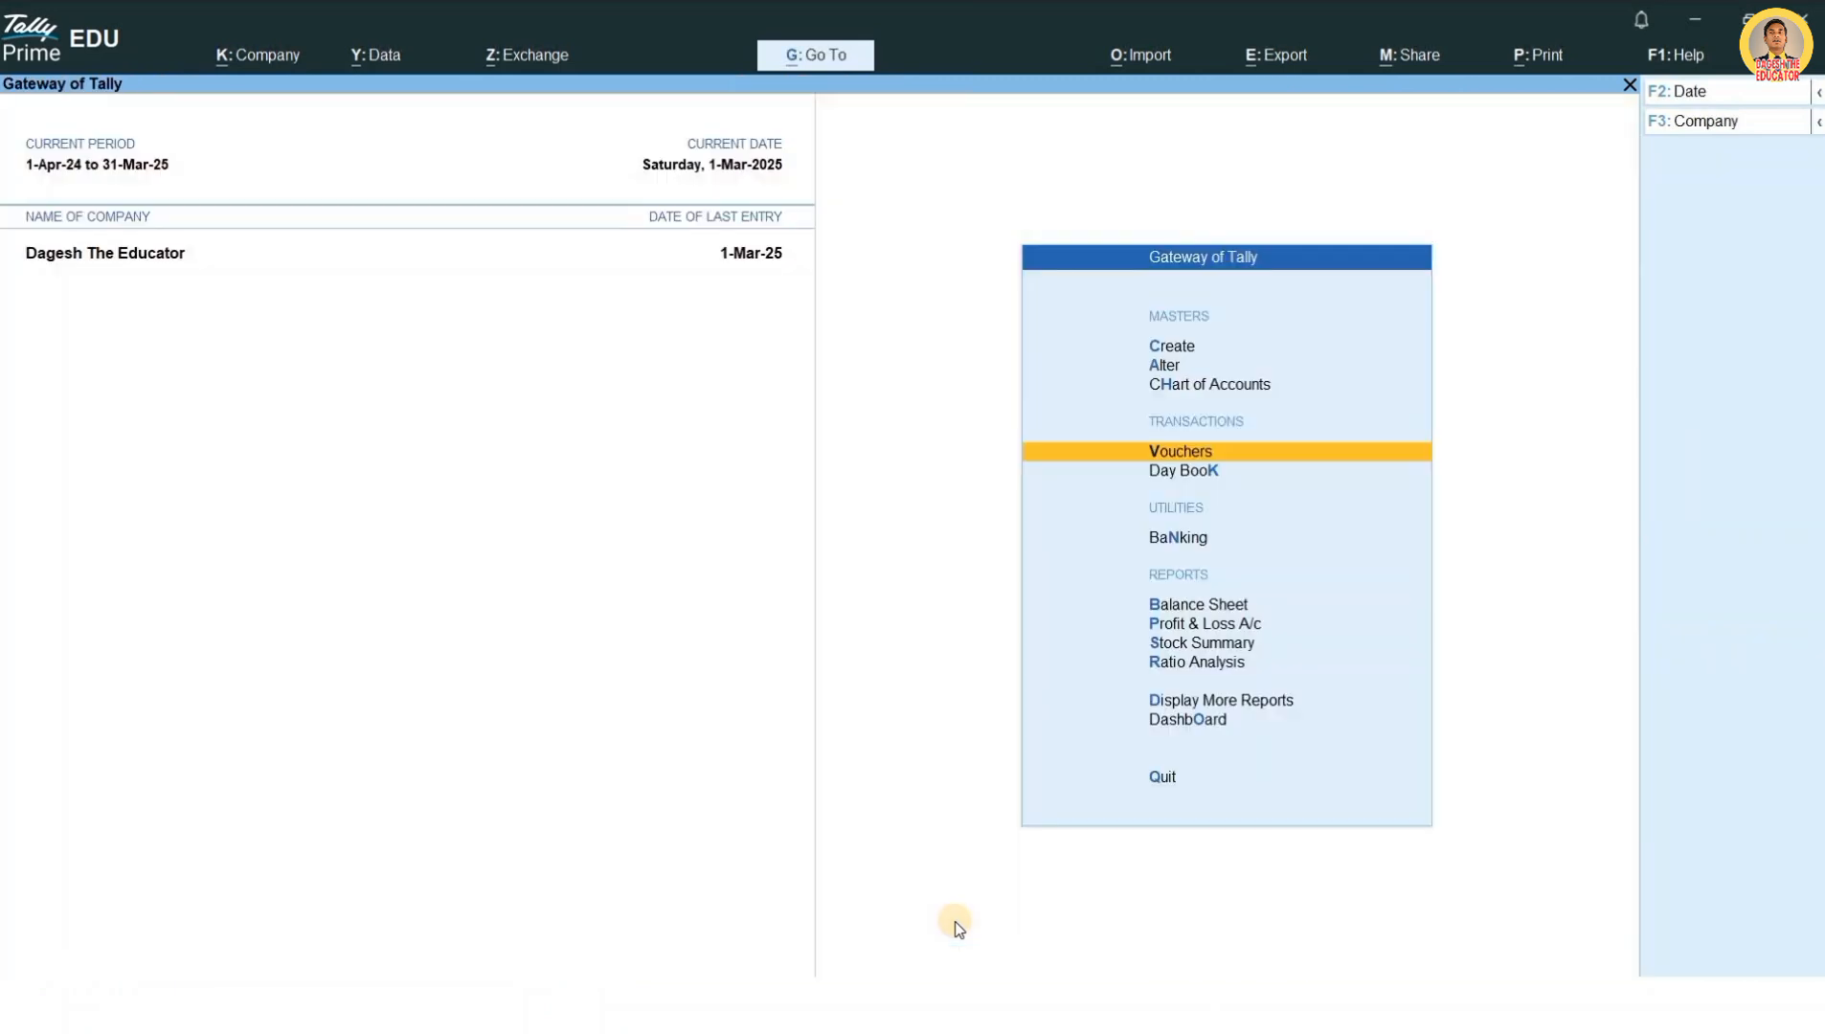
{"action": "key", "text": "Down"}
{"action": "key", "text": "Down"}
{"action": "key", "text": "Down"}
{"action": "key", "text": "Return"}
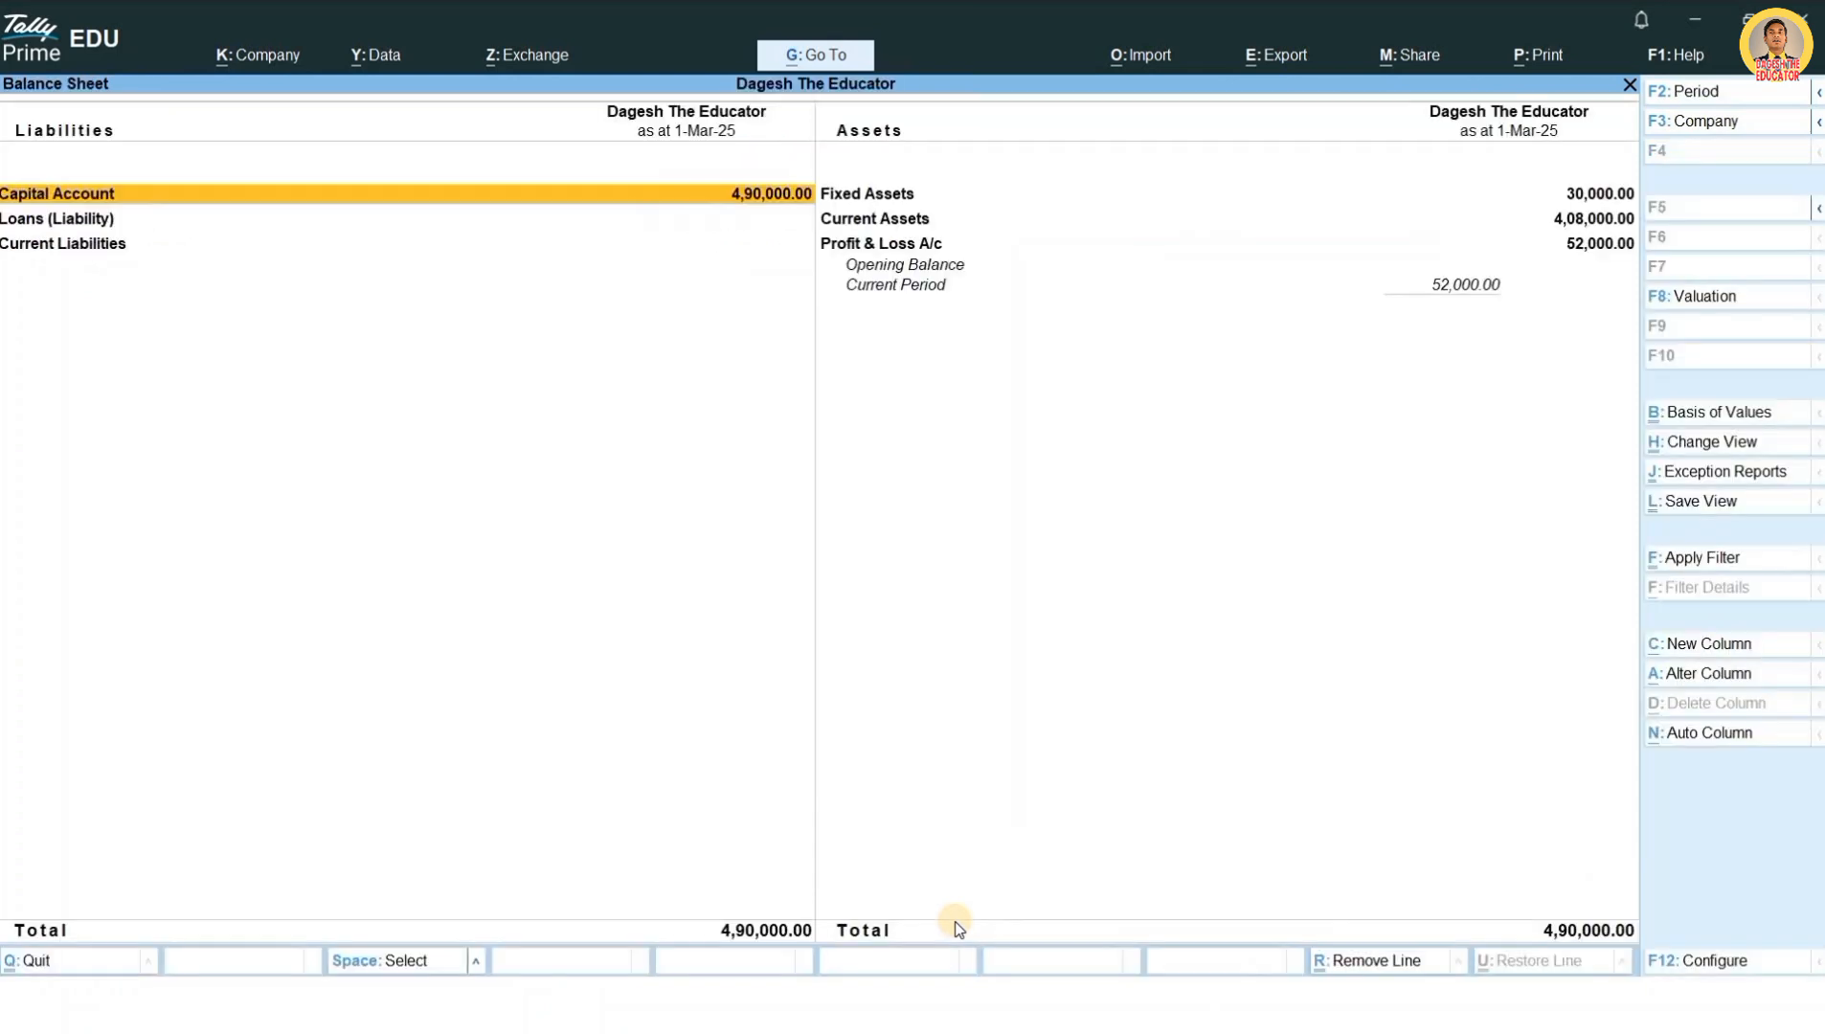
{"action": "key", "text": "alt+F5"}
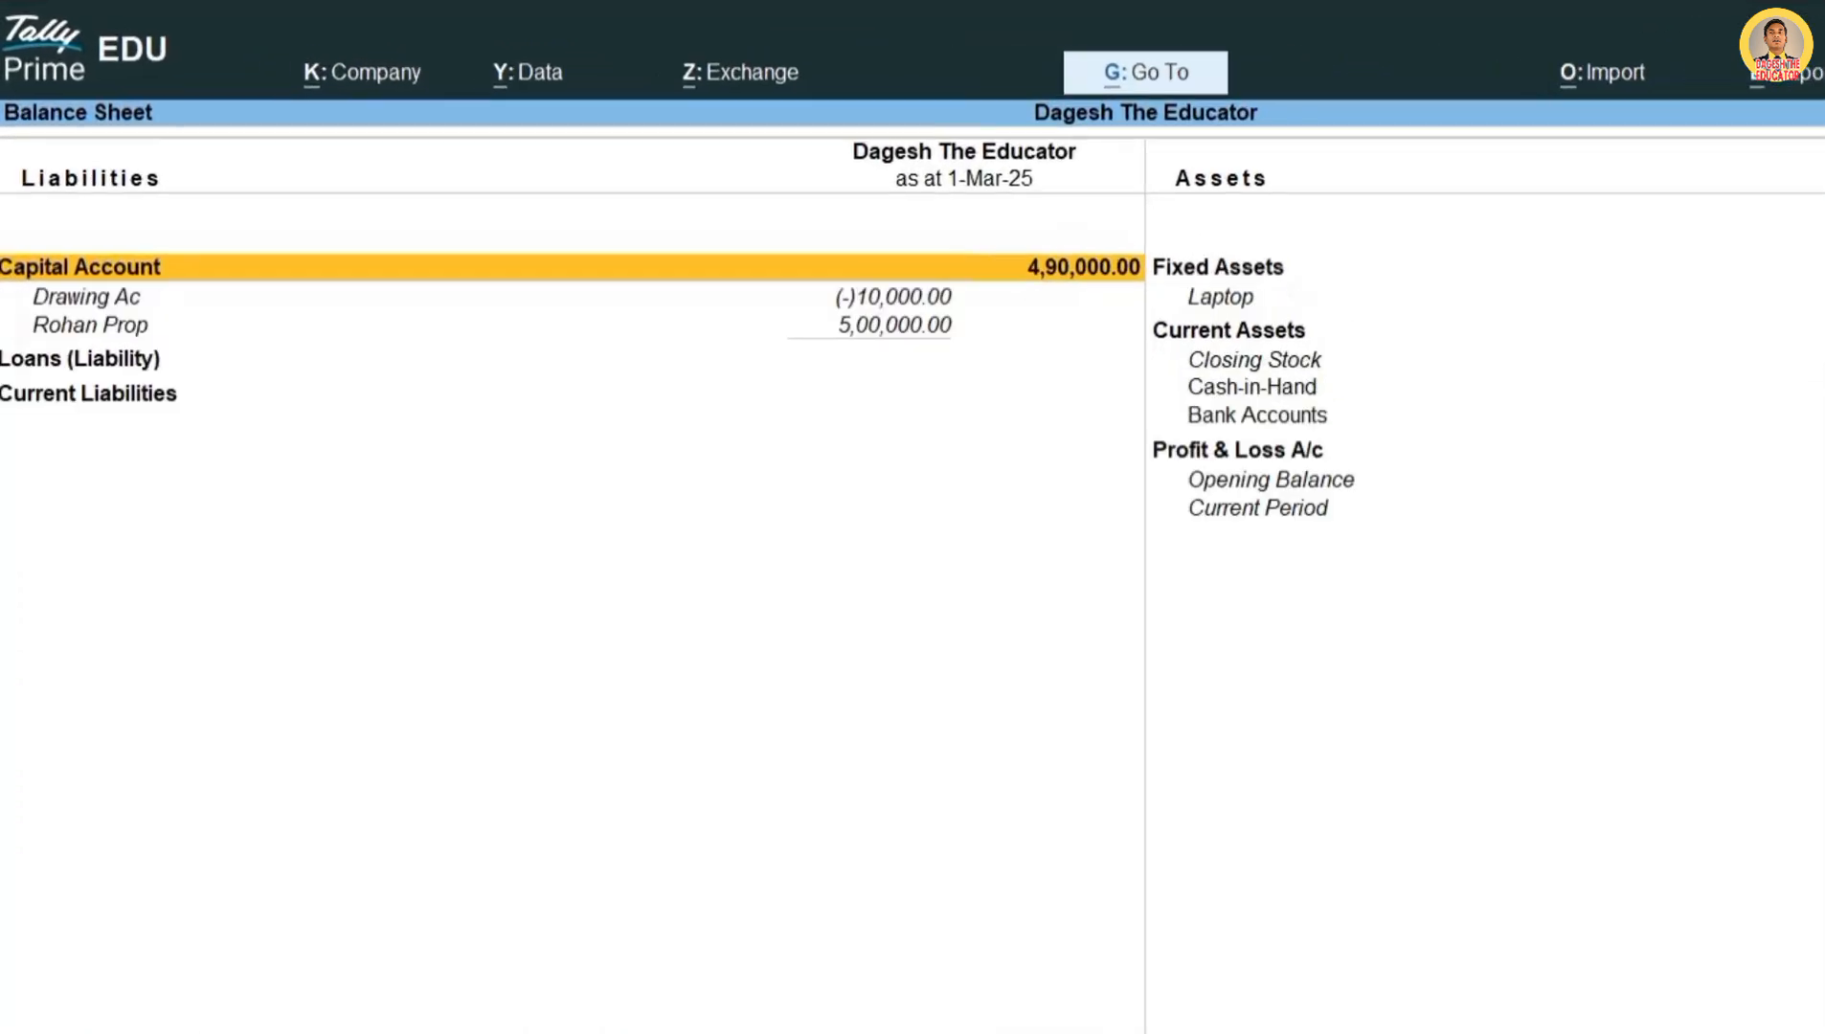
Step: Examine the Capital Account group on the Balance Sheet, comparing Drawing Ac with the proprietor's capital ledger
{"action": "key", "text": "ctrl"}
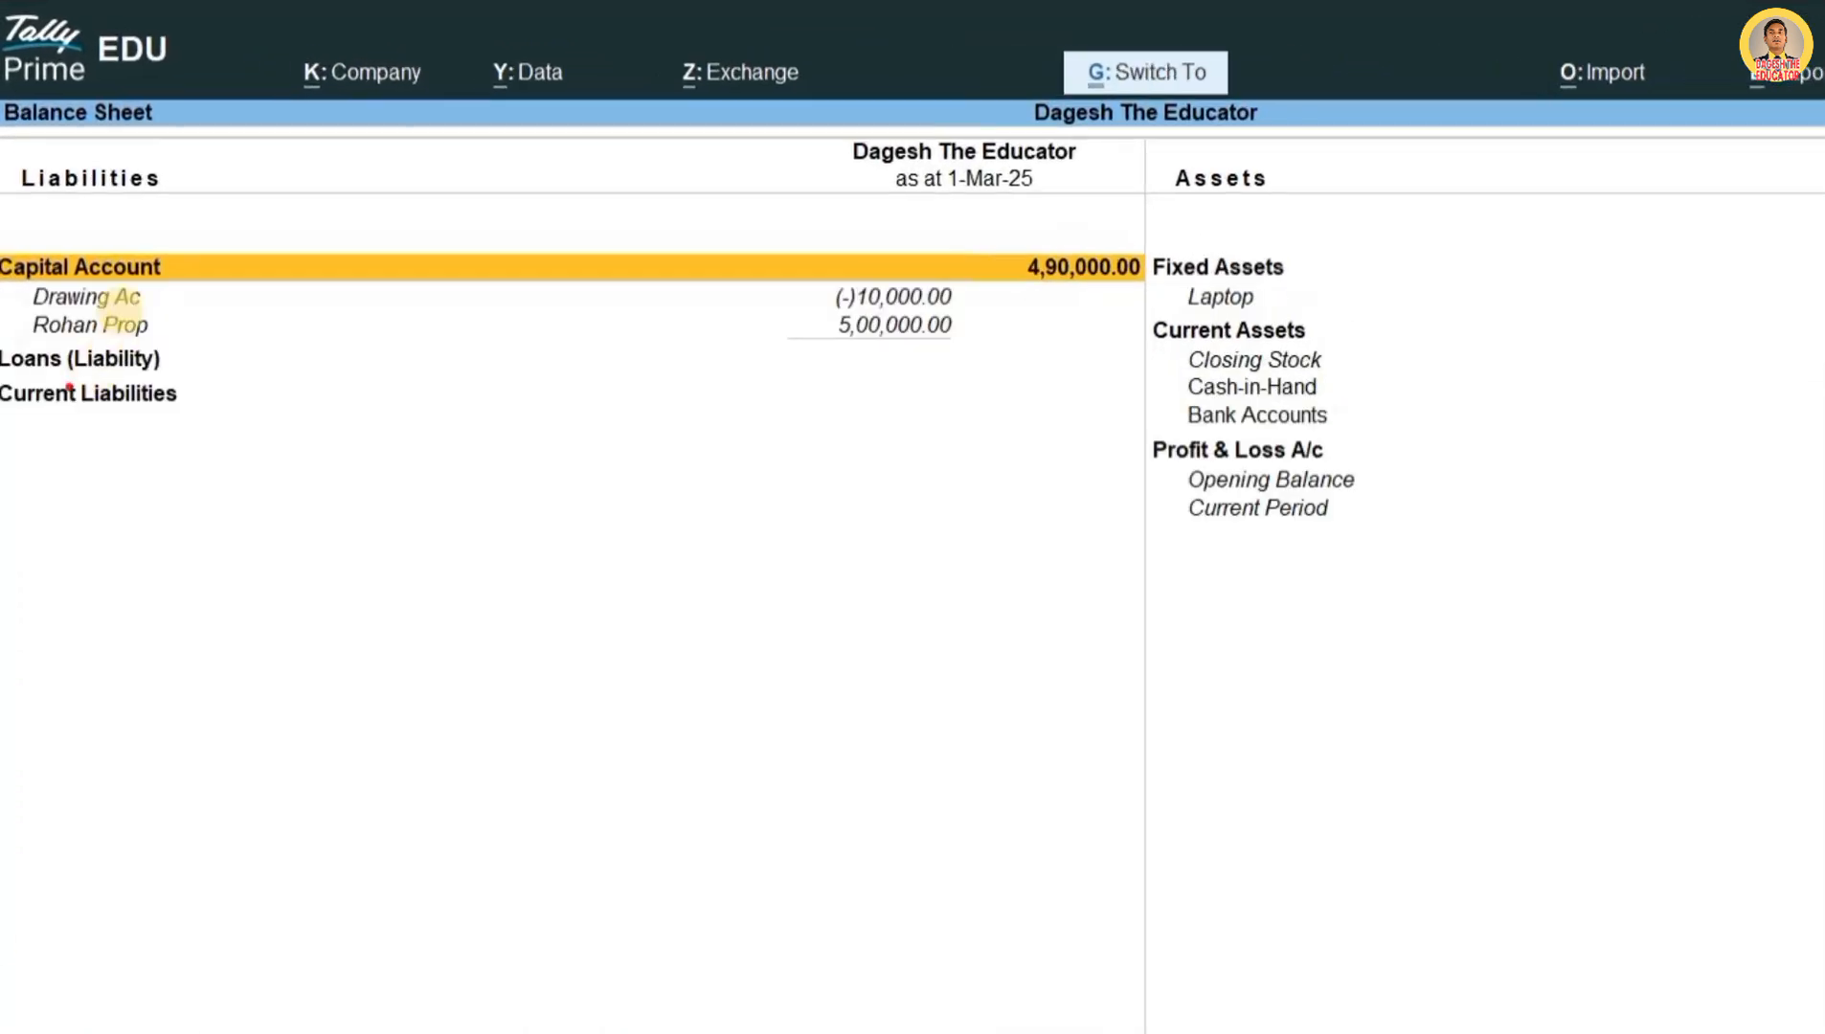
{"action": "left_click_drag", "start_coordinate": [3, 239], "coordinate": [277, 361]}
{"action": "left_click_drag", "start_coordinate": [639, 371], "coordinate": [1163, 369]}
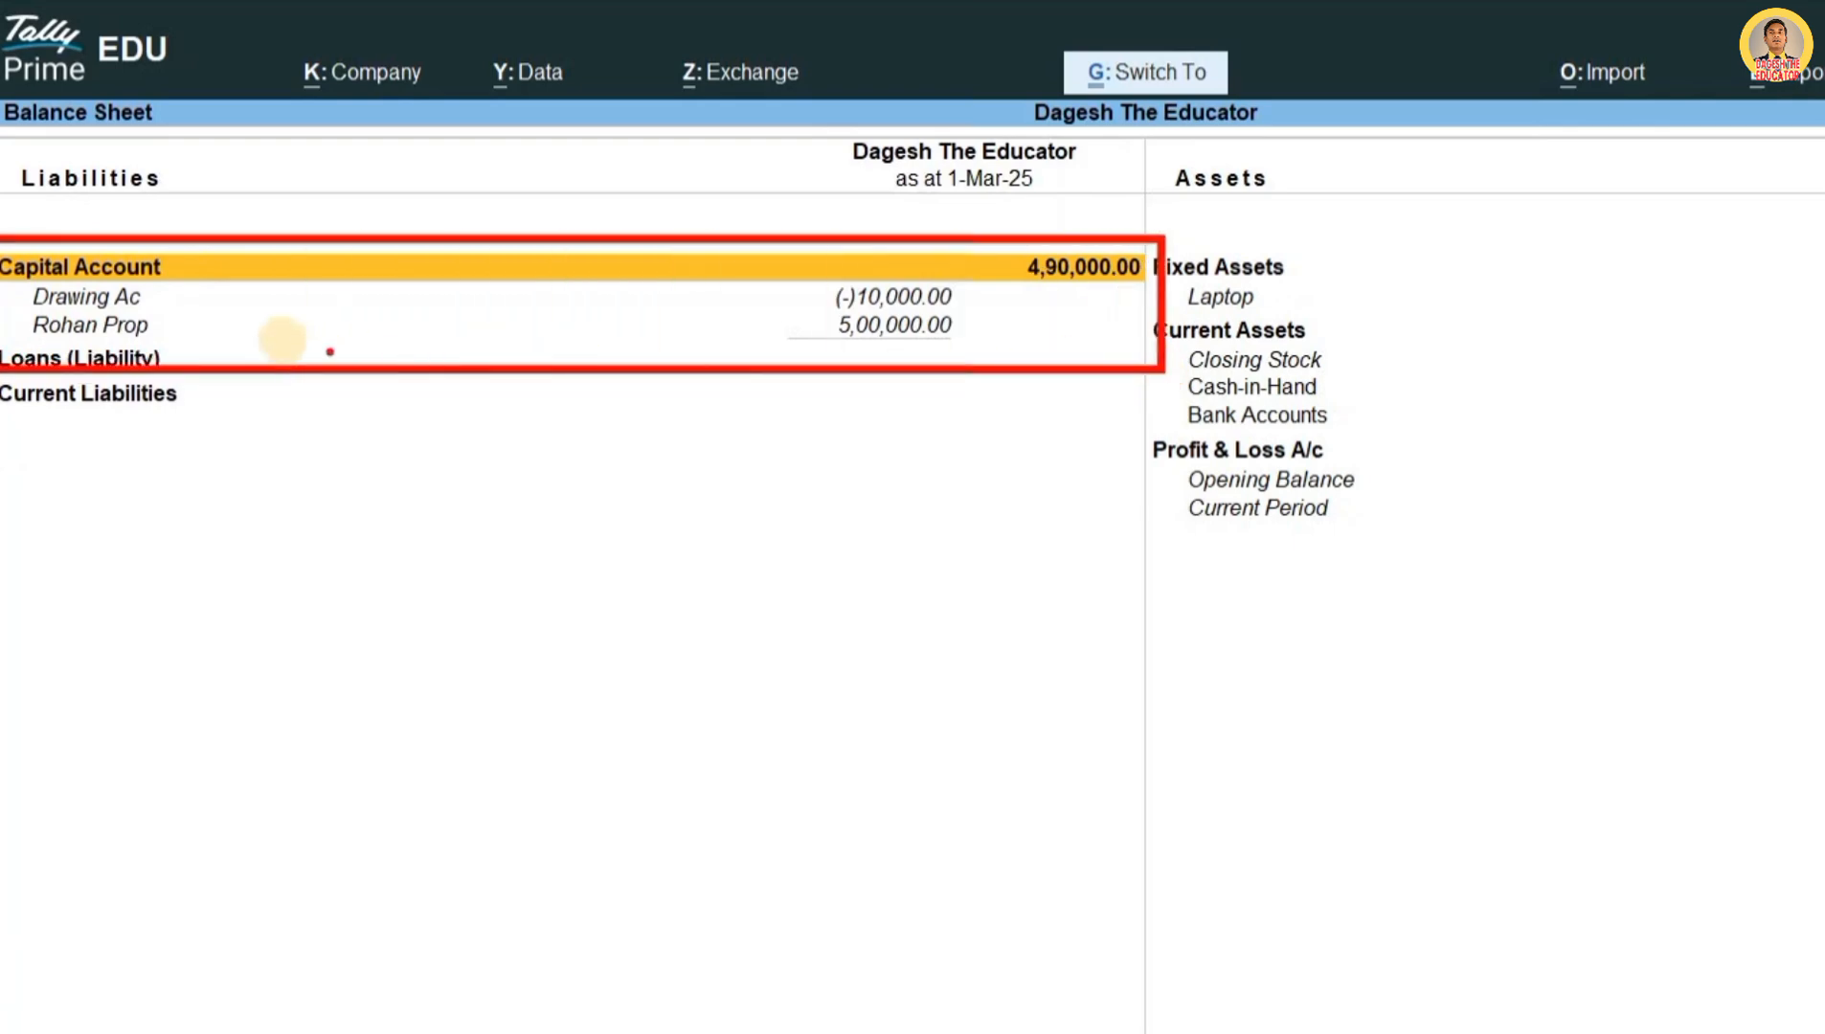
{"action": "left_click_drag", "start_coordinate": [257, 336], "coordinate": [812, 336]}
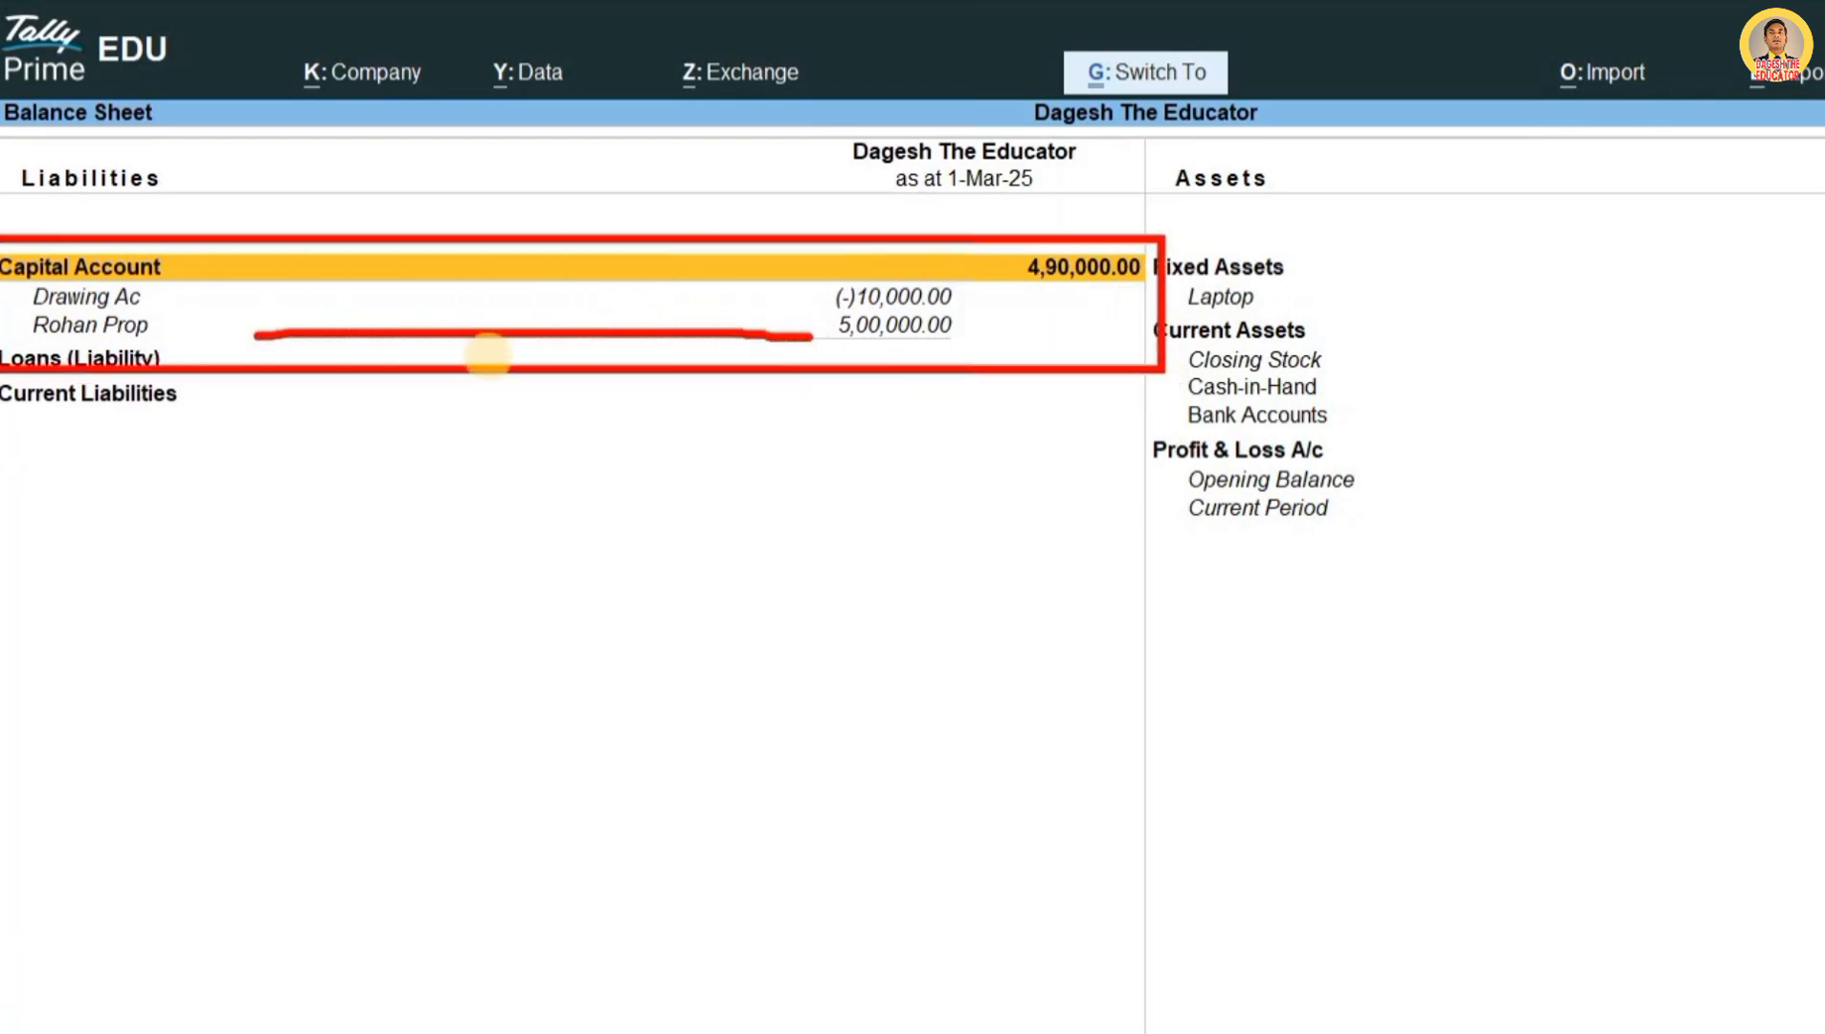
Step: Examine how the drawings affect the Capital Account total and Cash-in-Hand on the Balance Sheet, and leave the report
{"action": "left_click_drag", "start_coordinate": [171, 298], "coordinate": [235, 298]}
{"action": "left_click_drag", "start_coordinate": [378, 291], "coordinate": [829, 299]}
{"action": "left_click_drag", "start_coordinate": [972, 289], "coordinate": [866, 324]}
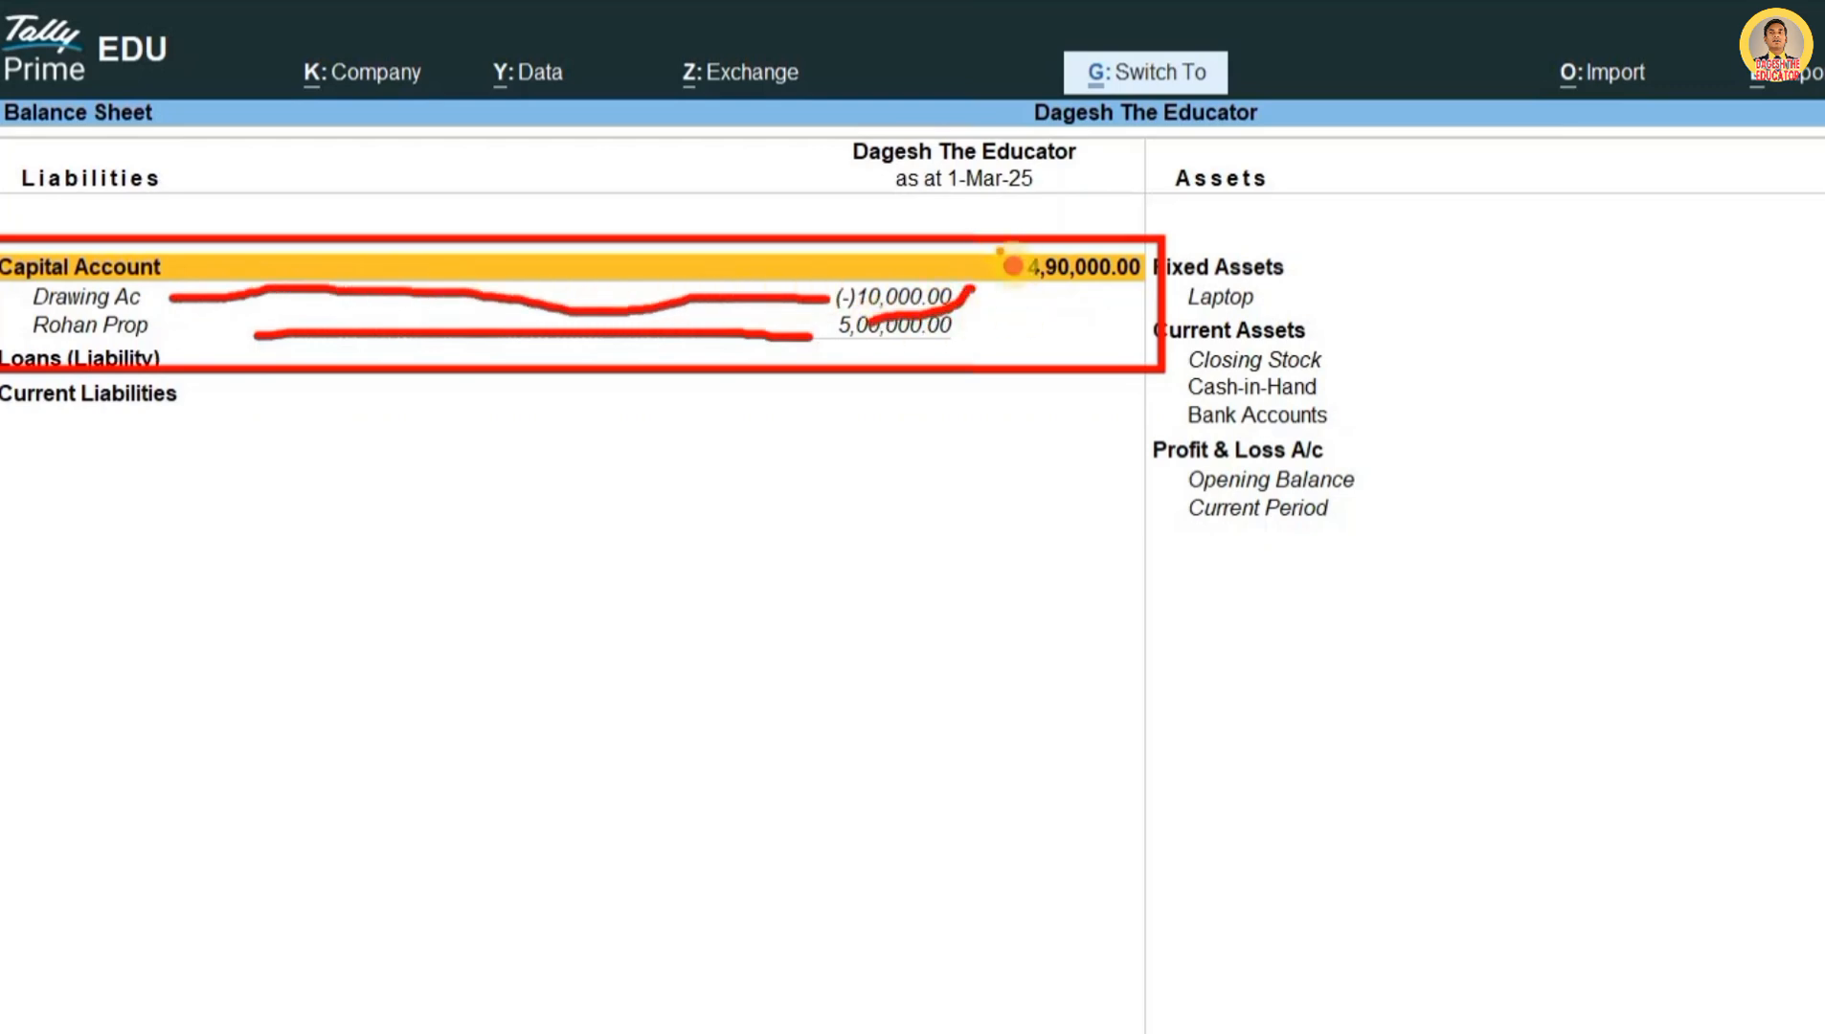
{"action": "left_click_drag", "start_coordinate": [998, 249], "coordinate": [1137, 284]}
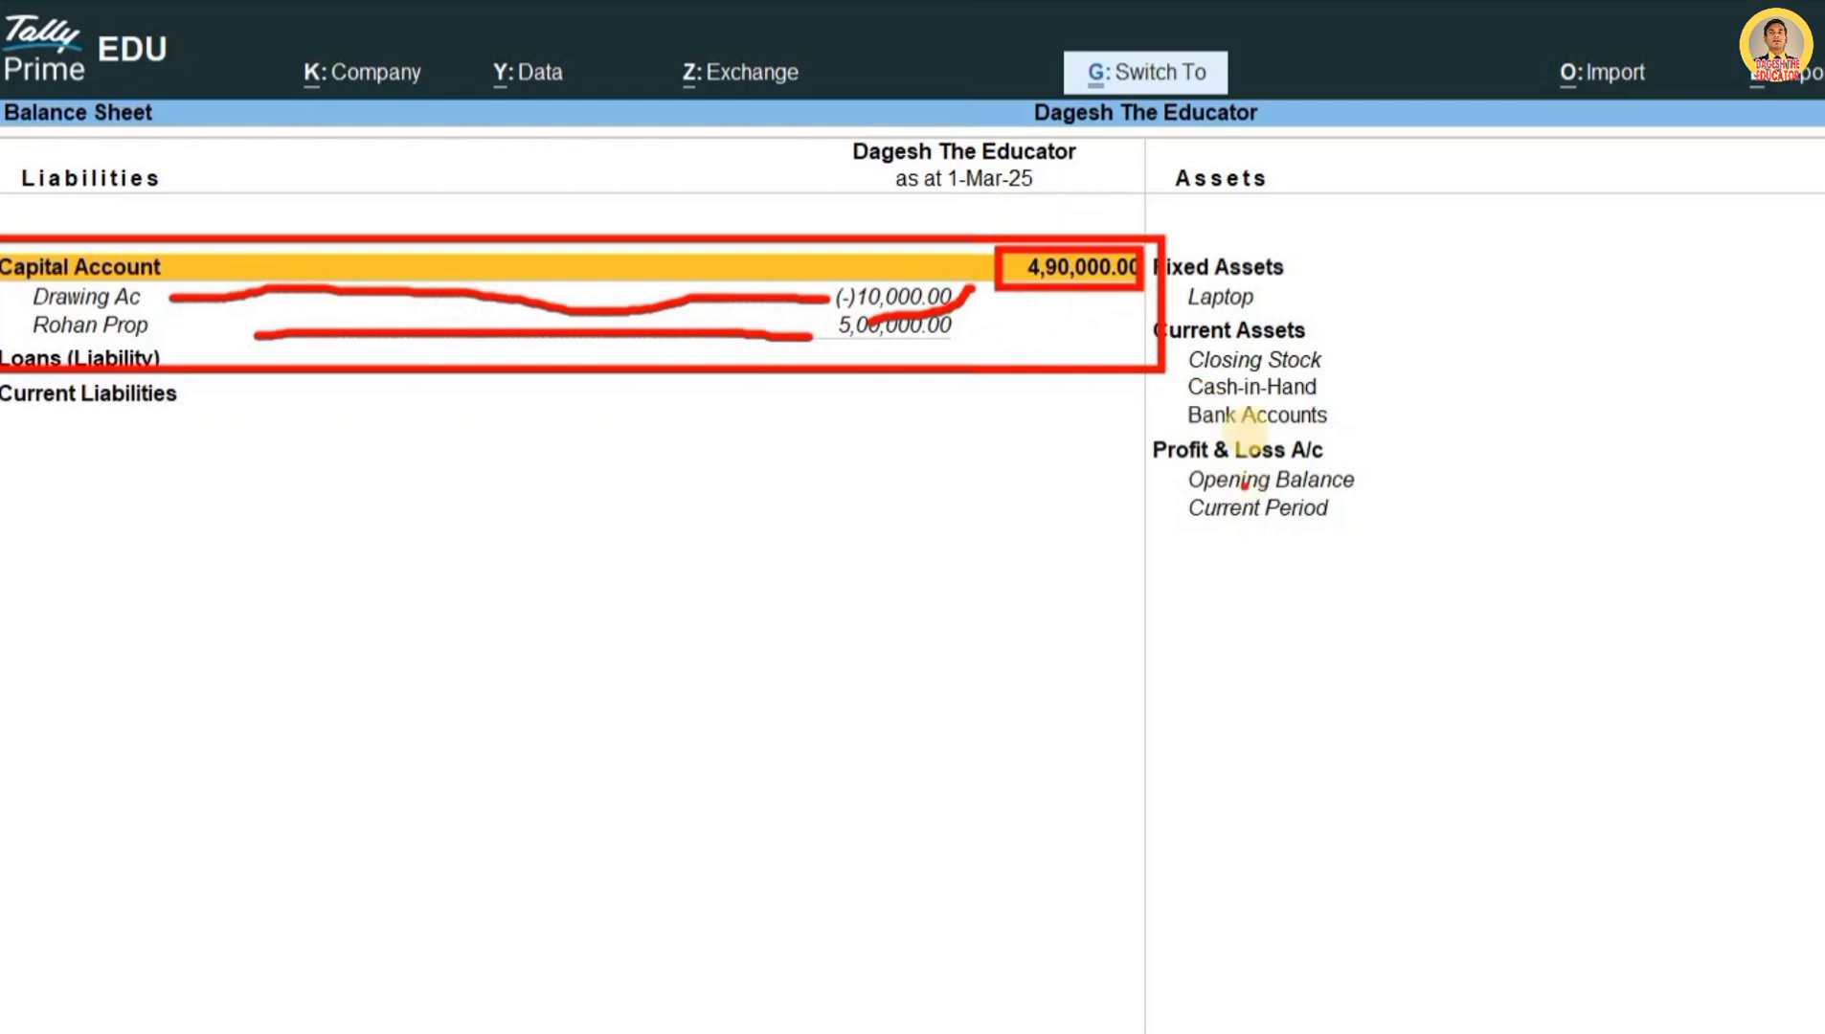
{"action": "left_click_drag", "start_coordinate": [1178, 373], "coordinate": [1270, 374]}
{"action": "left_click_drag", "start_coordinate": [1432, 380], "coordinate": [1824, 411]}
{"action": "left_click_drag", "start_coordinate": [1582, 417], "coordinate": [1583, 417]}
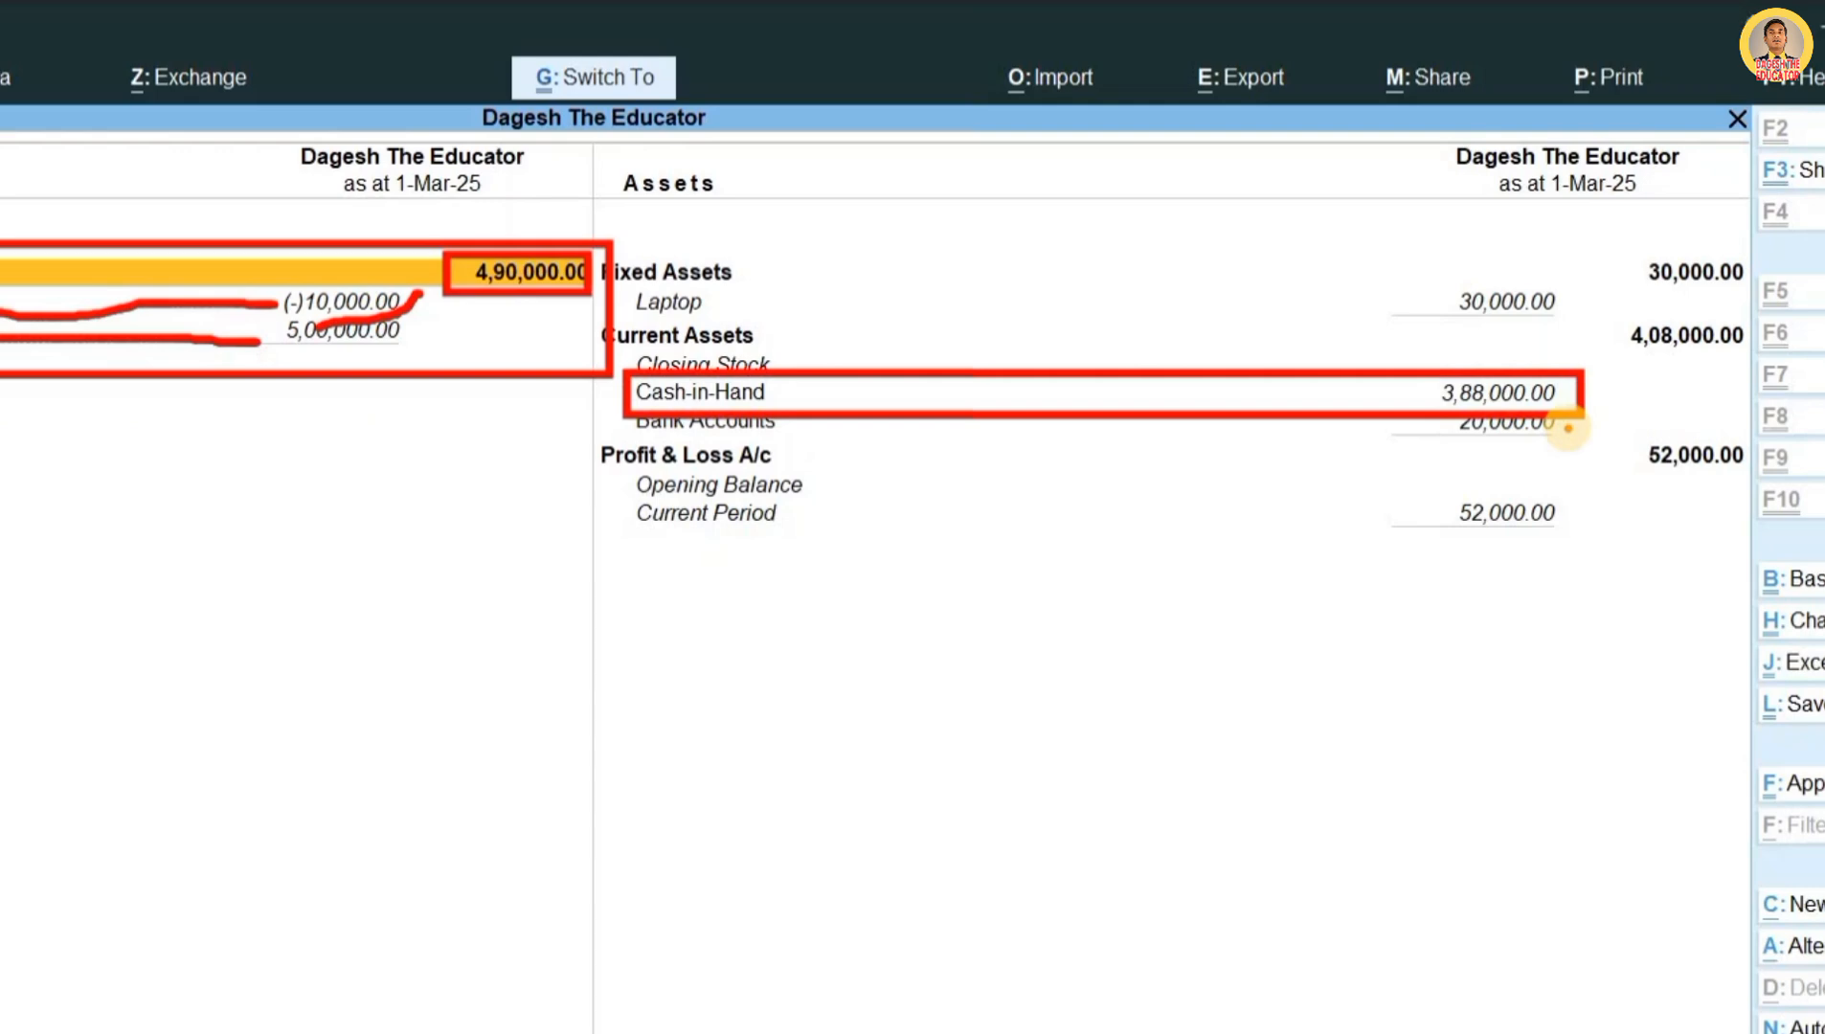
{"action": "key", "text": "Escape"}
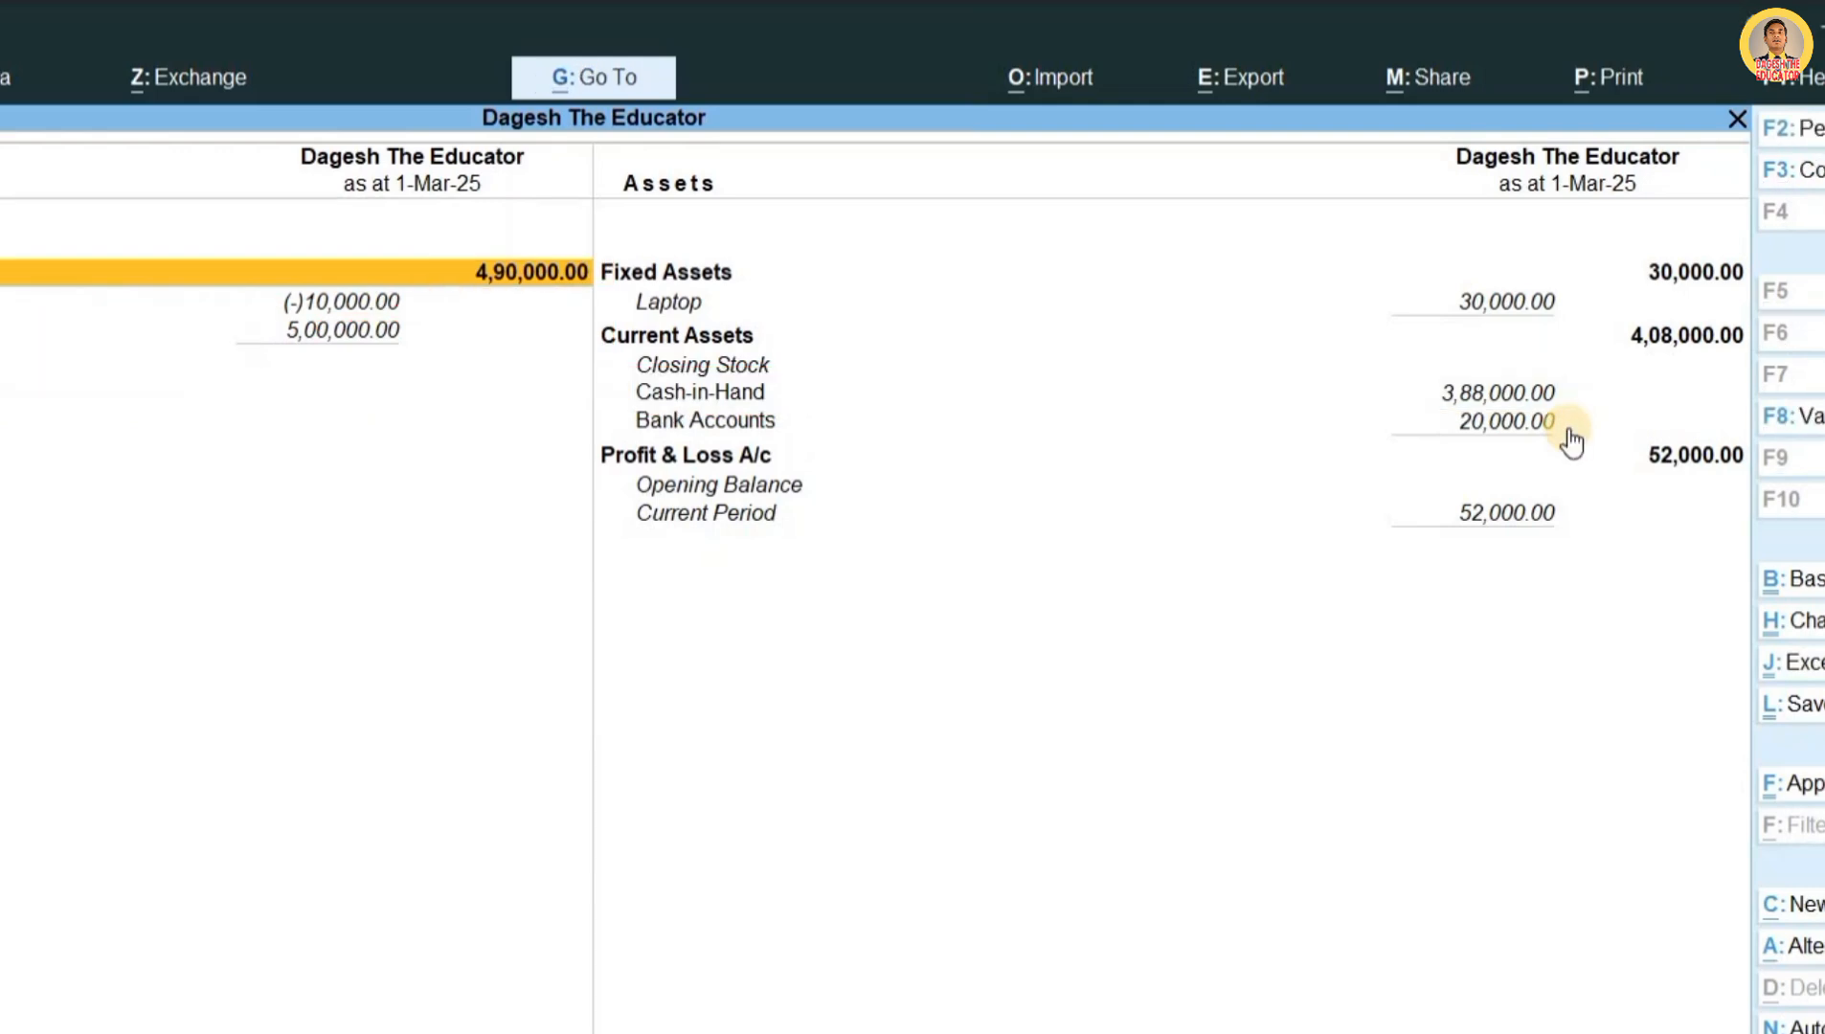
{"action": "key", "text": "Escape"}
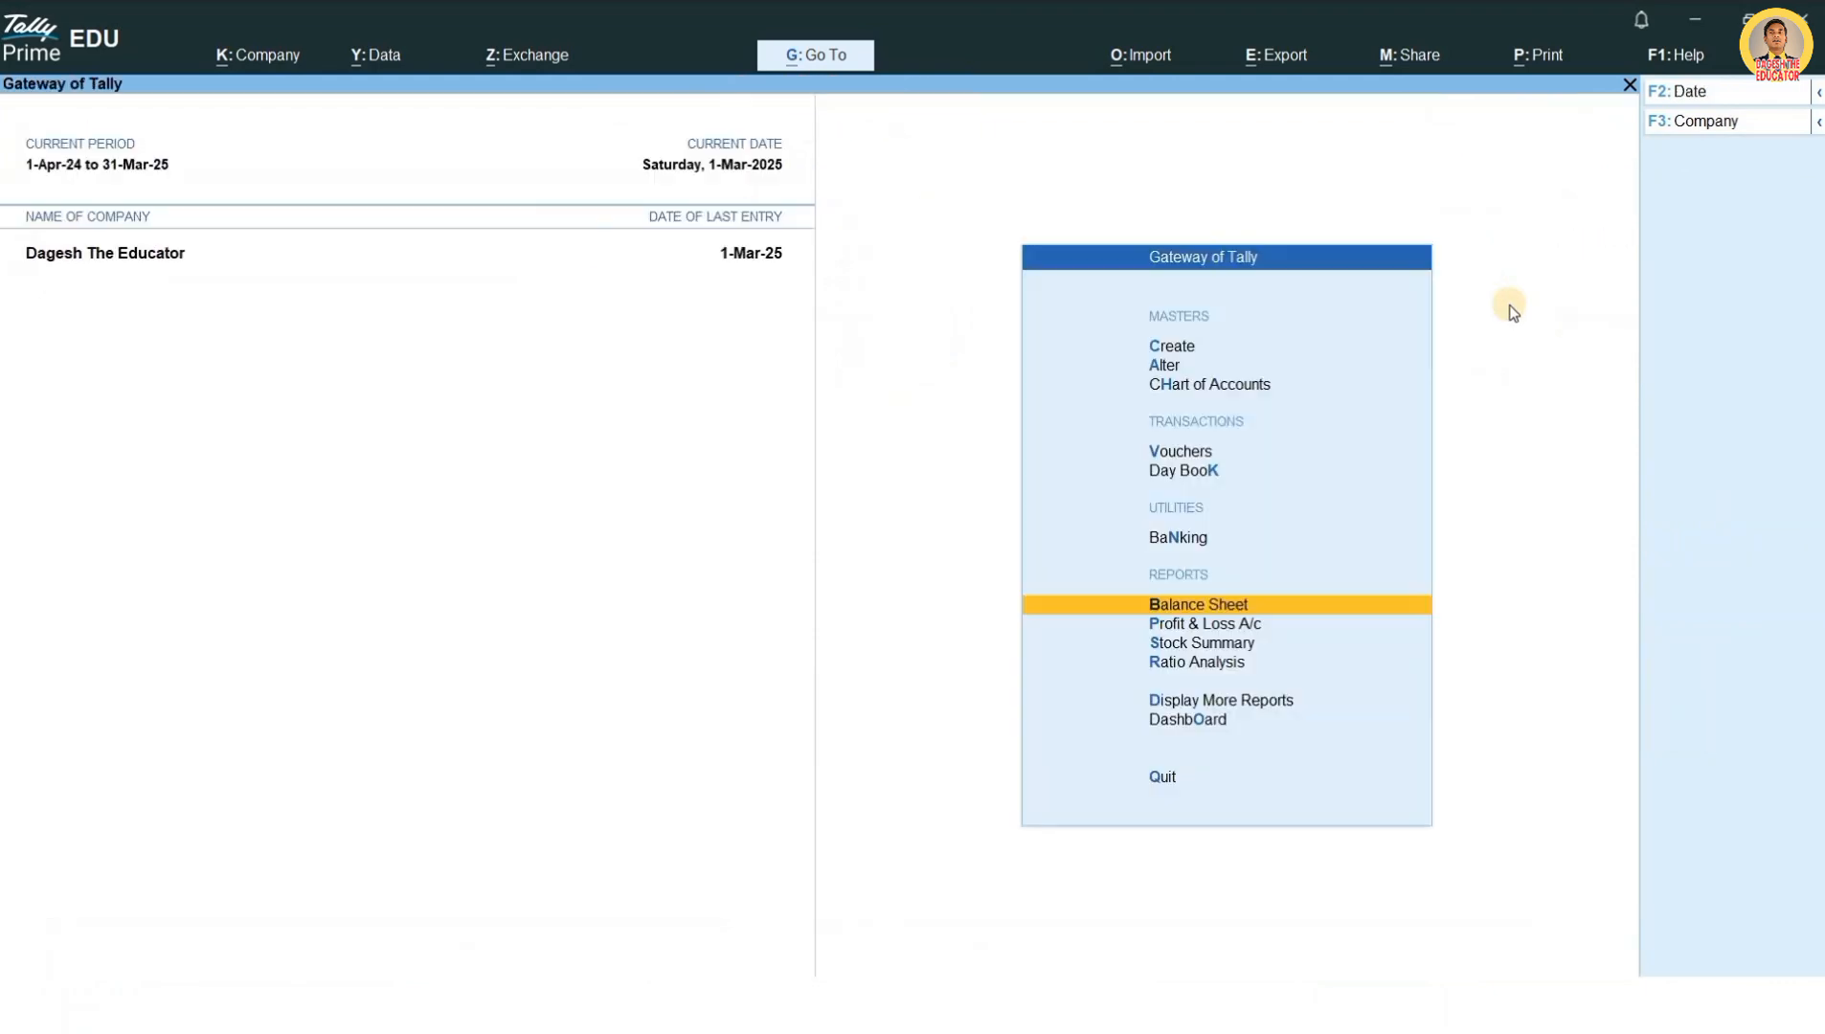
Step: Switch to the exercise slide, read transaction 7 about the rent paid through PhonePe, and return to TallyPrime
{"action": "key", "text": "alt+Tab"}
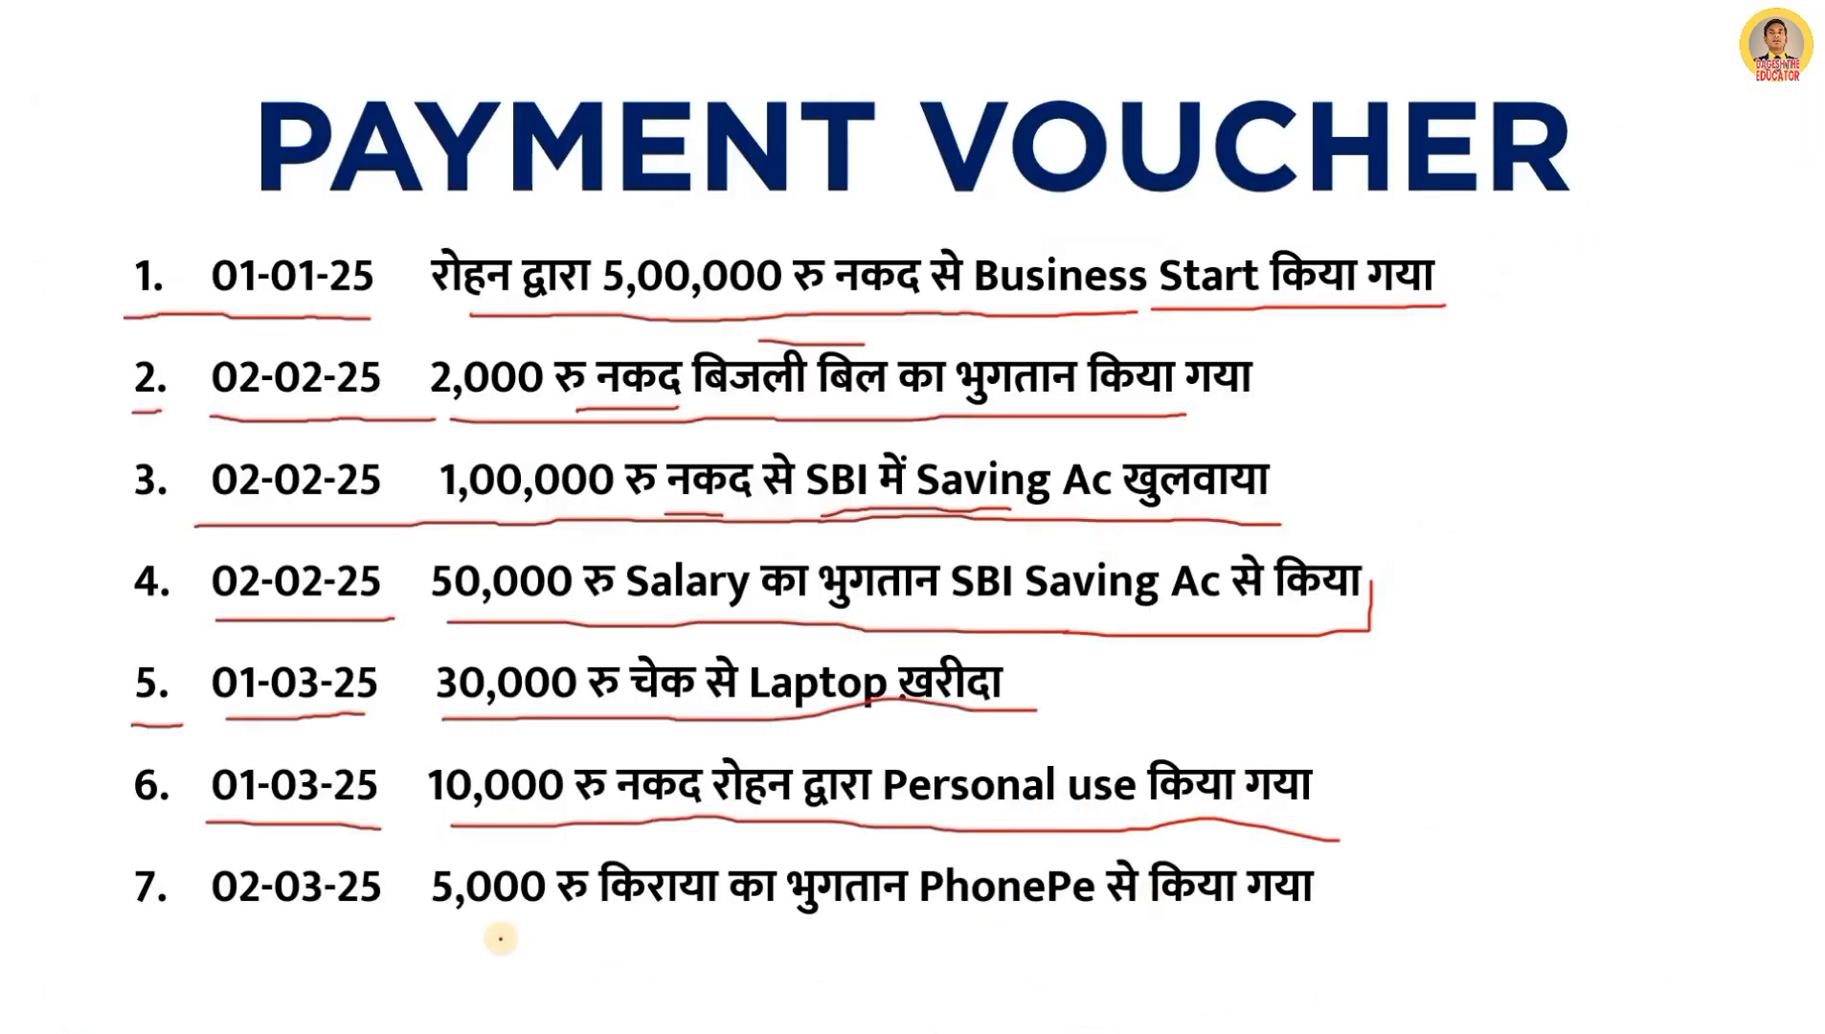
{"action": "left_click", "coordinate": [206, 924]}
{"action": "left_click_drag", "start_coordinate": [299, 926], "coordinate": [716, 928]}
{"action": "left_click_drag", "start_coordinate": [894, 934], "coordinate": [1352, 933]}
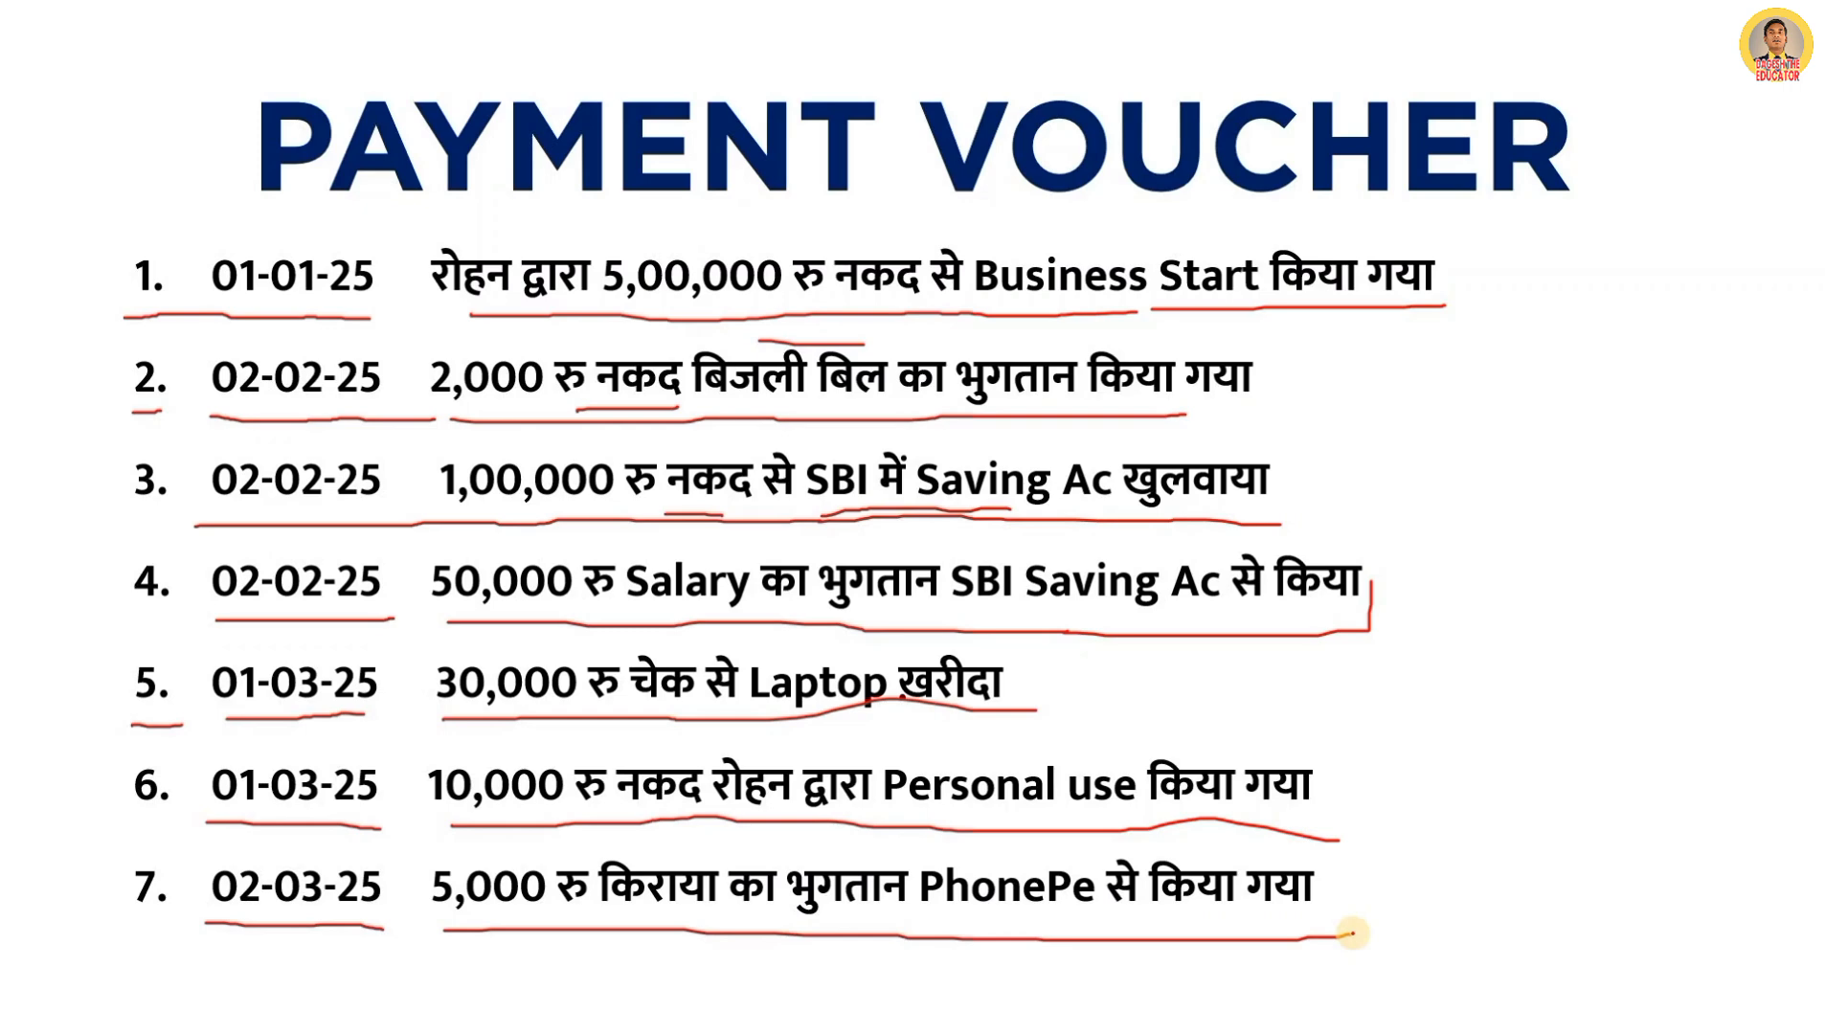
{"action": "key", "text": "alt+Tab"}
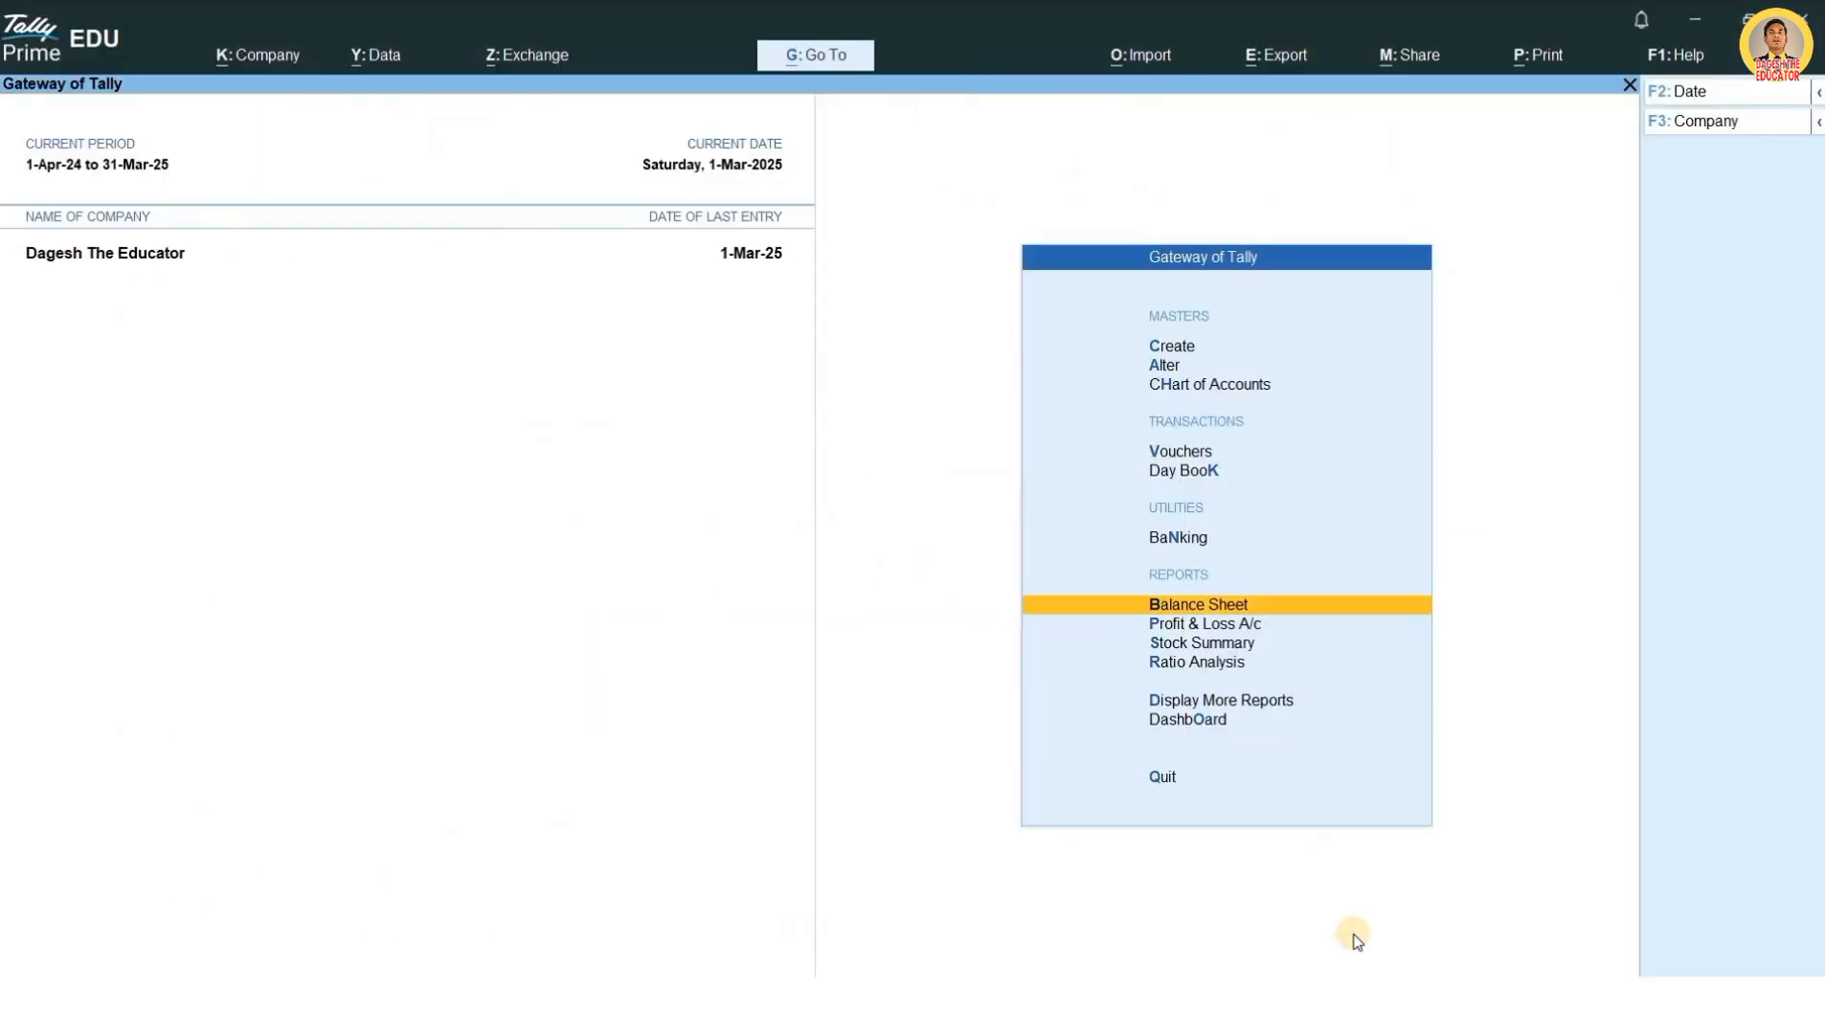
Step: Open a new payment voucher and set its date to 02.3.25
{"action": "key", "text": "Up"}
{"action": "key", "text": "Up"}
{"action": "key", "text": "Up"}
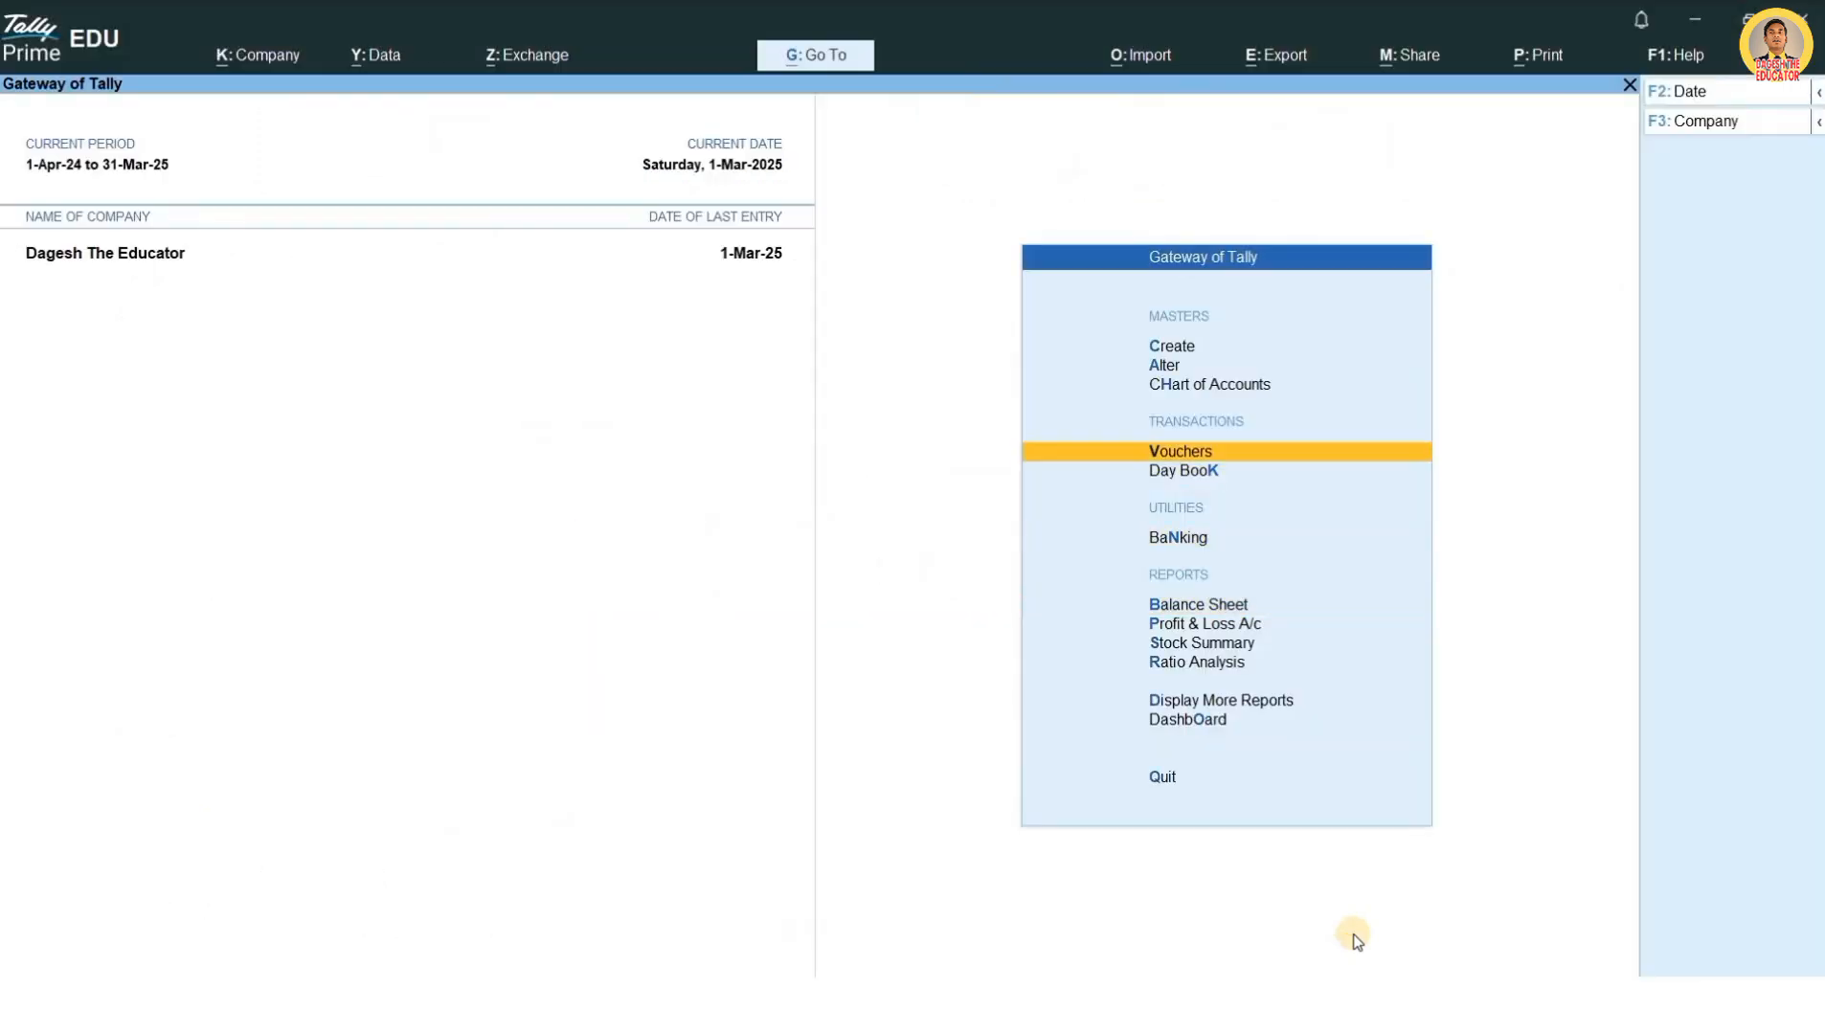
{"action": "key", "text": "Return"}
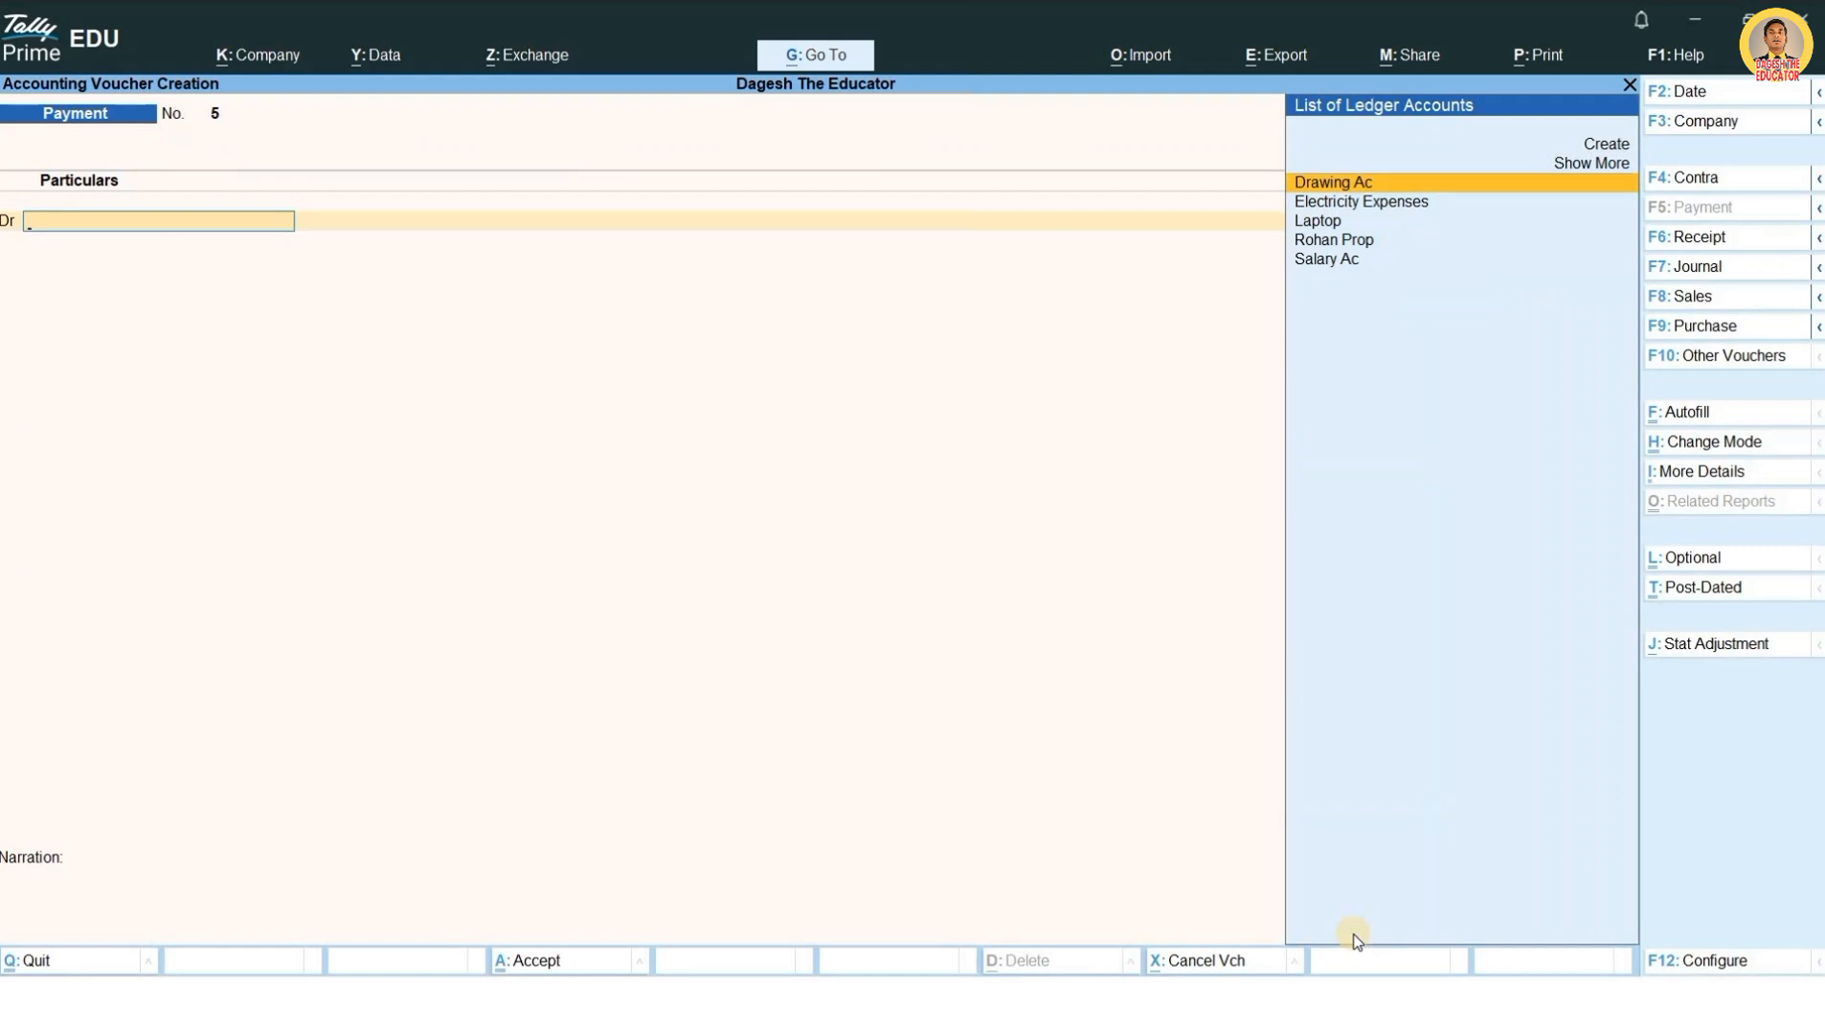
{"action": "key", "text": "F2"}
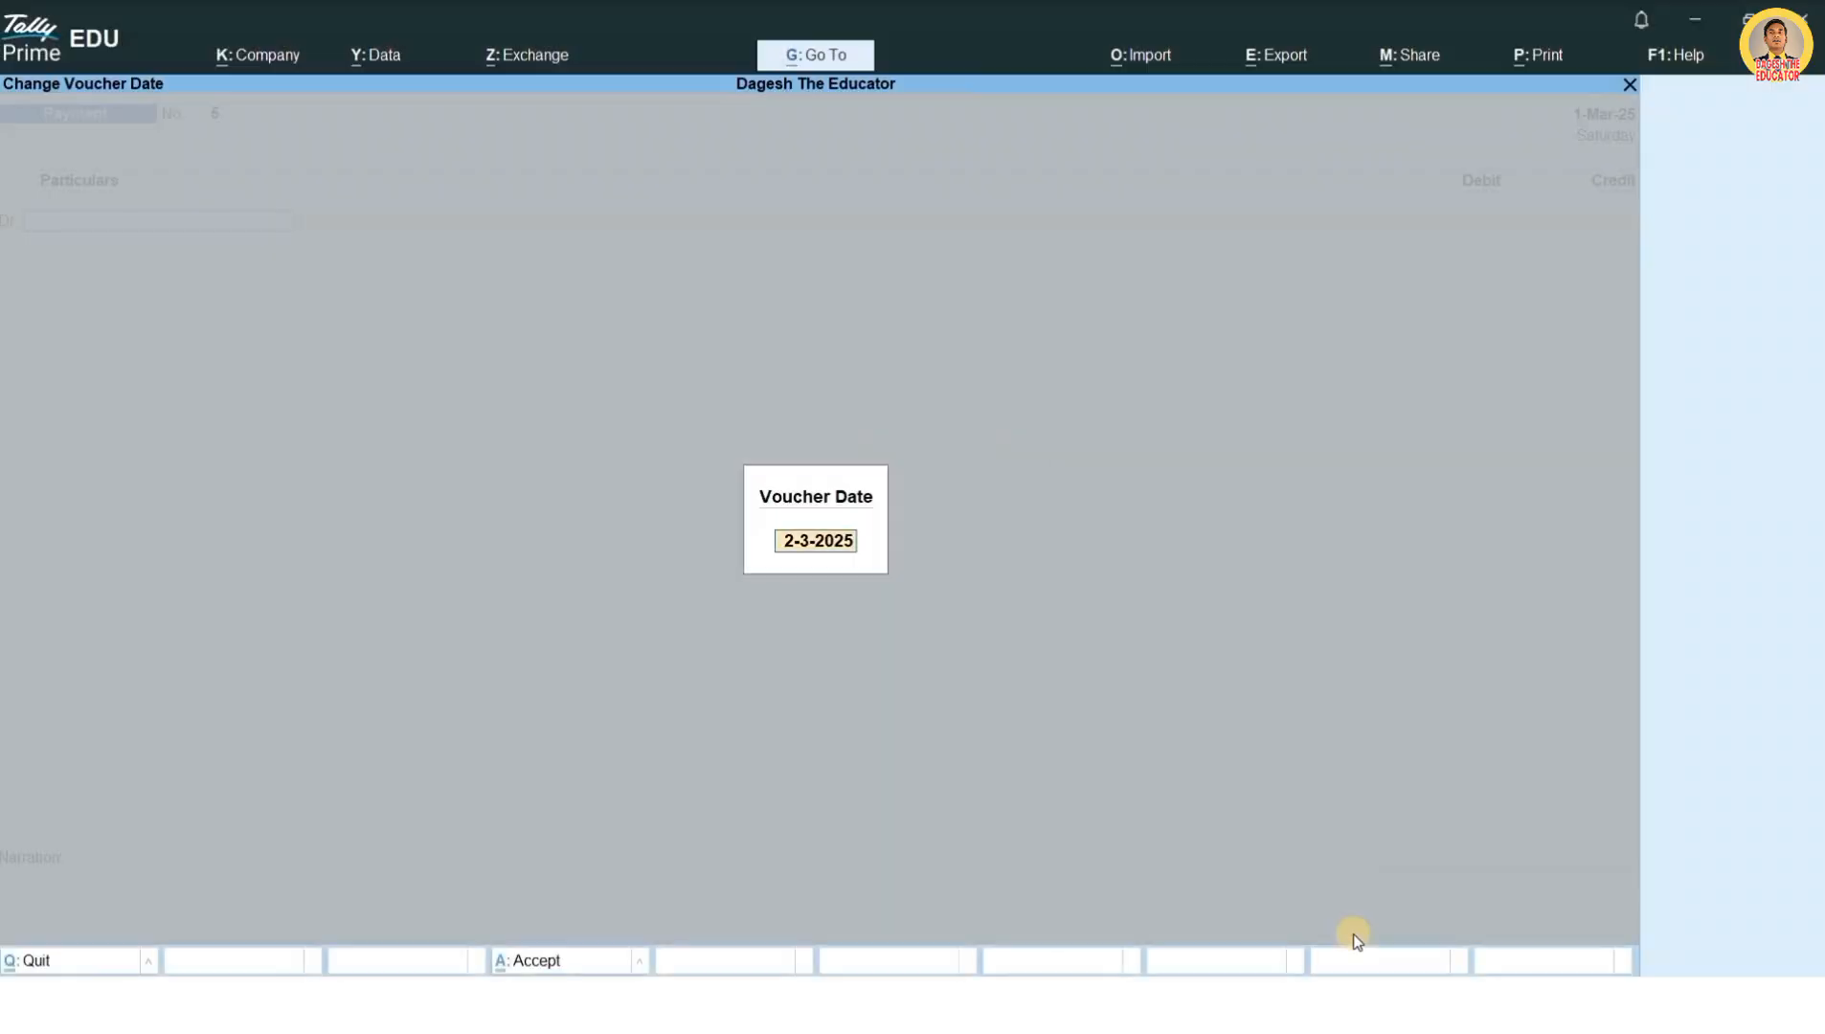
{"action": "type", "text": "02.3.25"}
{"action": "key", "text": "Return"}
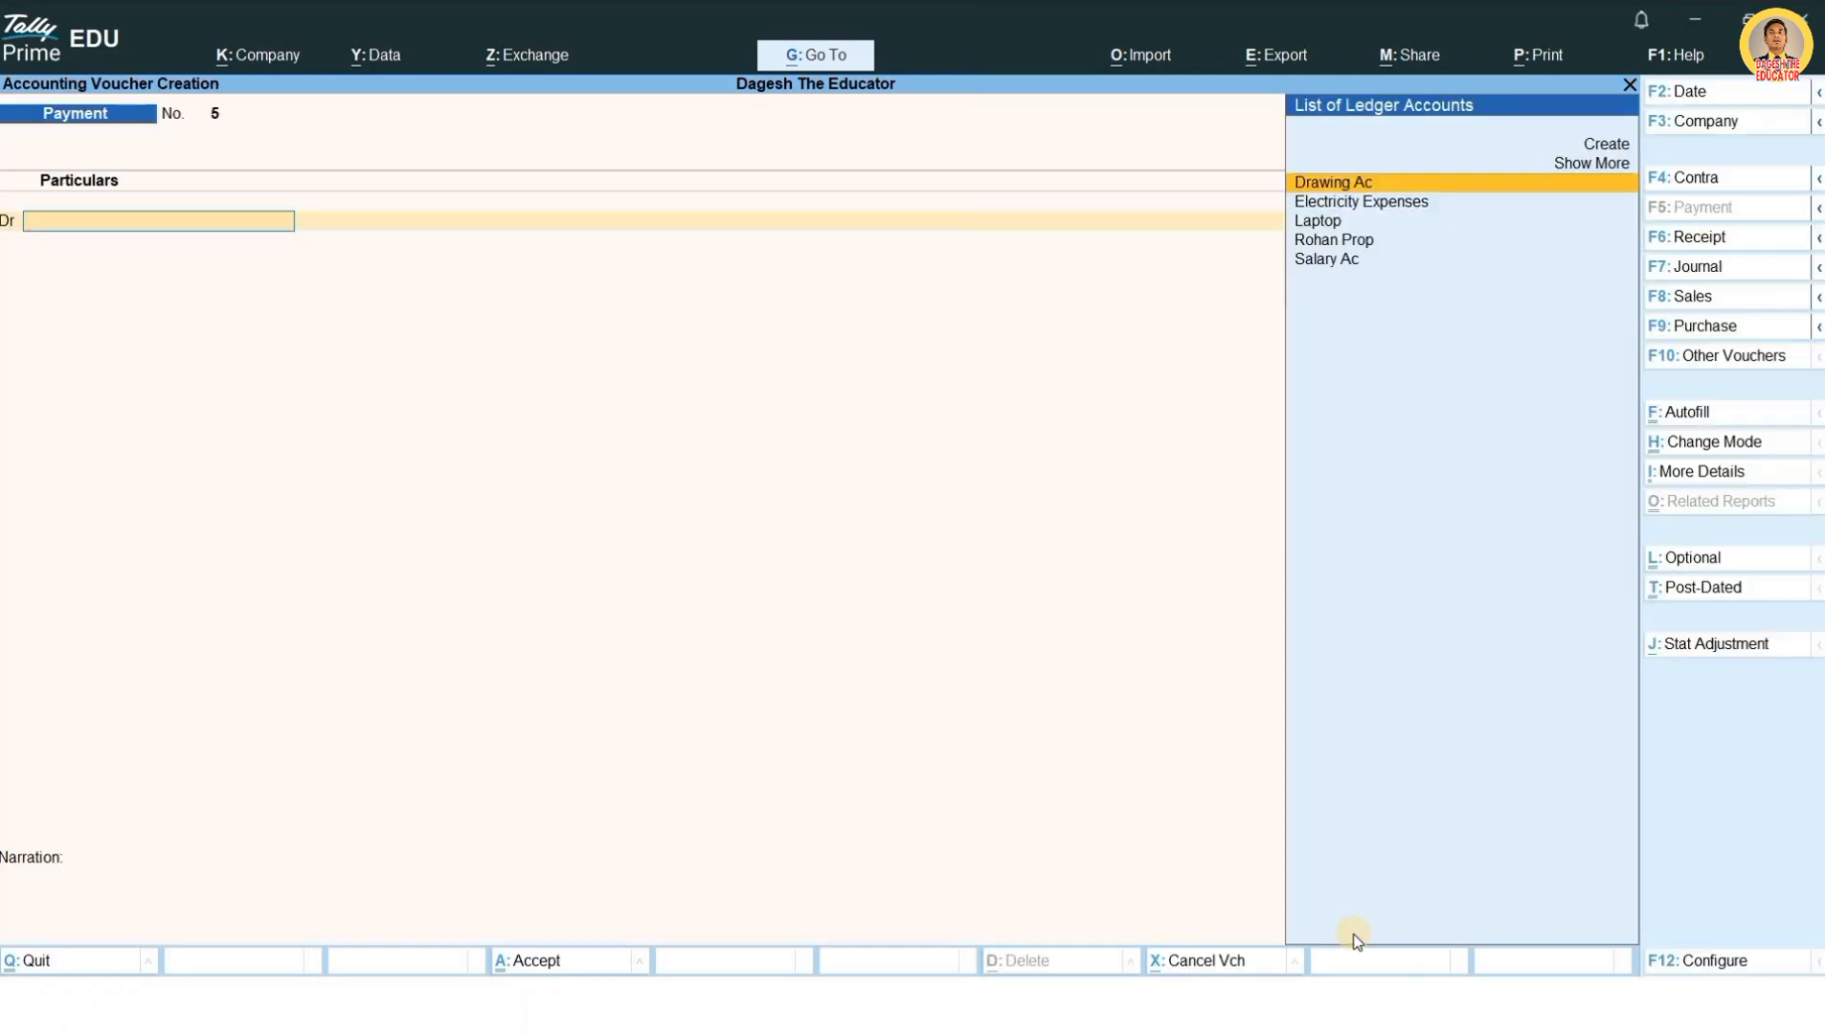
Step: Create a ledger named Rent Ac under Indirect Expenses from within the payment voucher and save it
{"action": "key", "text": "ctrl"}
{"action": "key", "text": "alt+c"}
{"action": "type", "text": "Rent"}
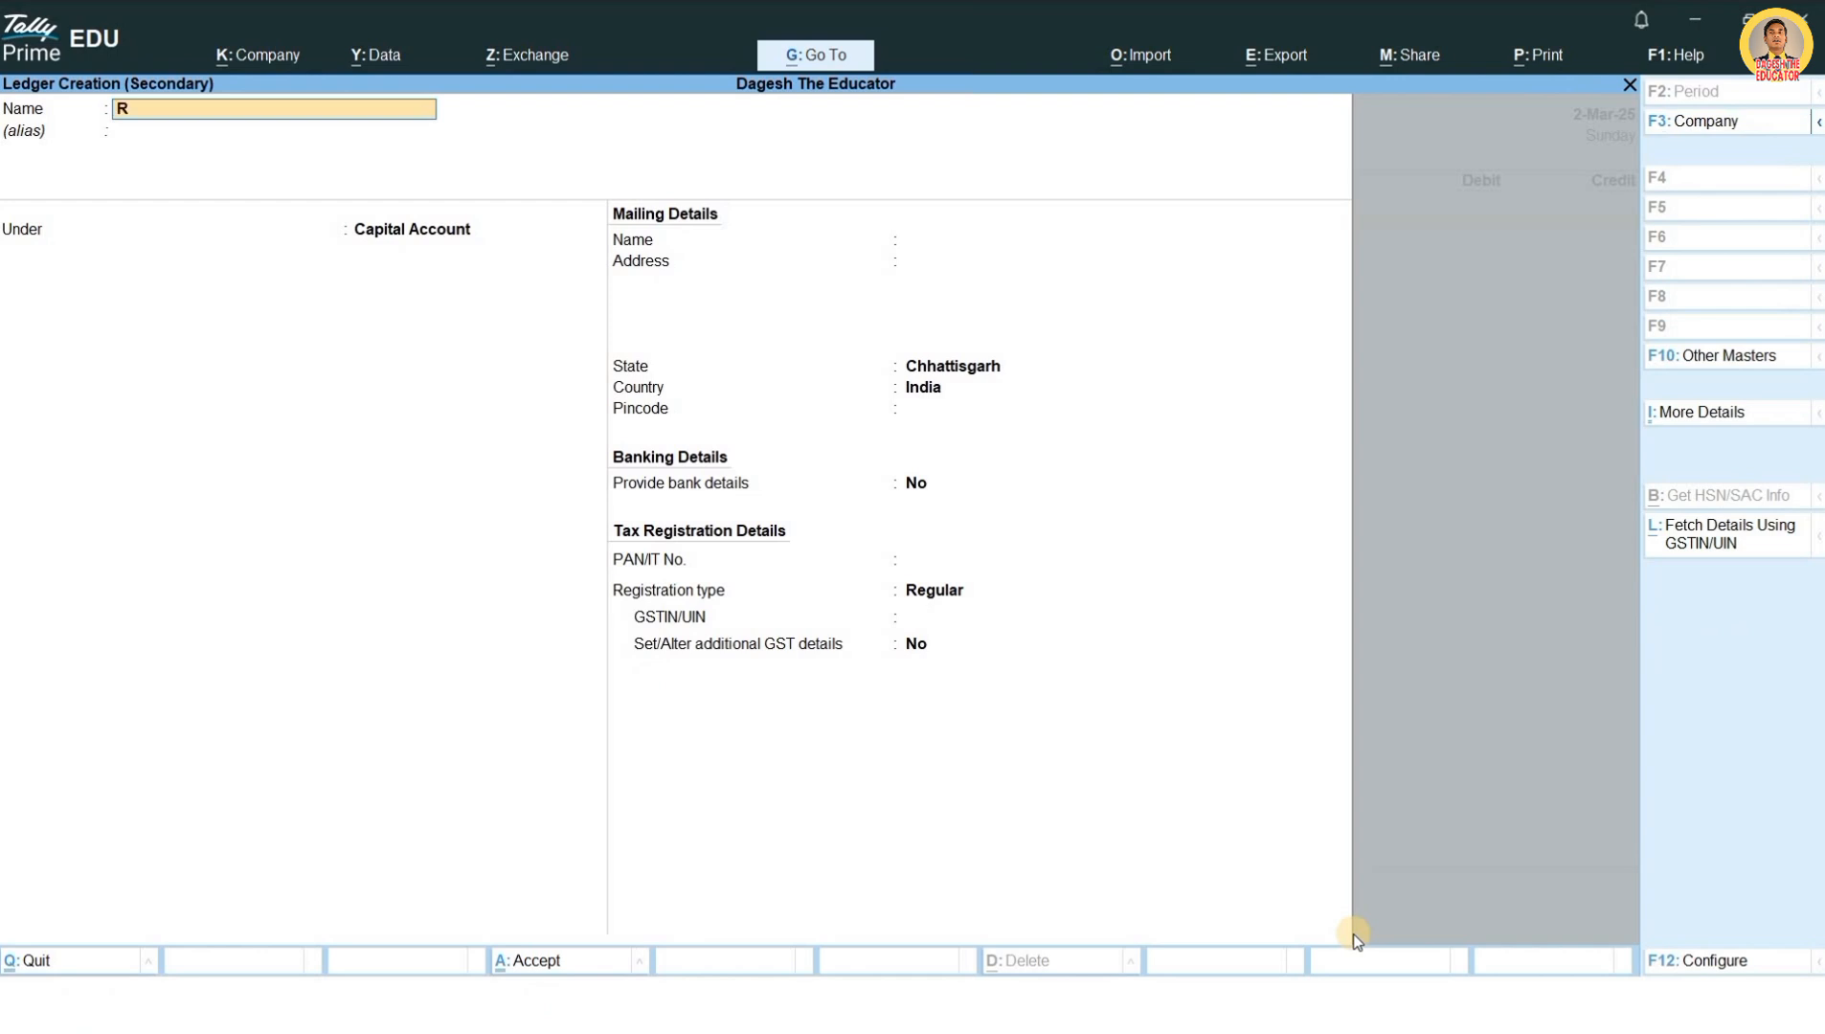
{"action": "type", "text": " Ac"}
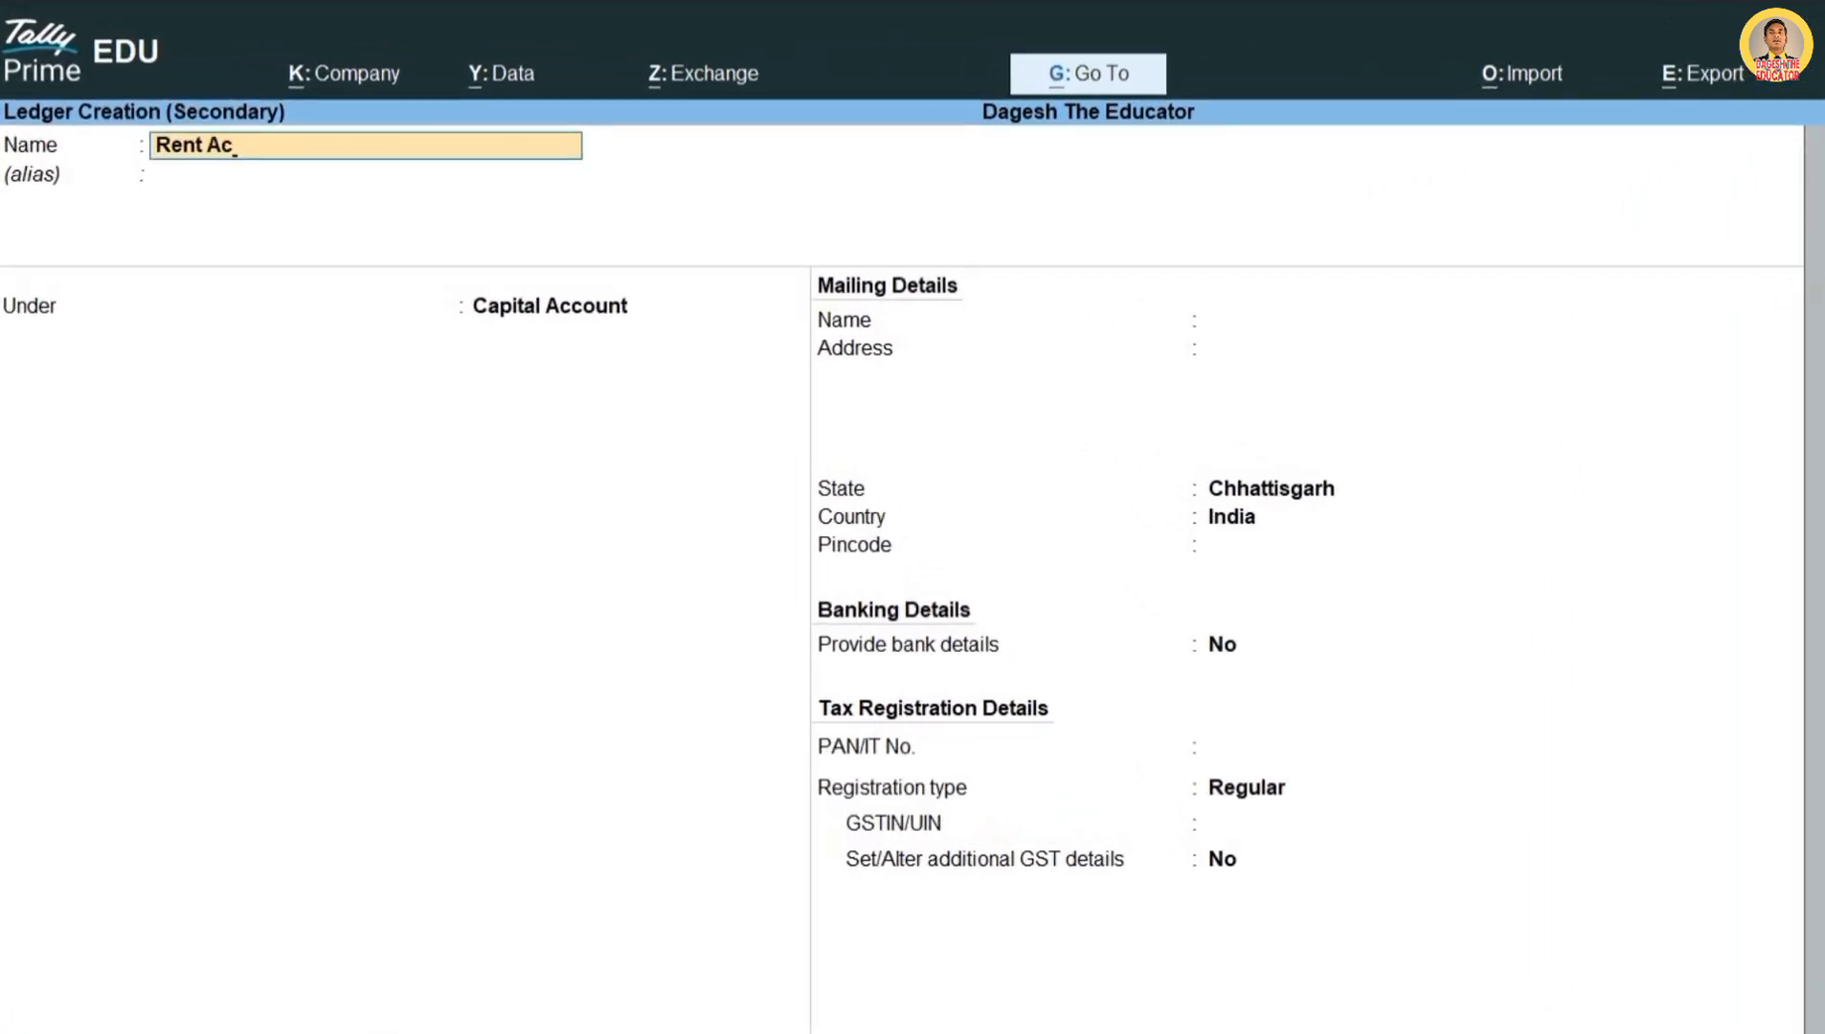
{"action": "key", "text": "Return"}
{"action": "key", "text": "Return"}
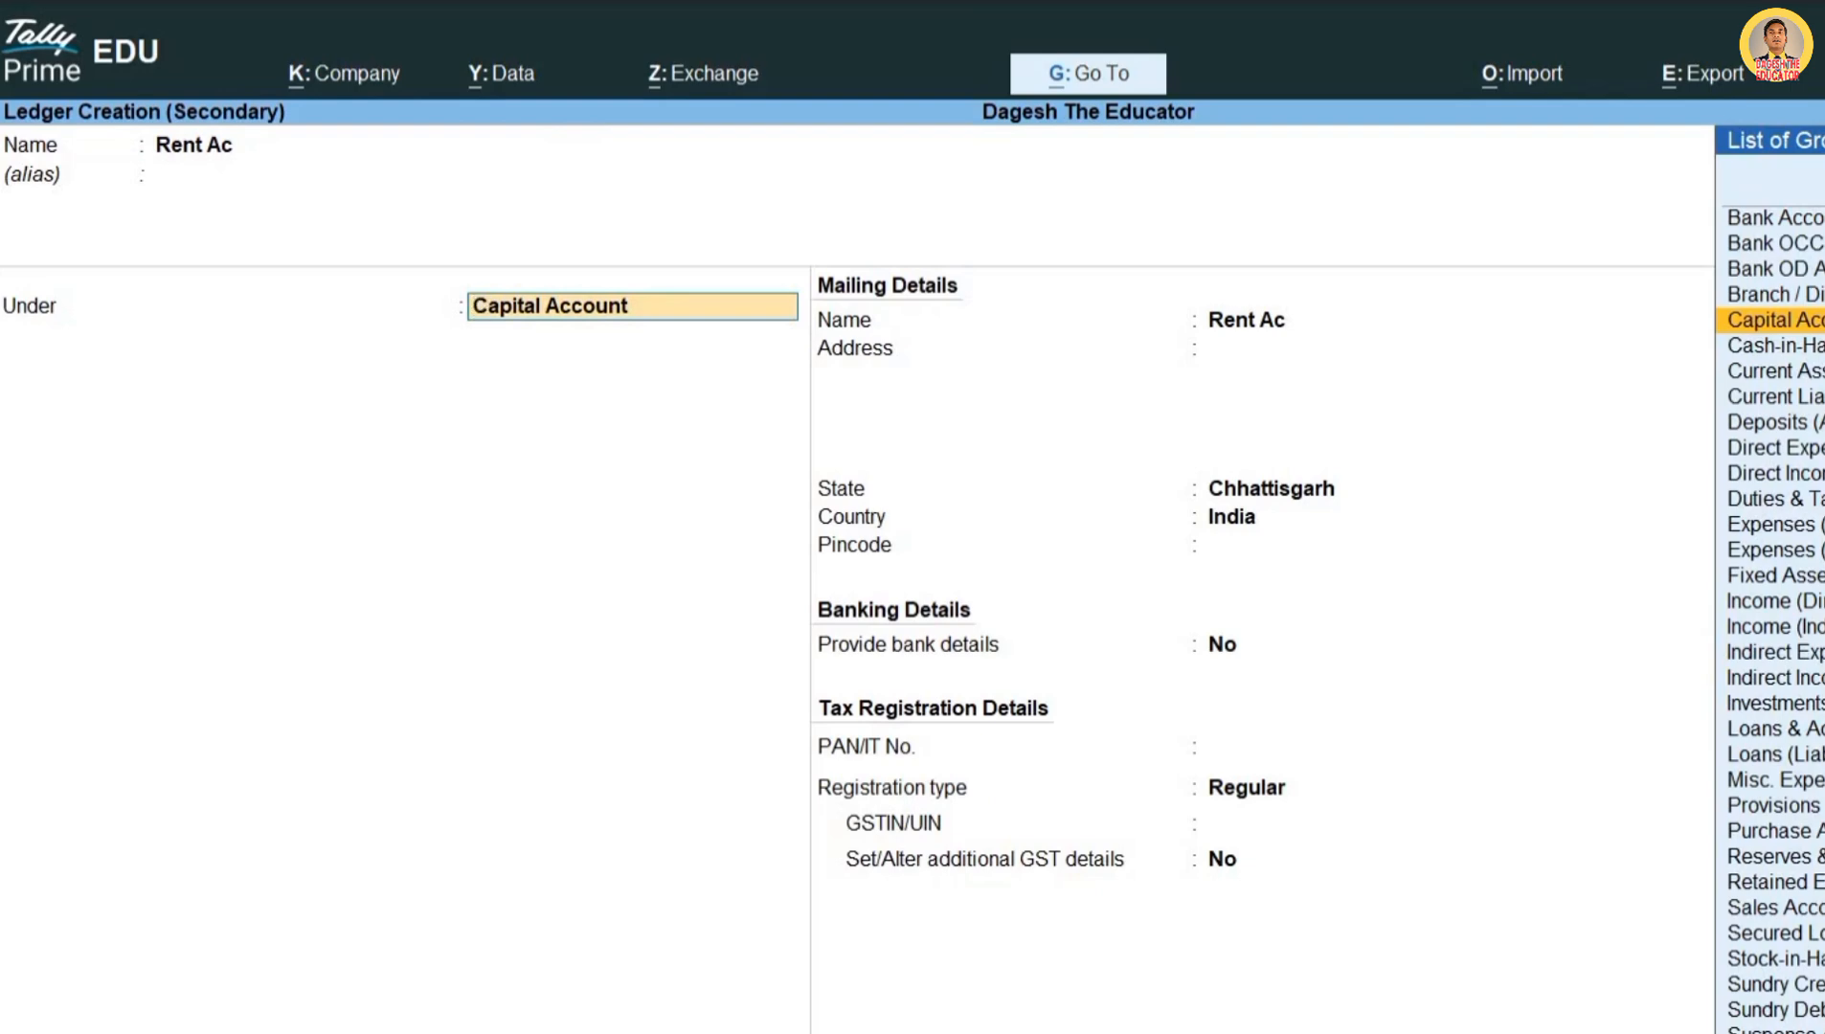
{"action": "key", "text": "BackSpace"}
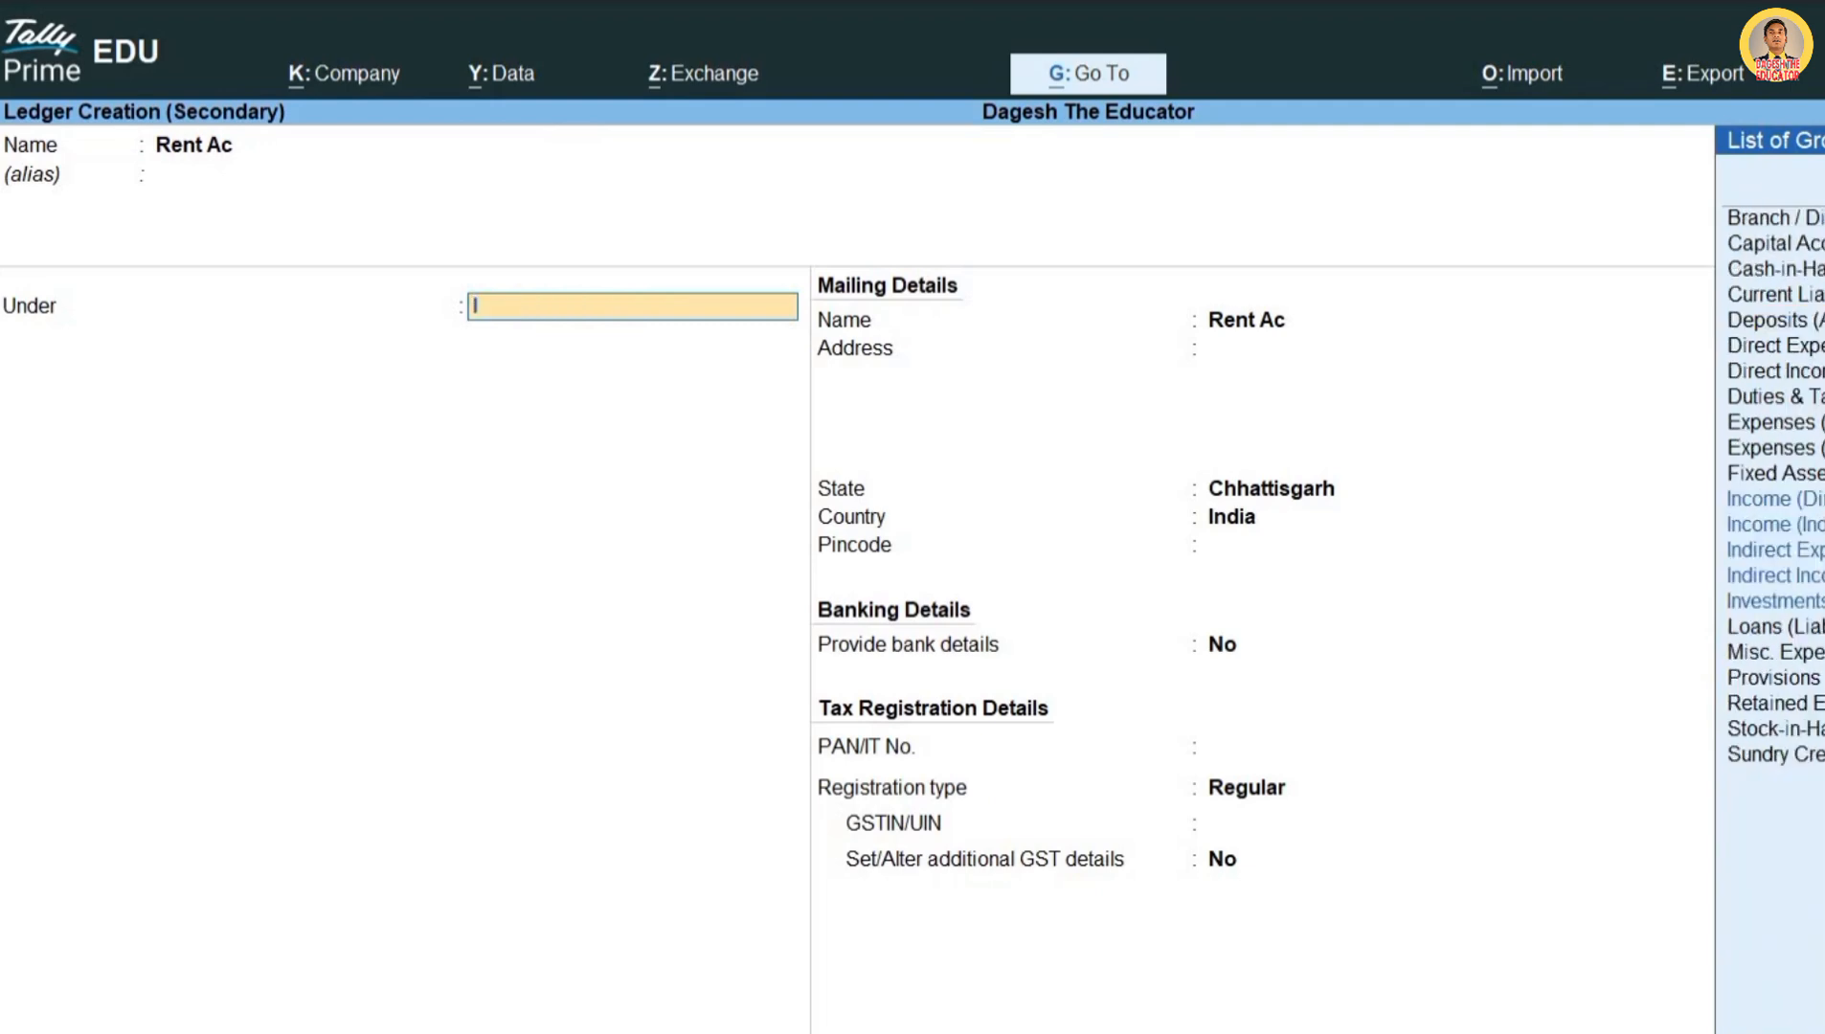
{"action": "type", "text": "Indirect ex"}
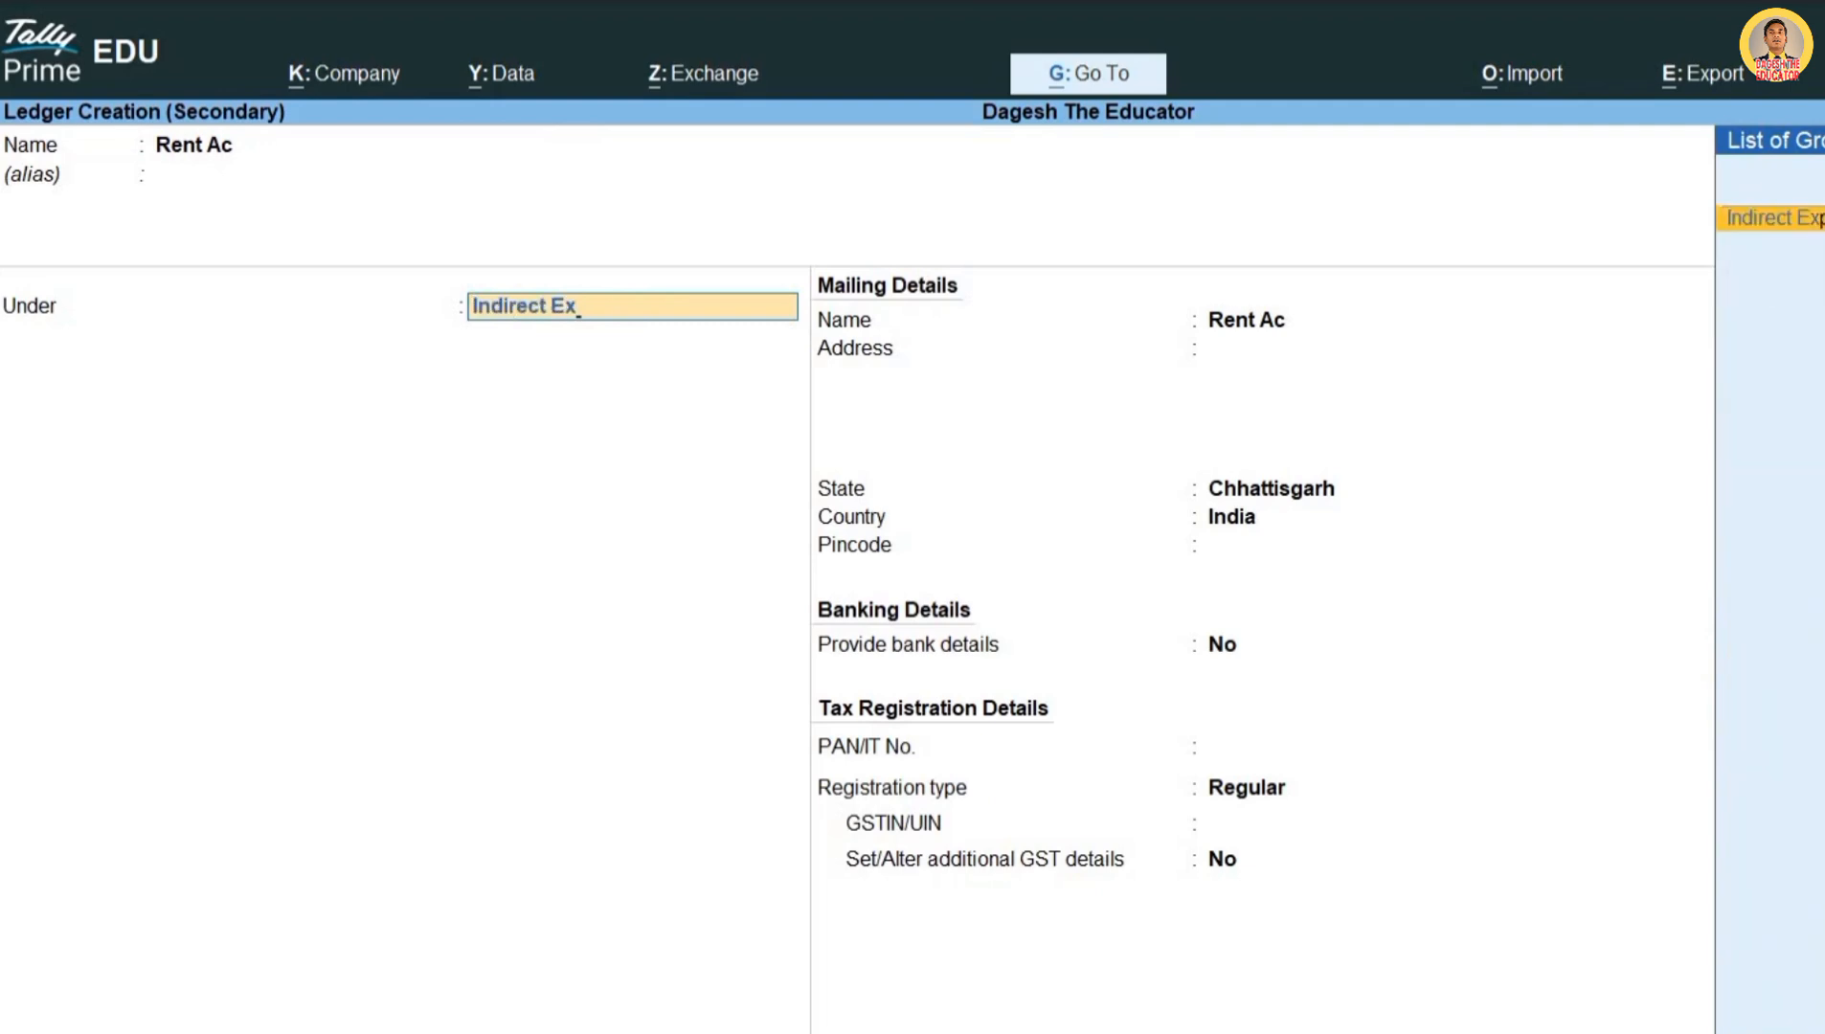
{"action": "key", "text": "Return"}
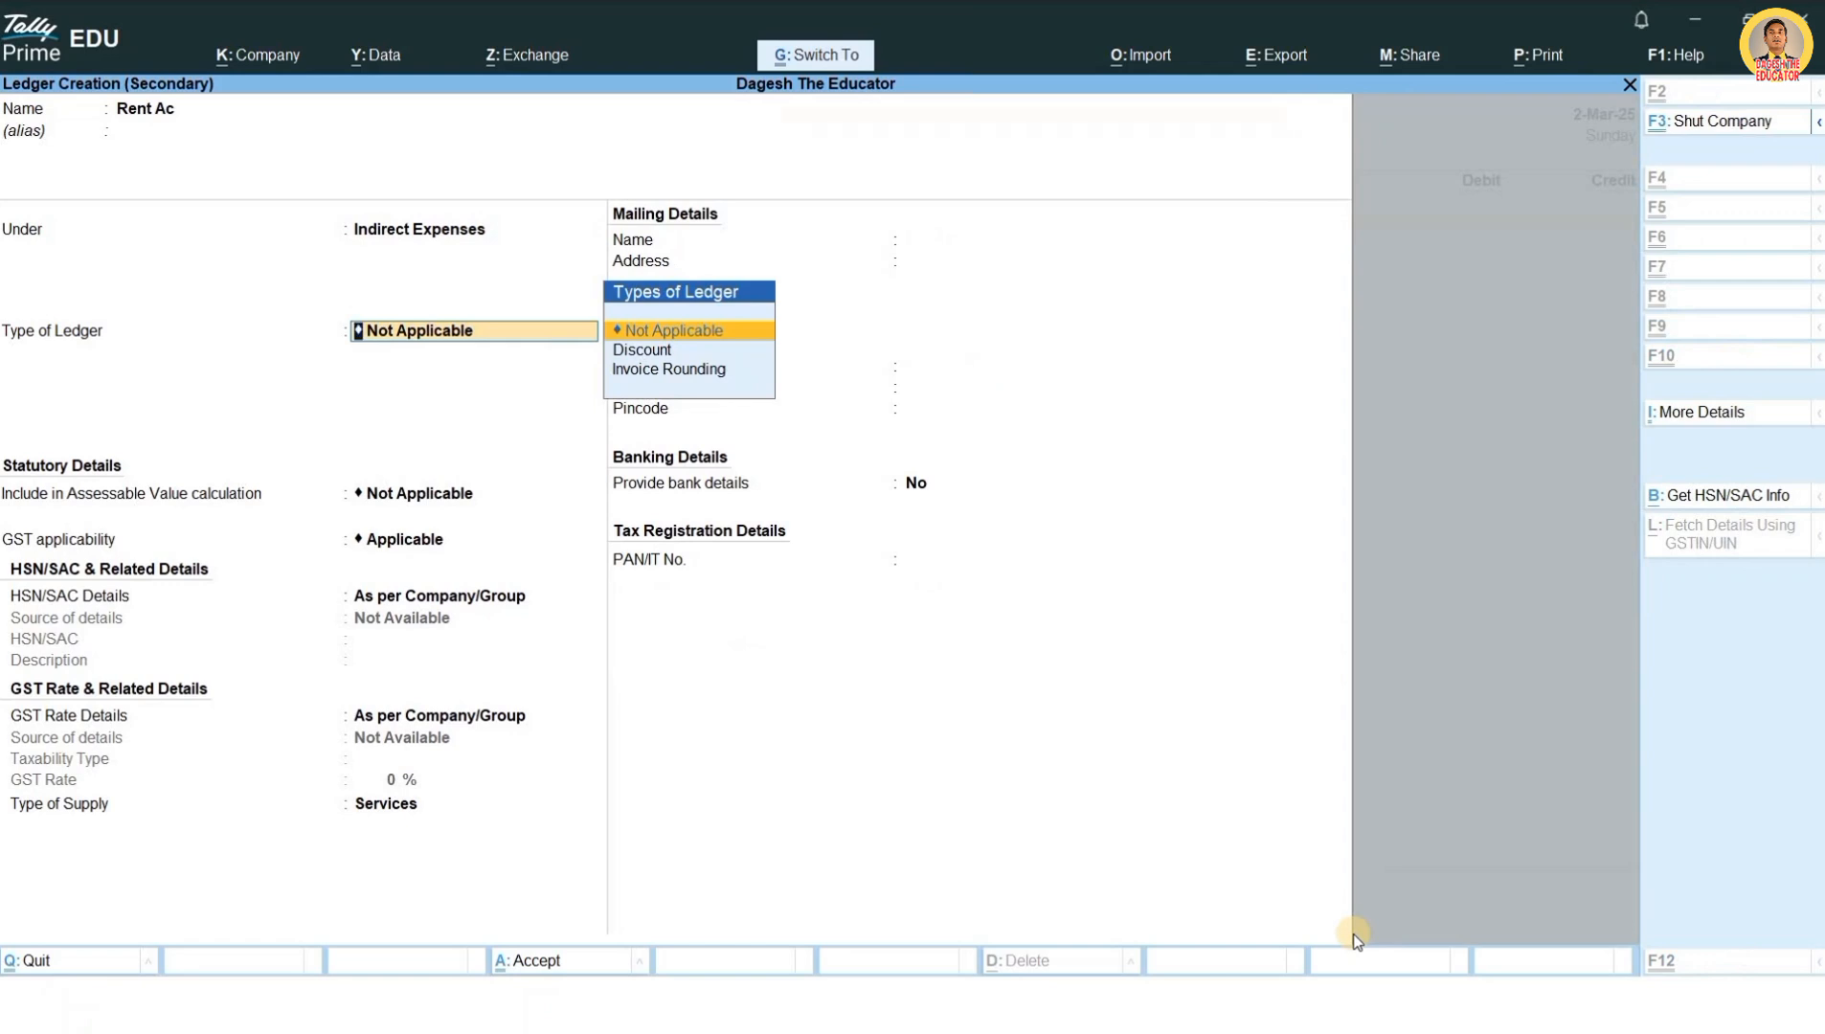
{"action": "key", "text": "ctrl+a"}
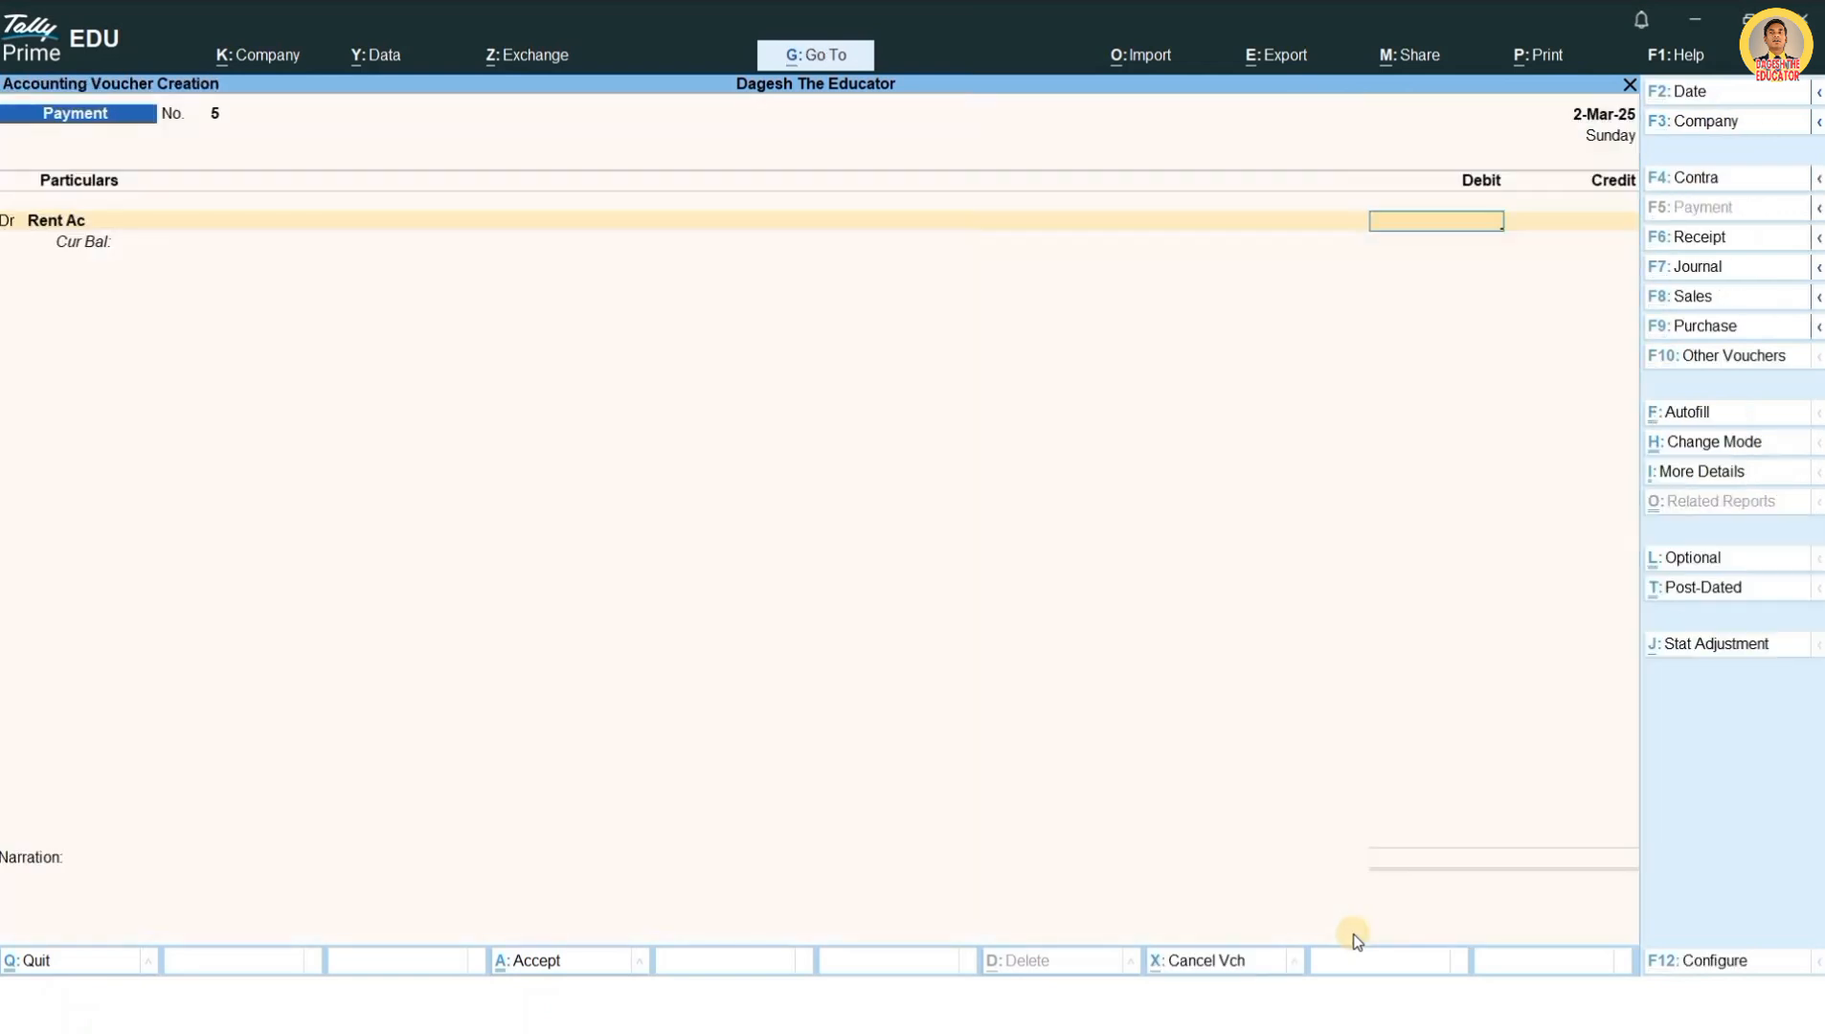
Step: Debit Rent Ac with 5000 and credit SBI Saving Ac with 5,000, continuing to the bank allocations
{"action": "type", "text": "5000"}
{"action": "key", "text": "Return"}
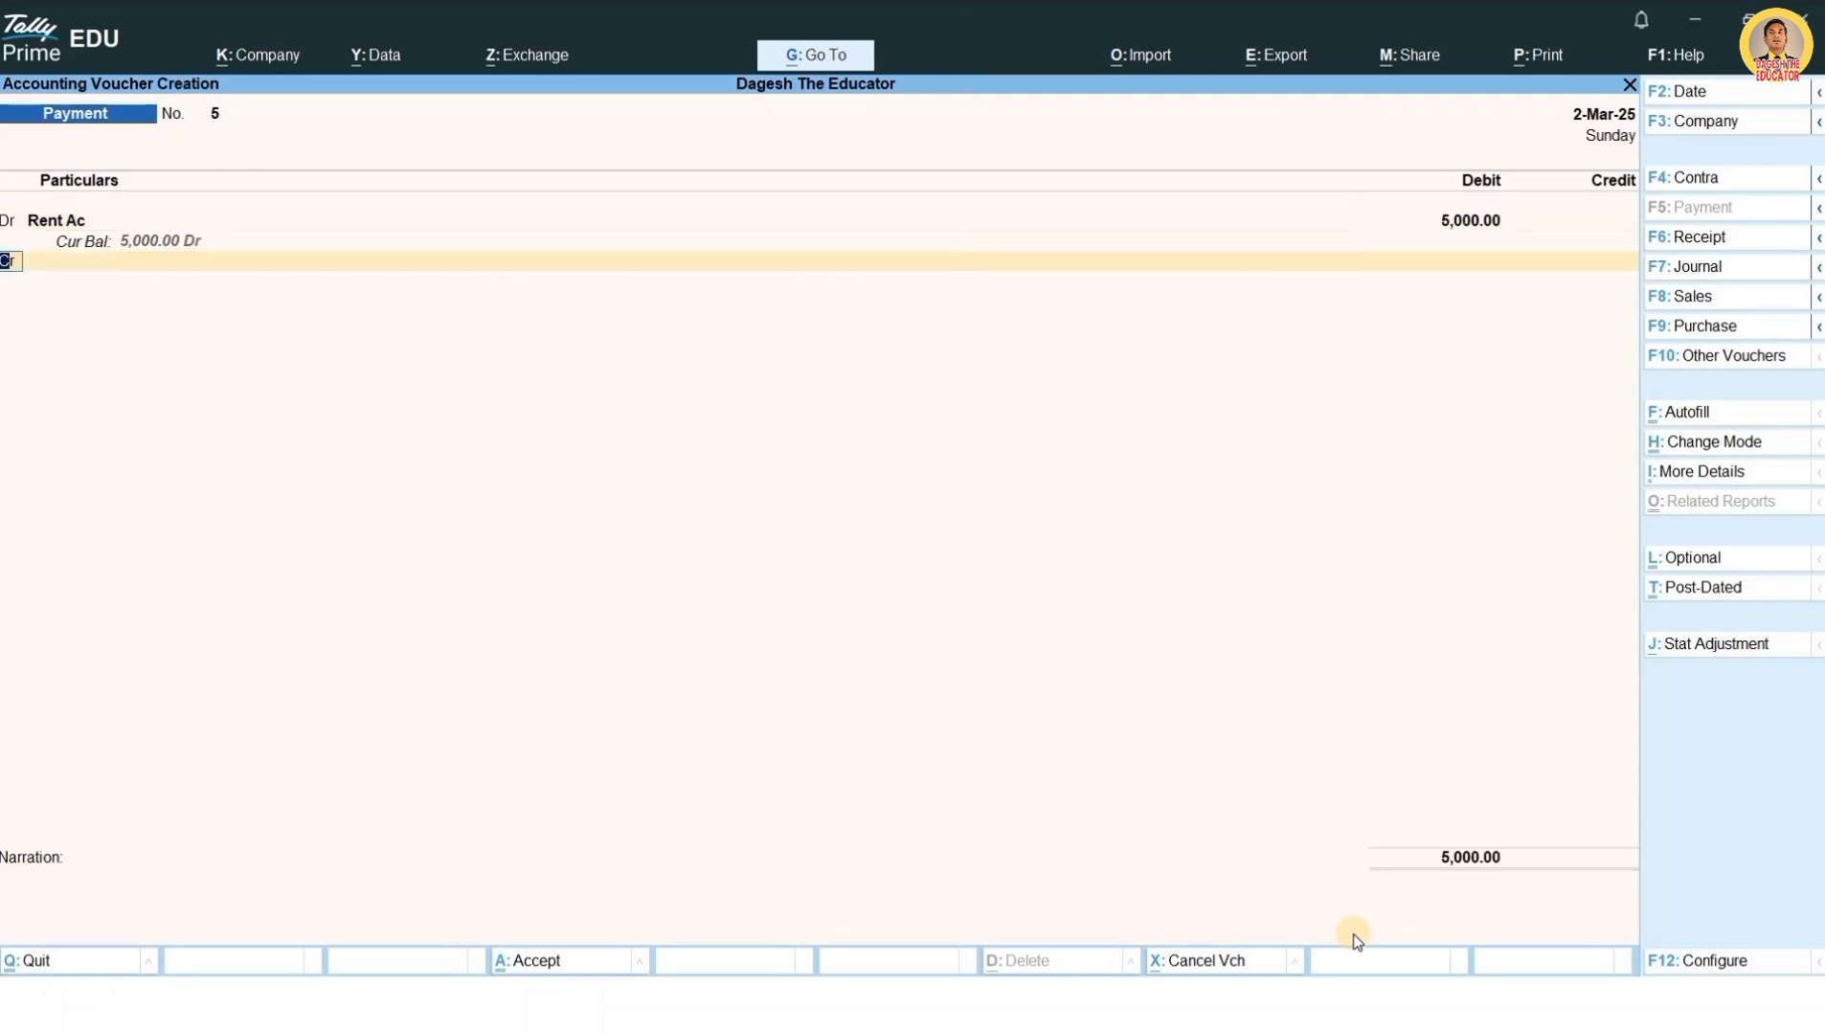
{"action": "key", "text": "Return"}
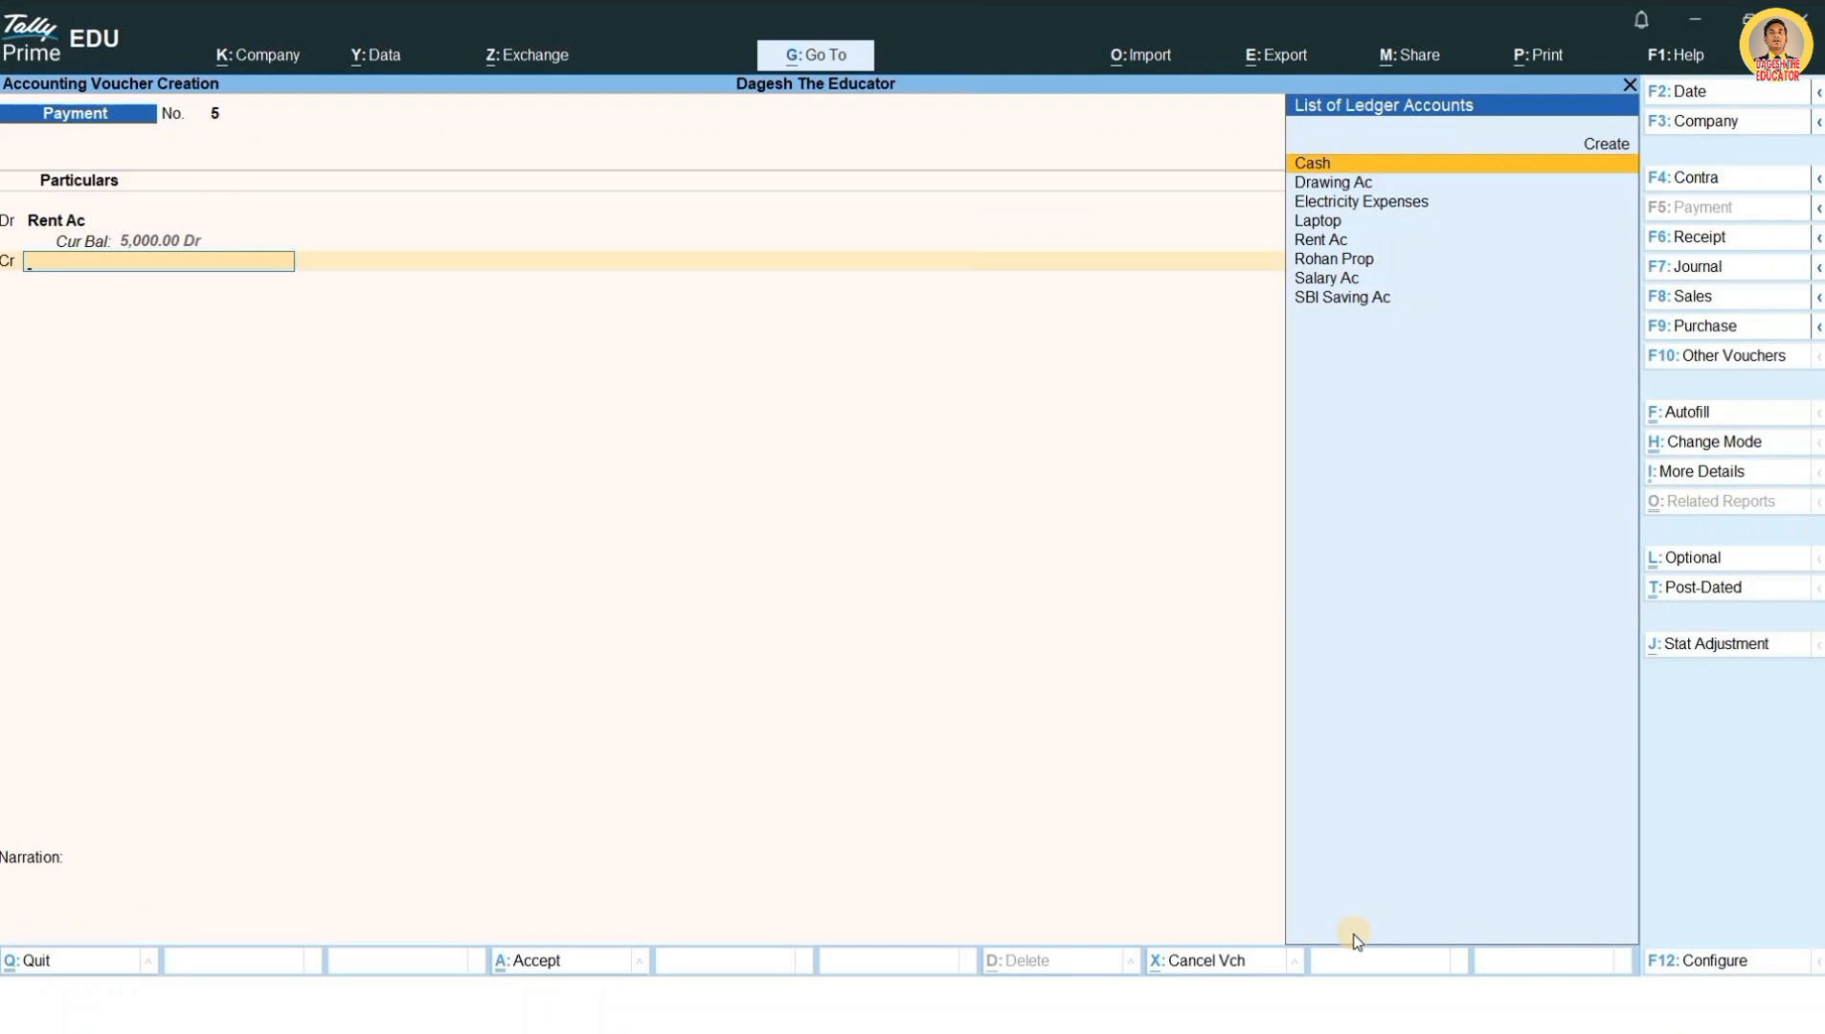
{"action": "key", "text": "Down"}
{"action": "key", "text": "Down"}
{"action": "key", "text": "Down"}
{"action": "key", "text": "Down"}
{"action": "key", "text": "Down"}
{"action": "key", "text": "Down"}
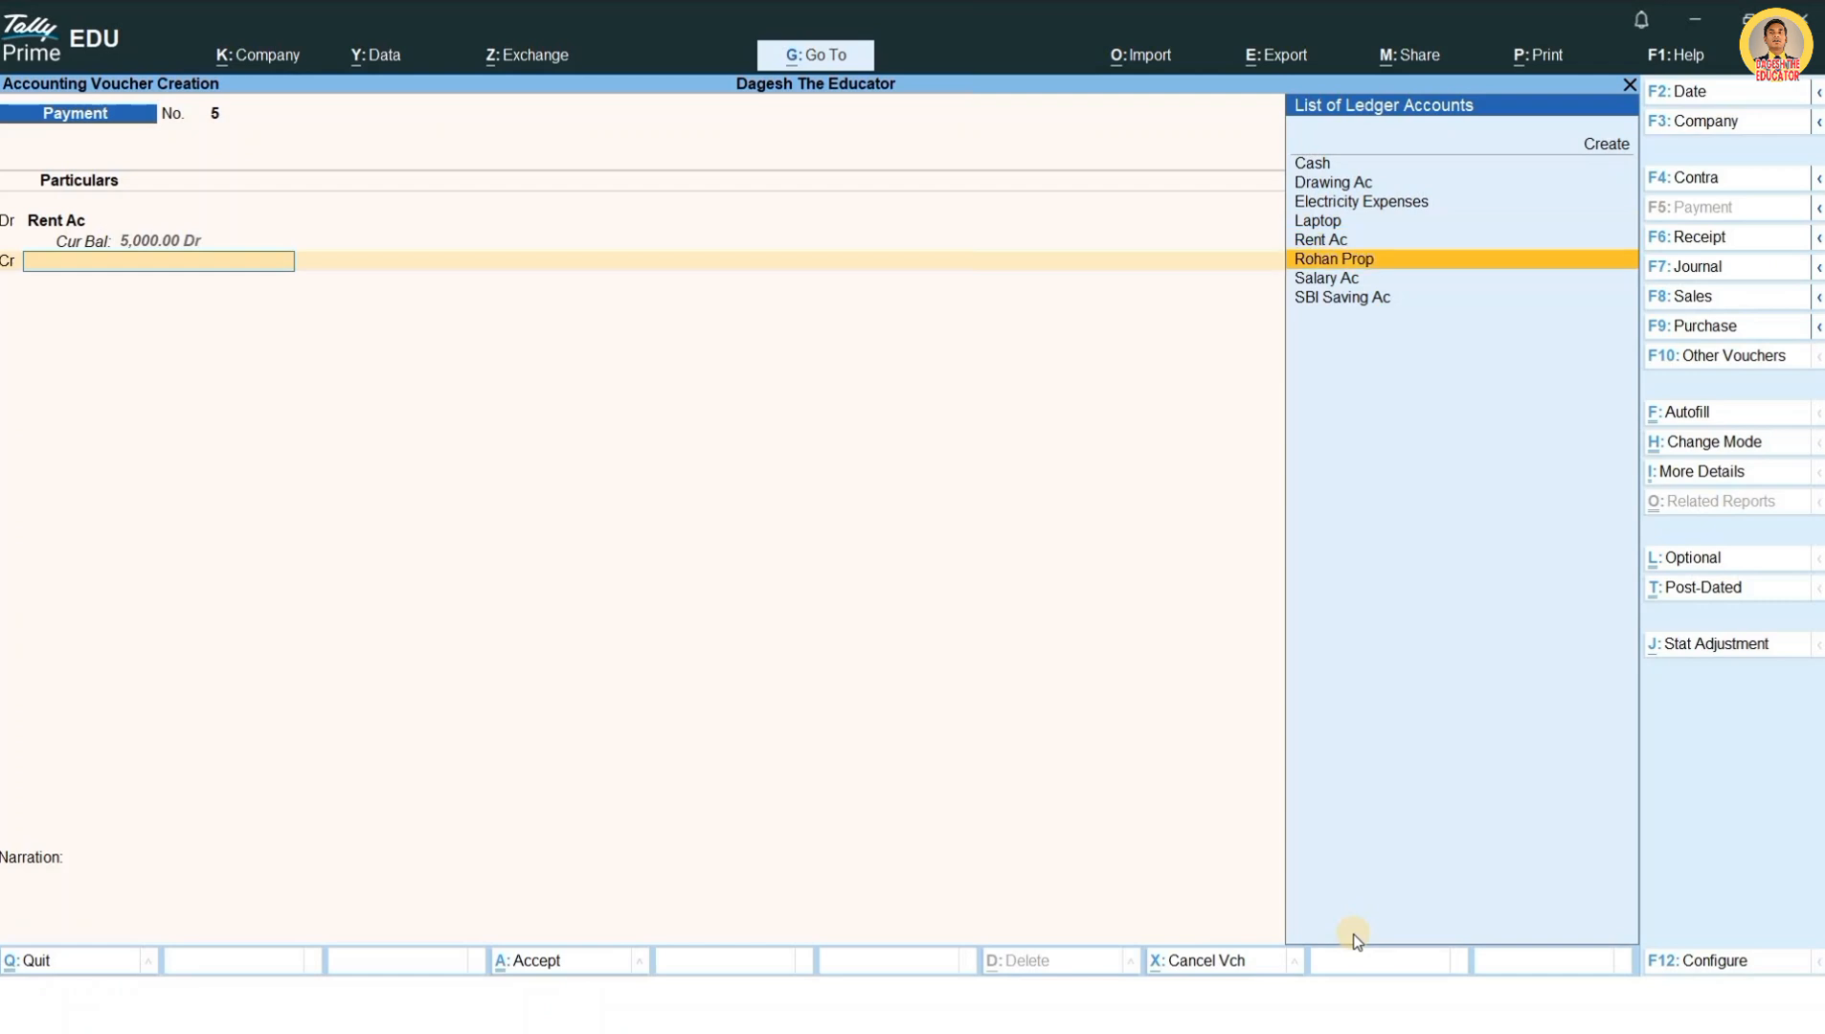
{"action": "key", "text": "Down"}
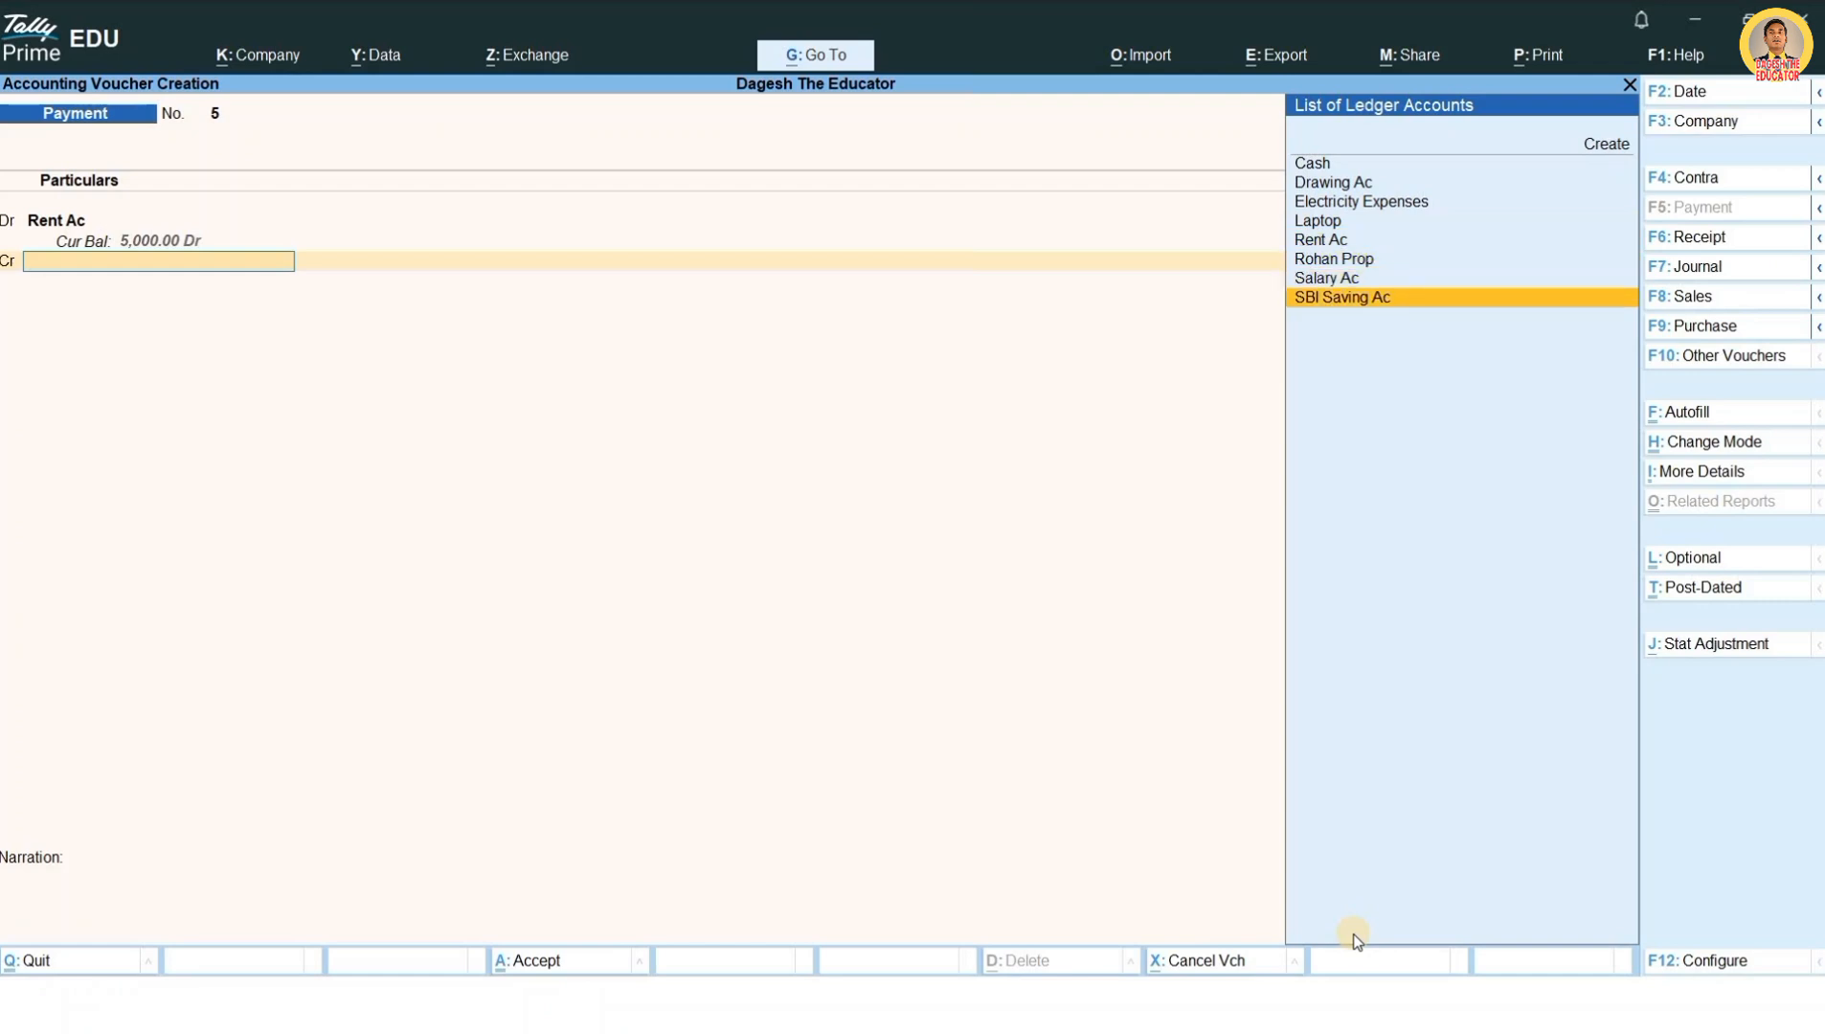
{"action": "key", "text": "Return"}
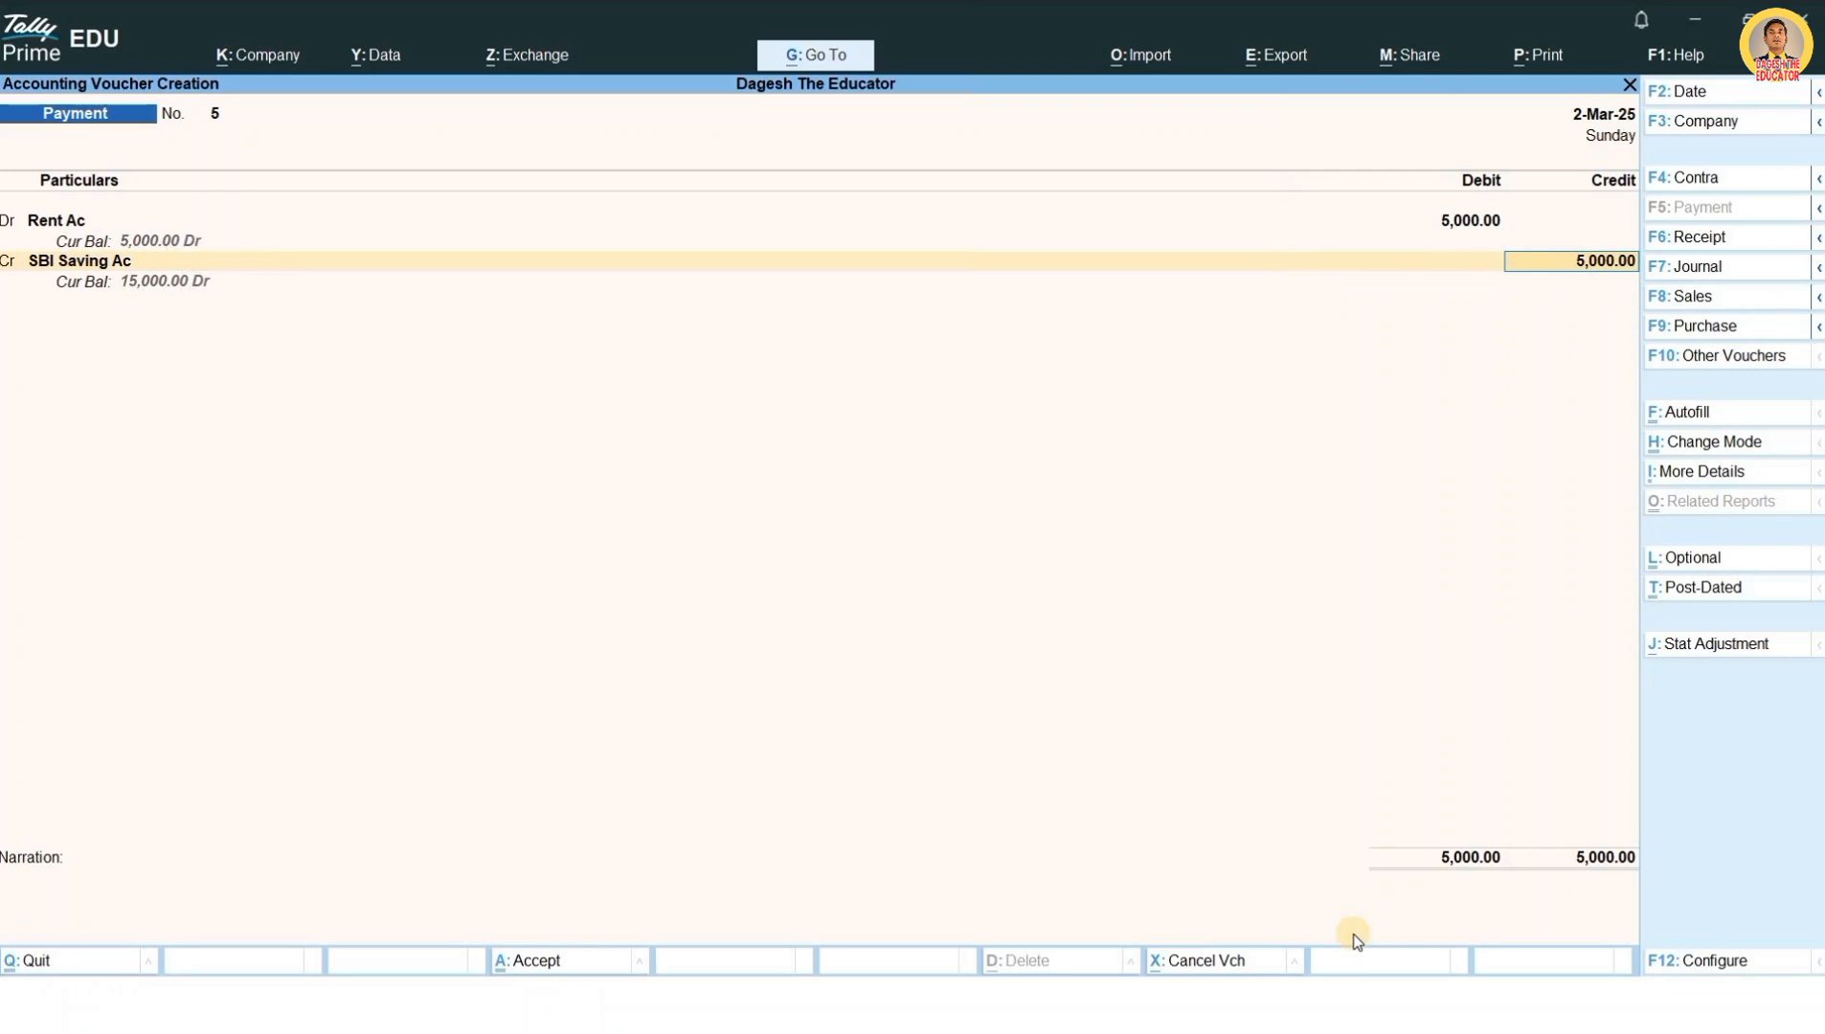
{"action": "key", "text": "Return"}
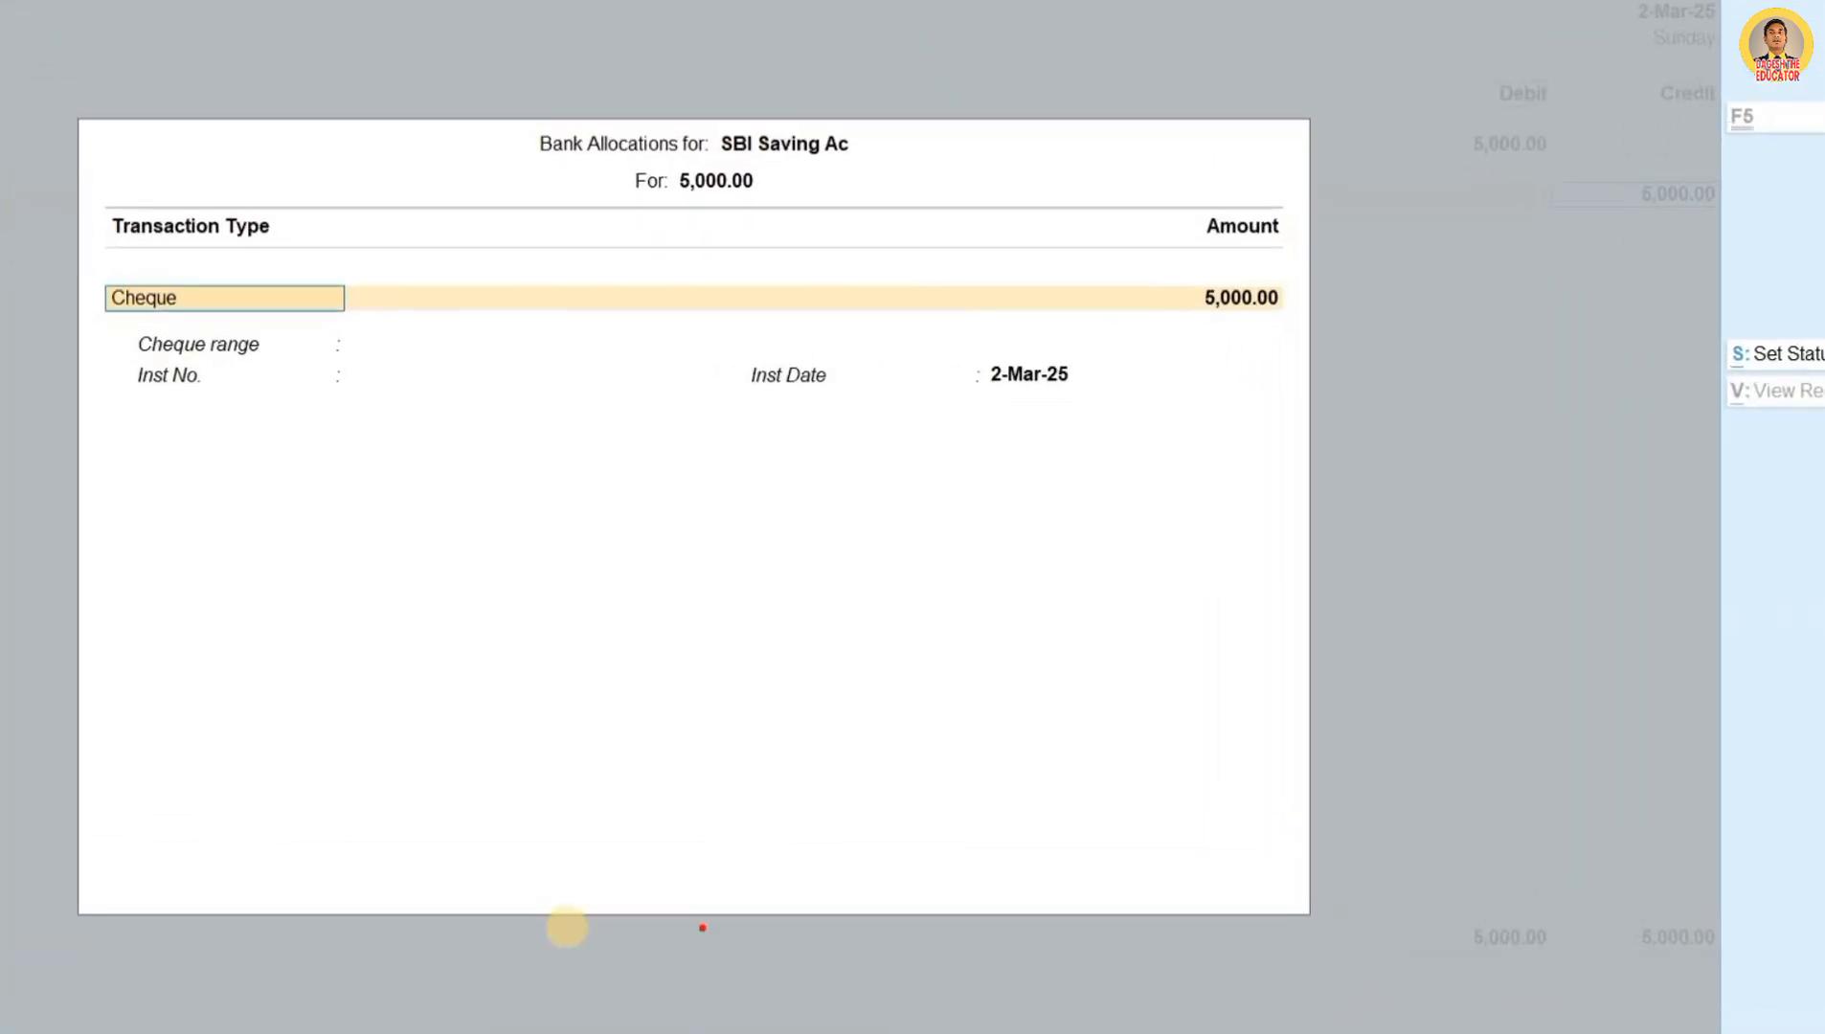
Step: Clear the Cheque transaction type in the SBI Saving Ac bank allocation and review the available transaction types
{"action": "left_click_drag", "start_coordinate": [85, 251], "coordinate": [330, 331]}
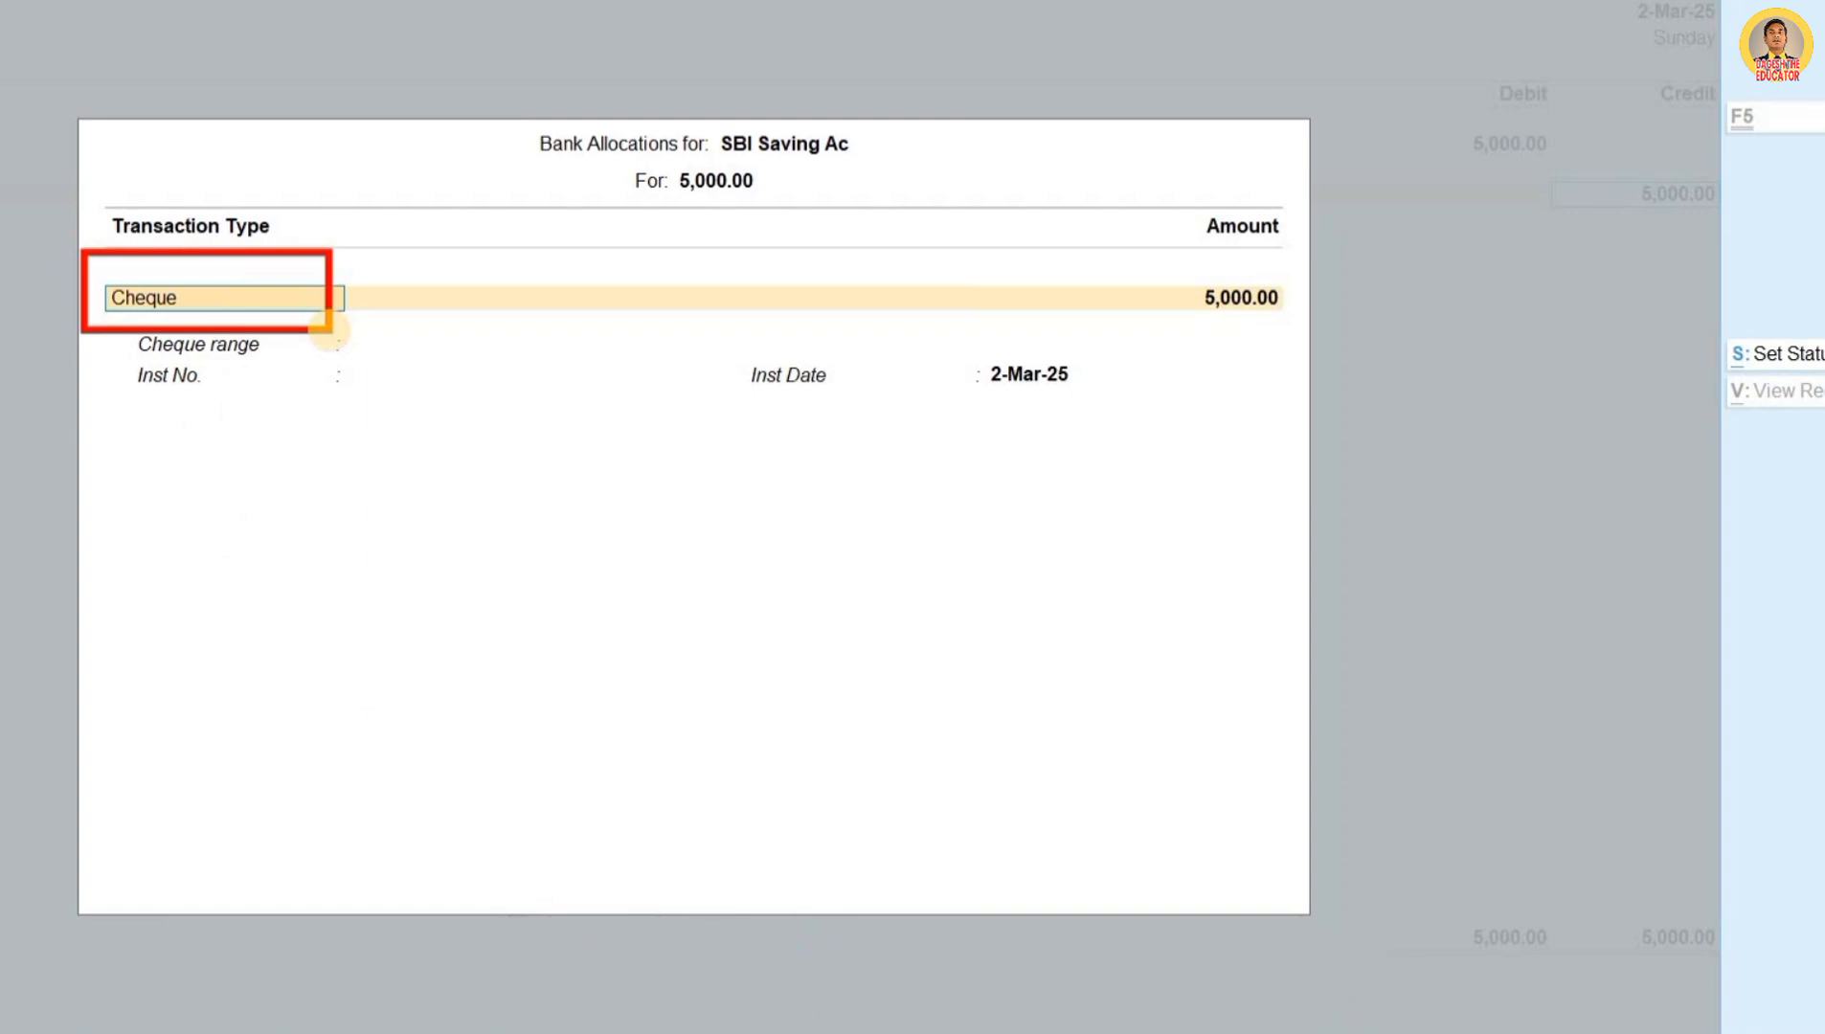
{"action": "key", "text": "Escape"}
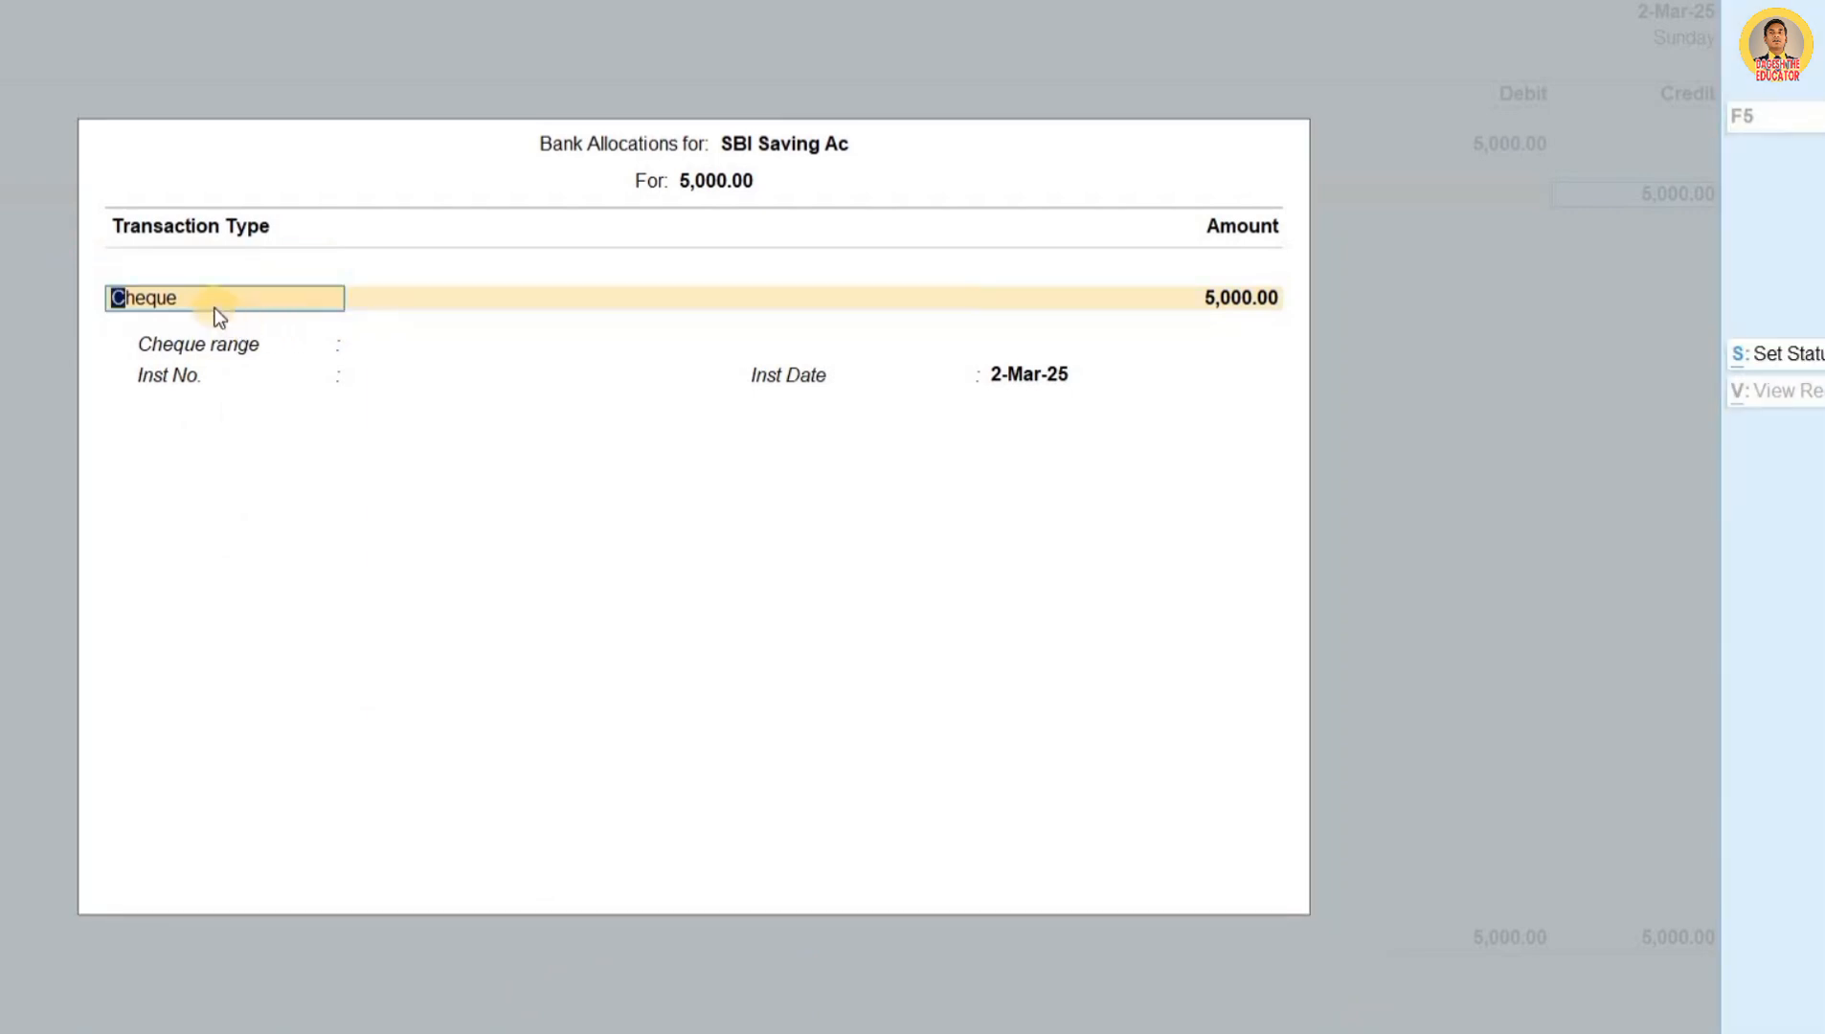
{"action": "key", "text": "BackSpace"}
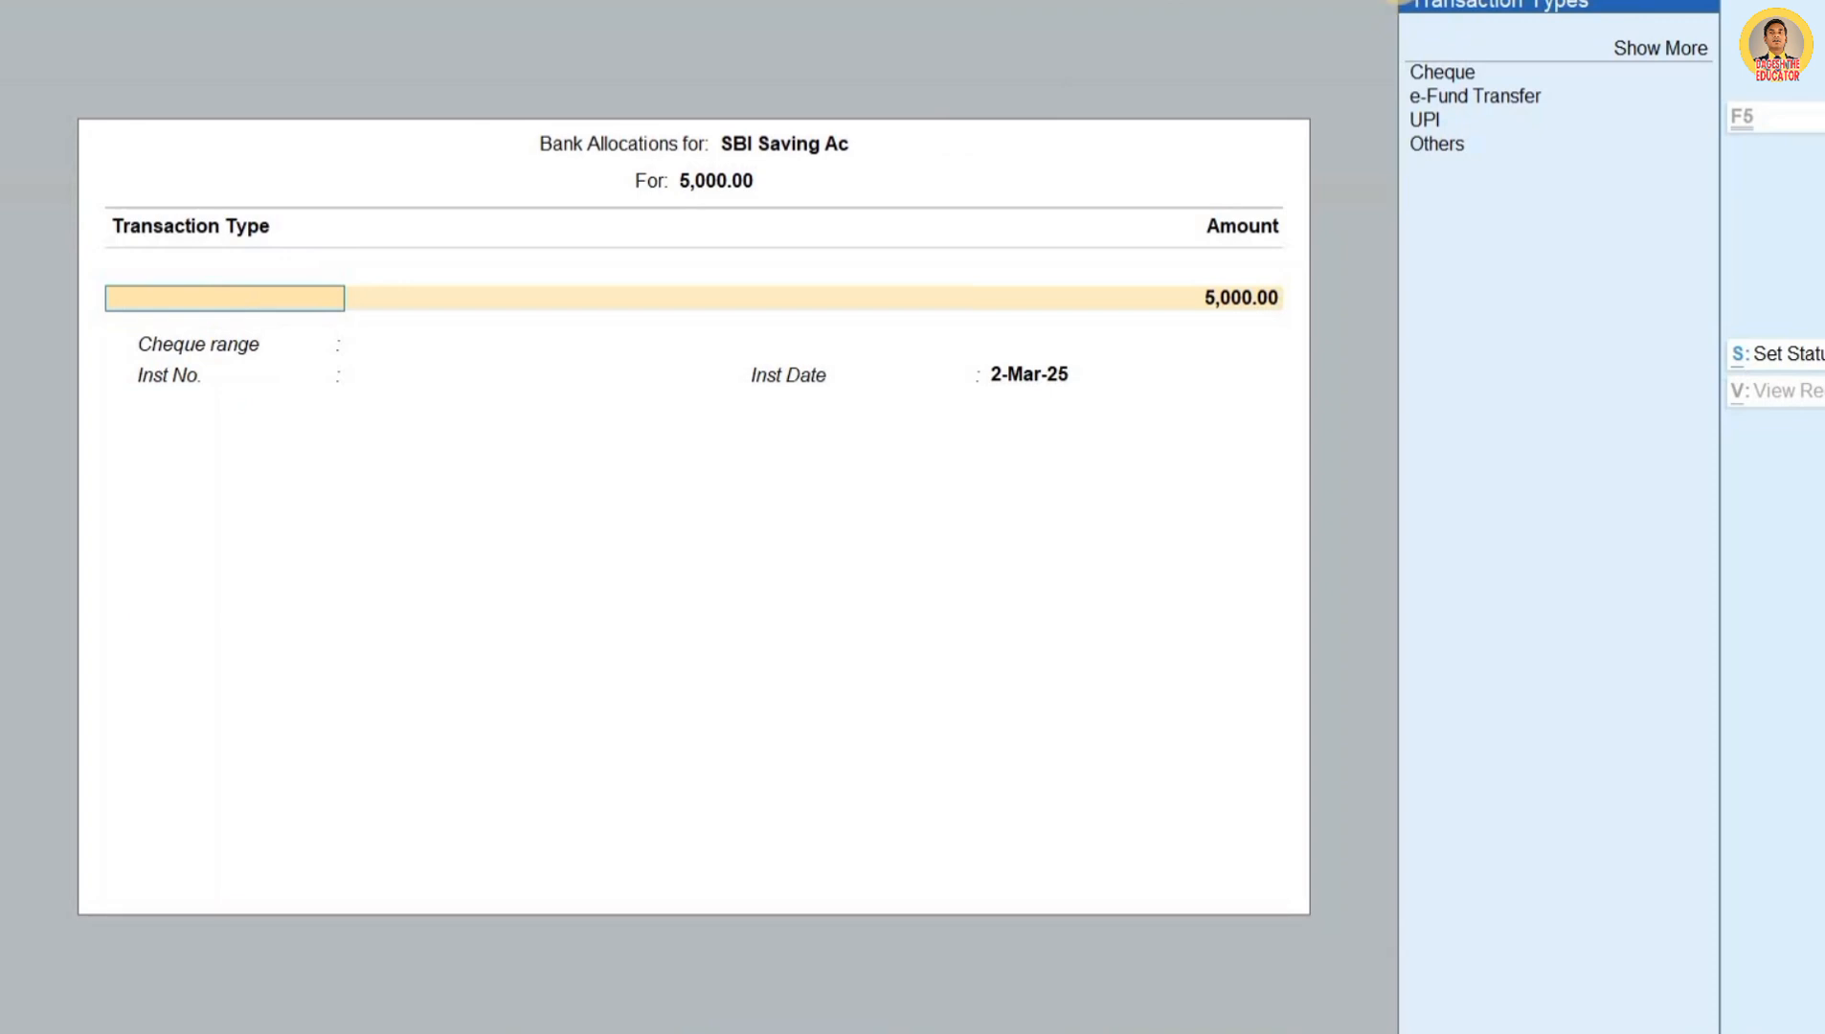
{"action": "left_click", "coordinate": [1504, 108]}
{"action": "left_click_drag", "start_coordinate": [1723, 236], "coordinate": [1726, 234]}
{"action": "mouse_move", "coordinate": [1500, 73]}
{"action": "left_mouse_down"}
{"action": "mouse_move", "coordinate": [1586, 45]}
{"action": "mouse_move", "coordinate": [1571, 97]}
{"action": "mouse_move", "coordinate": [1613, 106]}
{"action": "left_mouse_up"}
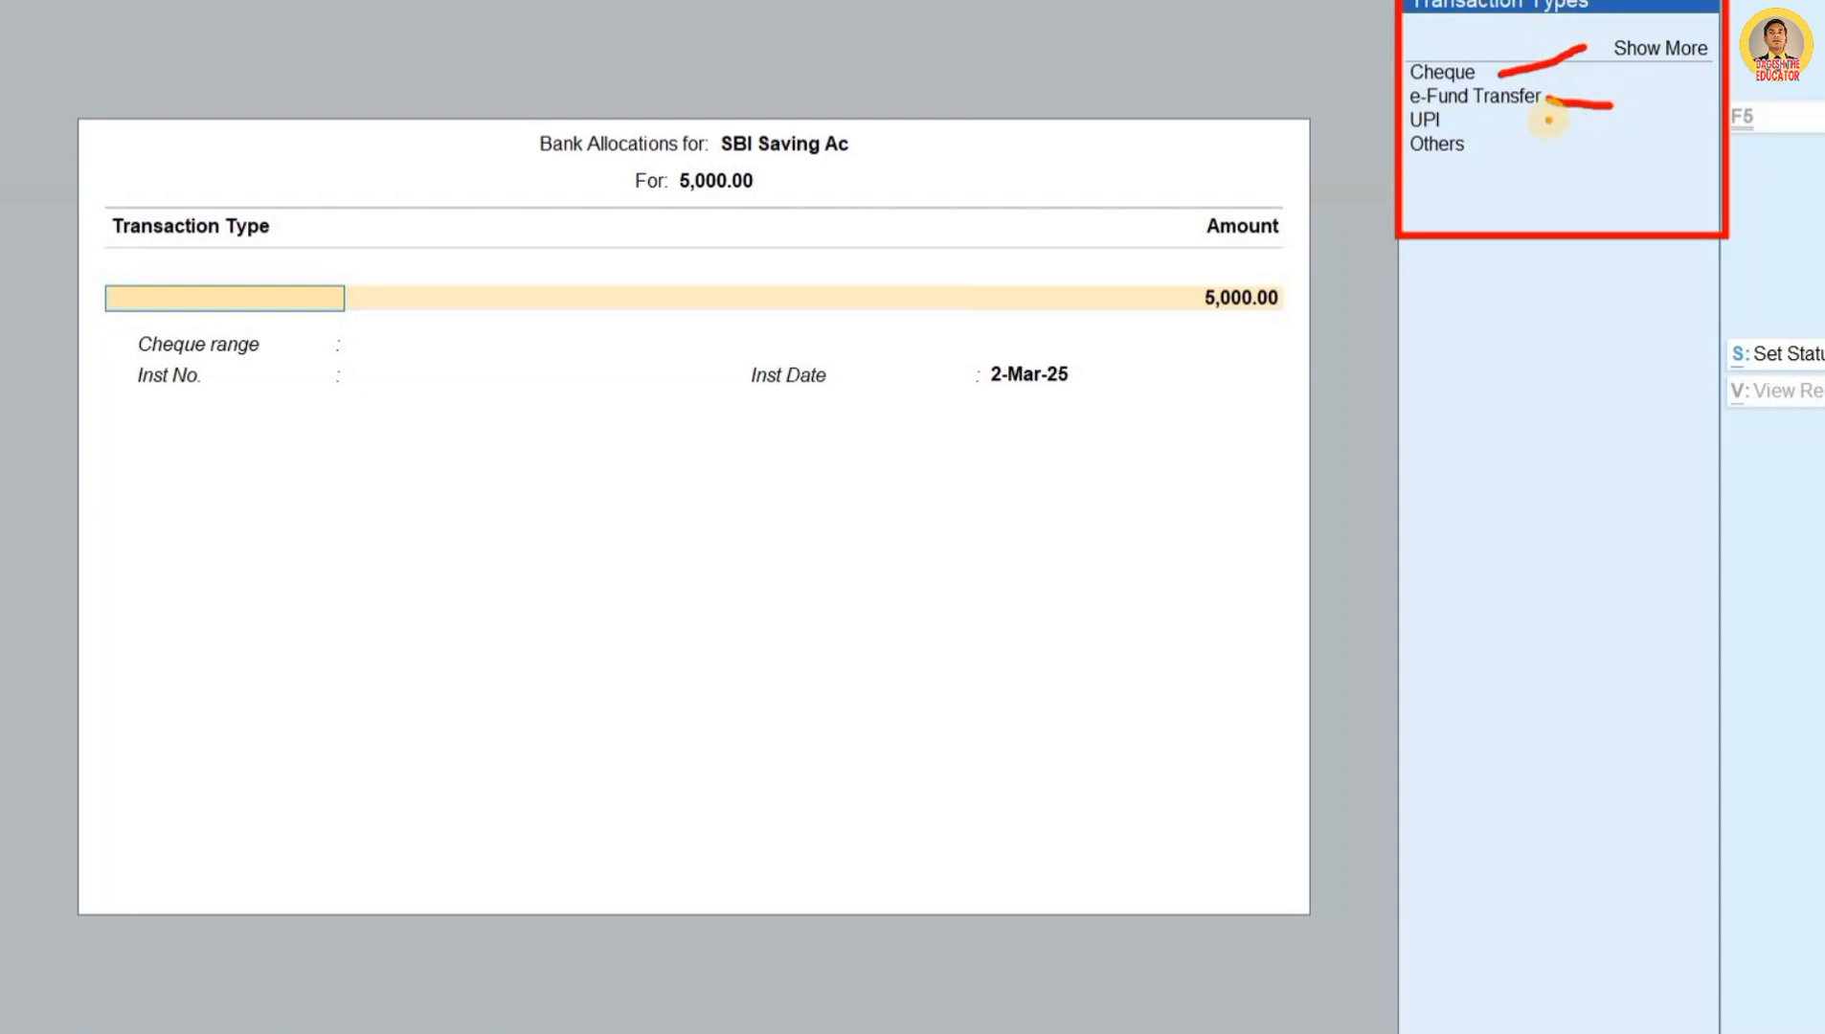
{"action": "key", "text": "Escape"}
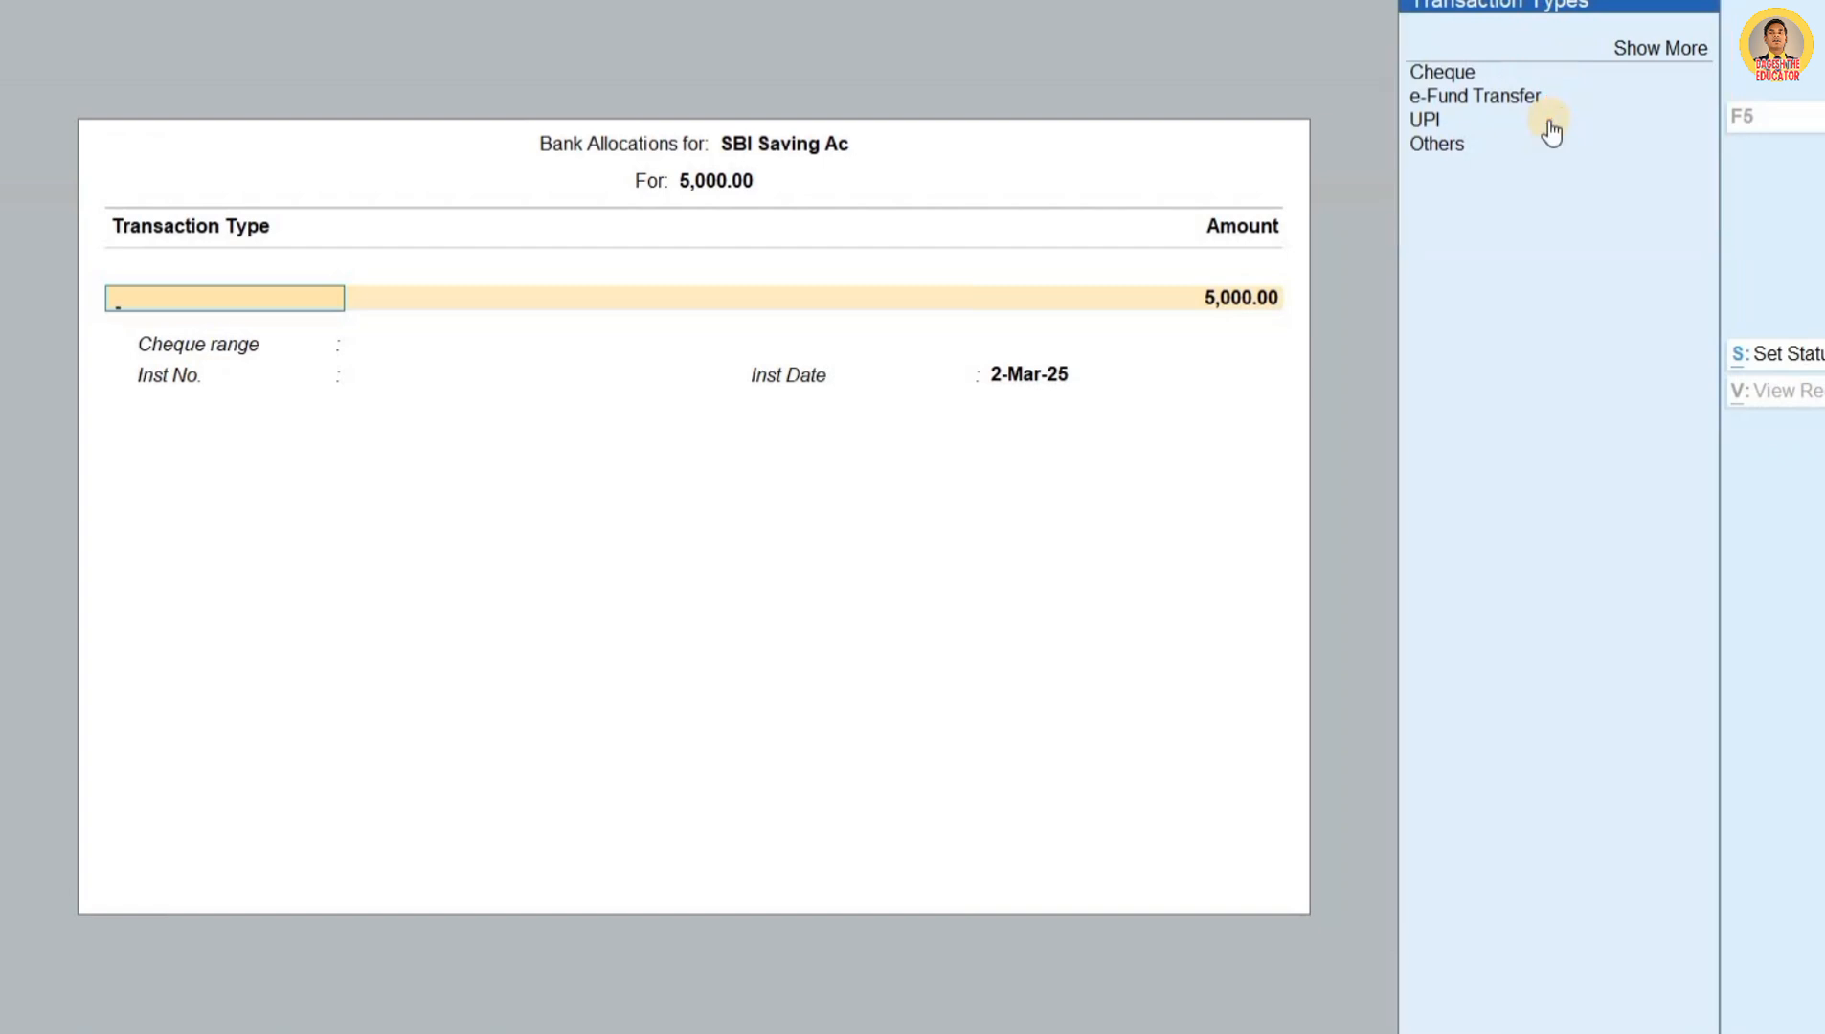
Step: Set the bank allocation's transaction type to e-Fund Transfer and look at the fields it requires
{"action": "key", "text": "Down"}
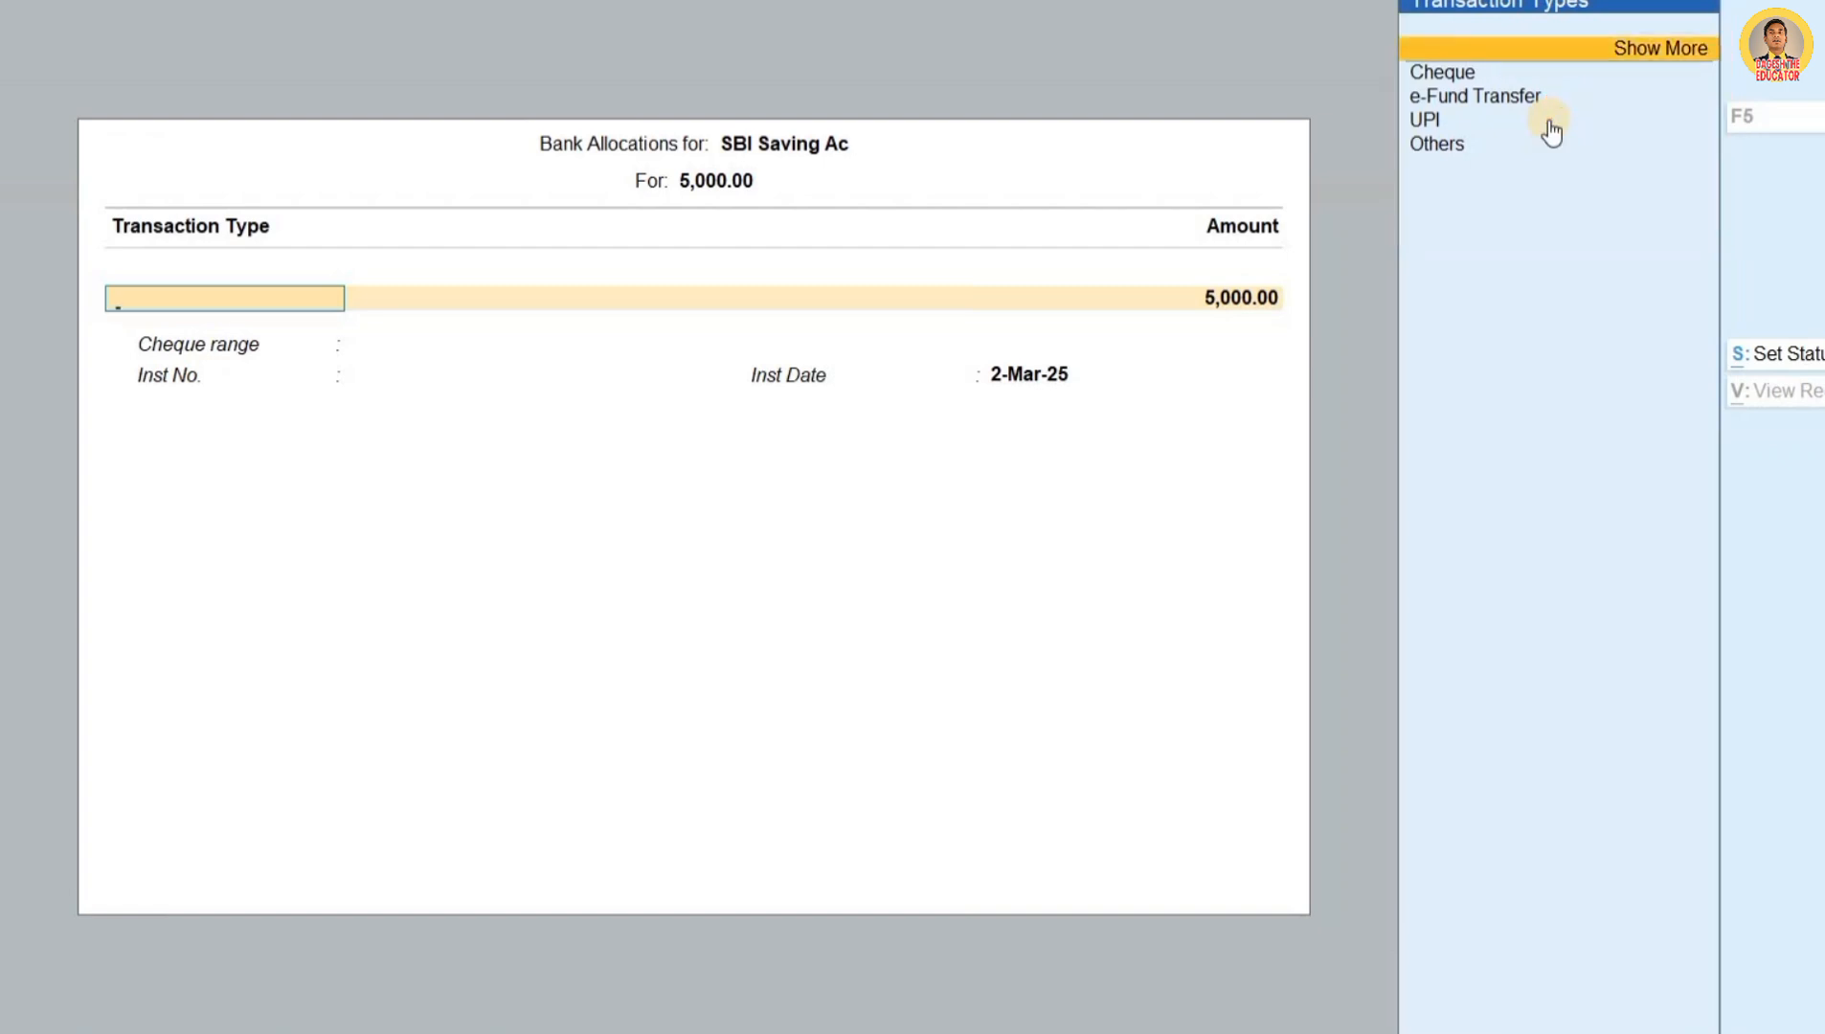
{"action": "key", "text": "Down"}
{"action": "key", "text": "Down"}
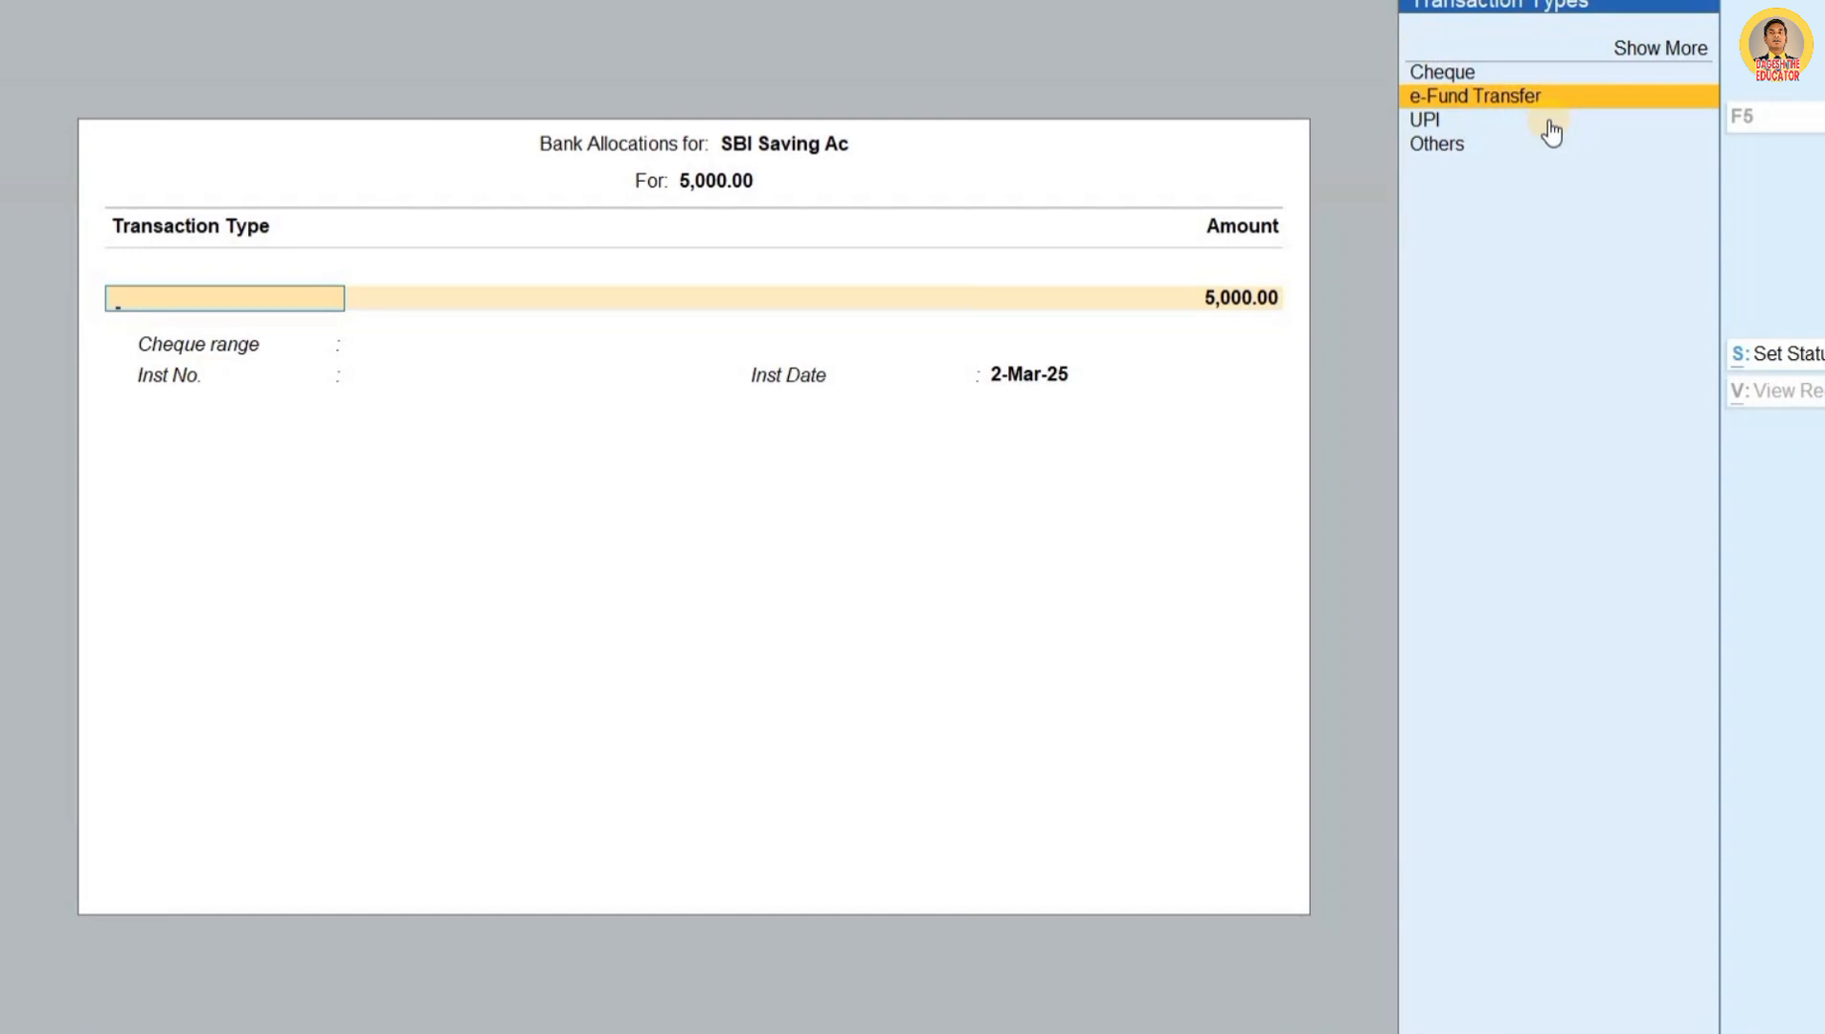
{"action": "key", "text": "Return"}
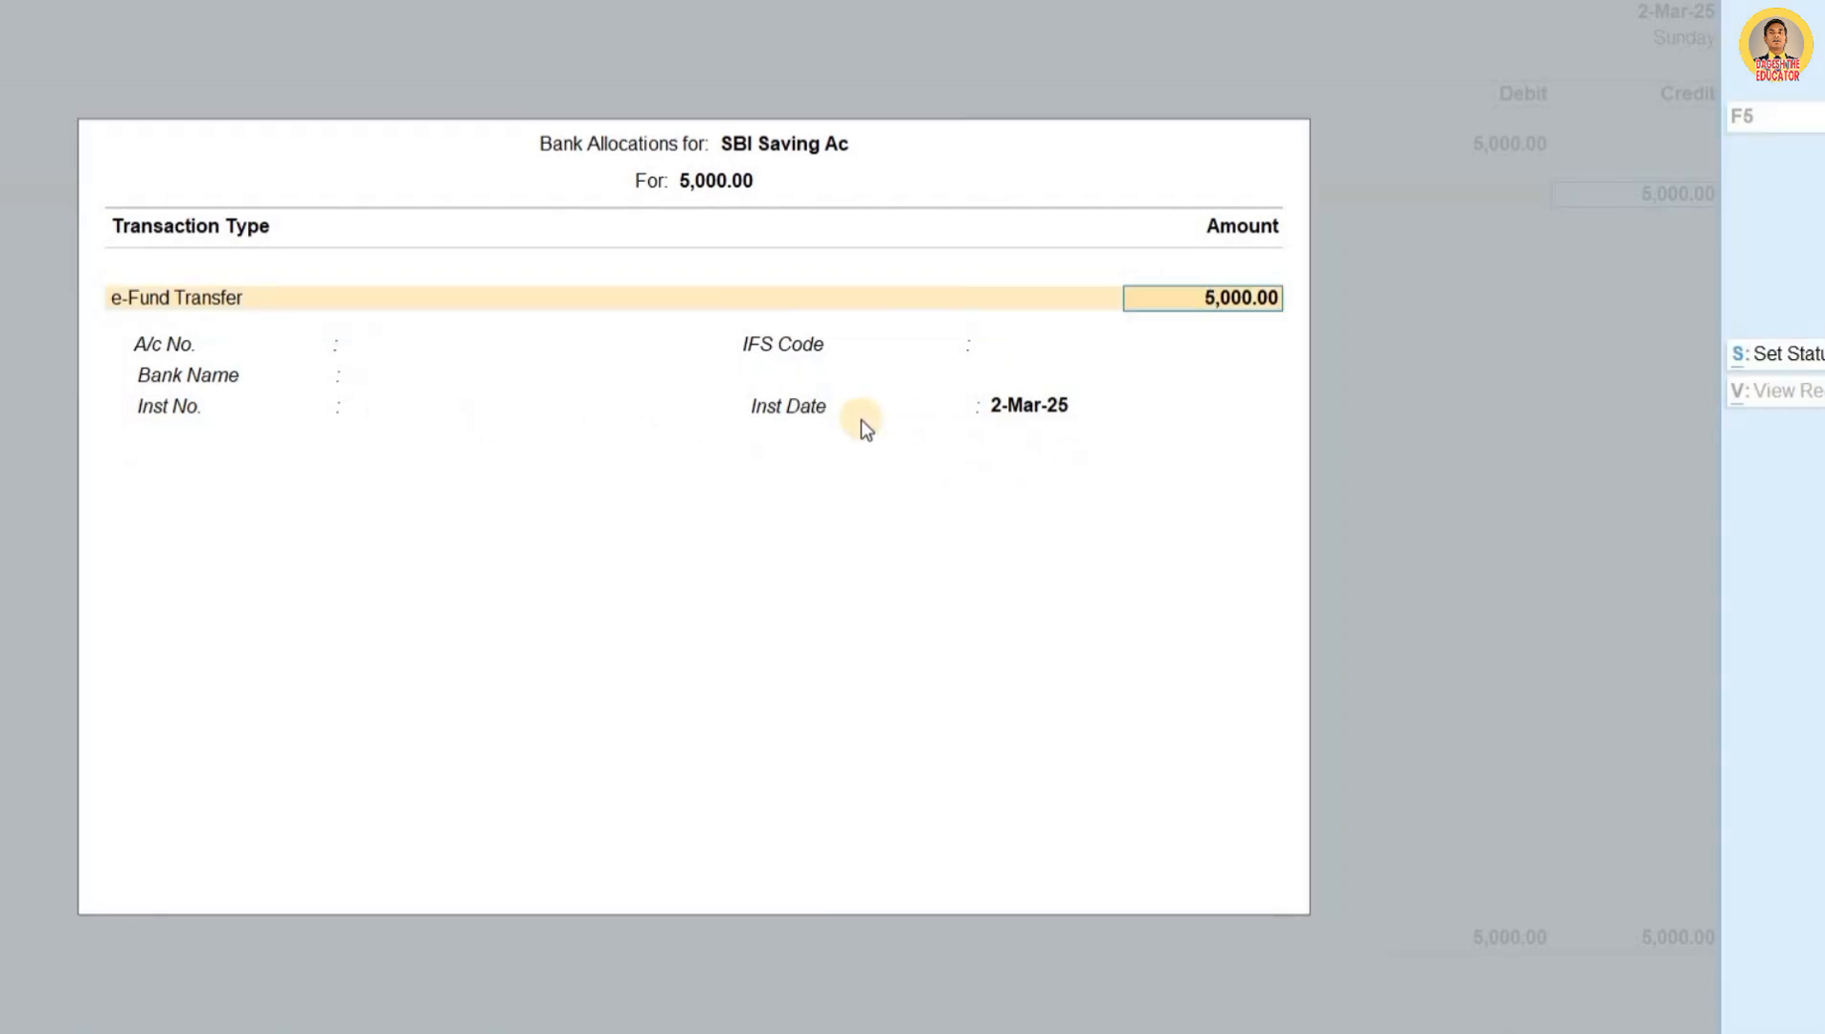
Step: Change the SBI Saving Ac bank allocation's transaction type to UPI and enter the recipient's UPI ID
{"action": "key", "text": "shift+Tab"}
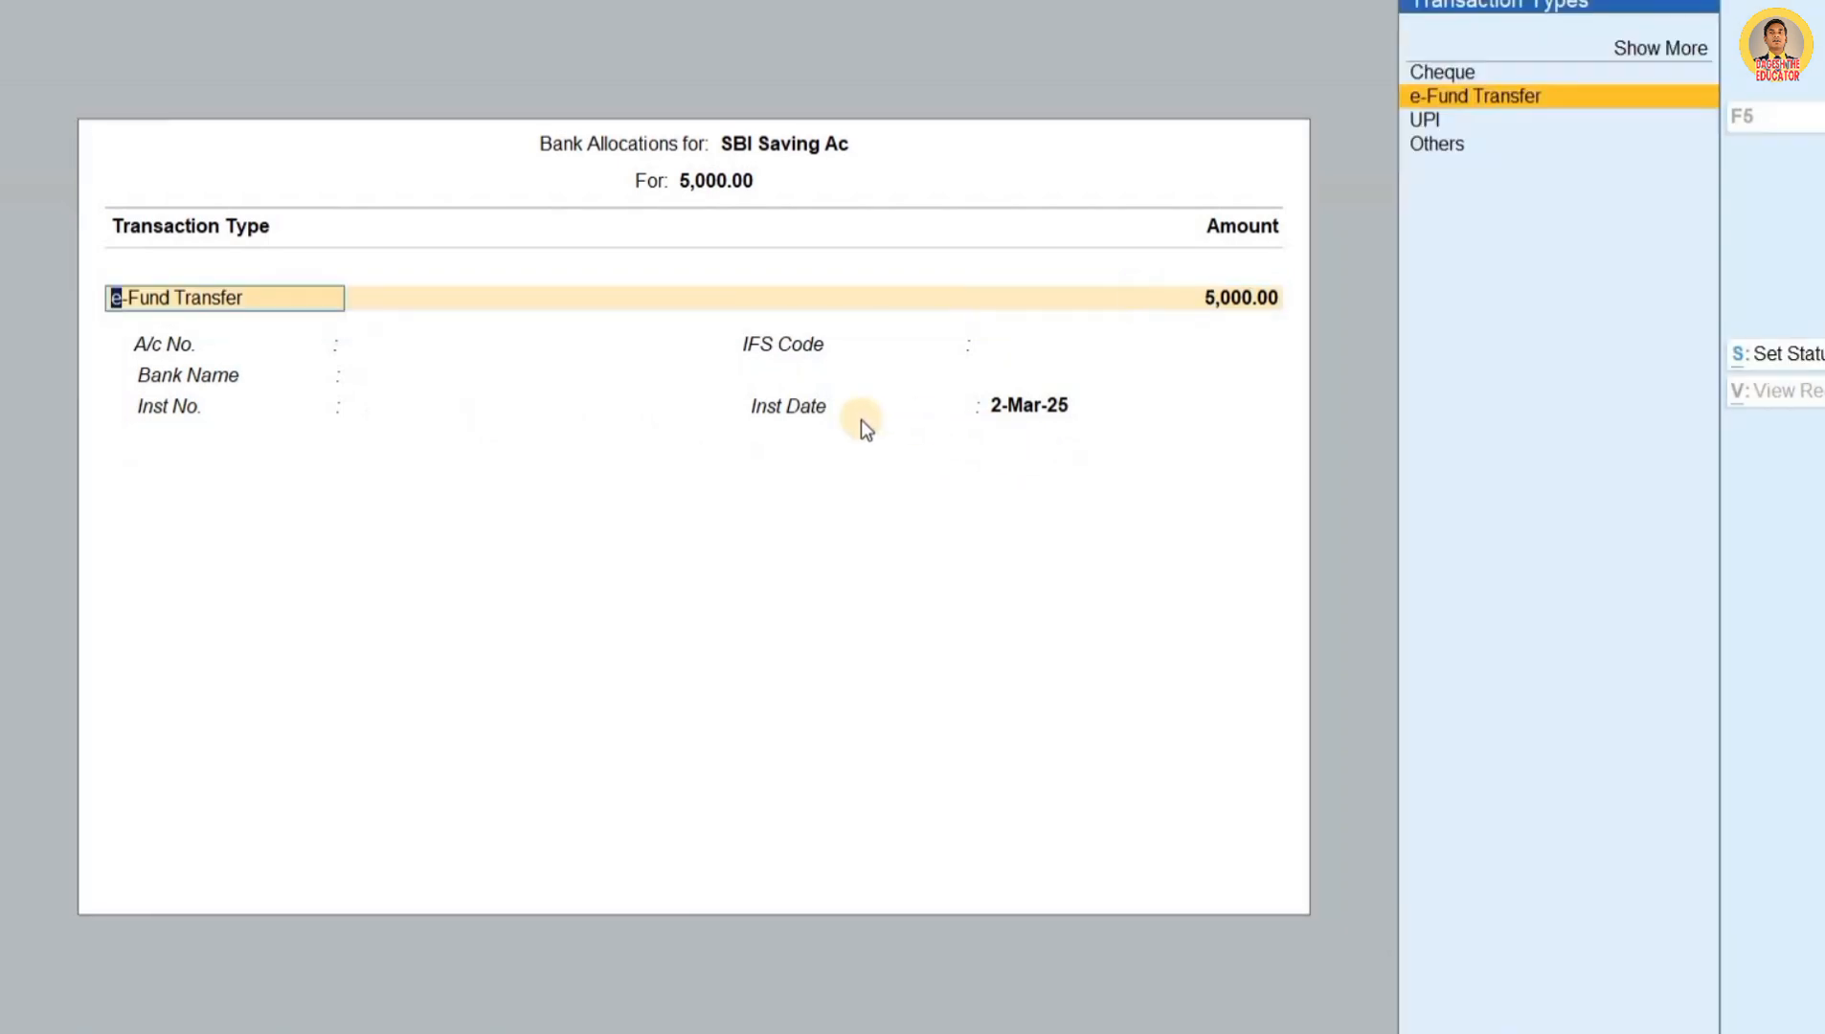
{"action": "key", "text": "Down"}
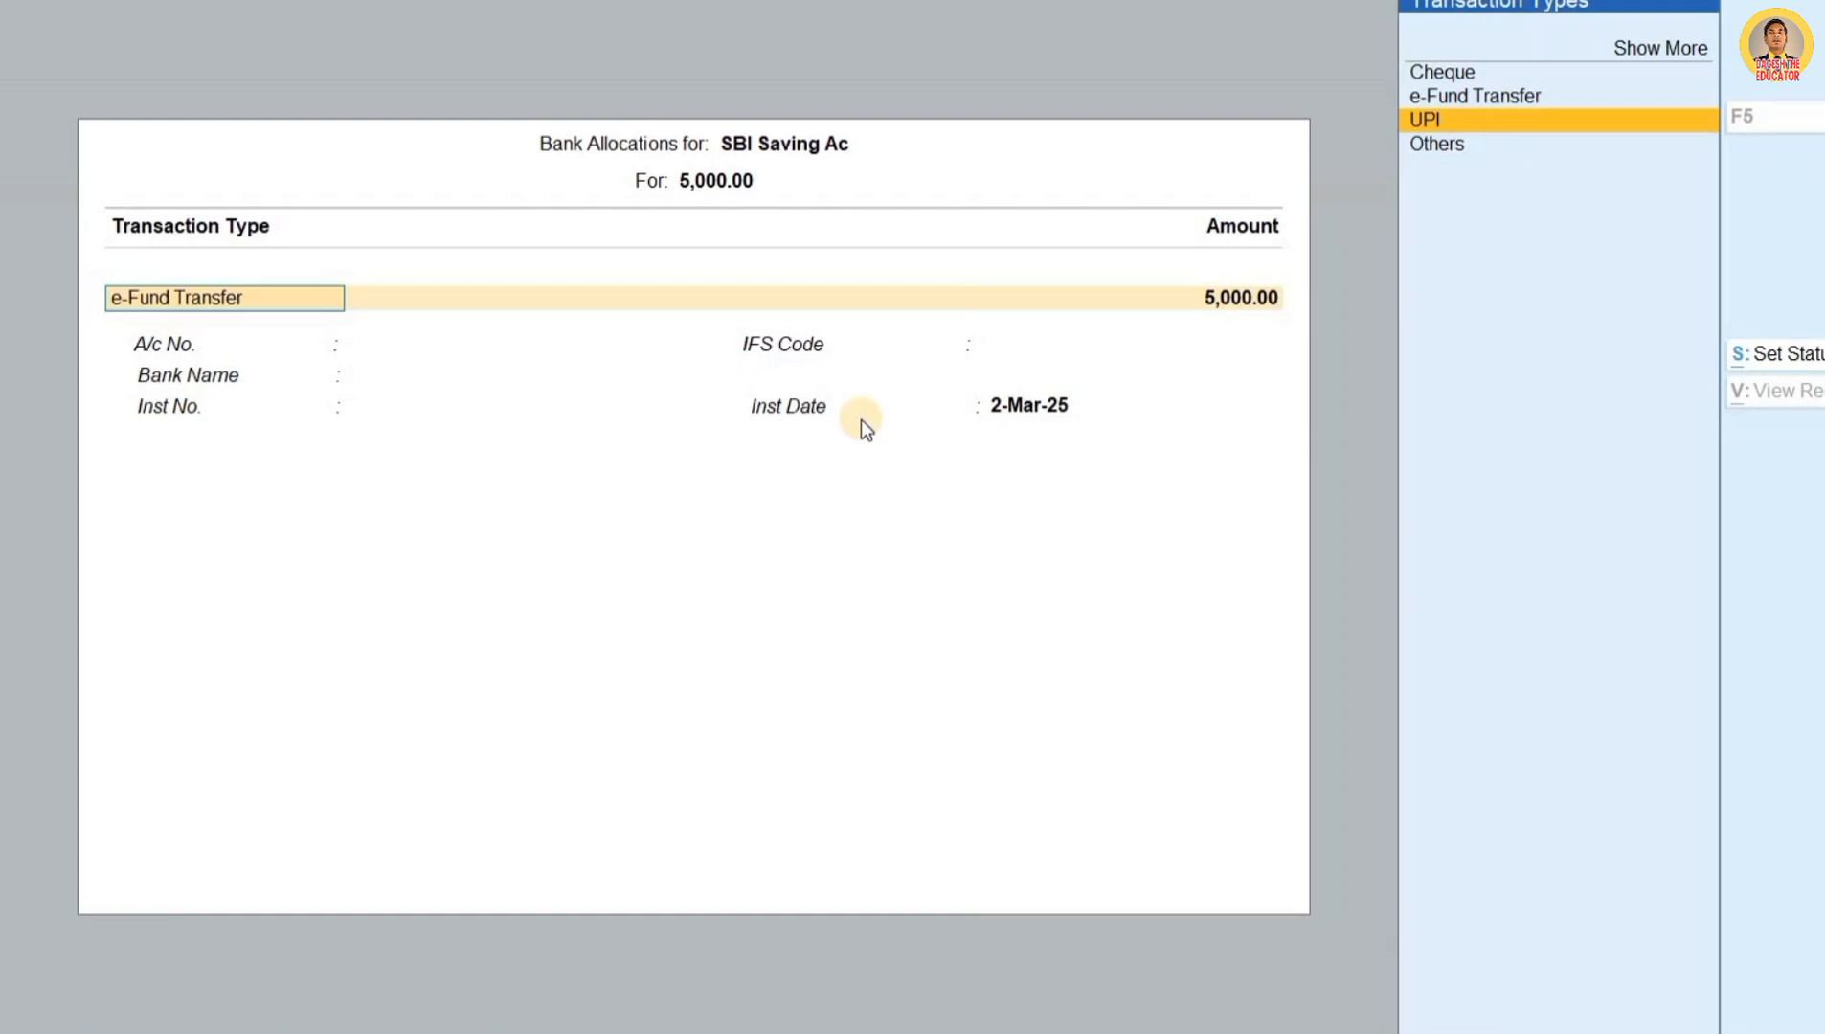
{"action": "key", "text": "Return"}
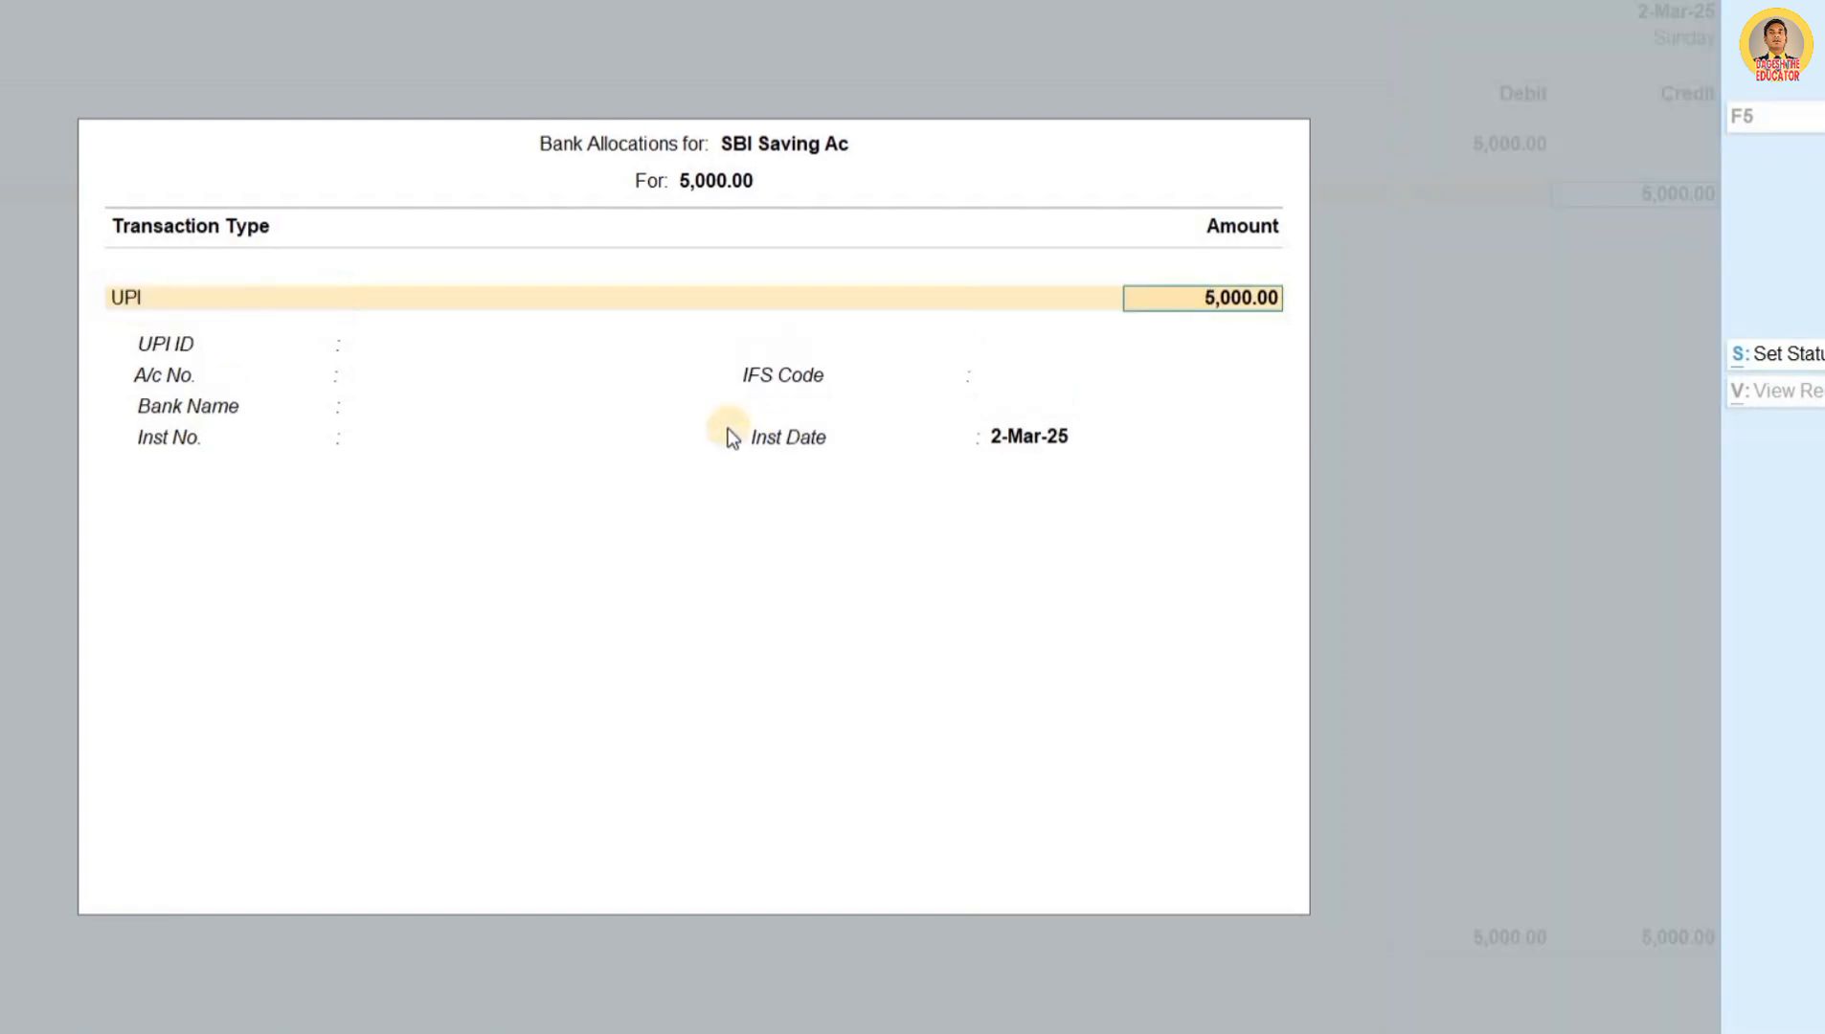
{"action": "key", "text": "Return"}
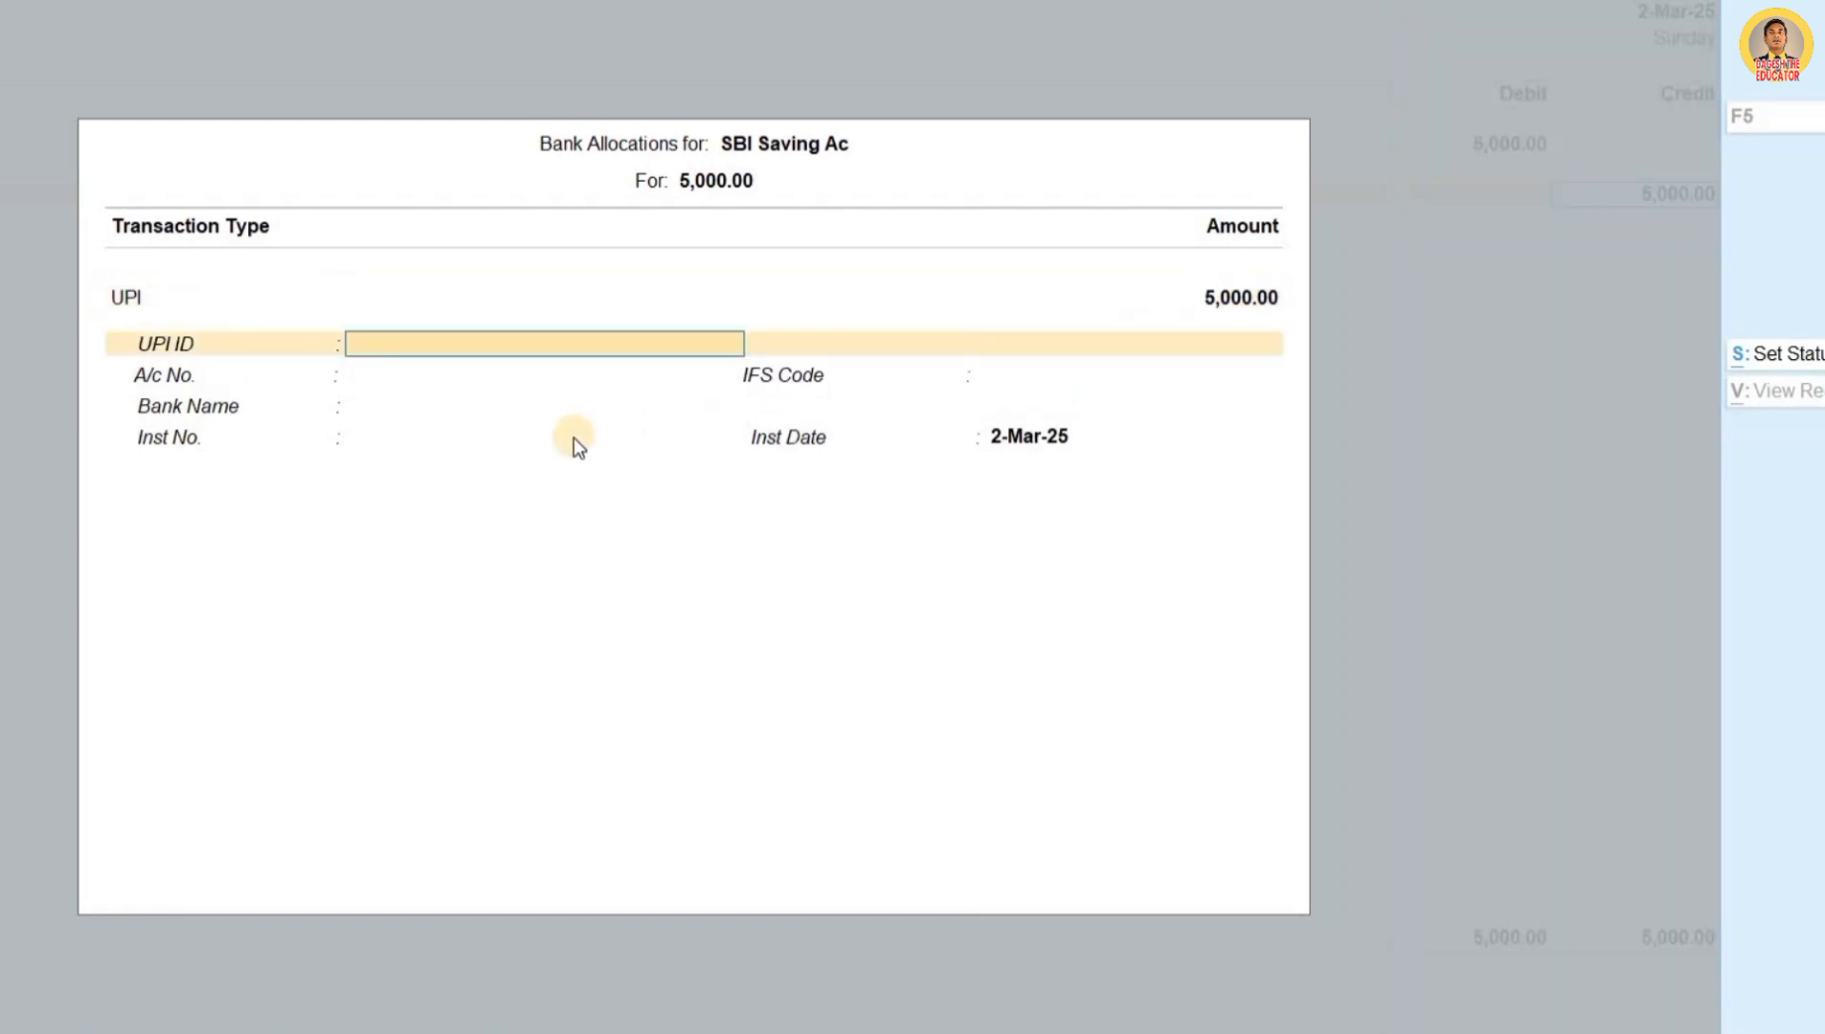
{"action": "key", "text": "ctrl+2"}
{"action": "left_click_drag", "start_coordinate": [109, 314], "coordinate": [197, 366]}
{"action": "left_click_drag", "start_coordinate": [468, 399], "coordinate": [756, 354]}
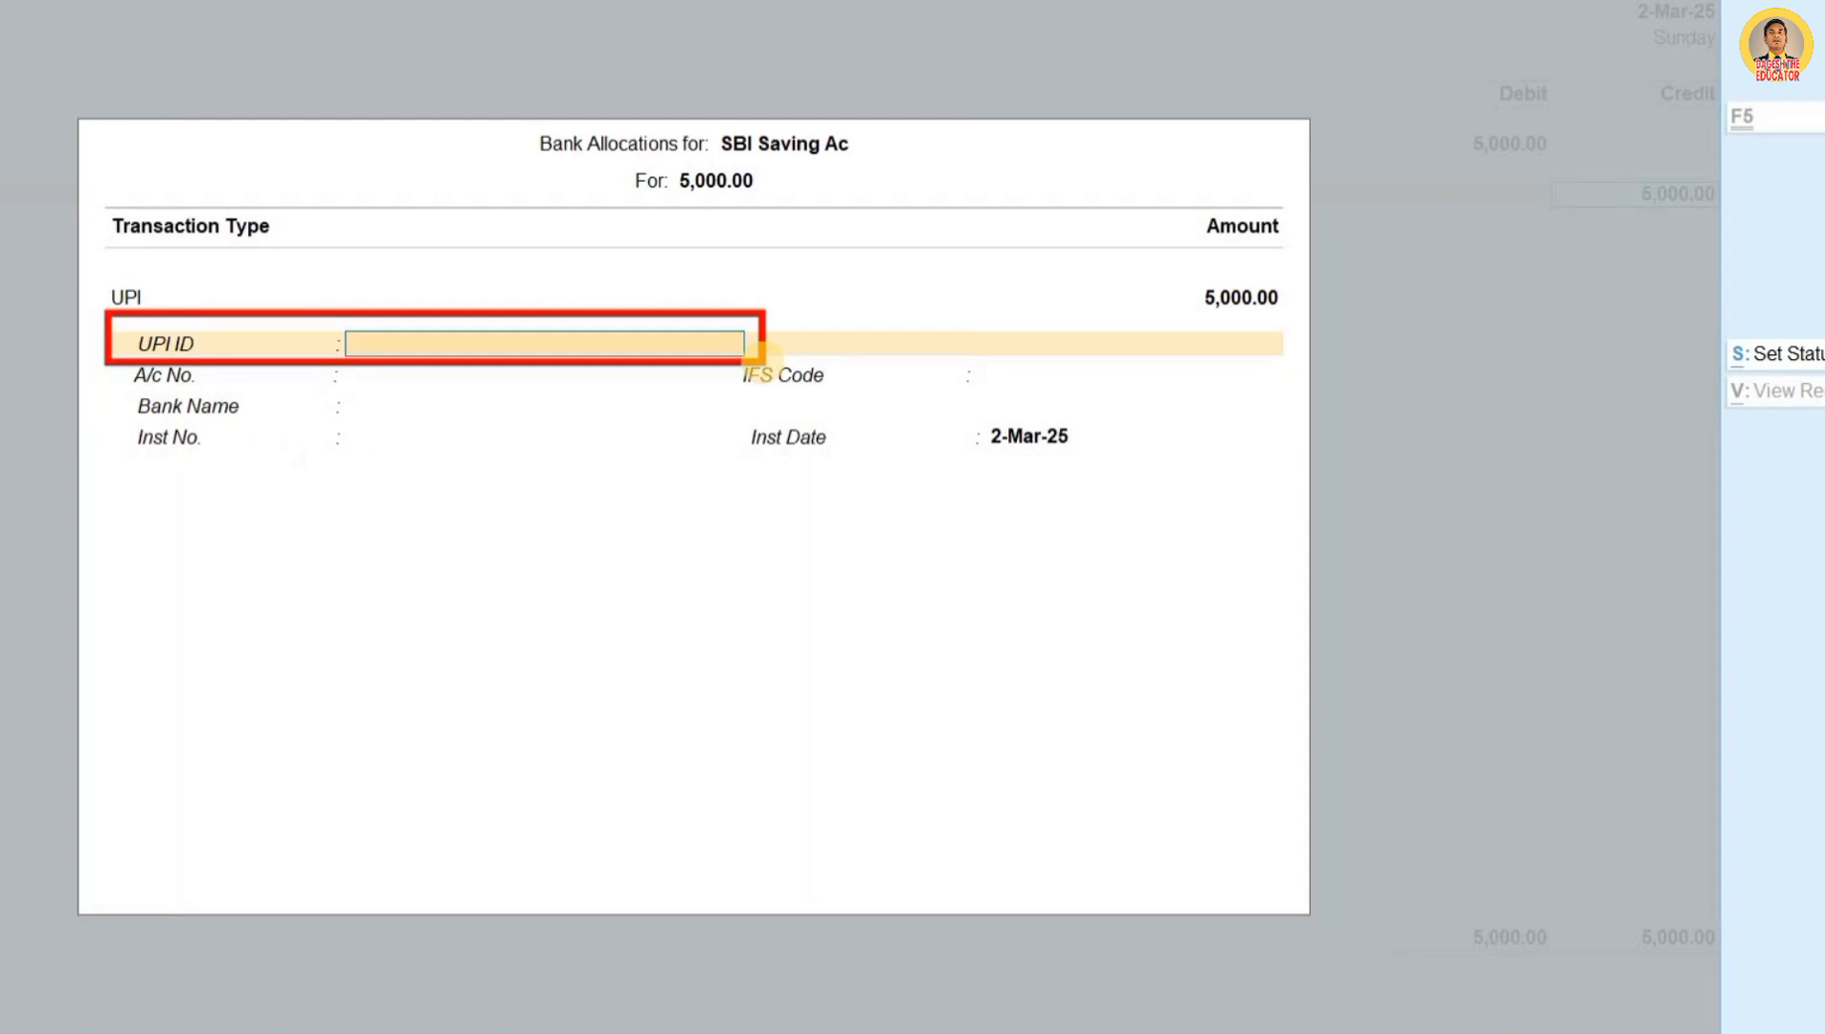
{"action": "key", "text": "Escape"}
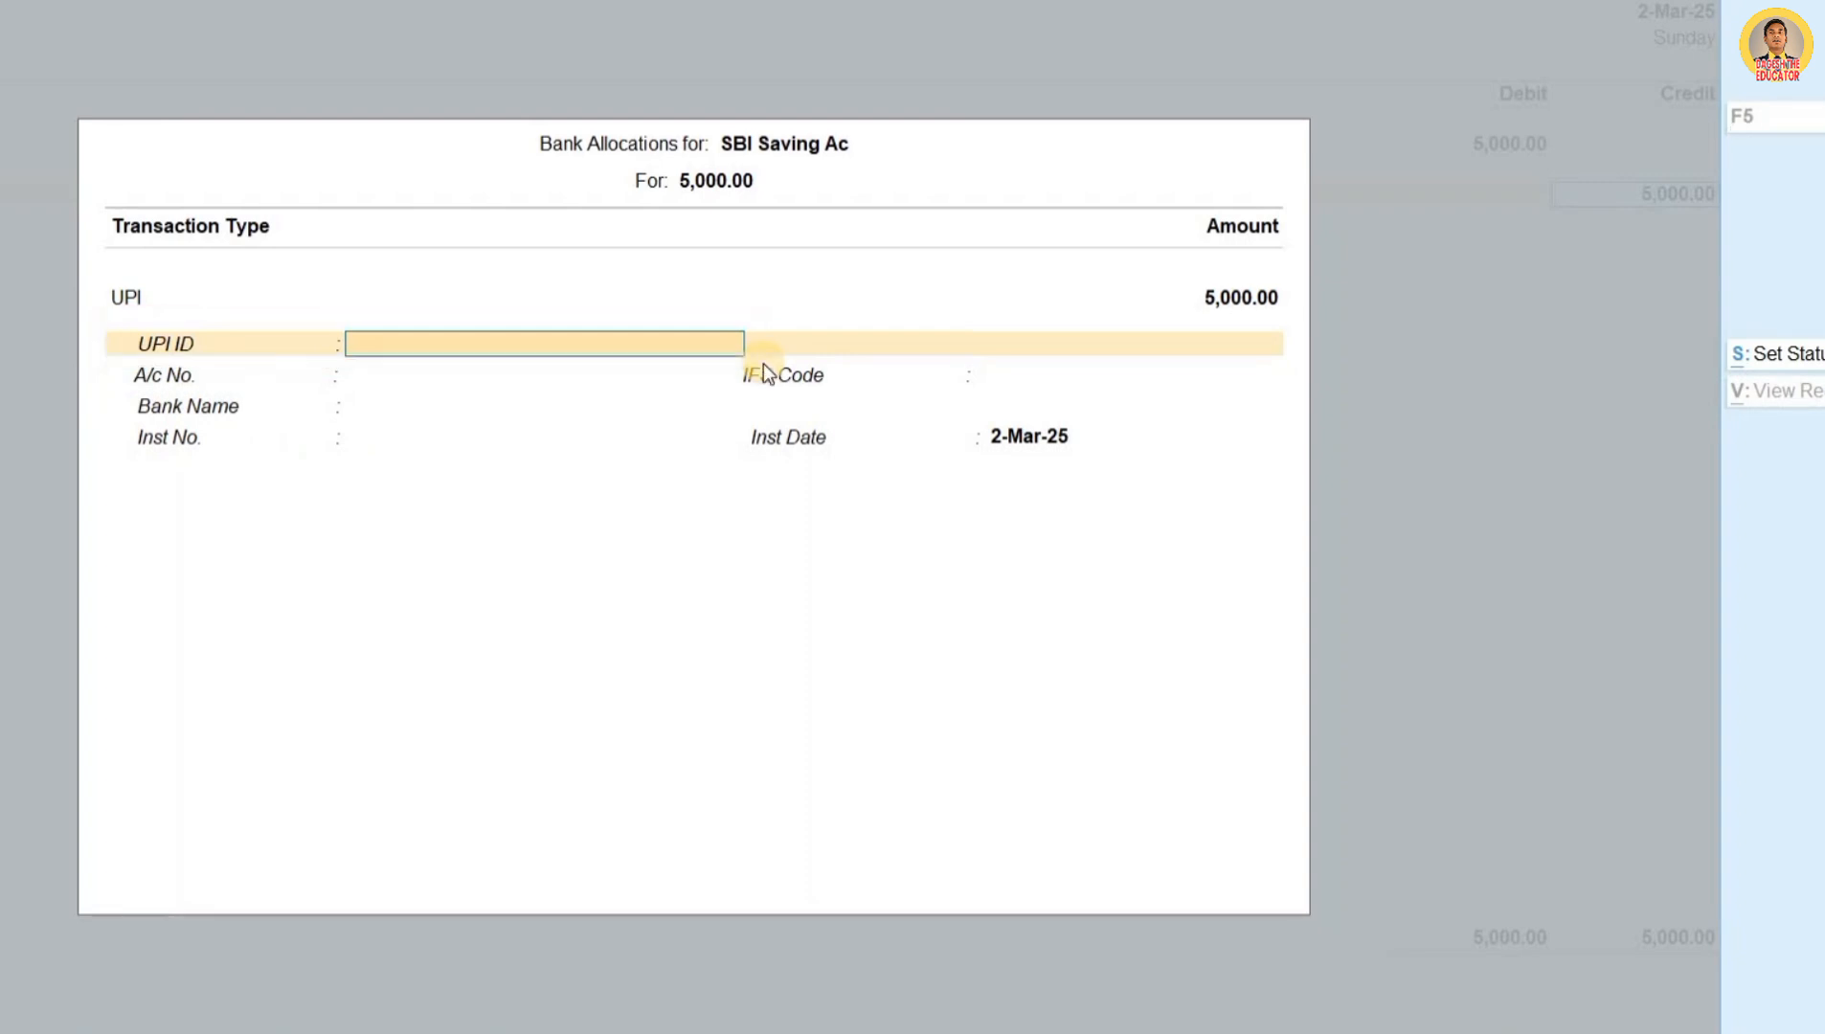
{"action": "type", "text": "xyz@oksbi"}
{"action": "key", "text": "Return"}
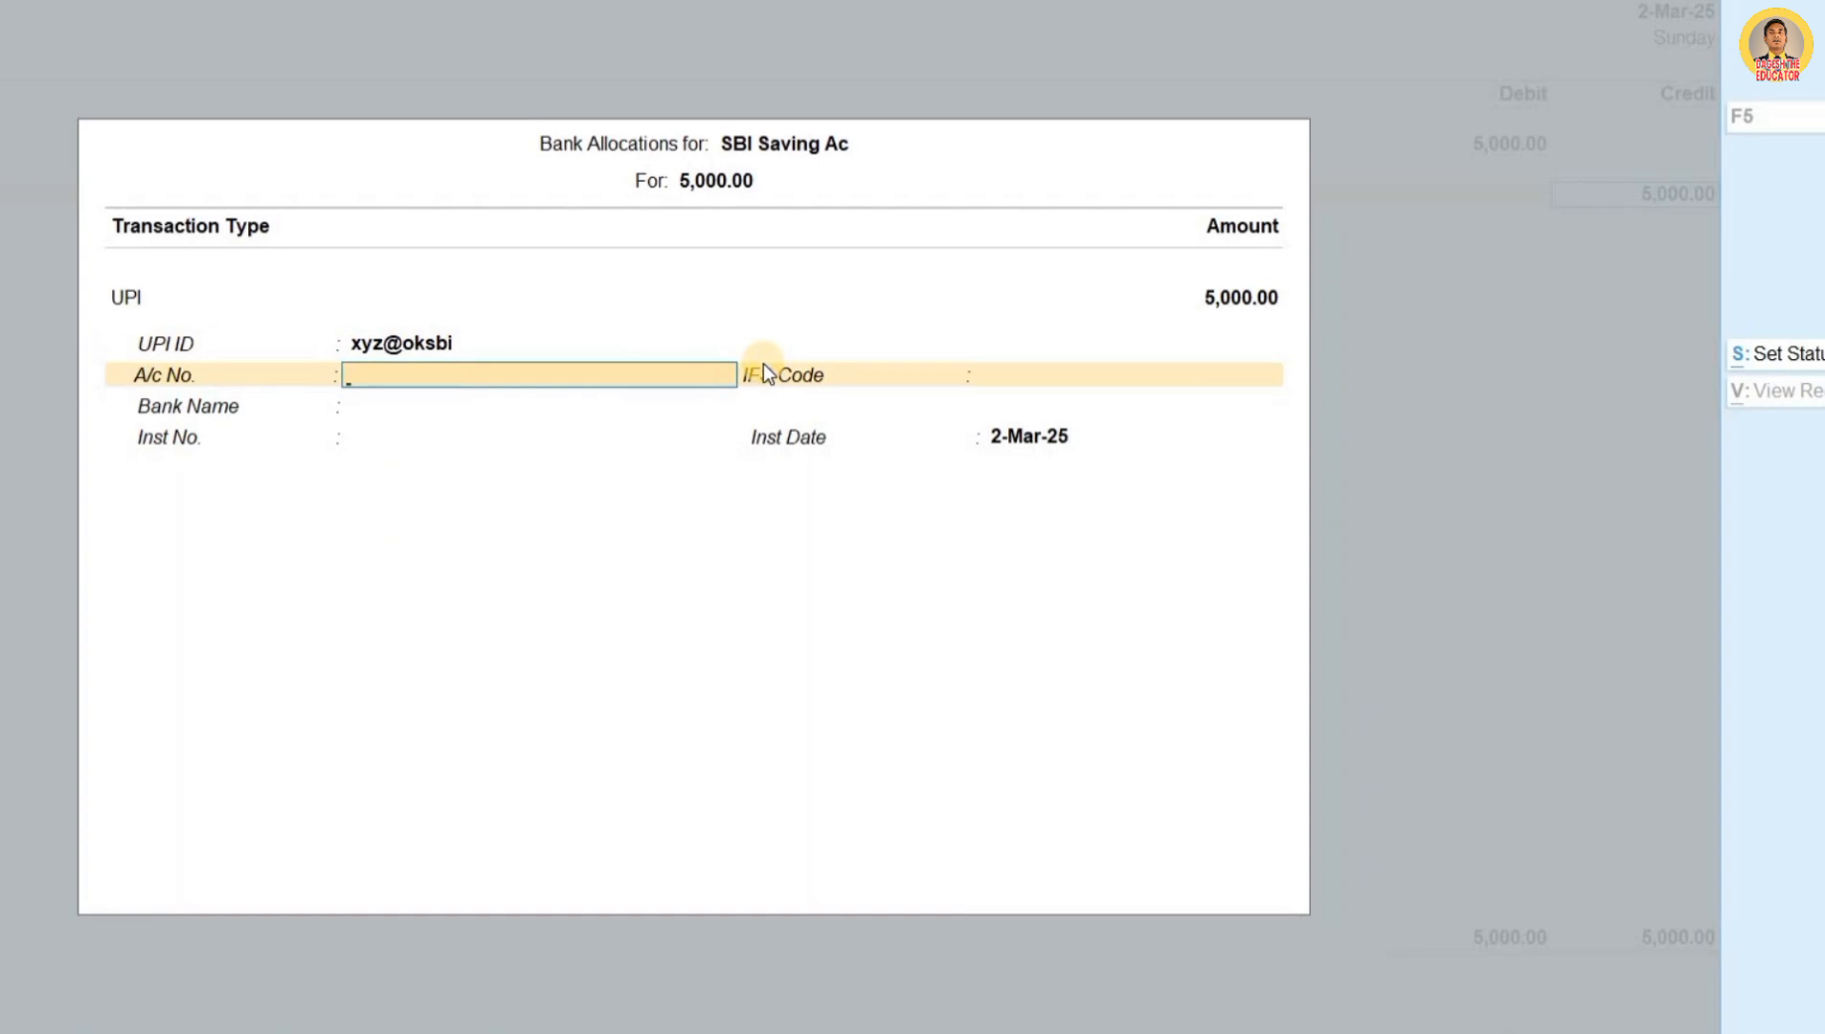
Step: Leave the account number and IFS code blank and specify State Bank of India as the bank name
{"action": "key", "text": "Return"}
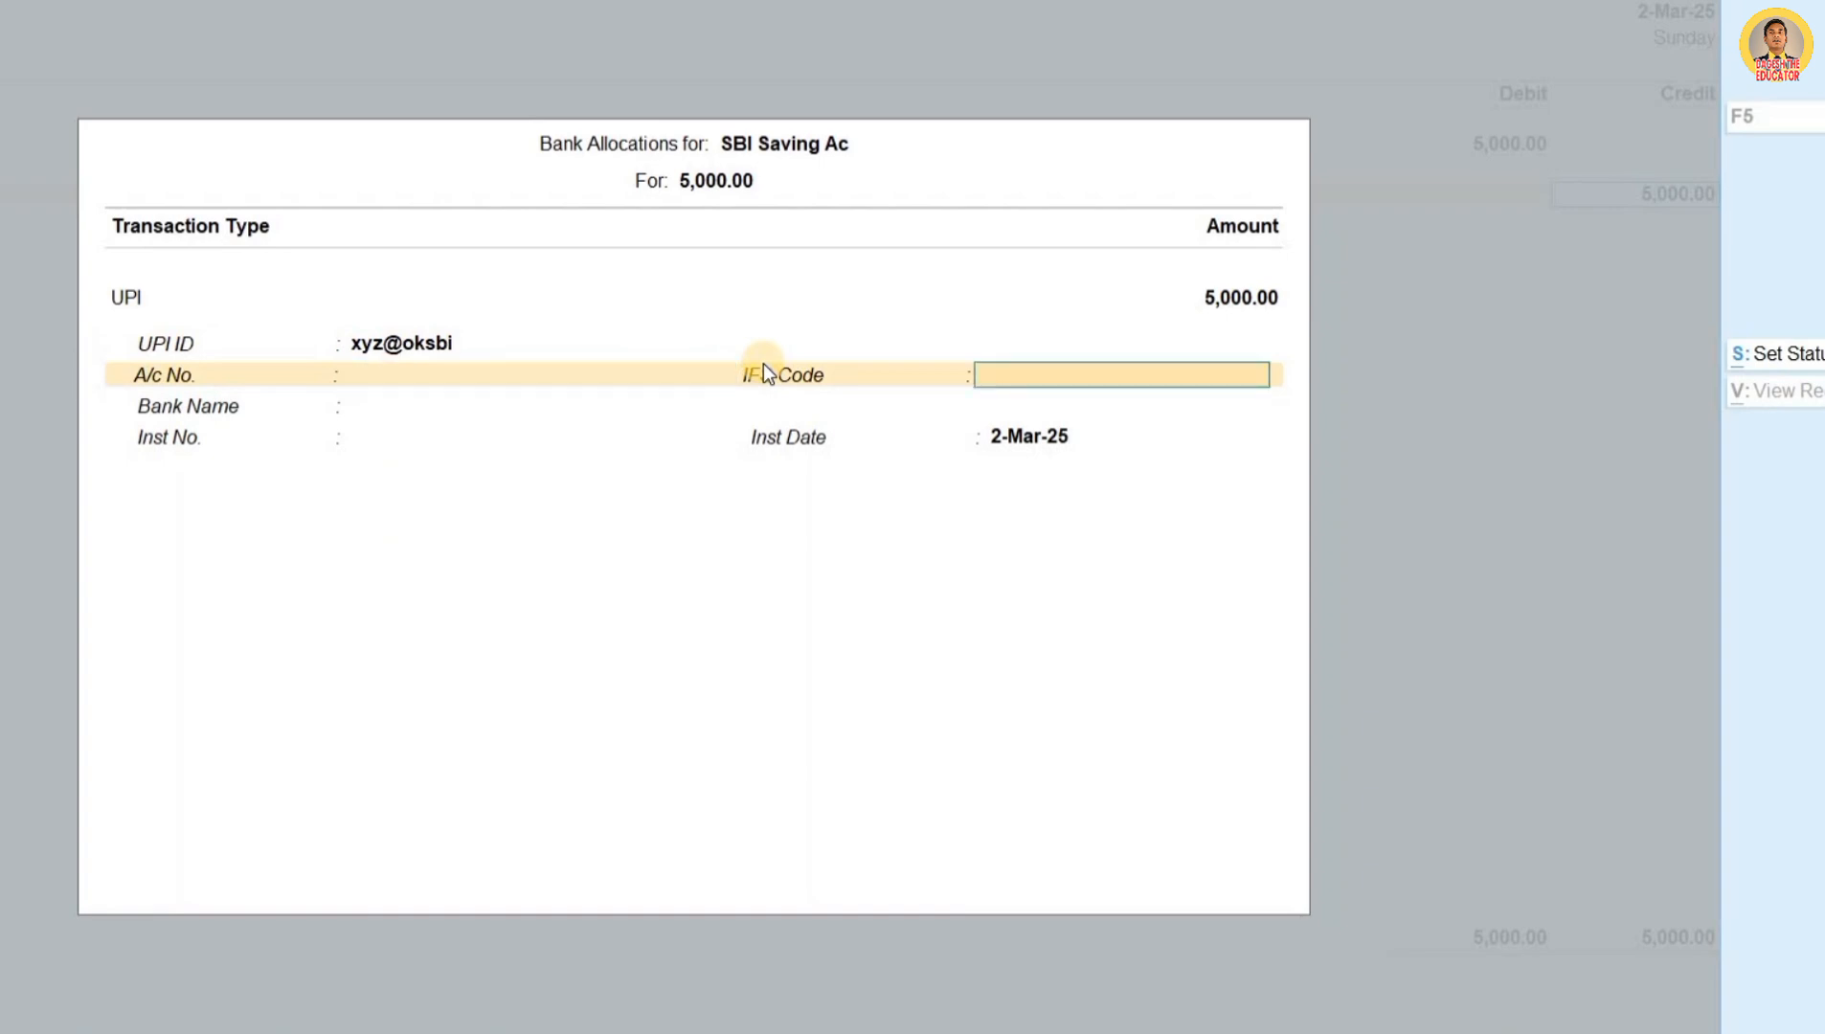
{"action": "key", "text": "Return"}
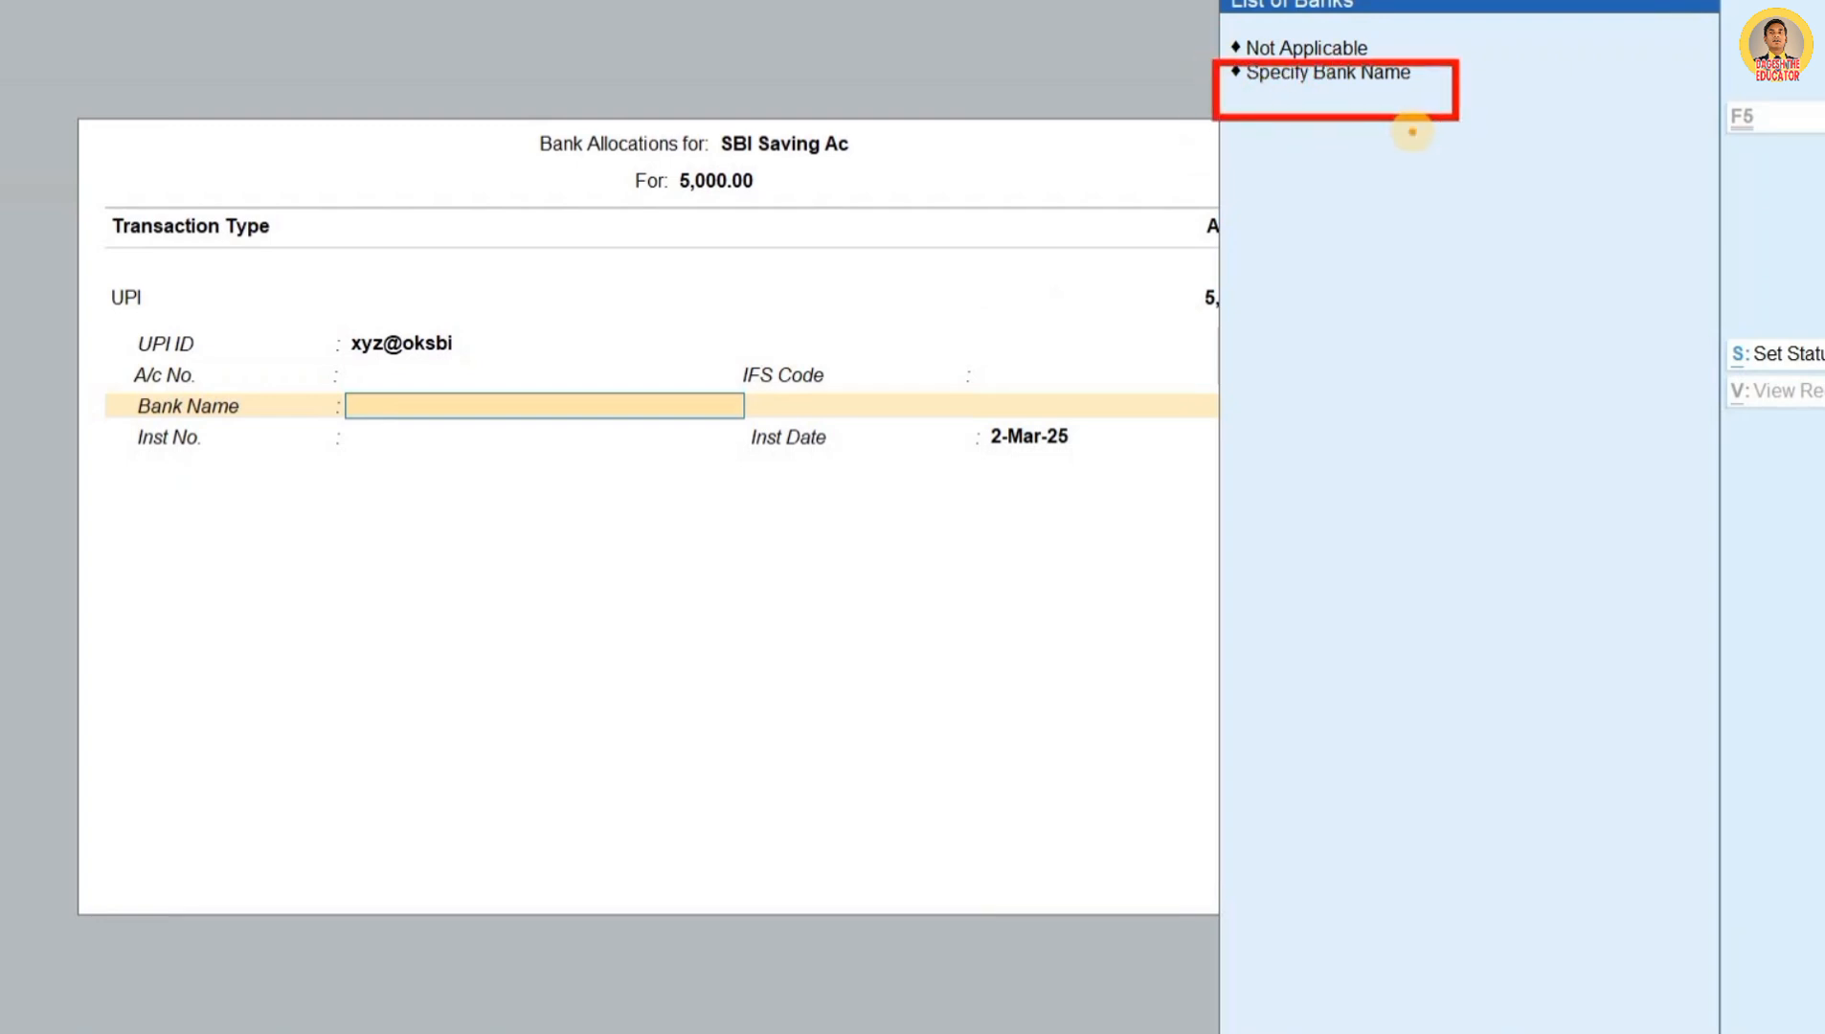
{"action": "key", "text": "Escape"}
{"action": "key", "text": "Down"}
{"action": "key", "text": "Down"}
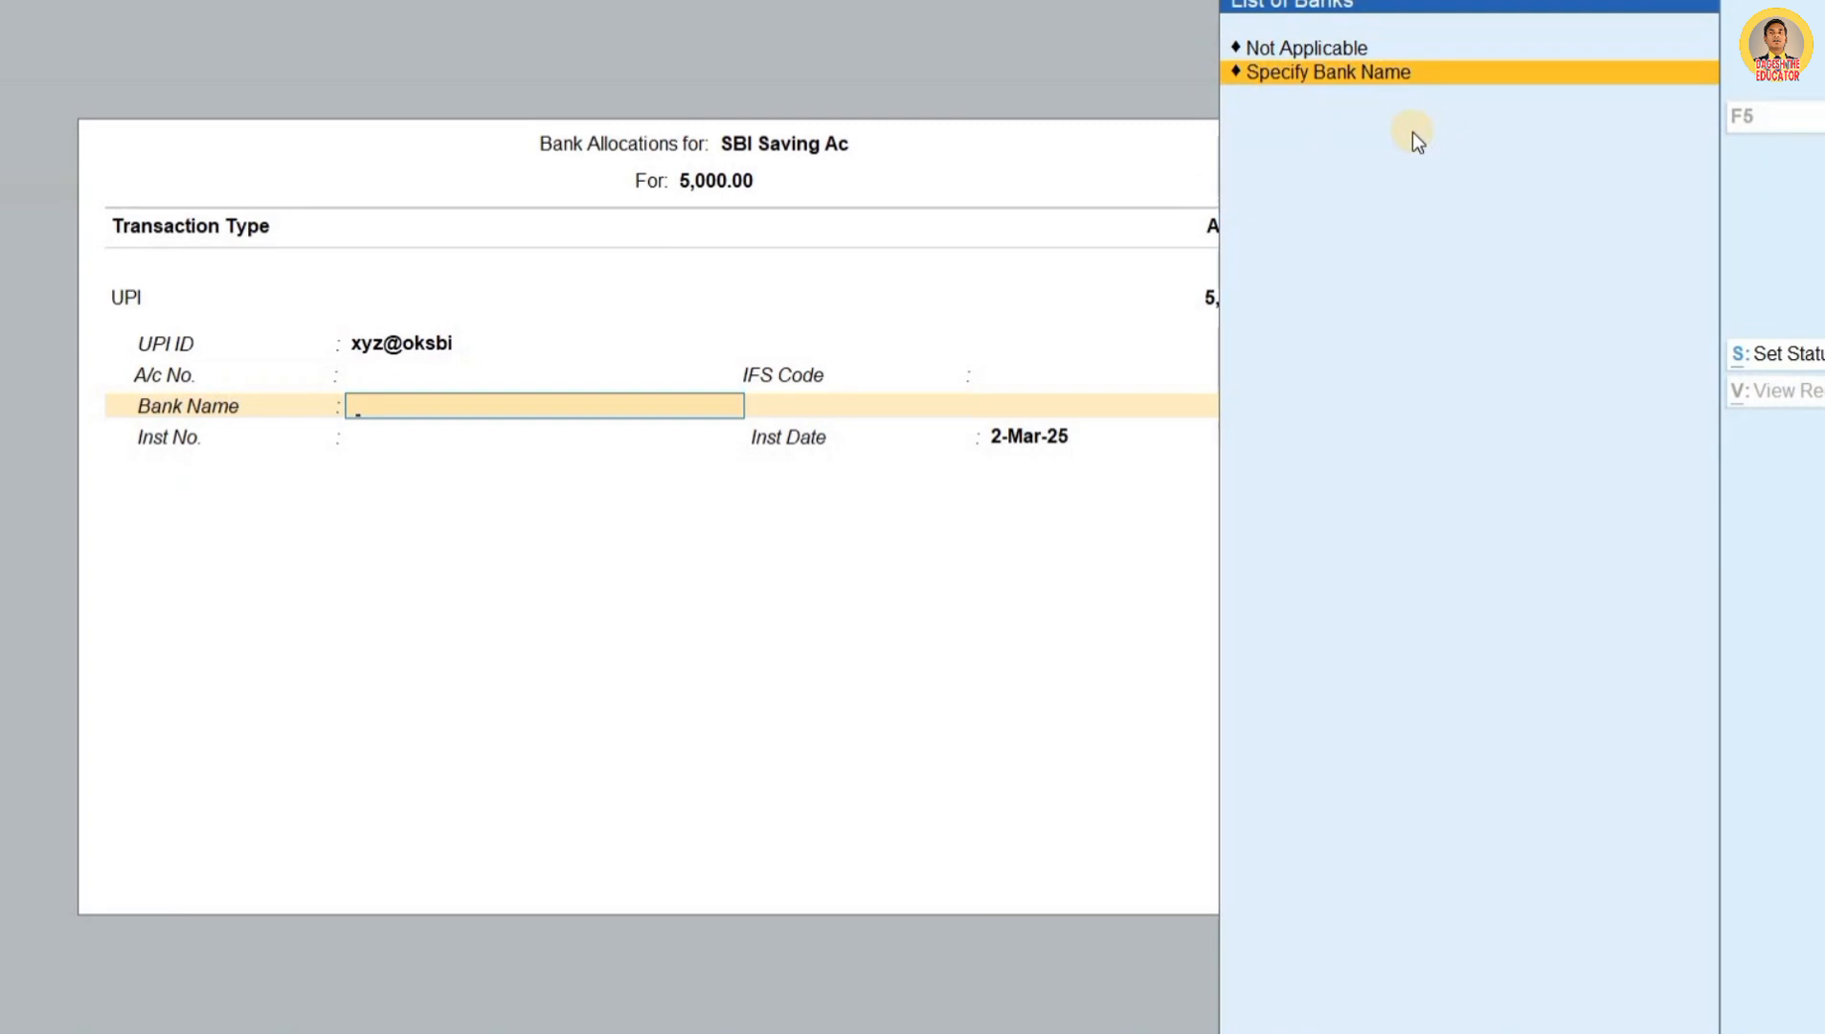
{"action": "key", "text": "Return"}
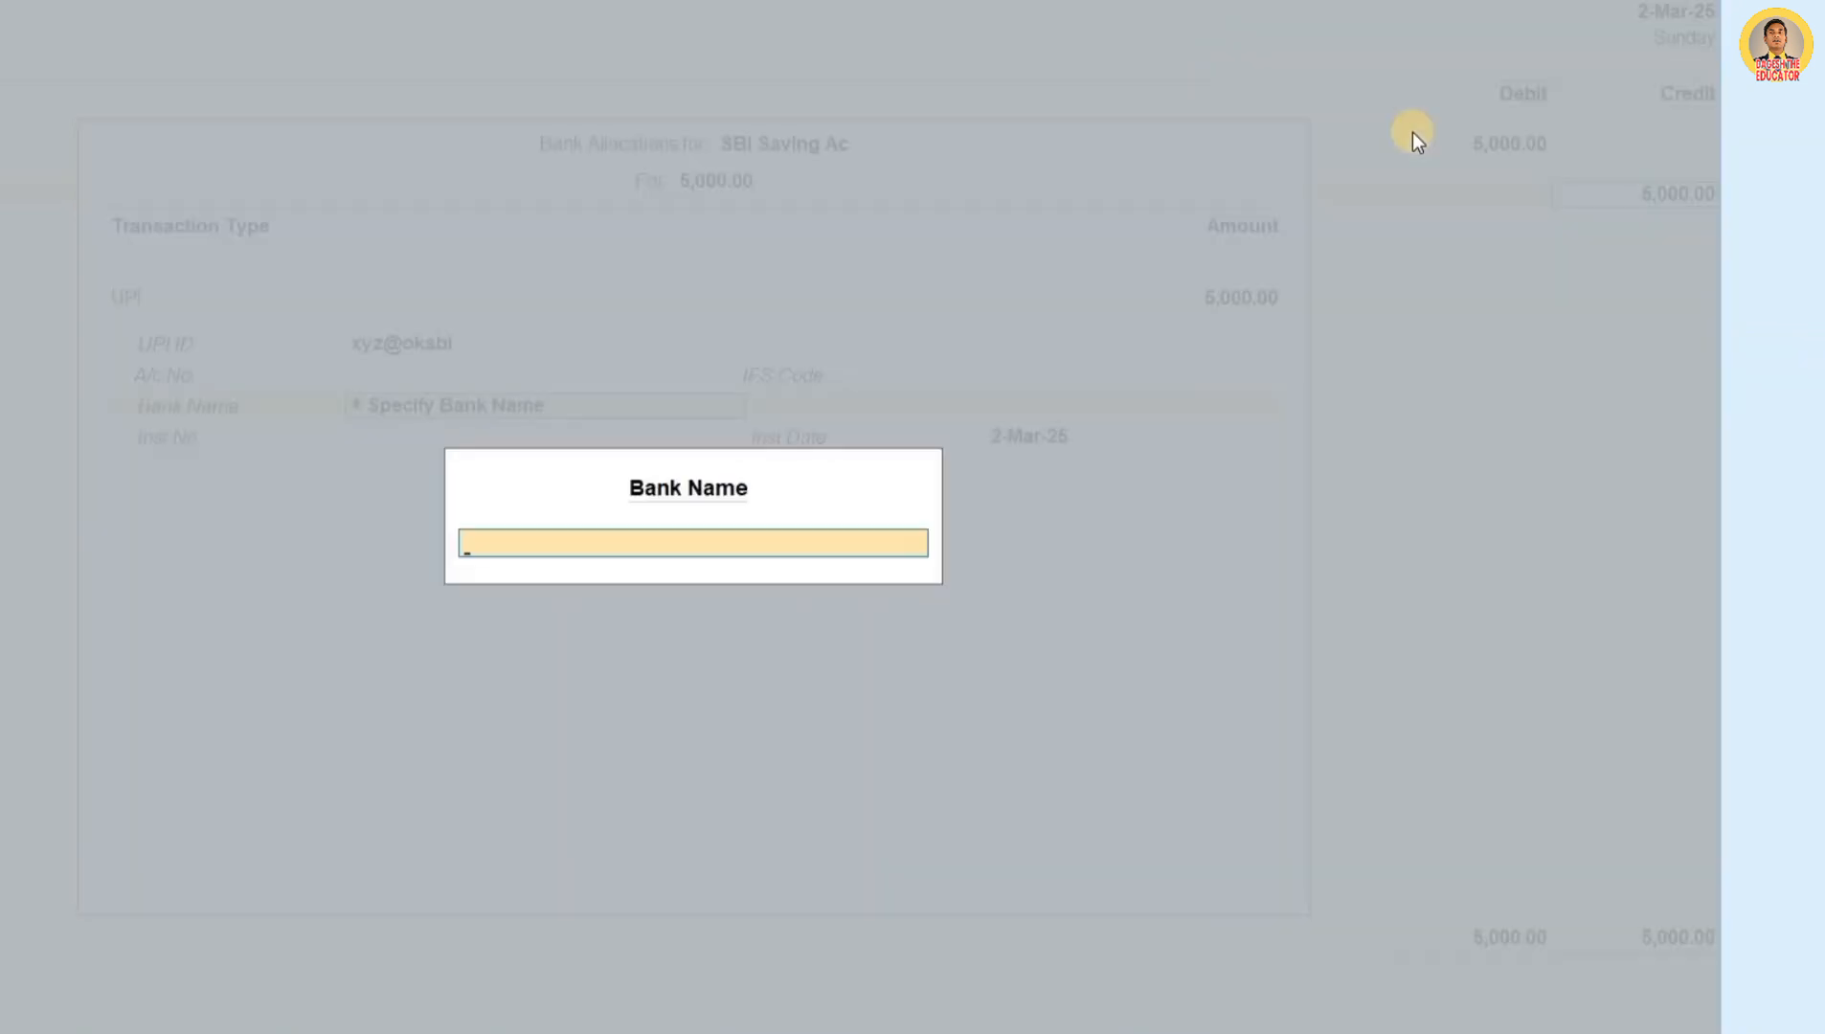
{"action": "type", "text": "State Bank of India"}
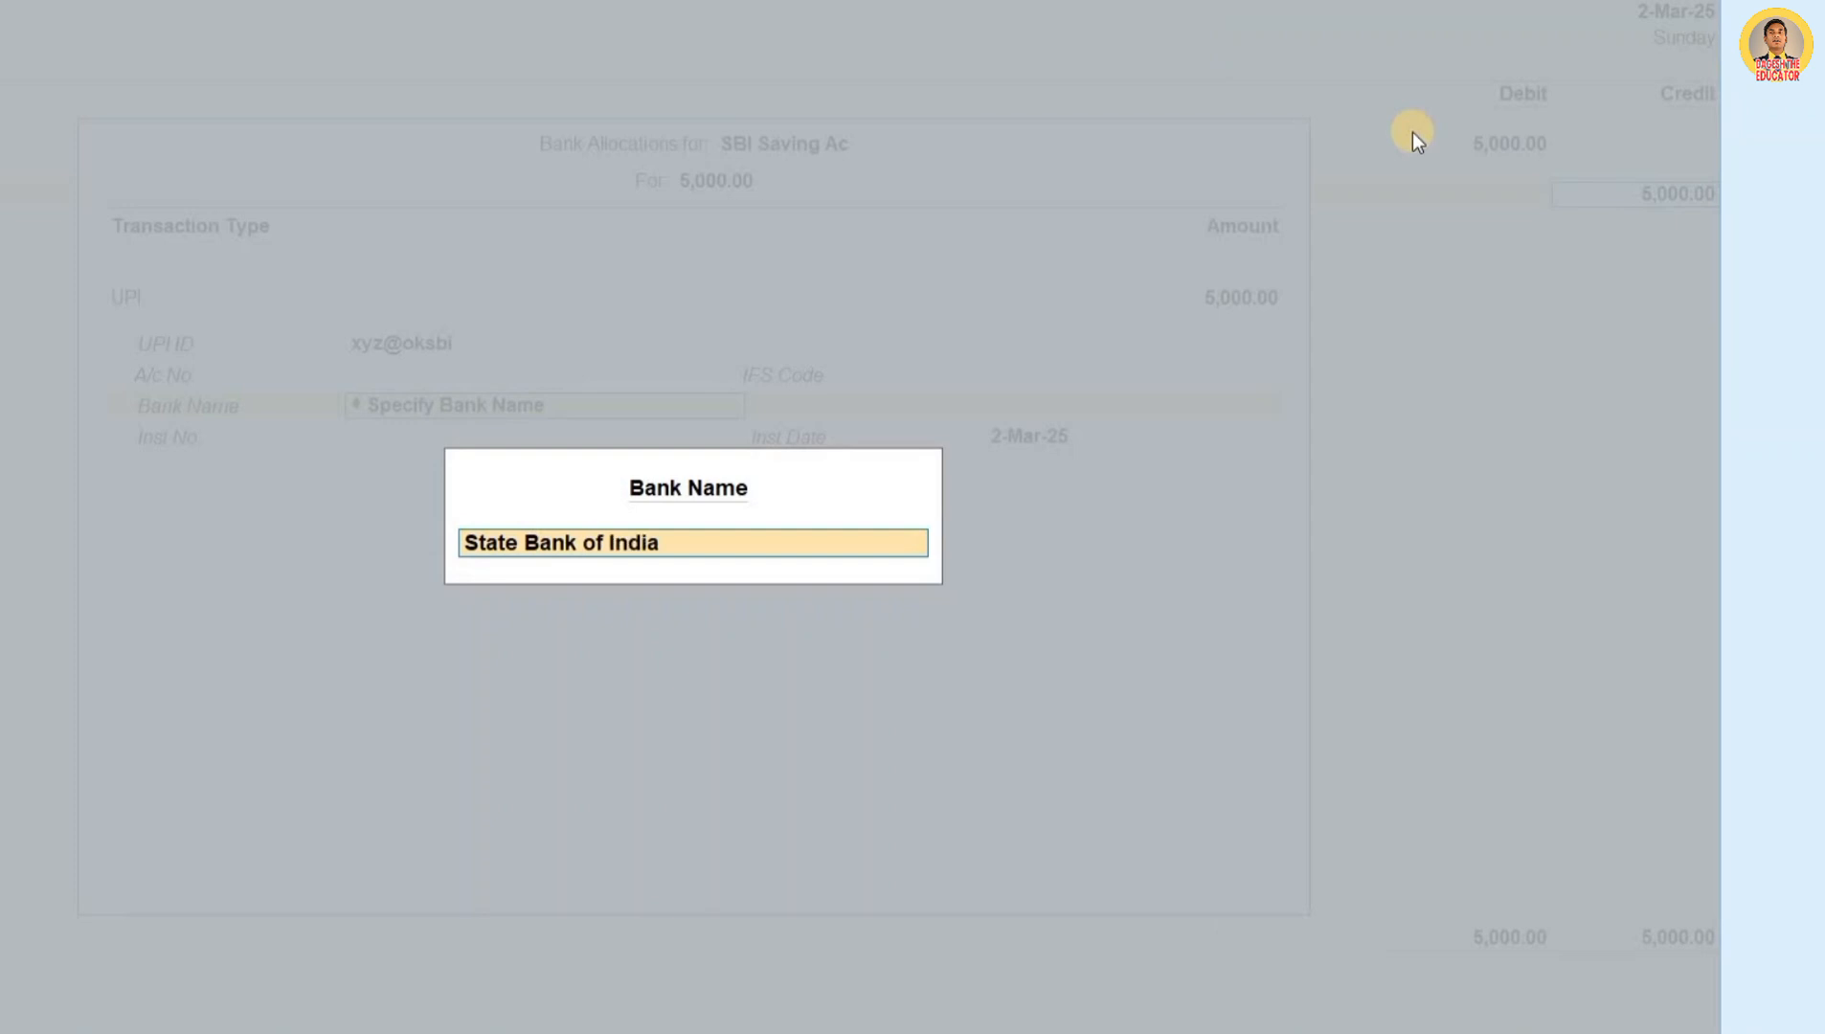
{"action": "key", "text": "Return"}
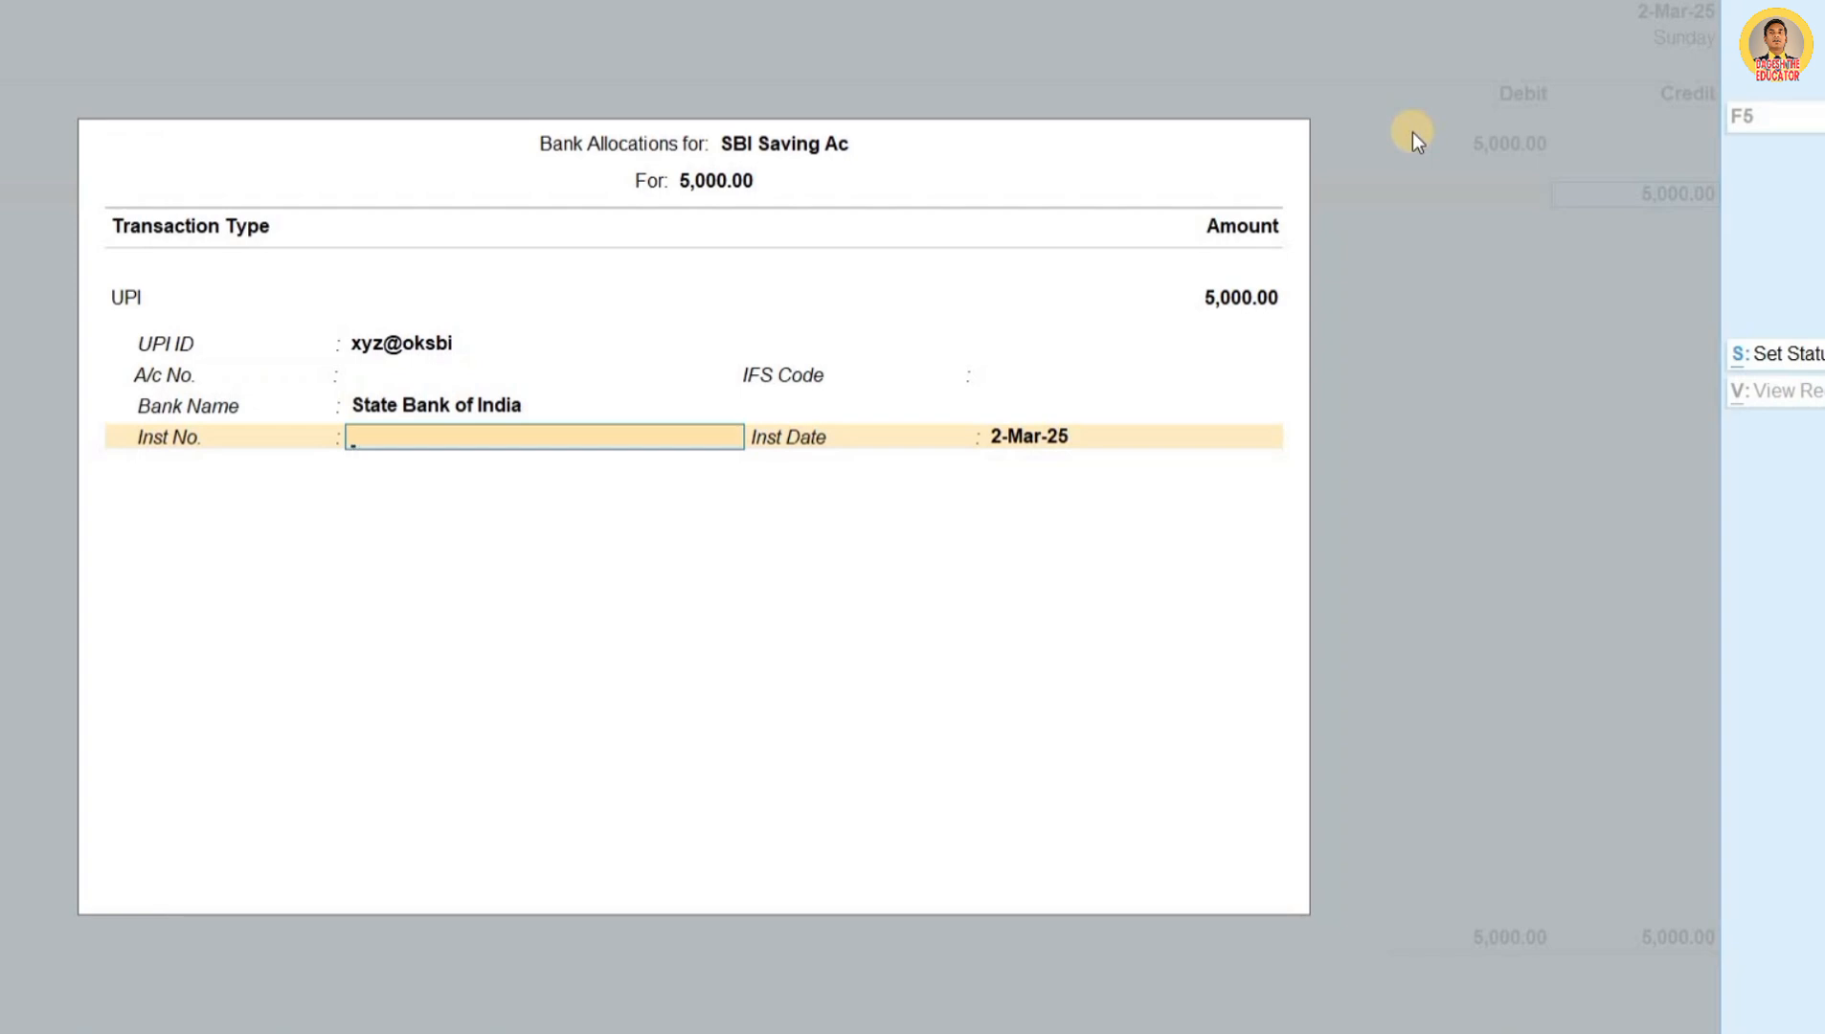
Step: Enter the instrument number, keep 2-Mar-25 as the instrument date, and save the rent payment voucher without a narration
{"action": "type", "text": "54fdf5454455f"}
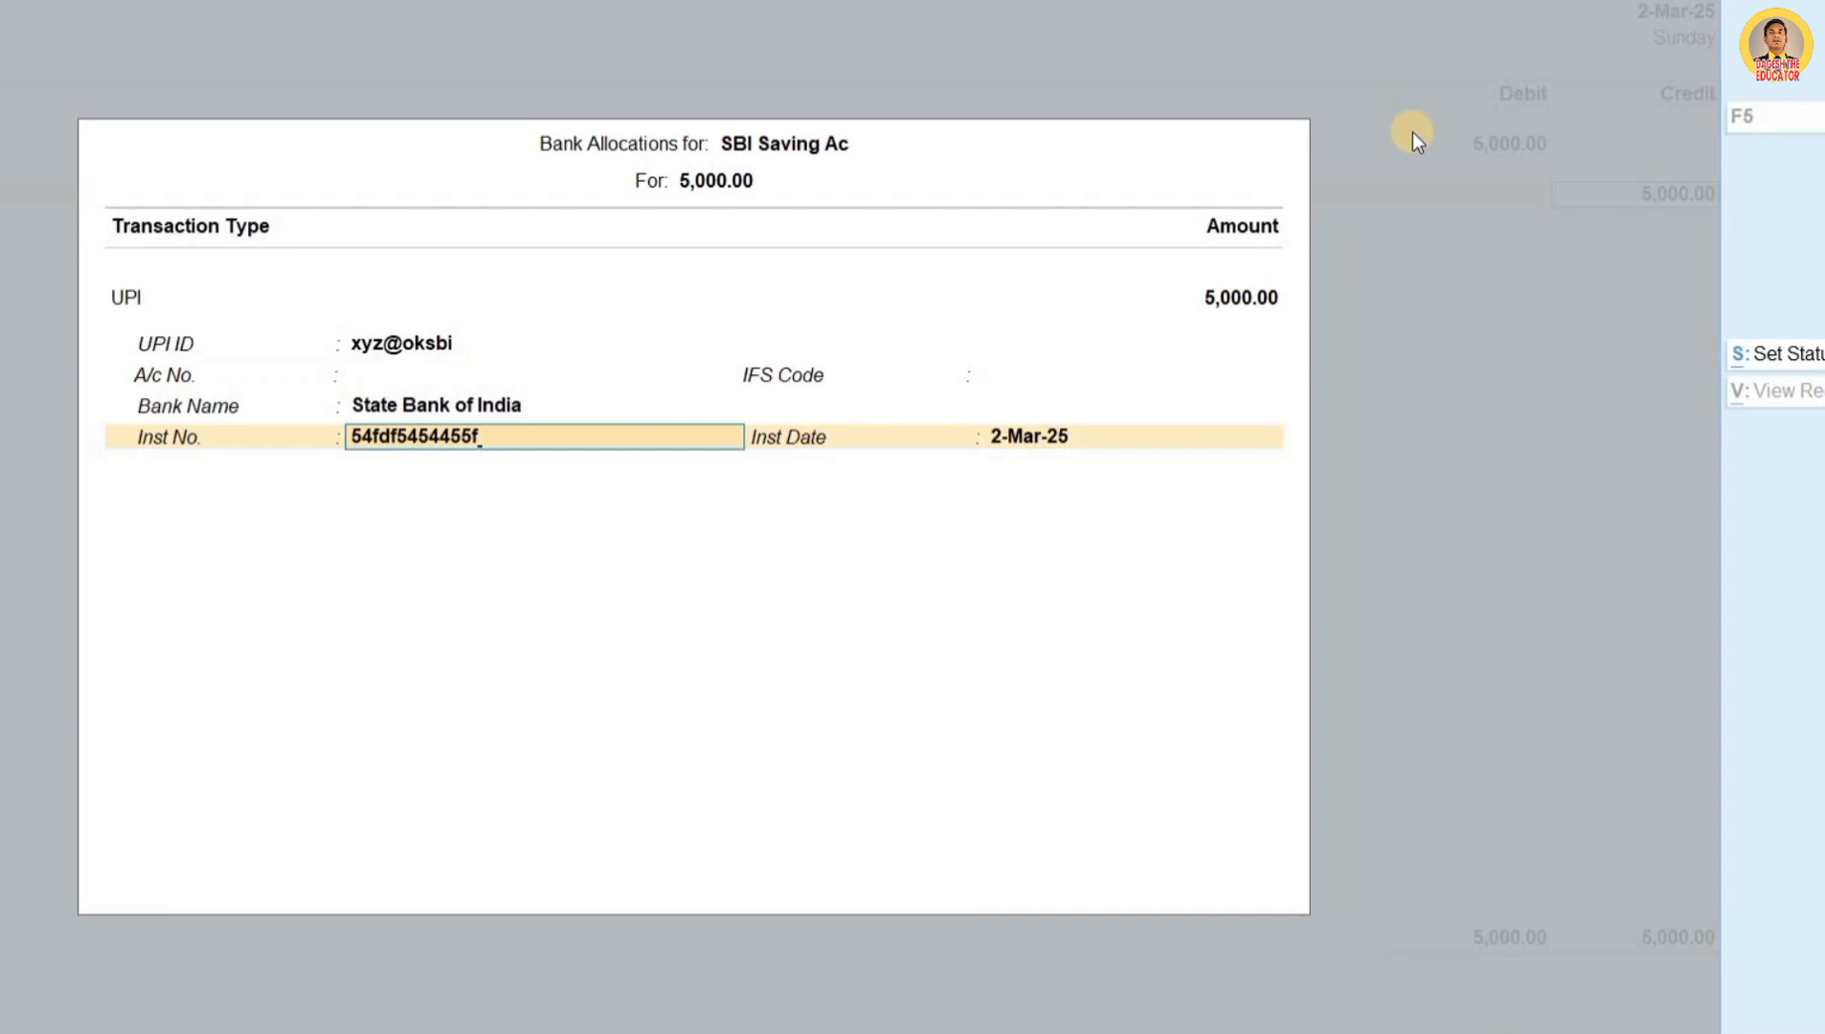
{"action": "key", "text": "Return"}
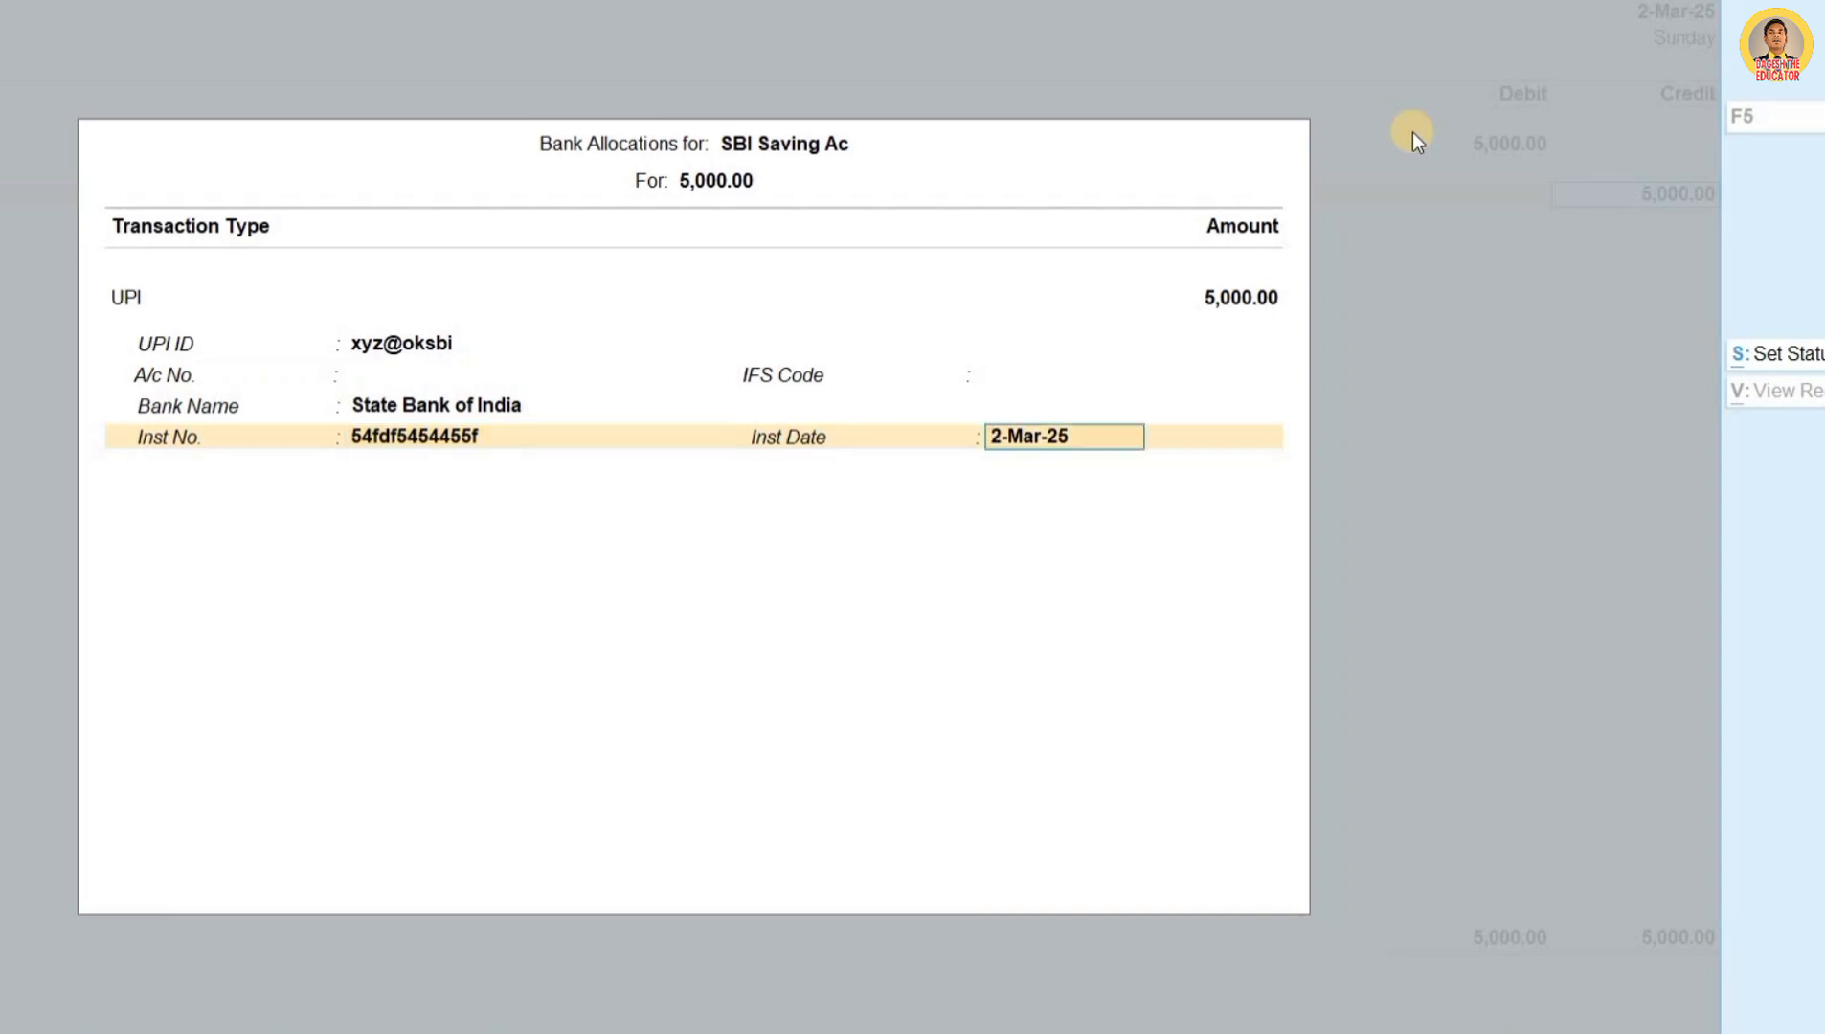
{"action": "key", "text": "Return"}
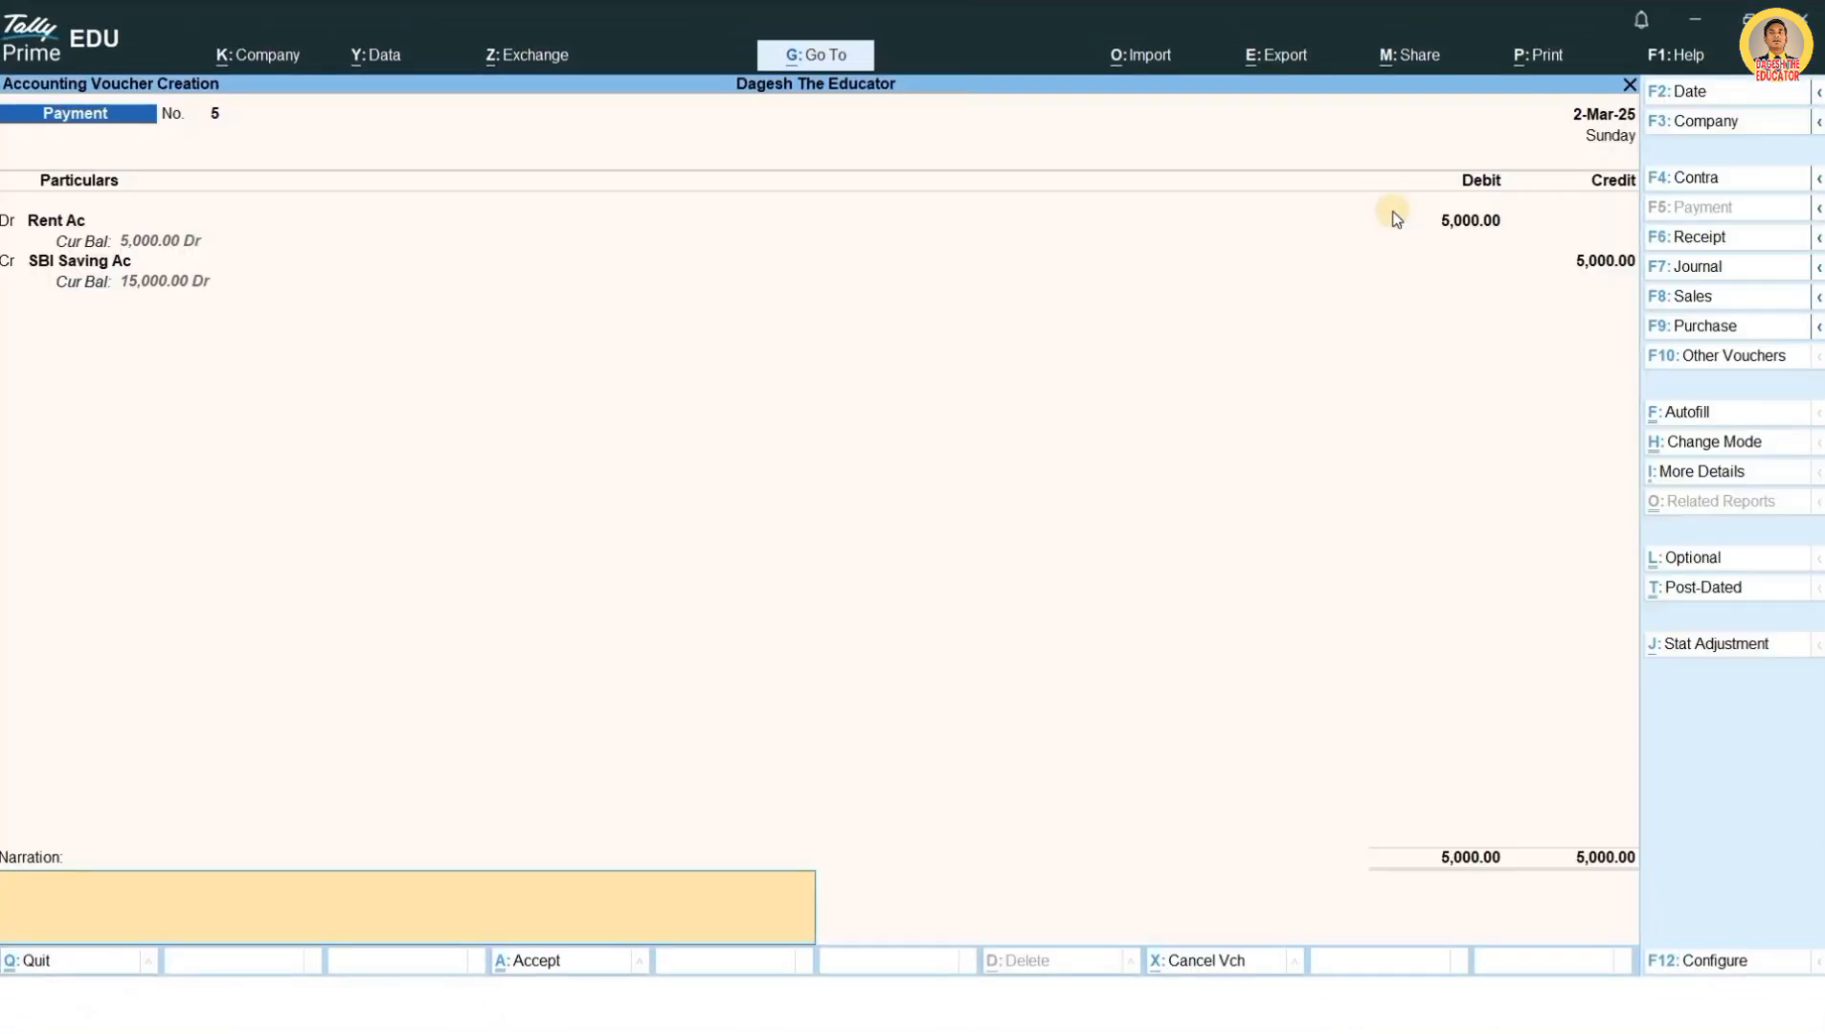
{"action": "key", "text": "Return"}
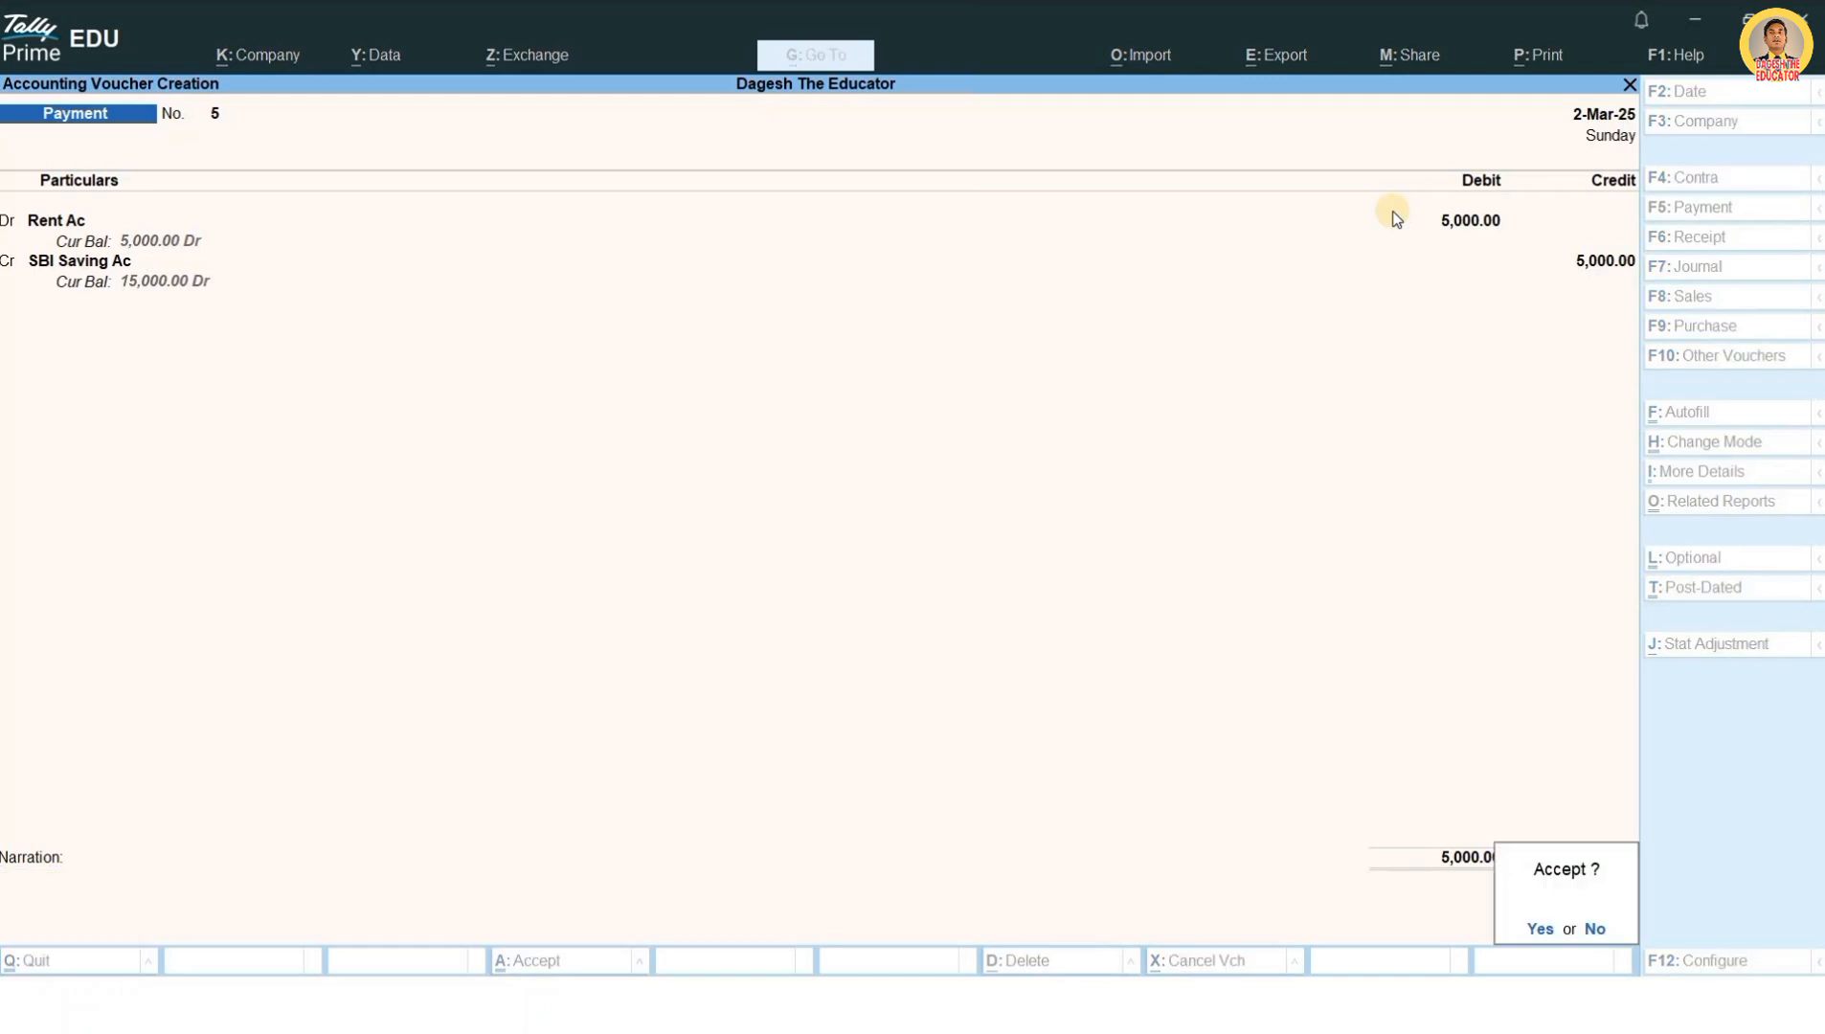
{"action": "key", "text": "Return"}
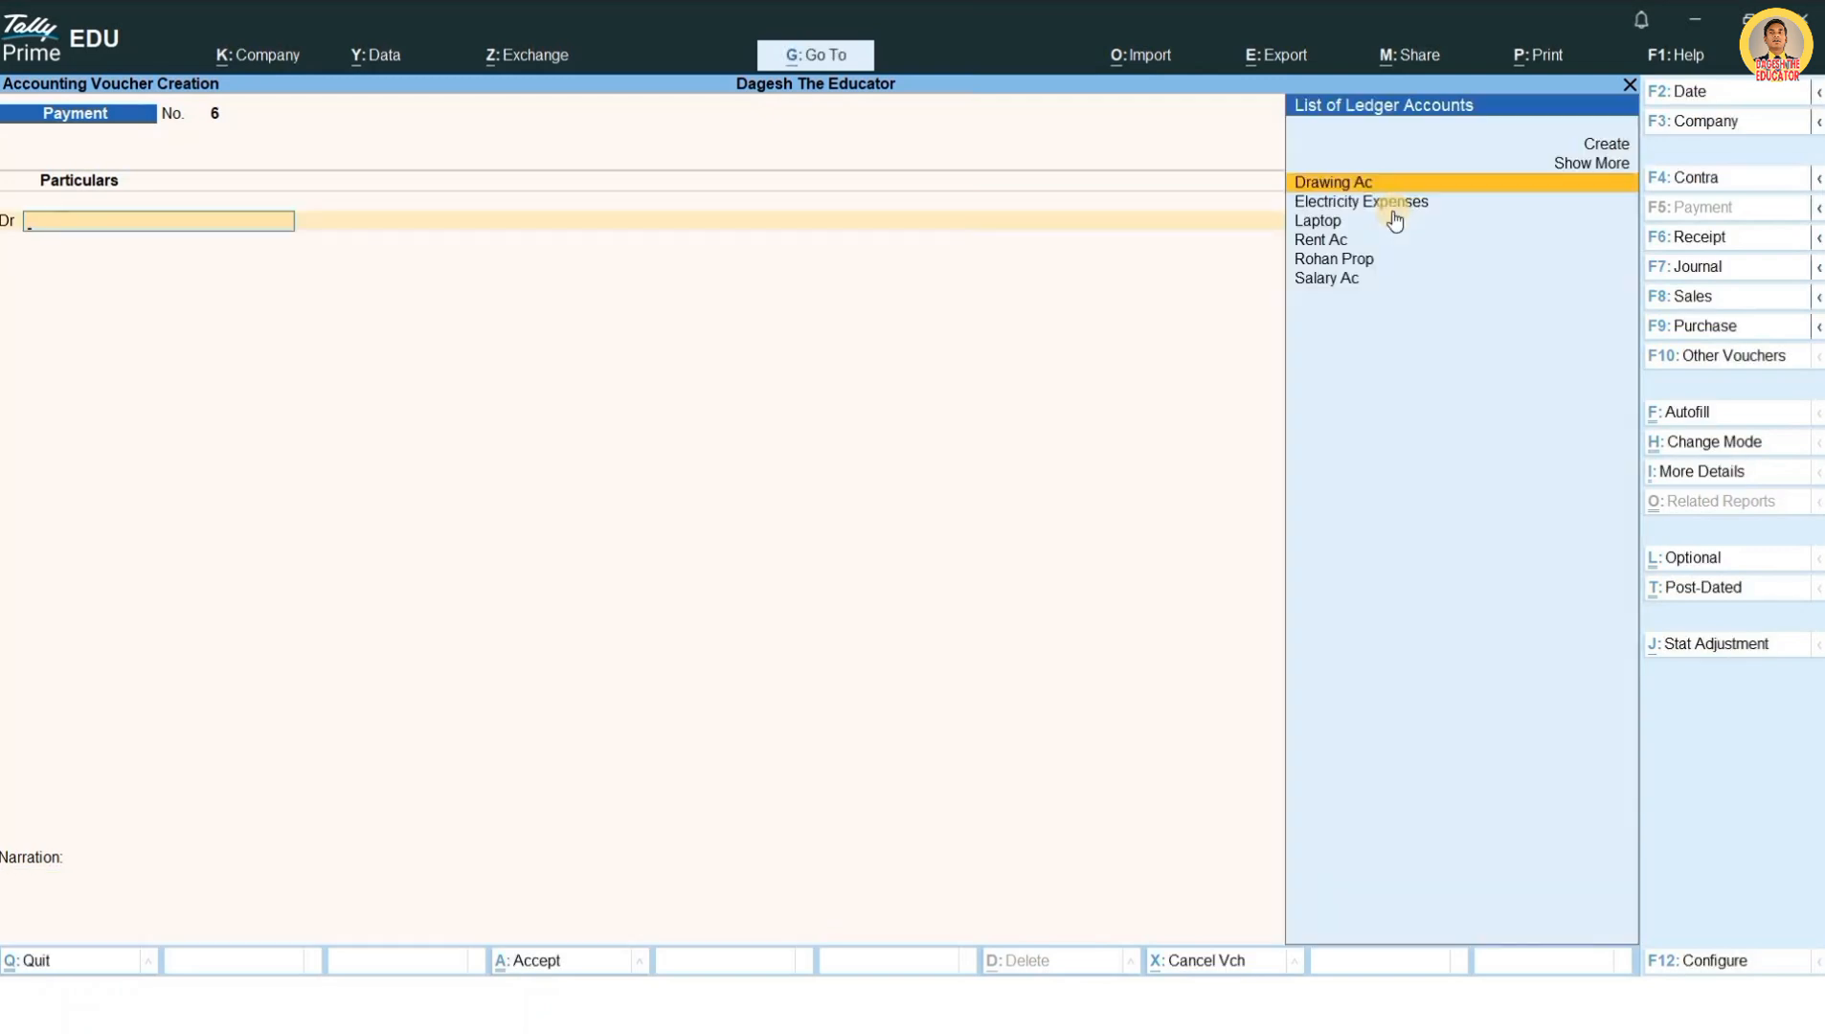
Step: Quit voucher creation and open the Balance Sheet in its detailed view
{"action": "key", "text": "Escape"}
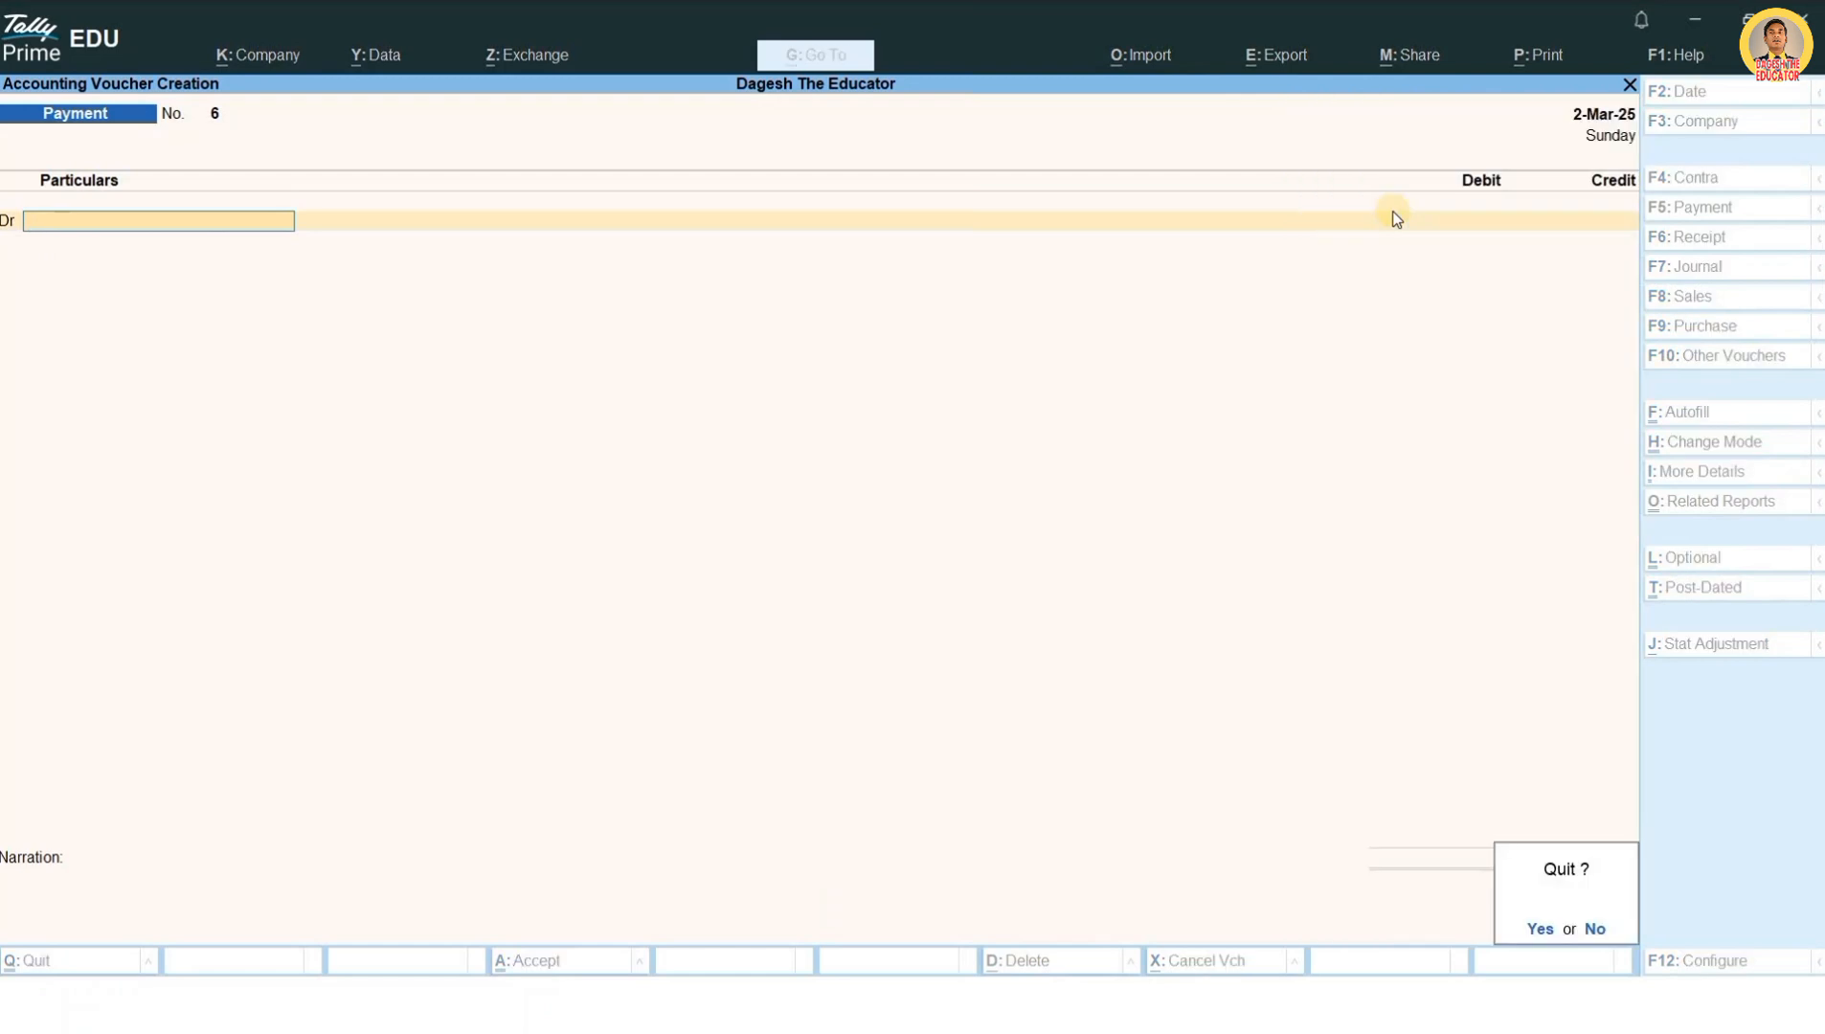
{"action": "key", "text": "Return"}
{"action": "key", "text": "Down"}
{"action": "key", "text": "Down"}
{"action": "key", "text": "Down"}
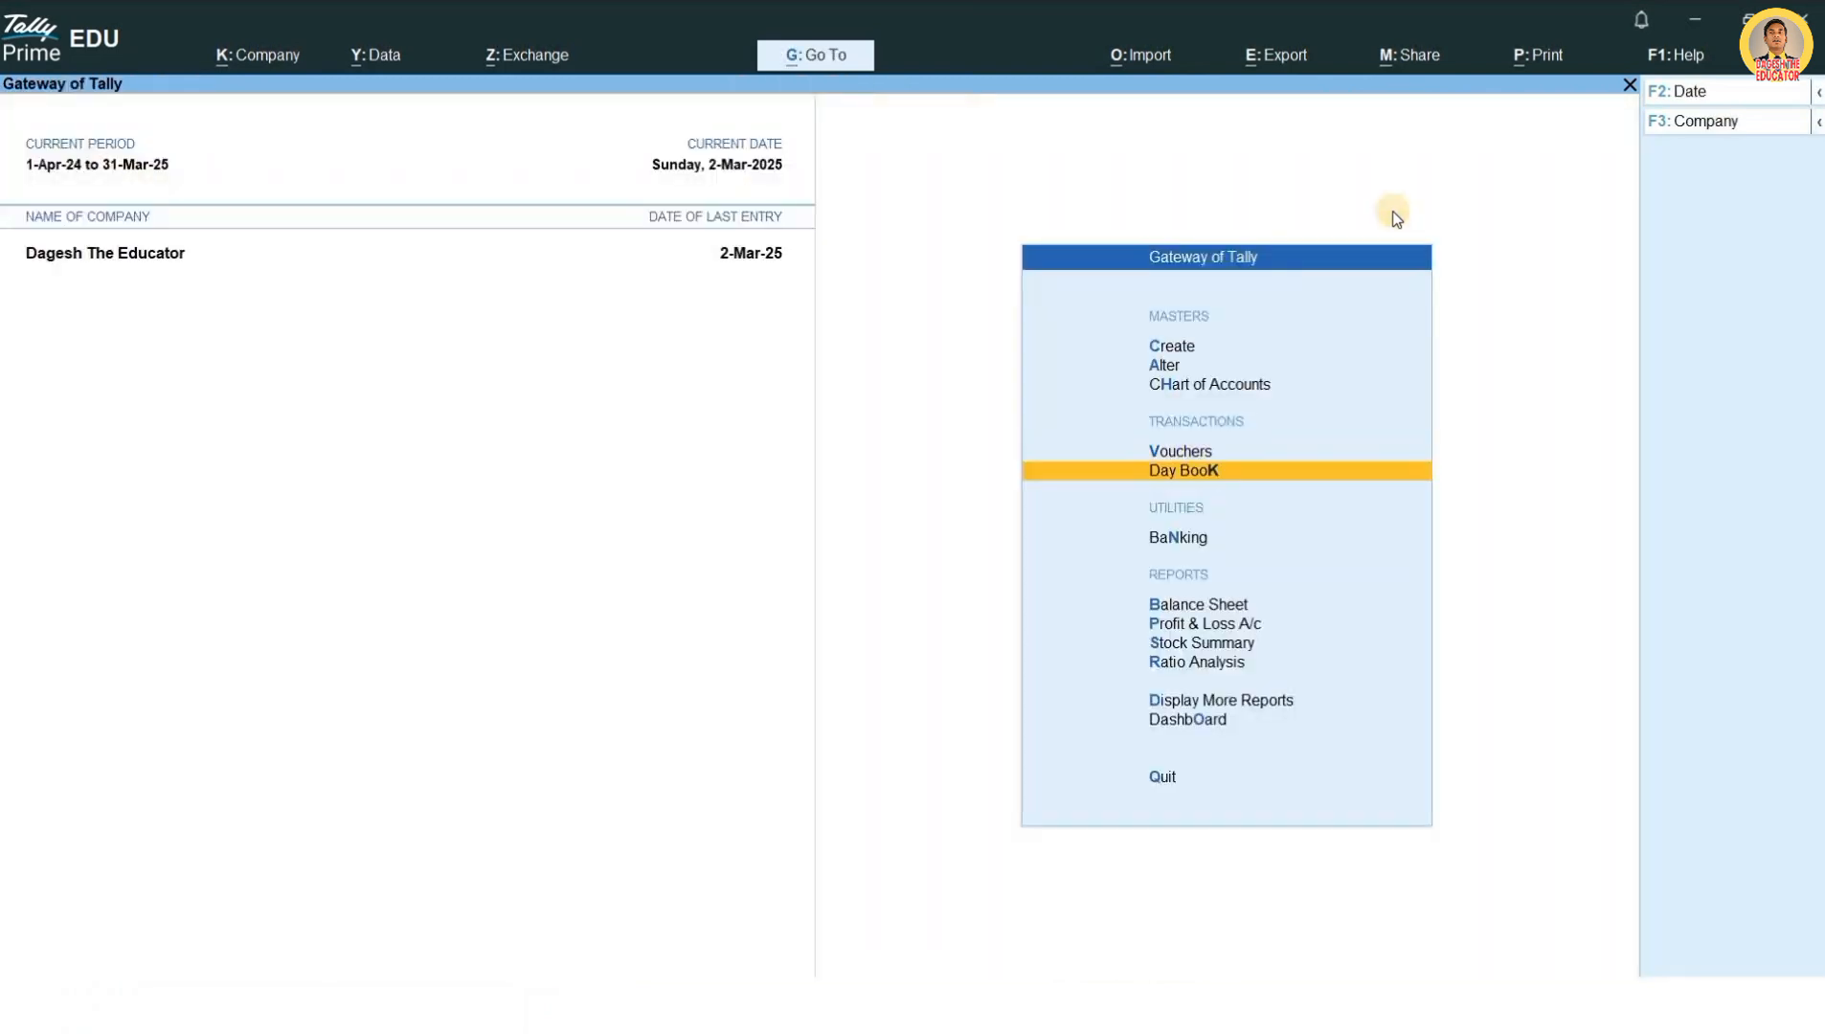
{"action": "key", "text": "Return"}
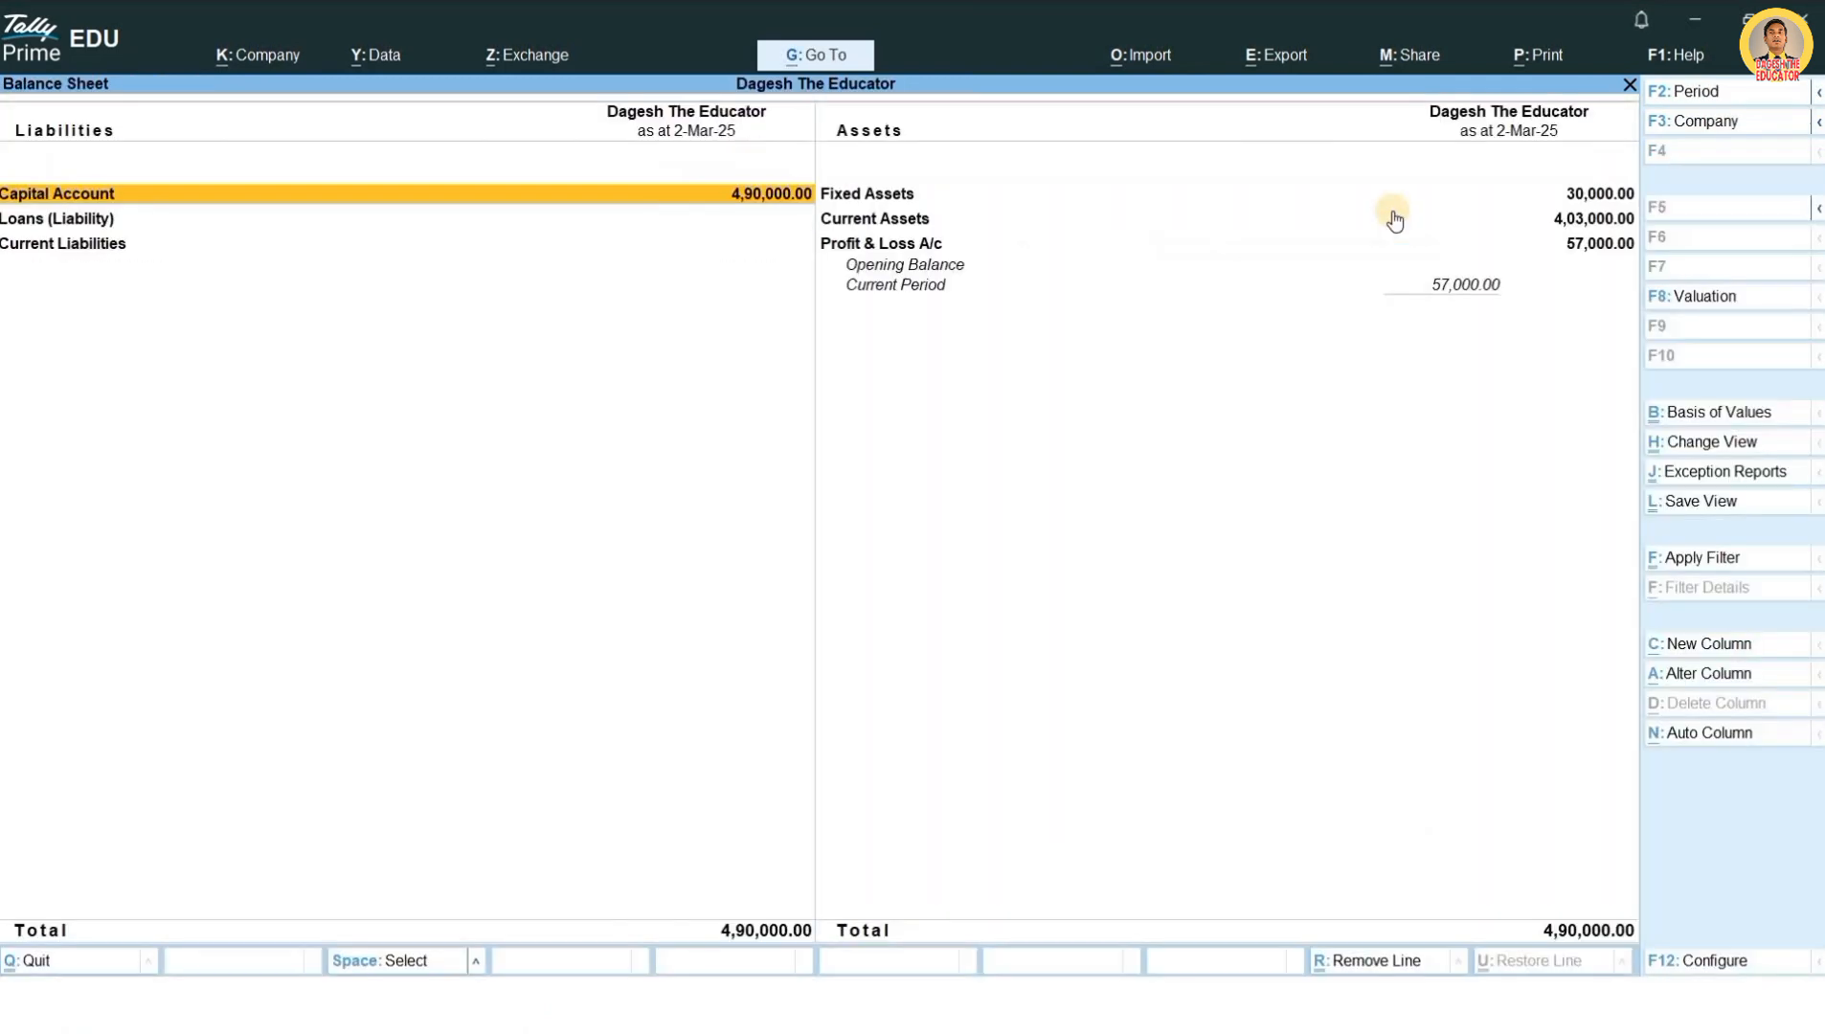
{"action": "key", "text": "alt"}
{"action": "key", "text": "alt+F5"}
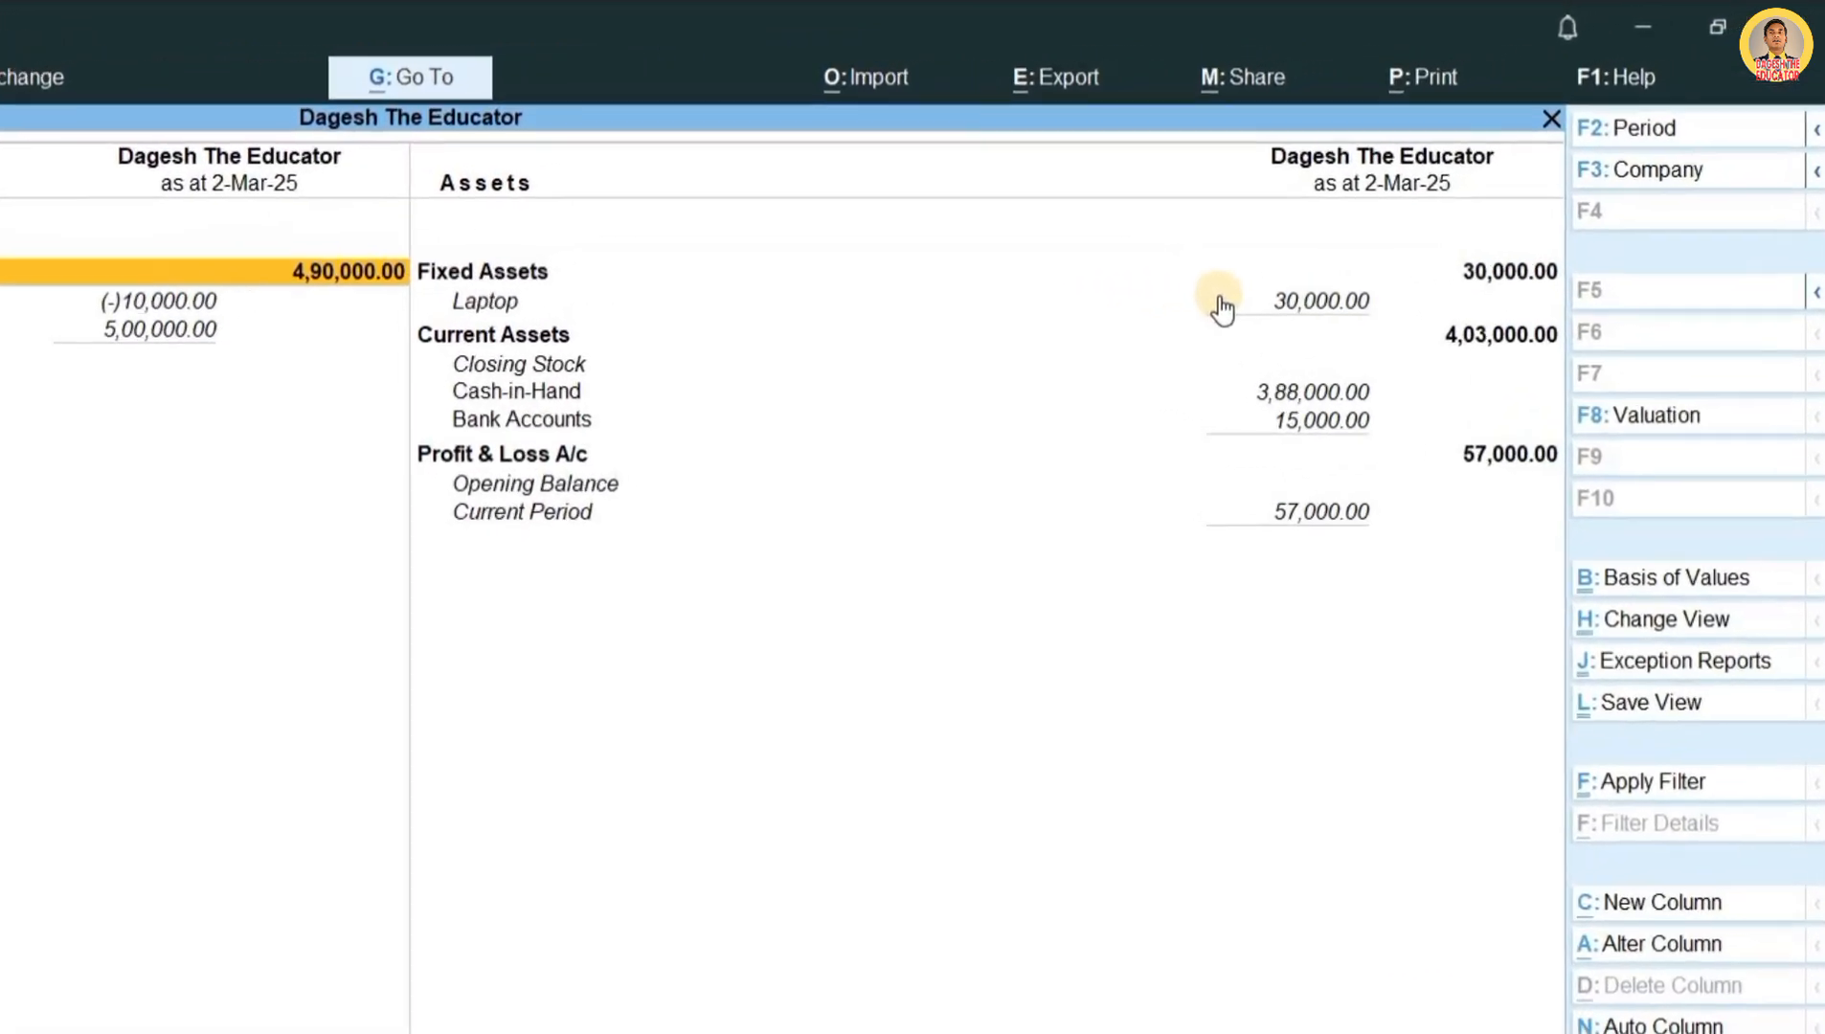
Step: Check the Bank Accounts line under Current Assets and drill down to the SBI Saving Ac monthly summary
{"action": "key", "text": "ctrl"}
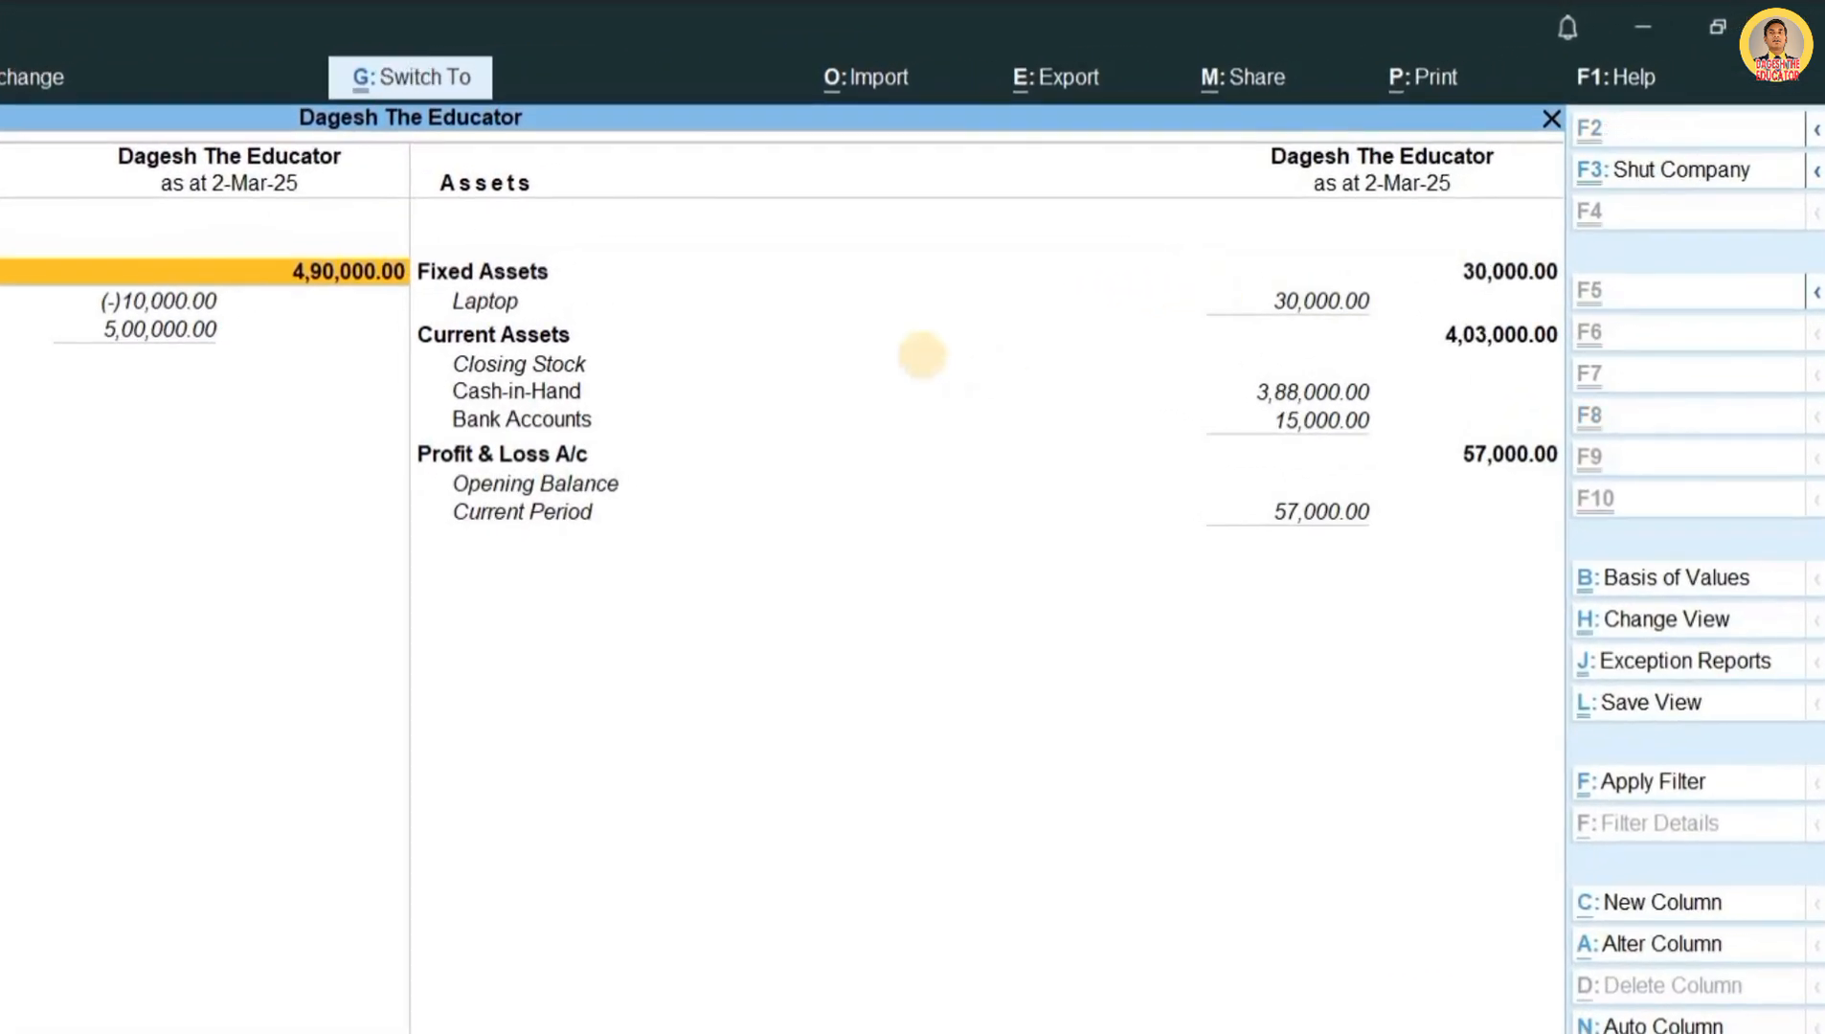
{"action": "mouse_move", "coordinate": [423, 401]}
{"action": "left_mouse_down"}
{"action": "mouse_move", "coordinate": [538, 455]}
{"action": "mouse_move", "coordinate": [1254, 493]}
{"action": "mouse_move", "coordinate": [1405, 447]}
{"action": "left_mouse_up"}
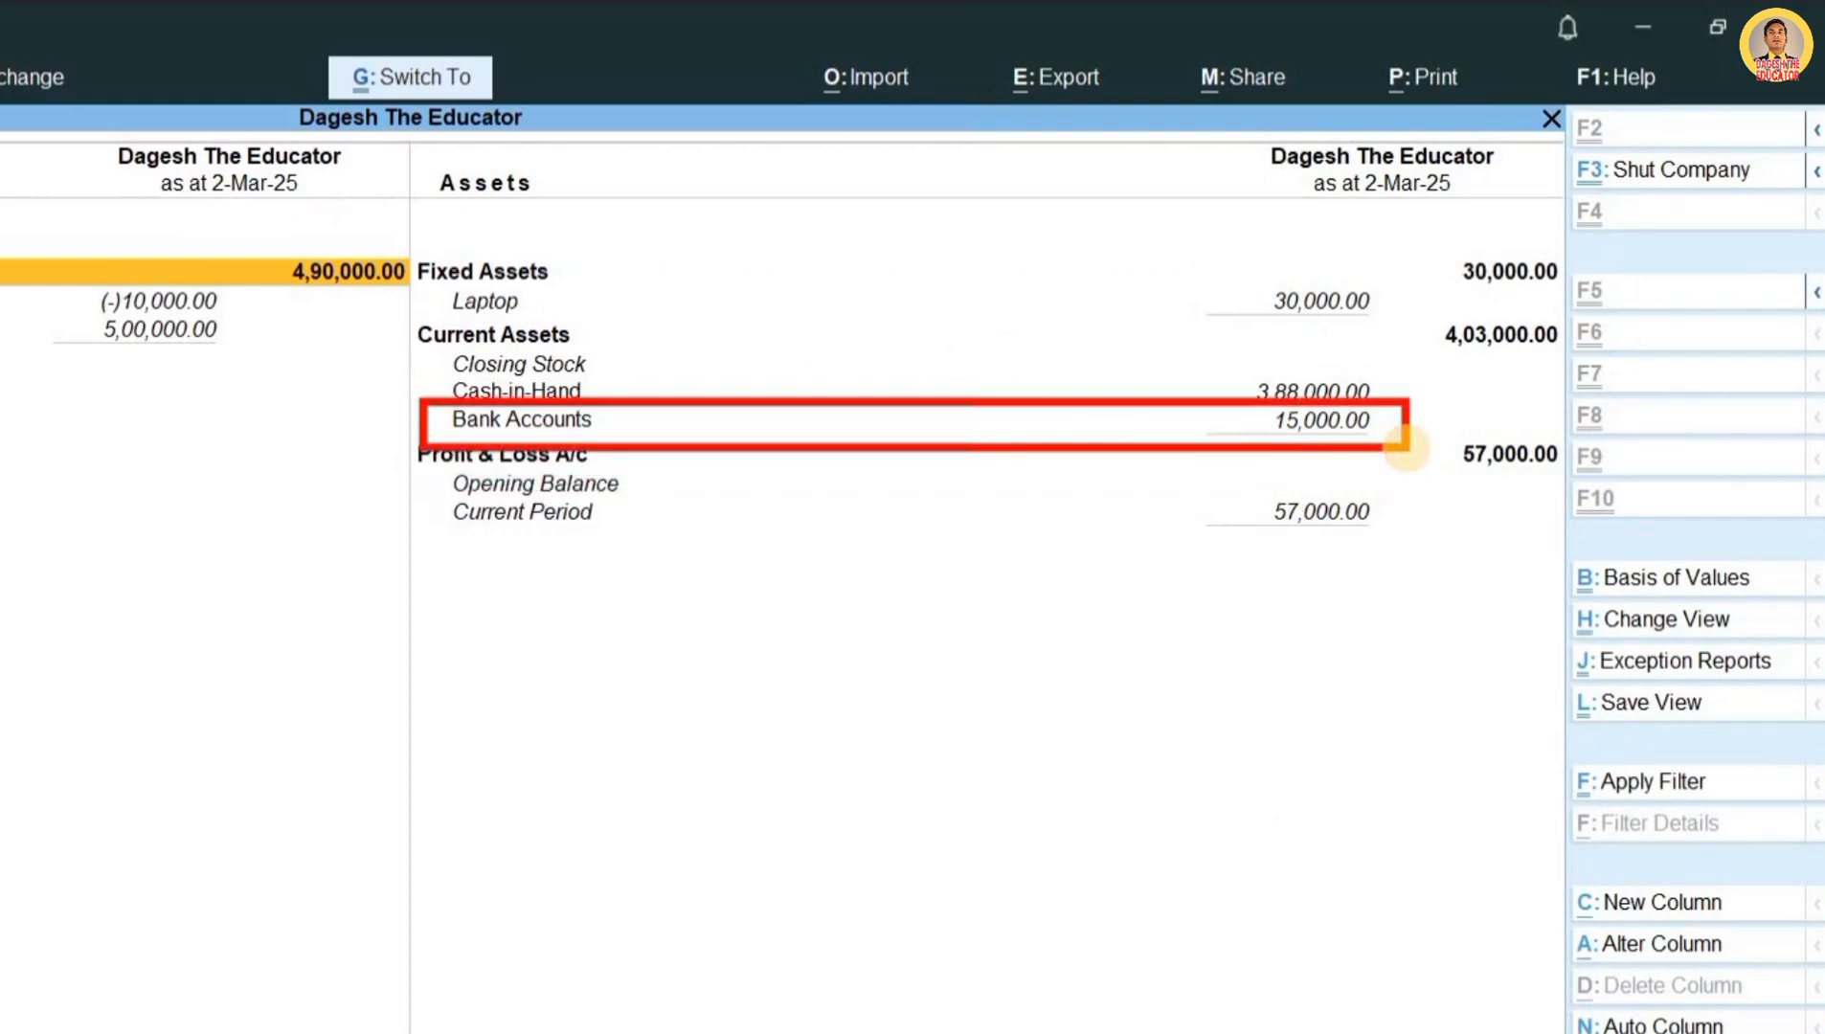
{"action": "key", "text": "Escape"}
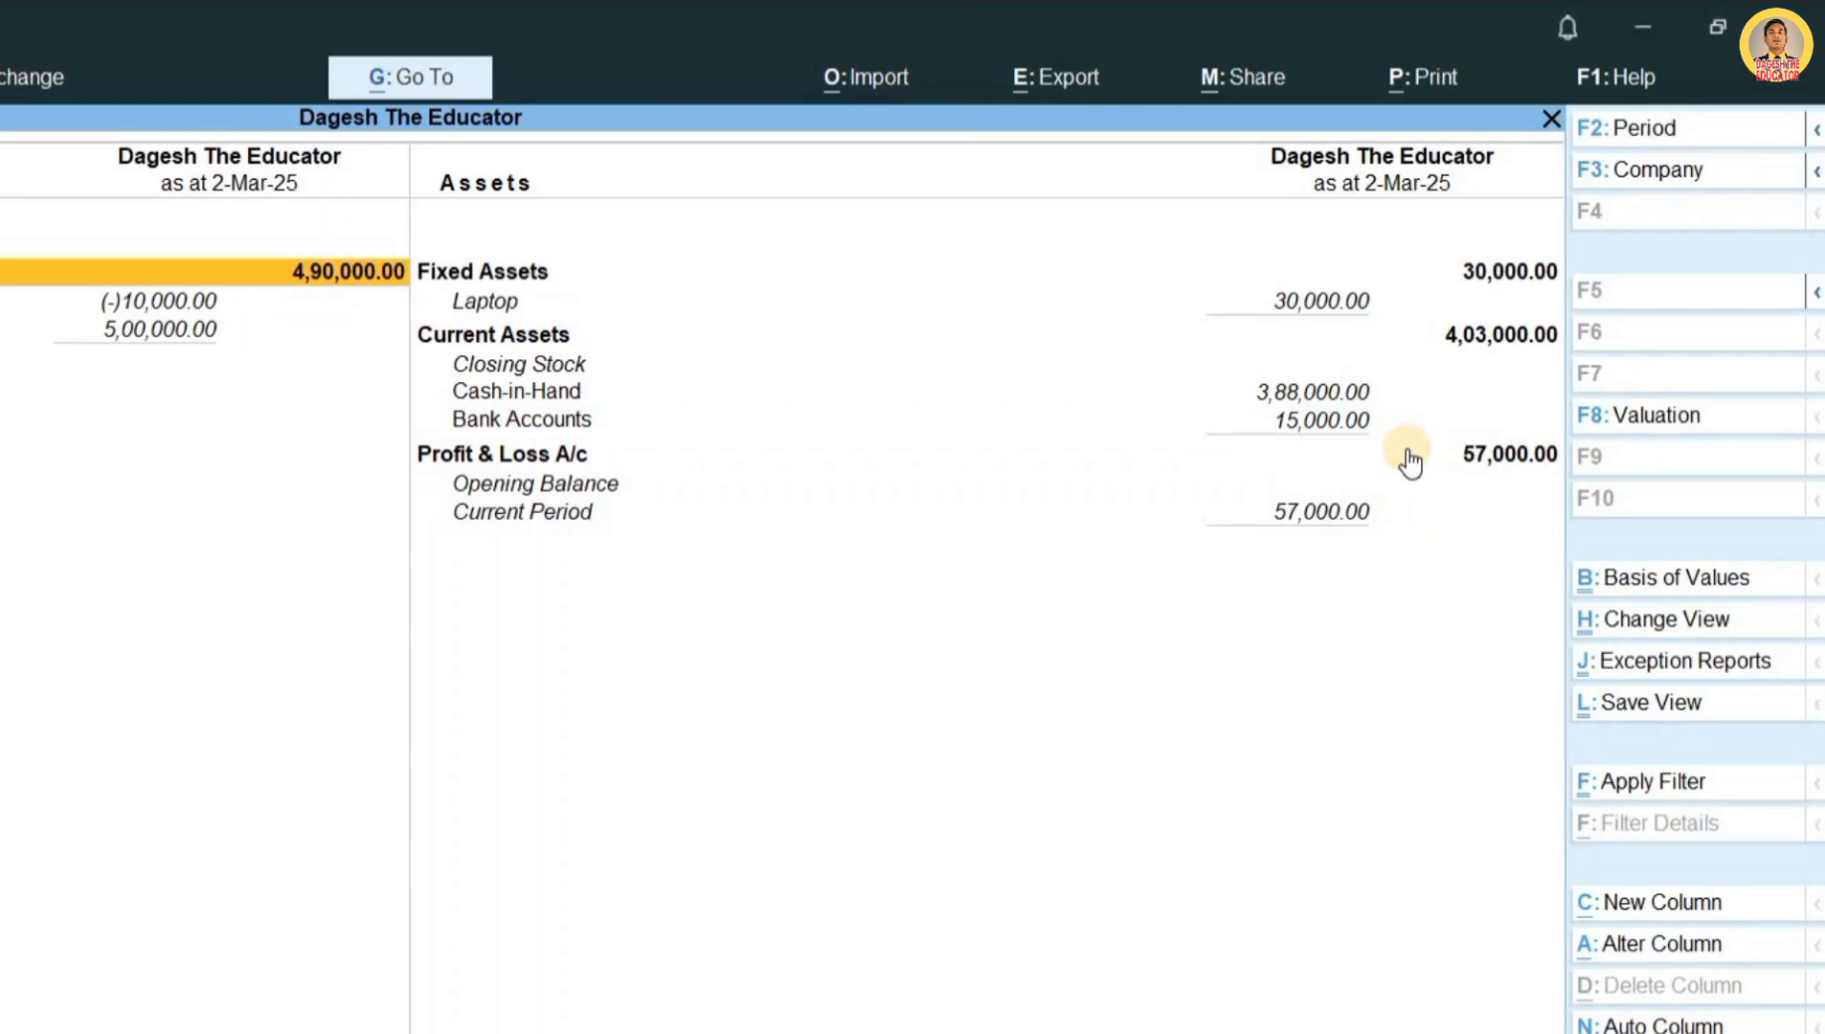
{"action": "key", "text": "Right"}
{"action": "key", "text": "Down"}
{"action": "key", "text": "Down"}
{"action": "key", "text": "Down"}
{"action": "key", "text": "Down"}
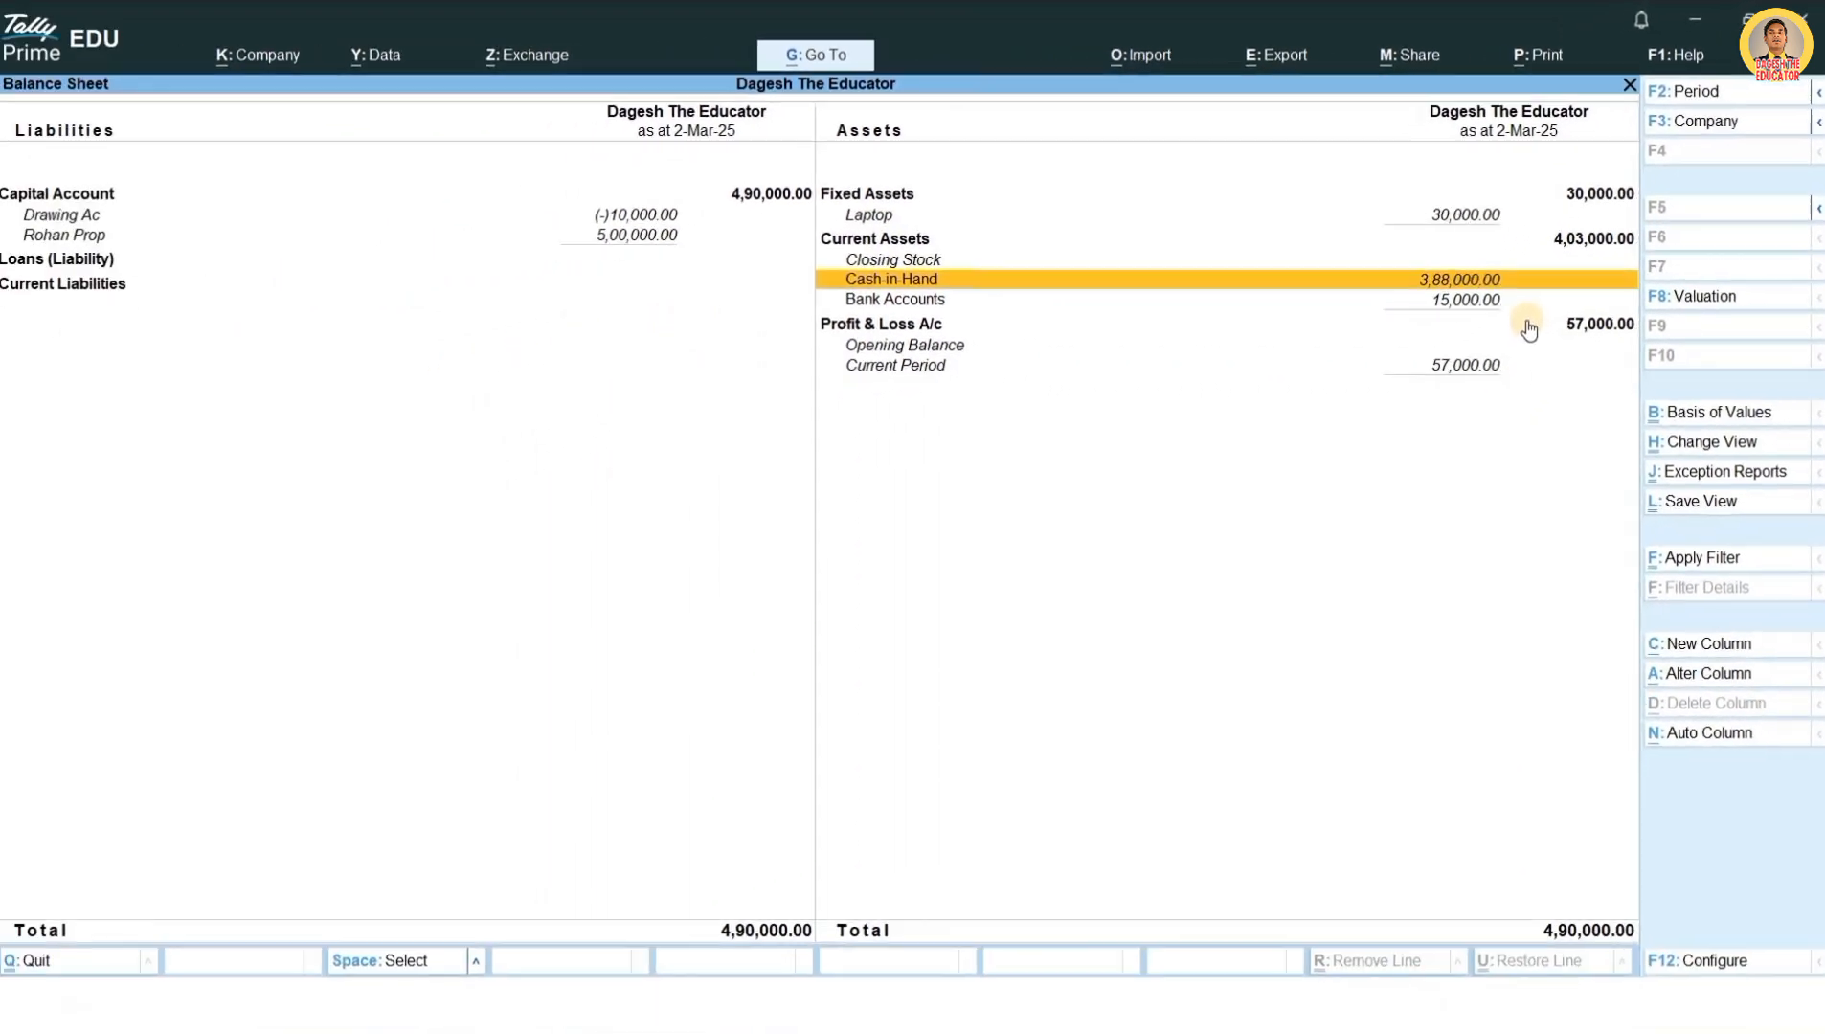
{"action": "key", "text": "Down"}
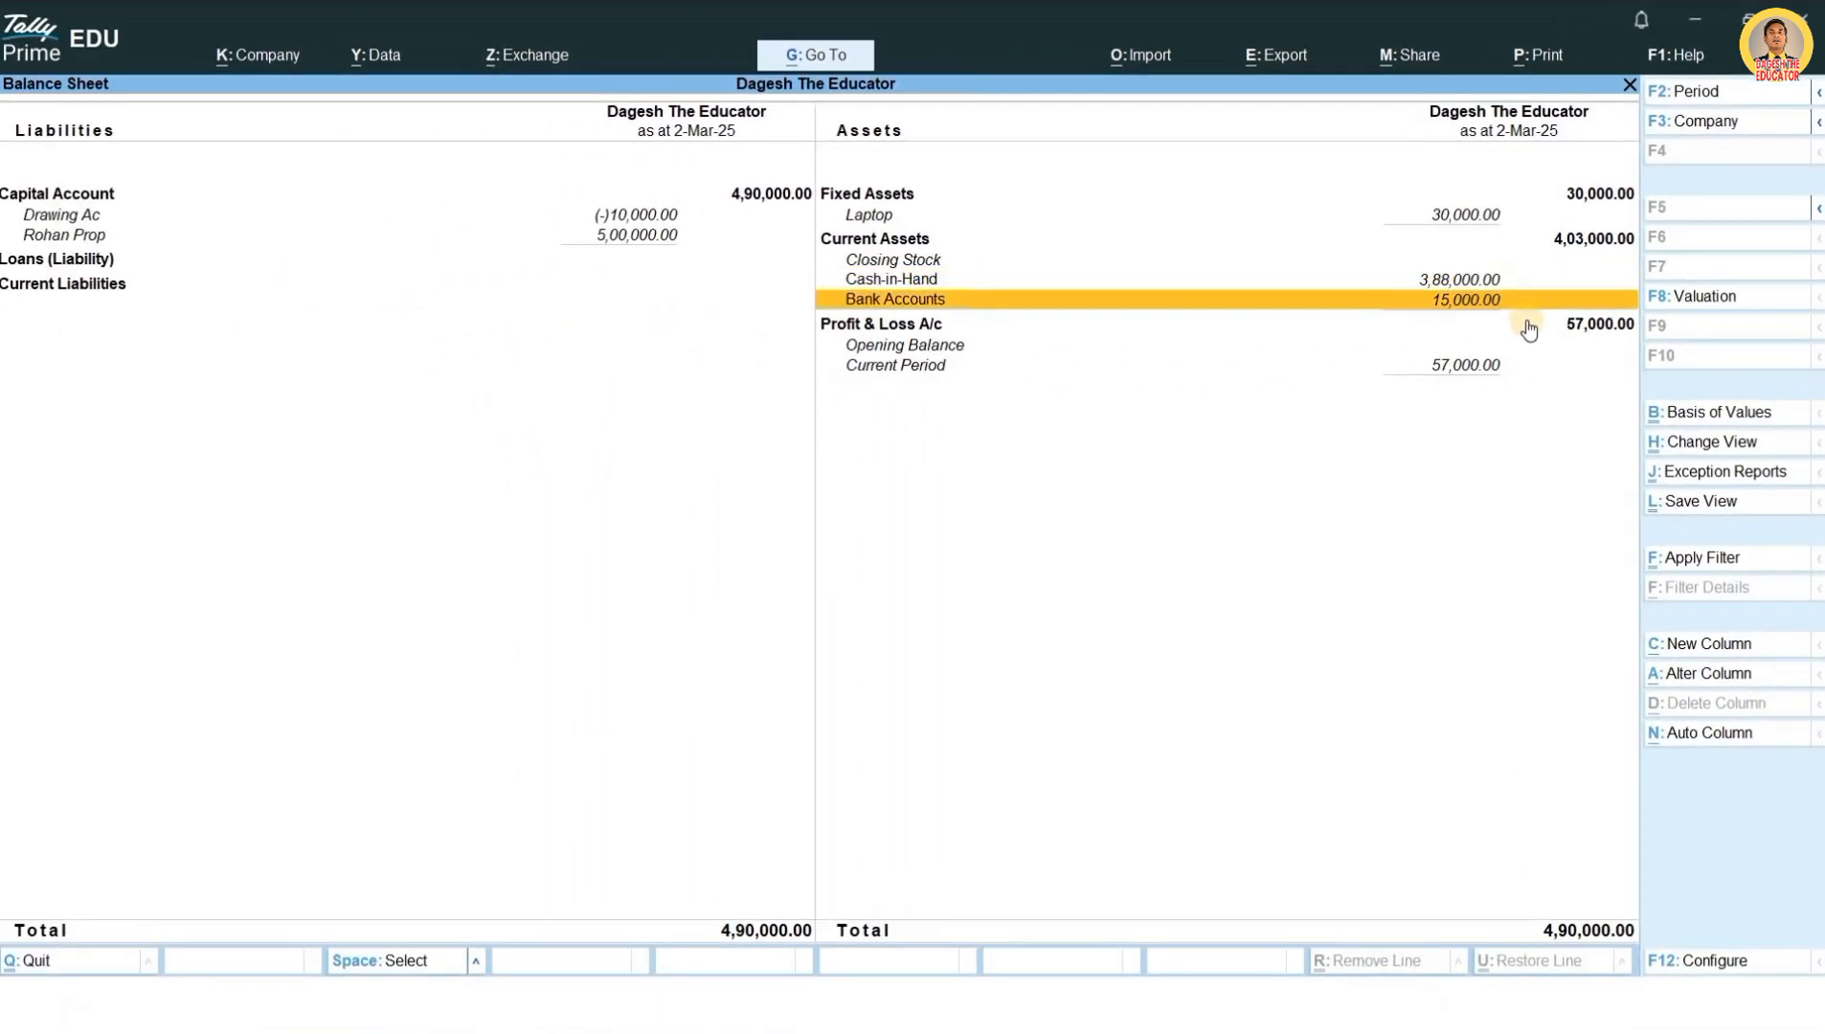
{"action": "key", "text": "Return"}
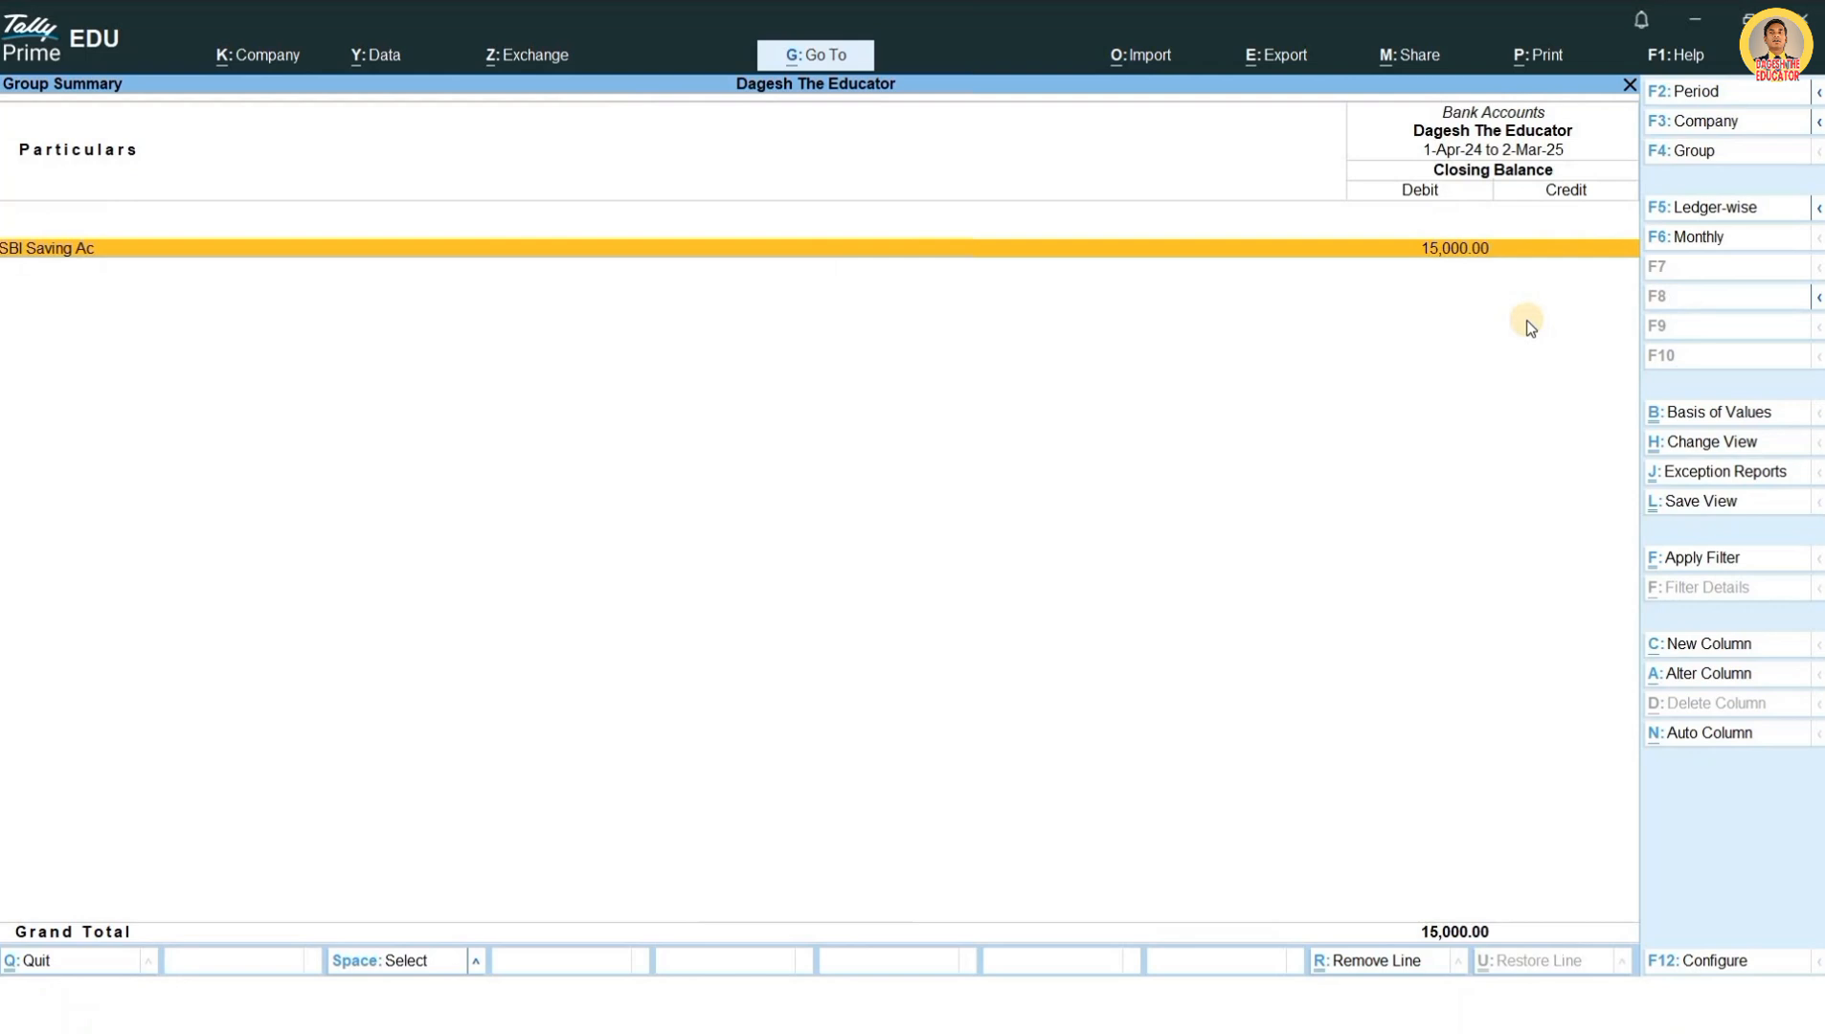
{"action": "key", "text": "Return"}
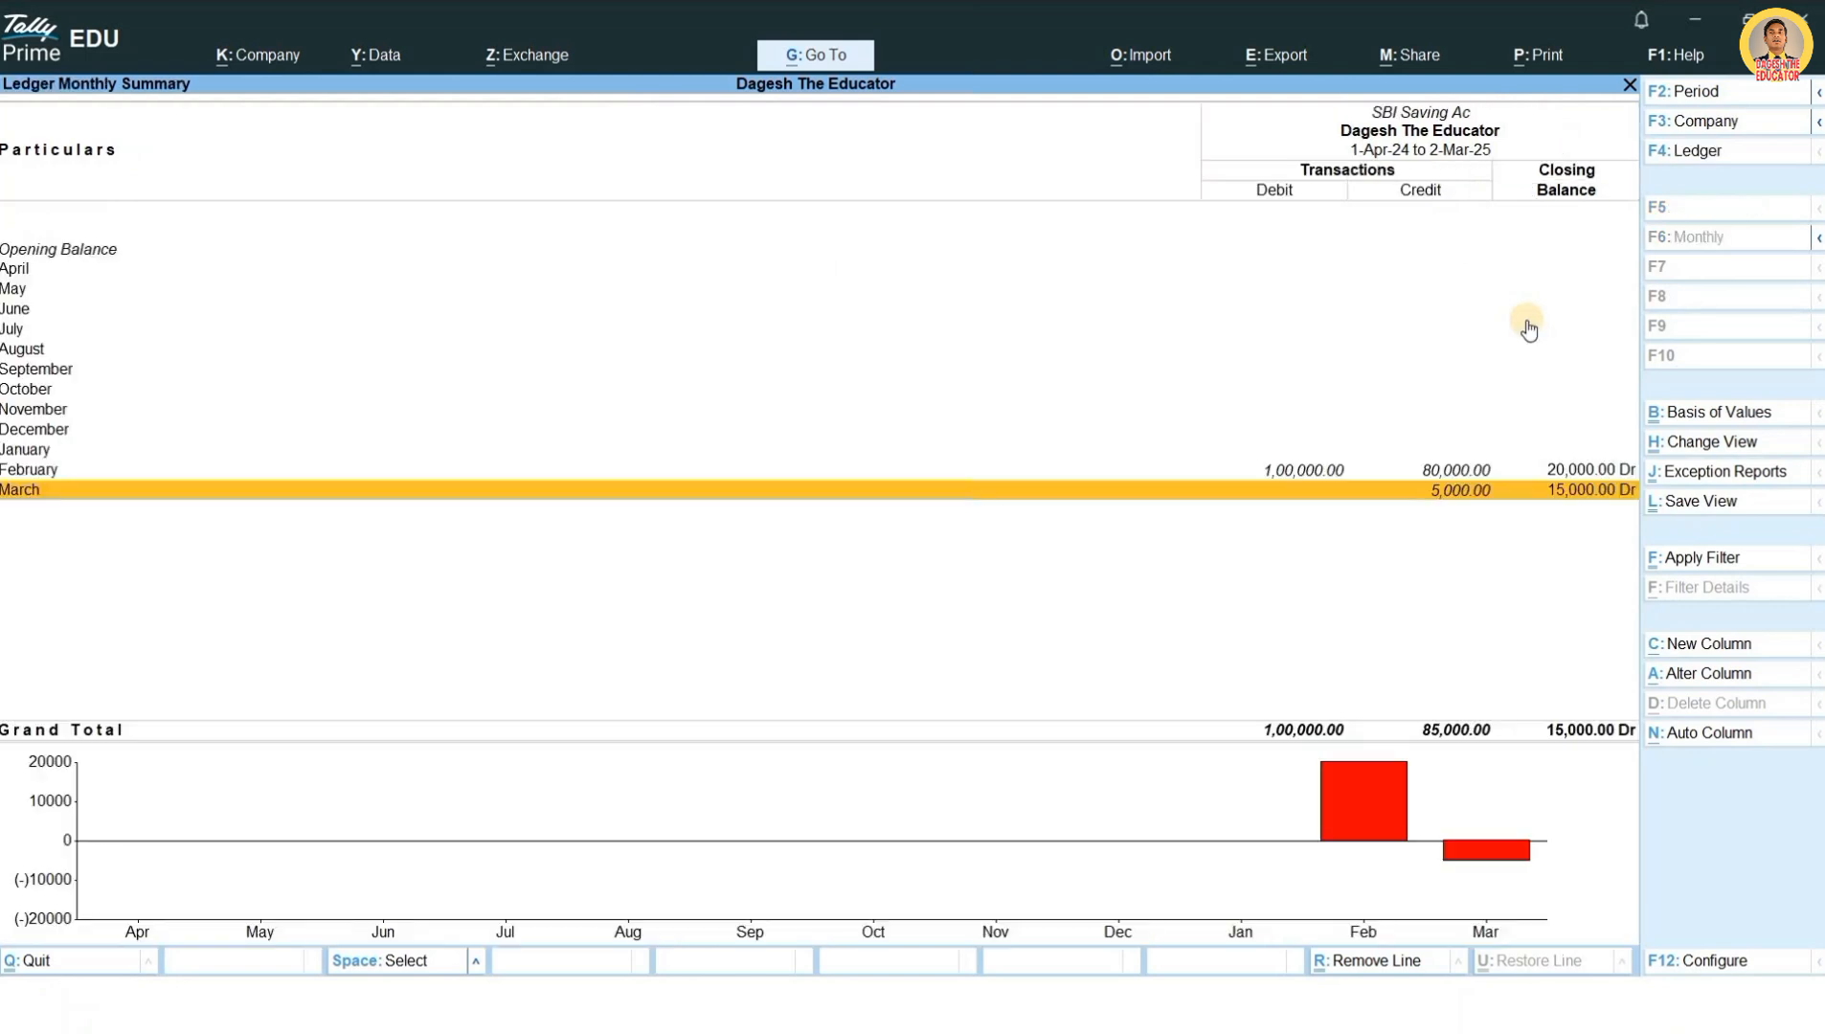
Step: Compare the February and March figures of SBI Saving Ac, and examine the individual vouchers for February
{"action": "key", "text": "ctrl"}
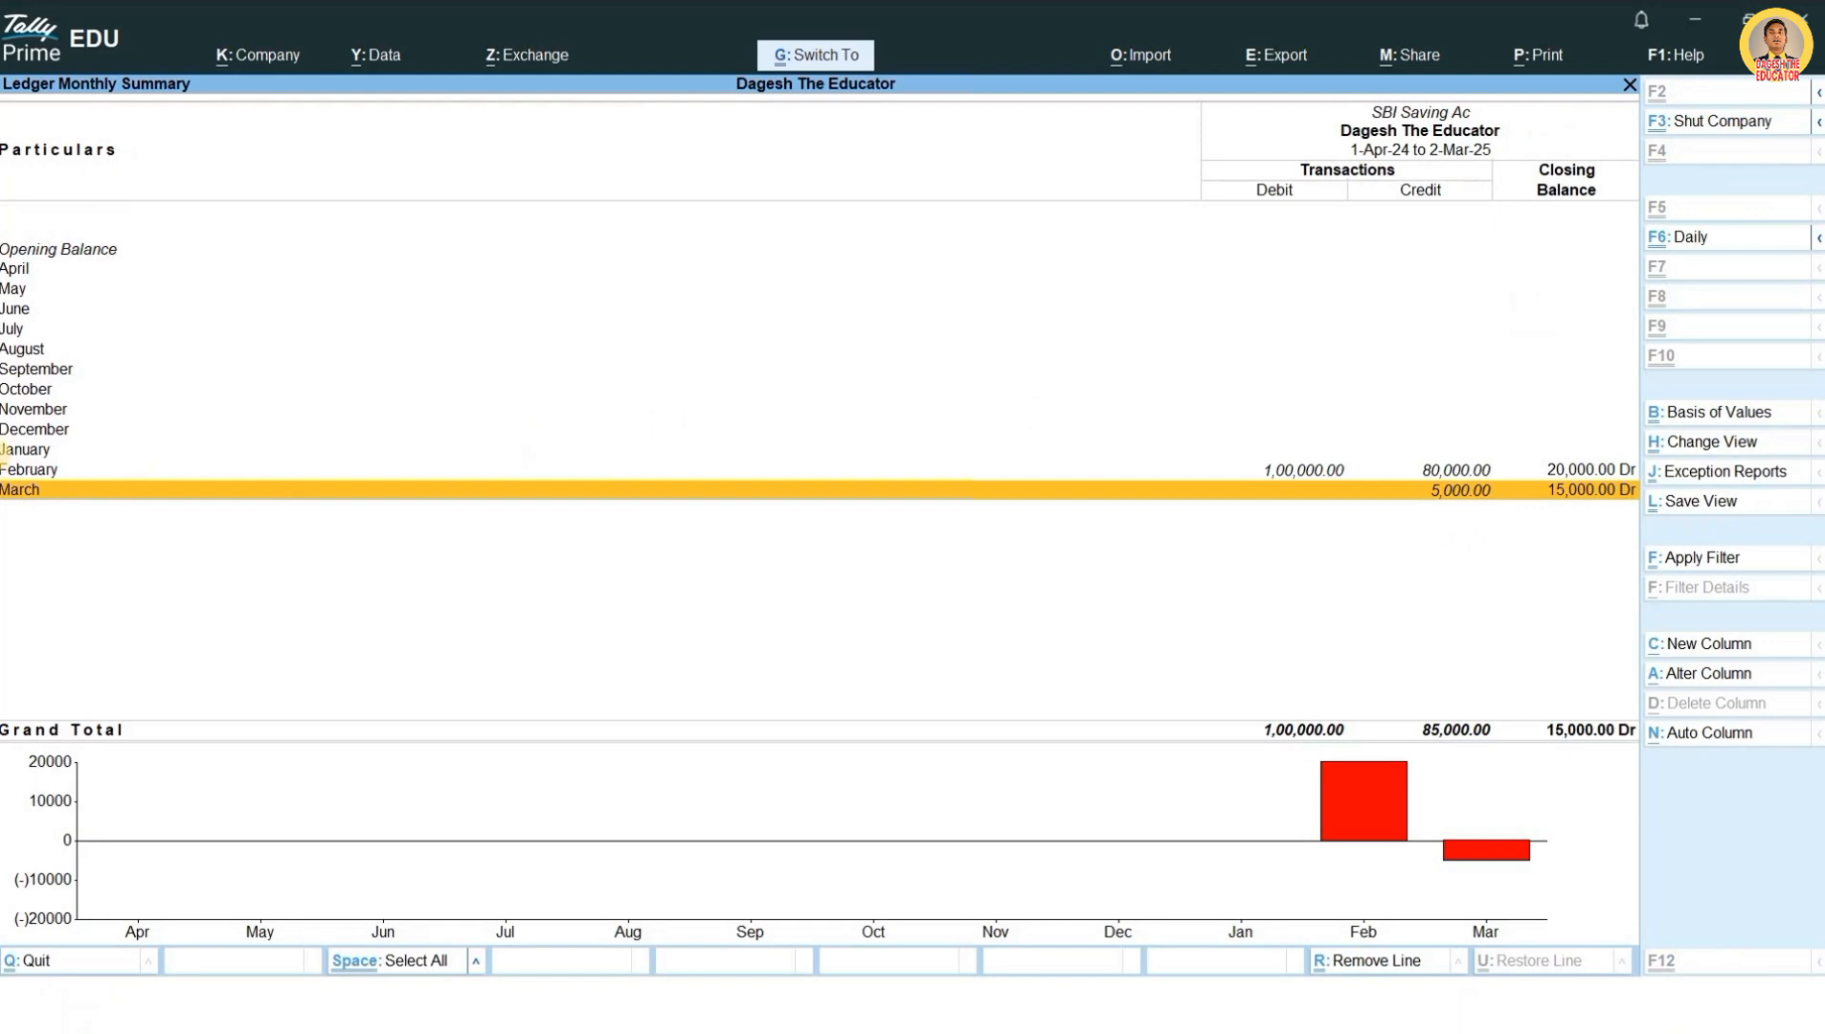
{"action": "mouse_move", "coordinate": [3, 455]}
{"action": "left_mouse_down"}
{"action": "mouse_move", "coordinate": [163, 544]}
{"action": "mouse_move", "coordinate": [1100, 548]}
{"action": "mouse_move", "coordinate": [1625, 522]}
{"action": "left_mouse_up"}
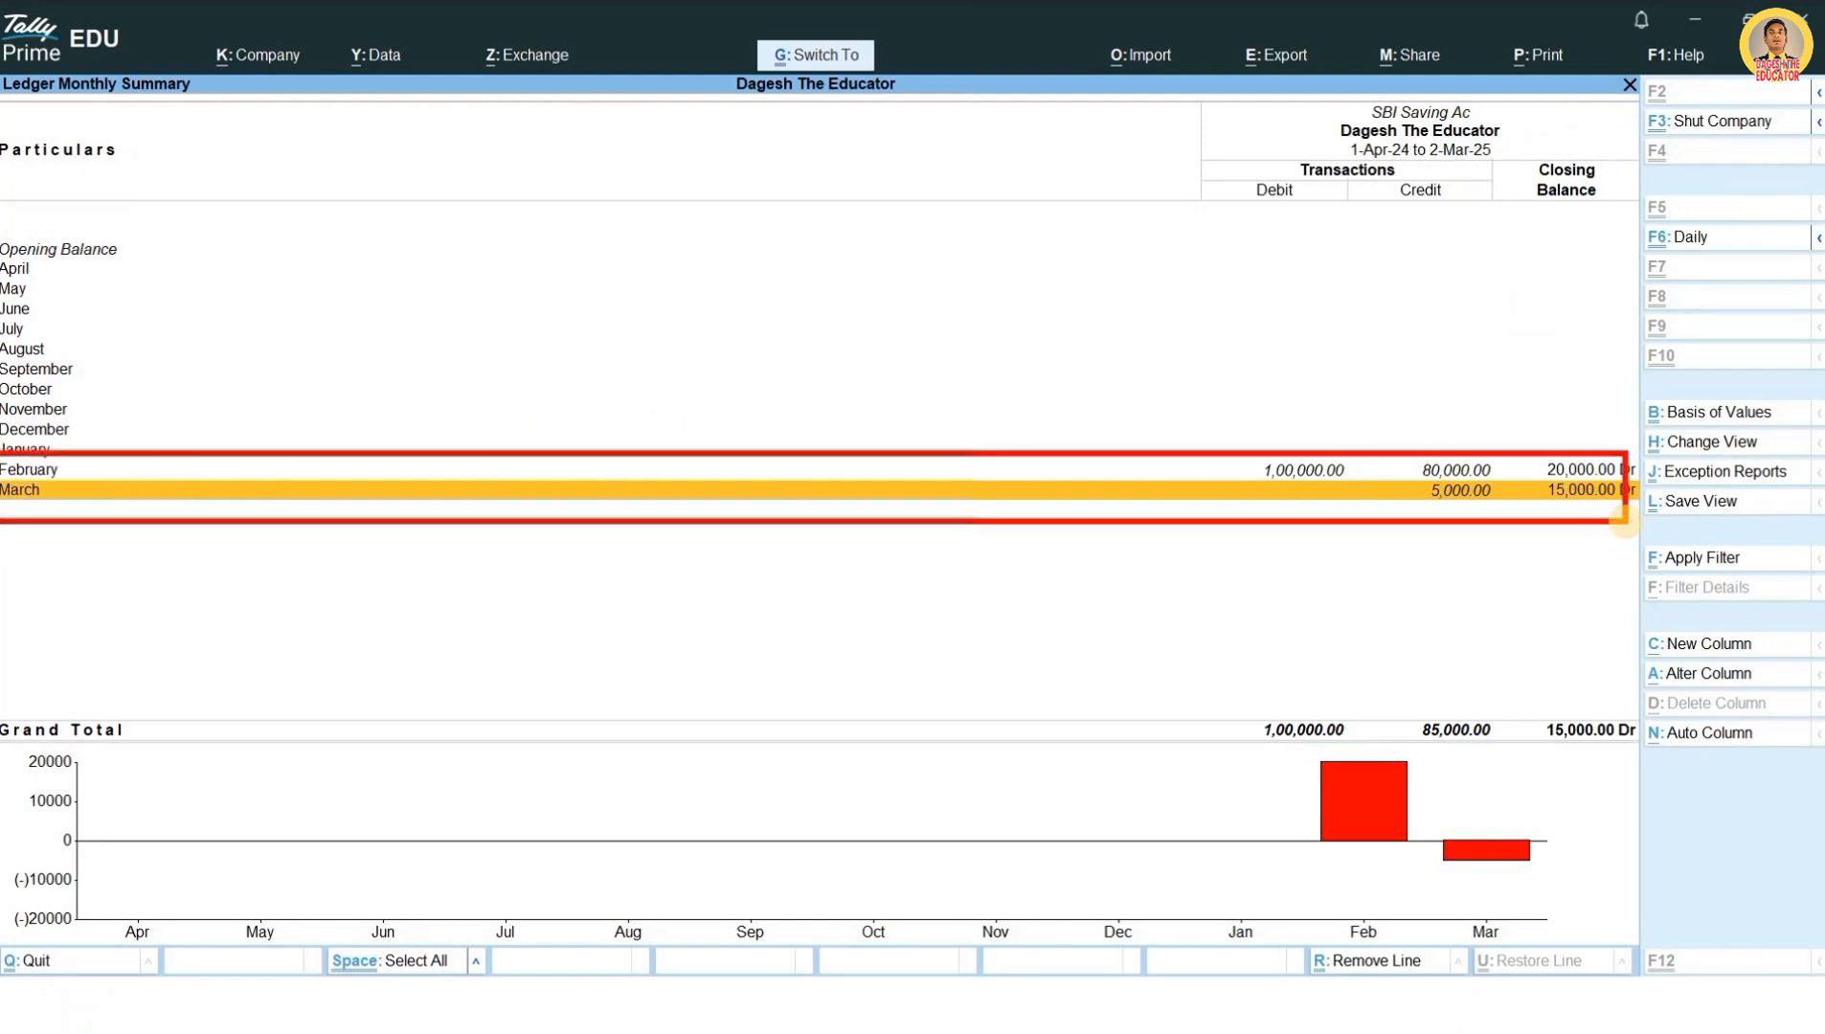
{"action": "key", "text": "Escape"}
{"action": "key", "text": "Up"}
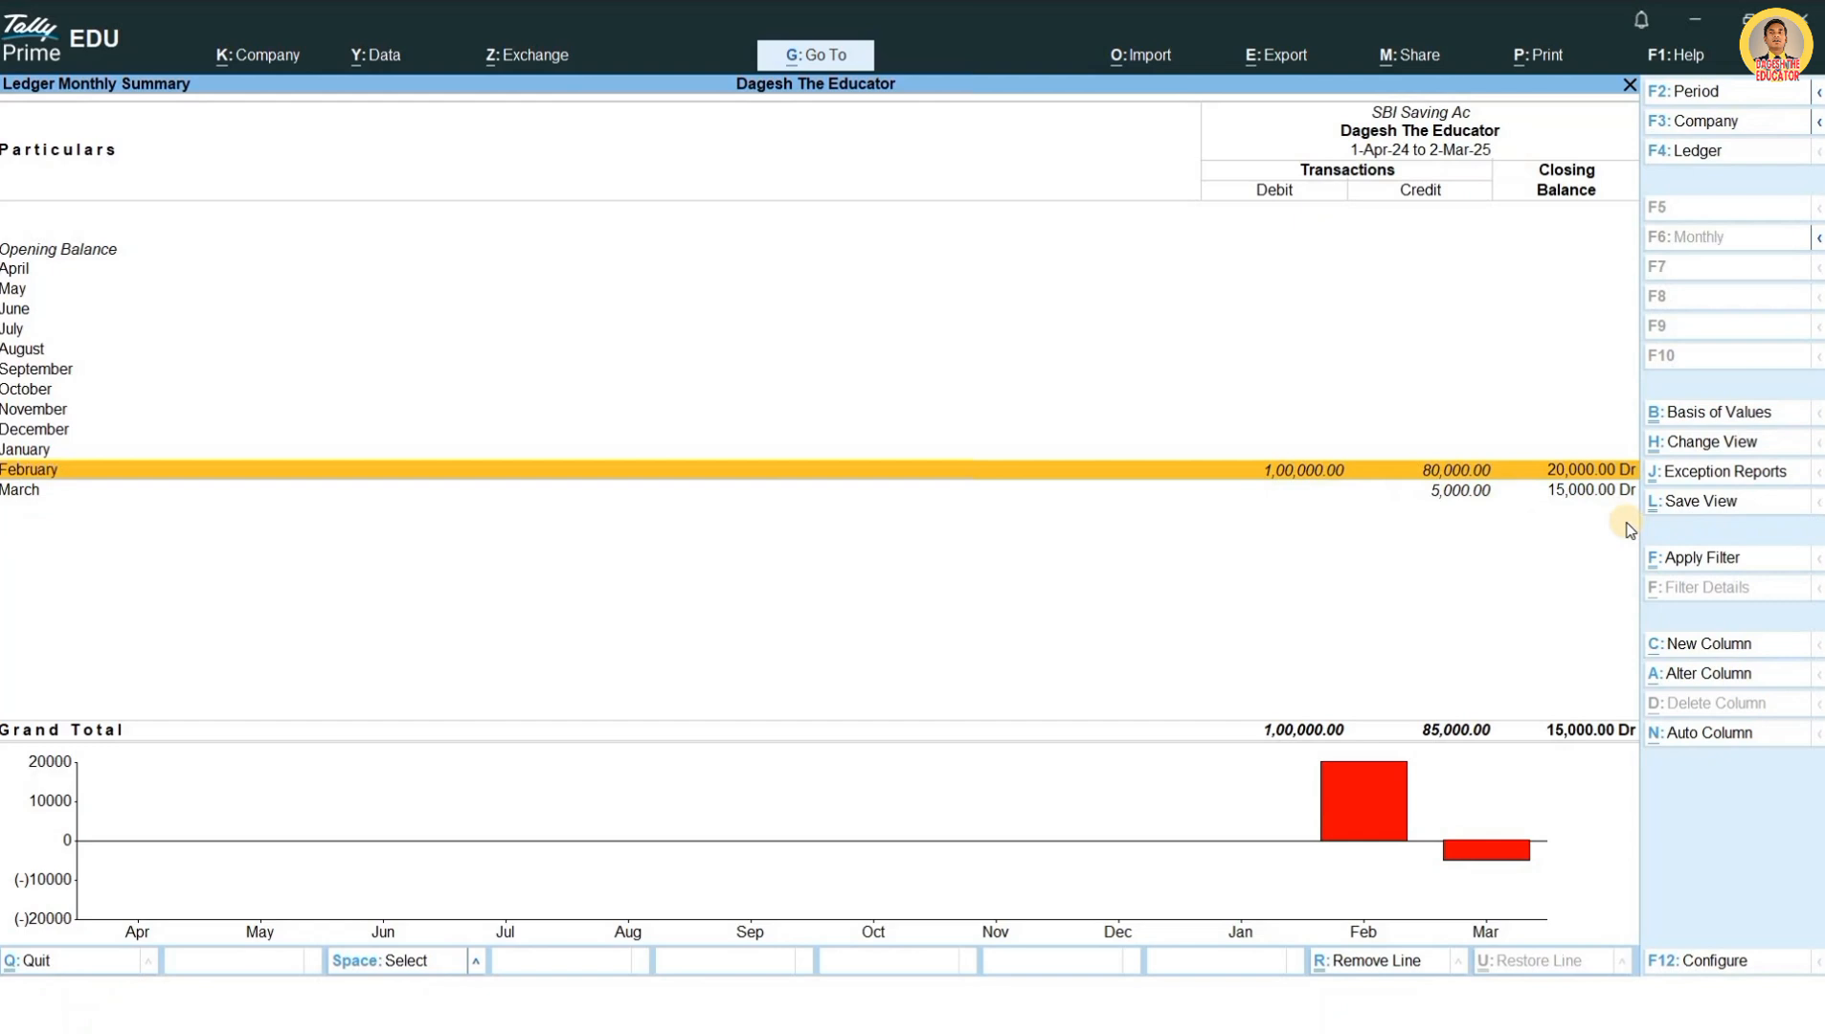
{"action": "key", "text": "Return"}
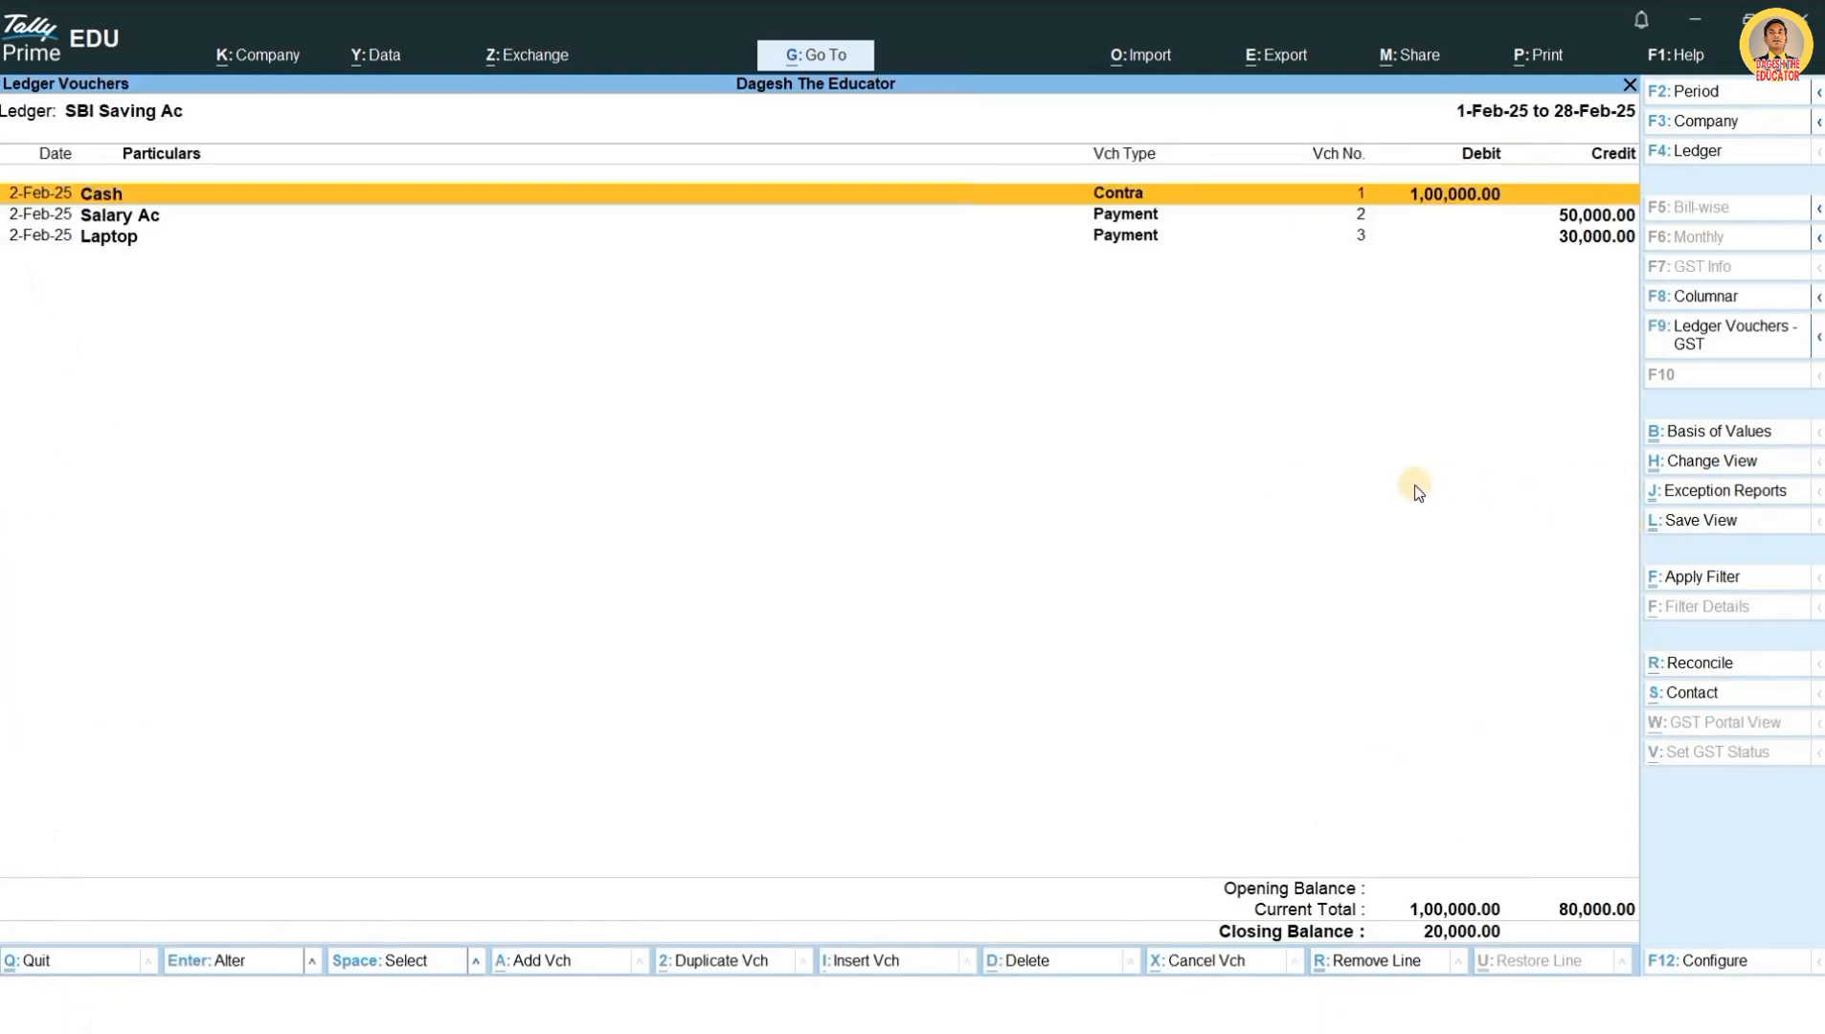
{"action": "key", "text": "ctrl"}
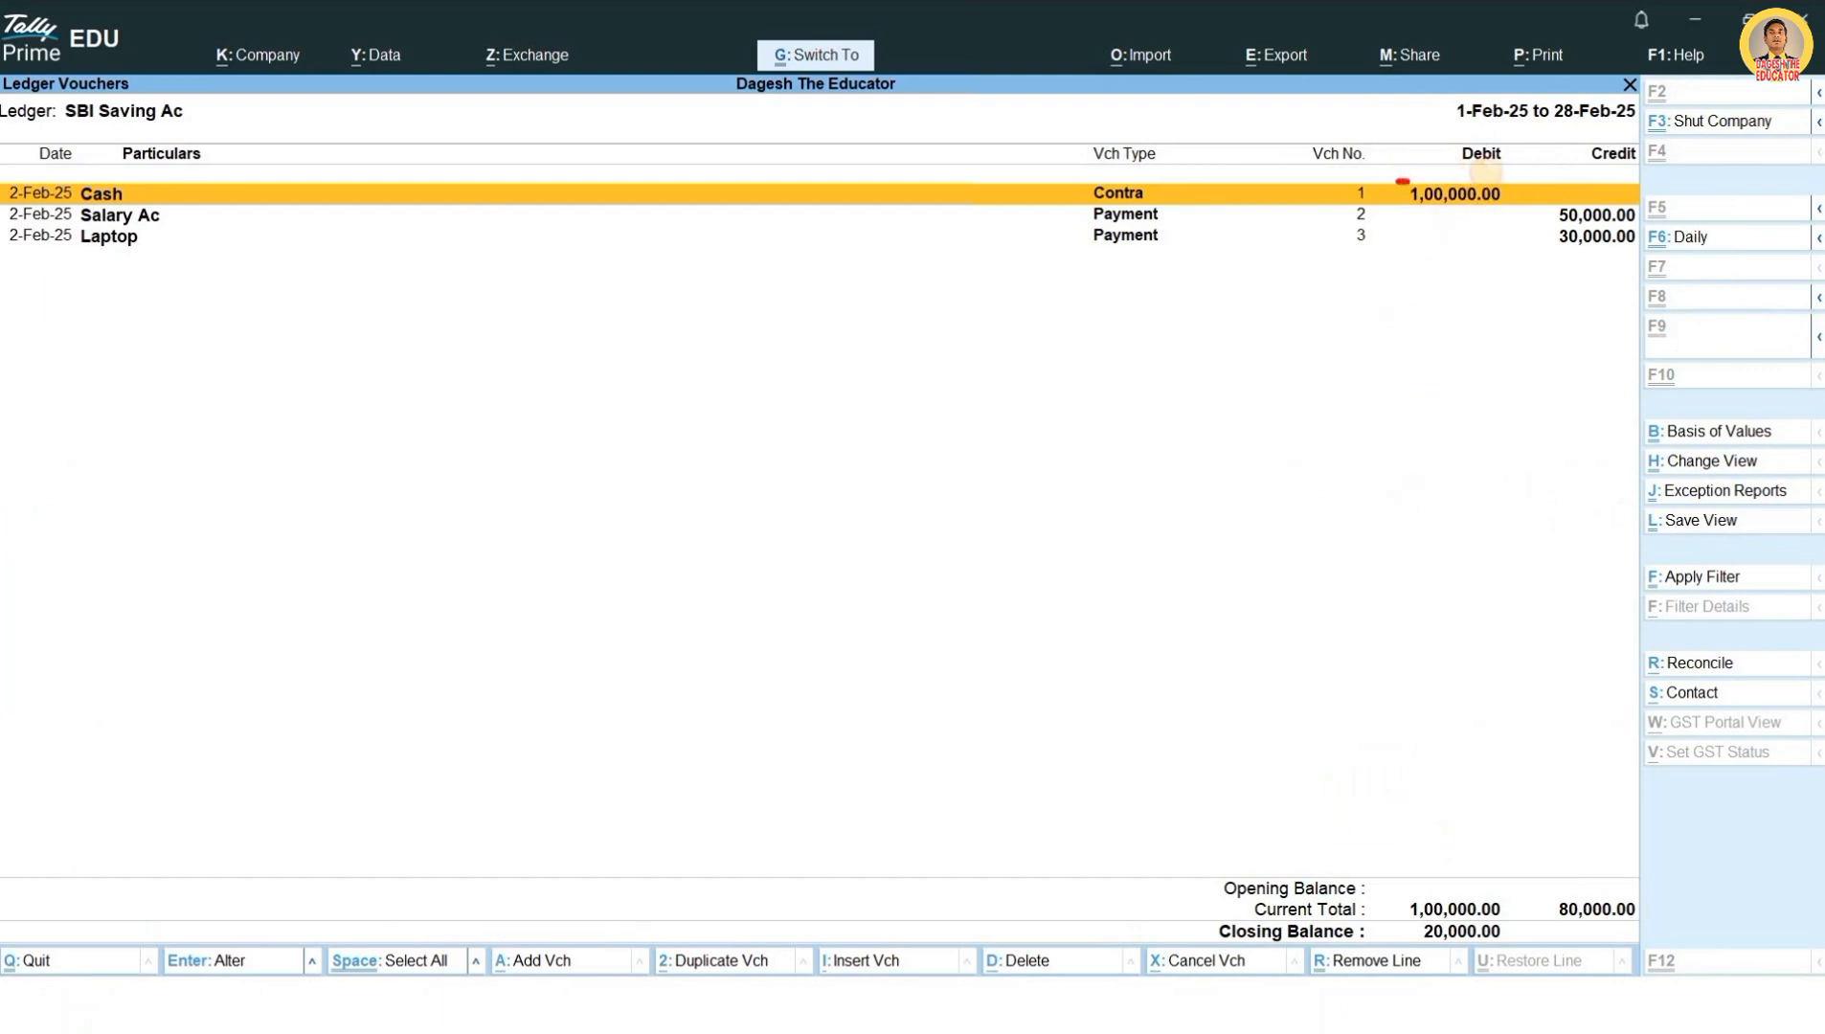
{"action": "left_click_drag", "start_coordinate": [1398, 180], "coordinate": [1516, 174]}
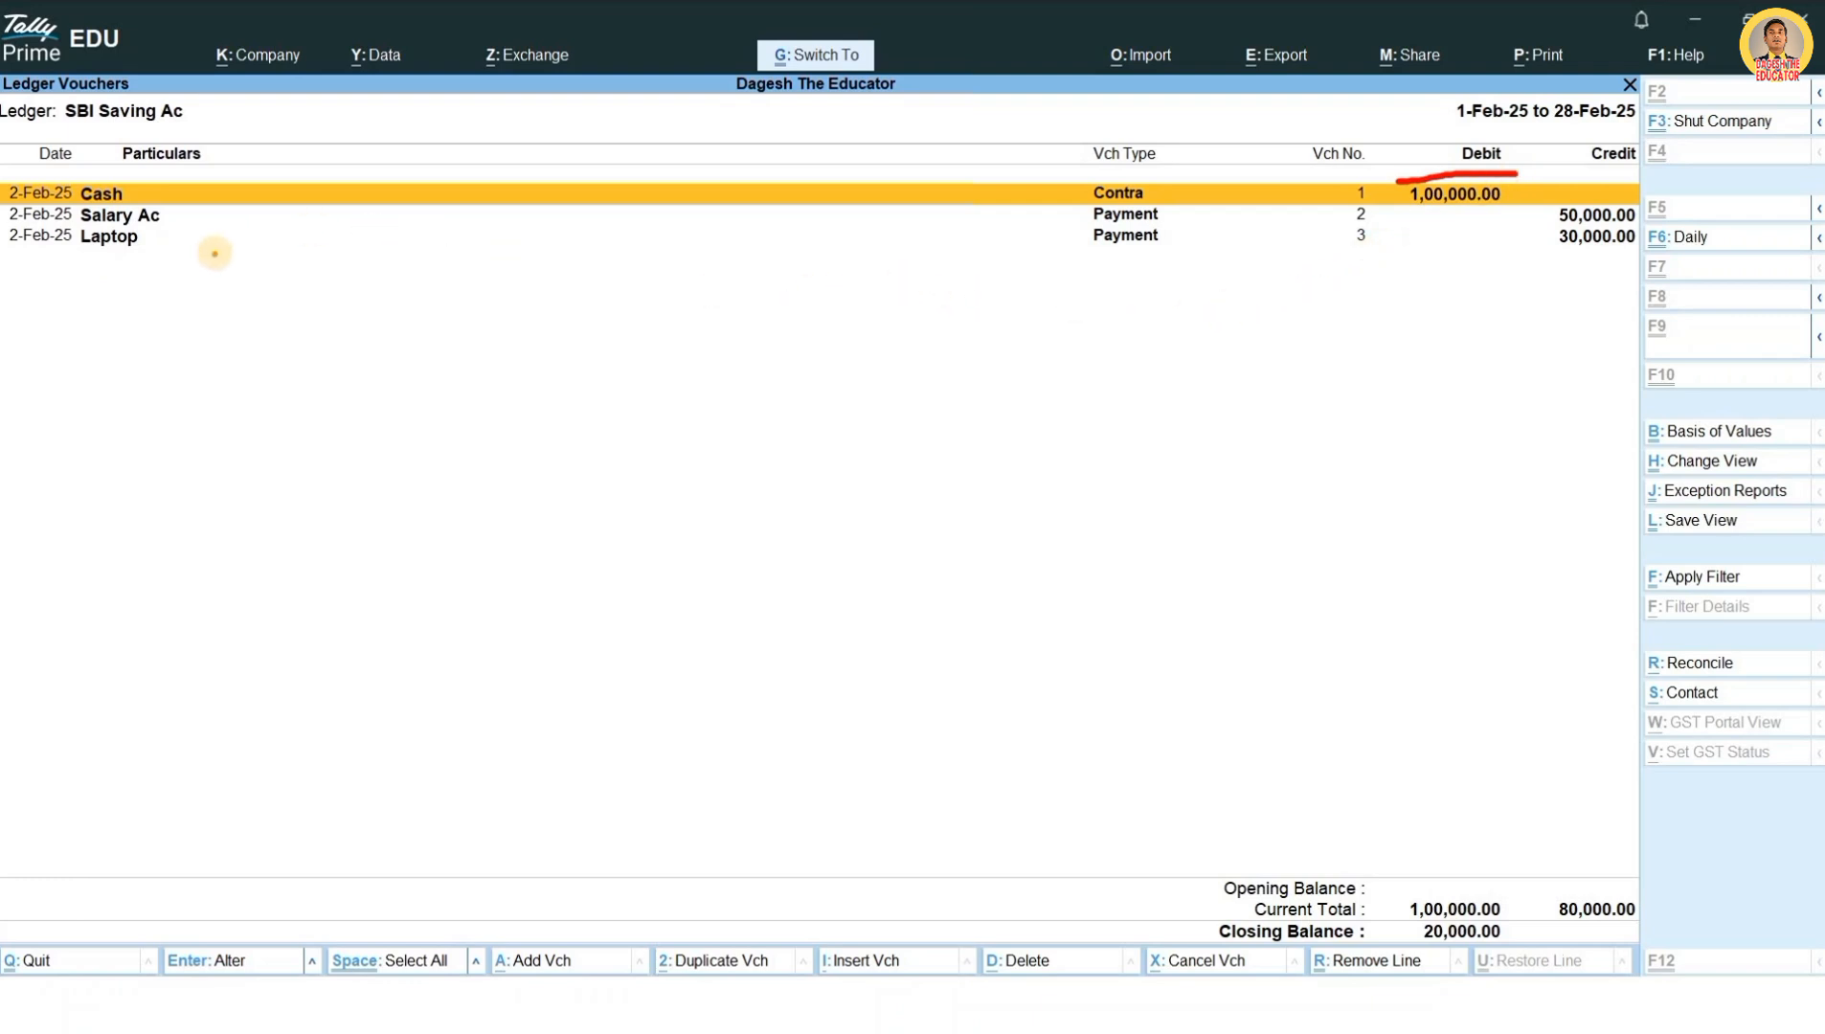
Step: Check the February Salary Ac and Laptop payments of SBI Saving Ac against the month's debit total, credit total and closing balance
{"action": "left_click_drag", "start_coordinate": [187, 217], "coordinate": [853, 229]}
{"action": "left_click_drag", "start_coordinate": [1597, 204], "coordinate": [1657, 175]}
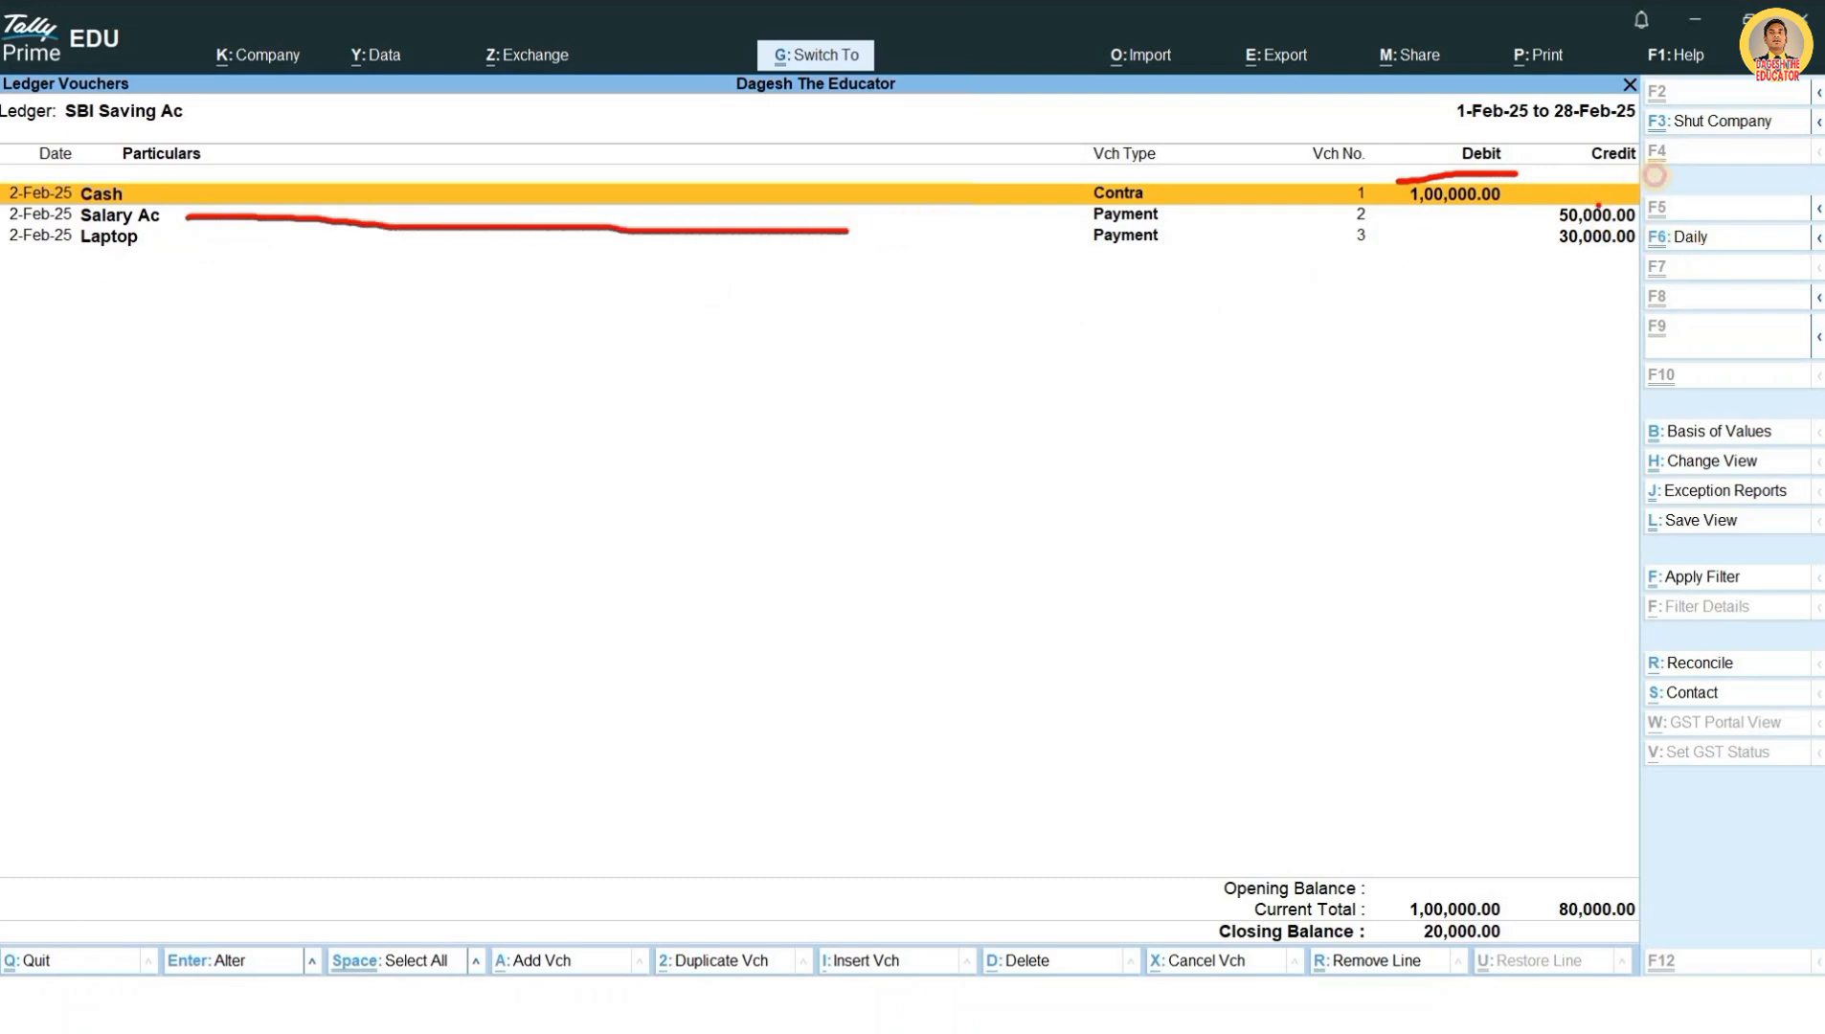
{"action": "left_click_drag", "start_coordinate": [332, 250], "coordinate": [805, 255]}
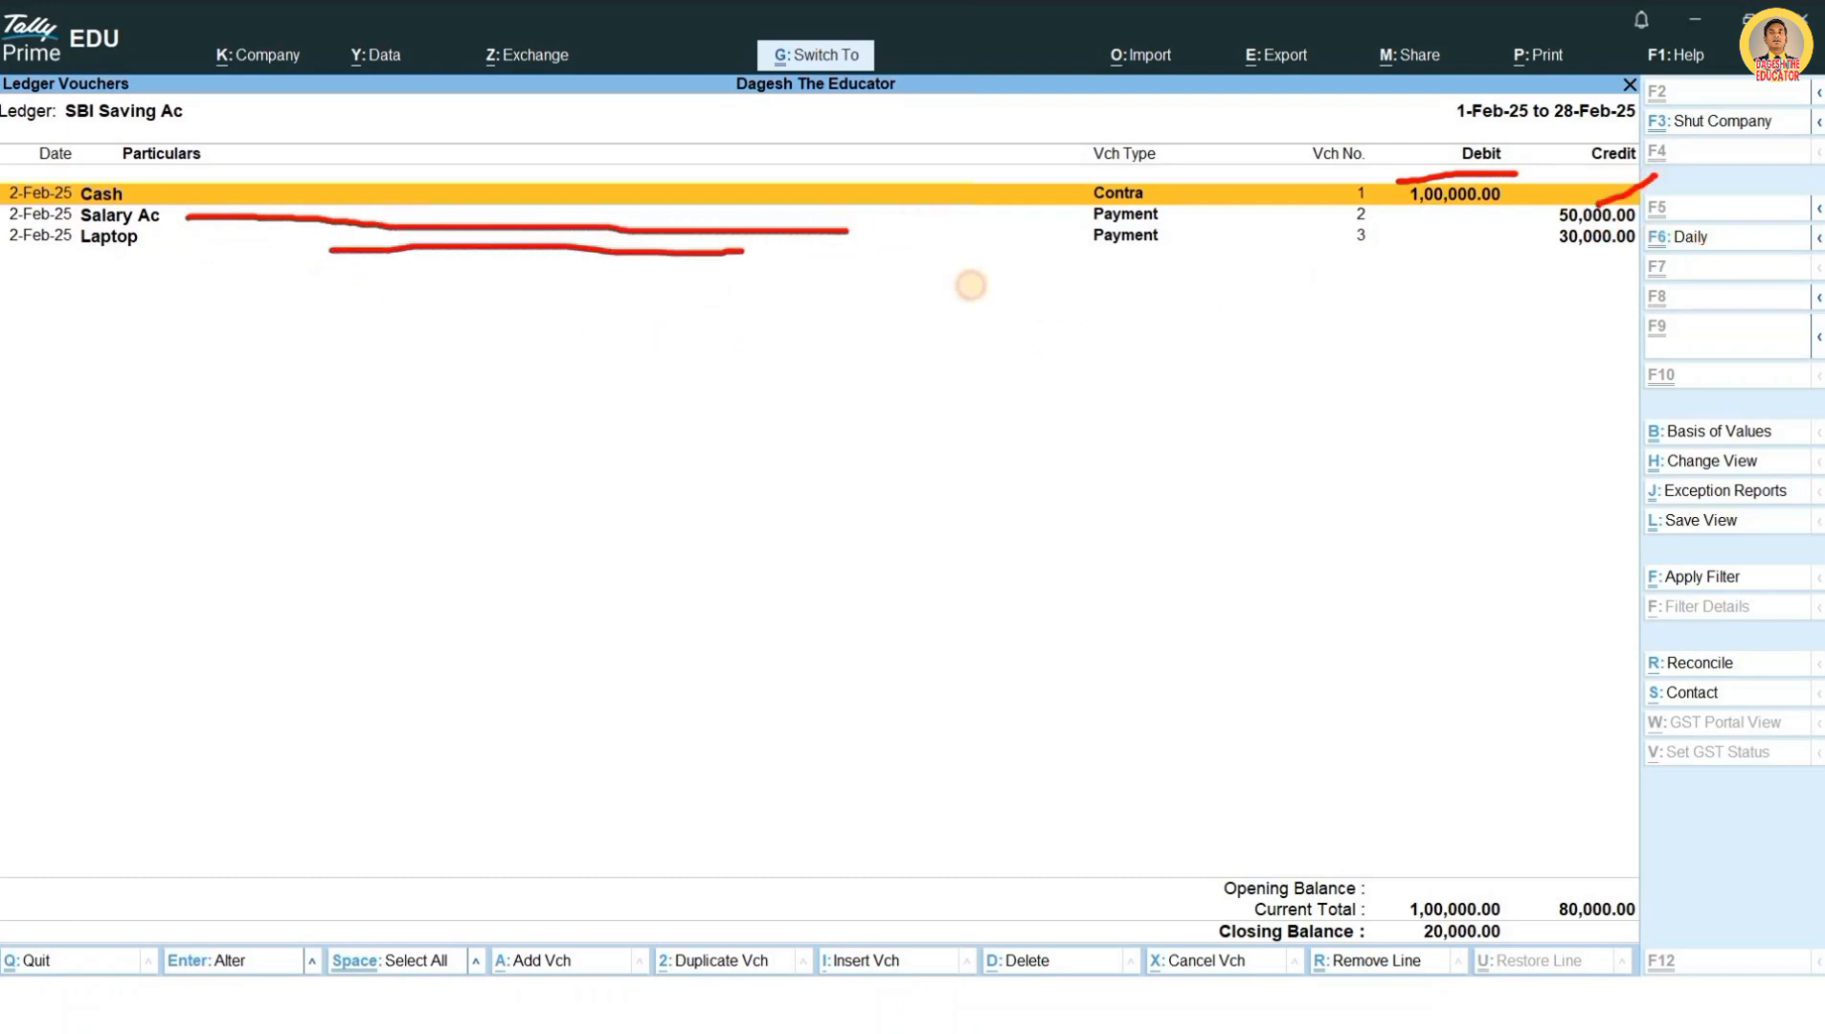
{"action": "left_click_drag", "start_coordinate": [1637, 251], "coordinate": [1705, 225]}
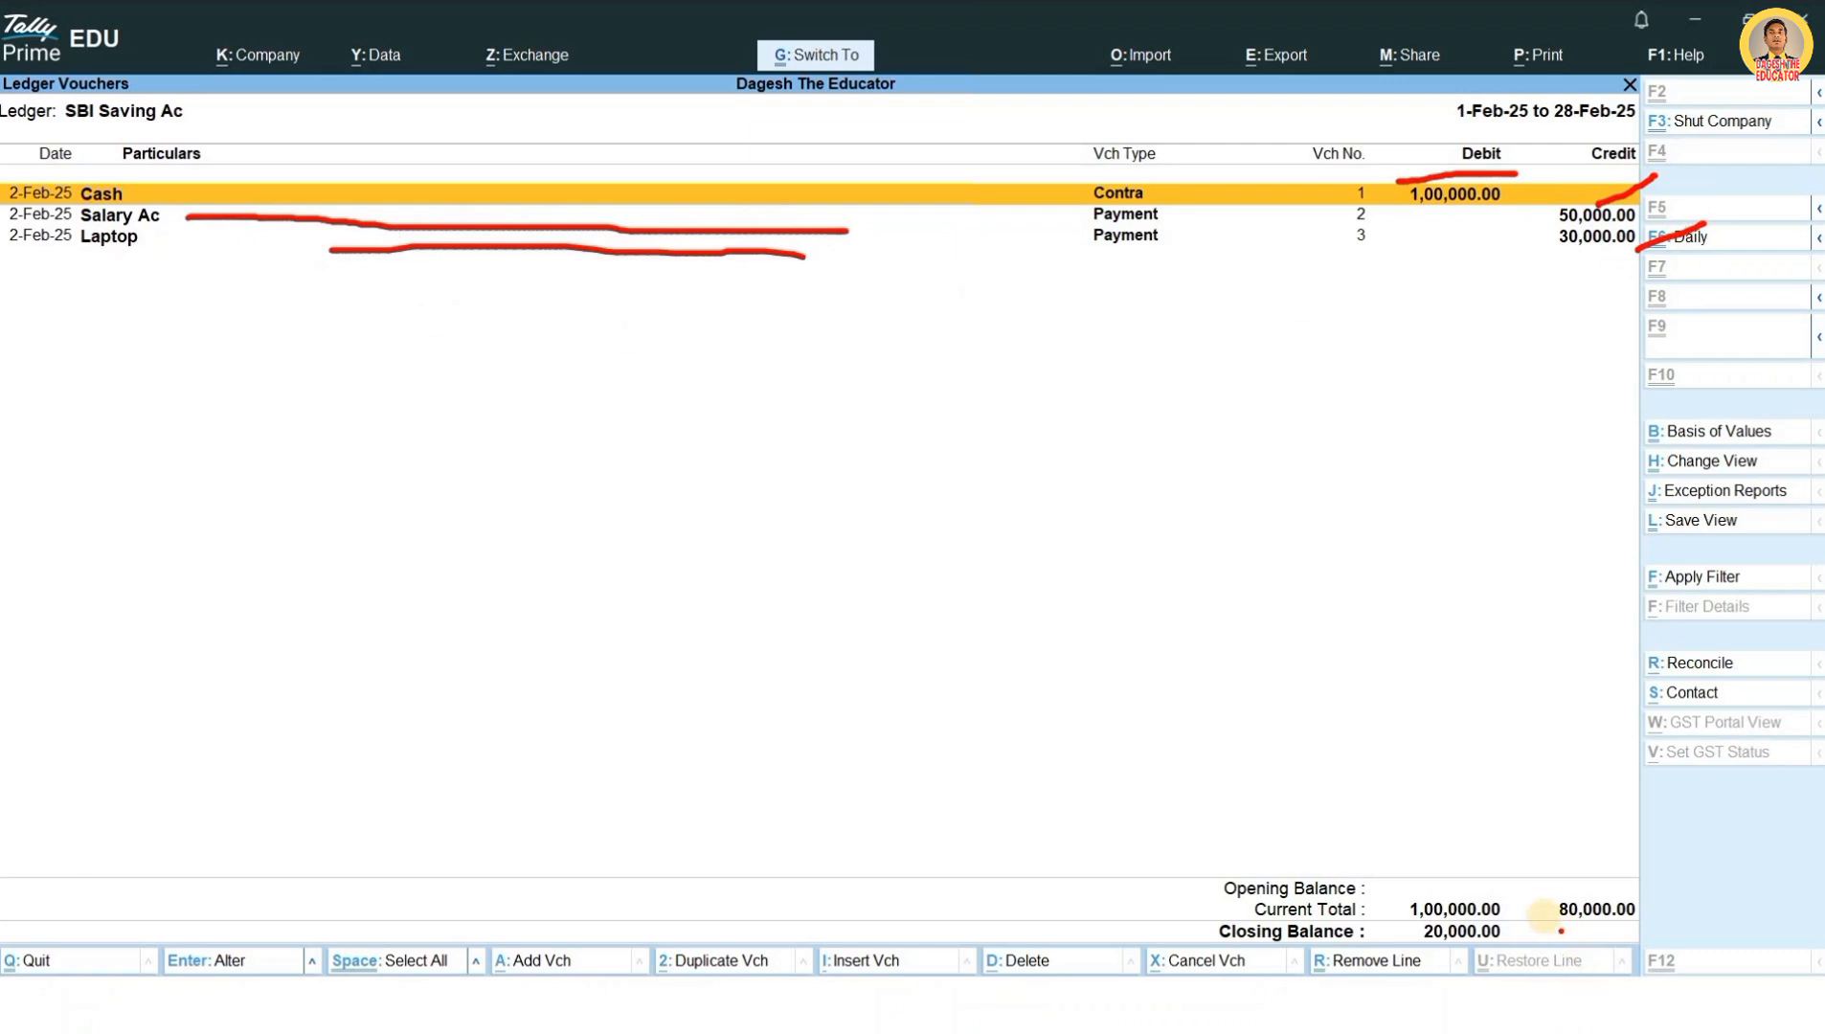
{"action": "left_click_drag", "start_coordinate": [1551, 891], "coordinate": [1673, 925]}
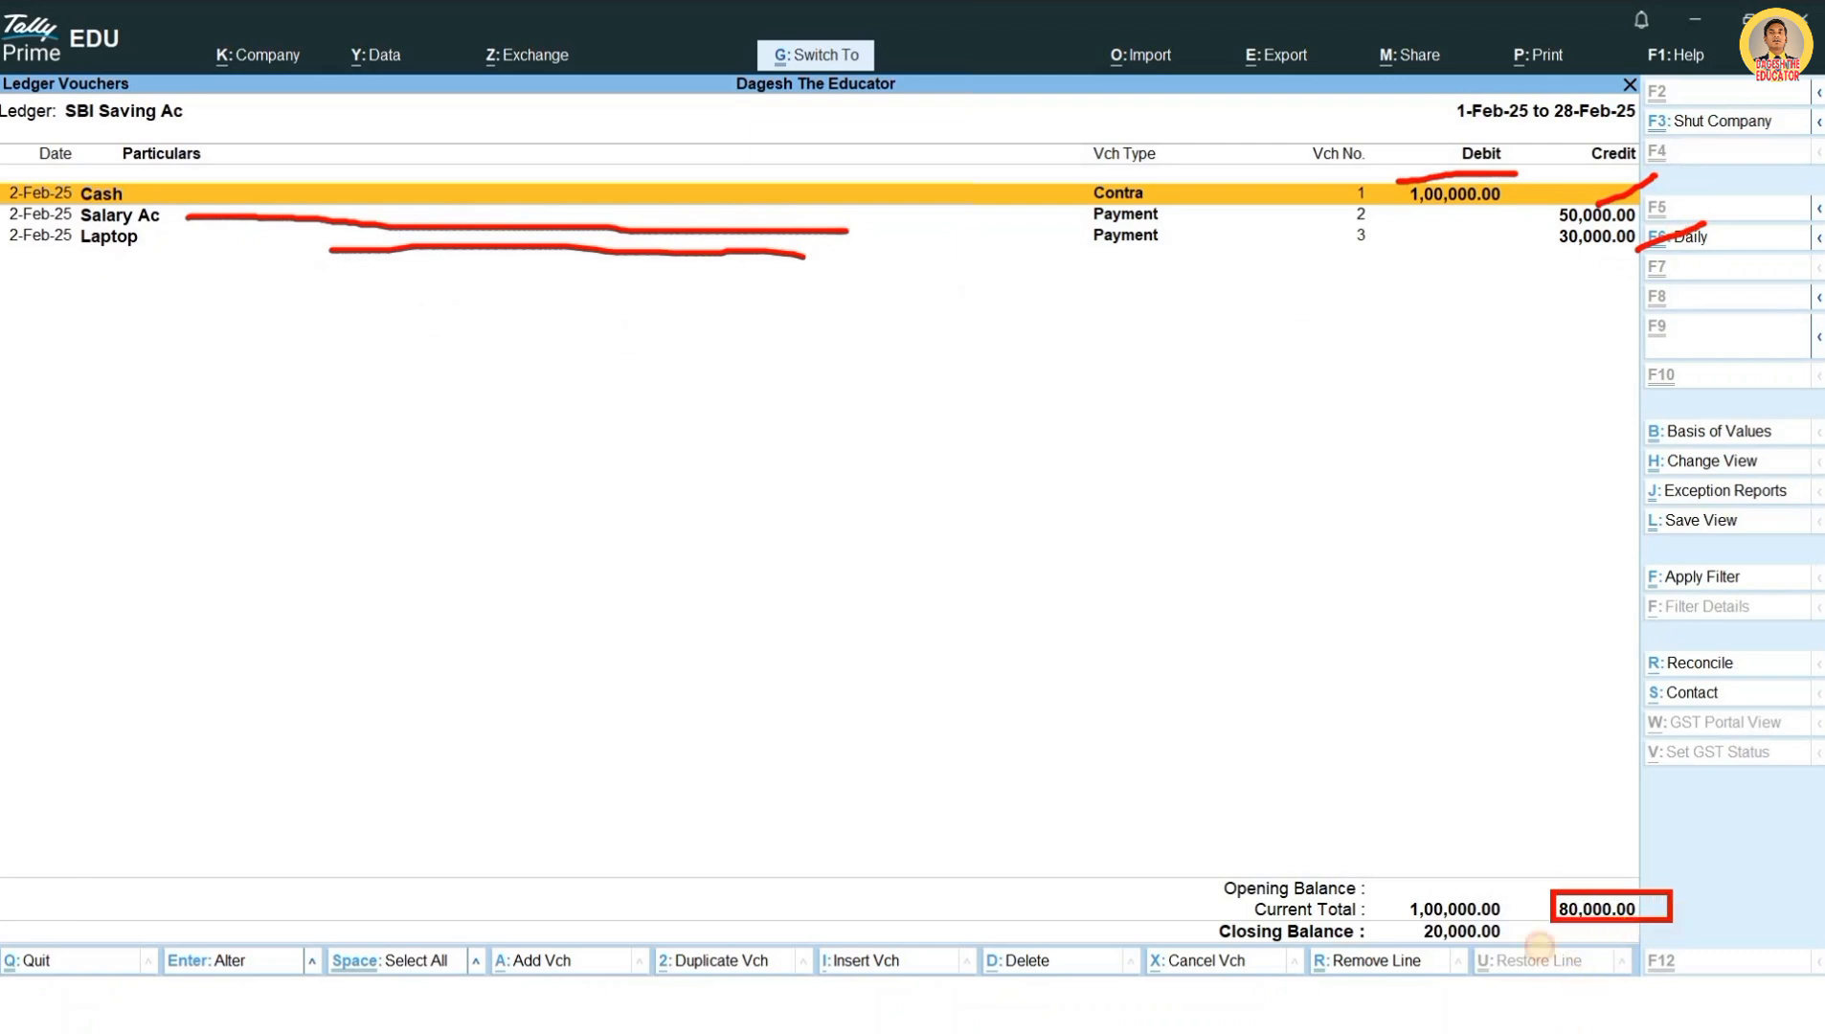
{"action": "left_click_drag", "start_coordinate": [1385, 886], "coordinate": [1506, 921]}
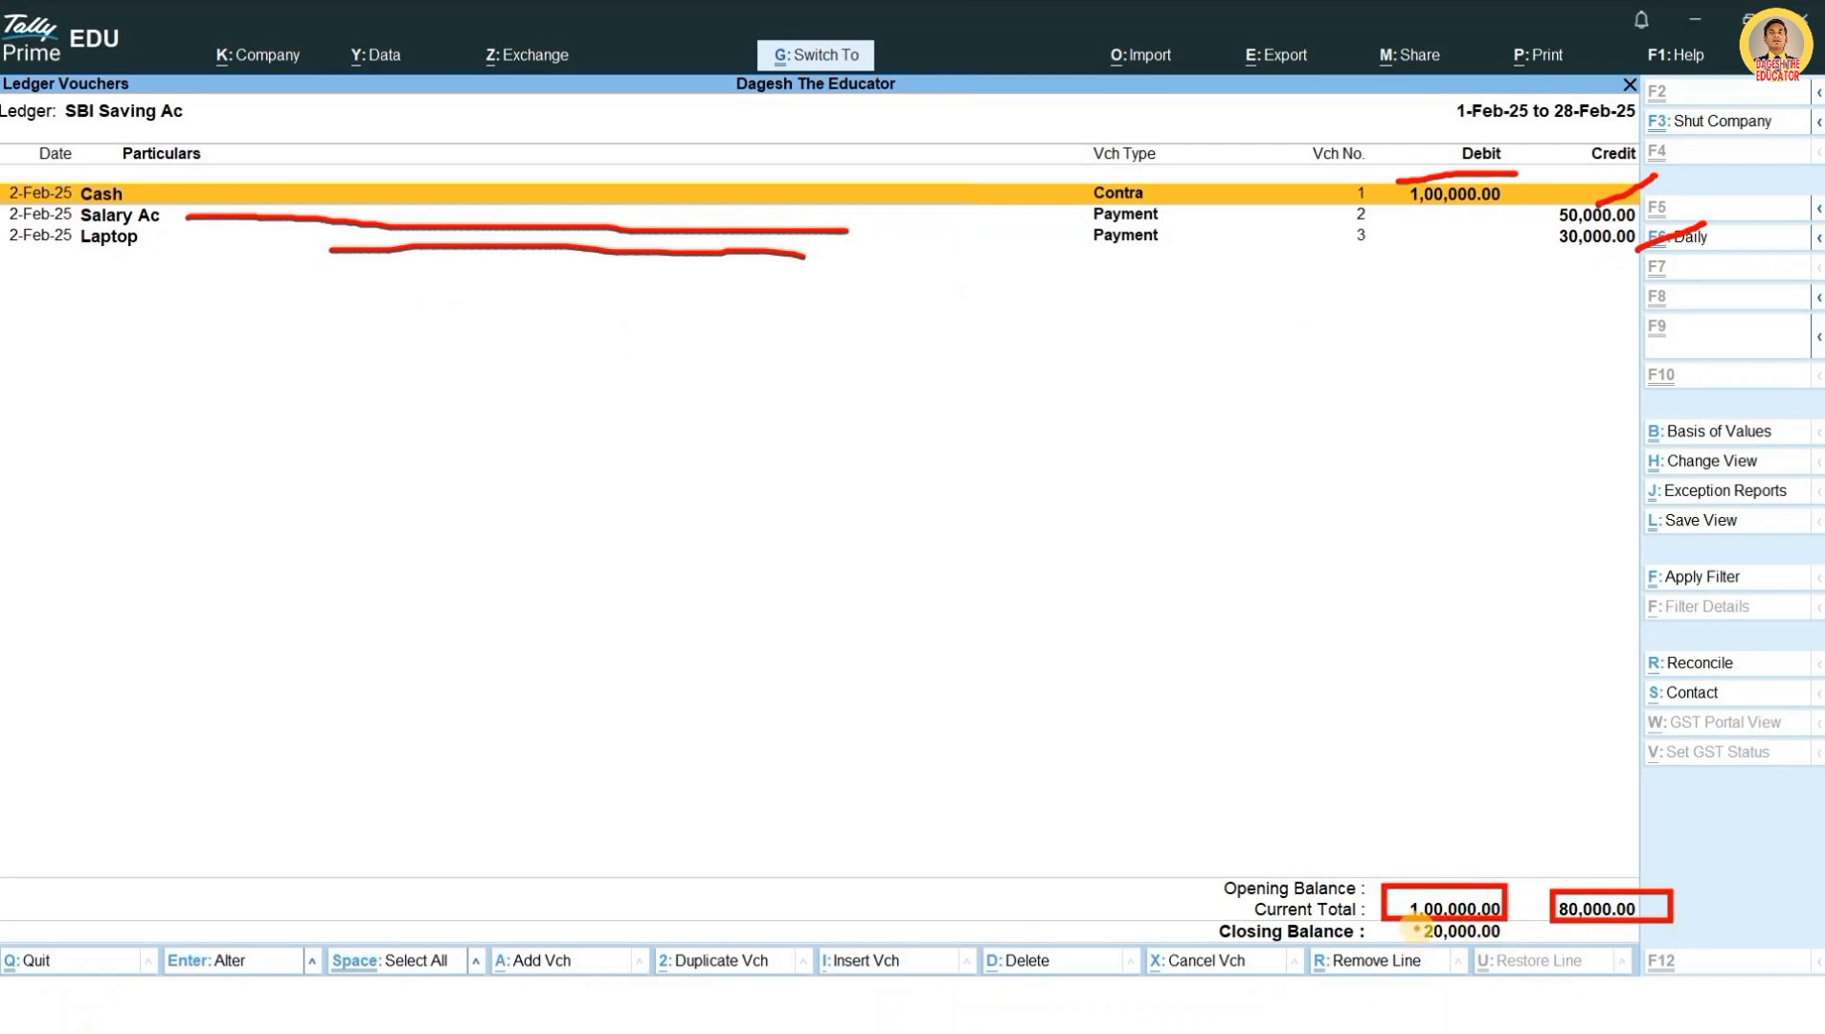
{"action": "left_click_drag", "start_coordinate": [1517, 946], "coordinate": [1519, 951]}
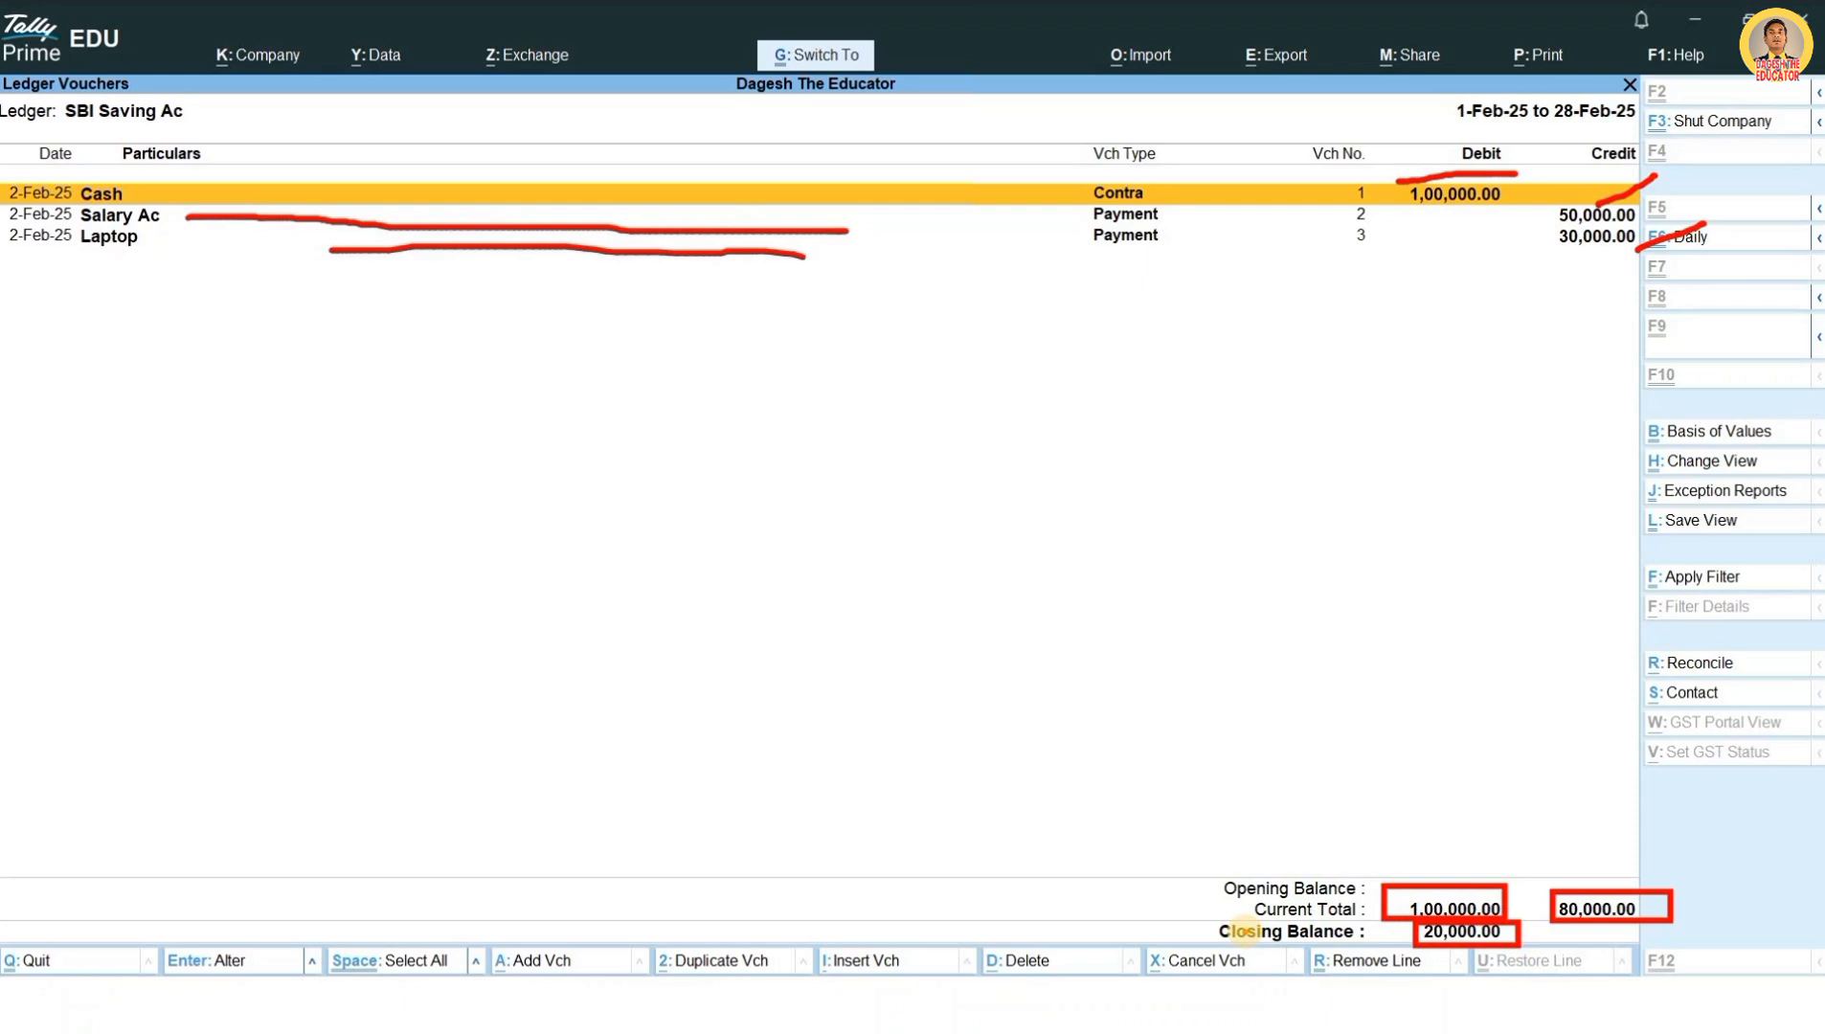
{"action": "key", "text": "Escape"}
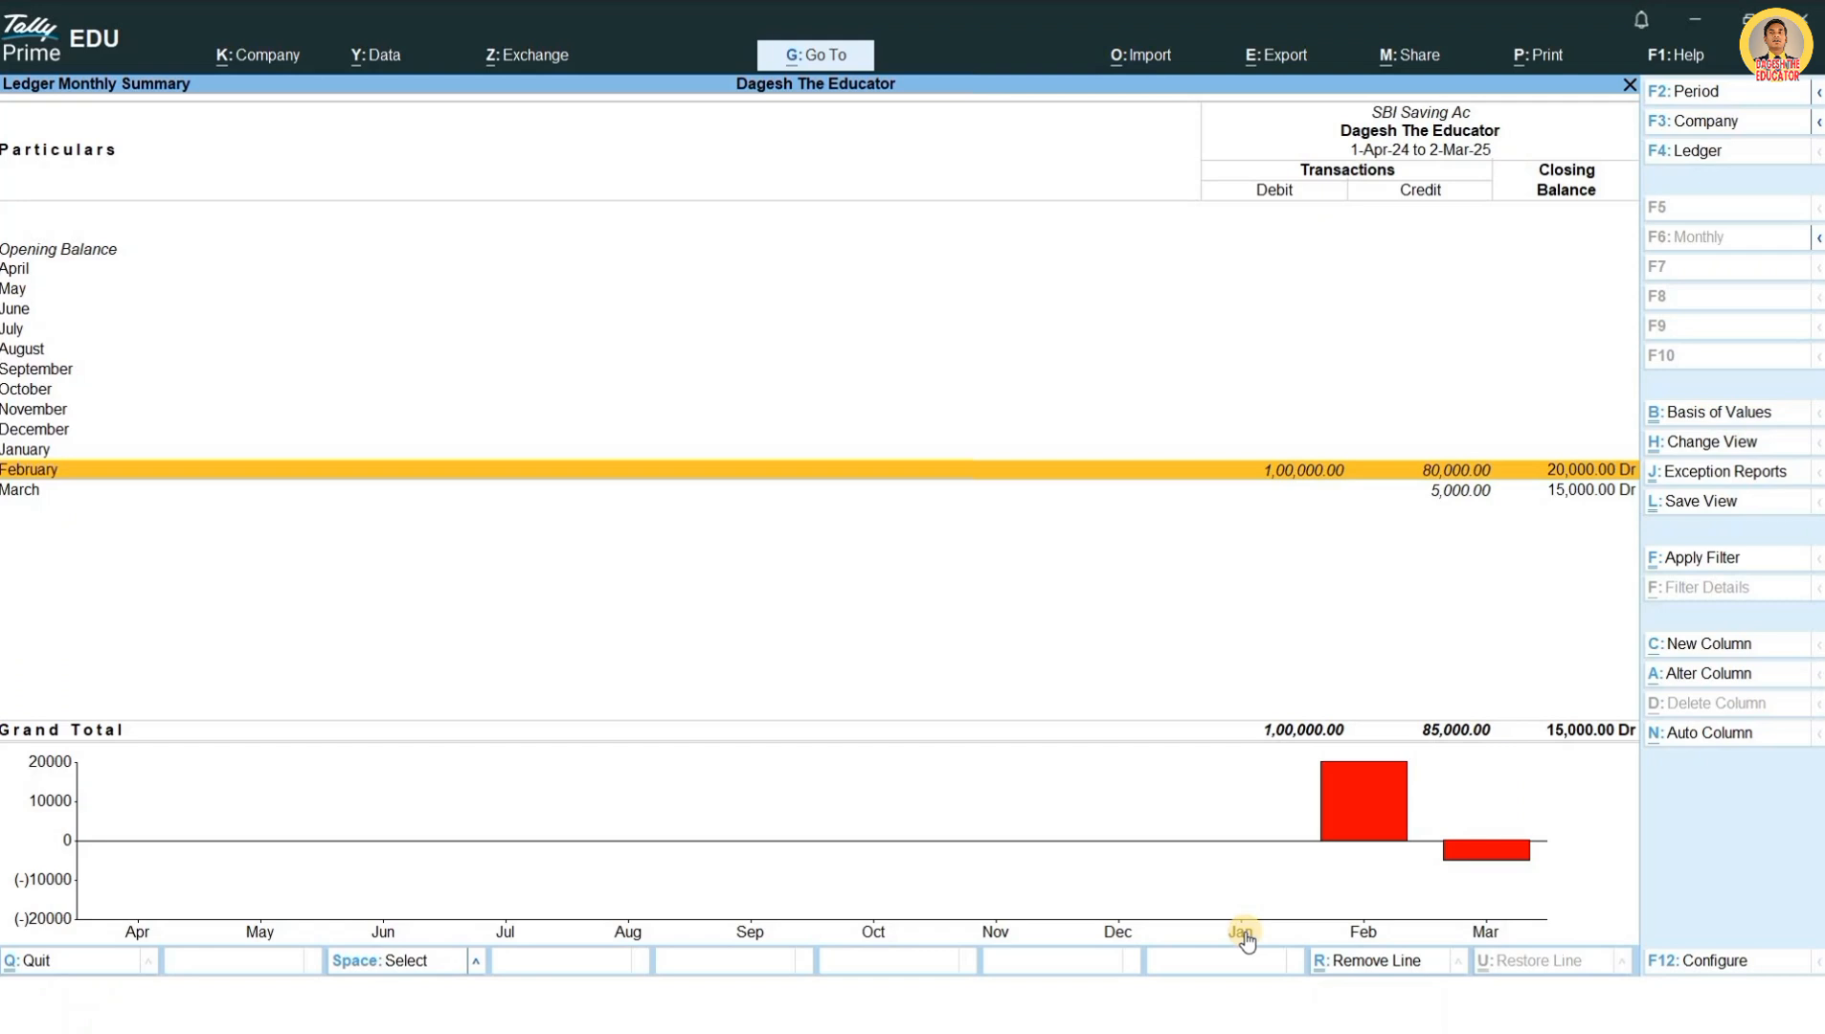
Step: Review the March rent voucher of SBI Saving Ac with the opening, current and closing balances, and return to the Balance Sheet
{"action": "key", "text": "Down"}
{"action": "key", "text": "Return"}
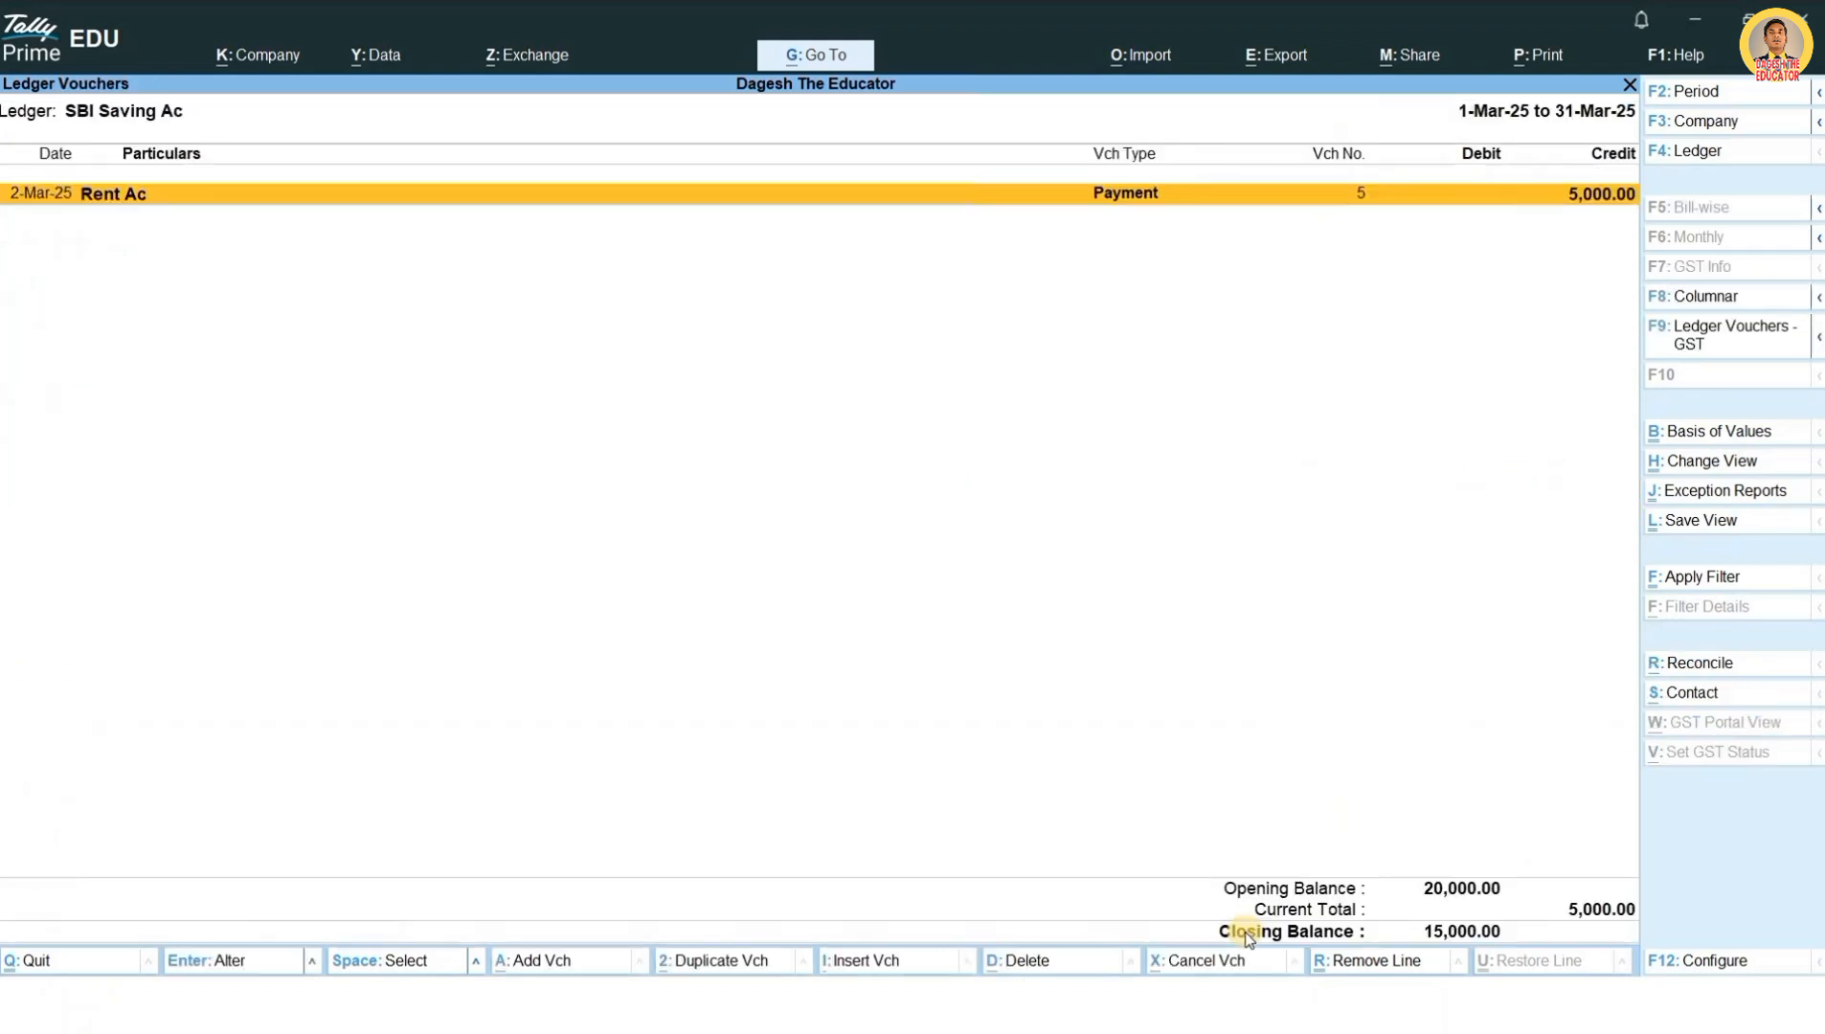
{"action": "key", "text": "ctrl"}
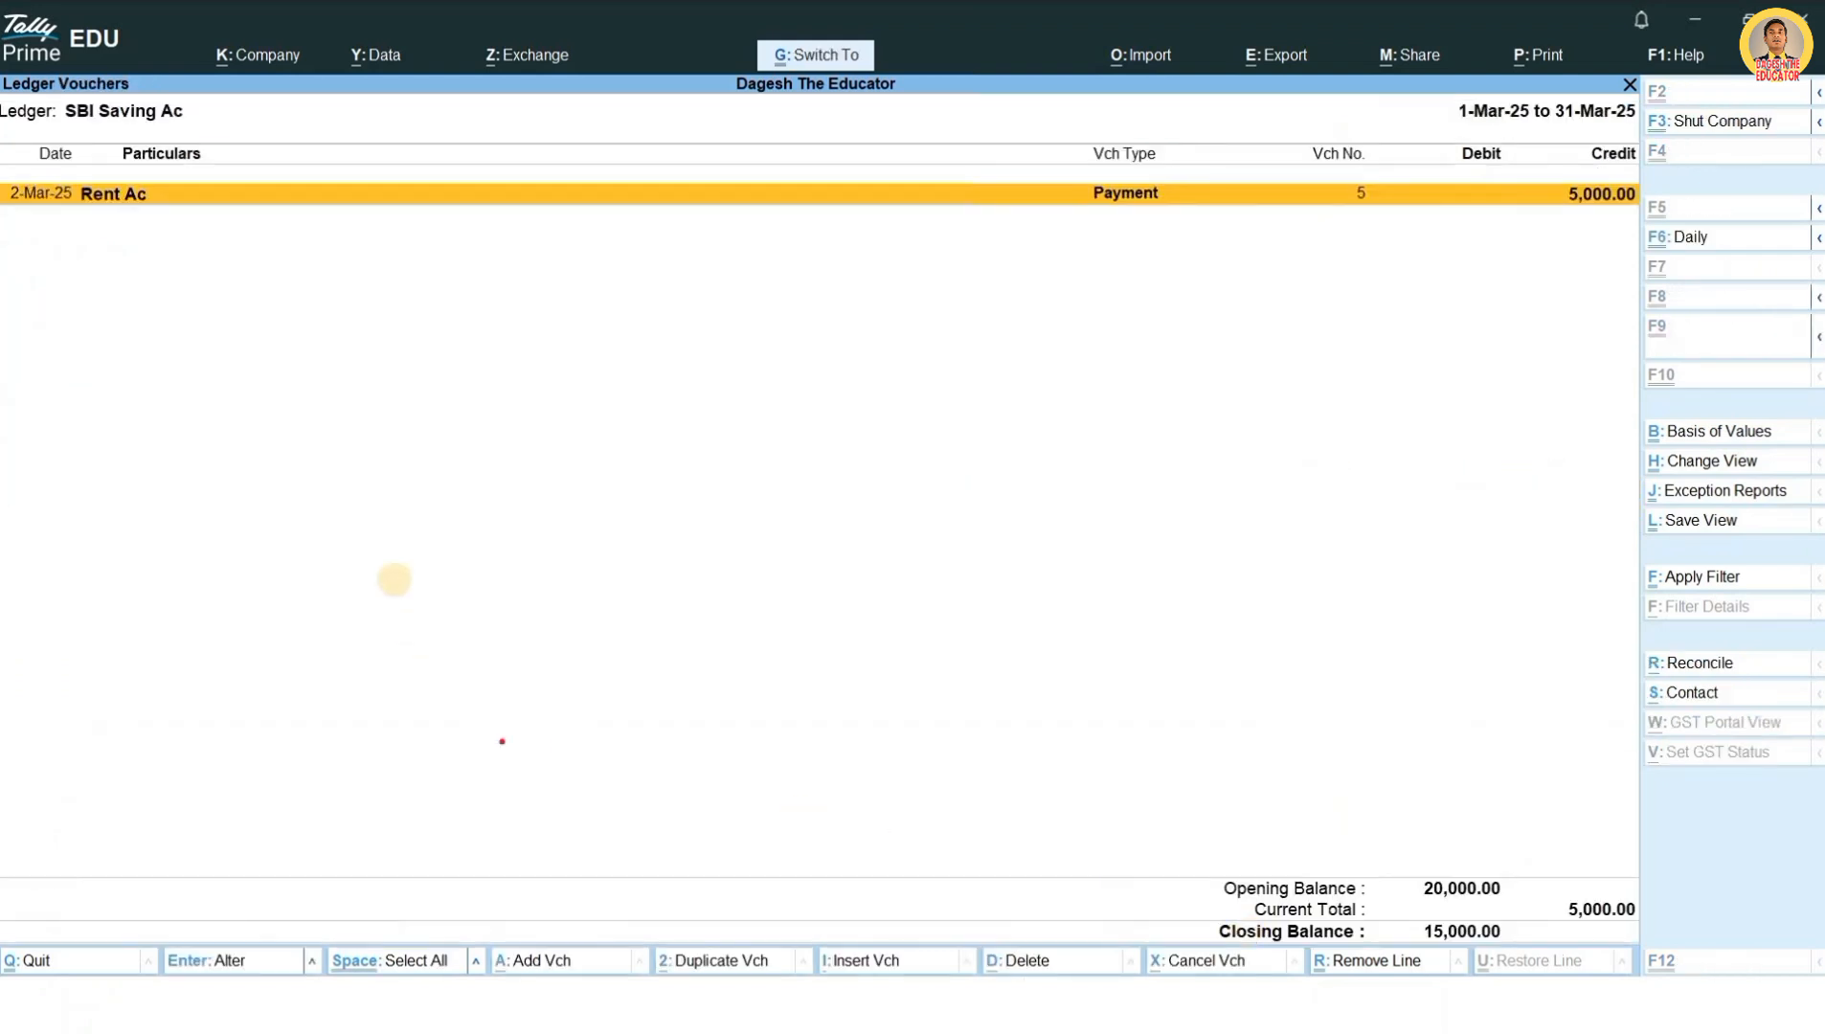
{"action": "mouse_move", "coordinate": [5, 175]}
{"action": "left_mouse_down"}
{"action": "mouse_move", "coordinate": [354, 260]}
{"action": "mouse_move", "coordinate": [1426, 277]}
{"action": "mouse_move", "coordinate": [1560, 211]}
{"action": "mouse_move", "coordinate": [1628, 203]}
{"action": "left_mouse_up"}
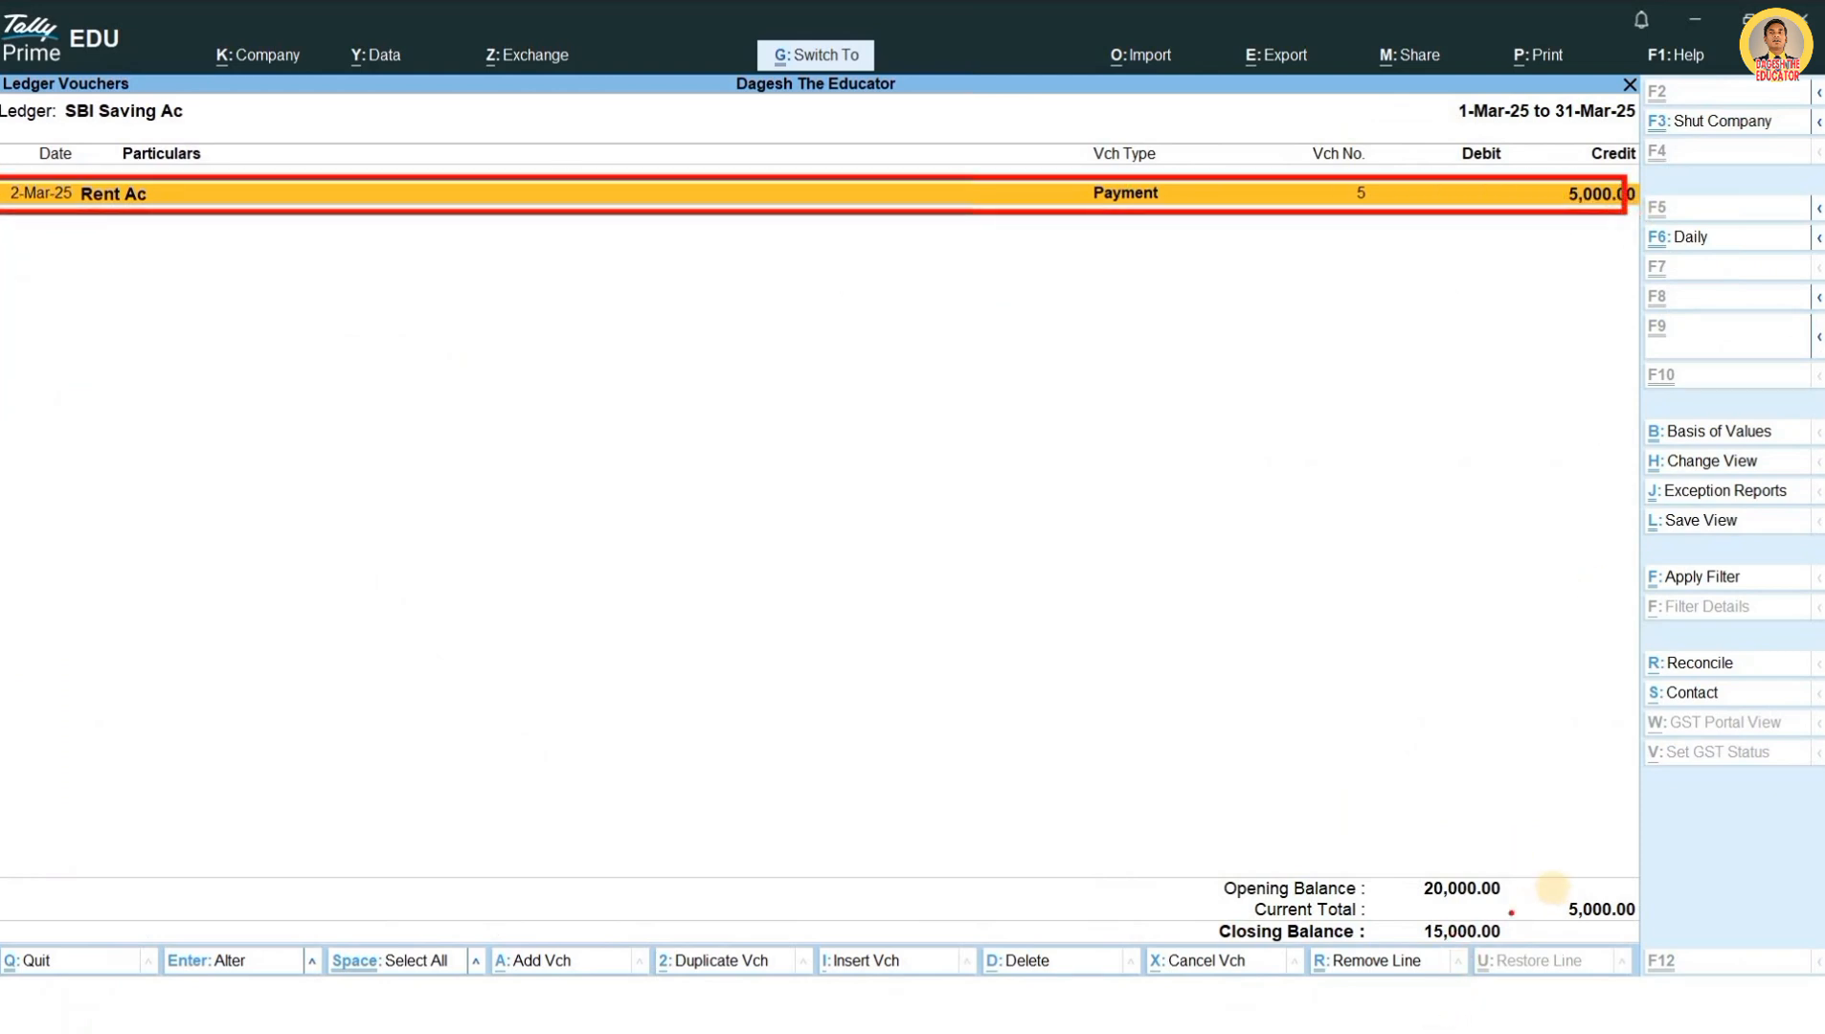
{"action": "left_click_drag", "start_coordinate": [1405, 866], "coordinate": [1661, 925]}
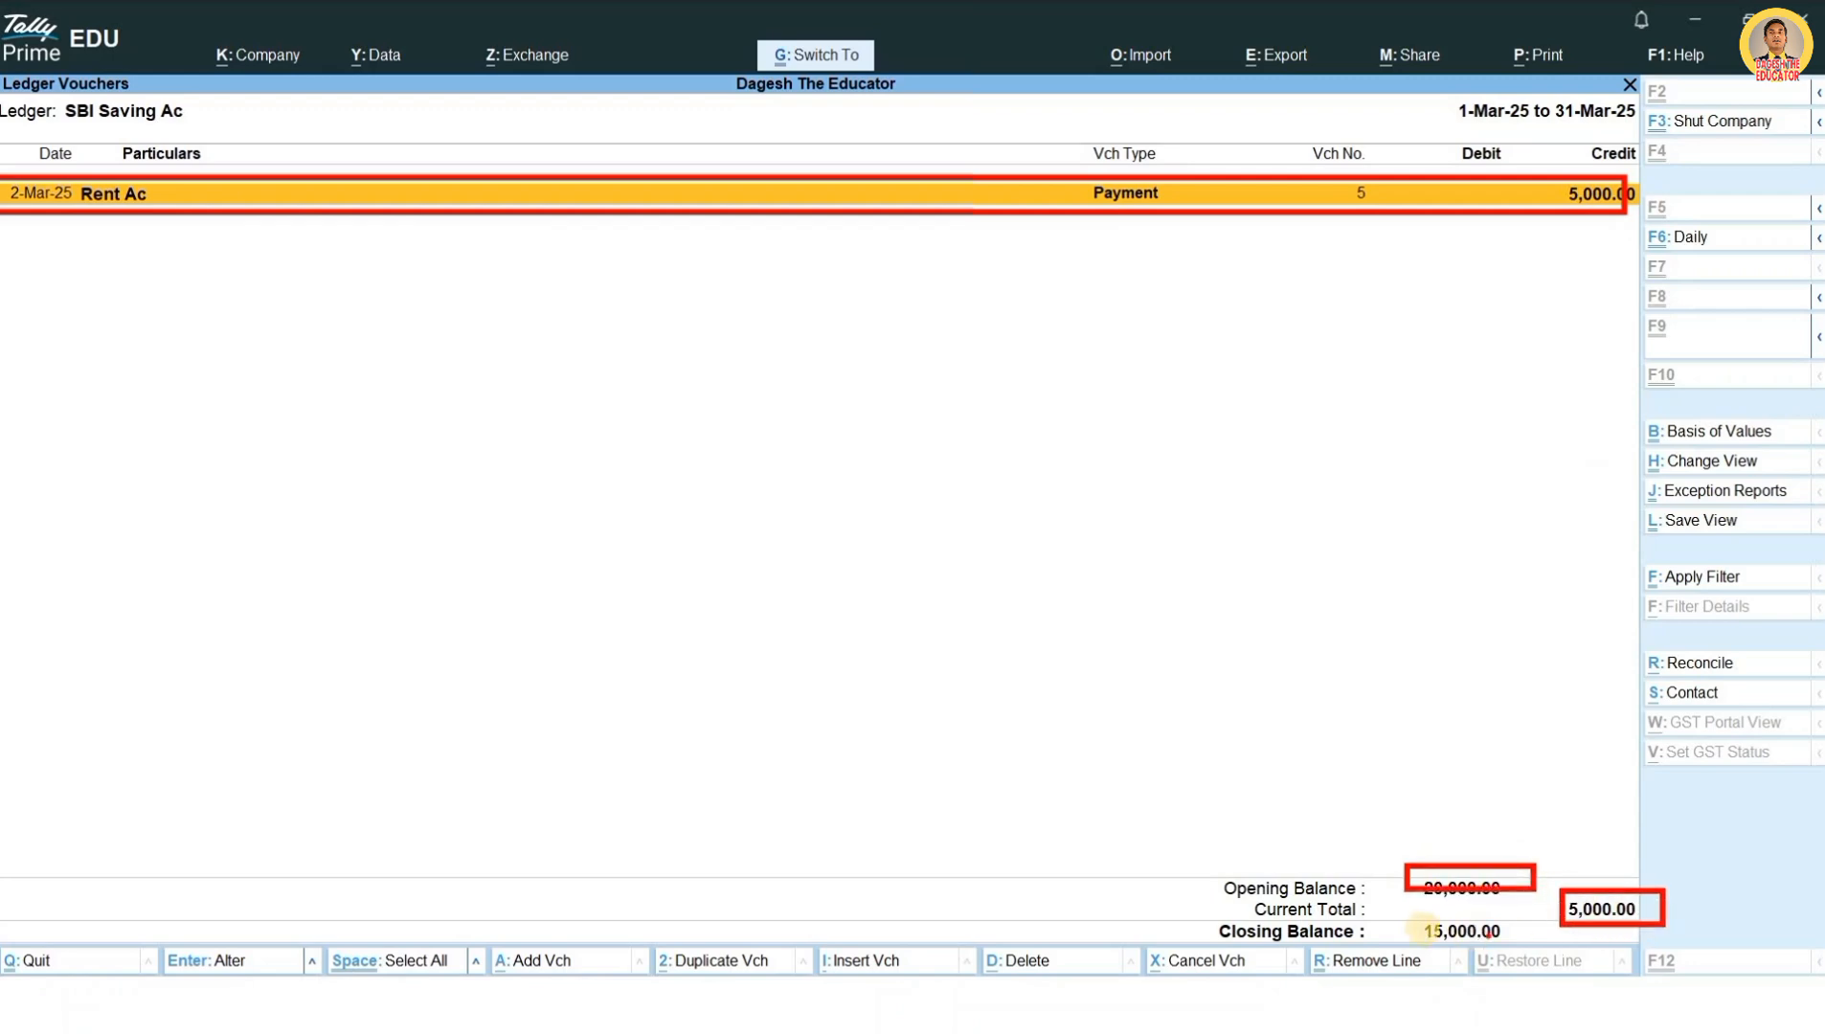
{"action": "left_click_drag", "start_coordinate": [1400, 913], "coordinate": [1521, 944]}
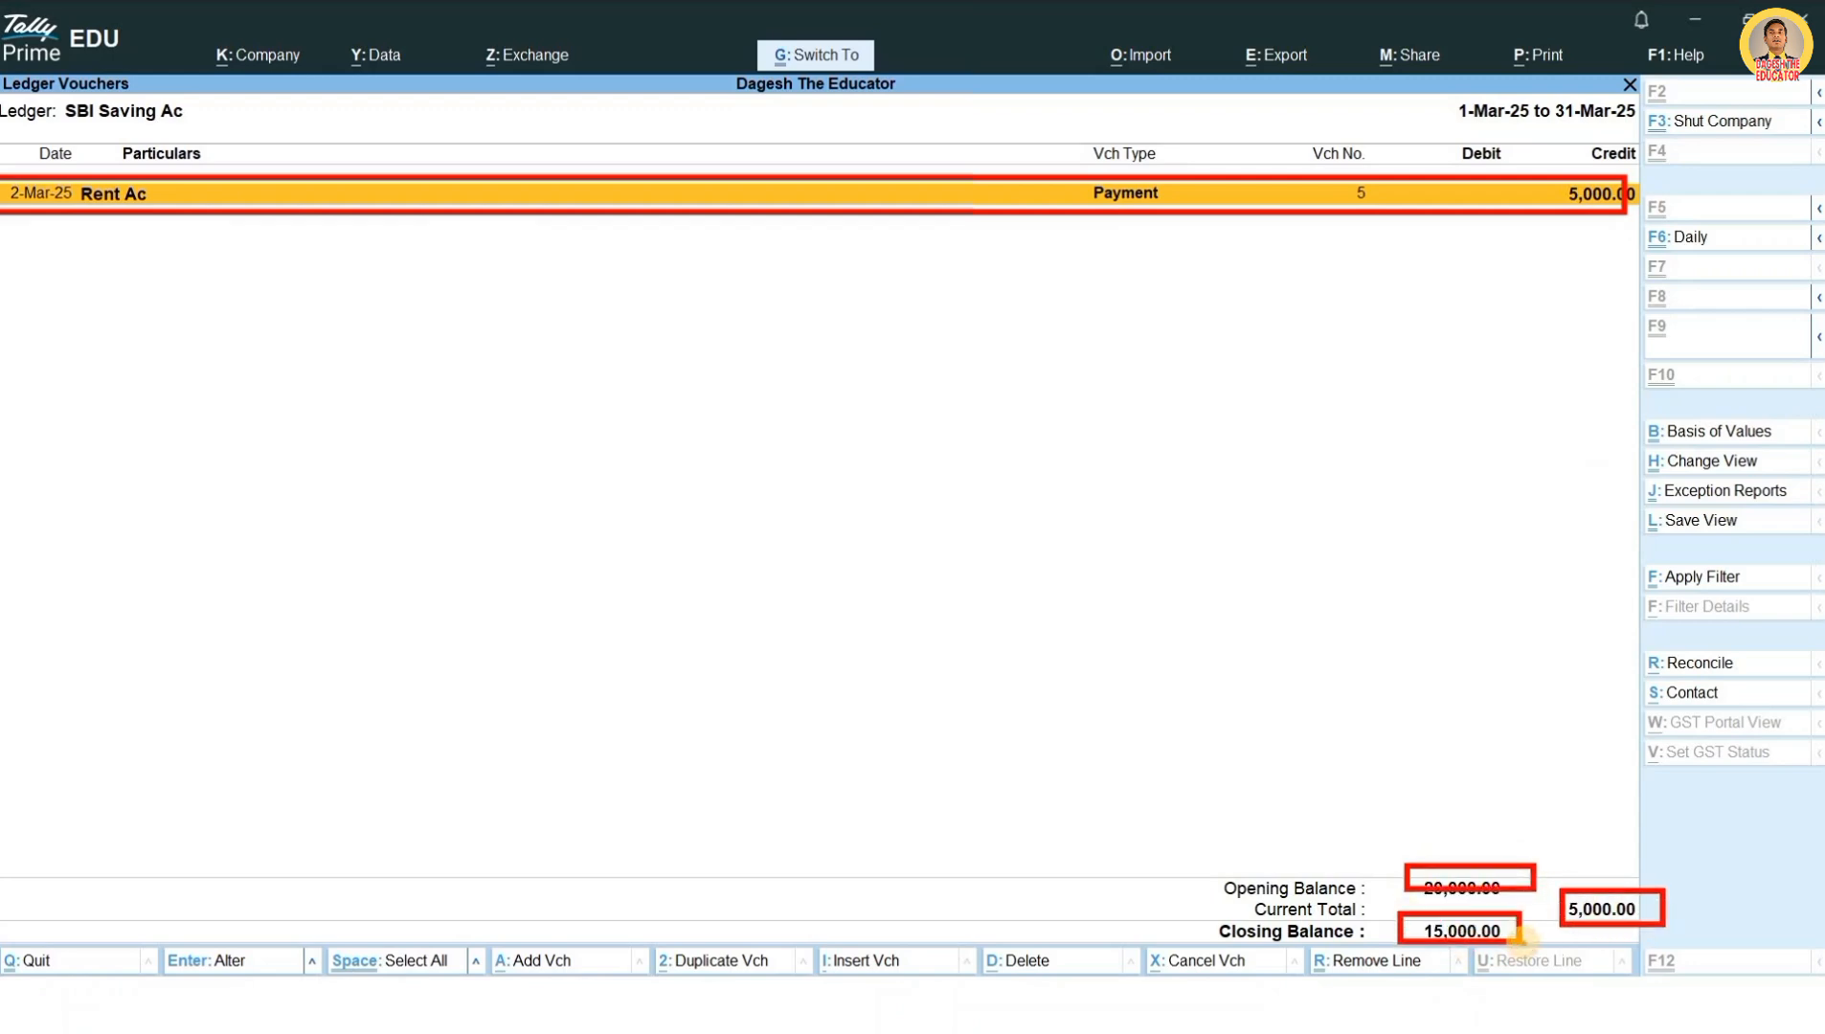
{"action": "key", "text": "Escape"}
{"action": "key", "text": "Escape"}
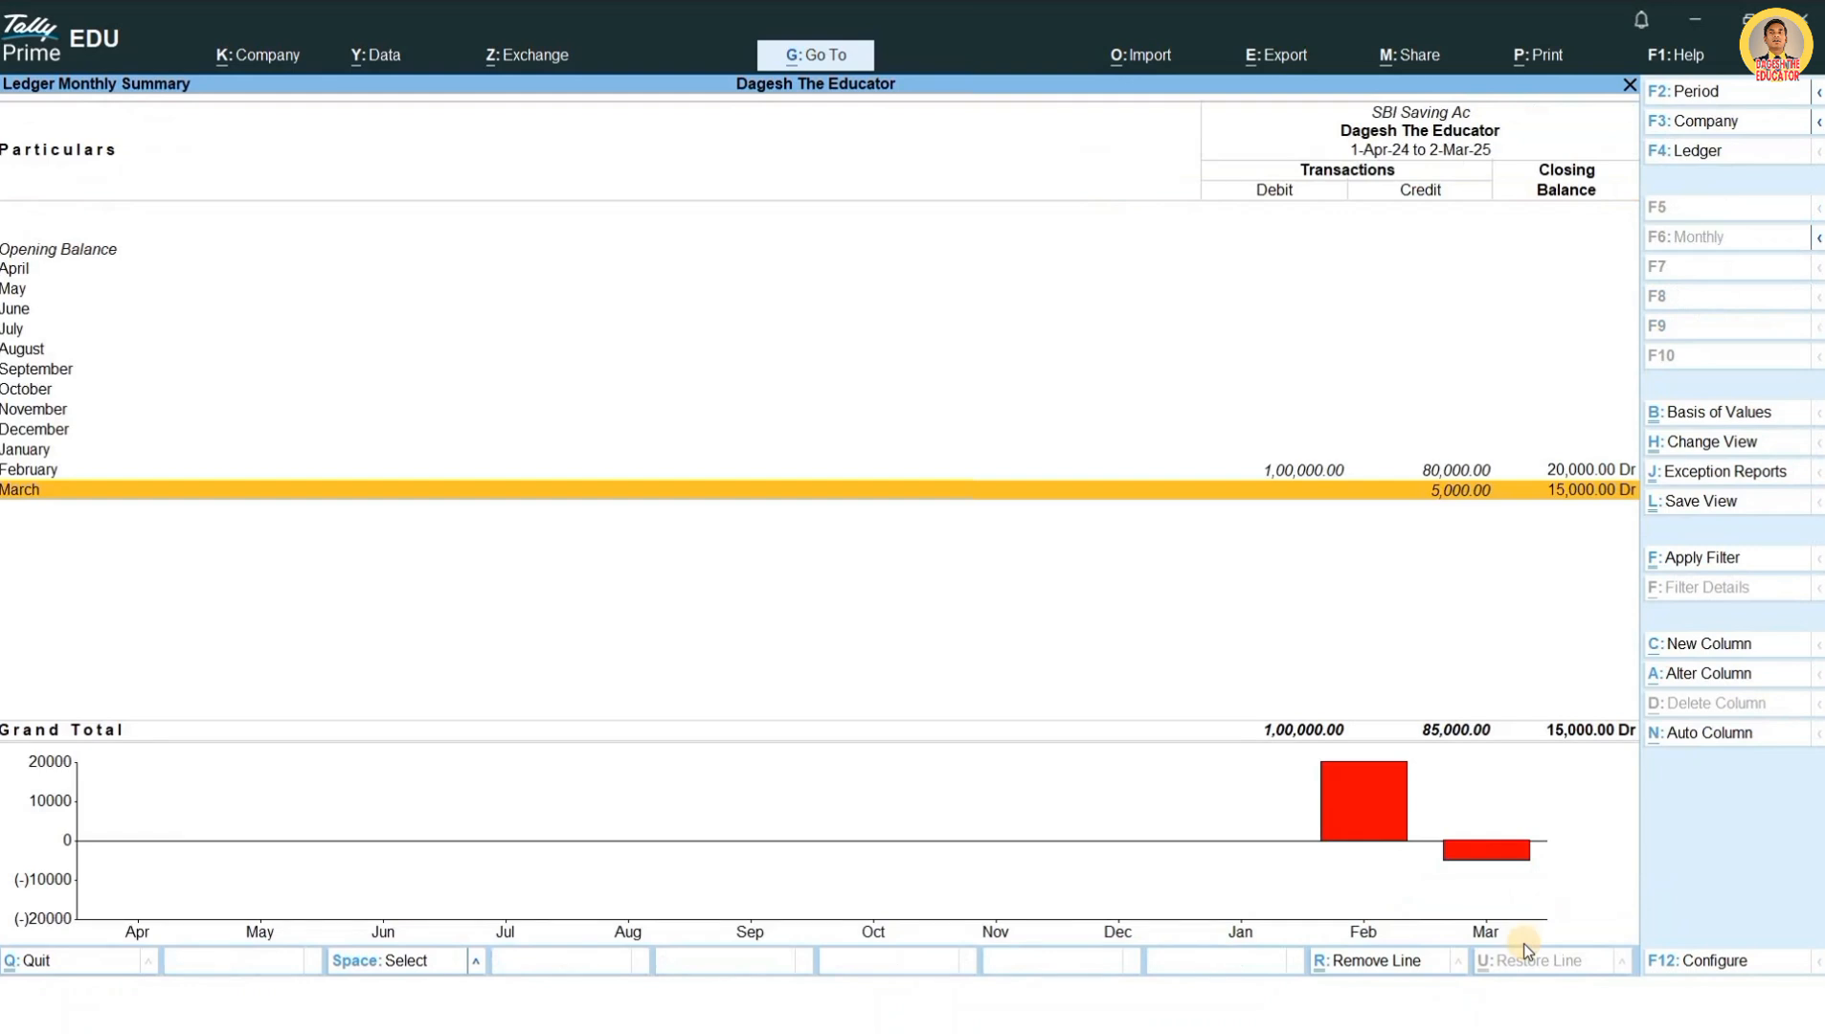
{"action": "key", "text": "Escape"}
{"action": "key", "text": "Escape"}
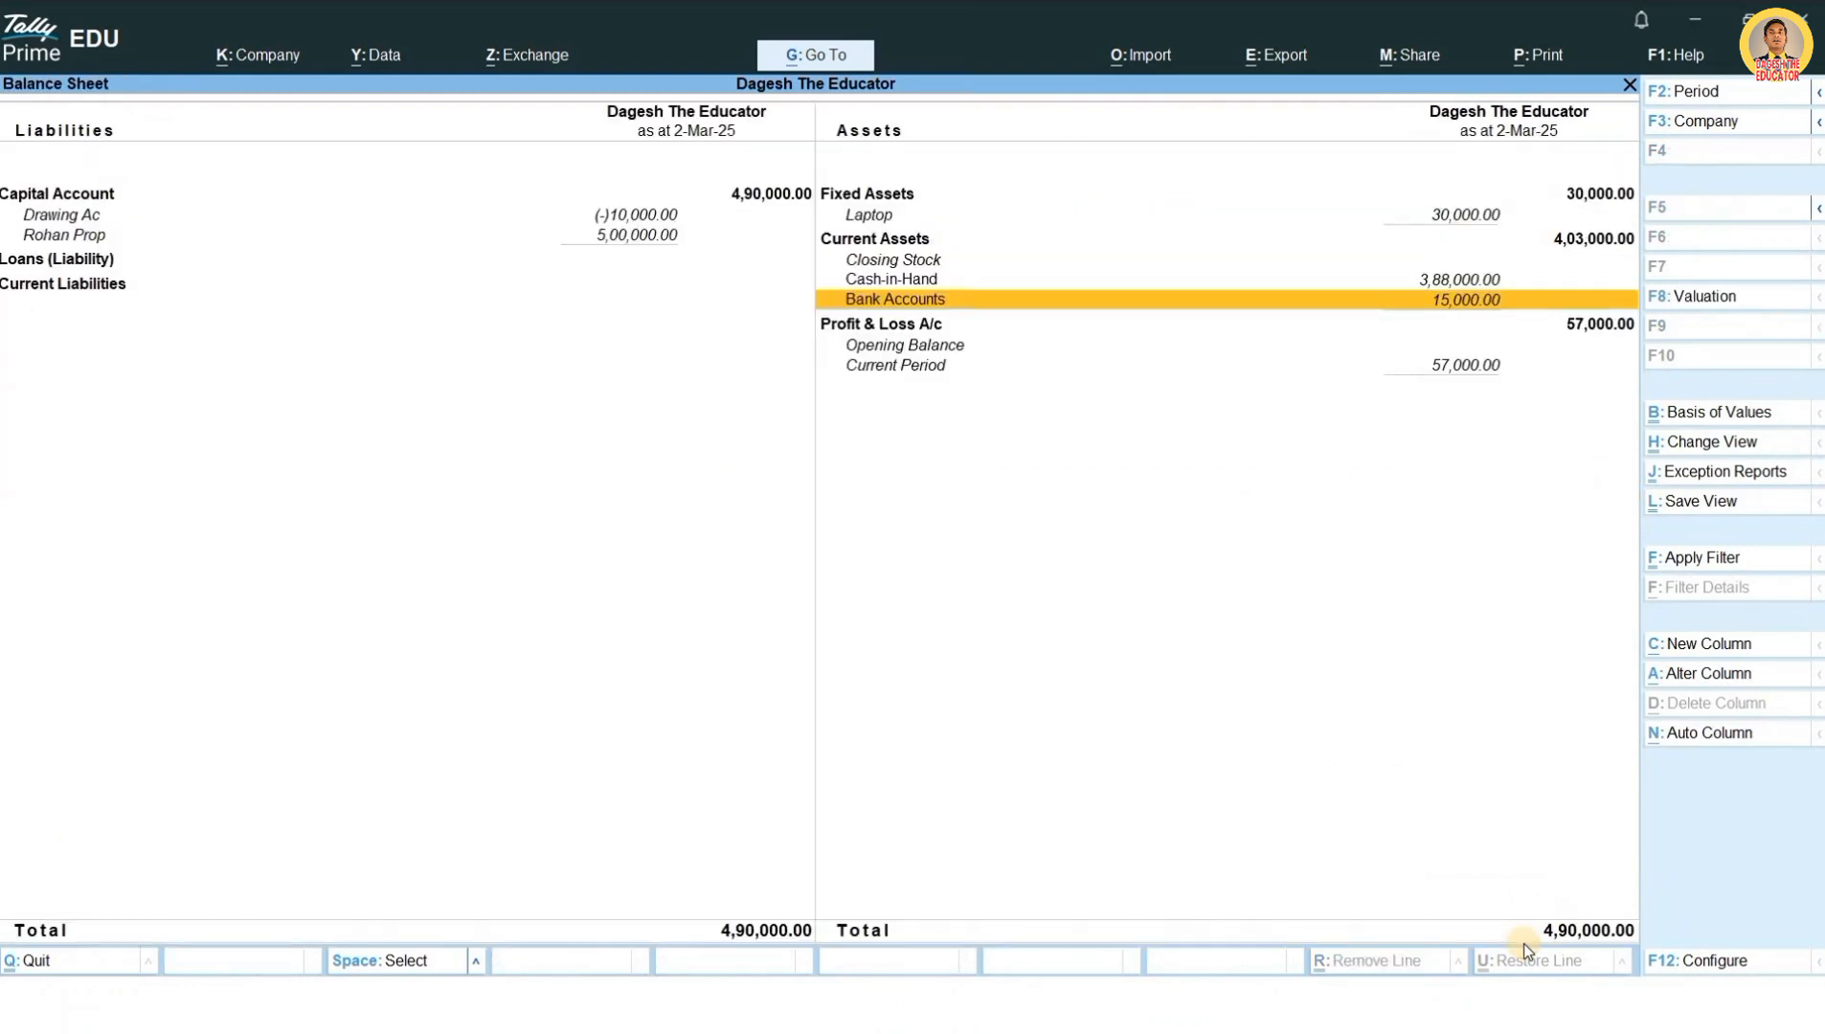
Step: Drill down from Cash-in-Hand to the Cash ledger's monthly summary, check it, and return to the Gateway of Tally
{"action": "key", "text": "Up"}
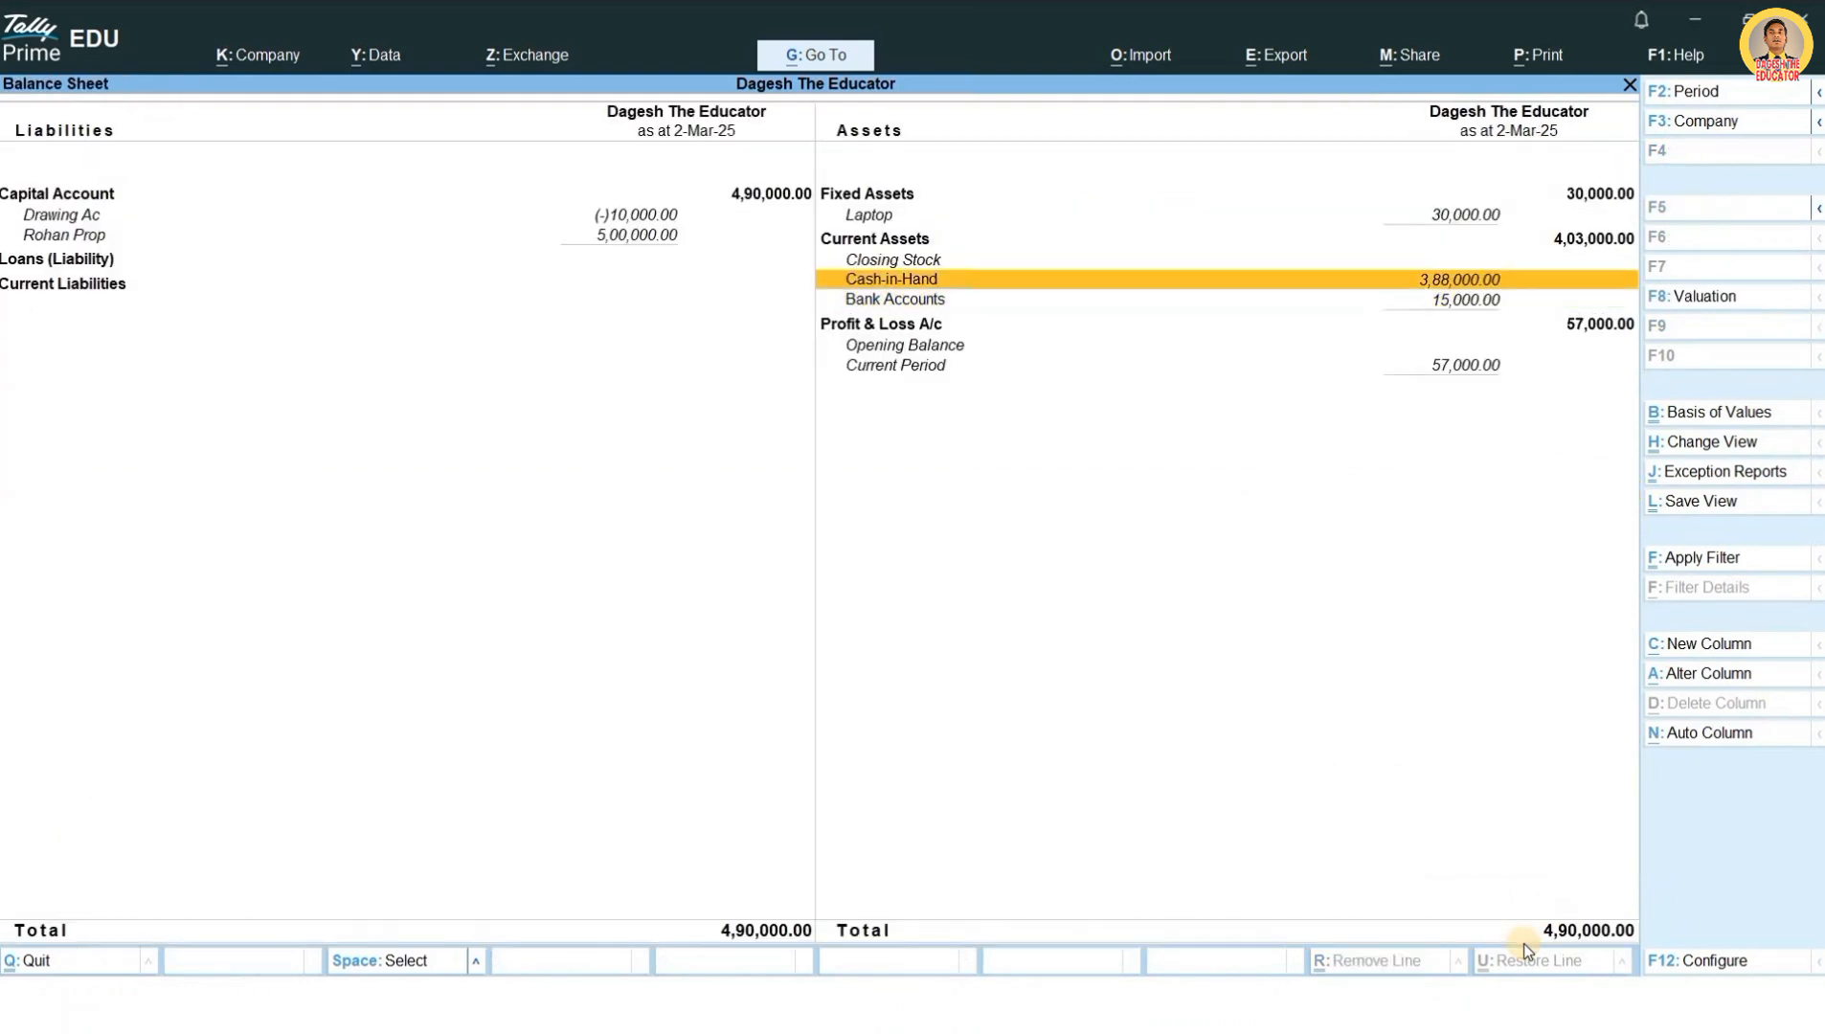
{"action": "key", "text": "Return"}
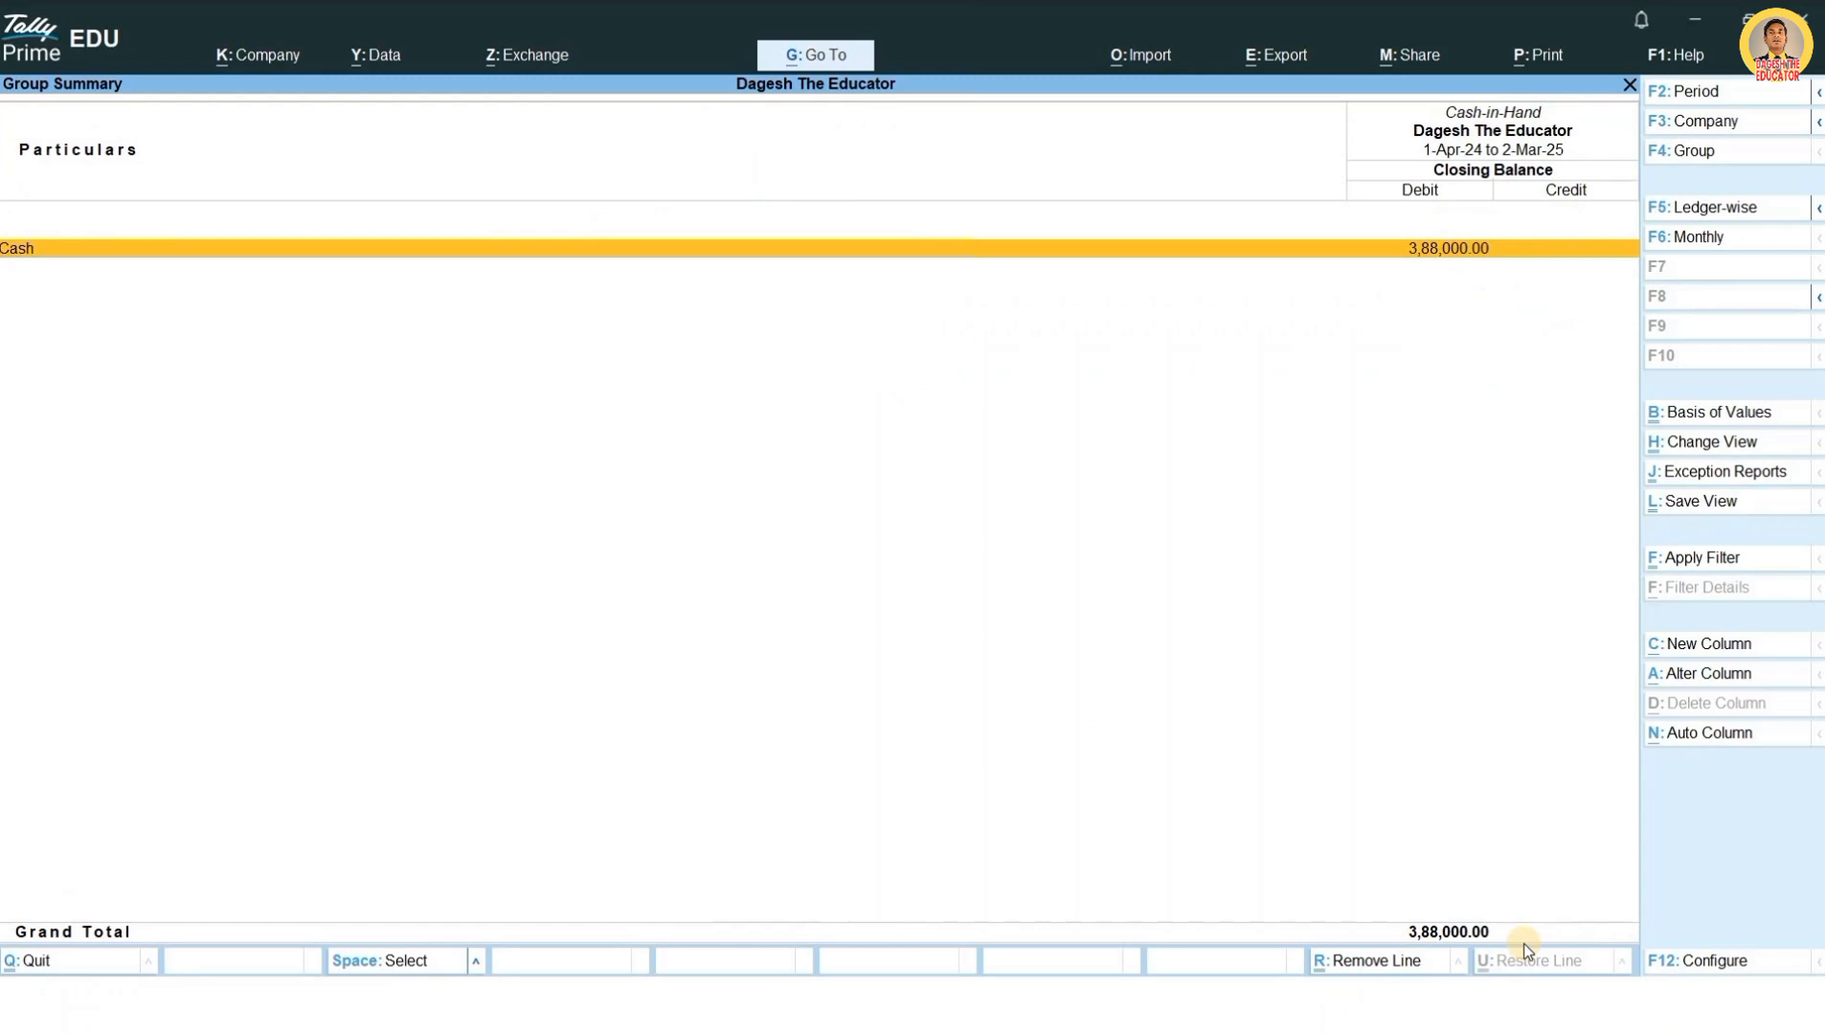
{"action": "key", "text": "Return"}
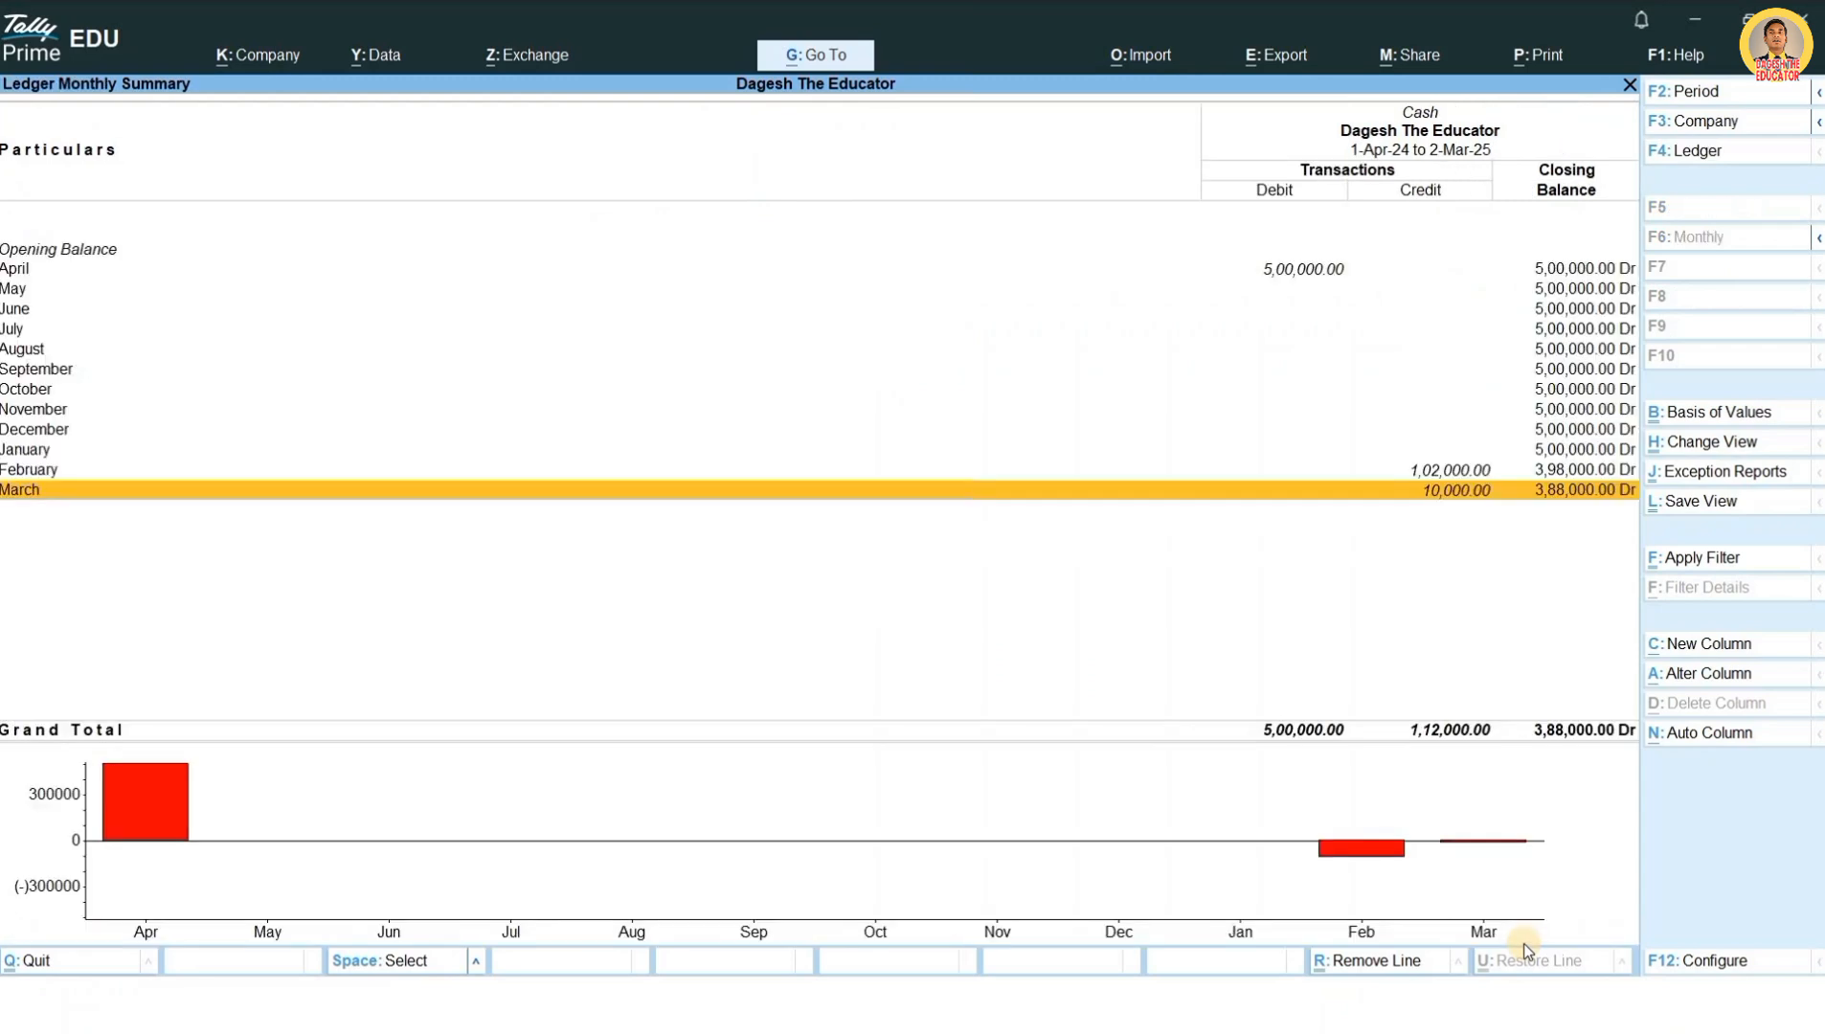
{"action": "key", "text": "Escape"}
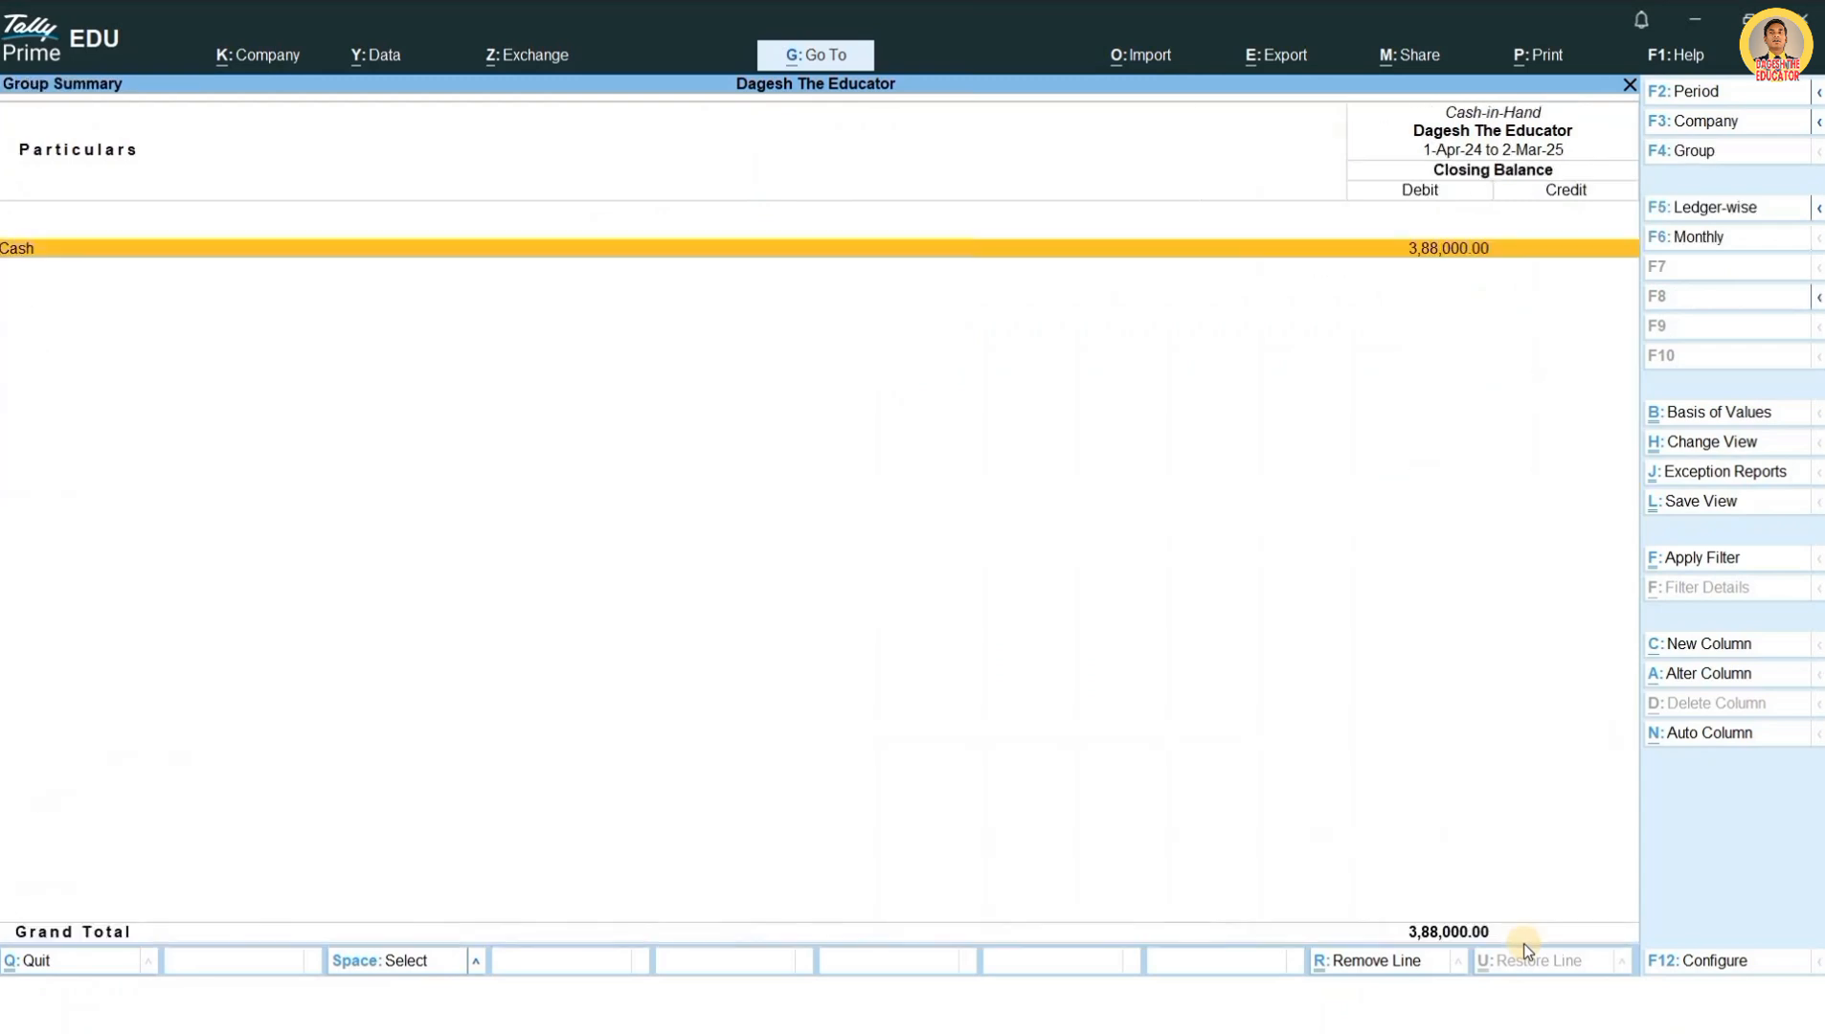
{"action": "key", "text": "Escape"}
{"action": "key", "text": "Escape"}
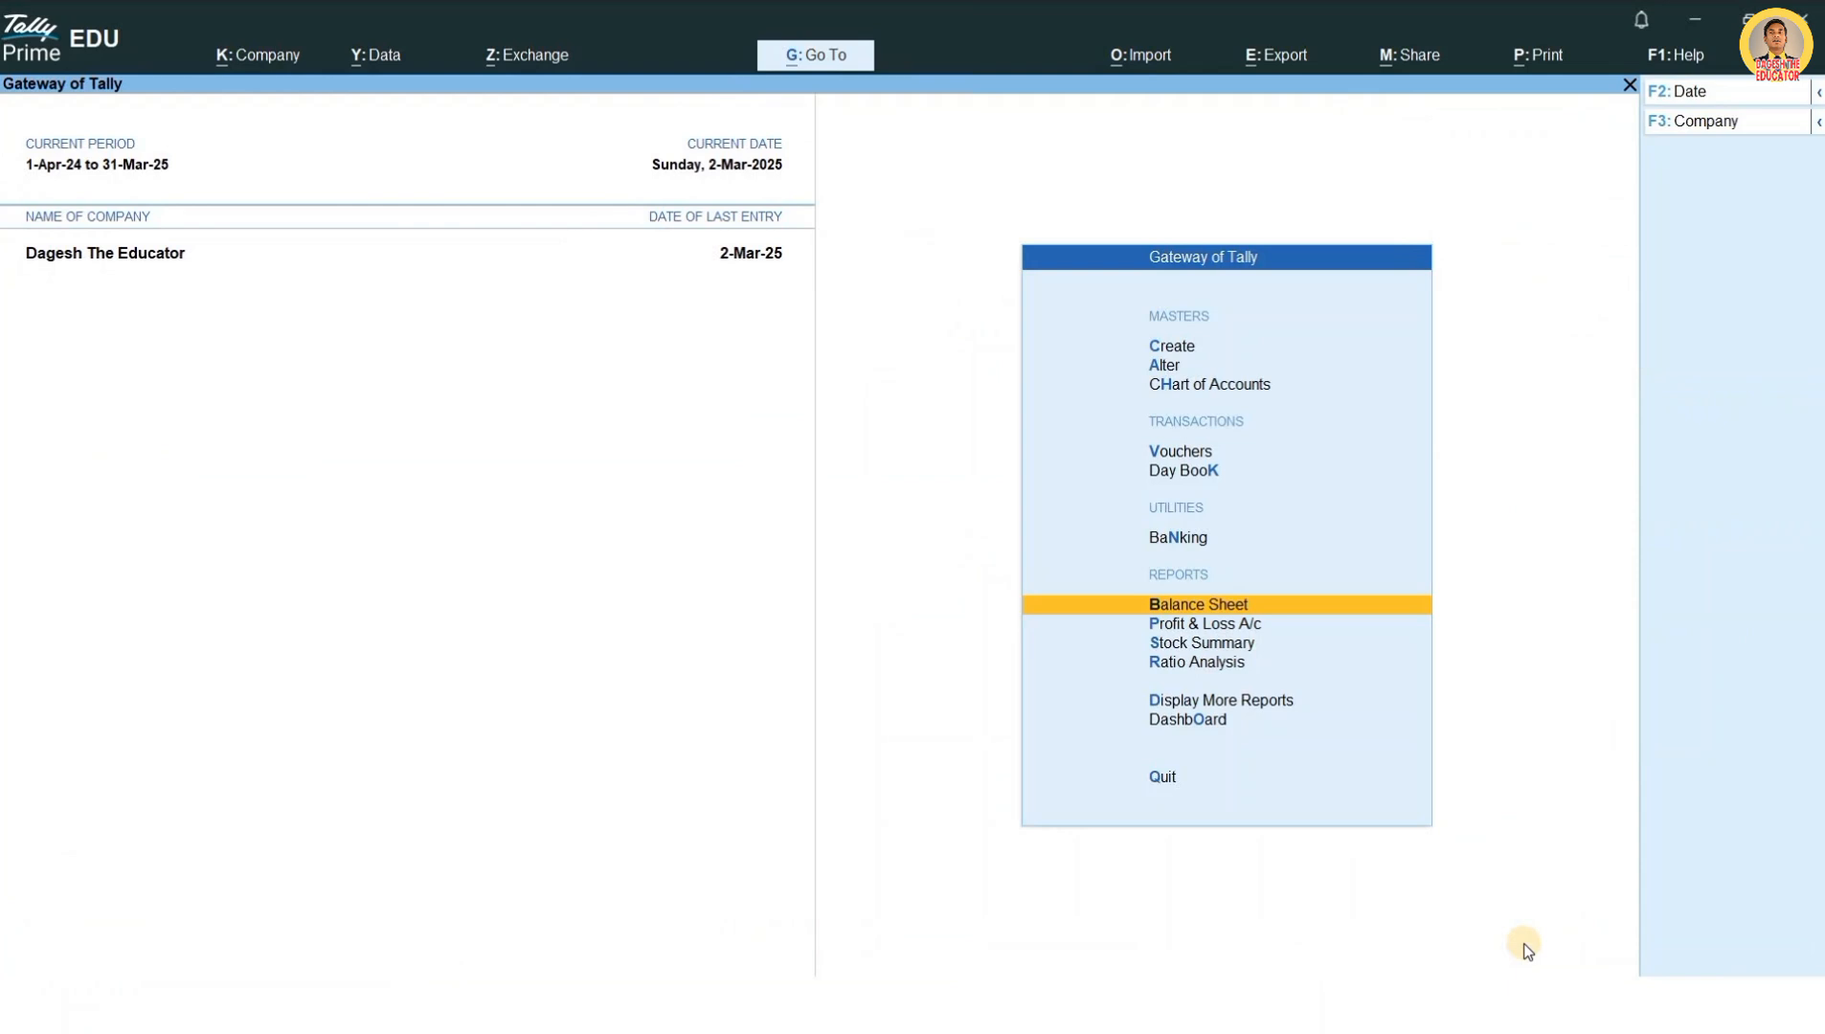
Step: Examine the Indirect Expenses breakdown in the detailed Profit & Loss A/c, and close the report
{"action": "key", "text": "Down"}
{"action": "key", "text": "Return"}
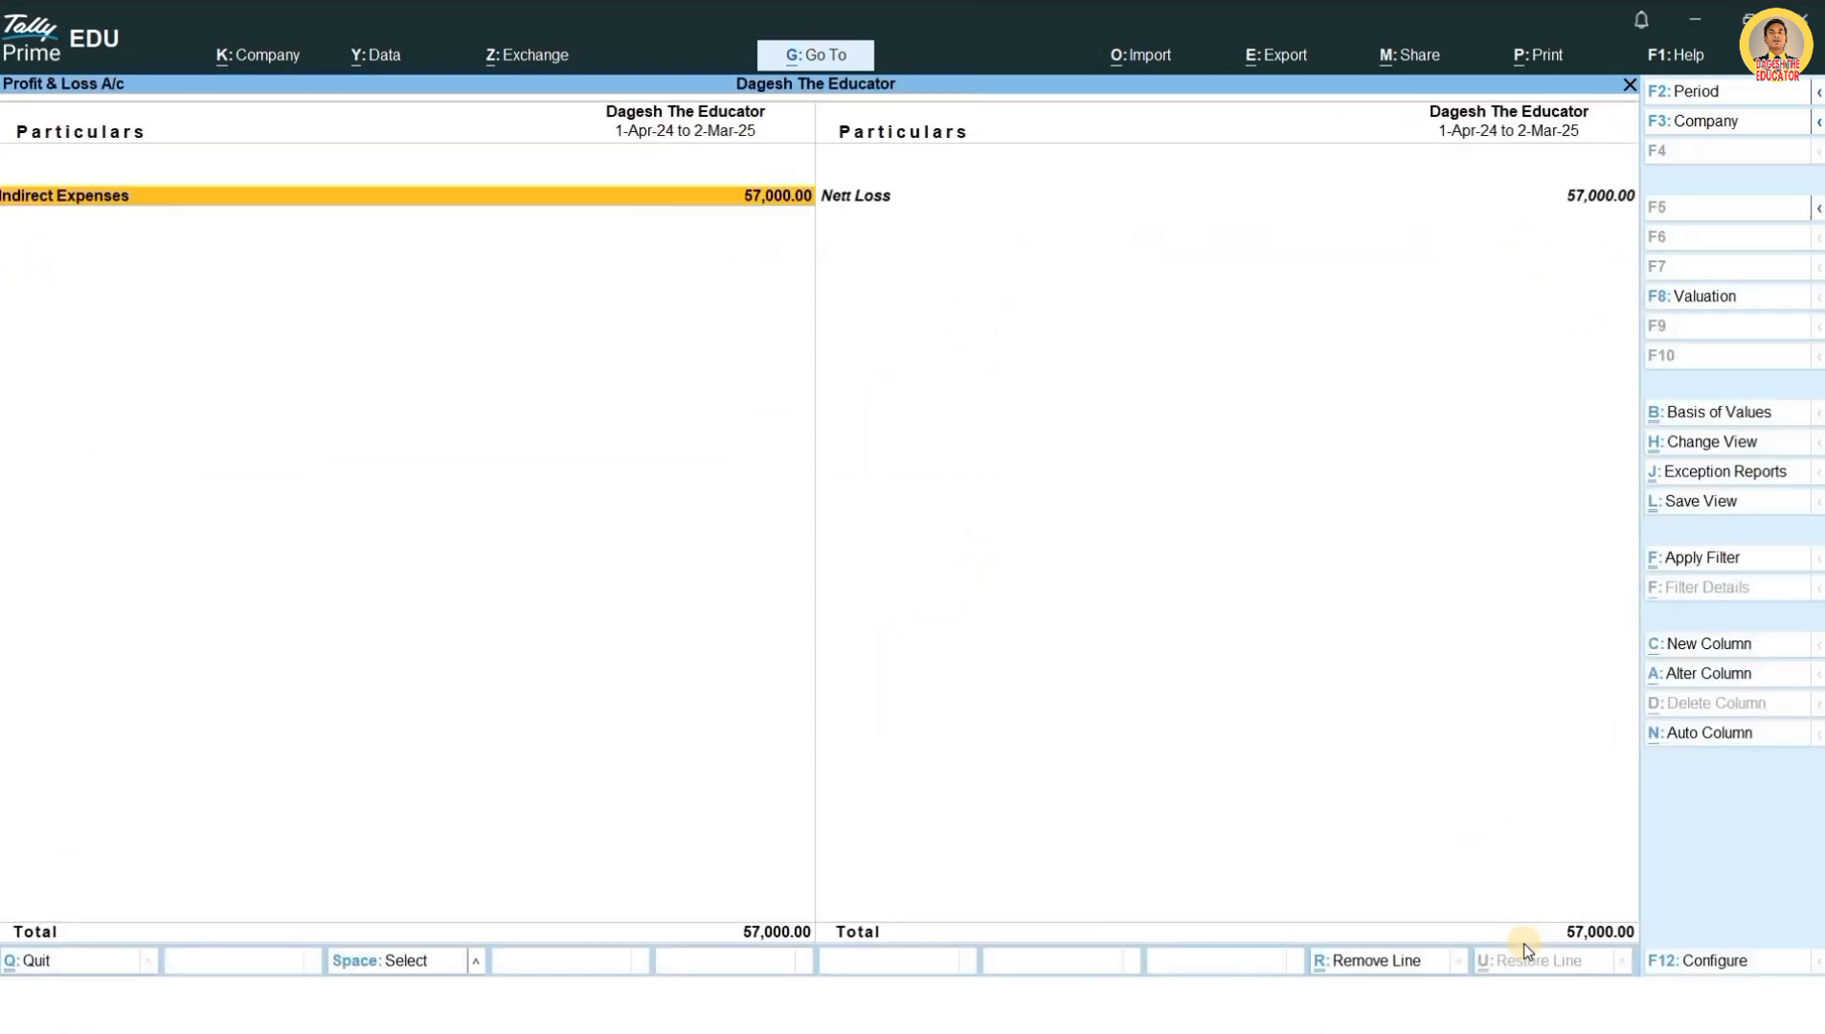
{"action": "key", "text": "alt+F1"}
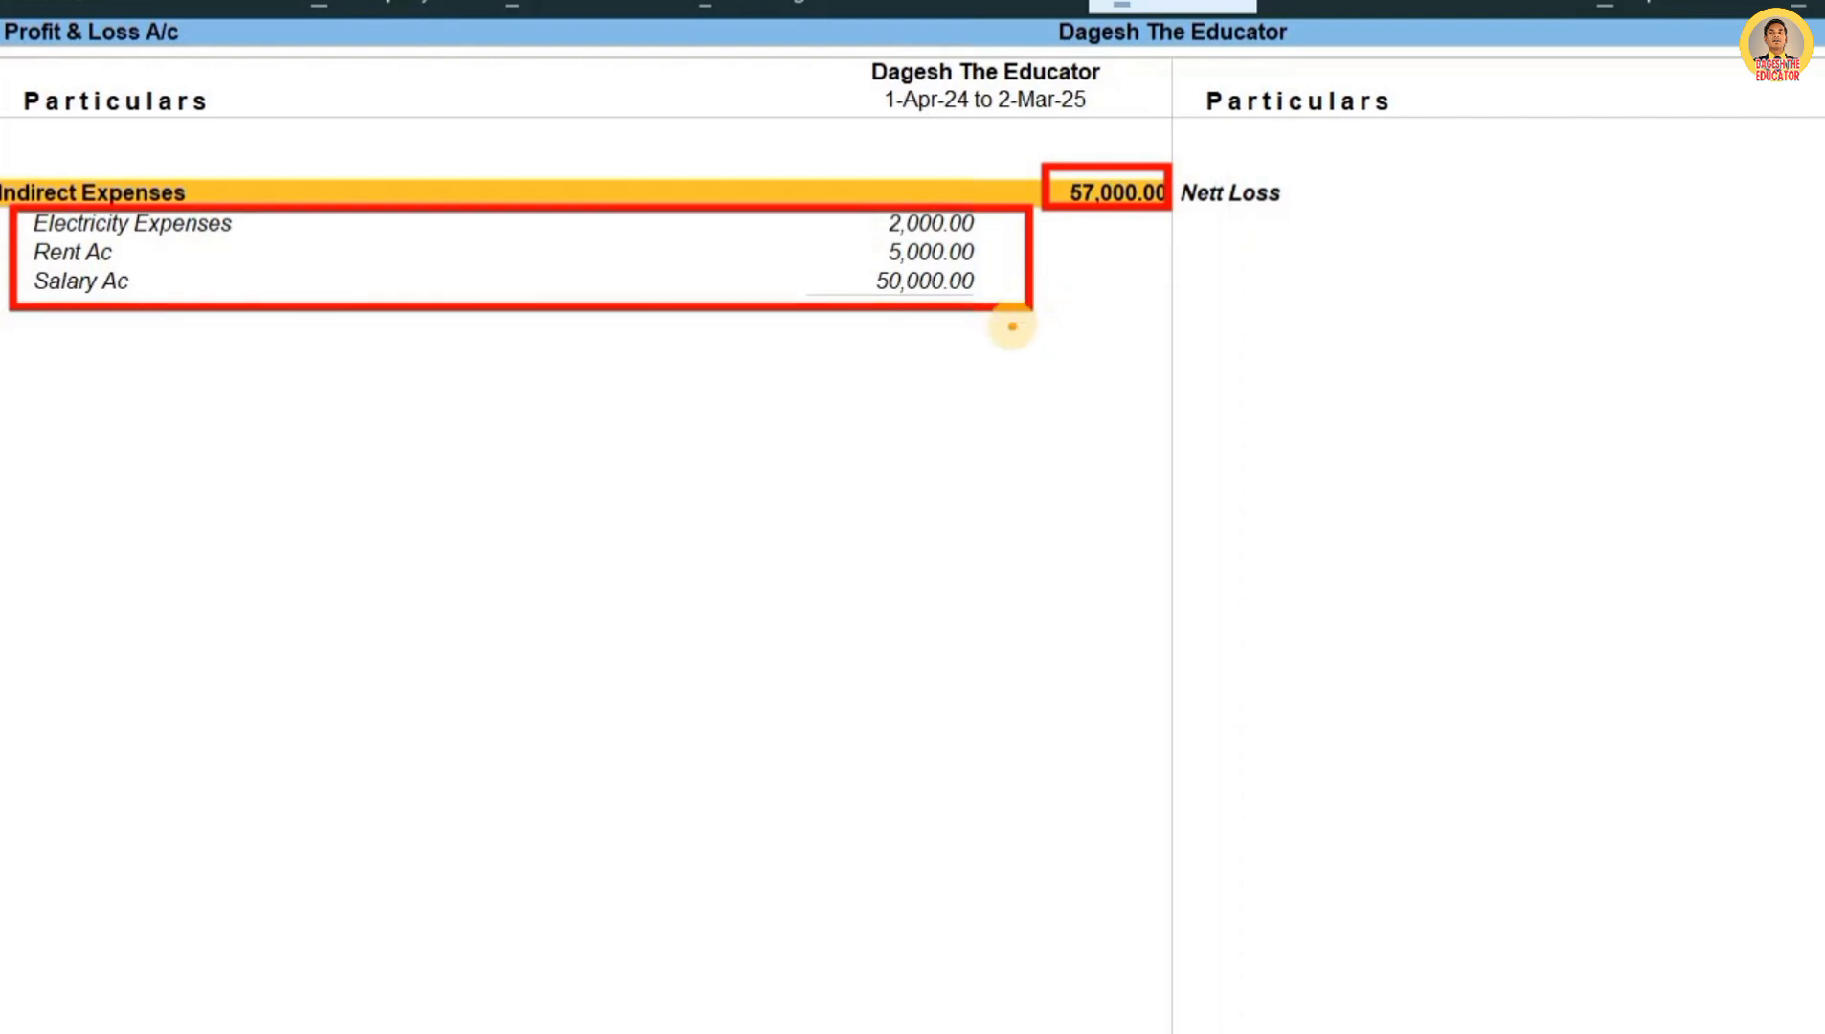
{"action": "key", "text": "Escape"}
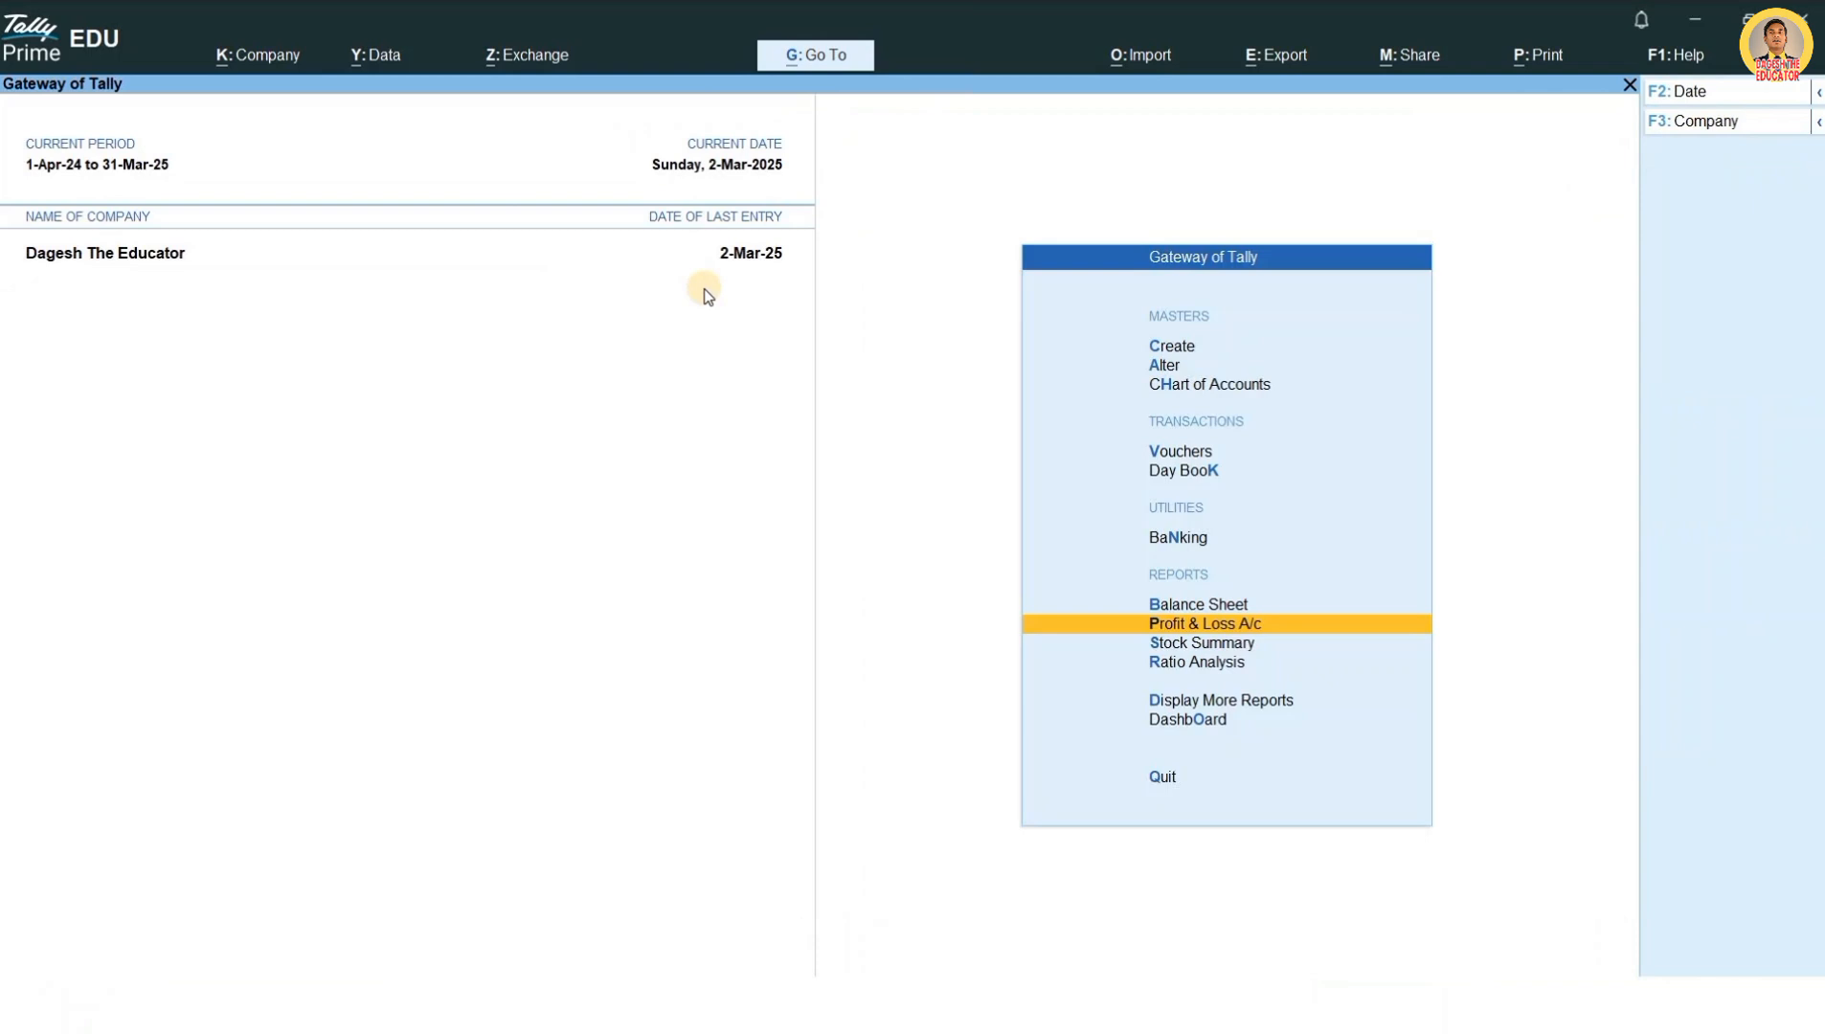